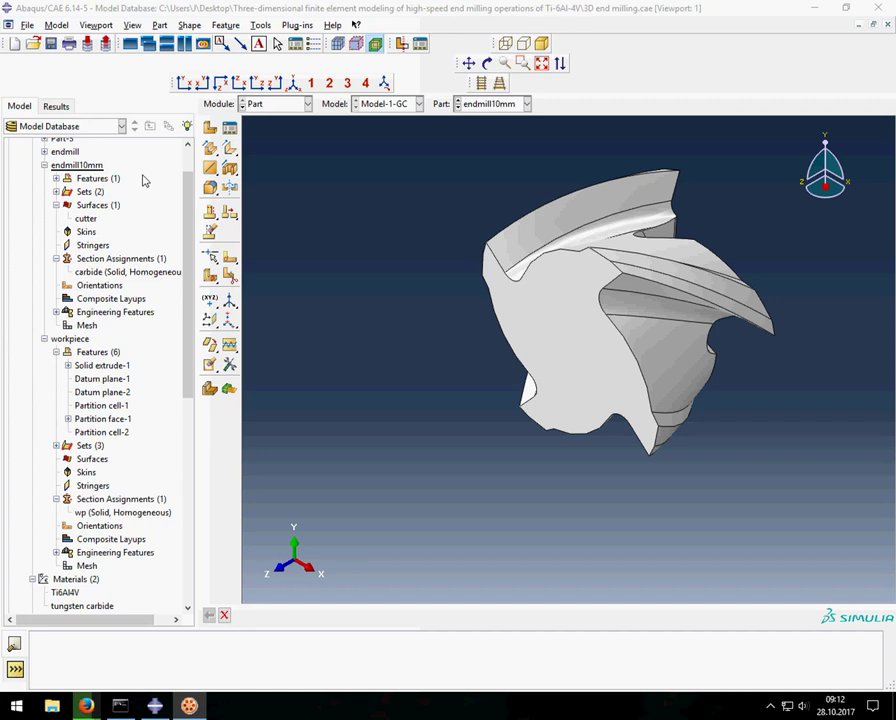
# - Review the endmill10mm cutter's carbide section assignment and close it unchanged
pyautogui.click(72, 167)
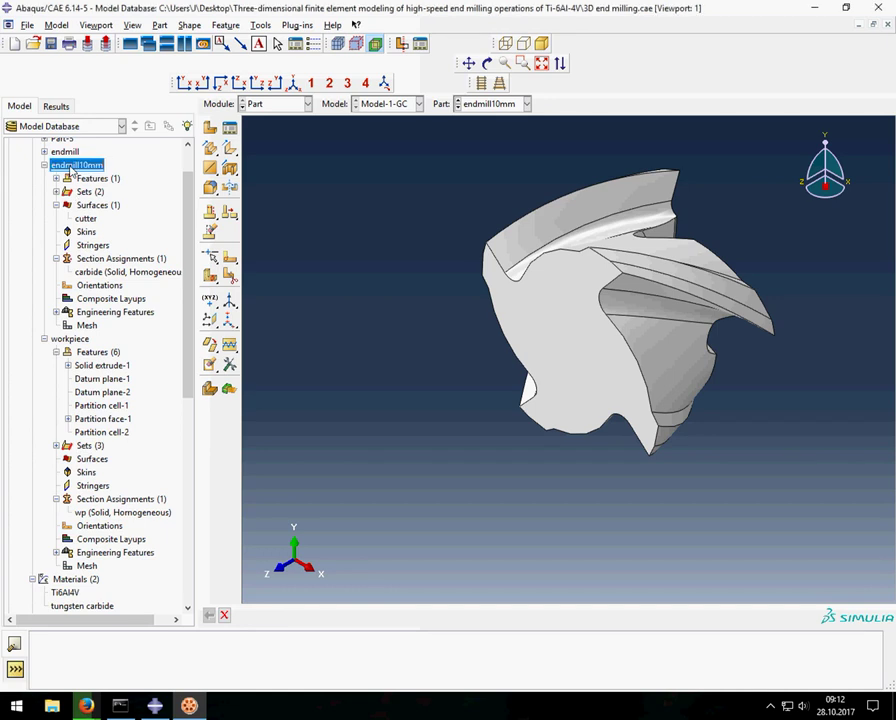
pyautogui.doubleClick(92, 273)
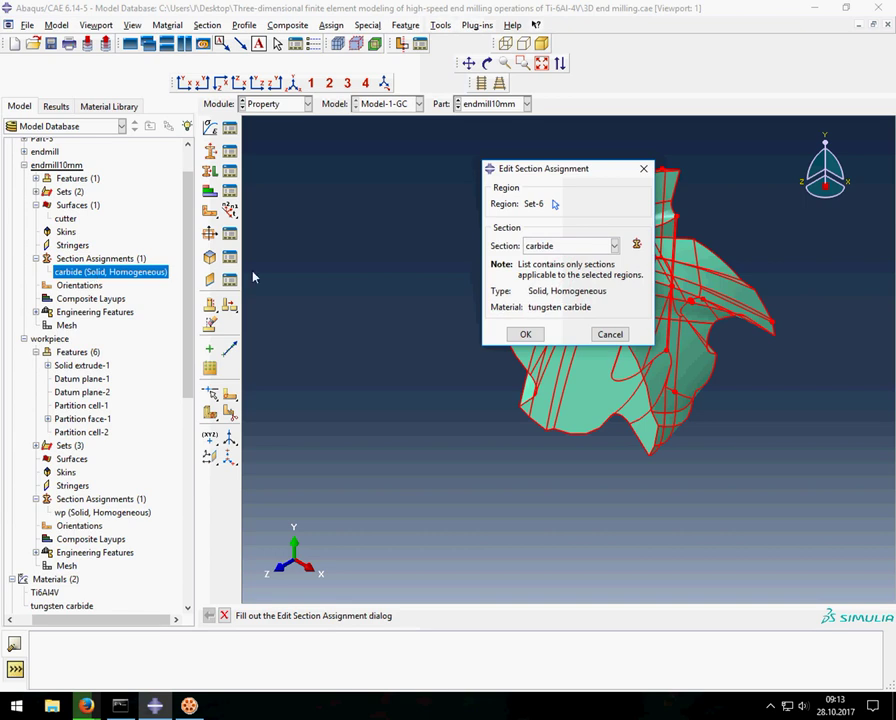
pyautogui.click(610, 334)
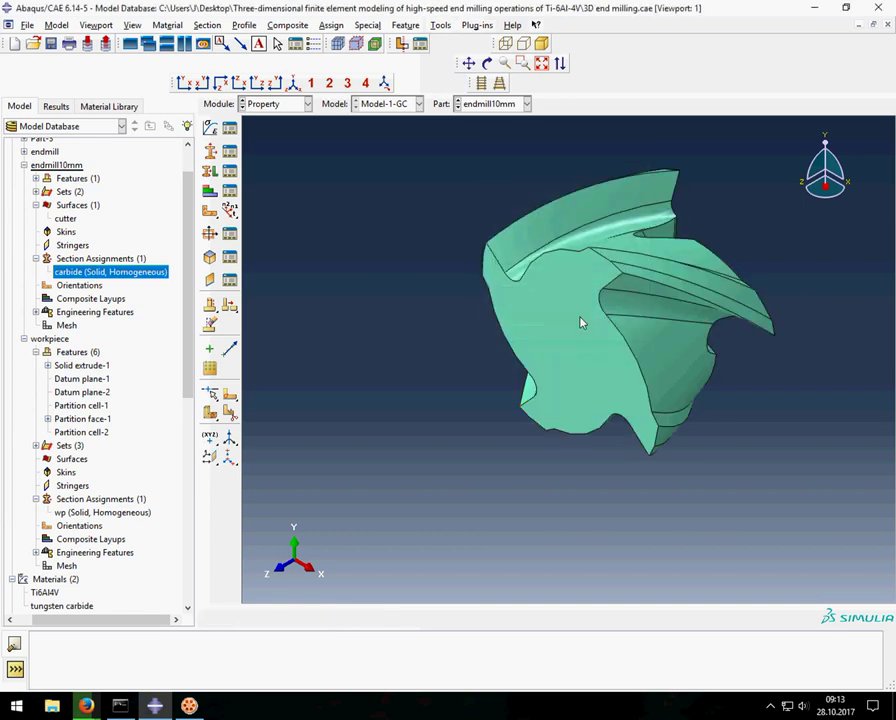
# - Check the cutter's tetrahedral element type under Coupled Temperature-Displacement, closing without applying
pyautogui.doubleClick(66, 325)
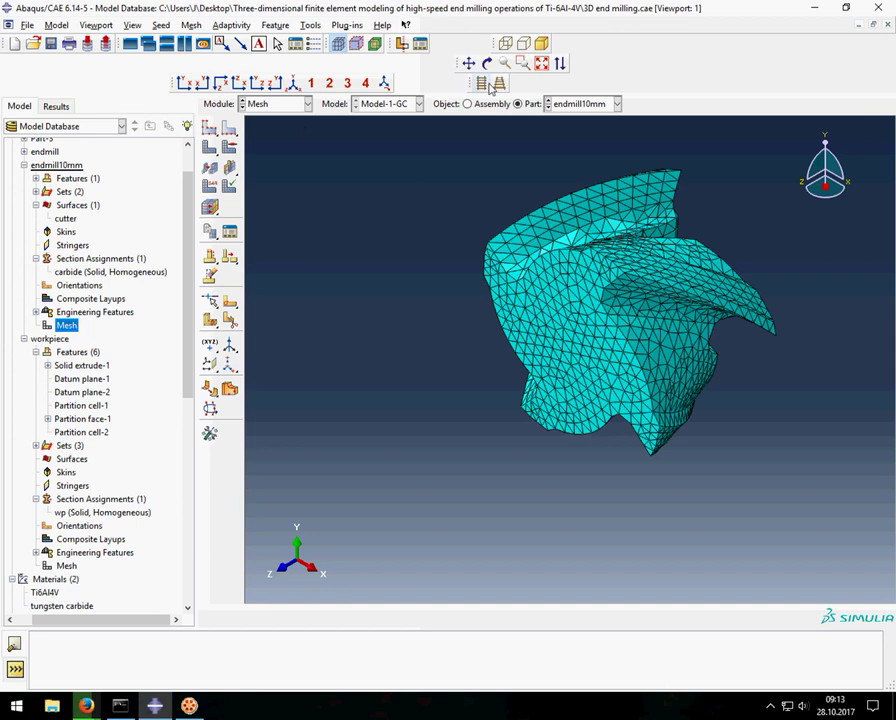
pyautogui.click(229, 160)
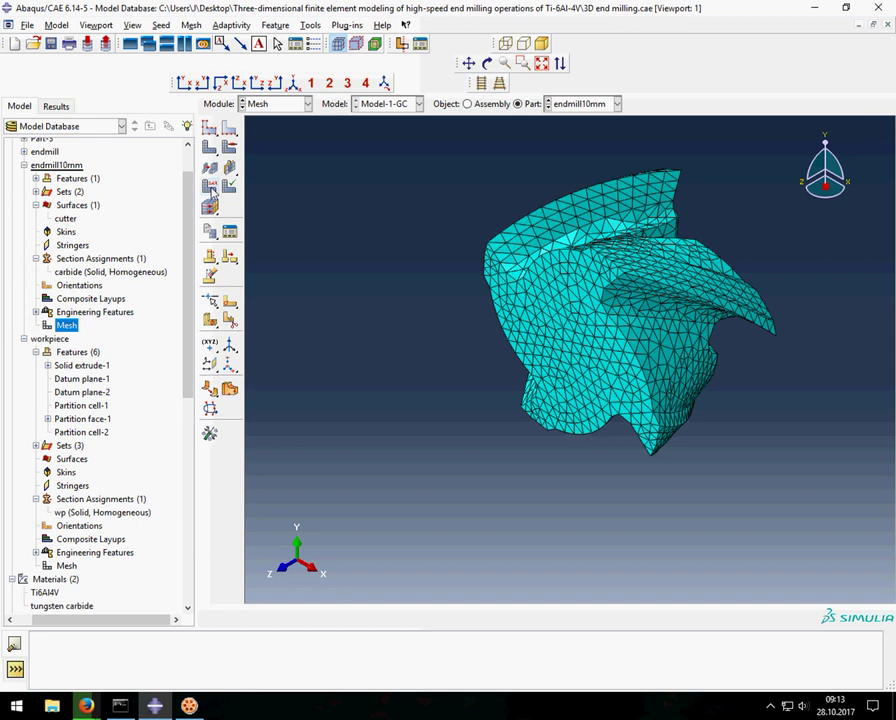
pyautogui.click(571, 320)
pyautogui.click(427, 615)
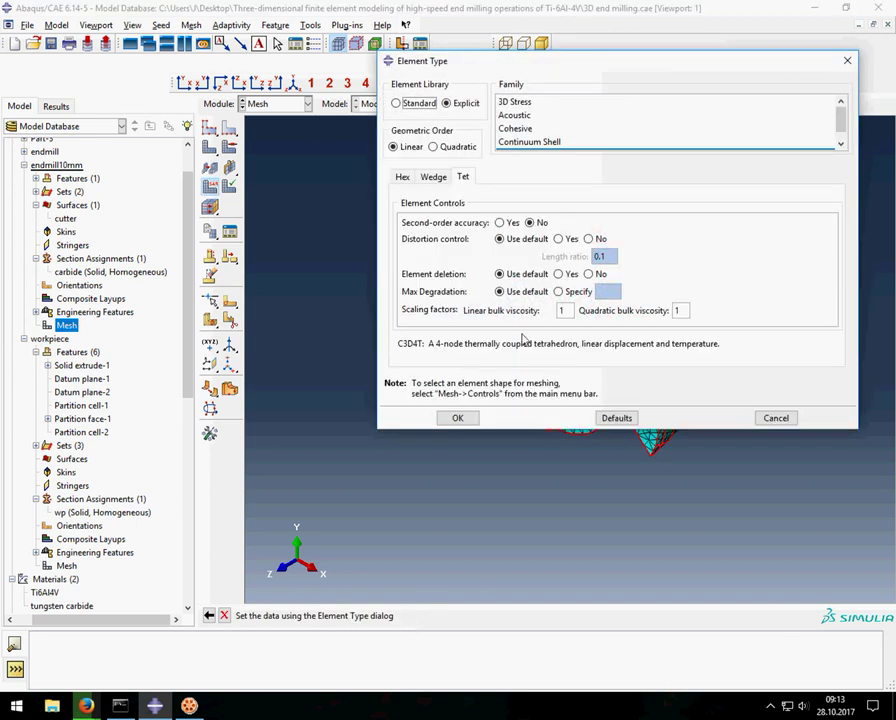
pyautogui.moveTo(540, 429); pyautogui.dragTo(540, 570)
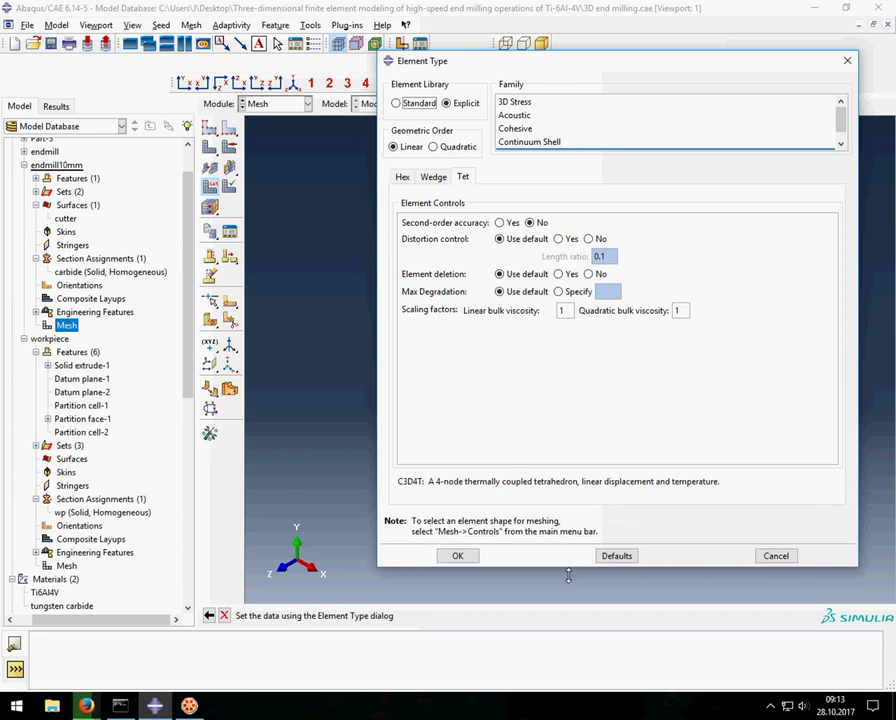
pyautogui.click(516, 148)
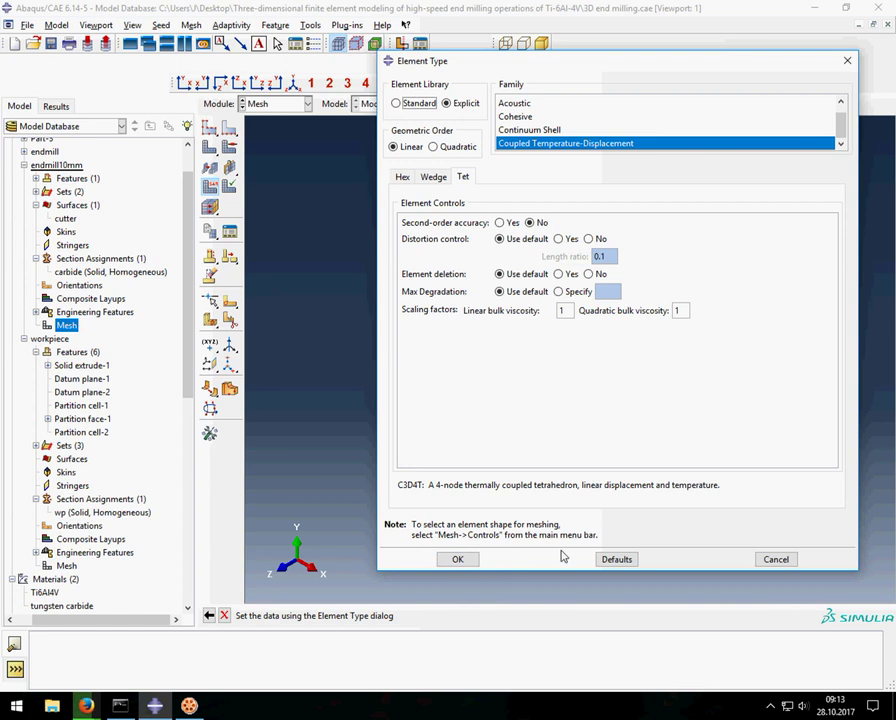
pyautogui.click(774, 561)
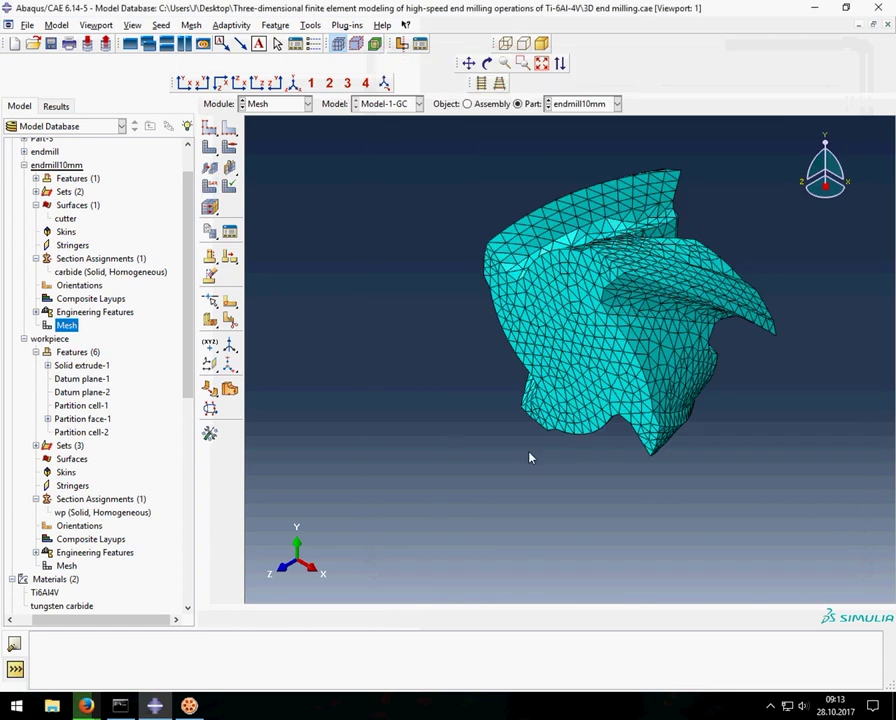
pyautogui.click(49, 339)
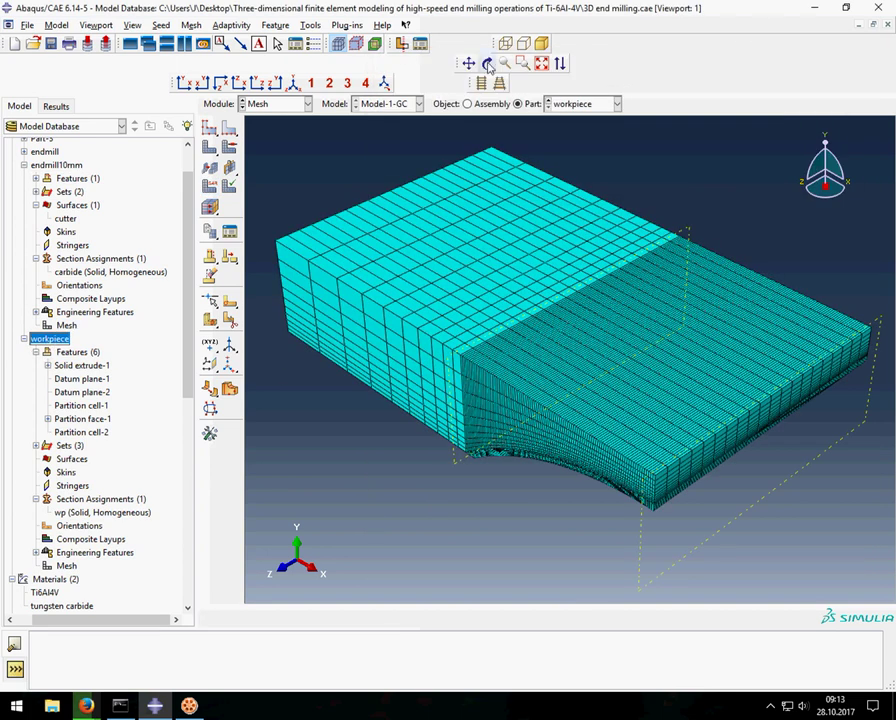
# - Orbit and pan the workpiece view to inspect its curved cut region
pyautogui.click(487, 63)
pyautogui.moveTo(442, 420)
pyautogui.mouseDown()
pyautogui.moveTo(504, 262)
pyautogui.moveTo(452, 428)
pyautogui.moveTo(488, 472)
pyautogui.moveTo(592, 452)
pyautogui.mouseUp()
pyautogui.moveTo(406, 278)
pyautogui.mouseDown()
pyautogui.moveTo(410, 306)
pyautogui.moveTo(754, 318)
pyautogui.moveTo(670, 320)
pyautogui.mouseUp()
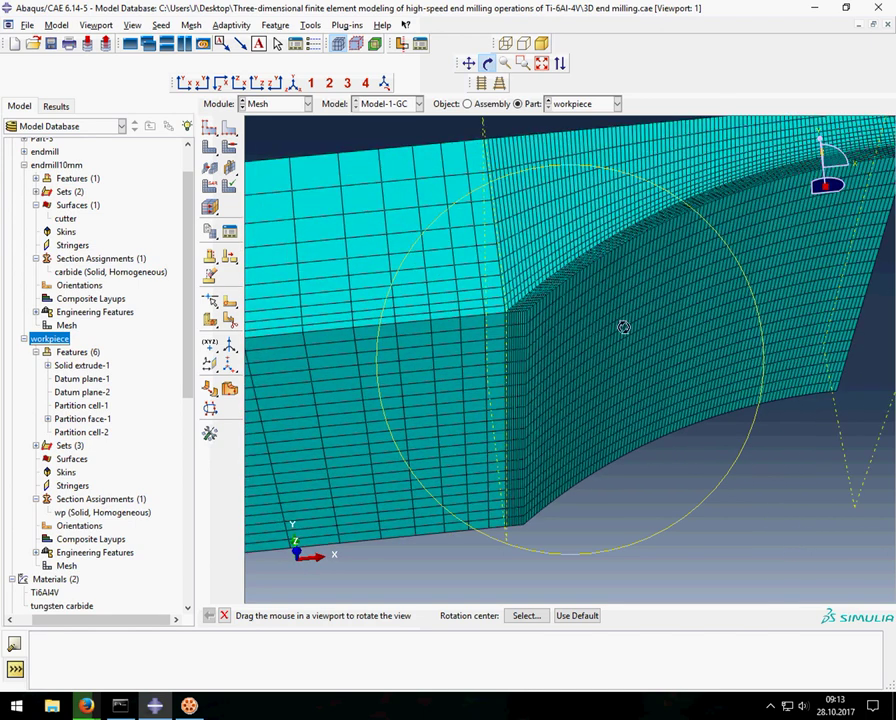
pyautogui.click(468, 63)
pyautogui.moveTo(536, 241); pyautogui.dragTo(372, 302)
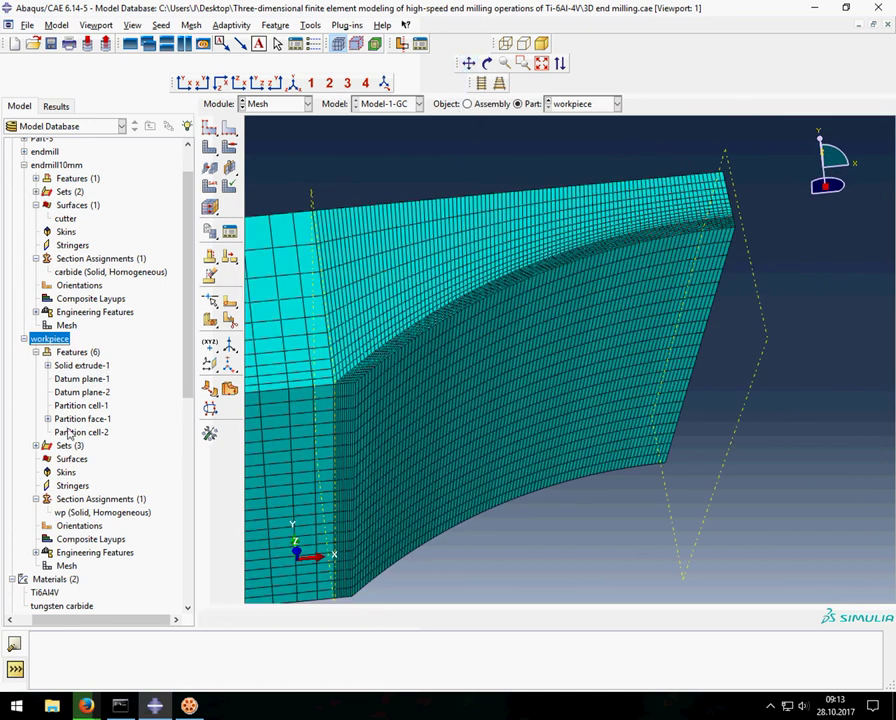
pyautogui.scroll(-3, 43, 322)
pyautogui.scroll(-1, 43, 400)
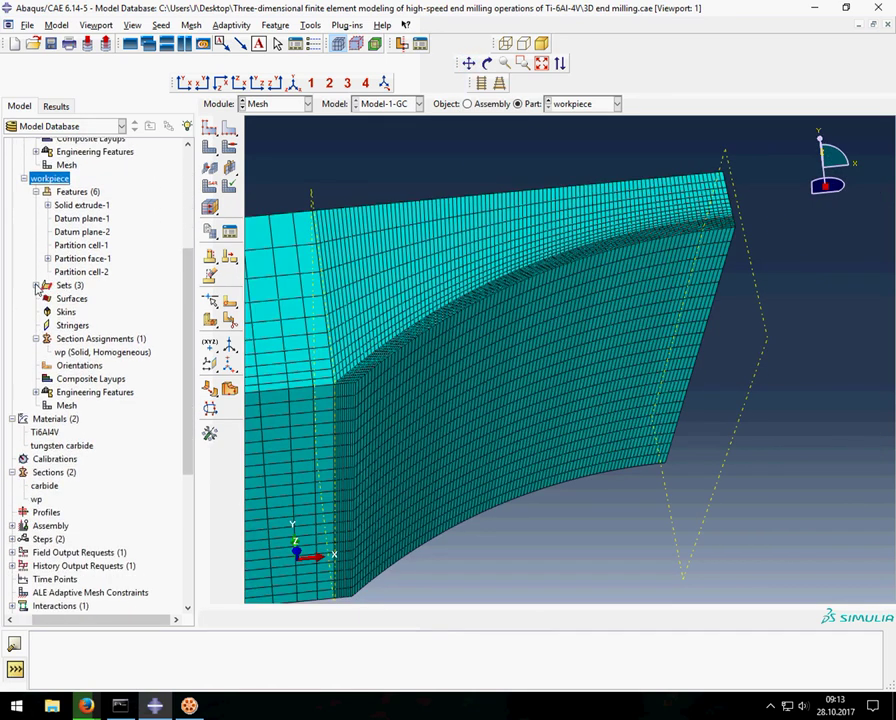
# - Inspect the nodes of the workpiece's wp set, then cancel the edit
pyautogui.click(36, 286)
pyautogui.doubleClick(60, 326)
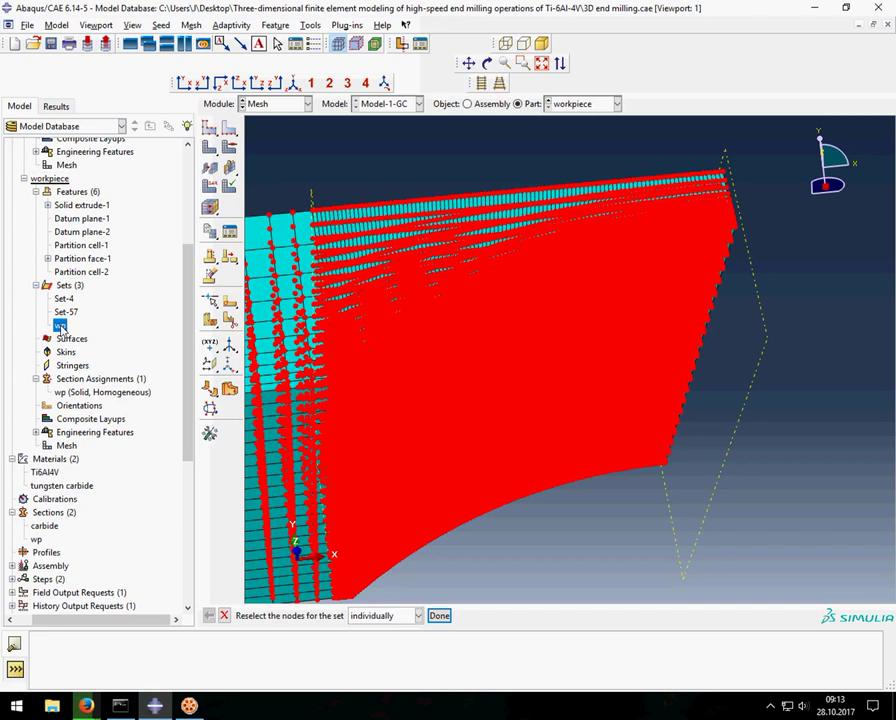
pyautogui.click(540, 64)
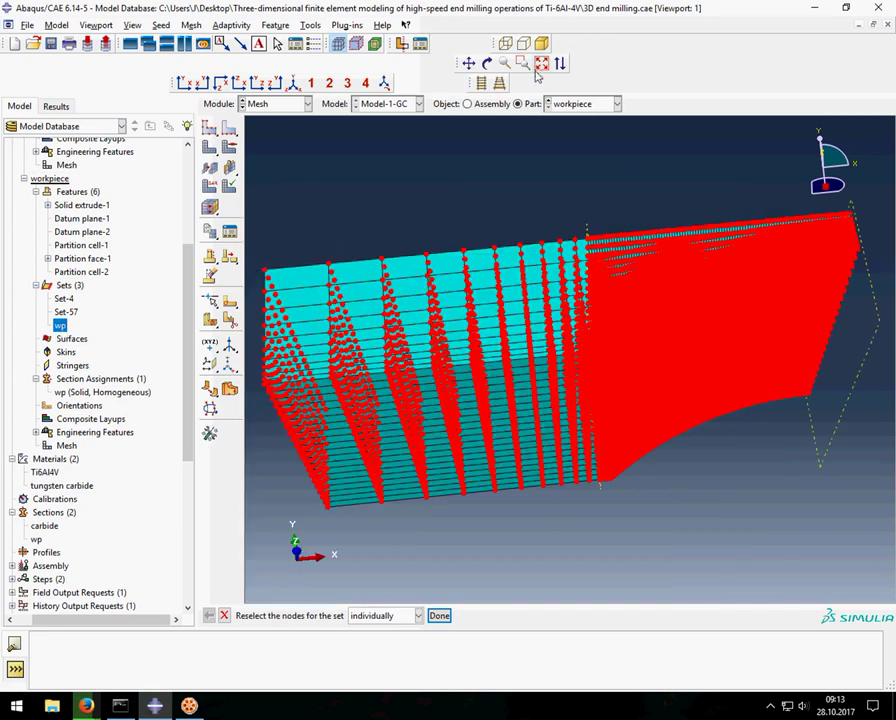
pyautogui.click(224, 615)
# - Review the wp Ti6Al4V section assignment and redisplay the workpiece mesh
pyautogui.click(78, 395)
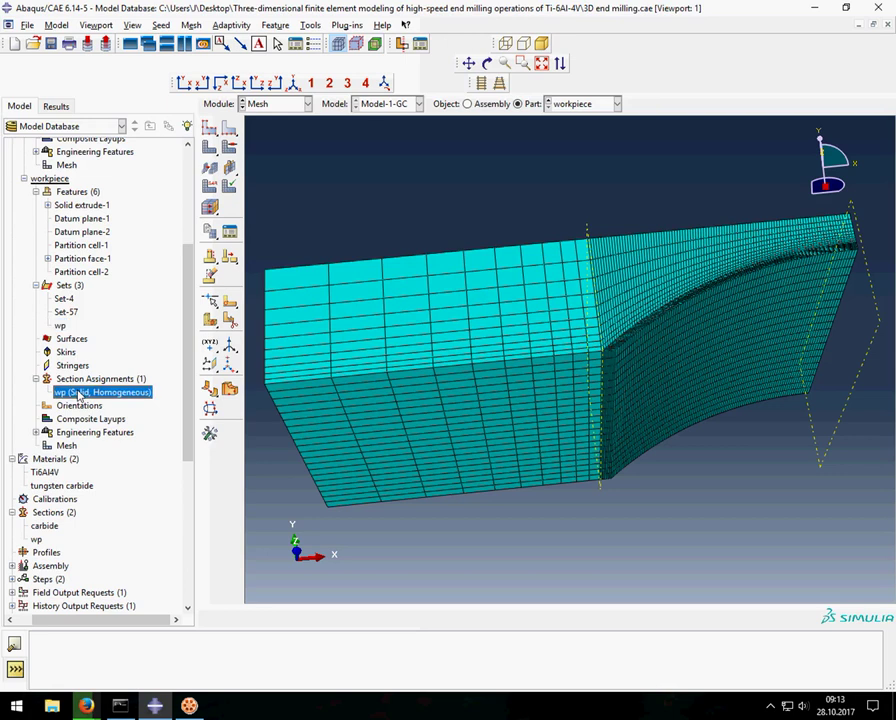
pyautogui.doubleClick(78, 395)
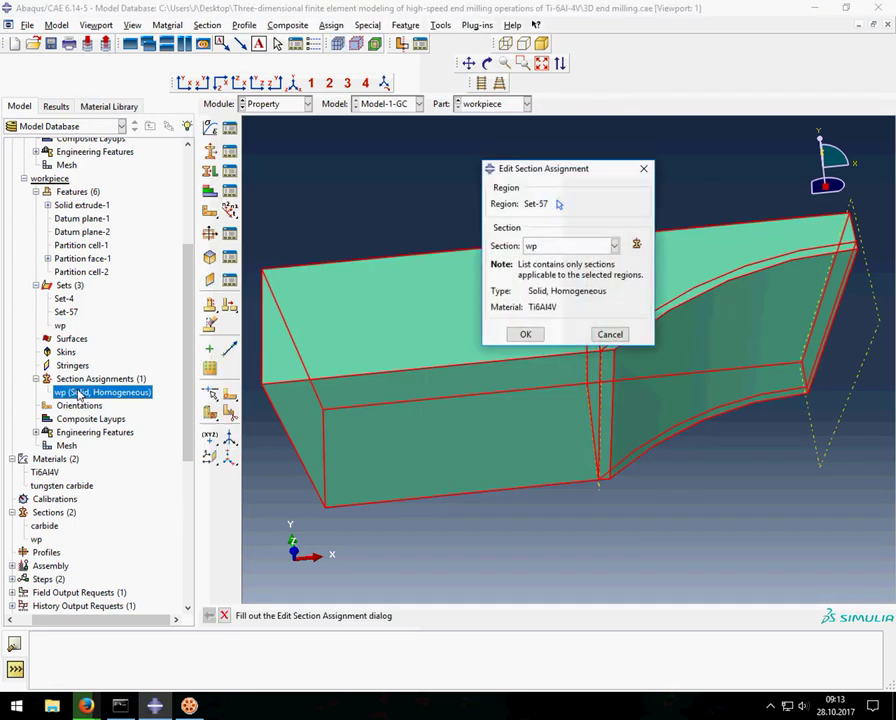
pyautogui.click(525, 335)
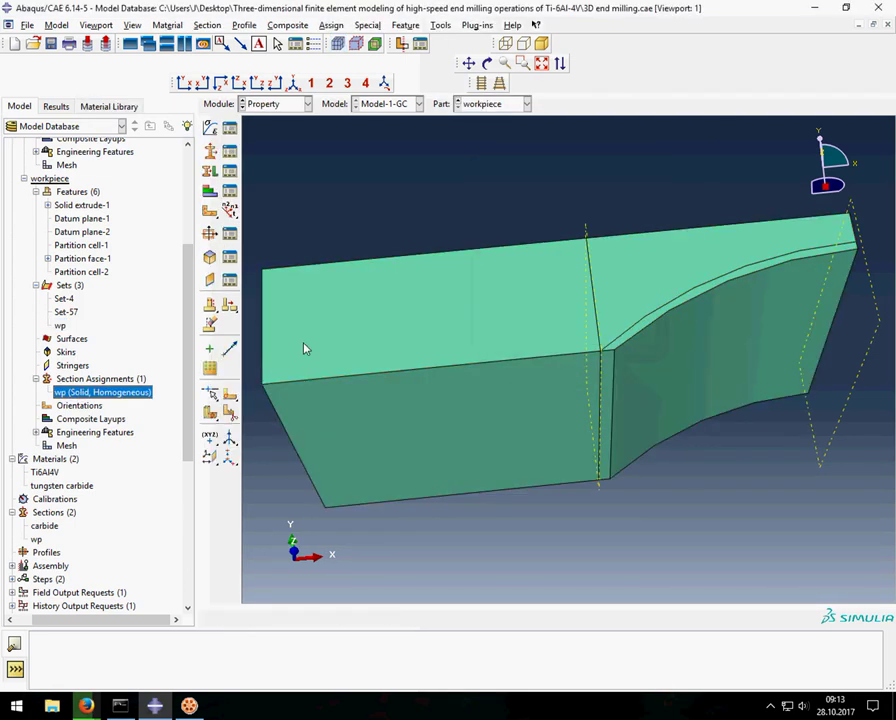
pyautogui.doubleClick(66, 445)
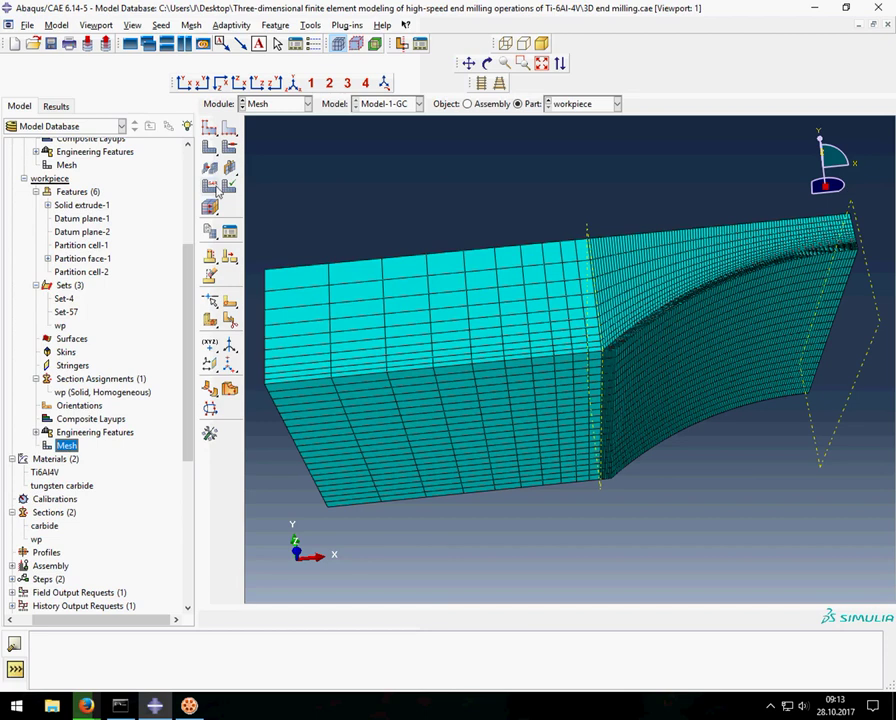
# - Assign the whole workpiece explicit C3D8RT coupled temperature-displacement hex elements with element deletion on
pyautogui.click(210, 186)
pyautogui.moveTo(377, 221); pyautogui.dragTo(762, 480)
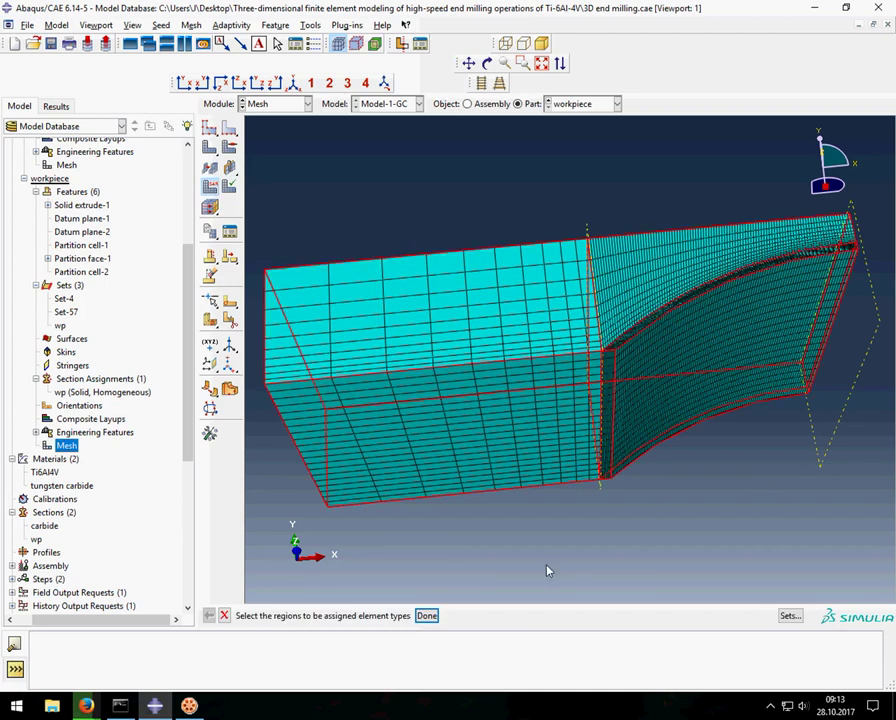
pyautogui.click(437, 615)
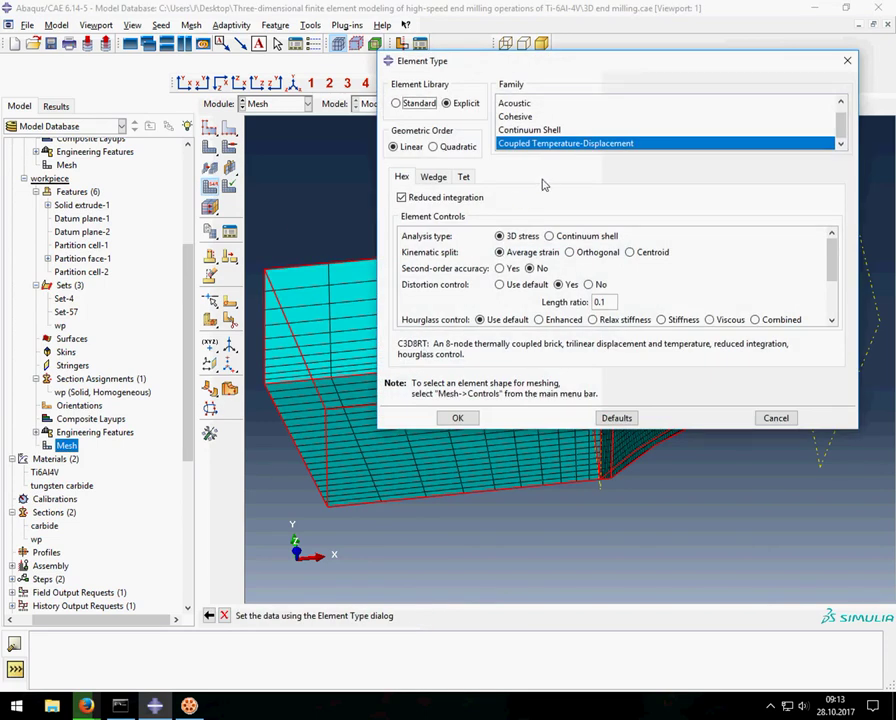
pyautogui.moveTo(531, 428)
pyautogui.mouseDown()
pyautogui.moveTo(535, 543)
pyautogui.moveTo(535, 534)
pyautogui.mouseUp()
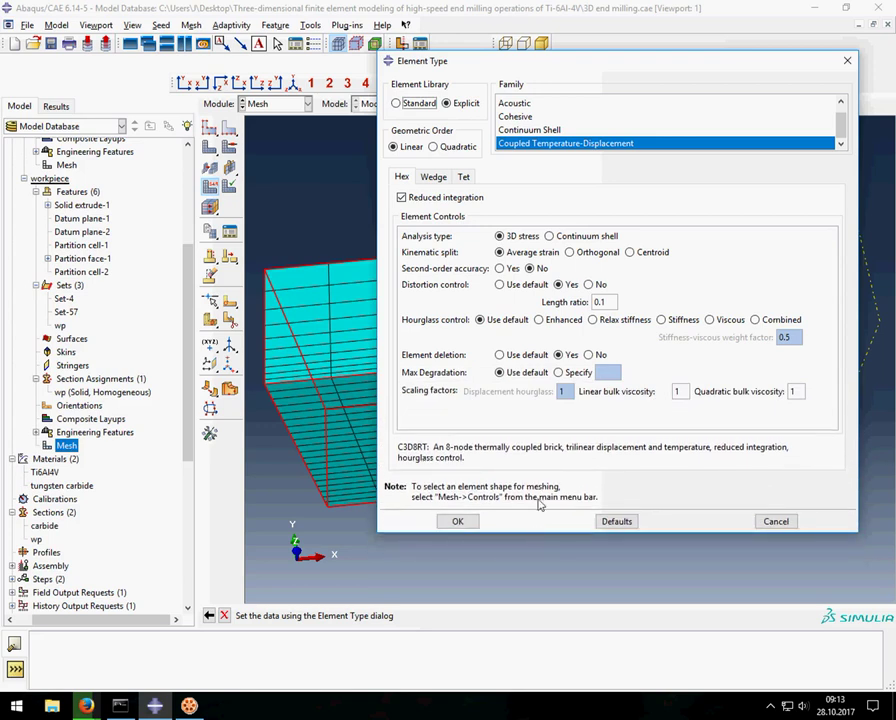
pyautogui.click(471, 521)
pyautogui.click(461, 521)
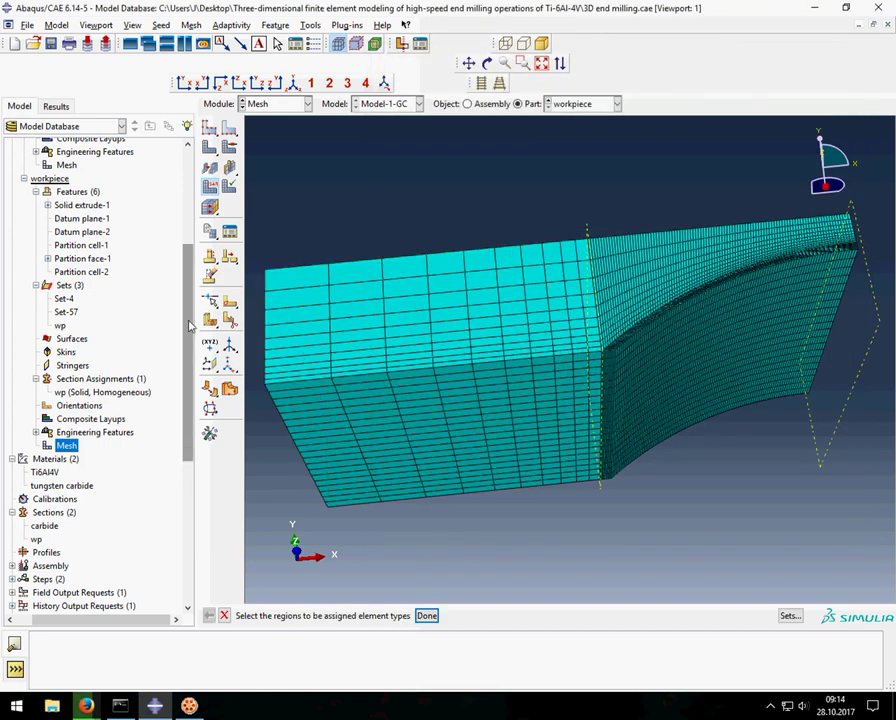
pyautogui.scroll(-3, 190, 325)
pyautogui.scroll(-2, 190, 325)
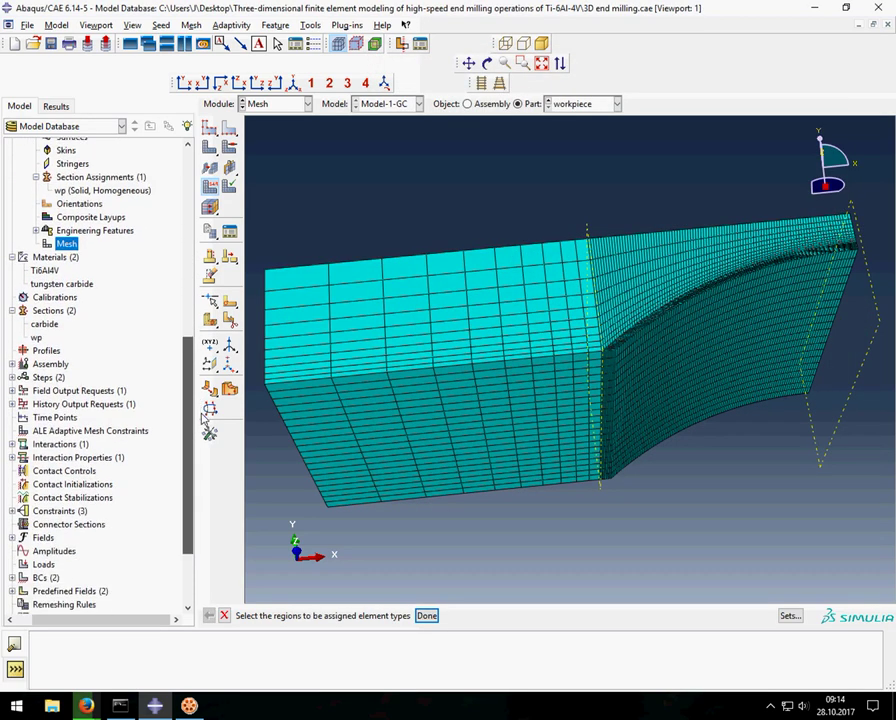
# - Open Ti6Al4V and review its Johnson-Cook damage, density, Depvar and elastic data
pyautogui.doubleClick(45, 269)
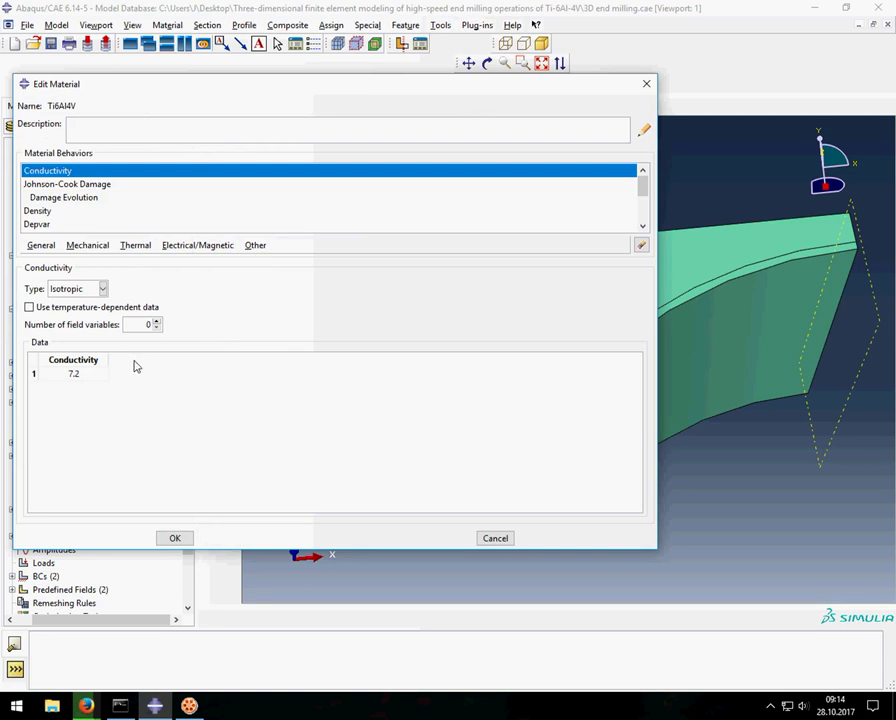
pyautogui.moveTo(117, 260); pyautogui.dragTo(136, 354)
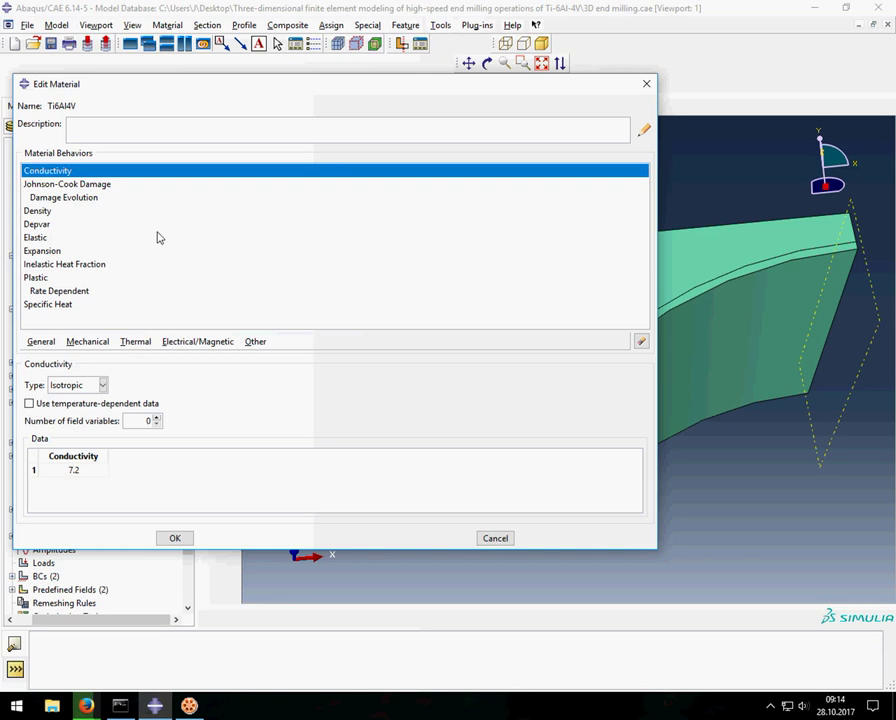
pyautogui.click(72, 186)
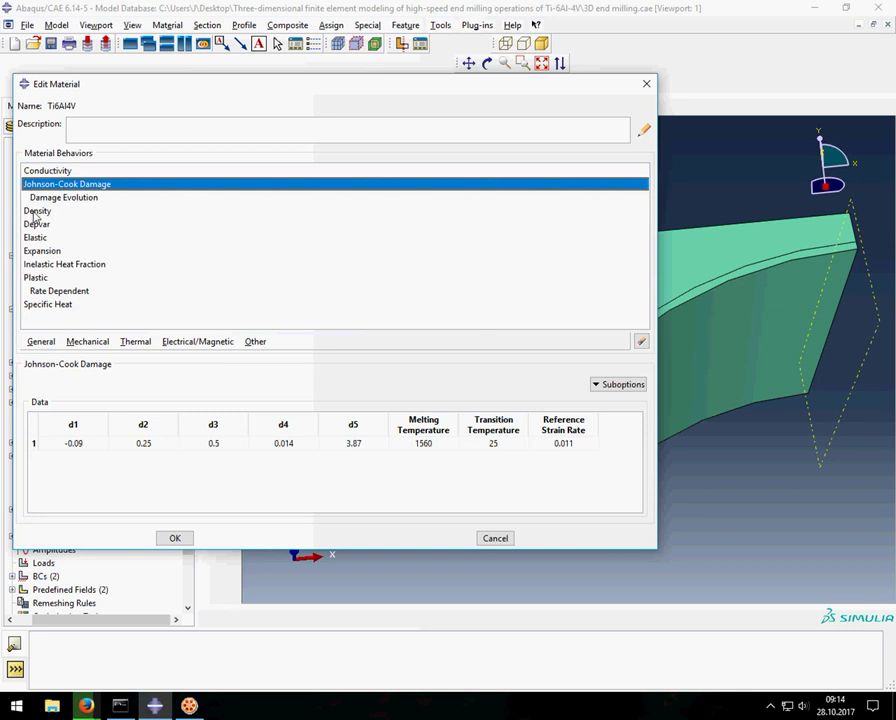
pyautogui.click(35, 212)
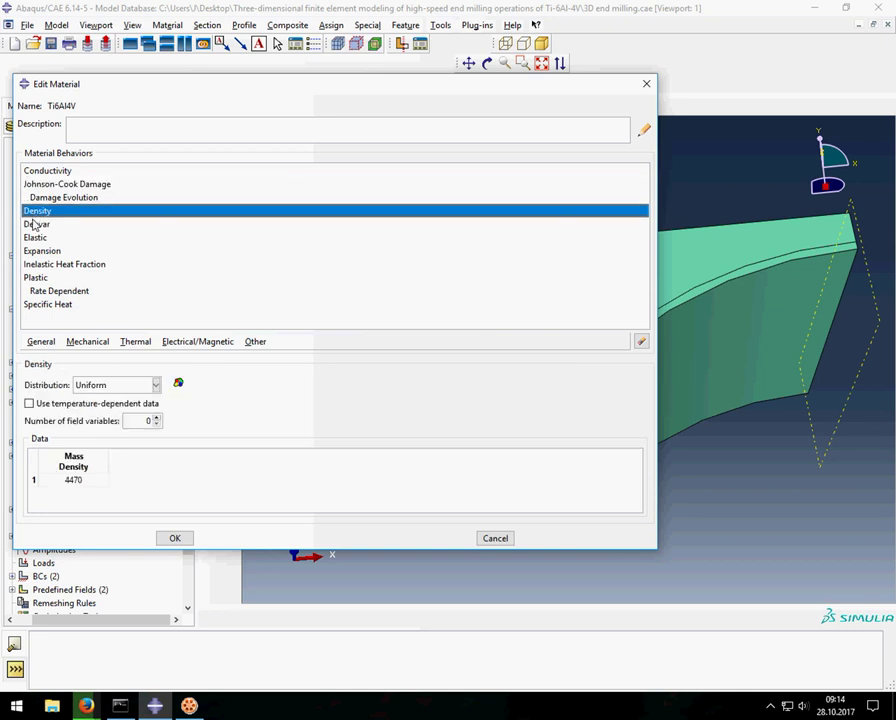
pyautogui.click(33, 226)
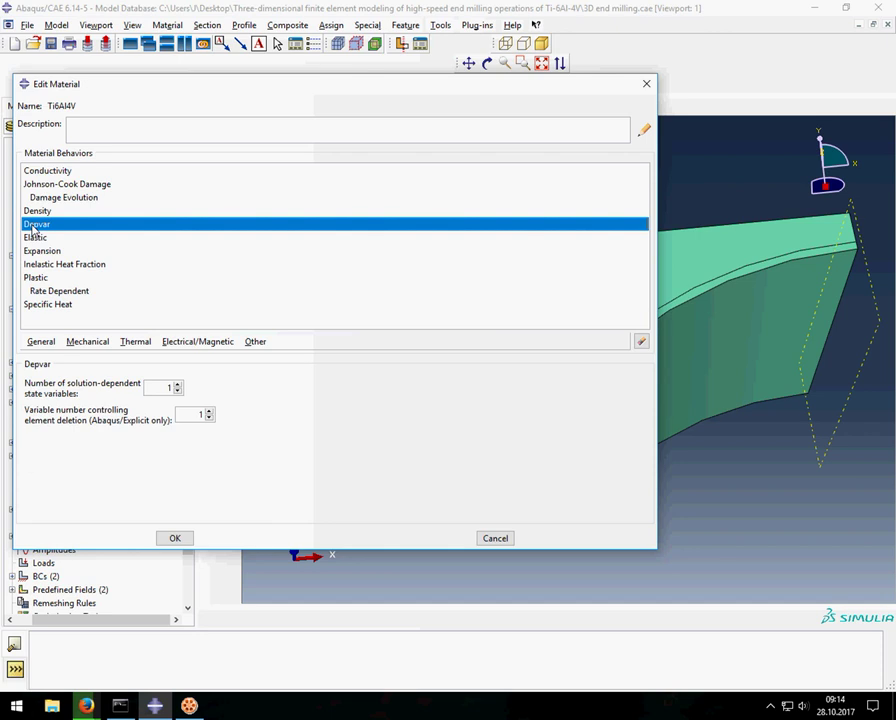
pyautogui.click(37, 240)
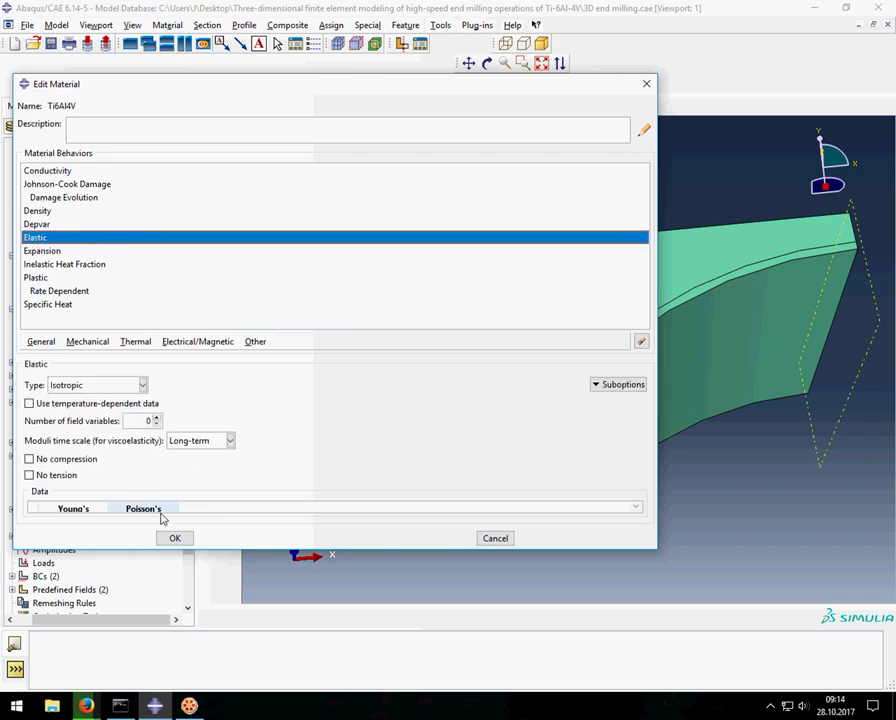
pyautogui.moveTo(140, 549); pyautogui.dragTo(140, 617)
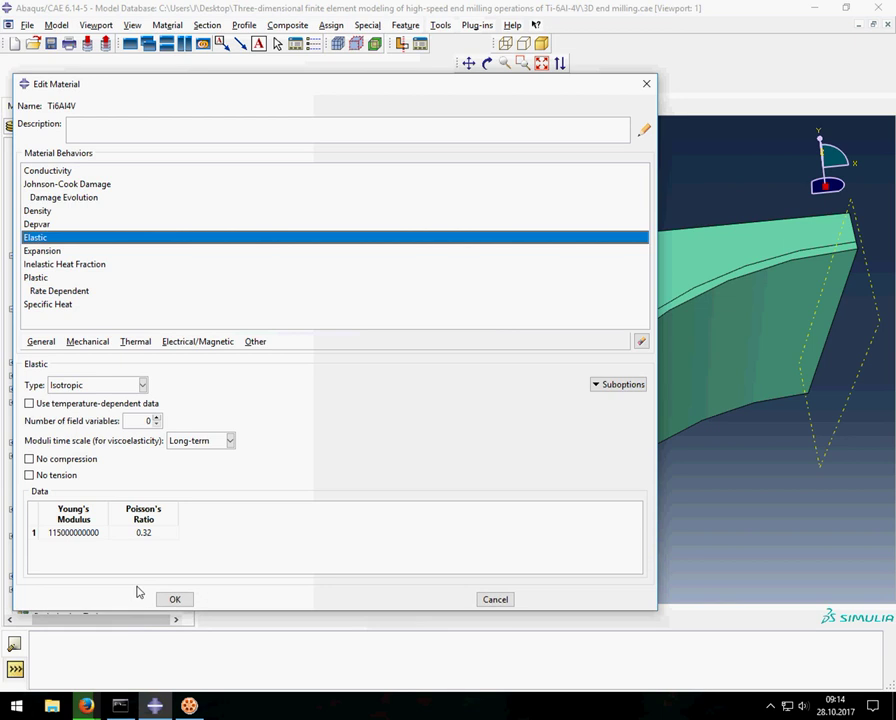
# - Review expansion, inelastic heat fraction, Johnson-Cook plasticity with rate dependence and specific heat, then close
pyautogui.click(41, 252)
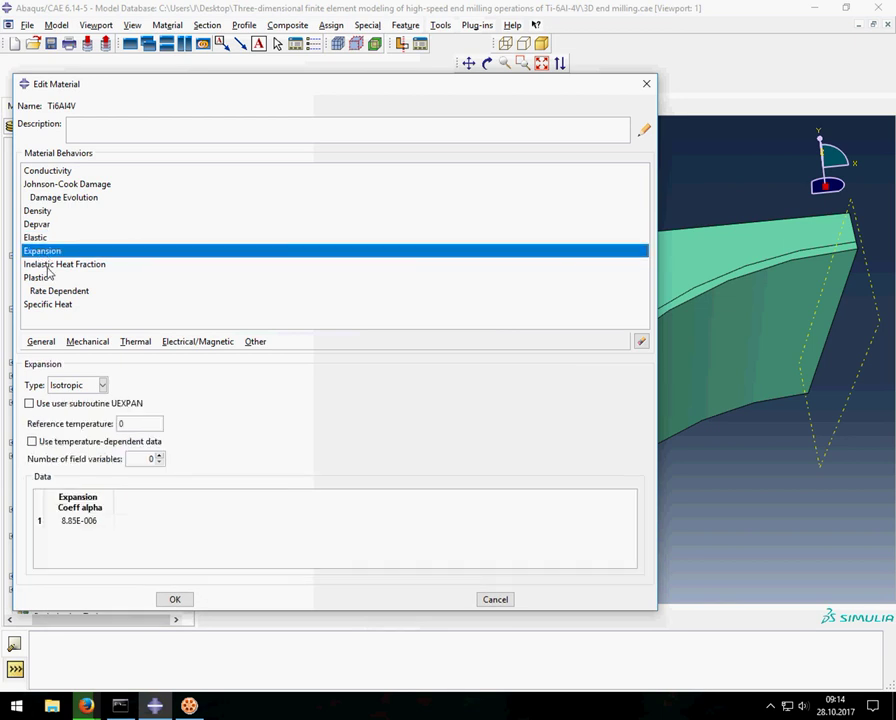
pyautogui.click(49, 266)
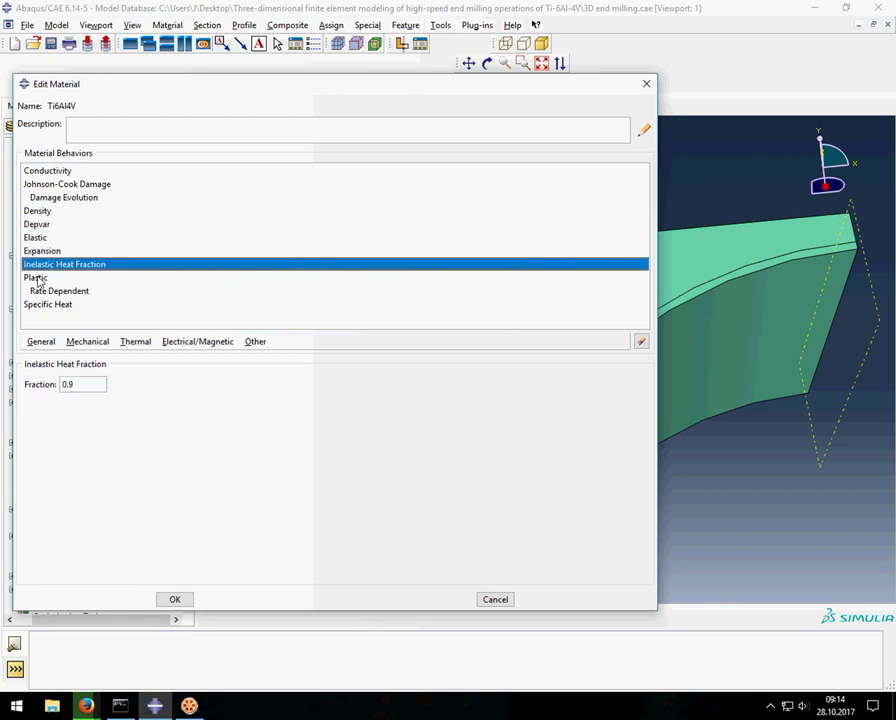
pyautogui.click(38, 279)
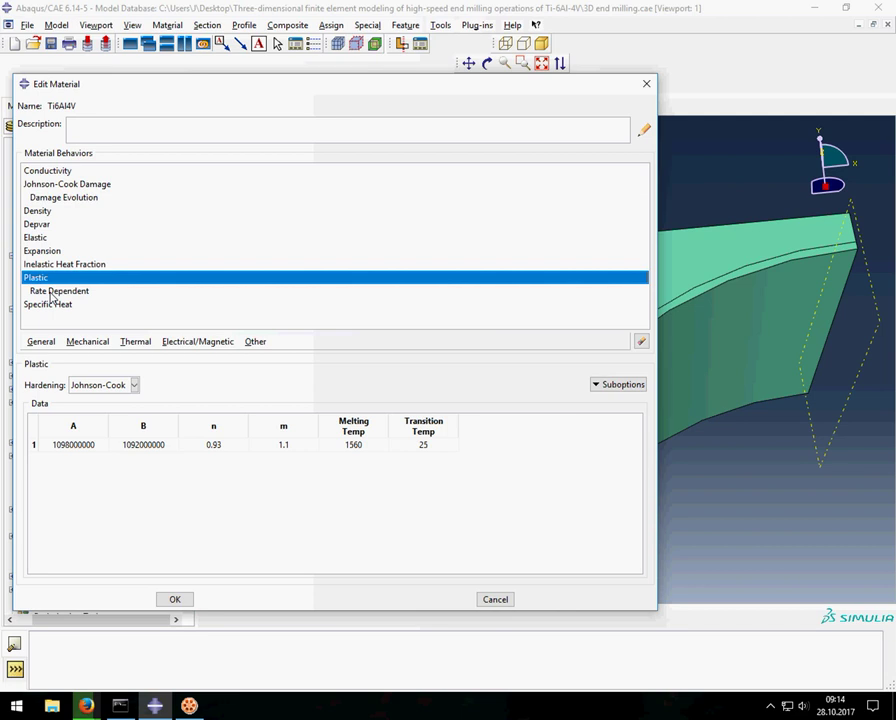
pyautogui.click(51, 292)
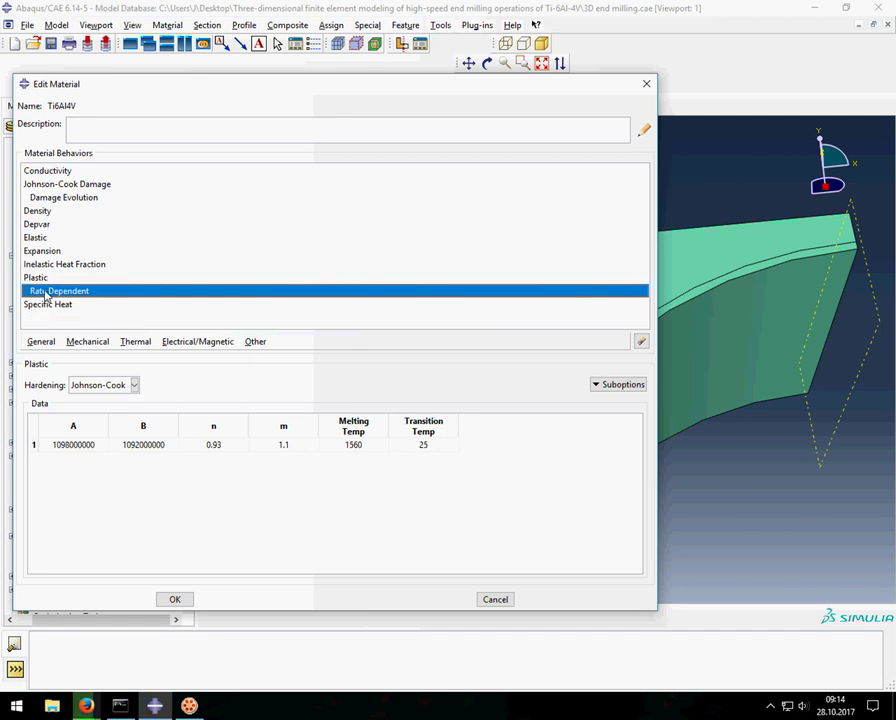
pyautogui.doubleClick(45, 292)
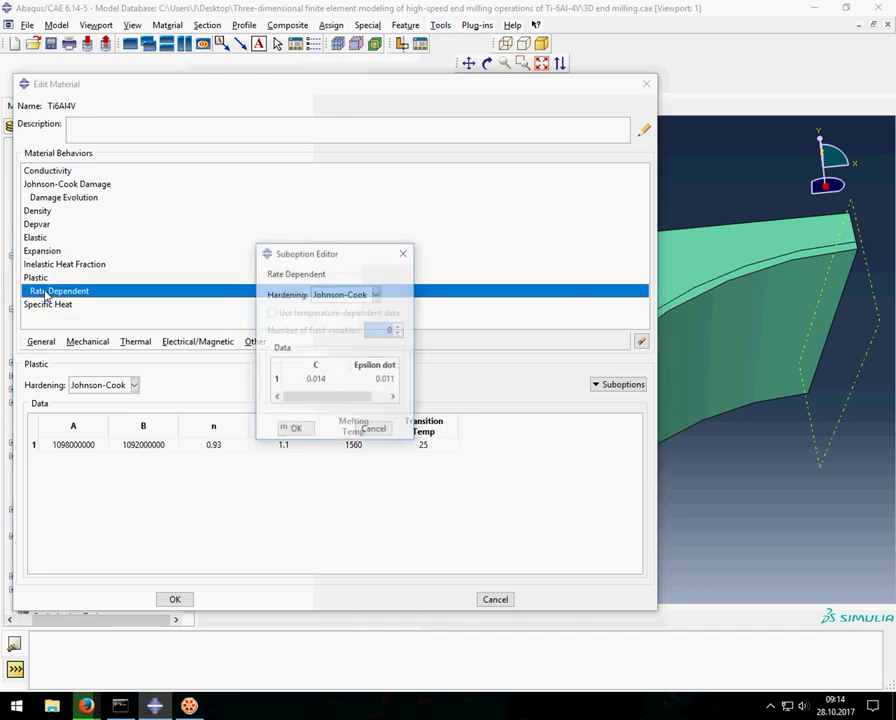
pyautogui.click(296, 430)
pyautogui.click(46, 305)
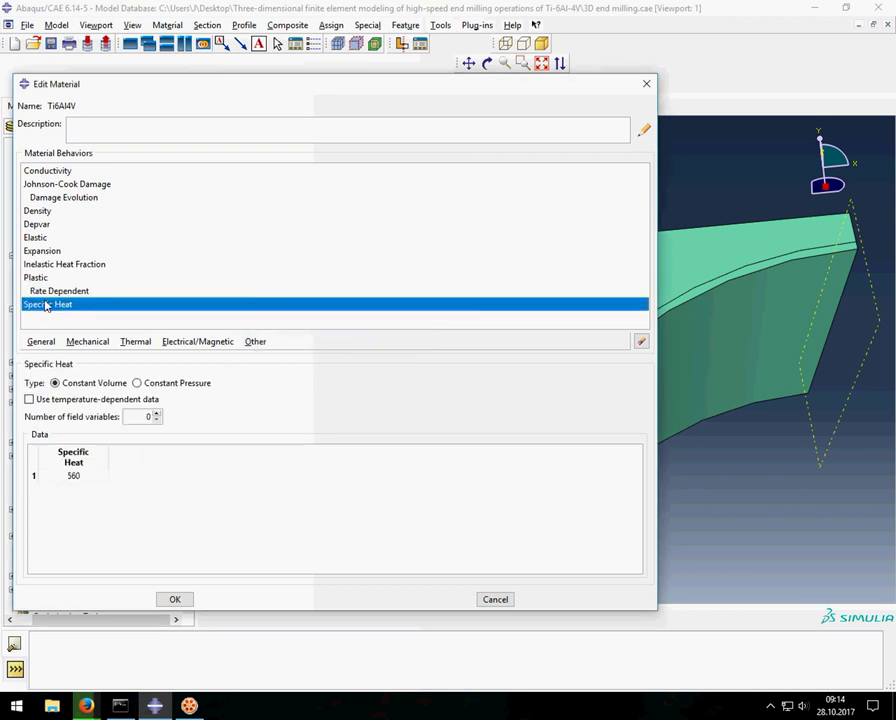
pyautogui.click(172, 600)
pyautogui.click(52, 284)
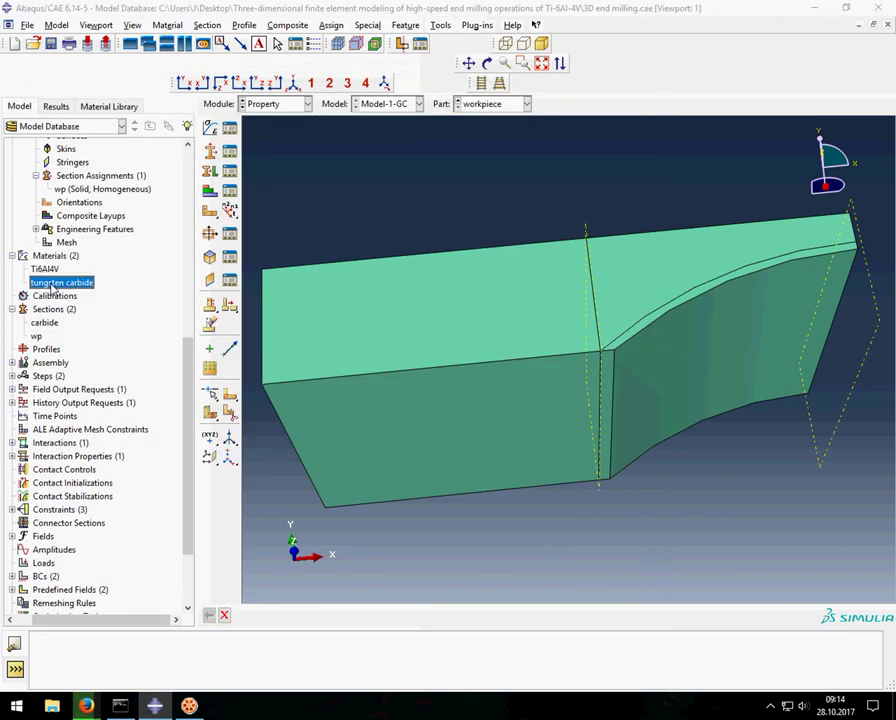
pyautogui.doubleClick(52, 285)
pyautogui.click(37, 186)
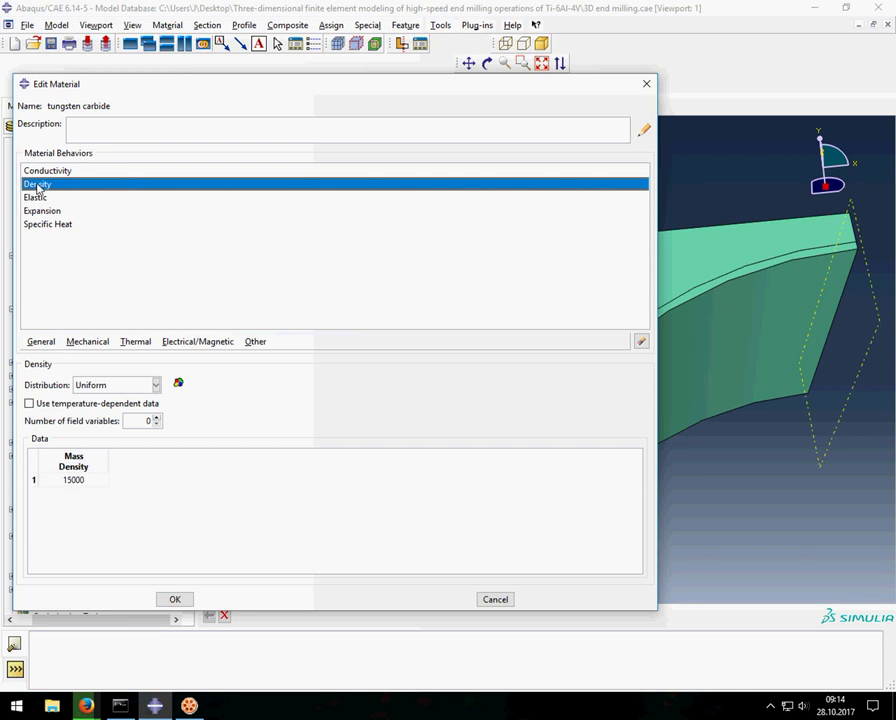
pyautogui.click(37, 198)
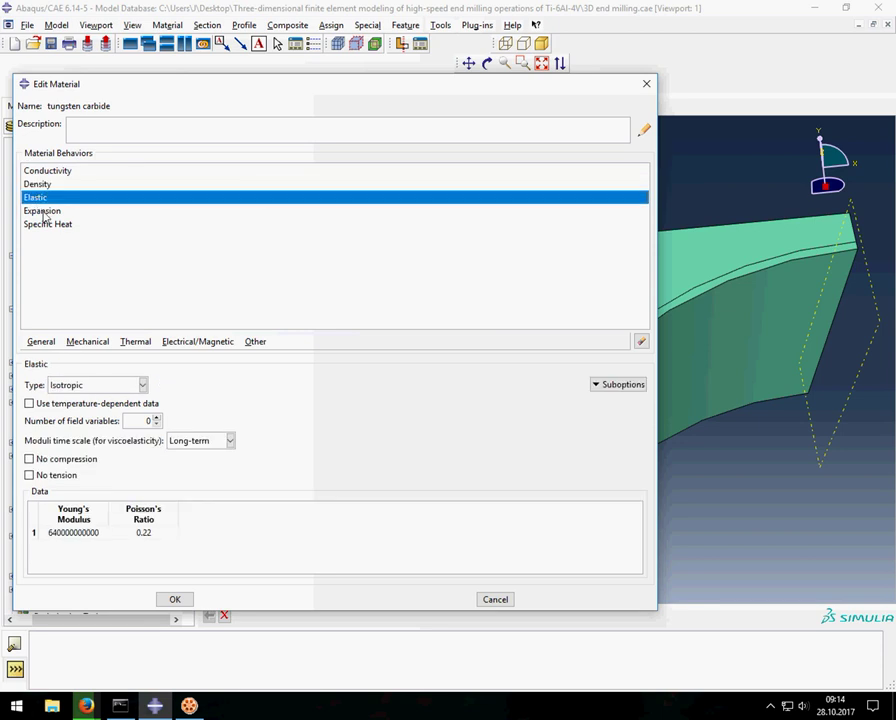
pyautogui.click(44, 214)
pyautogui.click(50, 228)
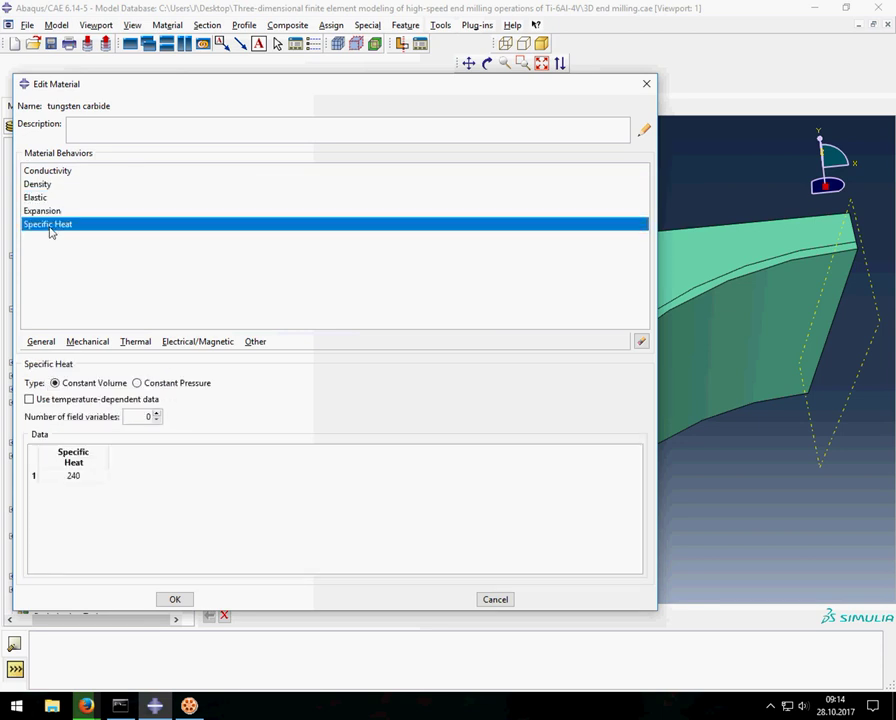
pyautogui.click(176, 600)
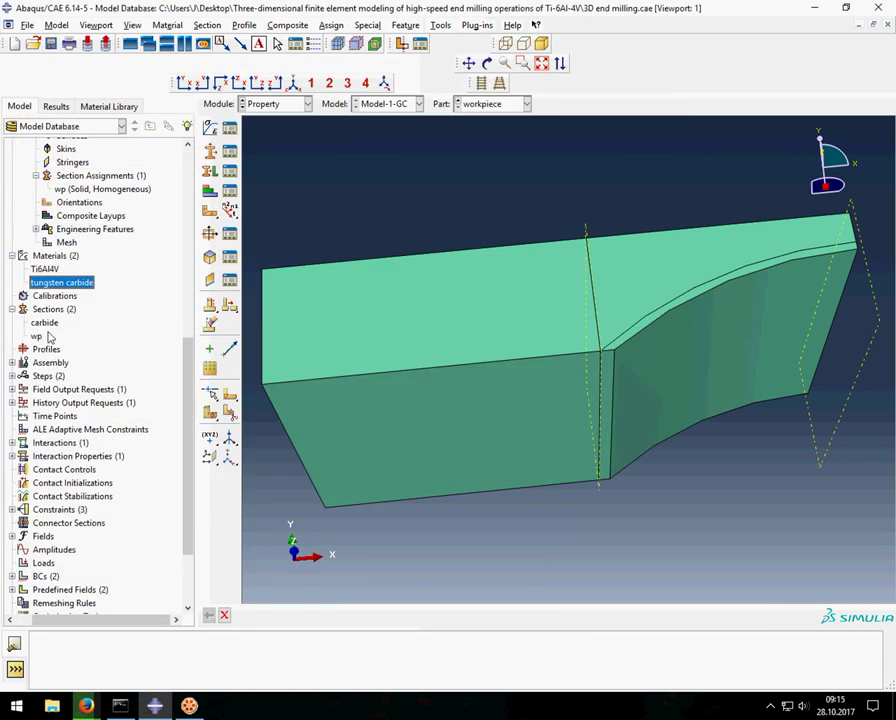
pyautogui.click(44, 323)
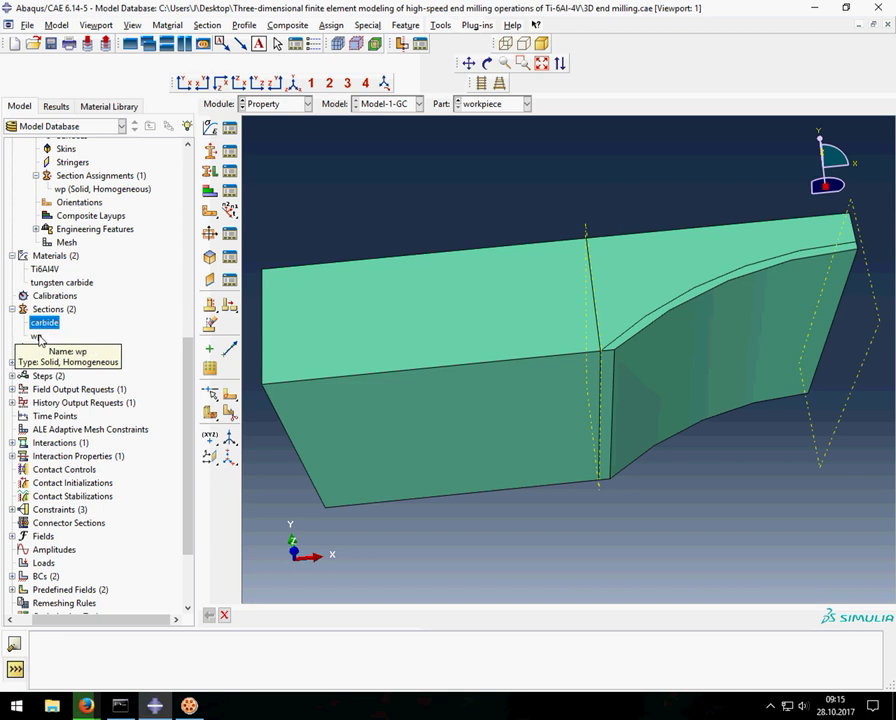
# - List steps Initial and Step-1, interaction Int-1 and its properties, then open Int-1
pyautogui.click(38, 337)
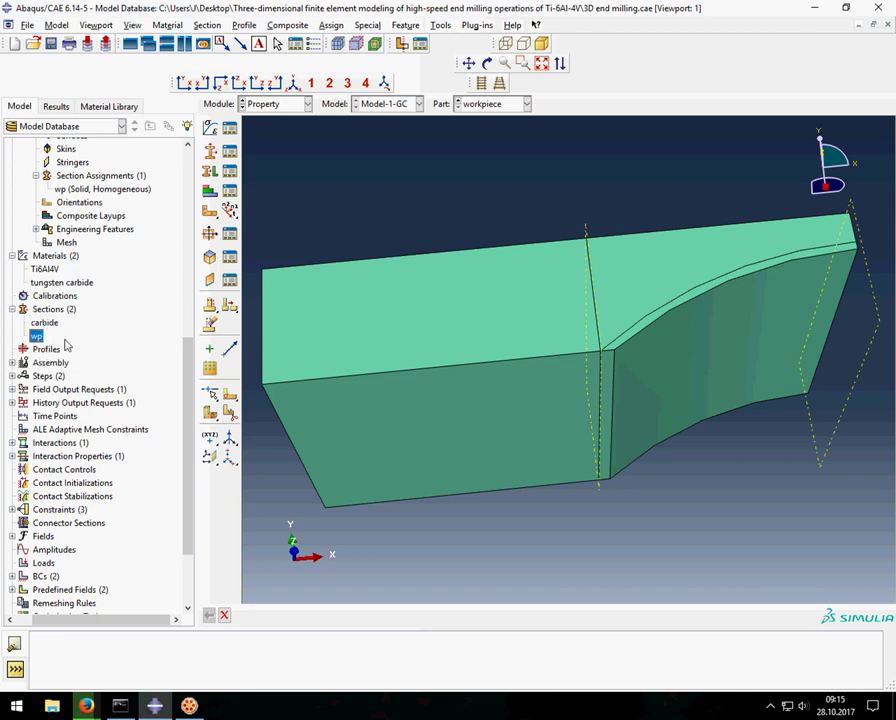
pyautogui.click(13, 376)
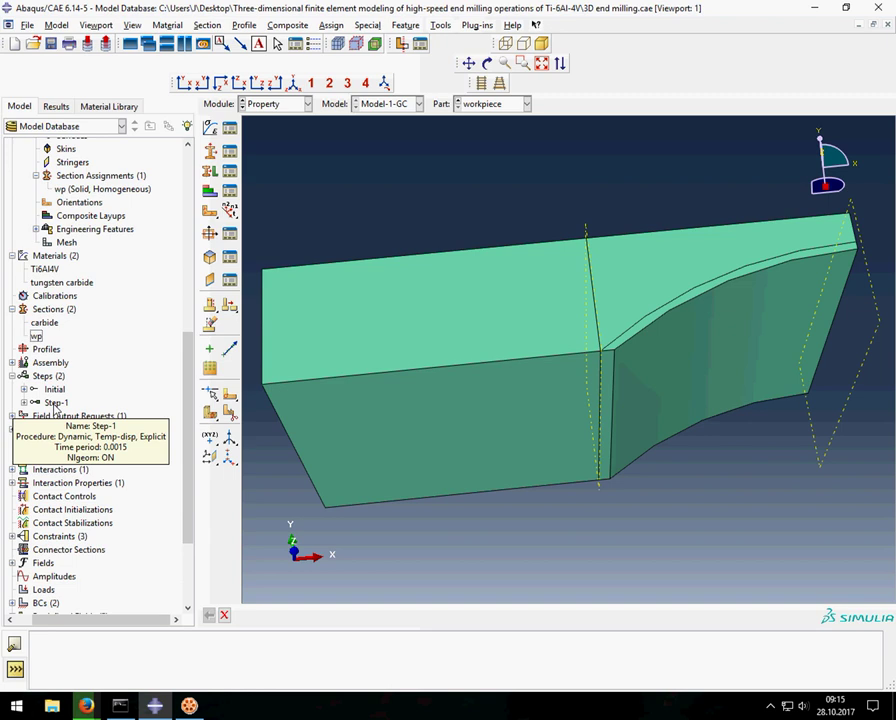
pyautogui.scroll(-3, 80, 390)
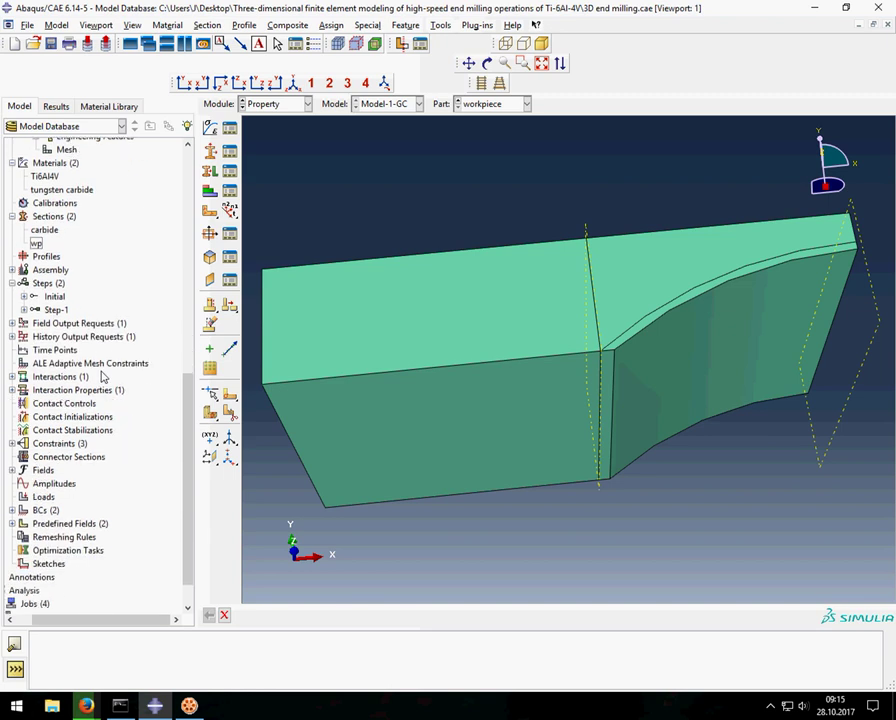
pyautogui.click(11, 340)
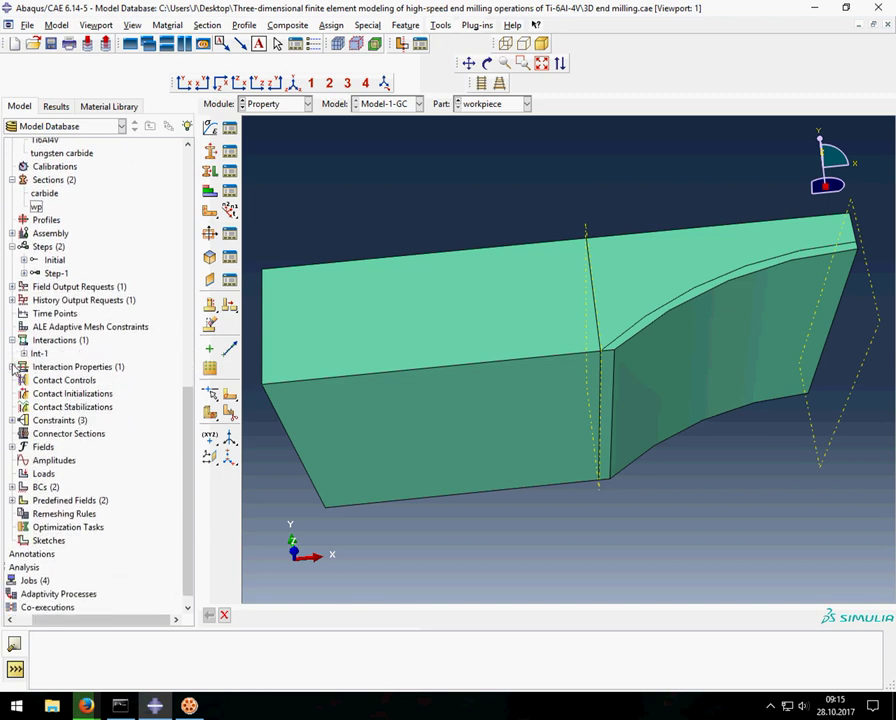
pyautogui.click(11, 367)
pyautogui.doubleClick(38, 354)
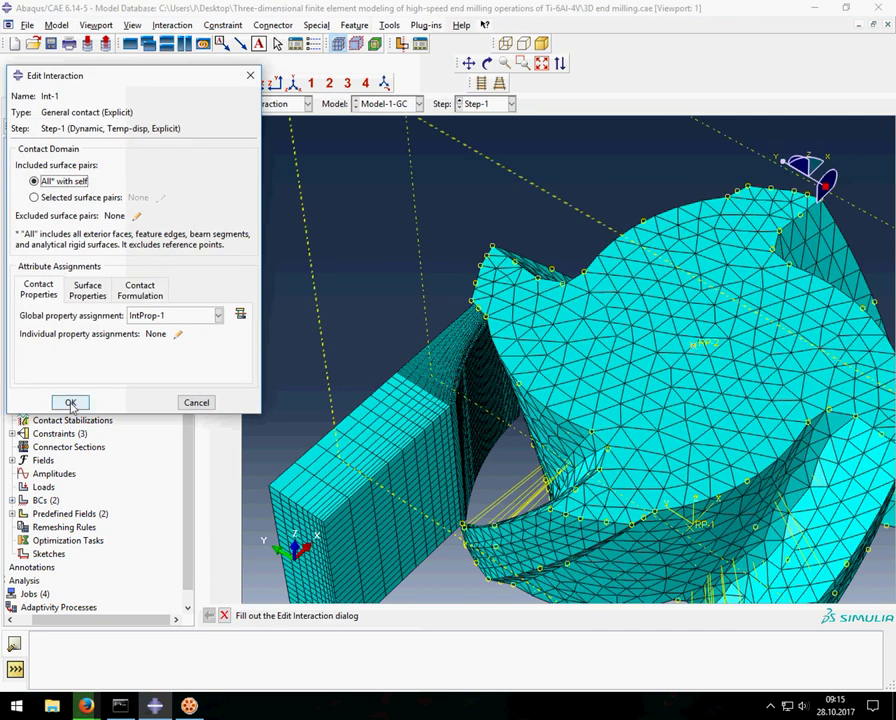
# - Close Int-1 and review IntProp-1: 0.308 friction, hard normal contact, heat generation
pyautogui.click(69, 400)
pyautogui.doubleClick(48, 381)
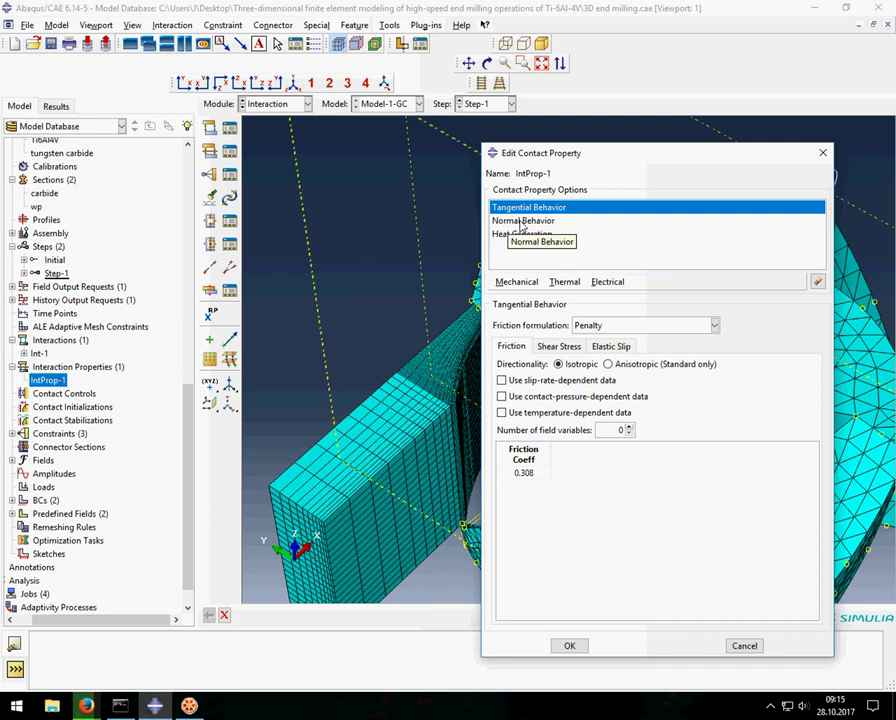
pyautogui.click(521, 221)
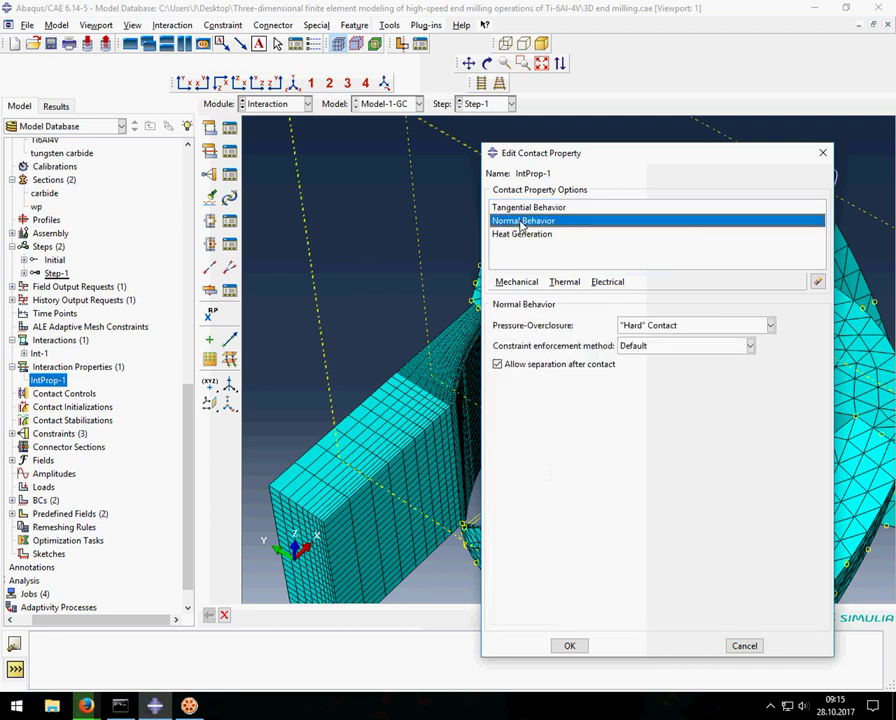
pyautogui.click(521, 234)
pyautogui.click(569, 645)
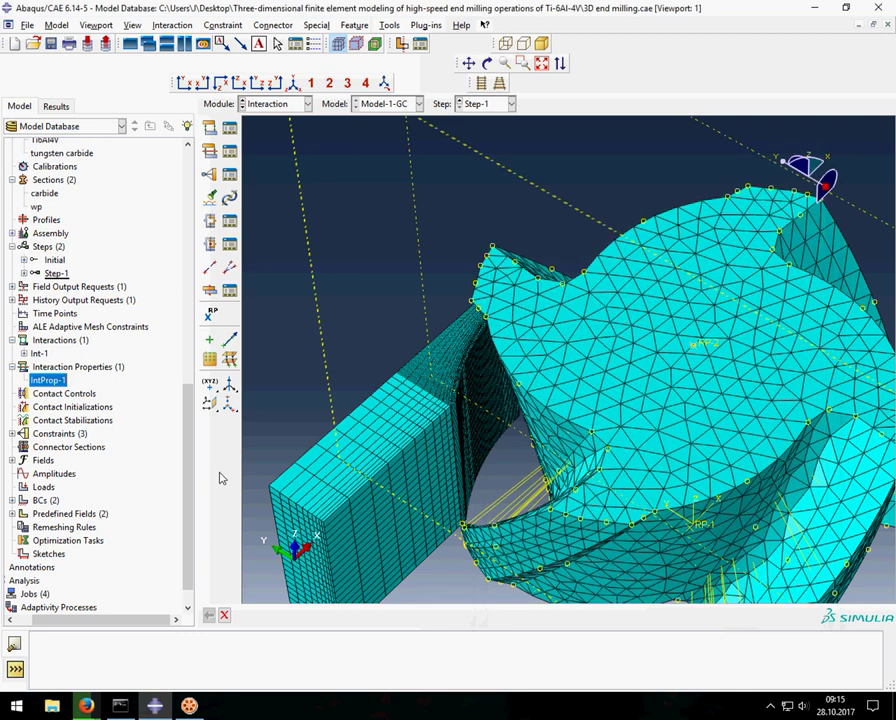
# - List the three constraints and highlight Constraint-1, -2 and -3 on the model in turn
pyautogui.scroll(-1, 40, 400)
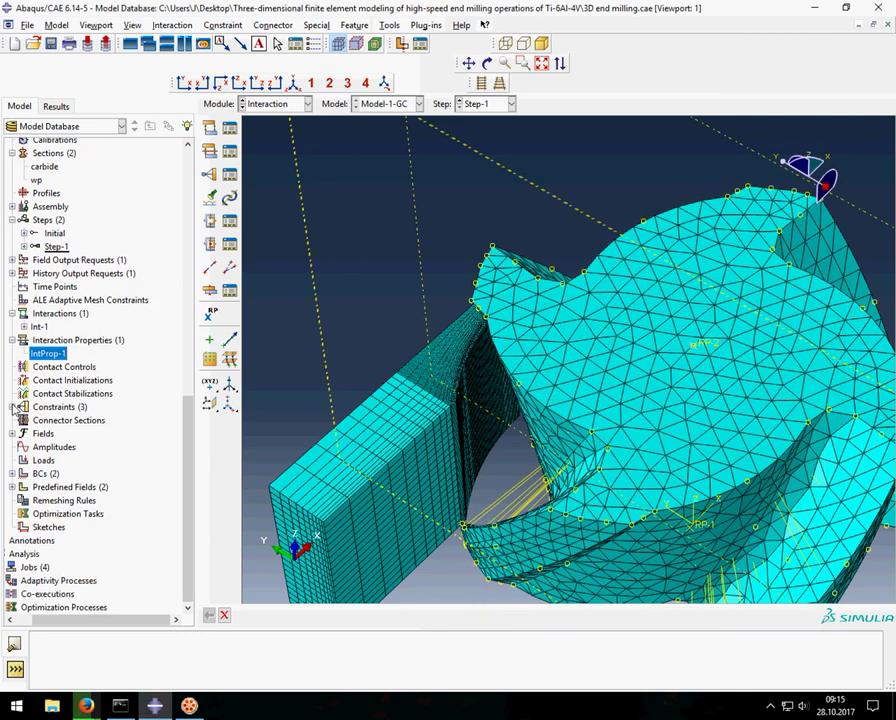
pyautogui.click(13, 407)
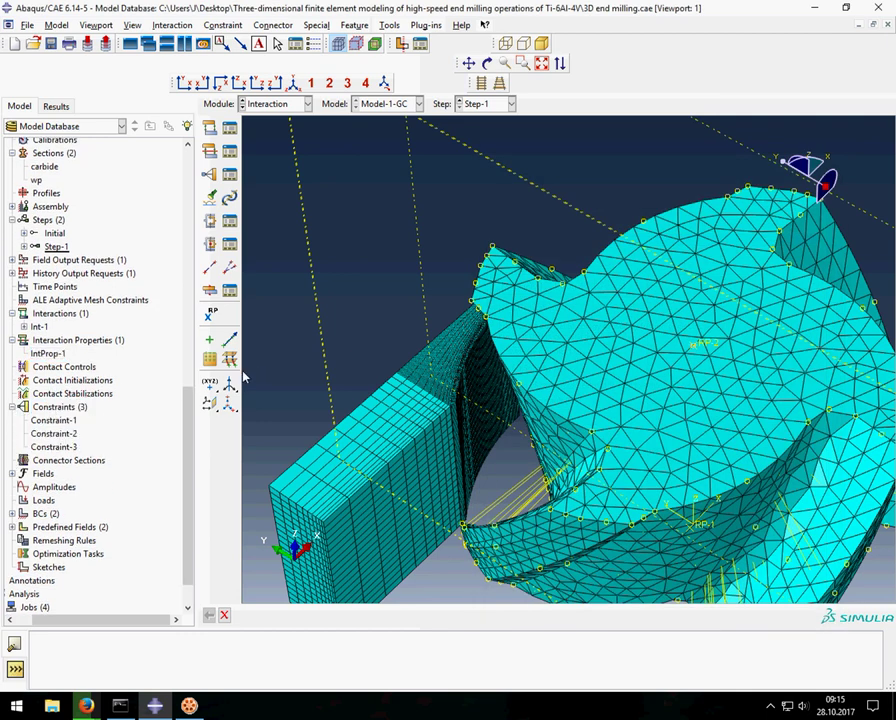
pyautogui.click(52, 420)
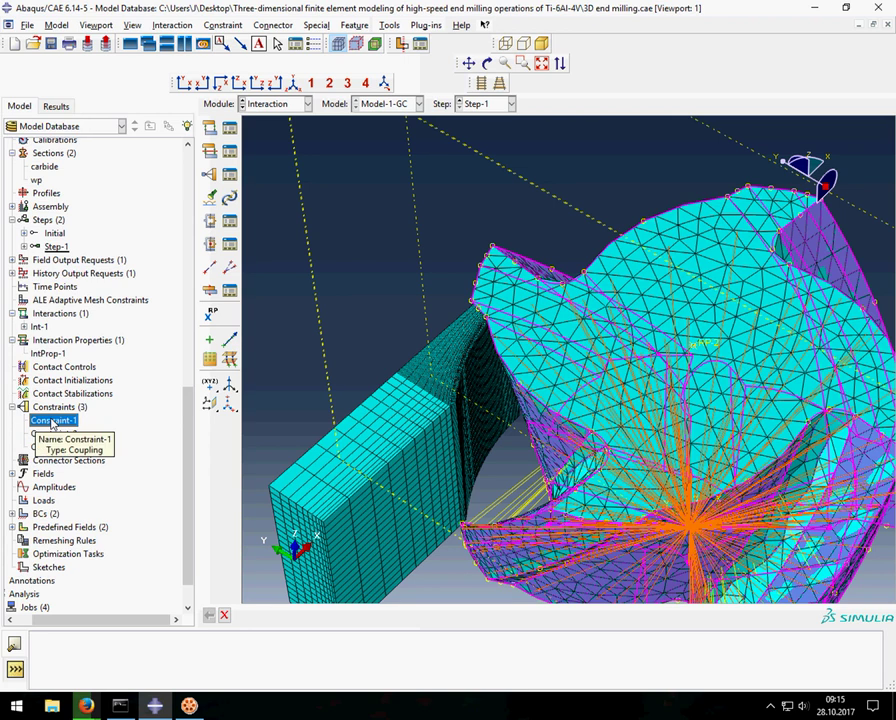
pyautogui.click(54, 434)
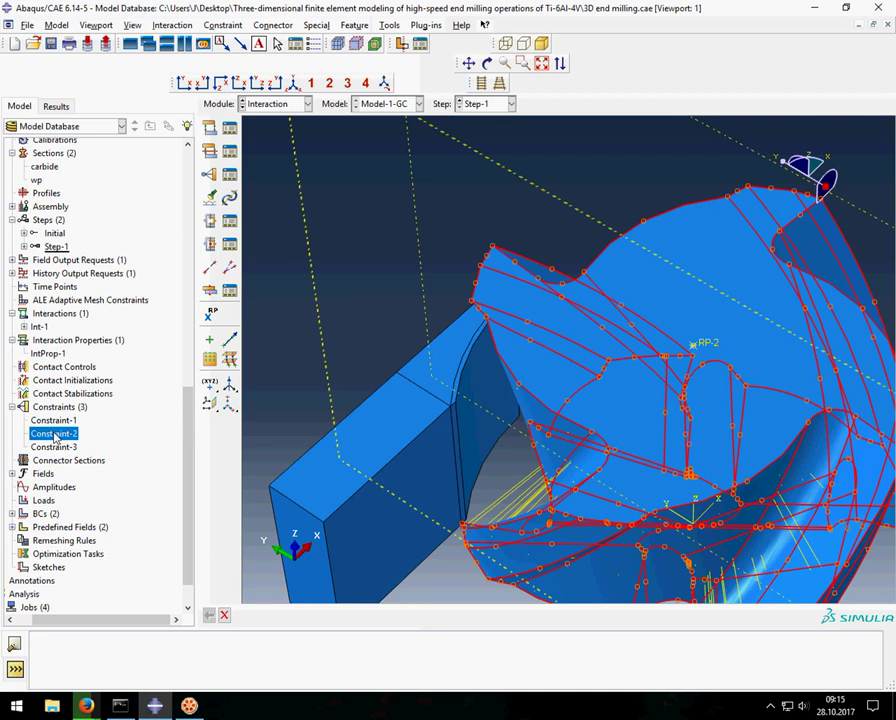
pyautogui.click(54, 447)
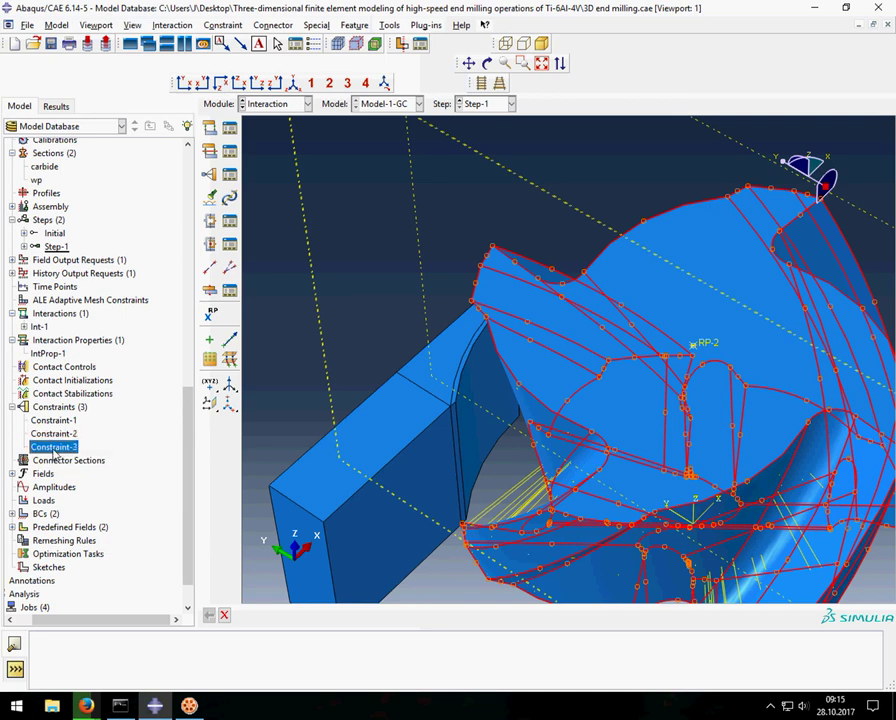
pyautogui.click(110, 432)
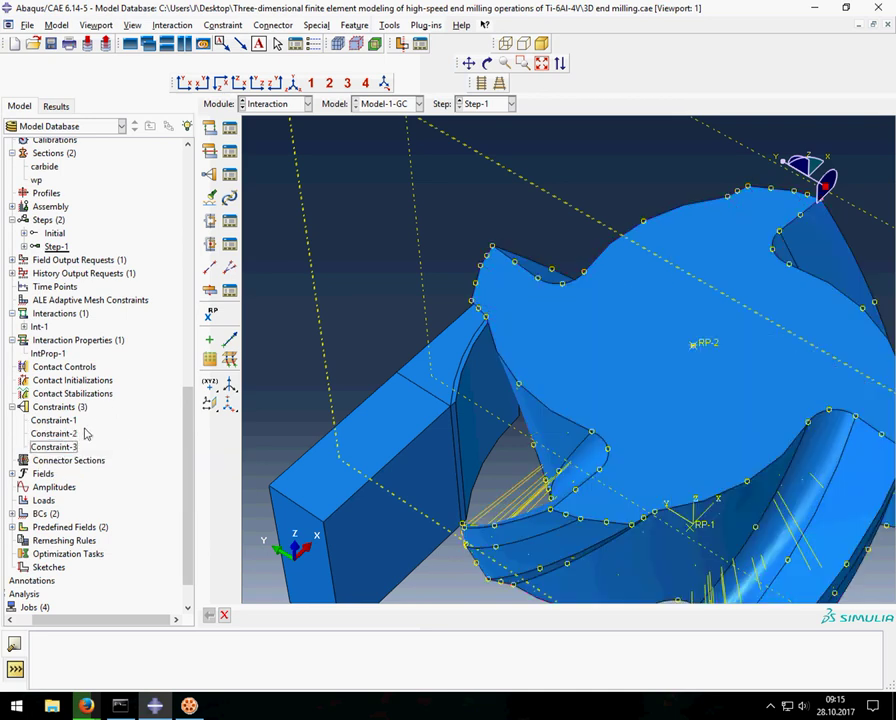
# - Expand the Fields and the boundary conditions BC-1 and BC-2 in the tree
pyautogui.click(13, 475)
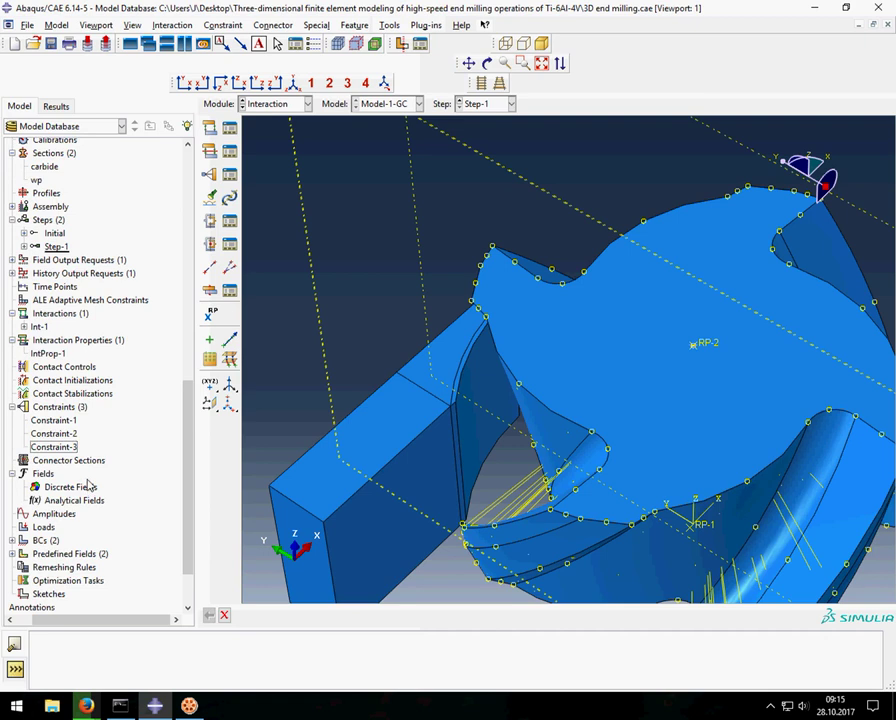
pyautogui.scroll(-4, 88, 485)
pyautogui.scroll(-1, 40, 475)
pyautogui.click(12, 473)
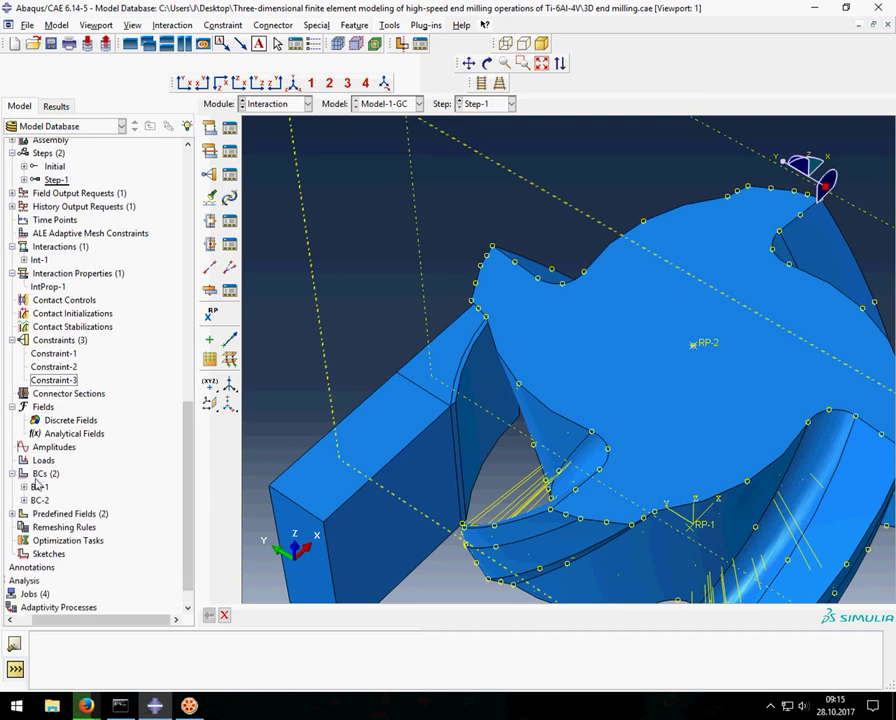
# - Review boundary conditions BC-1 and BC-2 and close them unchanged
pyautogui.doubleClick(38, 487)
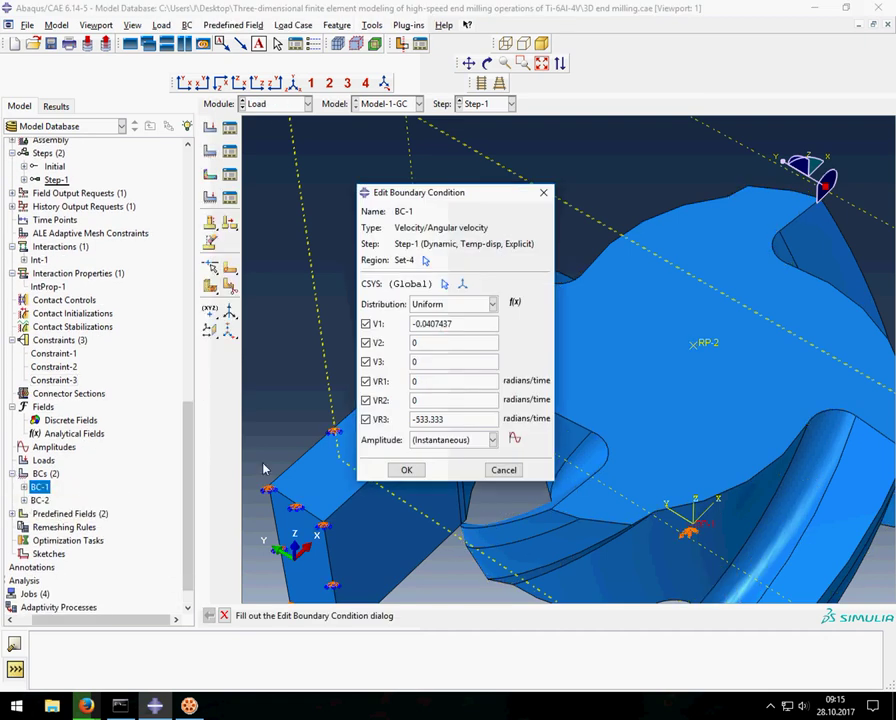
pyautogui.click(406, 471)
pyautogui.doubleClick(39, 500)
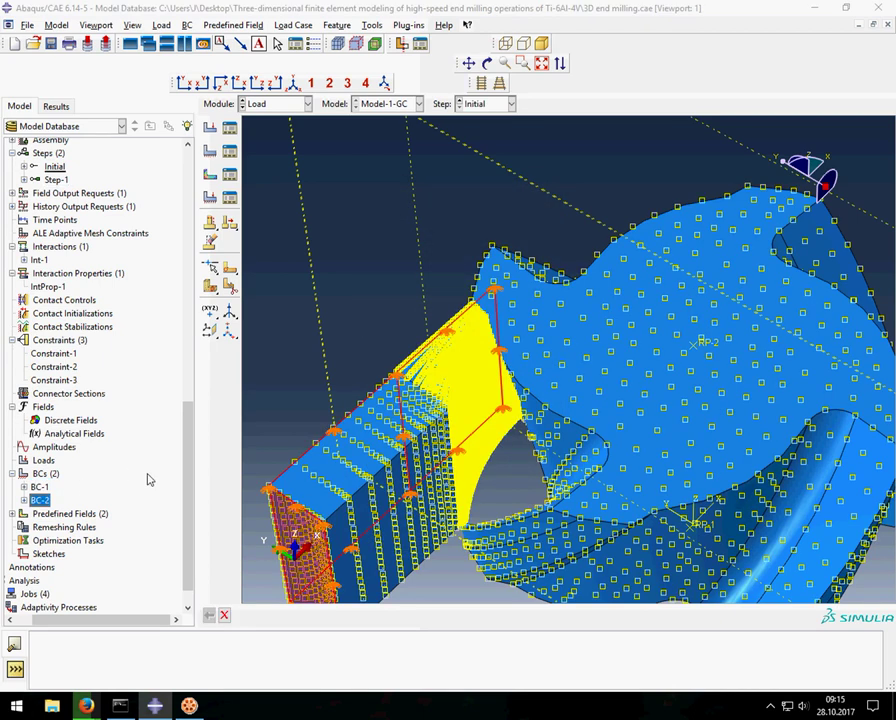
pyautogui.click(61, 405)
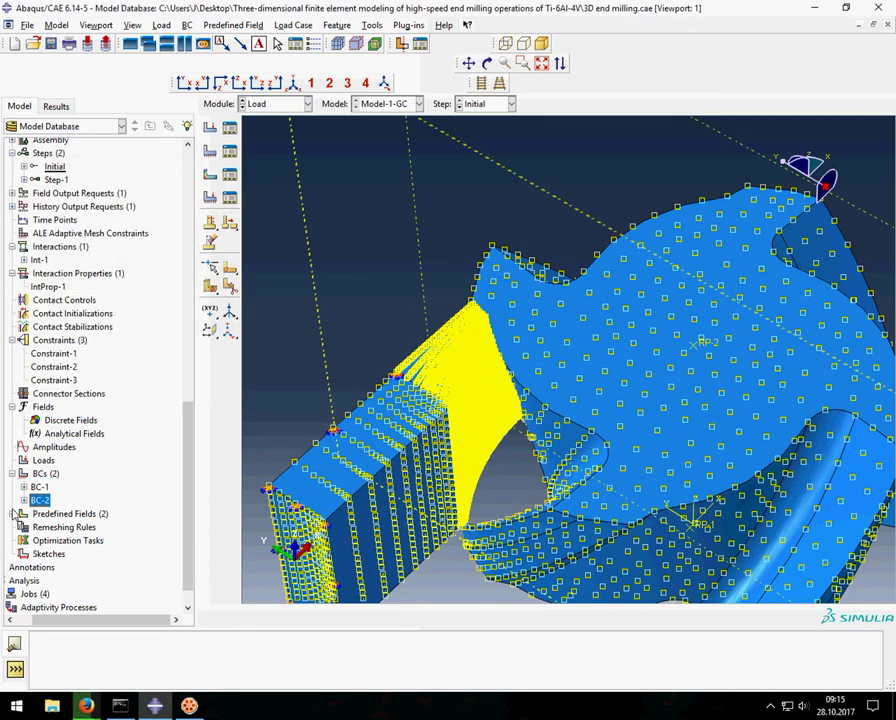
# - Check Predefined Field-1 and -2, both Initial temperatures of 25, then widen the tree panel
pyautogui.click(12, 514)
pyautogui.doubleClick(50, 527)
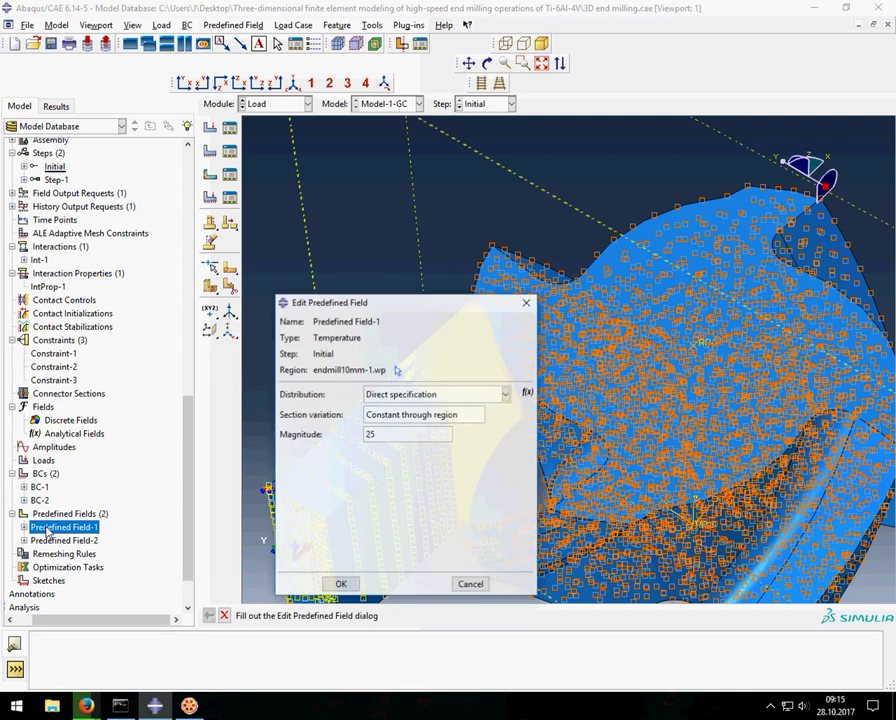
pyautogui.click(349, 586)
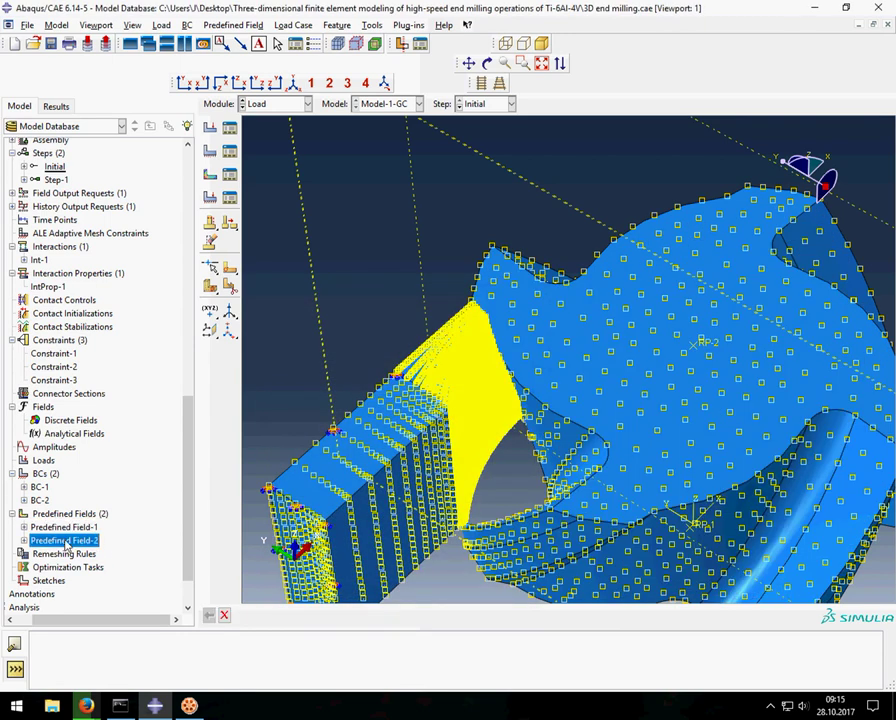
pyautogui.doubleClick(58, 540)
pyautogui.click(340, 584)
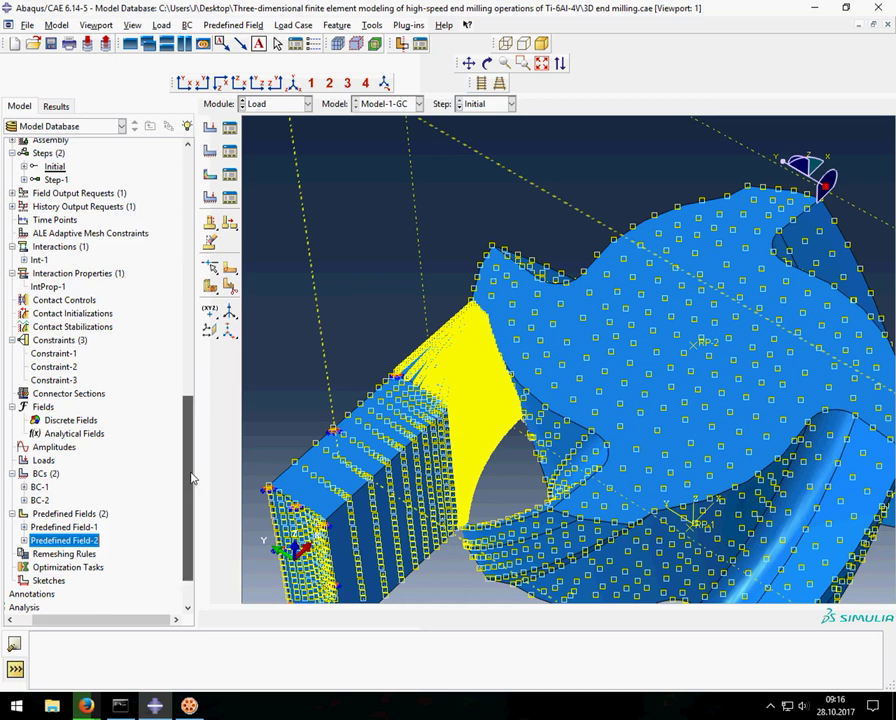
pyautogui.moveTo(192, 480); pyautogui.dragTo(188, 518)
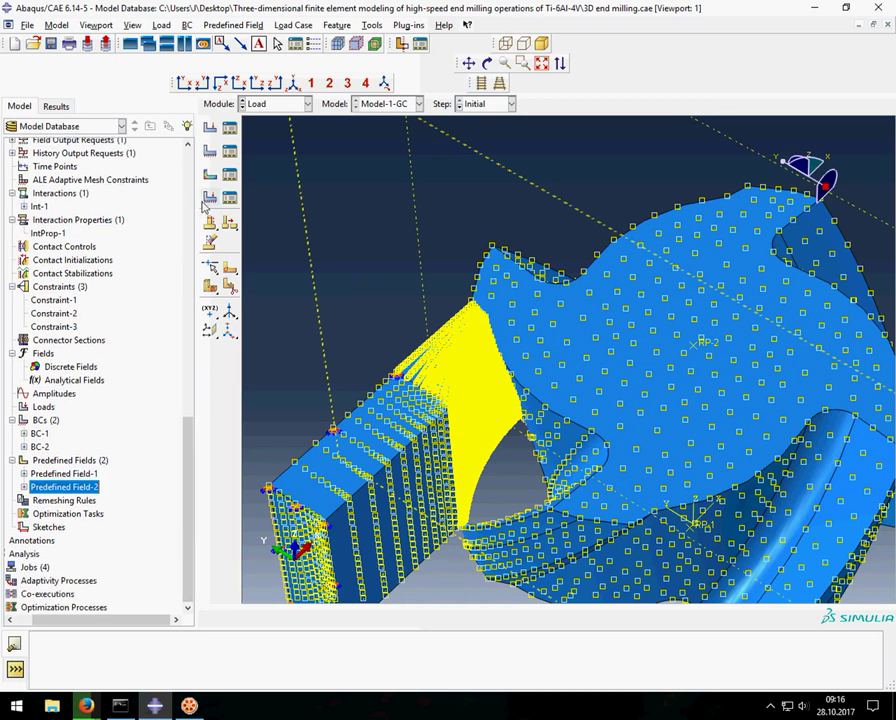
pyautogui.moveTo(196, 199); pyautogui.dragTo(218, 200)
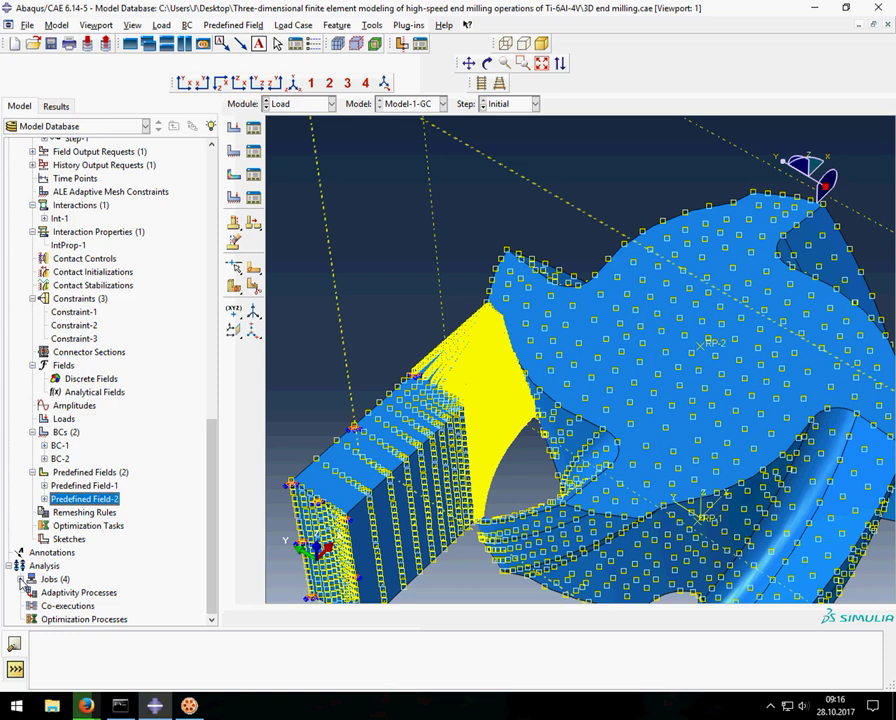
# - Open the results of the completed Job-2 in Visualization
pyautogui.click(20, 579)
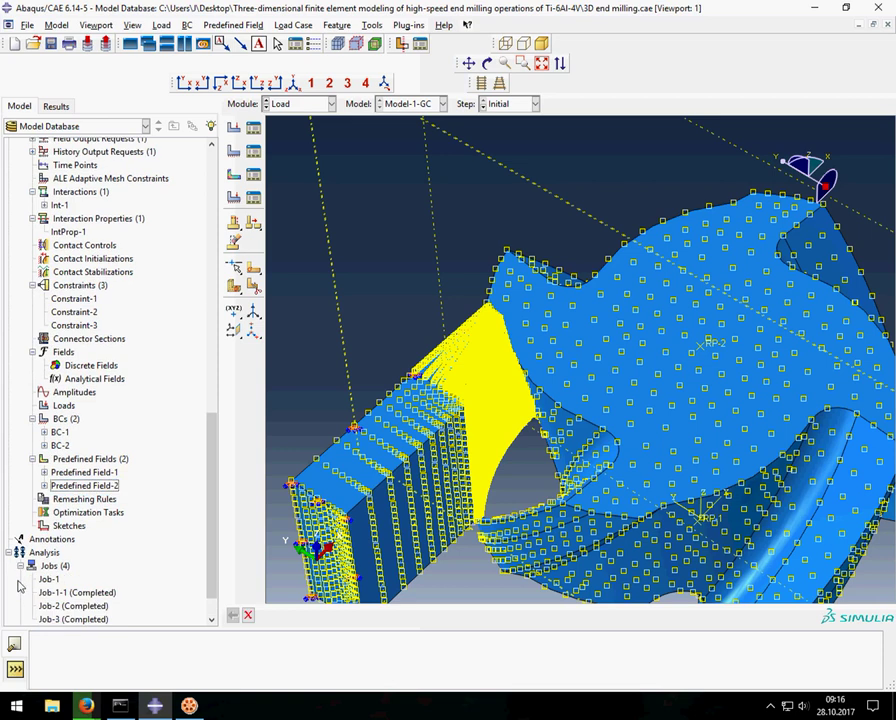
pyautogui.scroll(-1, 50, 560)
pyautogui.scroll(-3, 86, 536)
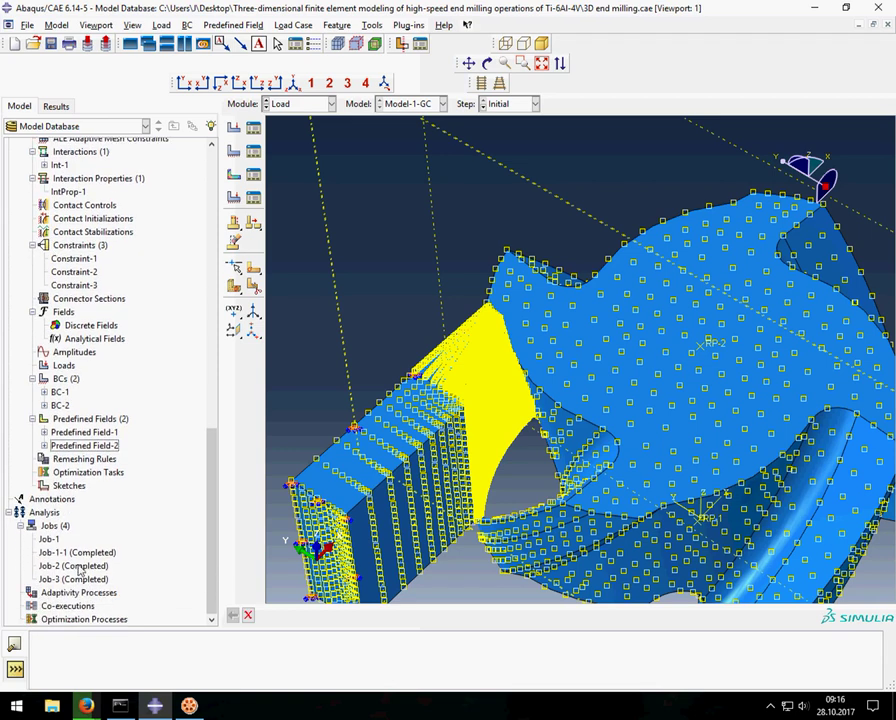
pyautogui.click(79, 571)
pyautogui.rightClick(79, 571)
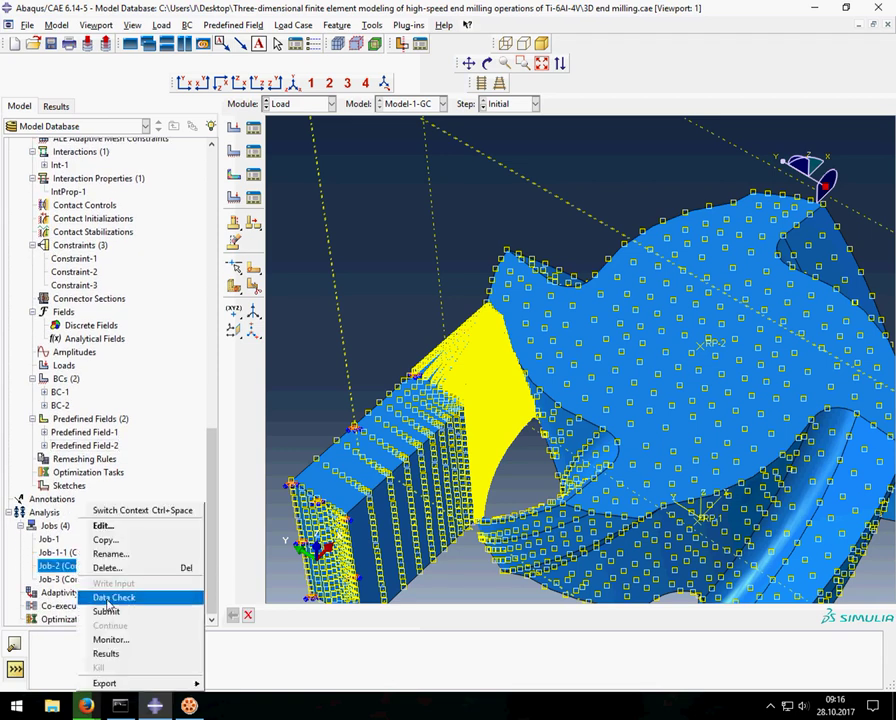
pyautogui.click(105, 655)
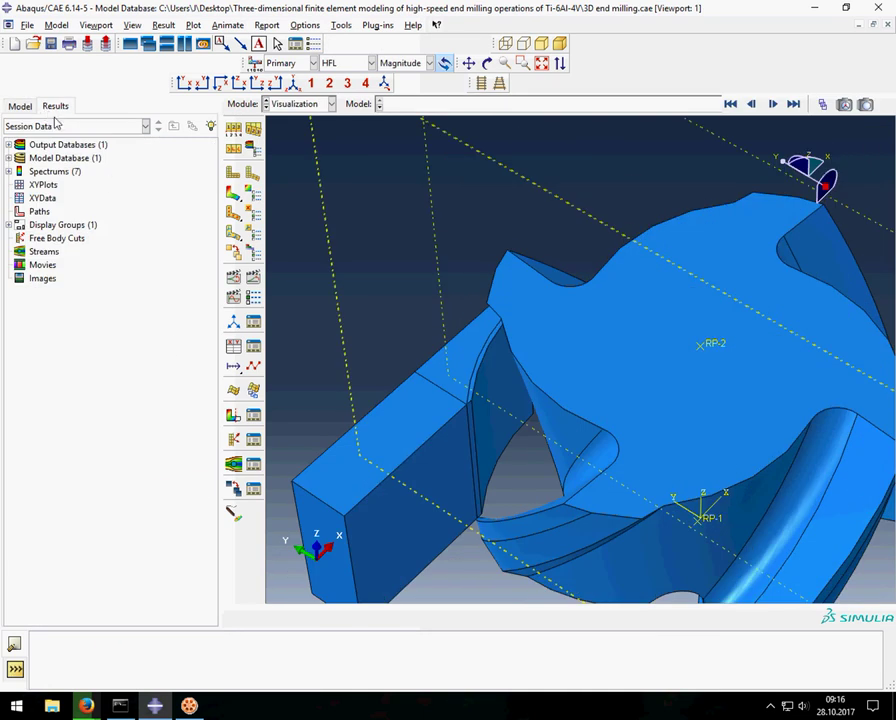
pyautogui.click(22, 106)
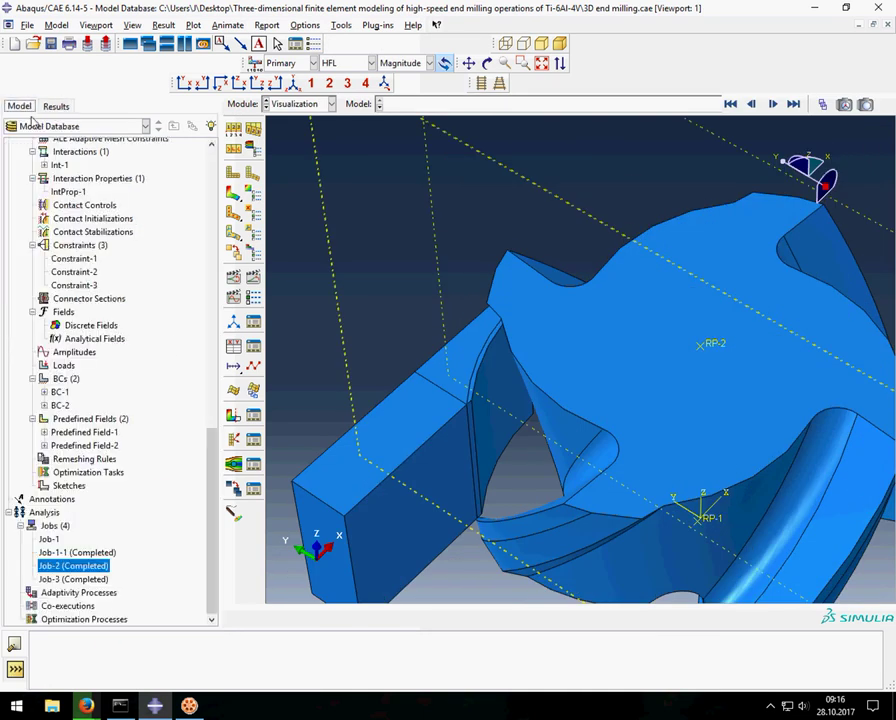
pyautogui.rightClick(92, 571)
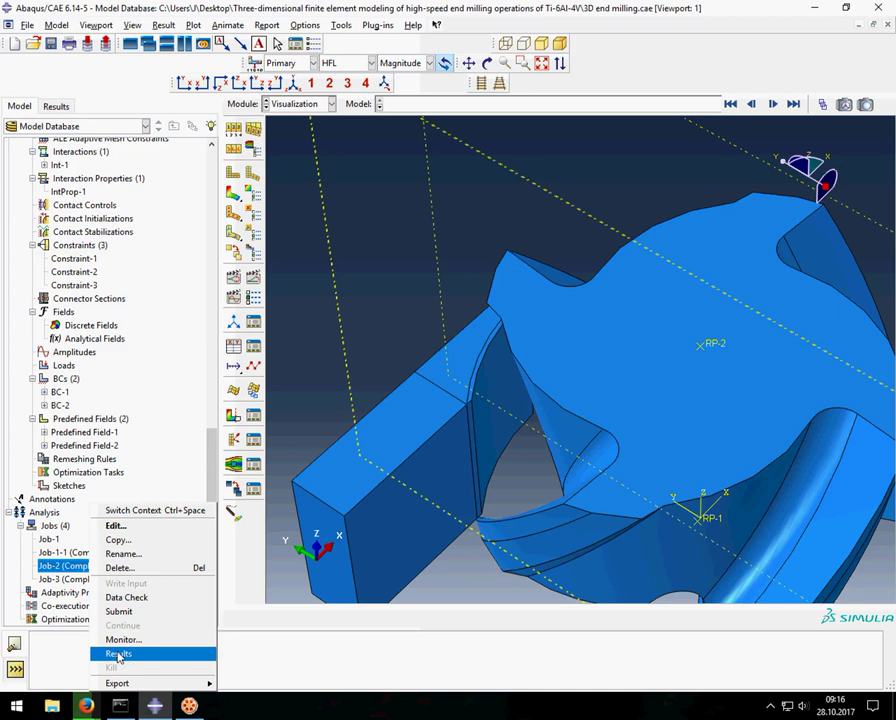
pyautogui.click(116, 652)
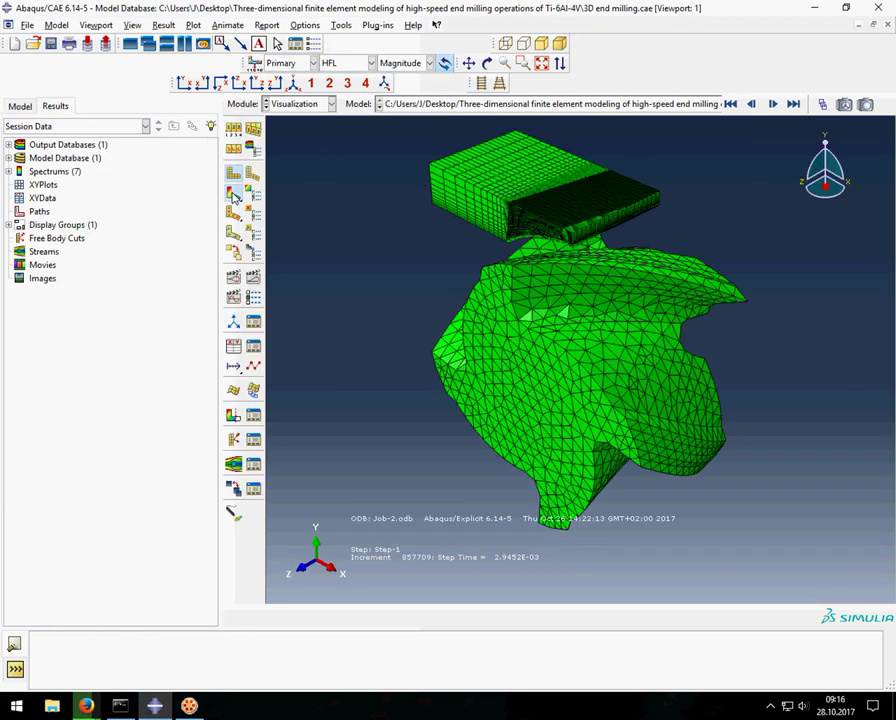
# - Plot contours on the deformed shape using the S field's Mises stress
pyautogui.click(233, 195)
pyautogui.click(163, 25)
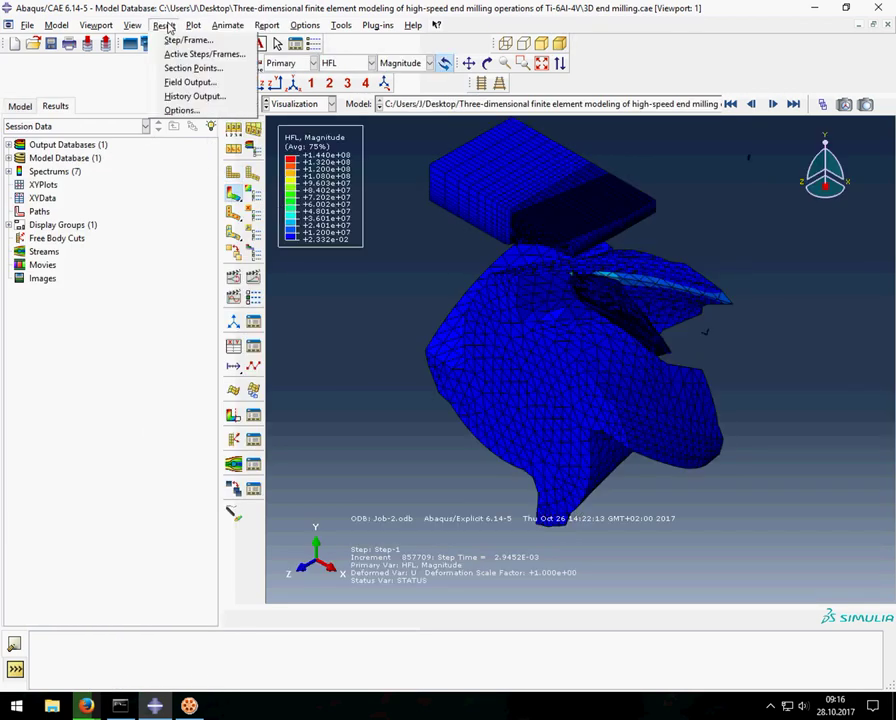
pyautogui.click(200, 81)
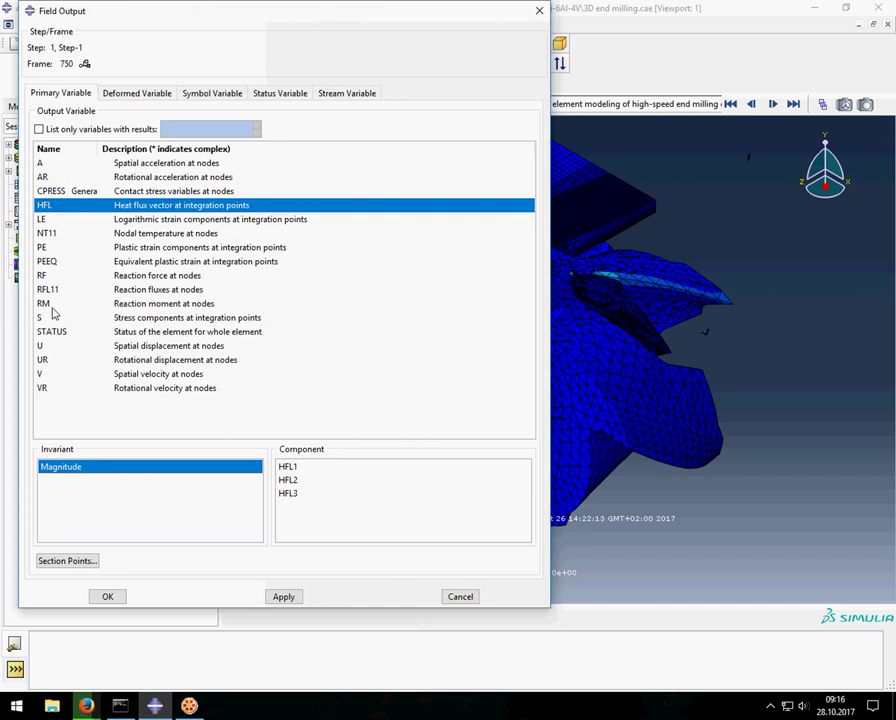
pyautogui.click(54, 317)
pyautogui.click(277, 599)
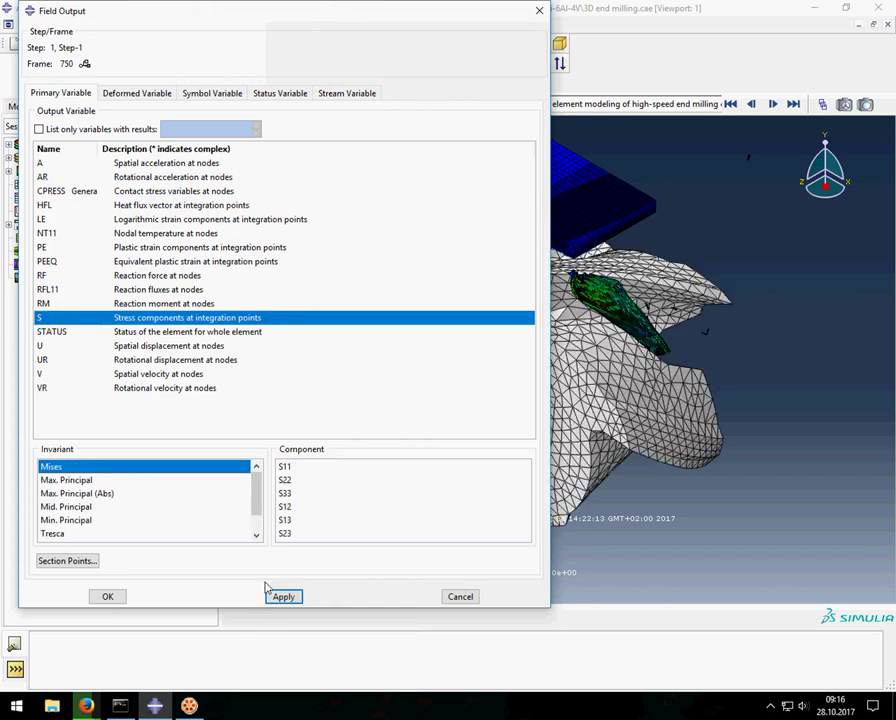
pyautogui.click(110, 596)
# - Rotate, pan and zoom to examine the stressed chip, narrowing the tree panel
pyautogui.click(488, 64)
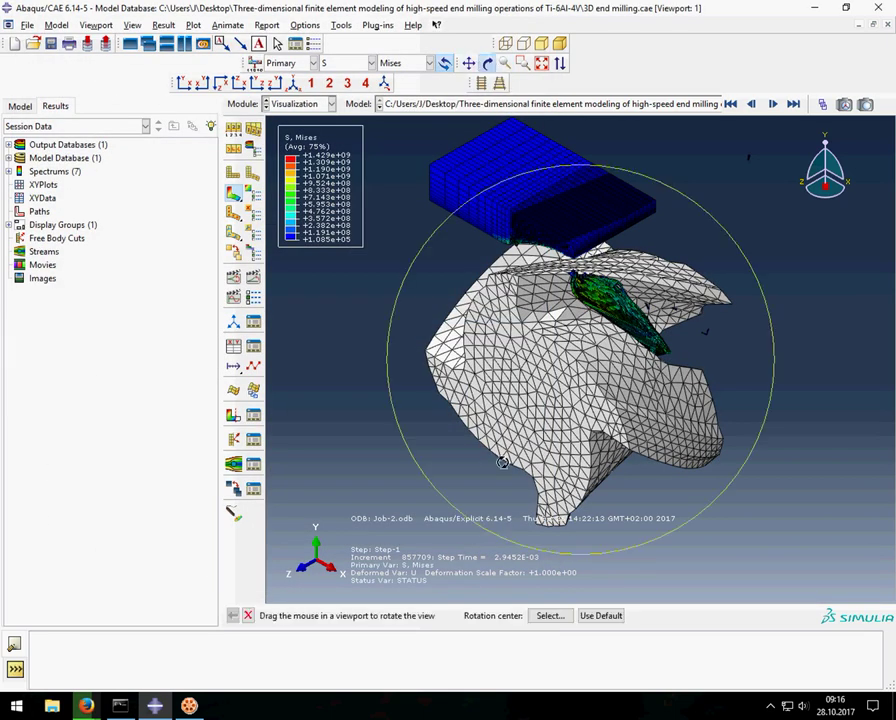
pyautogui.moveTo(512, 518); pyautogui.dragTo(667, 361)
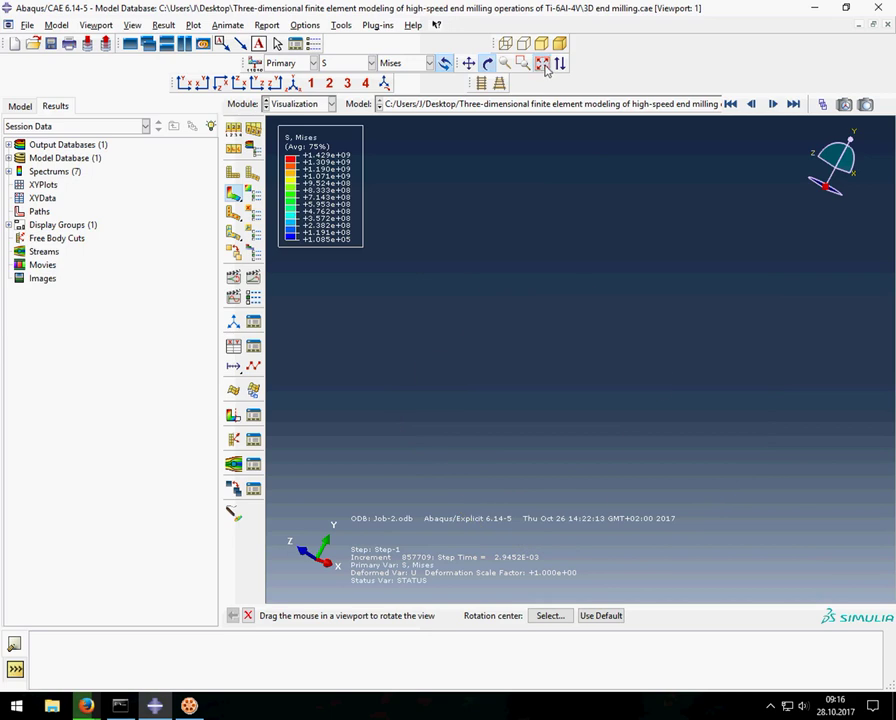
pyautogui.moveTo(461, 404); pyautogui.dragTo(531, 272)
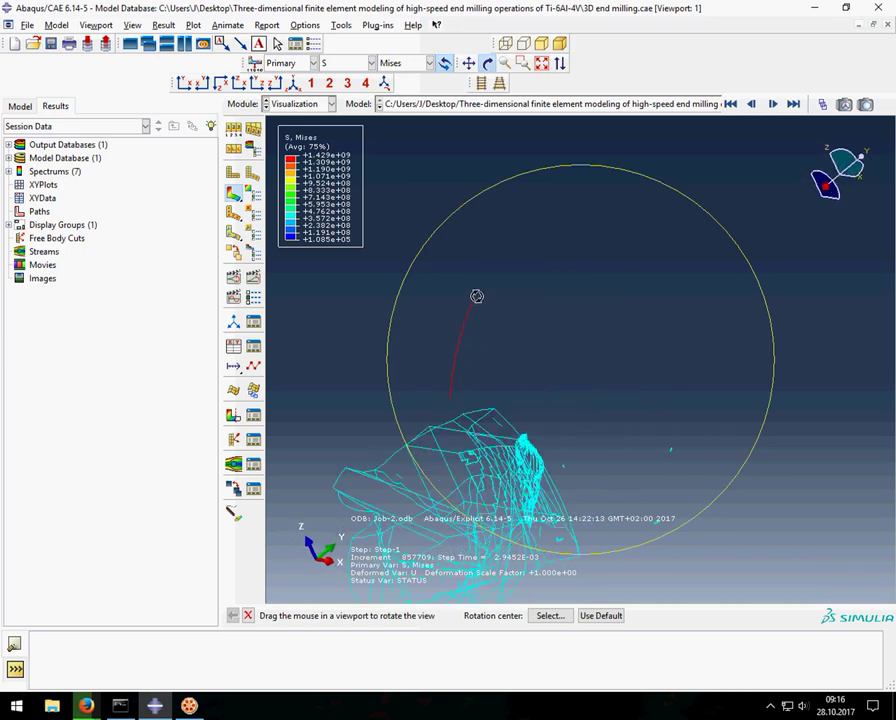
pyautogui.click(469, 63)
pyautogui.moveTo(434, 344); pyautogui.dragTo(662, 204)
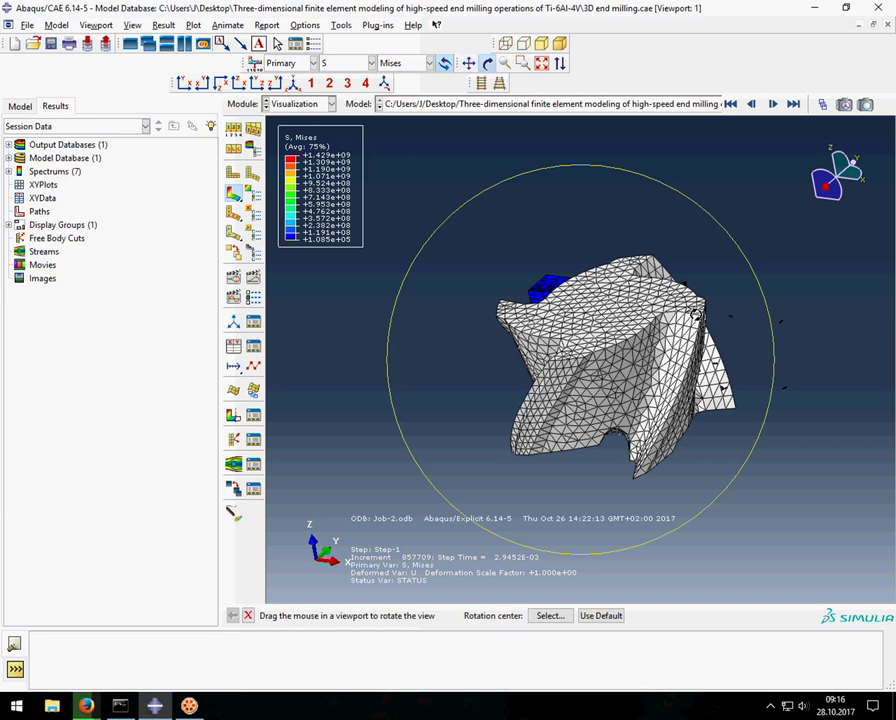
pyautogui.moveTo(768, 317); pyautogui.dragTo(724, 391)
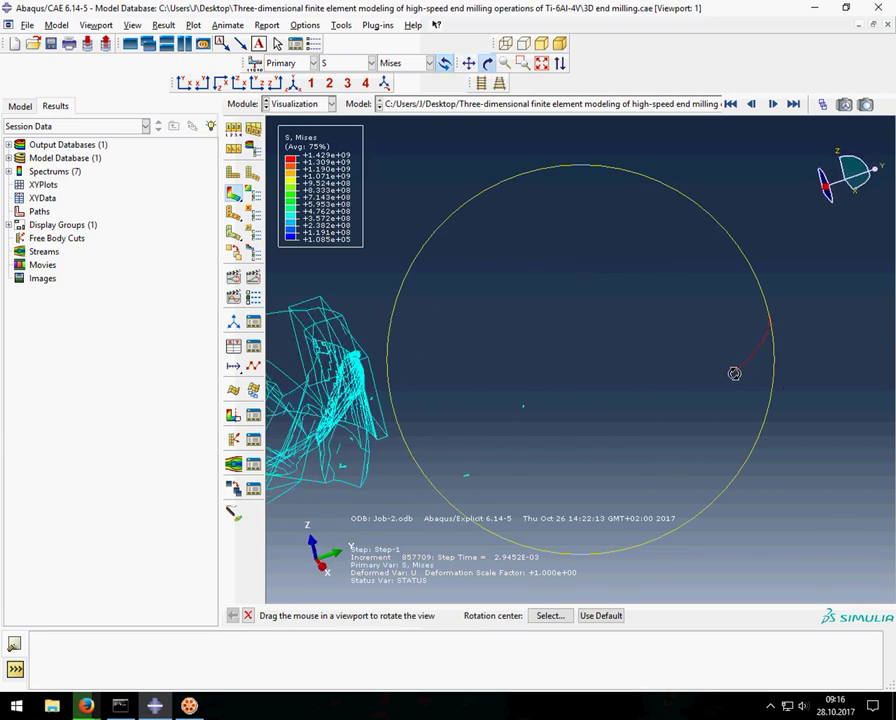
pyautogui.click(469, 63)
pyautogui.moveTo(560, 311)
pyautogui.mouseDown()
pyautogui.moveTo(789, 324)
pyautogui.moveTo(758, 306)
pyautogui.mouseUp()
pyautogui.scroll(3, 476, 258)
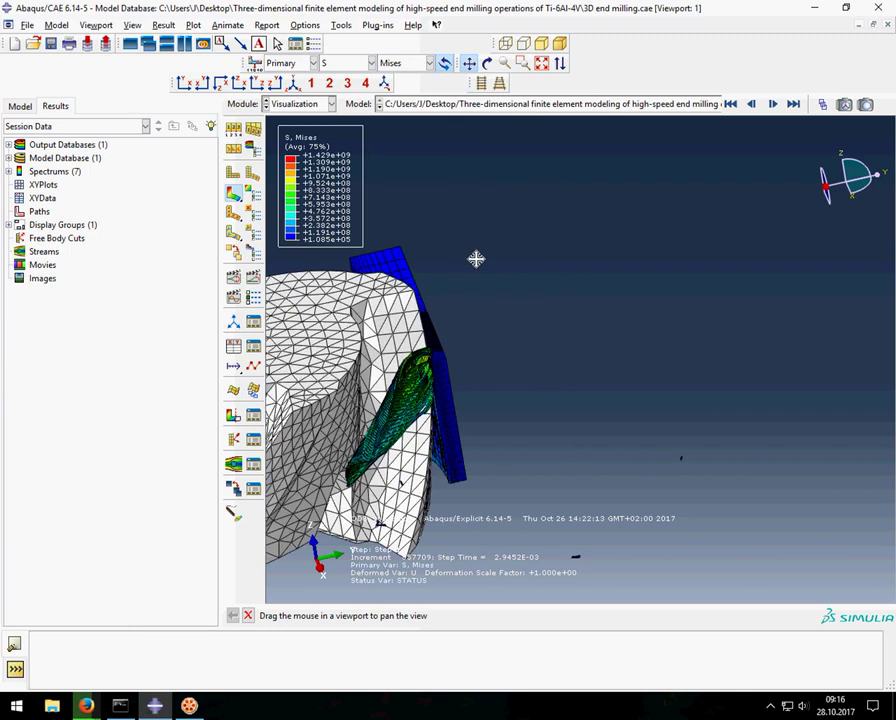
pyautogui.moveTo(370, 279); pyautogui.dragTo(610, 270)
pyautogui.scroll(3, 296, 244)
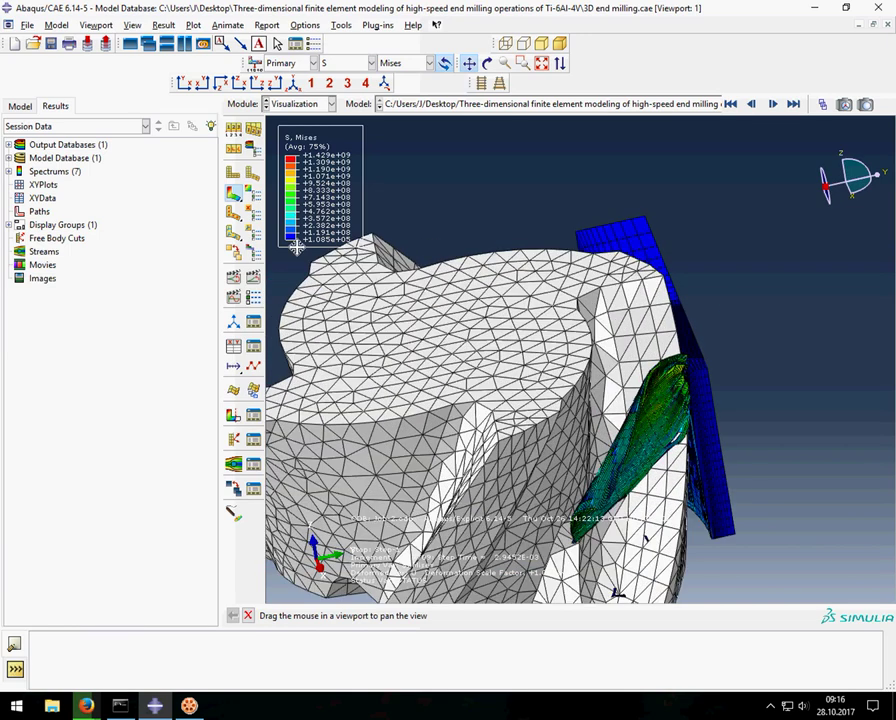
pyautogui.moveTo(222, 266)
pyautogui.mouseDown()
pyautogui.moveTo(104, 278)
pyautogui.moveTo(112, 278)
pyautogui.mouseUp()
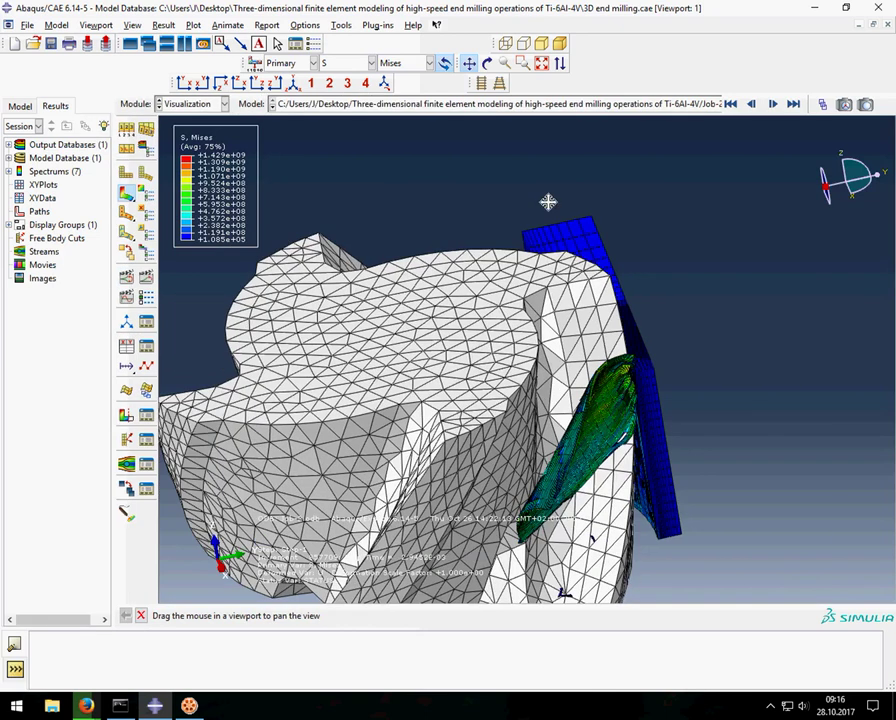
# - View along the tool edge and show increment 0, where stress is zero, zoomed in
pyautogui.click(487, 63)
pyautogui.moveTo(676, 230); pyautogui.dragTo(696, 271)
pyautogui.click(469, 63)
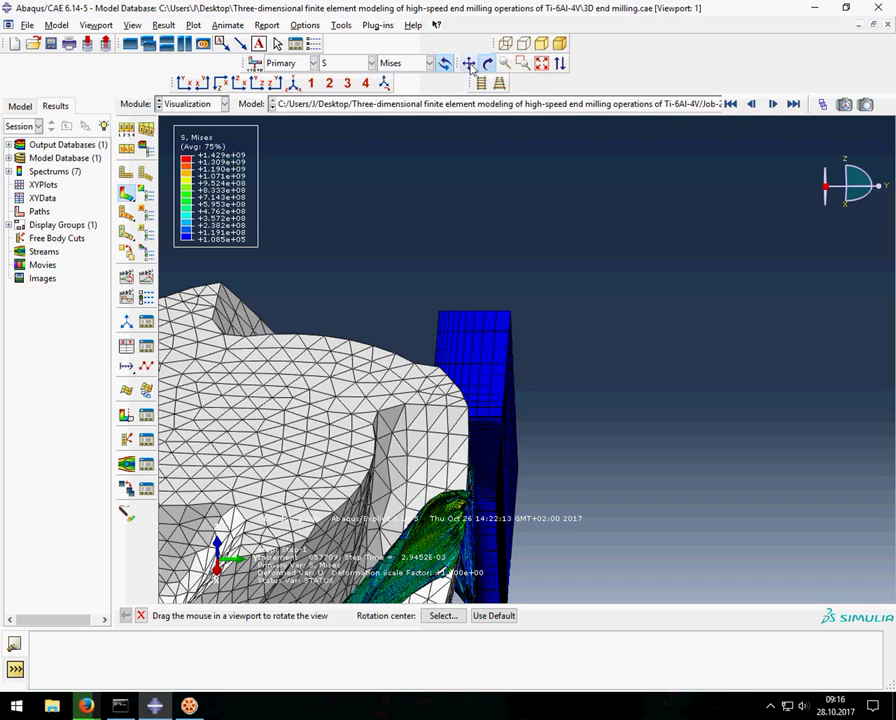
pyautogui.moveTo(396, 414); pyautogui.dragTo(556, 164)
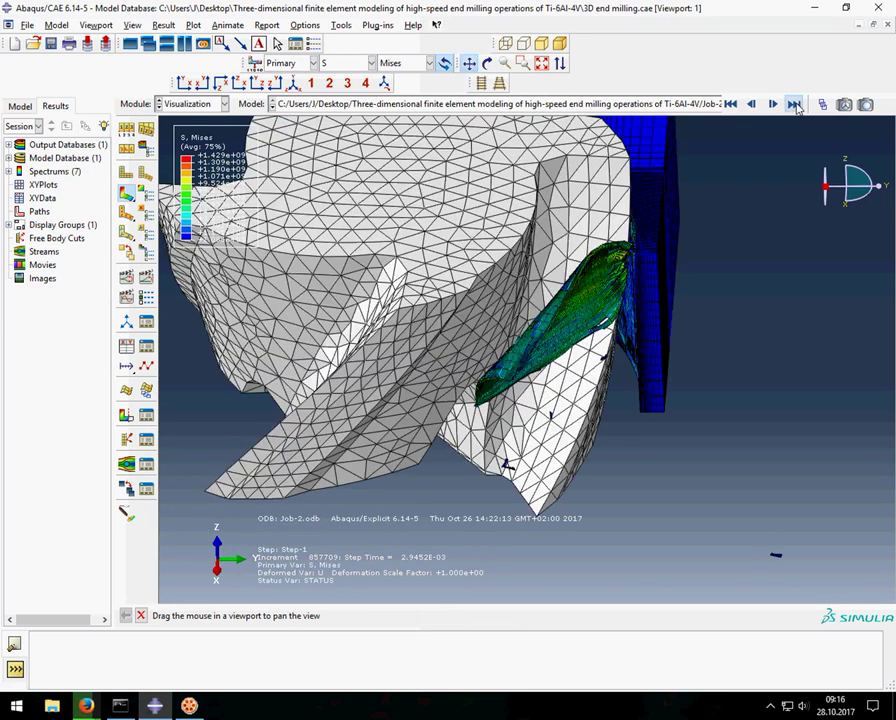
pyautogui.click(731, 104)
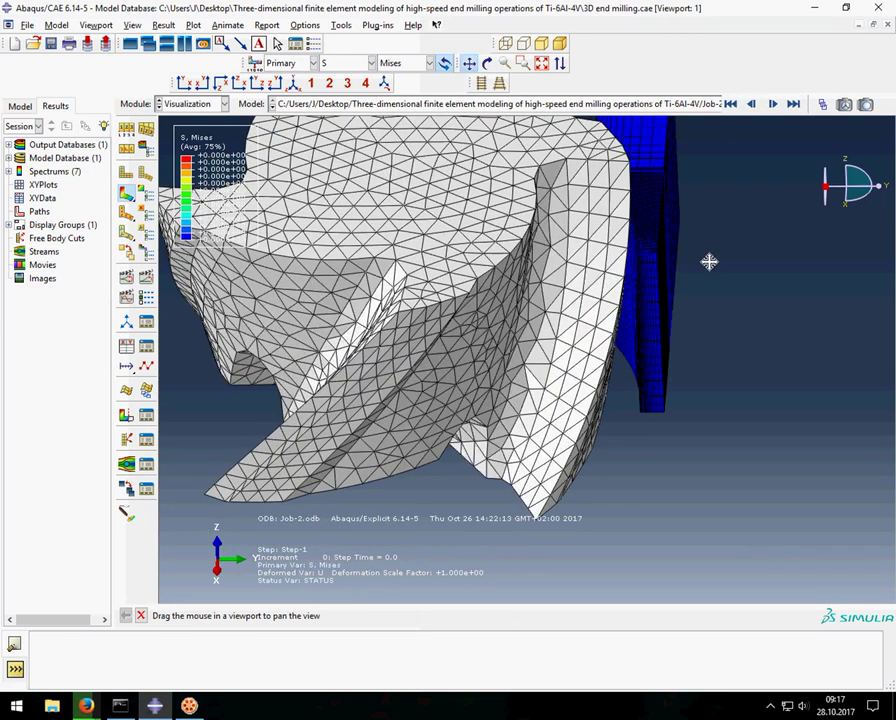
pyautogui.scroll(3, 709, 262)
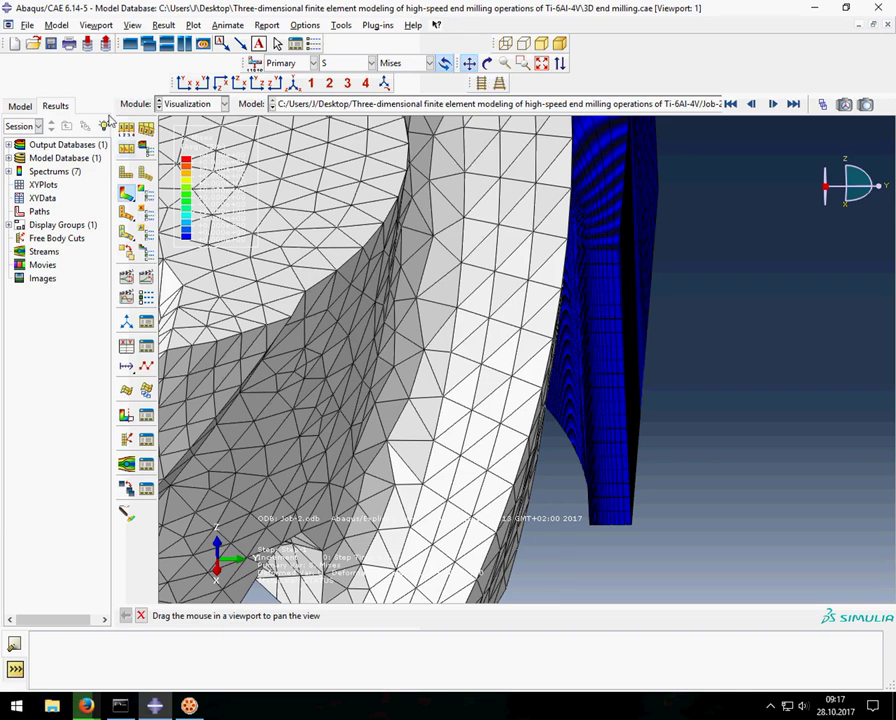
# - Select S / Mises as the plotted field output
pyautogui.click(164, 25)
pyautogui.click(188, 82)
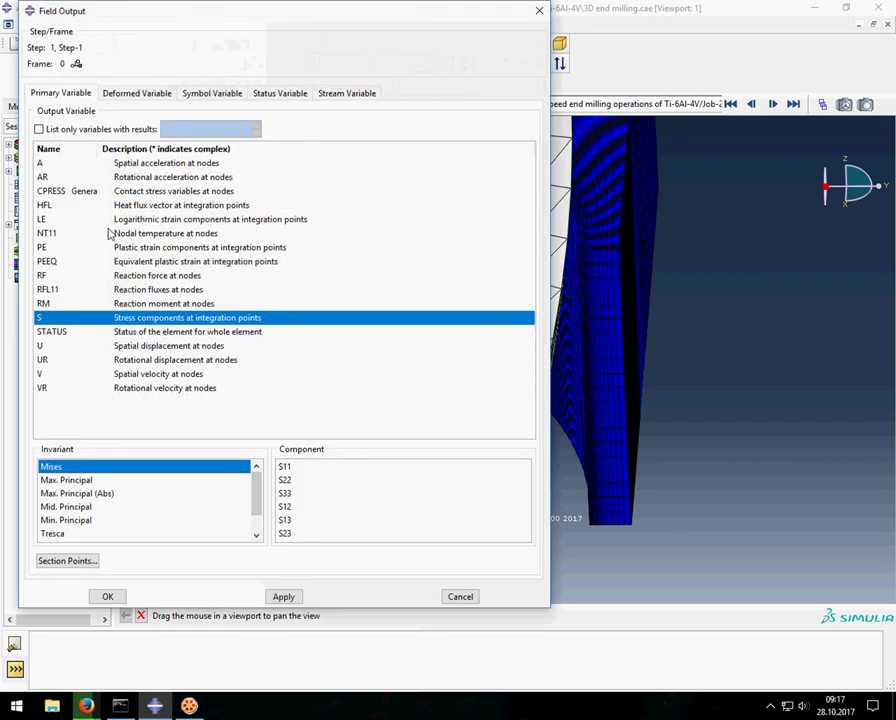
pyautogui.click(108, 596)
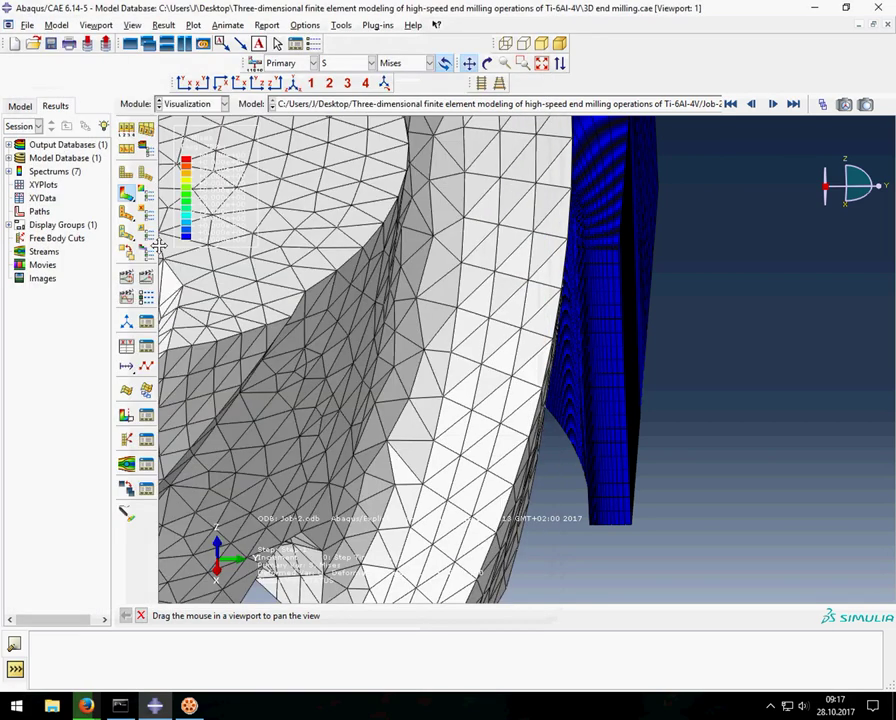
# - Set the contour limits to recompute for each animation frame
pyautogui.click(145, 192)
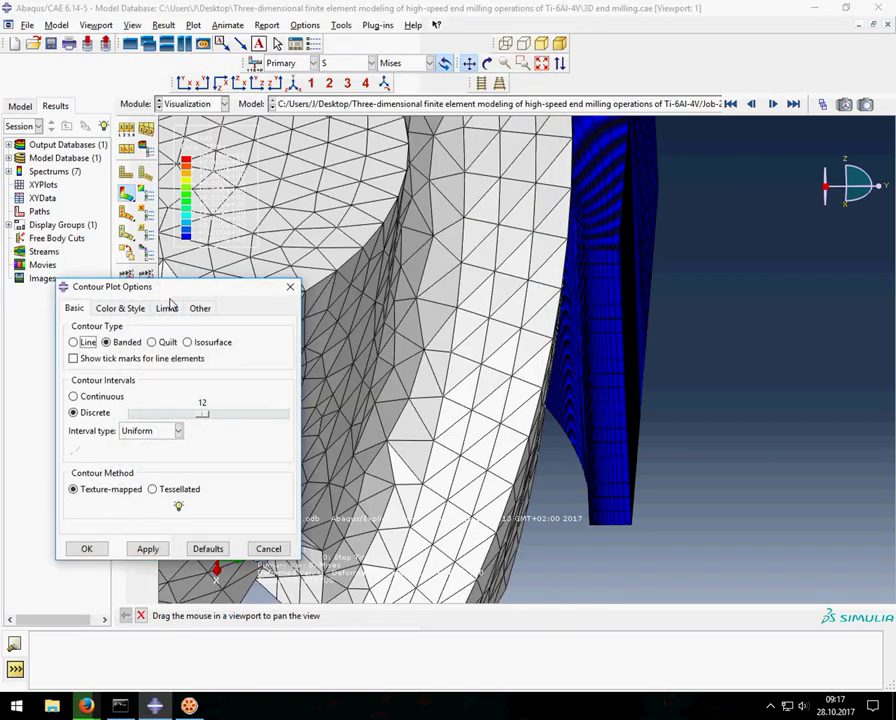
pyautogui.click(168, 308)
pyautogui.click(125, 482)
pyautogui.click(120, 524)
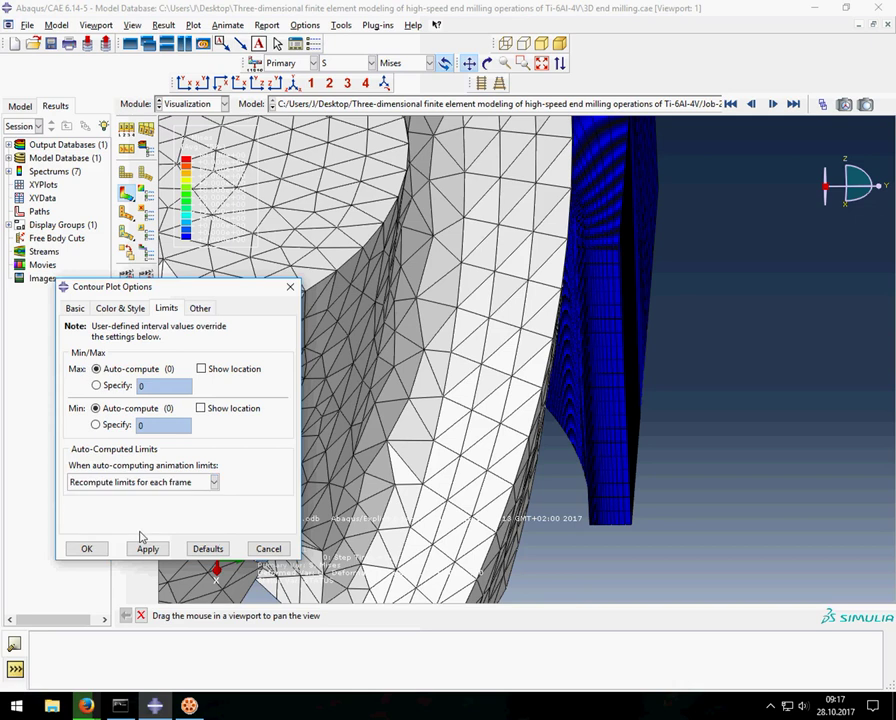
pyautogui.click(104, 550)
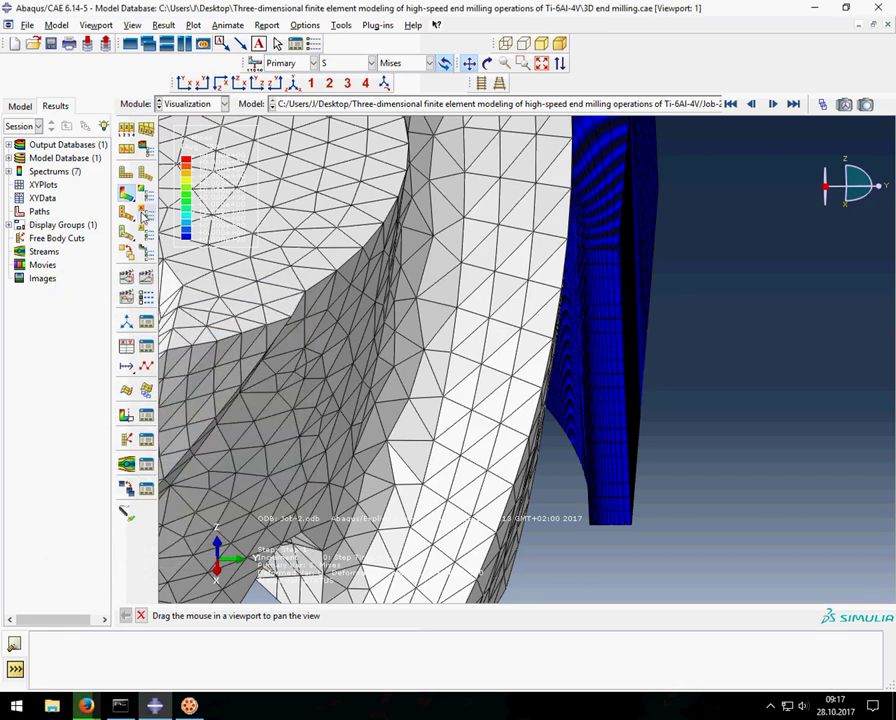
# - Start the Mises time-history animation, then rotate and pan the view onto the cutting zone
pyautogui.click(146, 277)
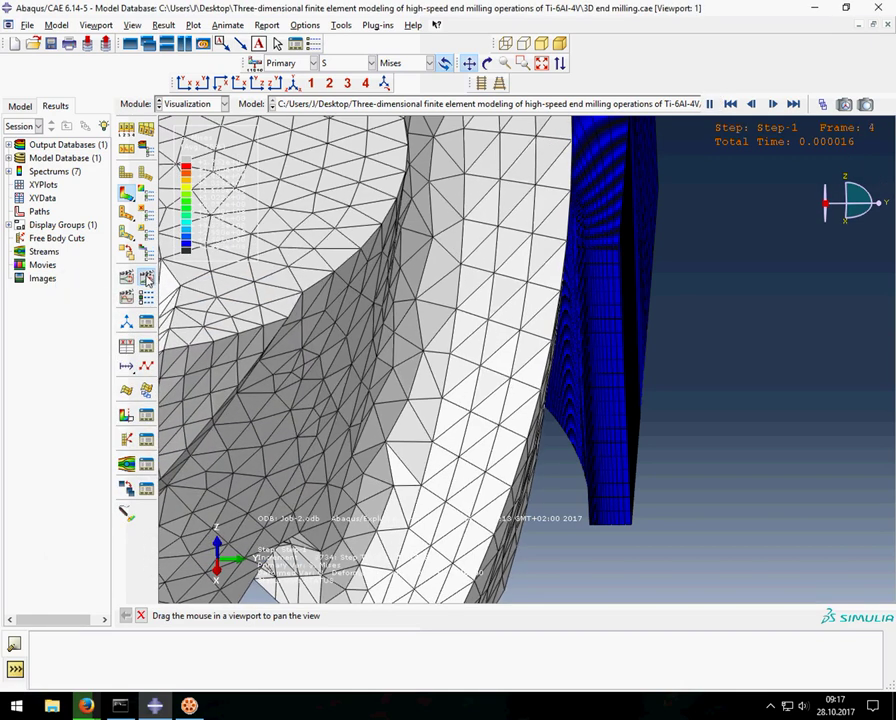
pyautogui.click(487, 63)
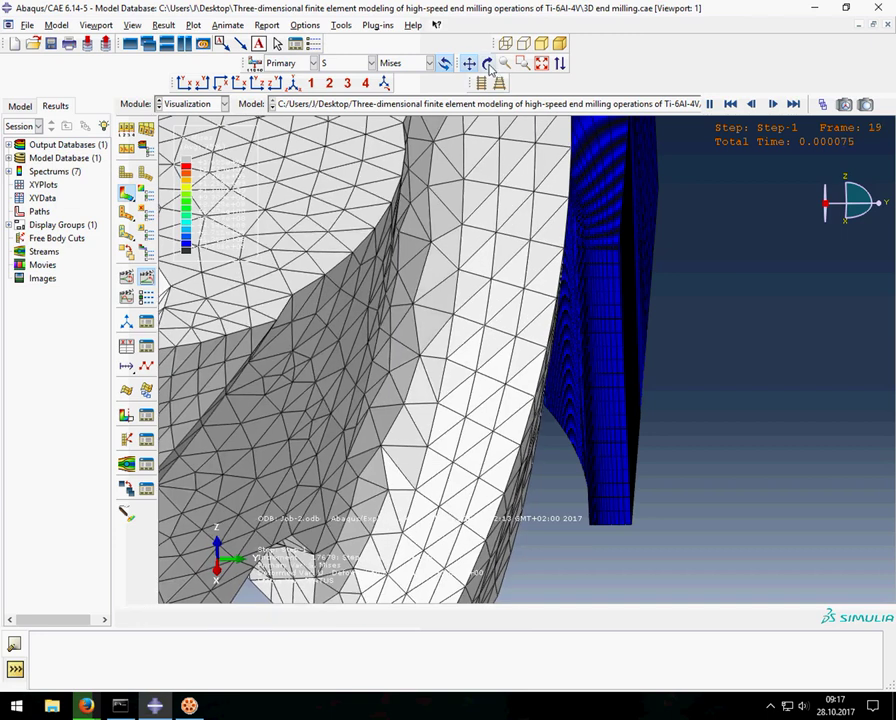
pyautogui.moveTo(754, 256); pyautogui.dragTo(696, 274)
pyautogui.click(488, 65)
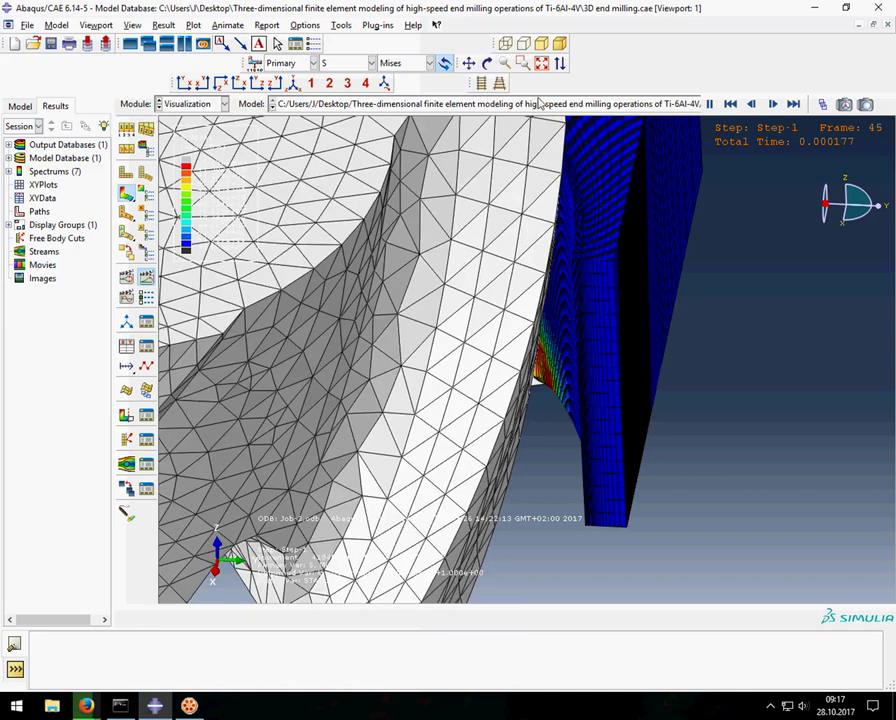
pyautogui.click(467, 63)
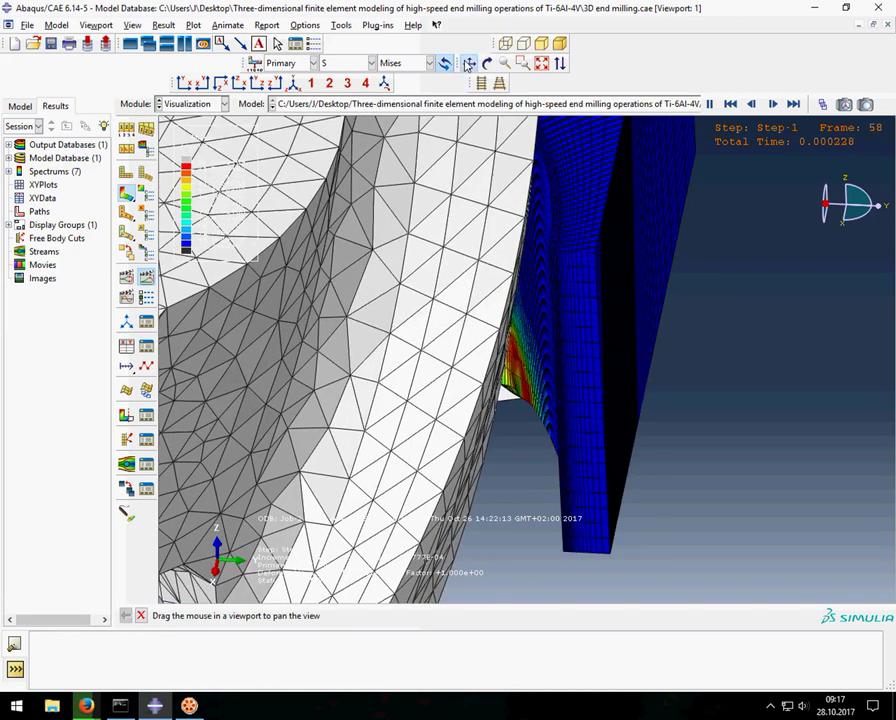
pyautogui.moveTo(609, 204); pyautogui.dragTo(613, 238)
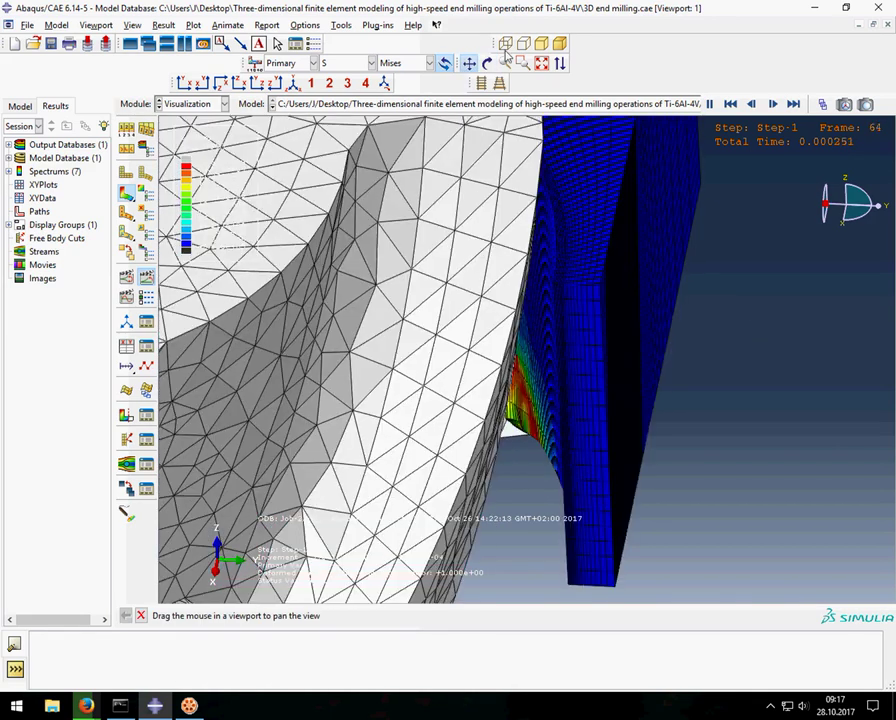
pyautogui.middleClick(778, 250)
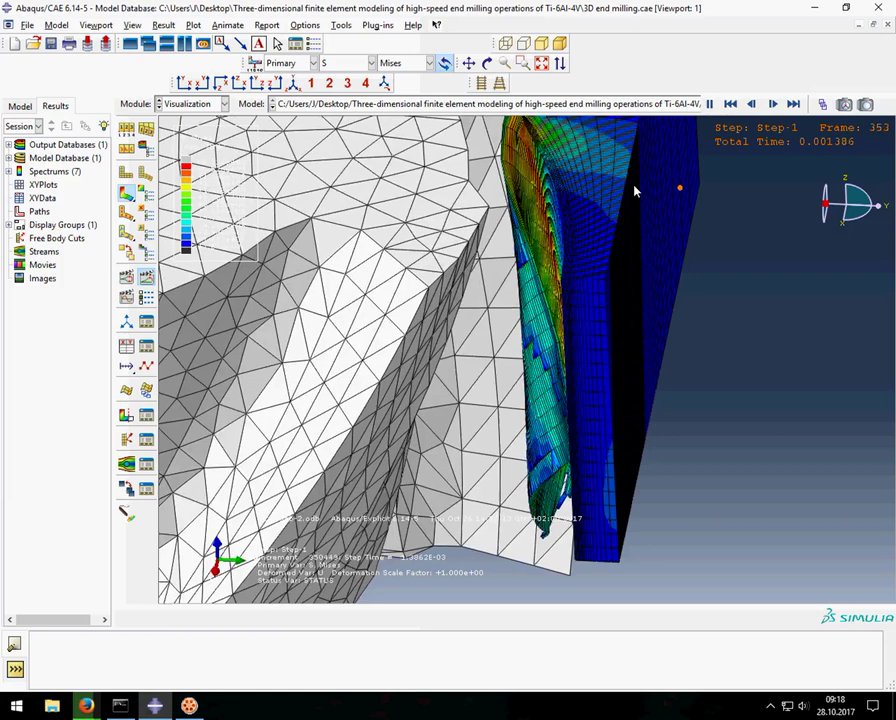
# - Pan the view upward to keep the curling chip in frame
pyautogui.click(468, 63)
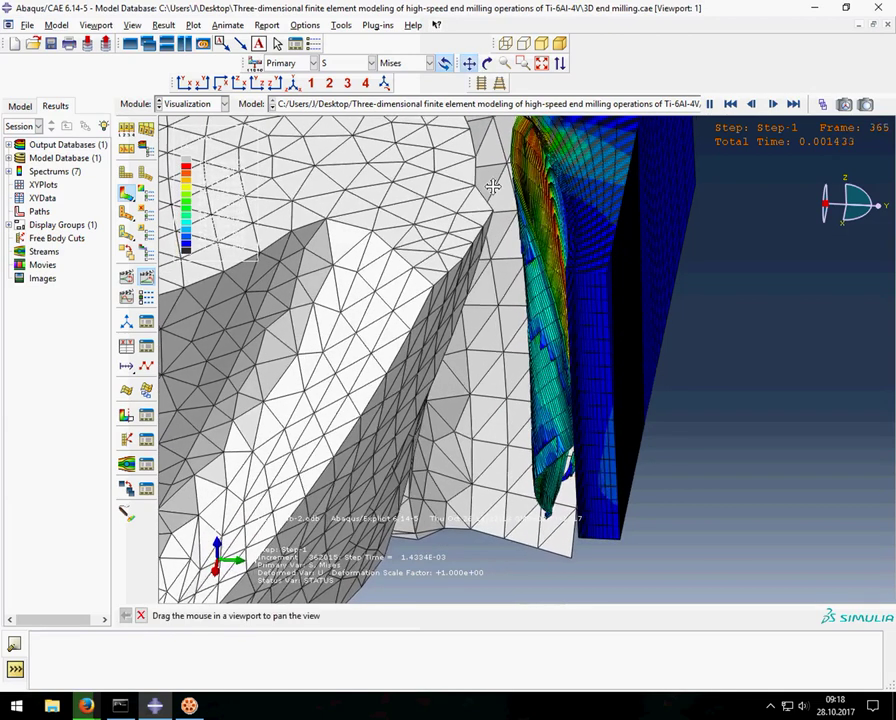
pyautogui.moveTo(494, 196); pyautogui.dragTo(498, 155)
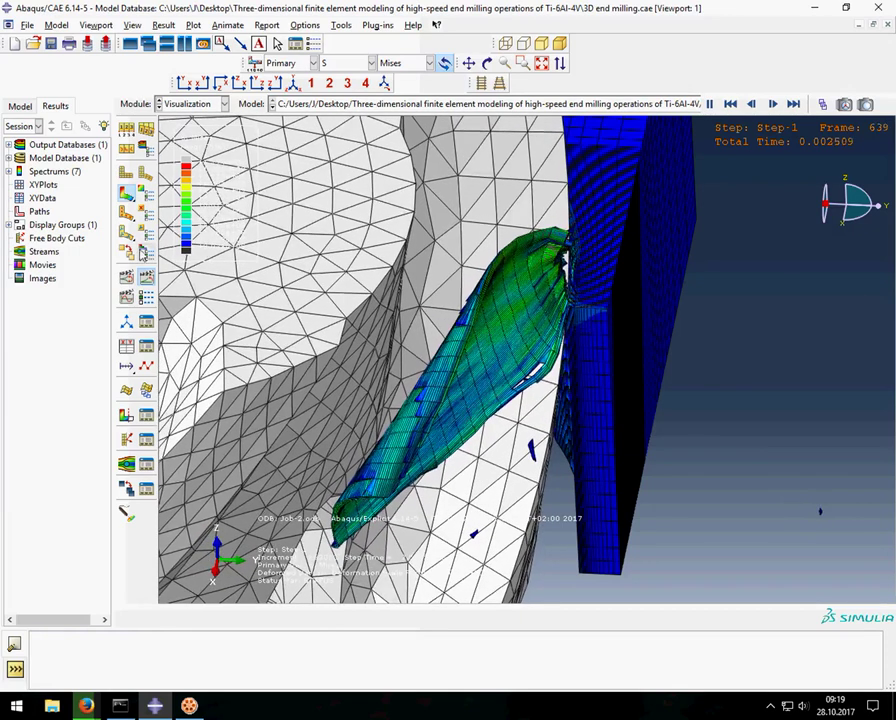
# - Stop the animation at the last frame and plot nodal temperature NT11
pyautogui.click(146, 278)
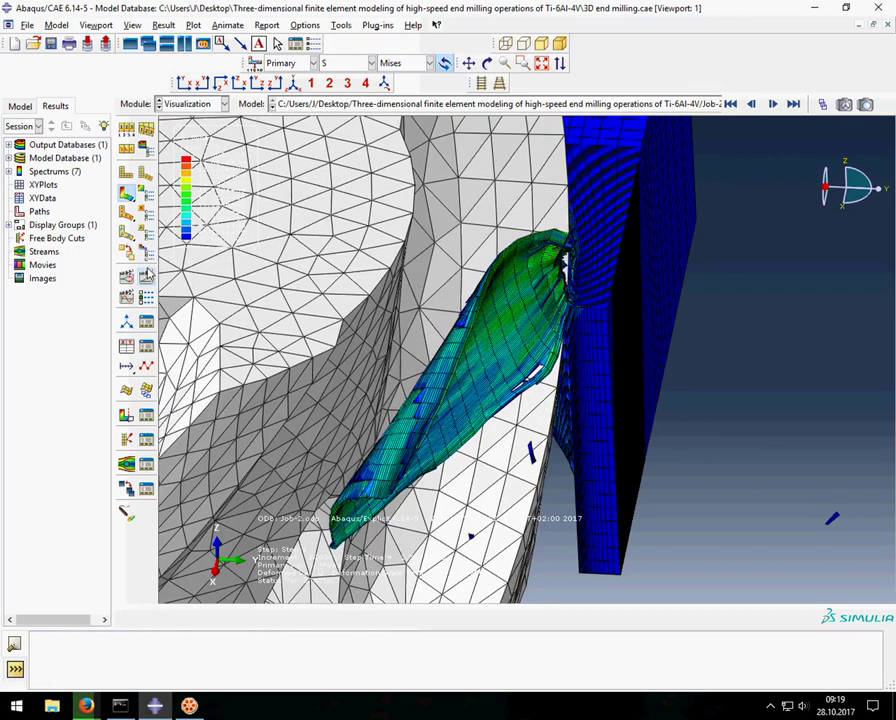
pyautogui.click(790, 106)
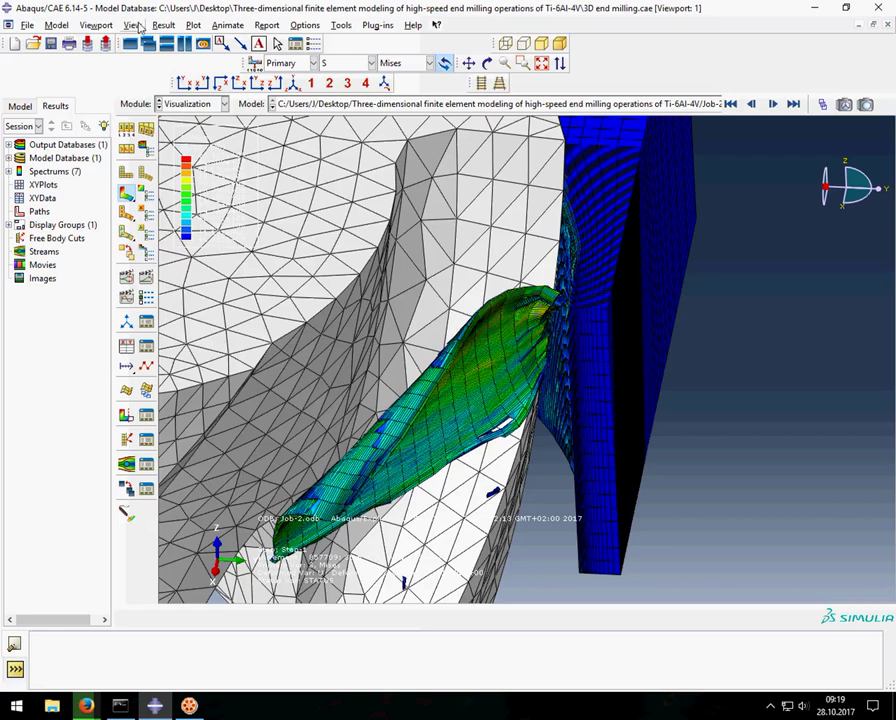
pyautogui.click(134, 25)
pyautogui.click(180, 81)
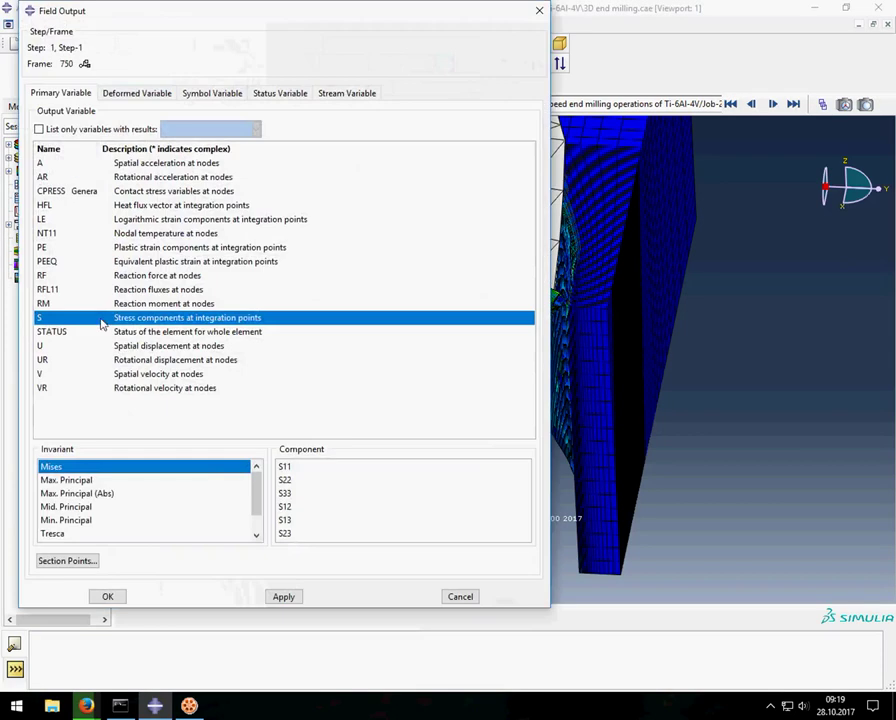
pyautogui.click(49, 233)
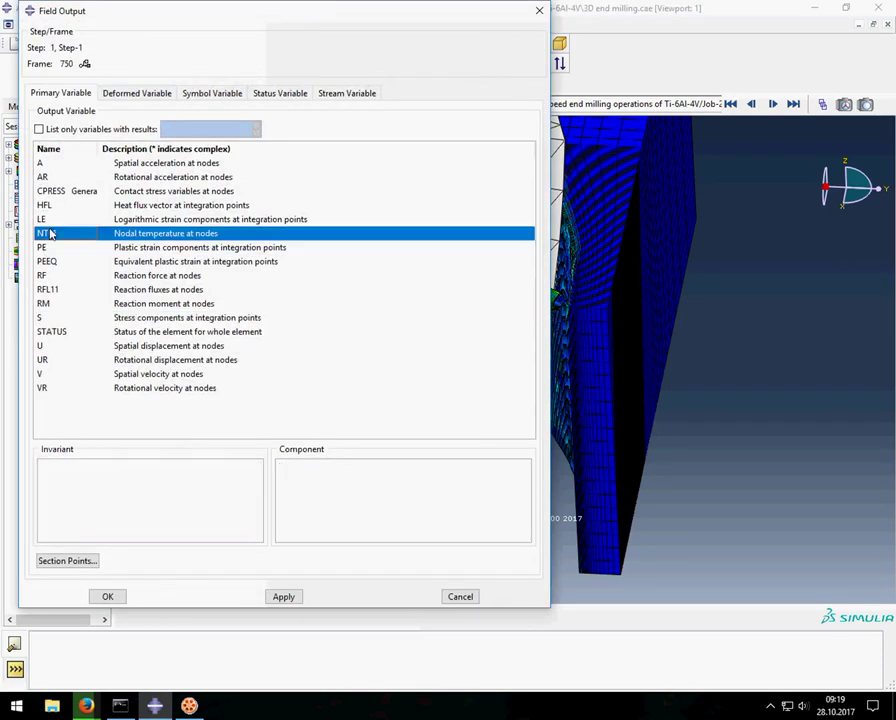
pyautogui.click(283, 596)
pyautogui.click(107, 596)
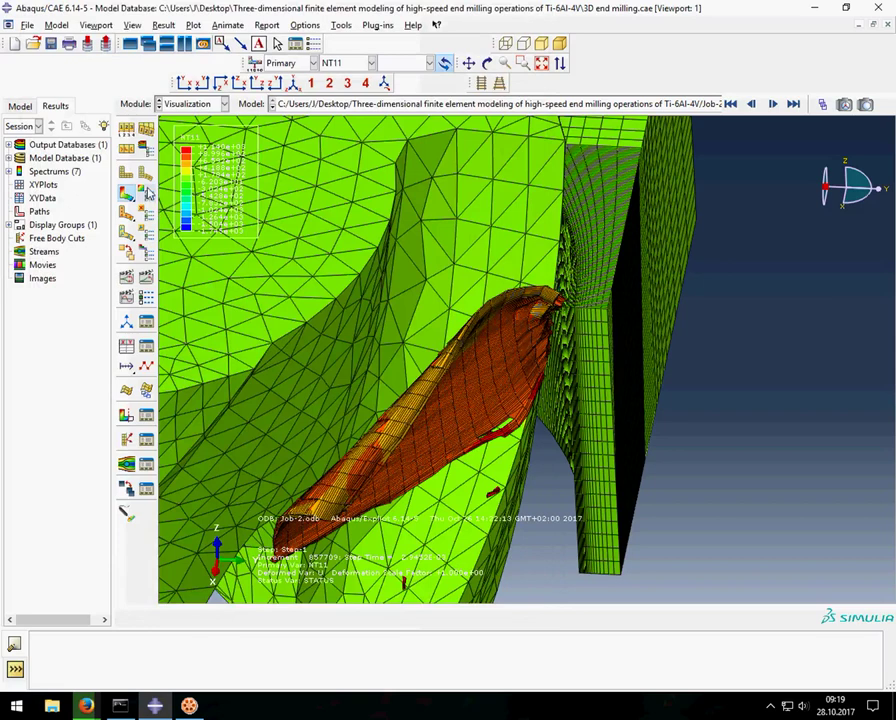
# - Fix the NT11 contour minimum at 20 and replay the animation
pyautogui.click(146, 193)
pyautogui.click(96, 425)
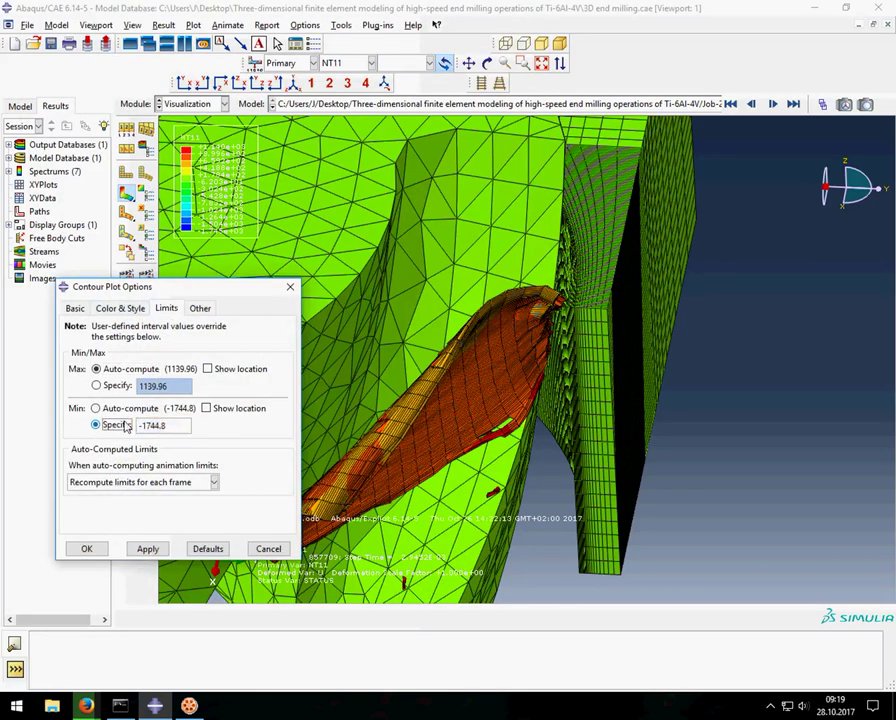
pyautogui.moveTo(172, 425); pyautogui.dragTo(113, 399)
pyautogui.write('20')
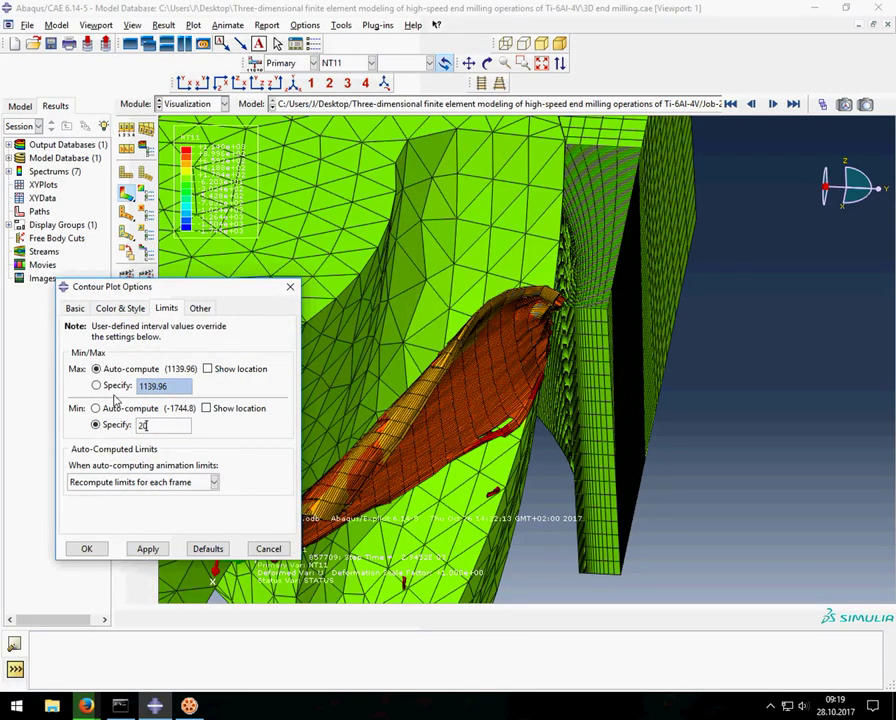
pyautogui.click(147, 548)
pyautogui.click(88, 548)
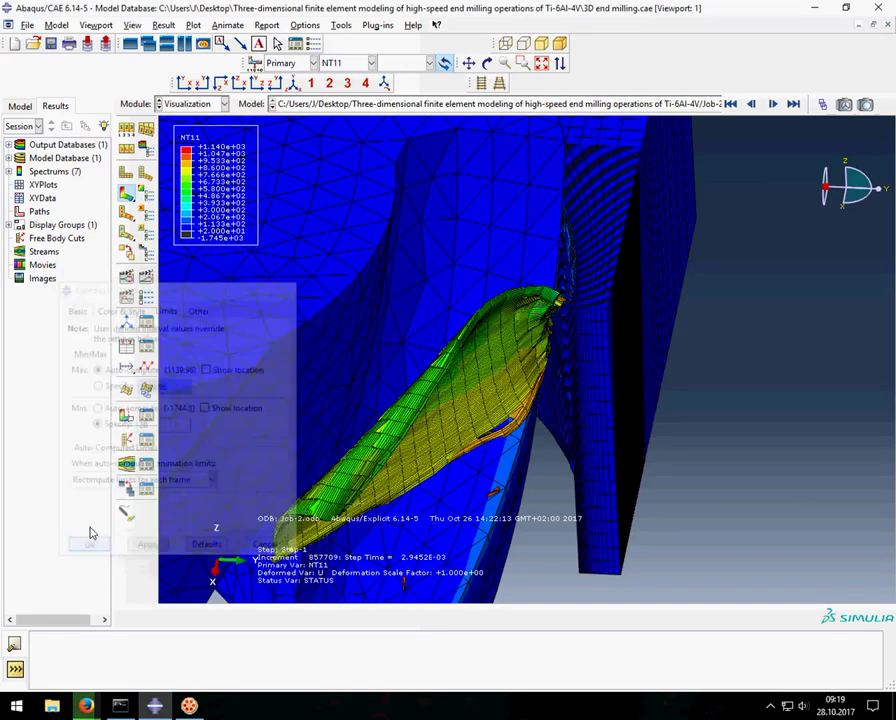
pyautogui.click(147, 278)
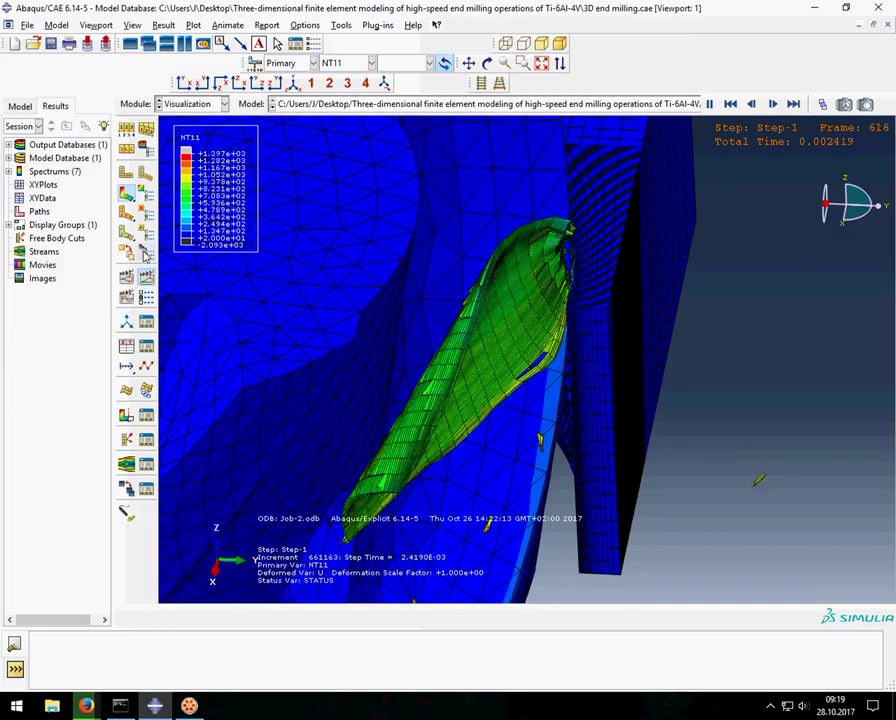
# - Specify a maximum NT11 contour limit of 1000, then restart the animation from frame 0
pyautogui.click(146, 195)
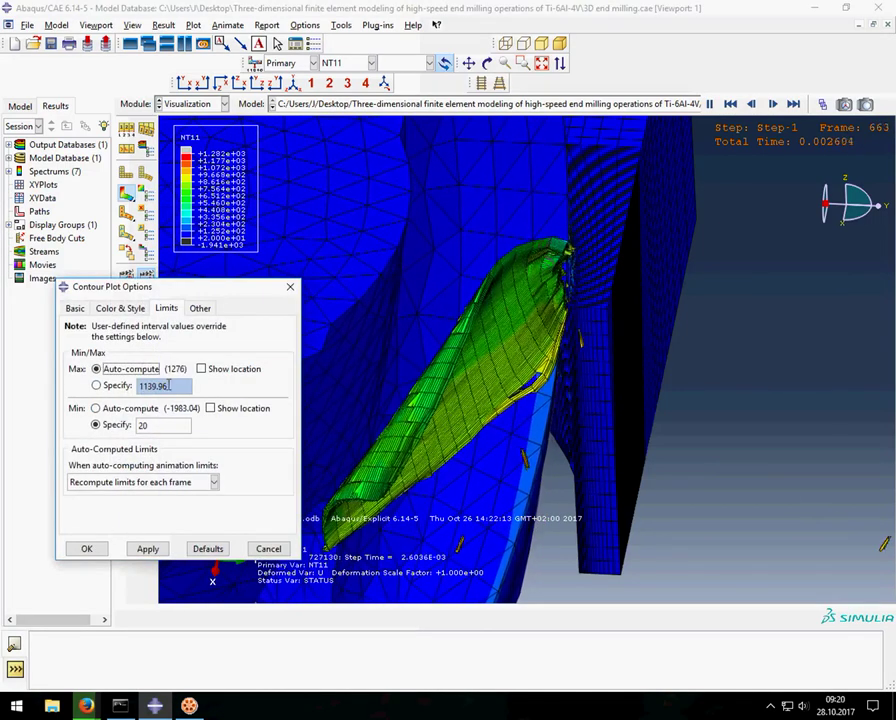
pyautogui.click(112, 387)
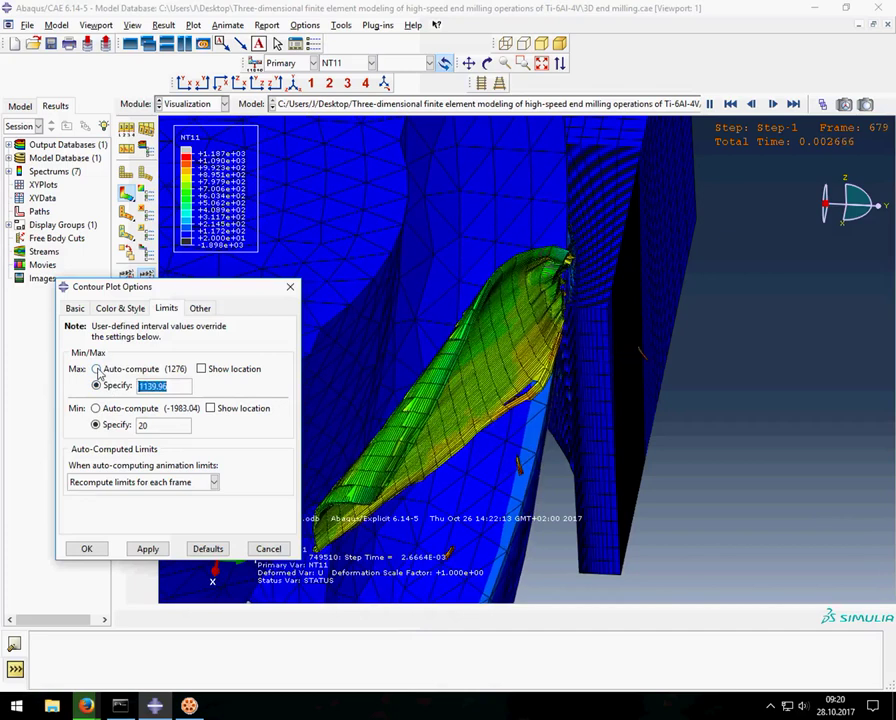
pyautogui.click(163, 385)
pyautogui.write('10')
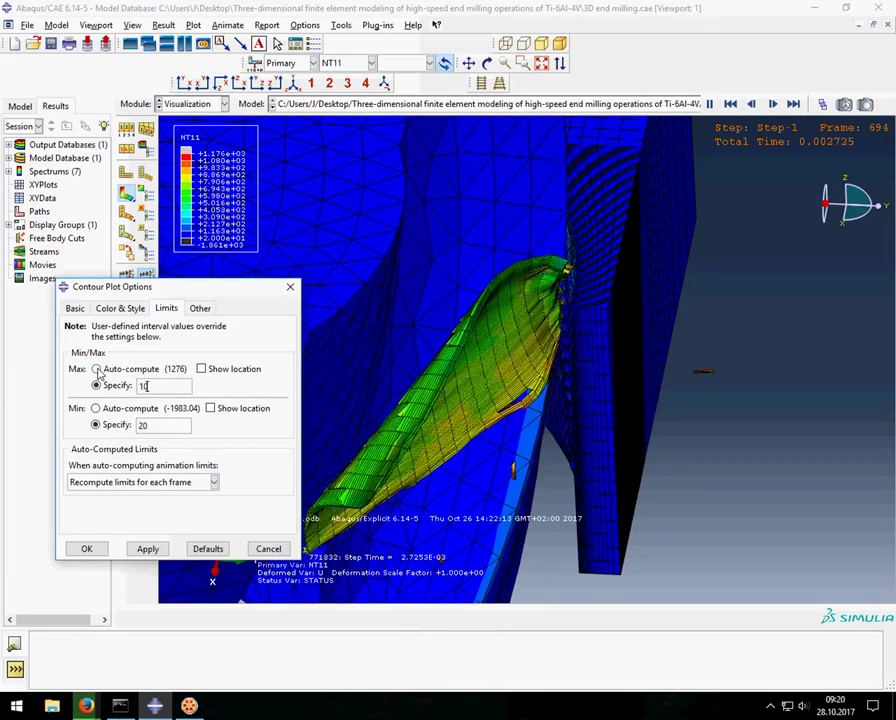
pyautogui.write('00')
pyautogui.click(145, 552)
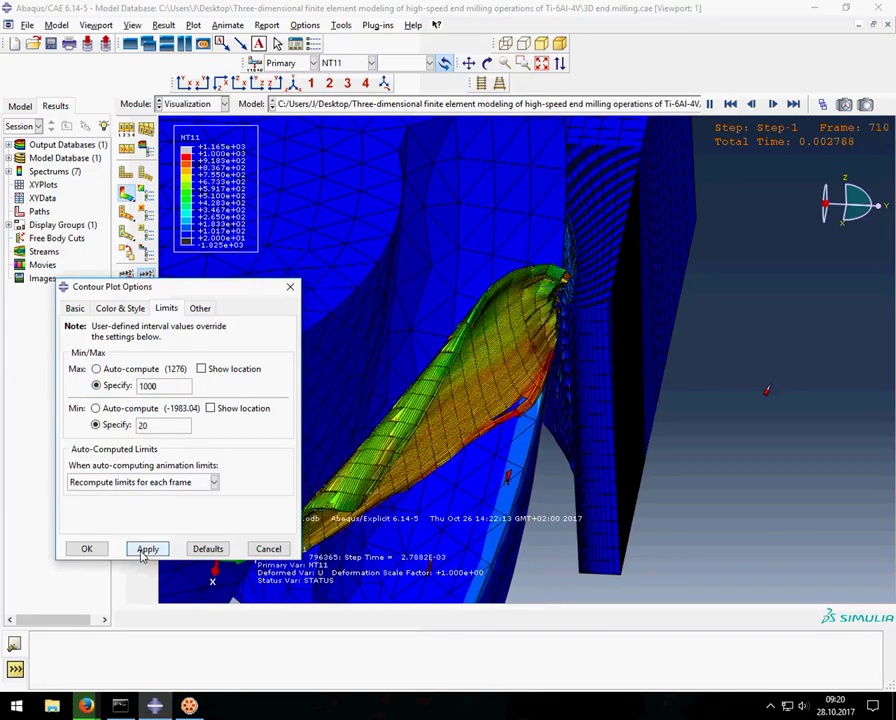
pyautogui.click(97, 550)
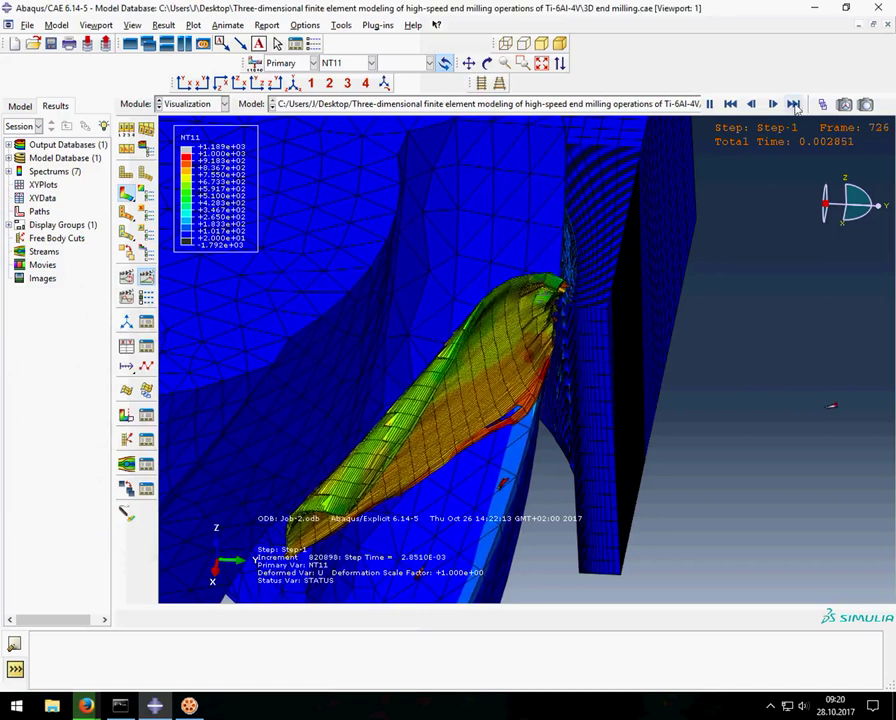
pyautogui.click(147, 279)
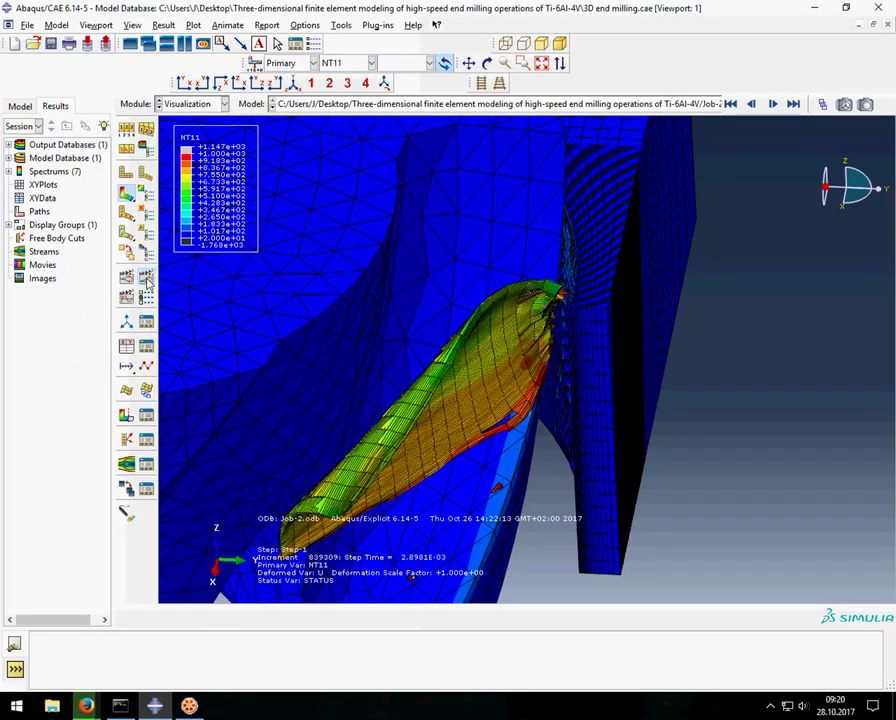
pyautogui.click(147, 281)
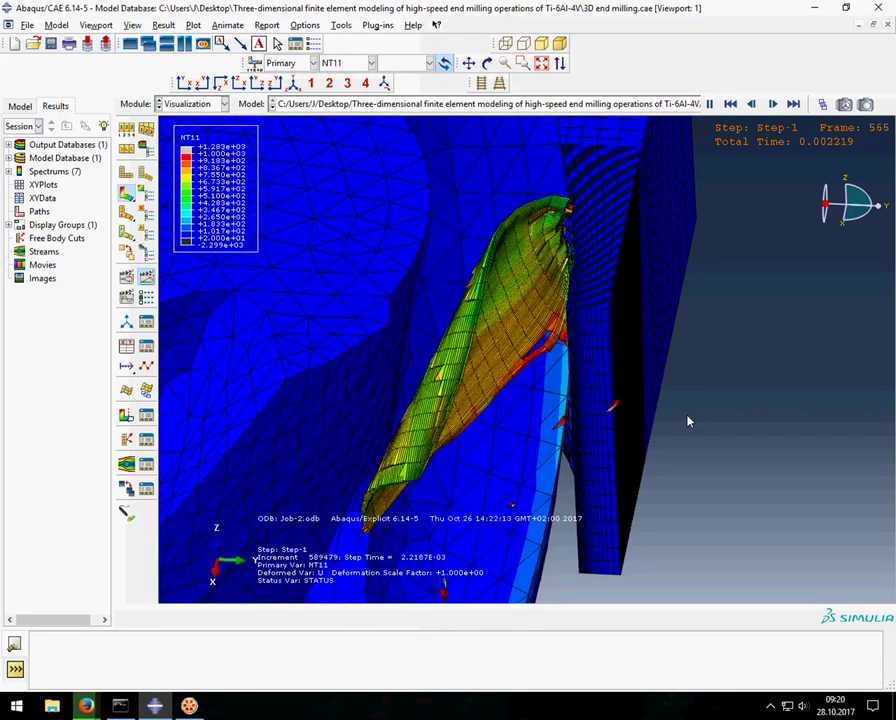
# - Remove the ENDMILL10MM-1 part instance from the display with a new display group
pyautogui.click(341, 25)
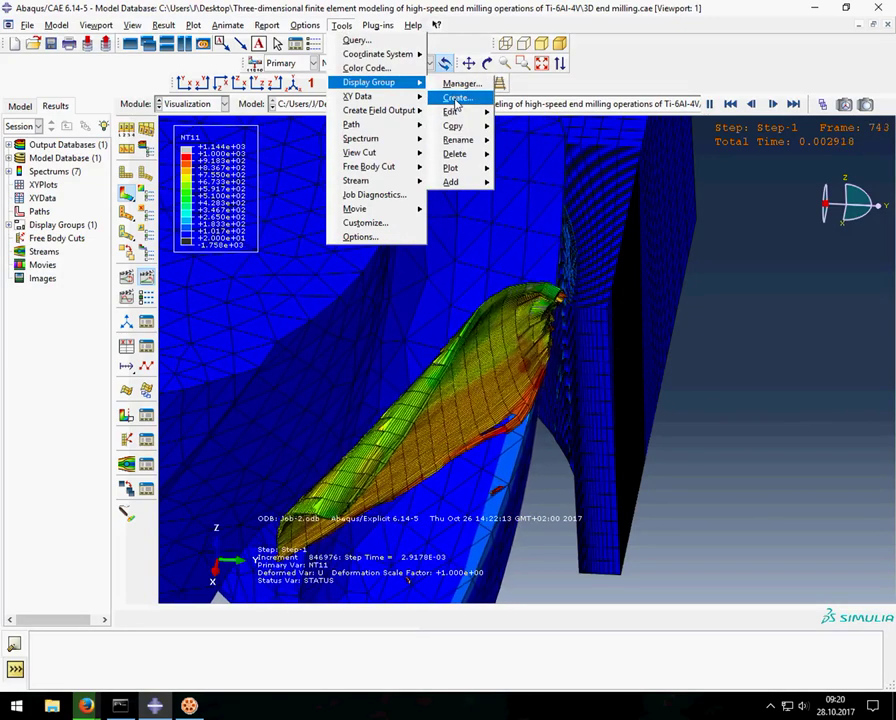
pyautogui.click(456, 99)
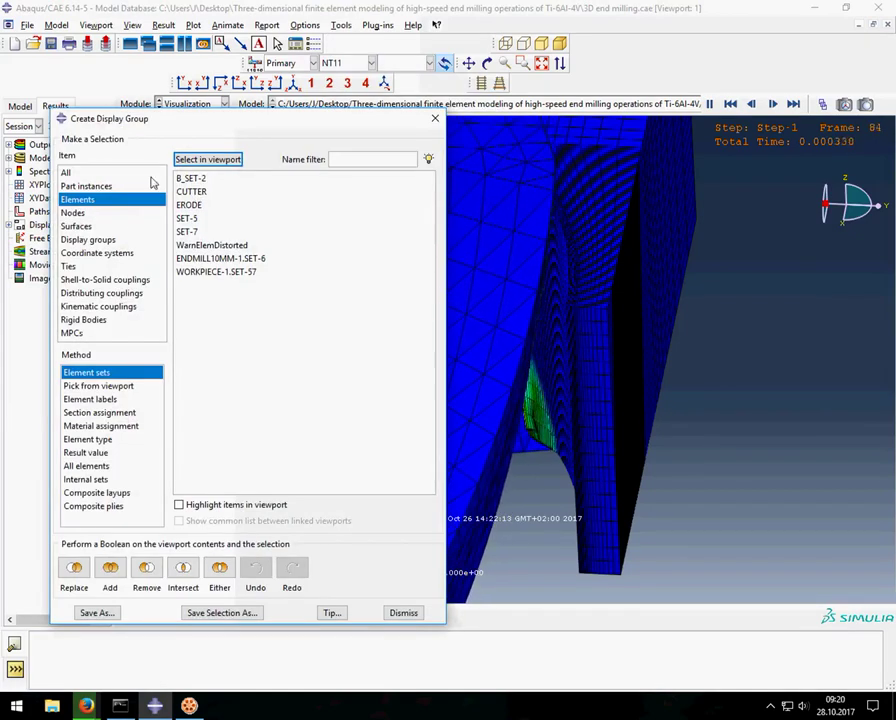
pyautogui.click(203, 193)
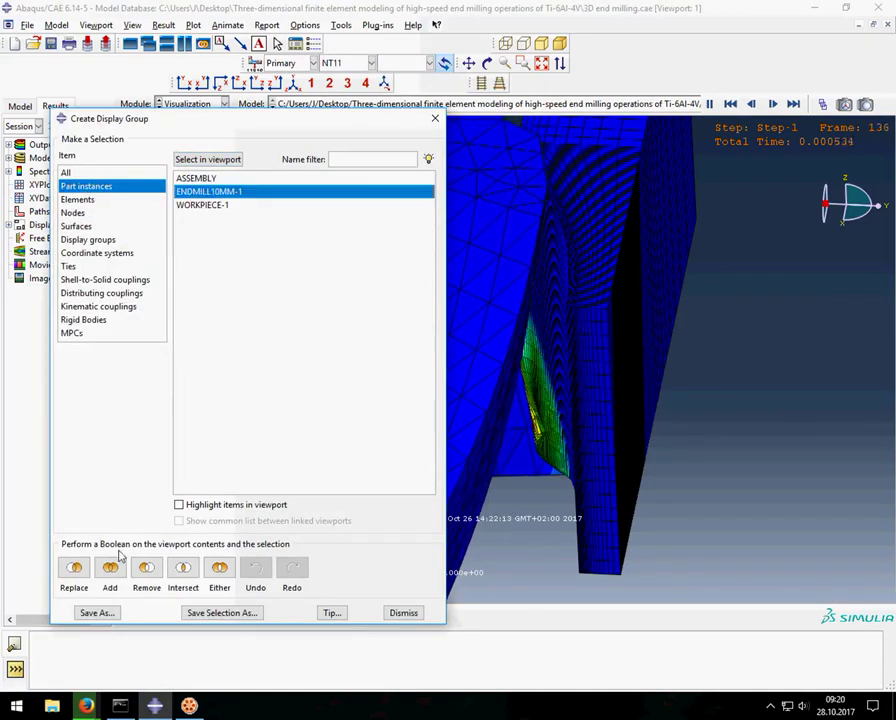
pyautogui.click(144, 568)
pyautogui.click(403, 613)
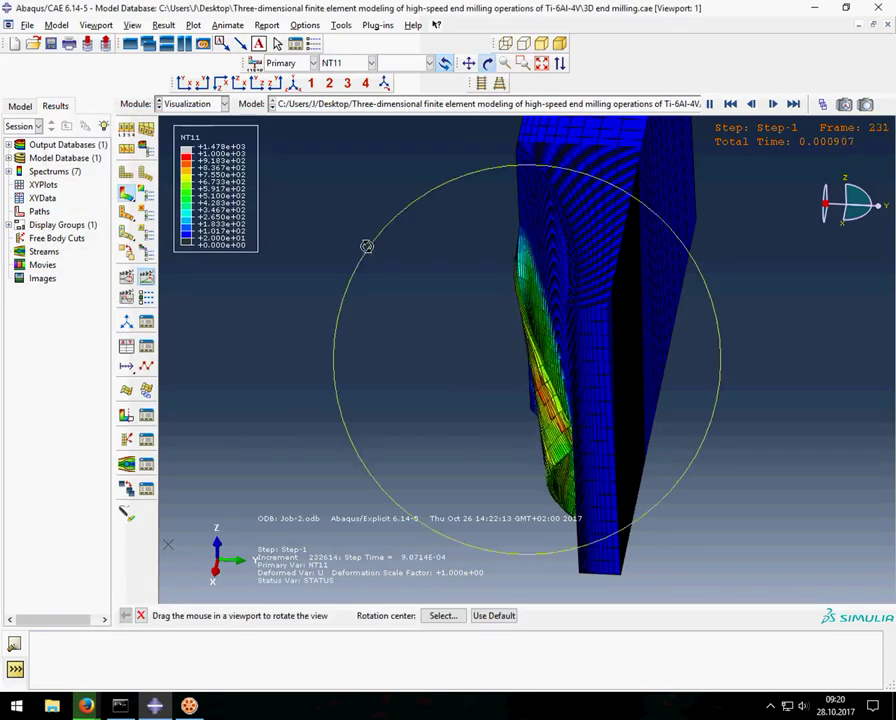
# - Rotate, auto-fit and pan to a steep oblique close-up of the chip, then open Field Output
pyautogui.moveTo(367, 246); pyautogui.dragTo(373, 251)
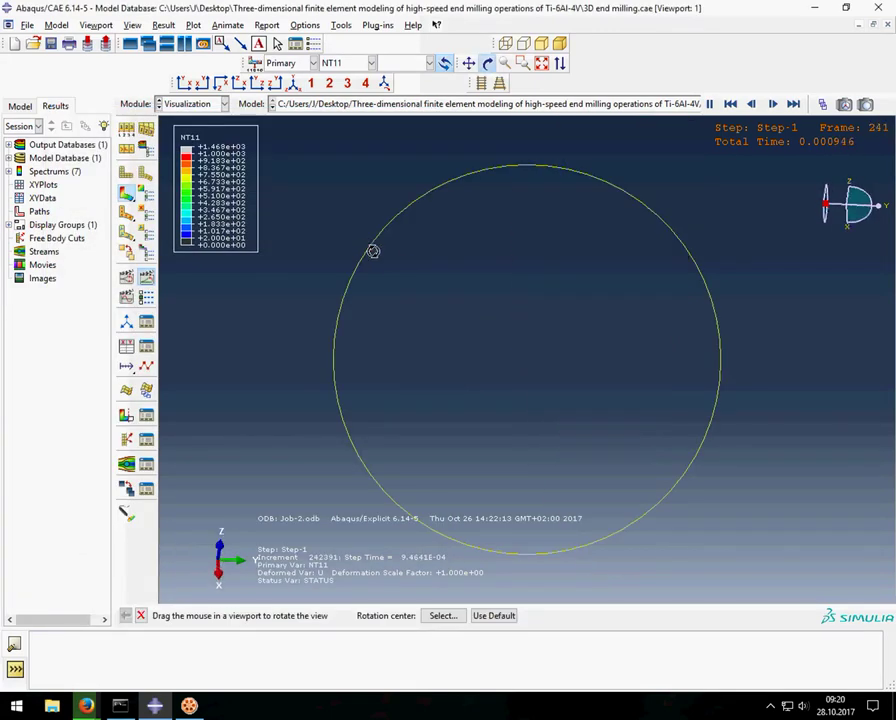
pyautogui.click(542, 64)
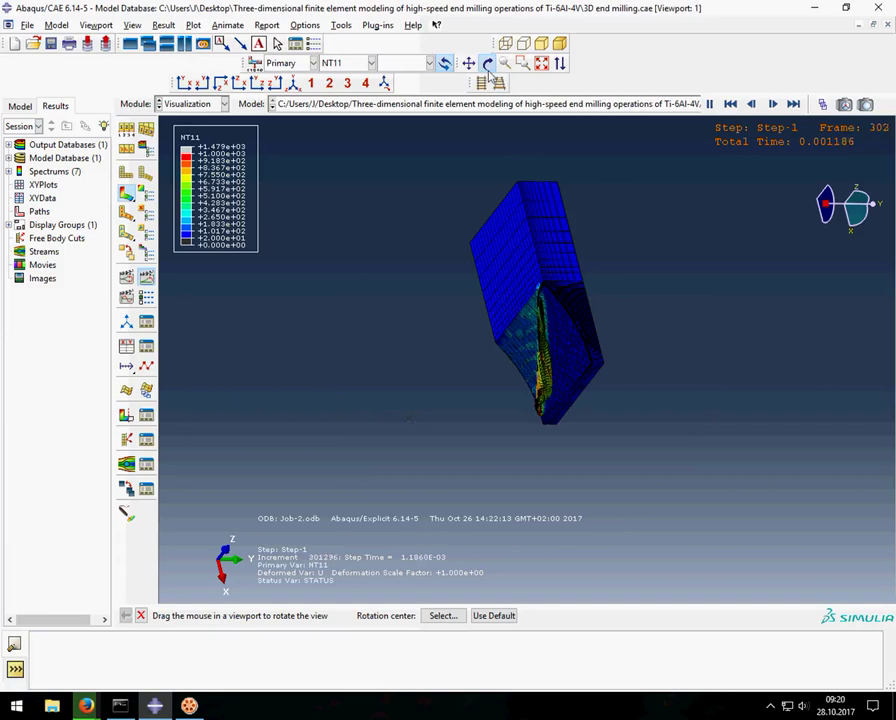
pyautogui.moveTo(556, 549); pyautogui.dragTo(675, 486)
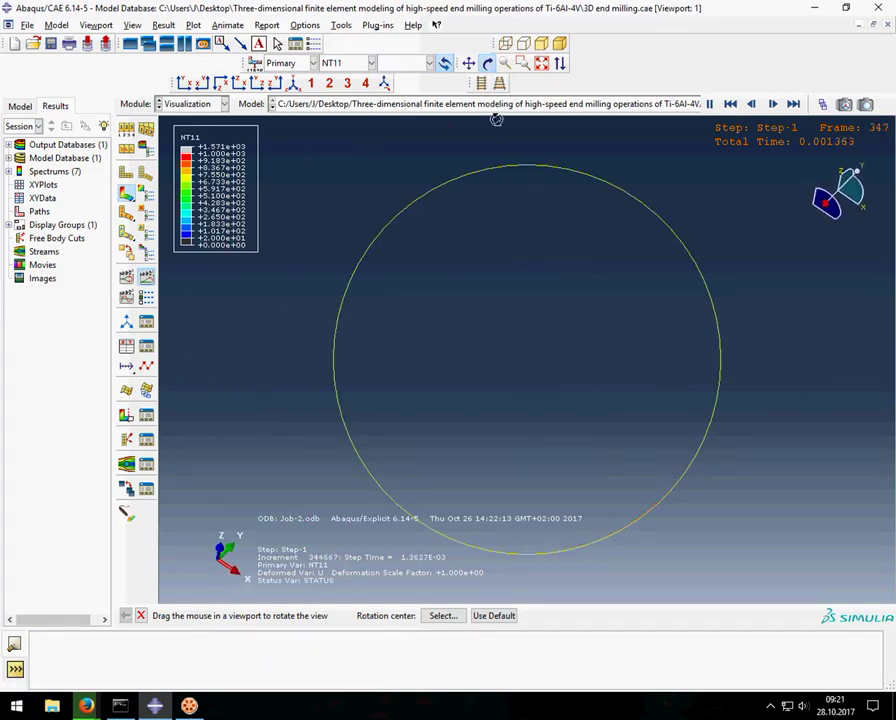
pyautogui.click(542, 64)
pyautogui.moveTo(549, 296); pyautogui.dragTo(516, 285)
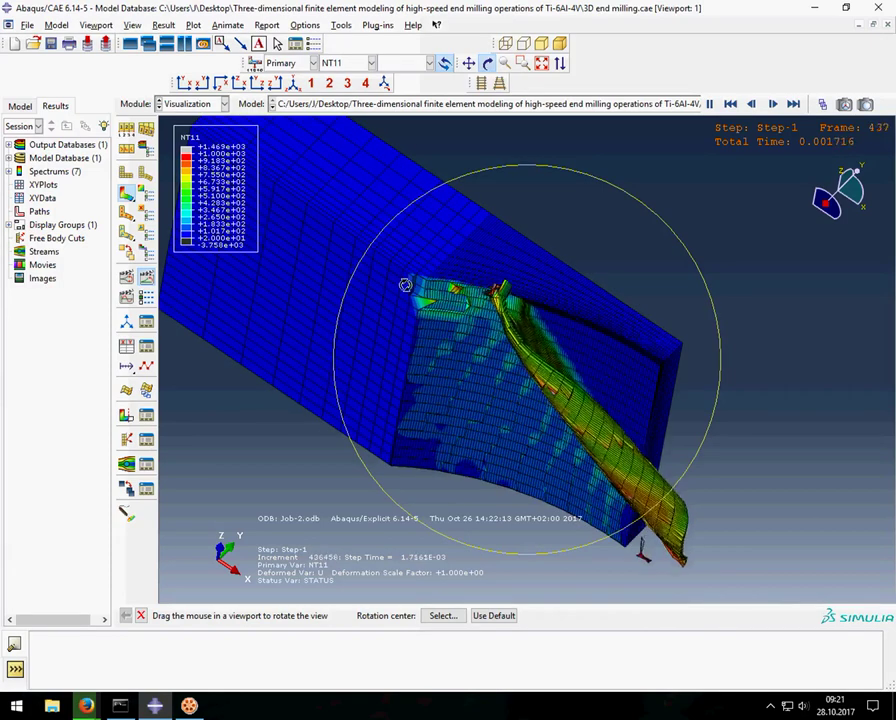
pyautogui.moveTo(404, 284); pyautogui.dragTo(432, 220)
pyautogui.click(468, 63)
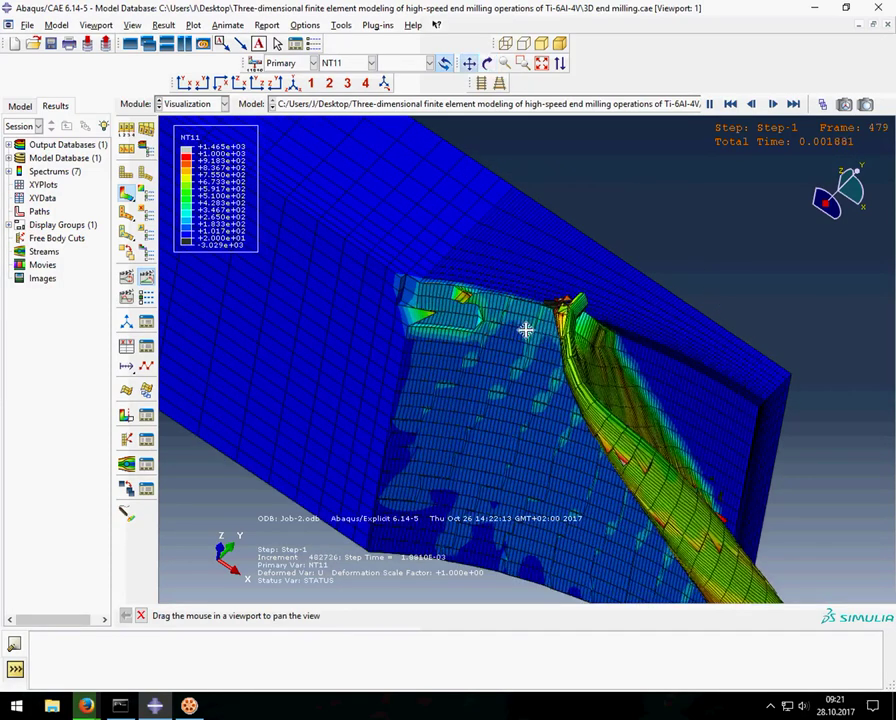
pyautogui.moveTo(526, 326); pyautogui.dragTo(467, 225)
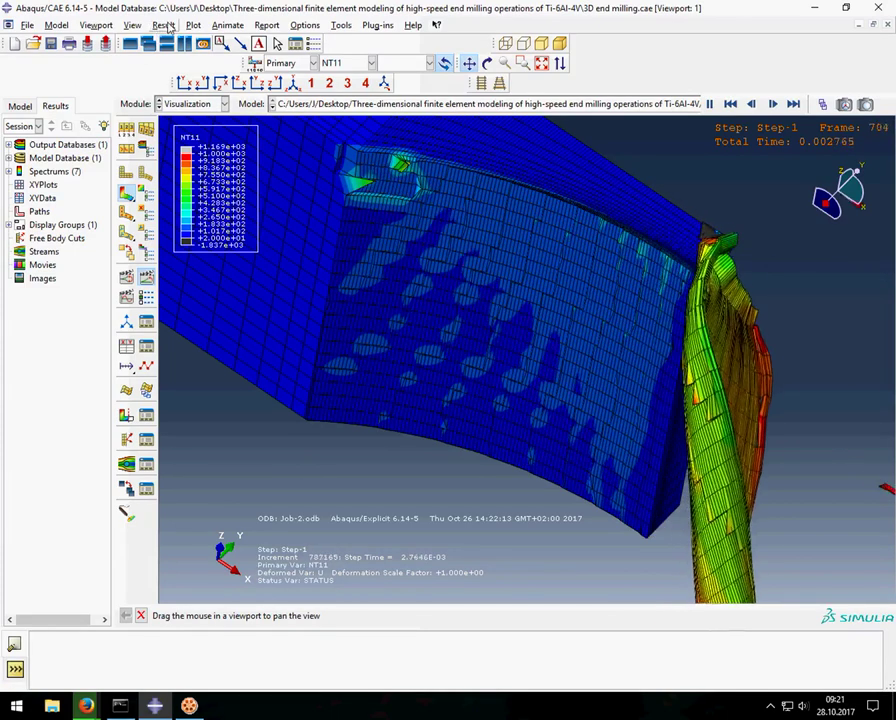
pyautogui.click(164, 25)
pyautogui.click(190, 82)
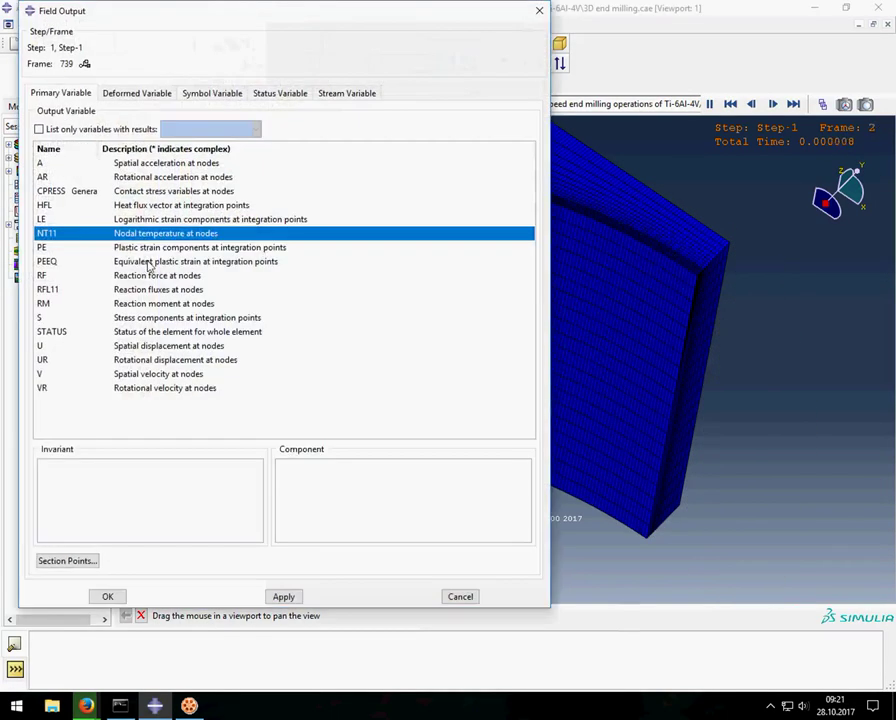
# - Plot the S / Mises stress field
pyautogui.click(45, 318)
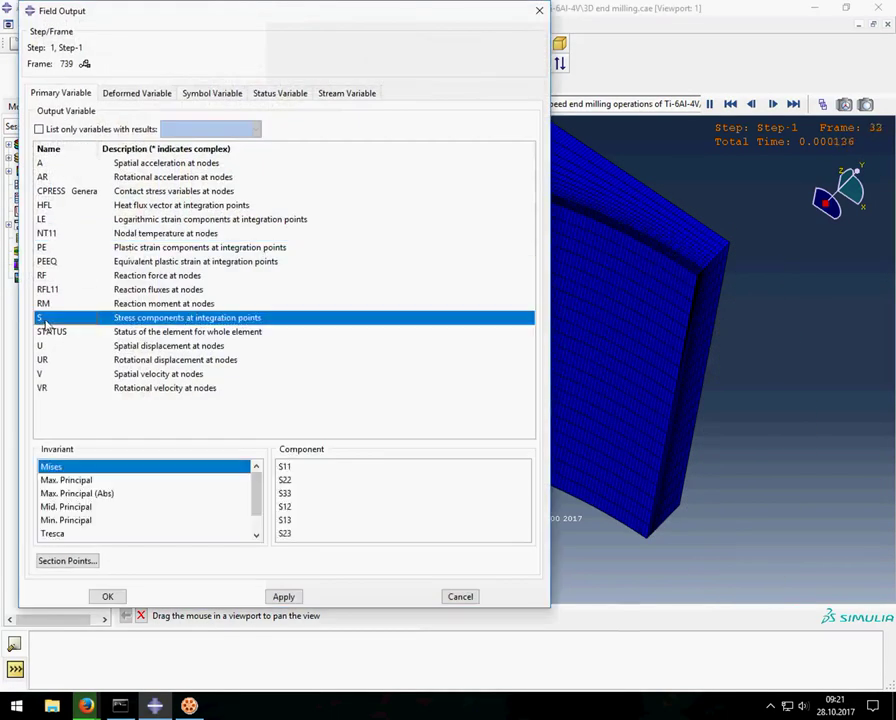
pyautogui.click(284, 597)
pyautogui.click(108, 597)
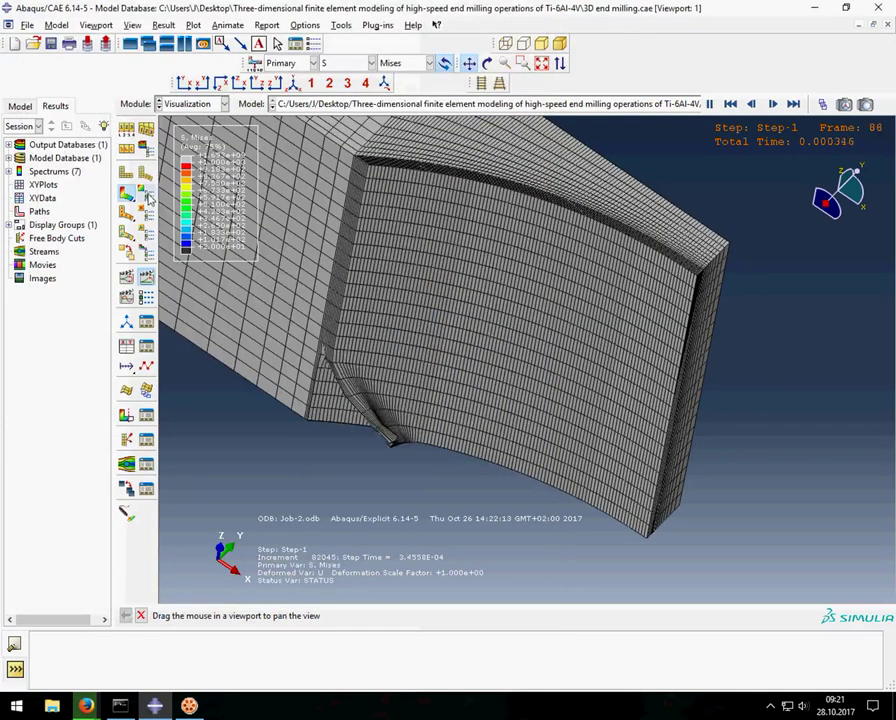
# - Set both minimum and maximum contour limits to auto-compute
pyautogui.click(148, 198)
pyautogui.click(113, 410)
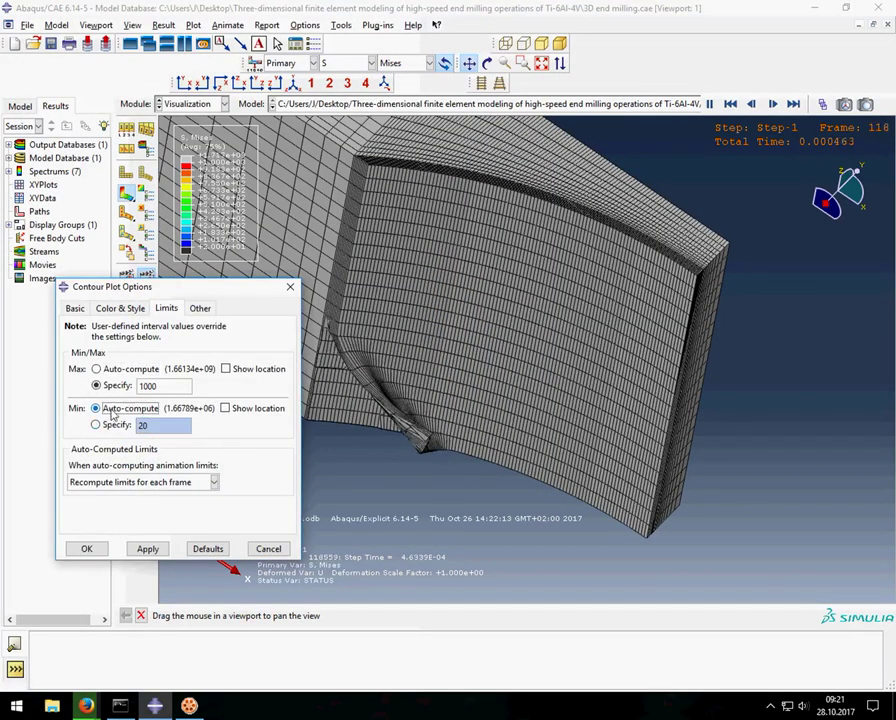
pyautogui.click(125, 369)
pyautogui.click(147, 549)
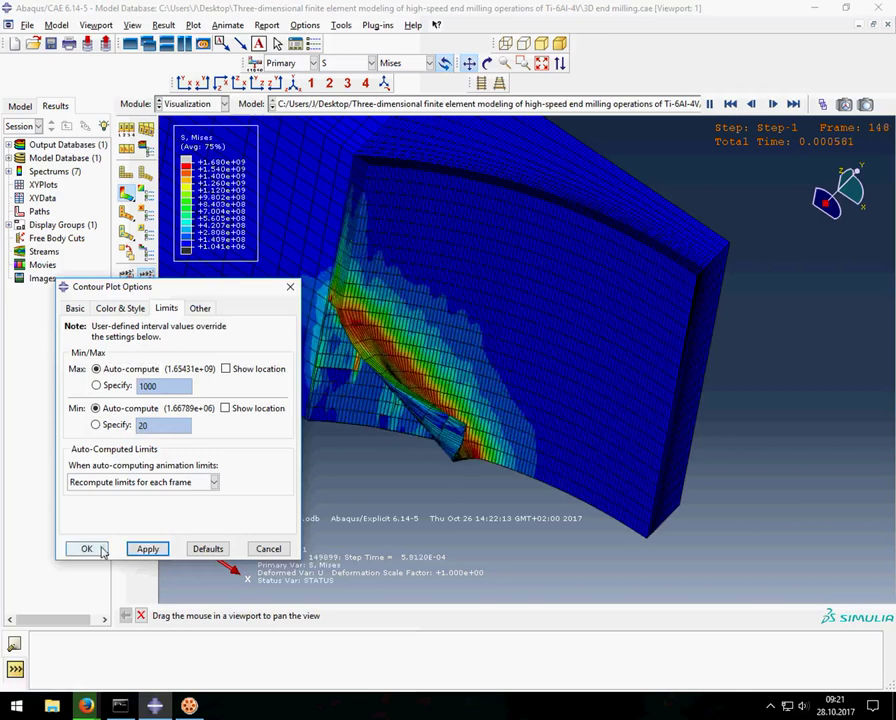
pyautogui.click(86, 549)
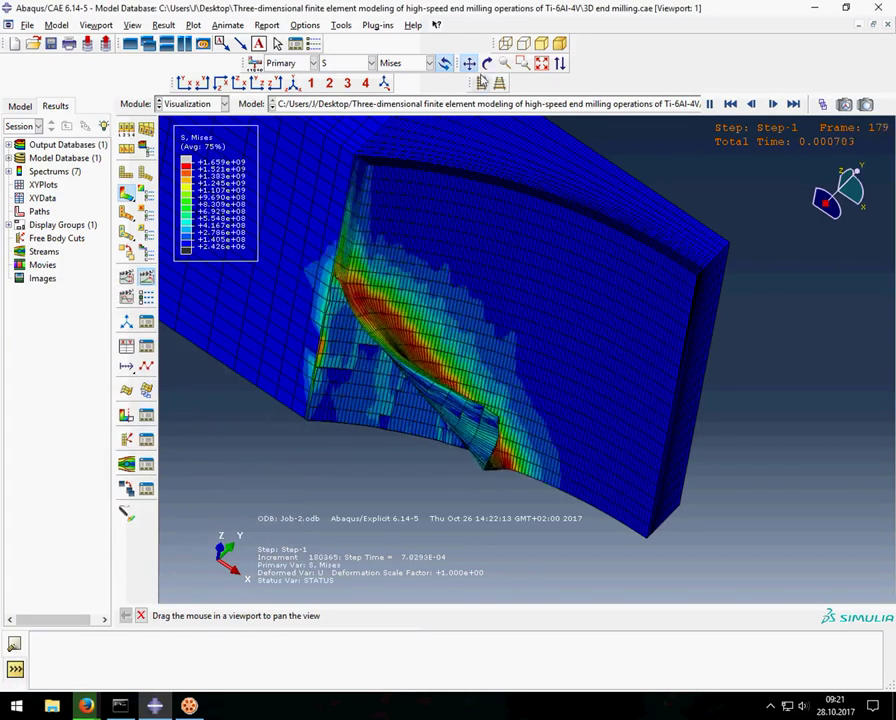
pyautogui.click(487, 63)
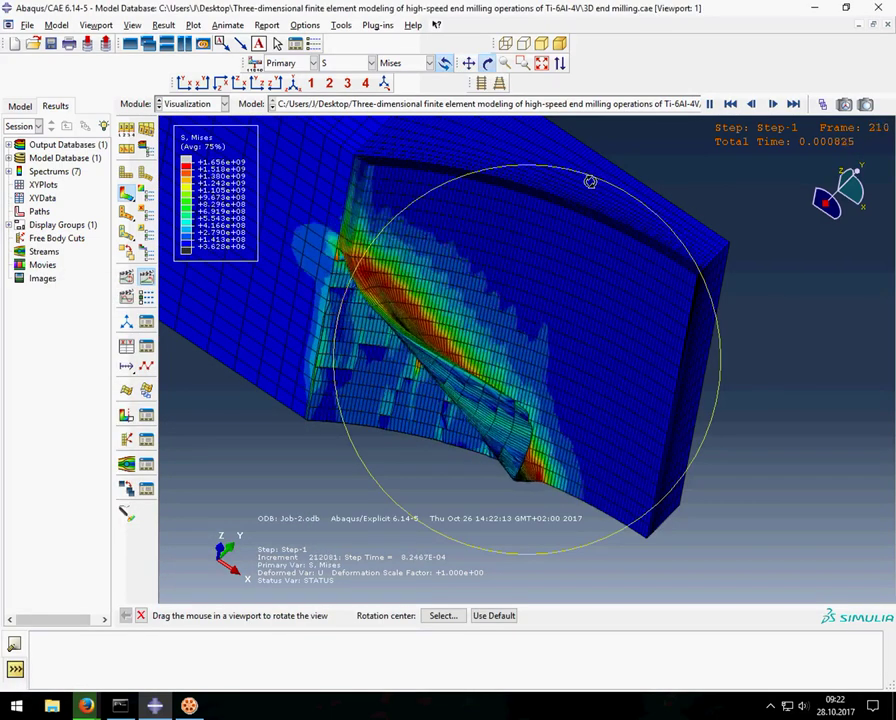
# - Rotate the model diagonally, auto-fit it, and pan to frame the machined surface and chip
pyautogui.moveTo(590, 182); pyautogui.dragTo(584, 189)
pyautogui.click(540, 64)
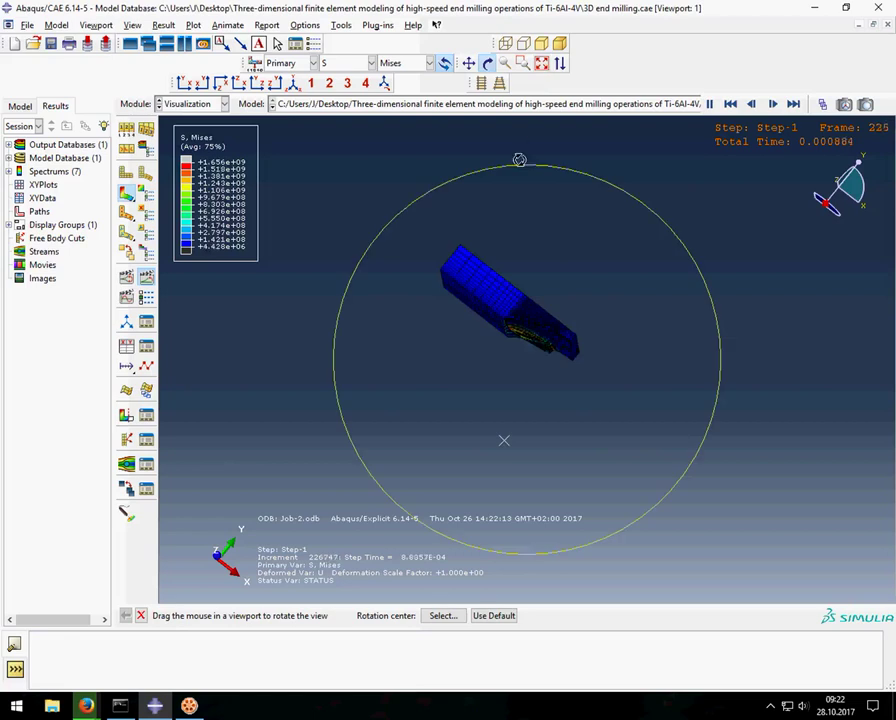
pyautogui.moveTo(518, 158)
pyautogui.mouseDown()
pyautogui.moveTo(564, 256)
pyautogui.moveTo(519, 368)
pyautogui.mouseUp()
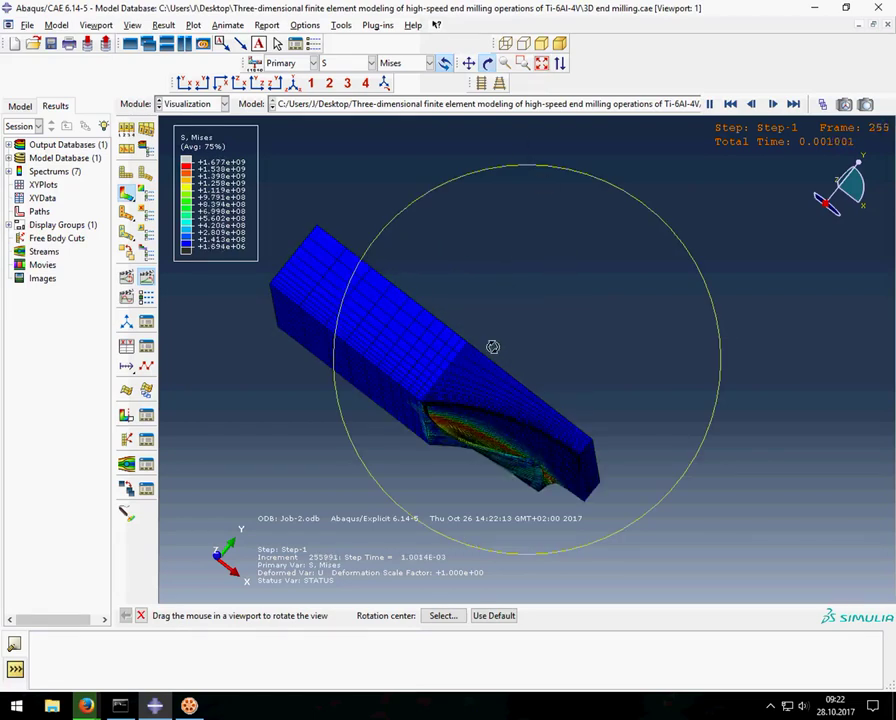
pyautogui.click(469, 63)
pyautogui.moveTo(532, 290)
pyautogui.mouseDown()
pyautogui.moveTo(540, 256)
pyautogui.moveTo(531, 286)
pyautogui.moveTo(518, 276)
pyautogui.moveTo(594, 286)
pyautogui.moveTo(588, 279)
pyautogui.mouseUp()
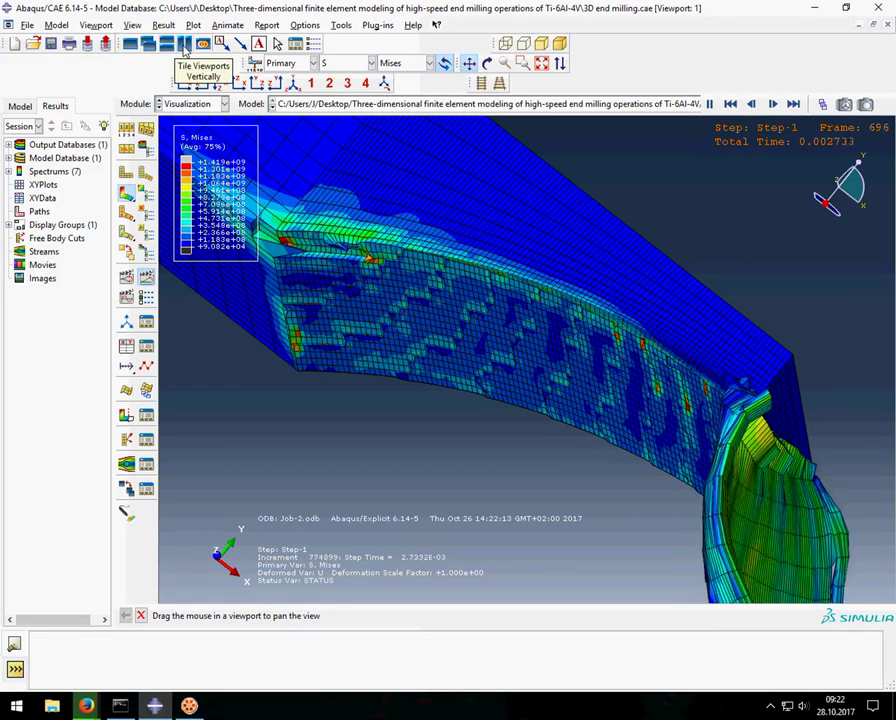
# - Restore the viewport, create Viewport 2 and tile the two vertically
pyautogui.click(131, 44)
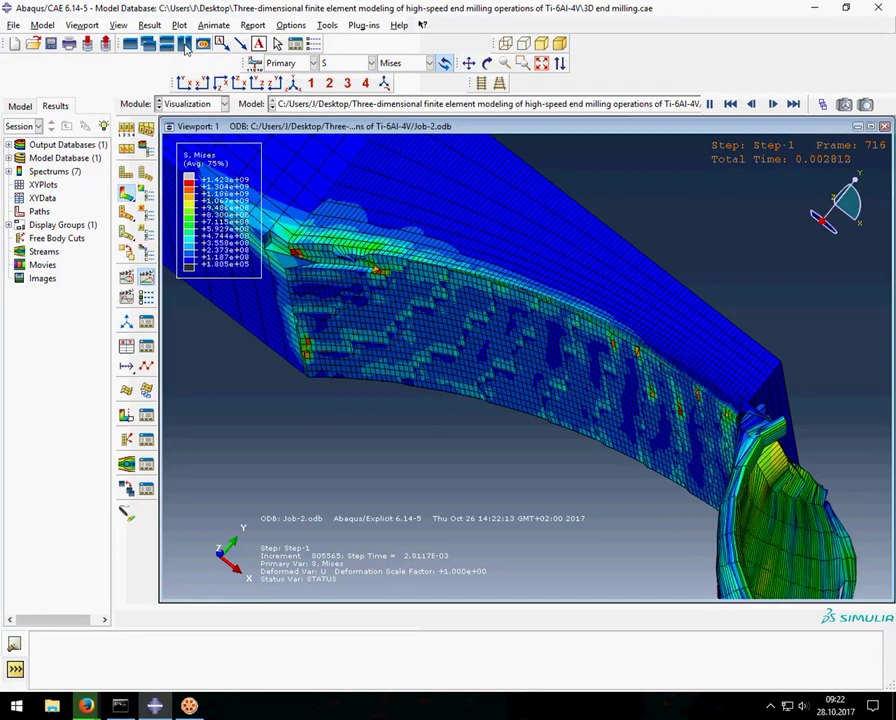
pyautogui.click(185, 46)
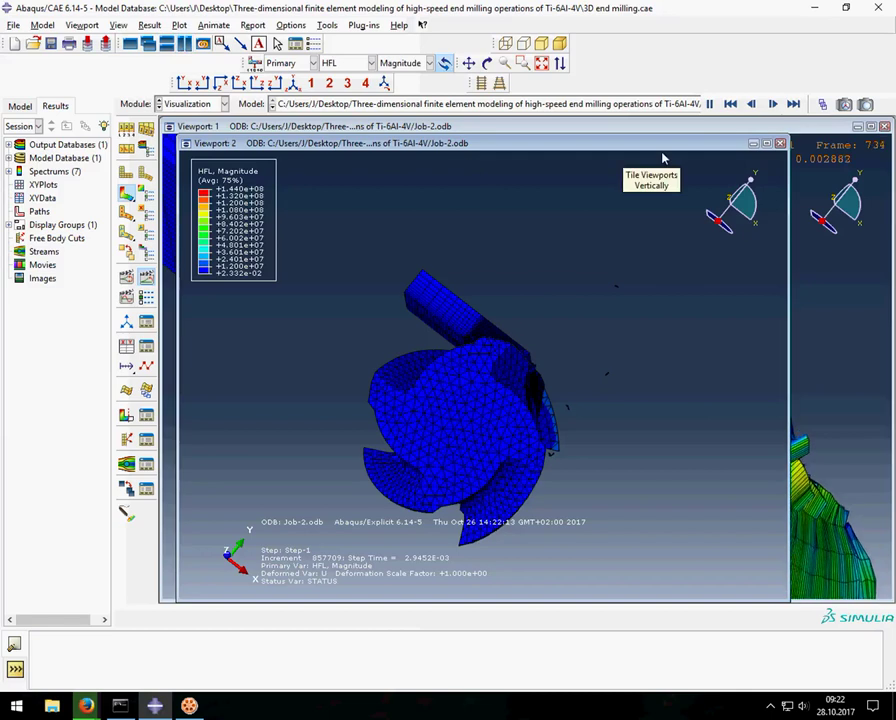
pyautogui.click(185, 44)
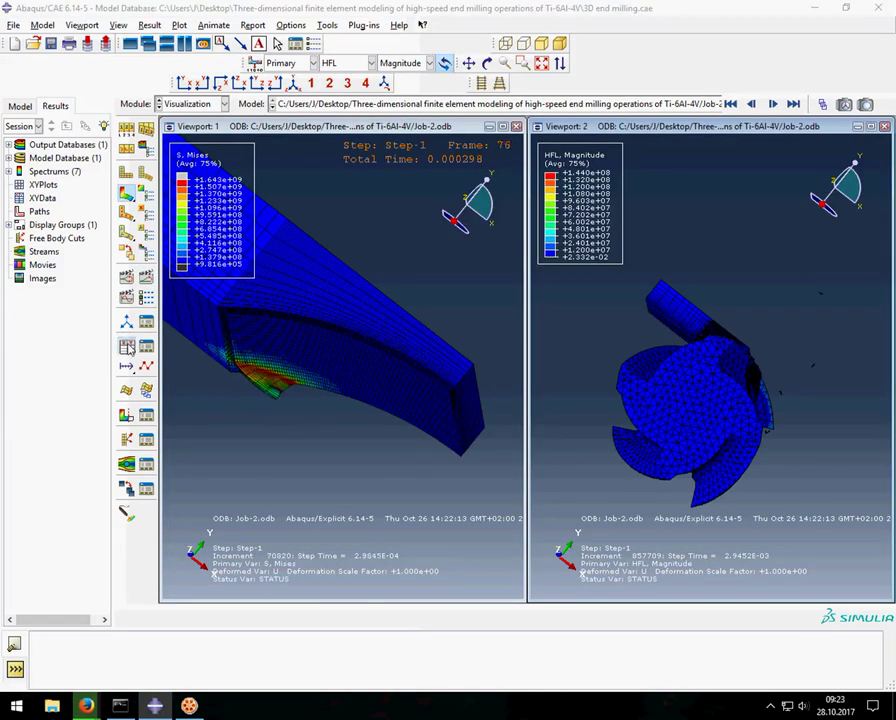
# - Create ODB field-output XY data at Unique Nodal position with RF1, RF2, RF3 and RM3
pyautogui.click(148, 349)
pyautogui.click(54, 226)
pyautogui.click(76, 350)
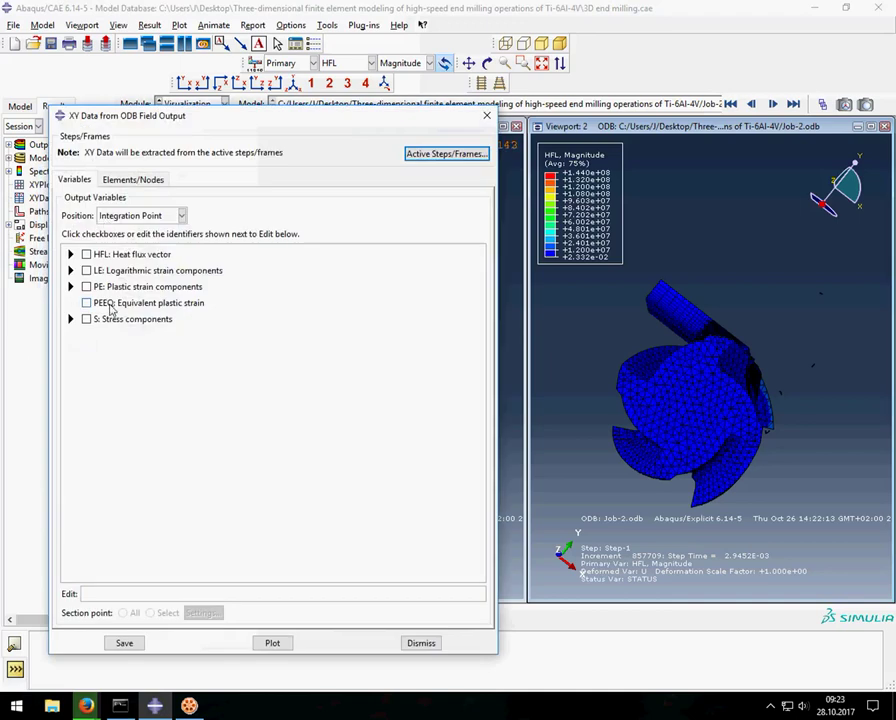
pyautogui.click(112, 216)
pyautogui.click(110, 256)
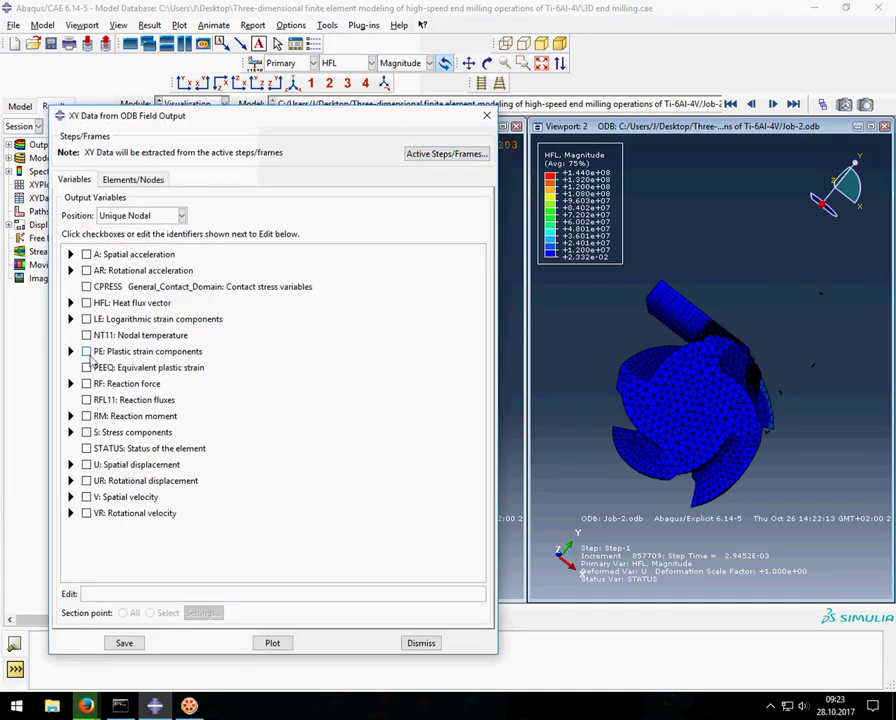
pyautogui.click(71, 384)
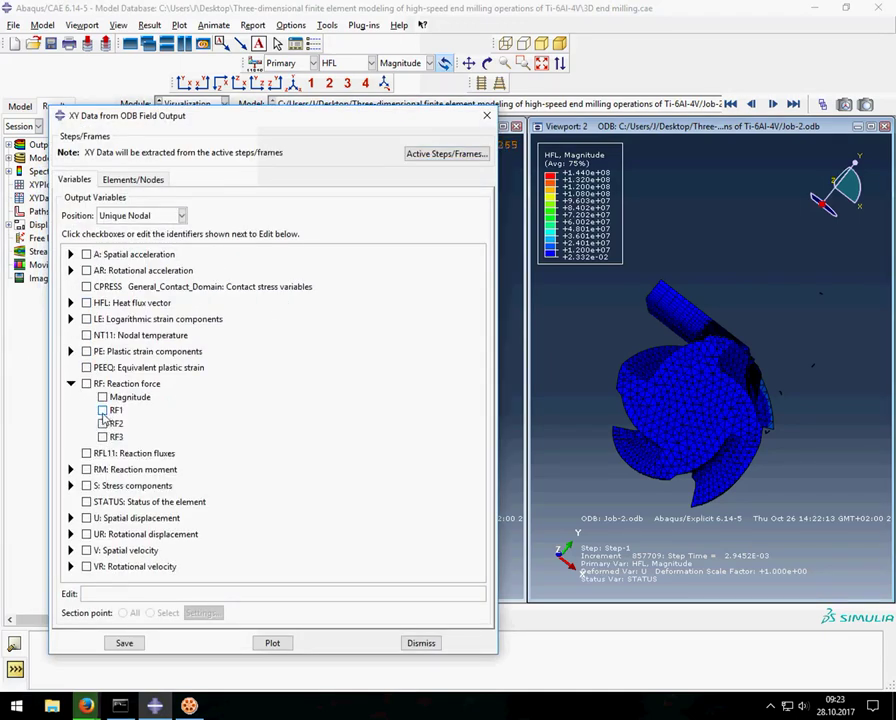
pyautogui.click(102, 410)
pyautogui.click(102, 423)
pyautogui.click(102, 437)
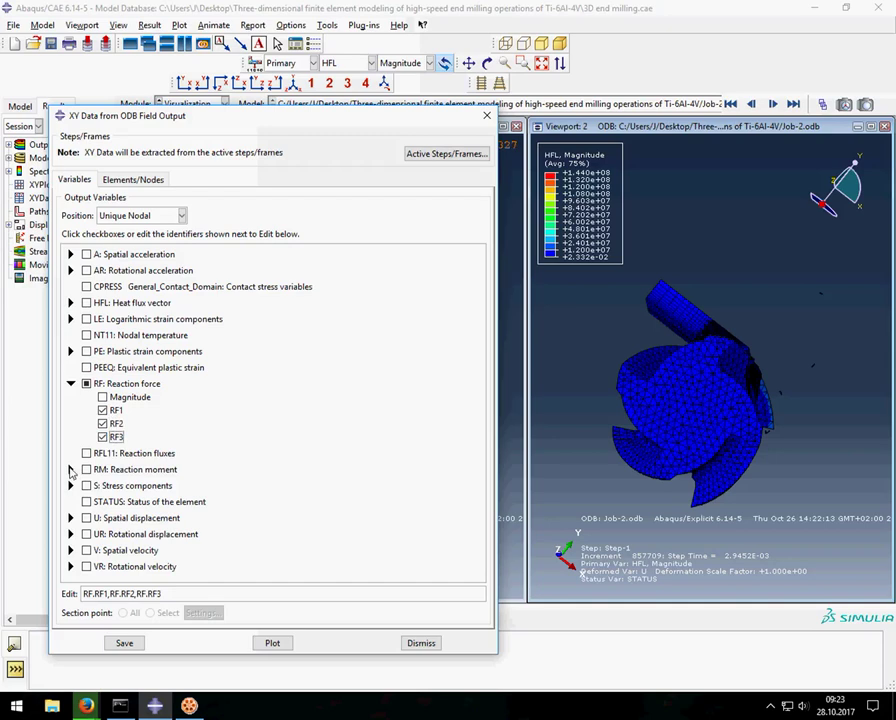
pyautogui.click(71, 469)
pyautogui.click(102, 523)
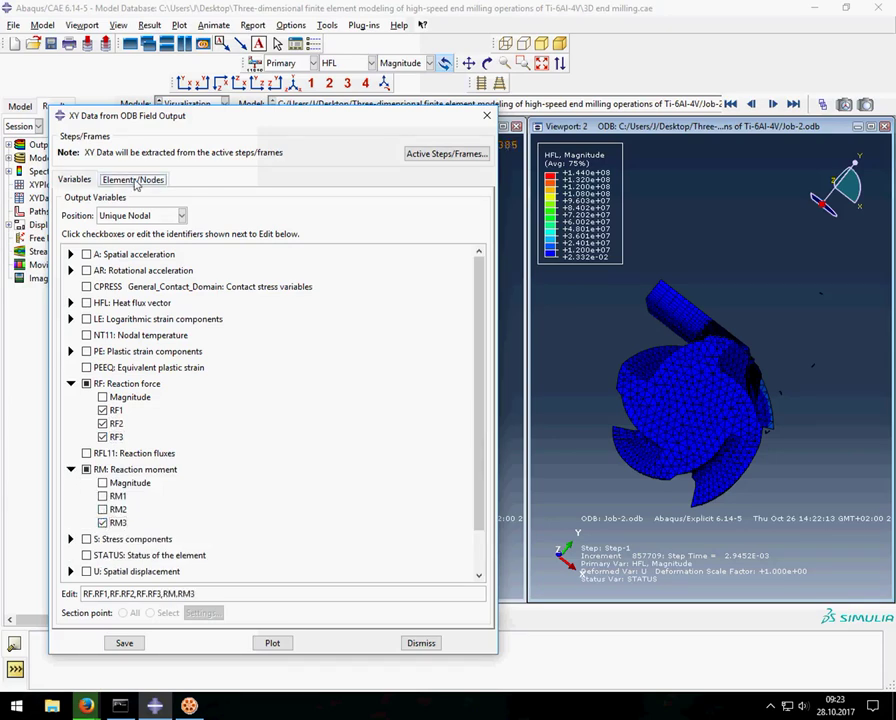
# - Extract the data from the reference point node set and plot it
pyautogui.click(133, 179)
pyautogui.click(85, 260)
pyautogui.click(268, 331)
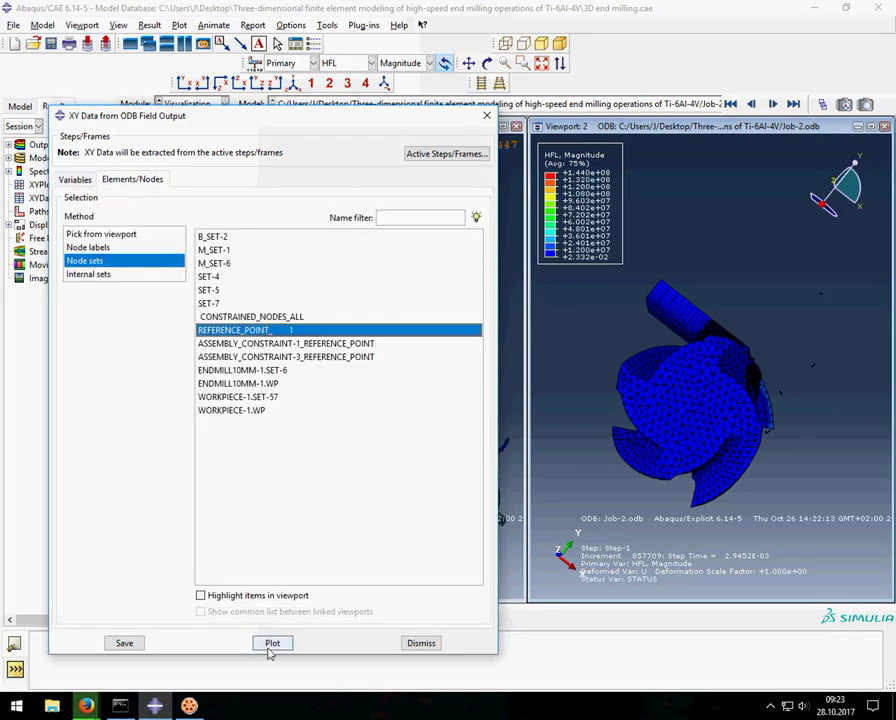
pyautogui.click(271, 642)
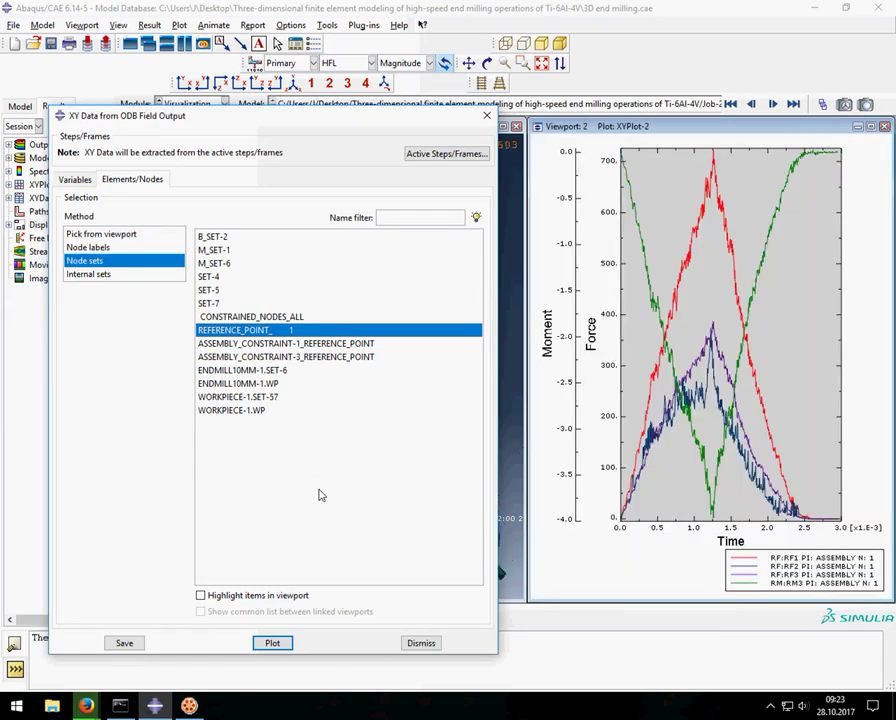
# - Add Viewport 2's force plot to the animation alongside the stress contours
pyautogui.click(421, 643)
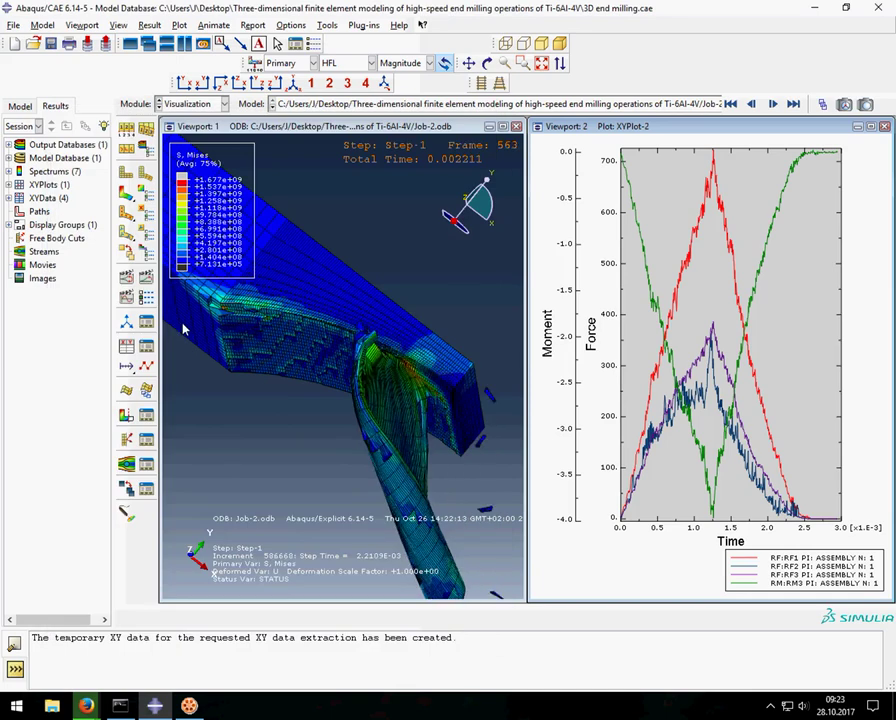
pyautogui.click(147, 298)
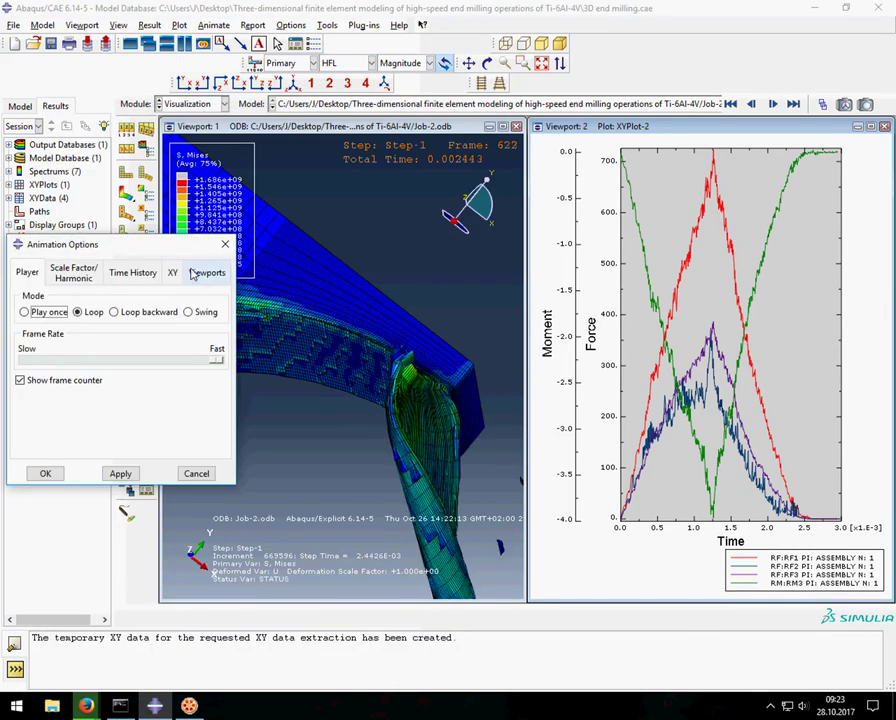
pyautogui.click(206, 272)
pyautogui.click(50, 327)
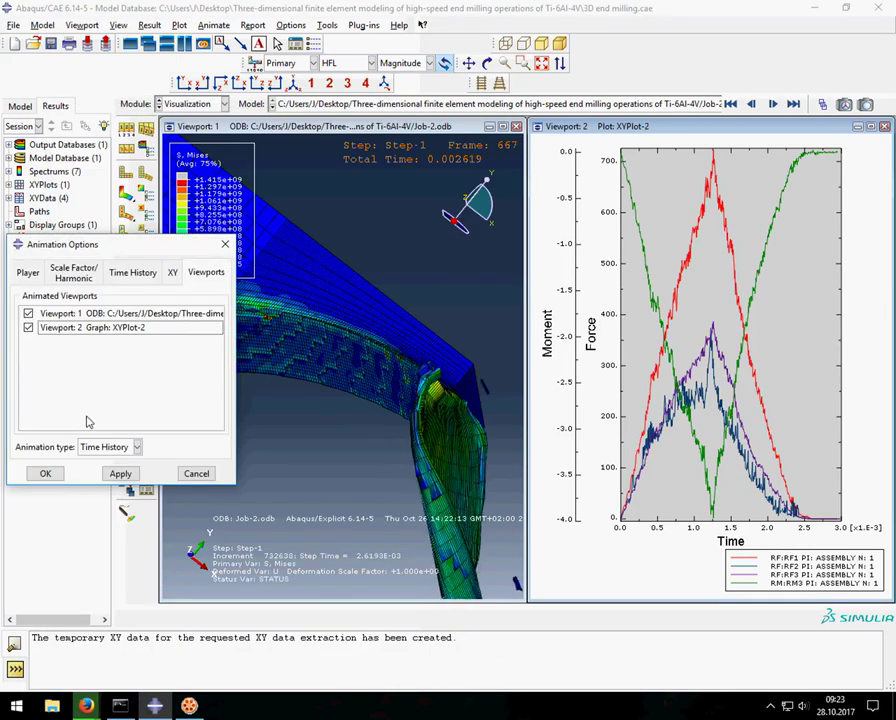
pyautogui.click(120, 472)
pyautogui.click(46, 473)
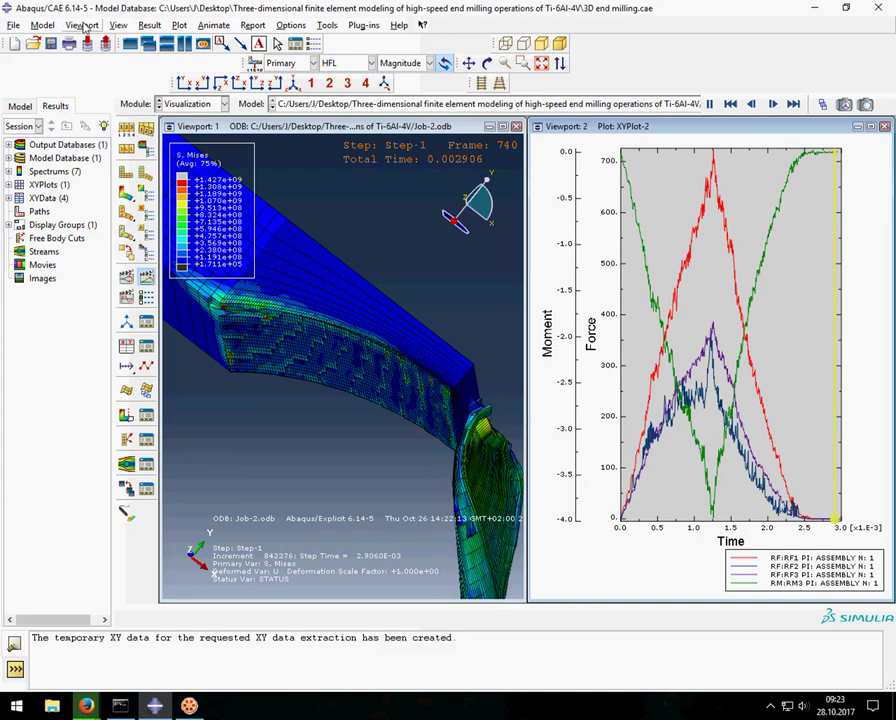
# - Turn off all viewport annotations in Viewport Annotation Options
pyautogui.click(66, 24)
pyautogui.click(112, 185)
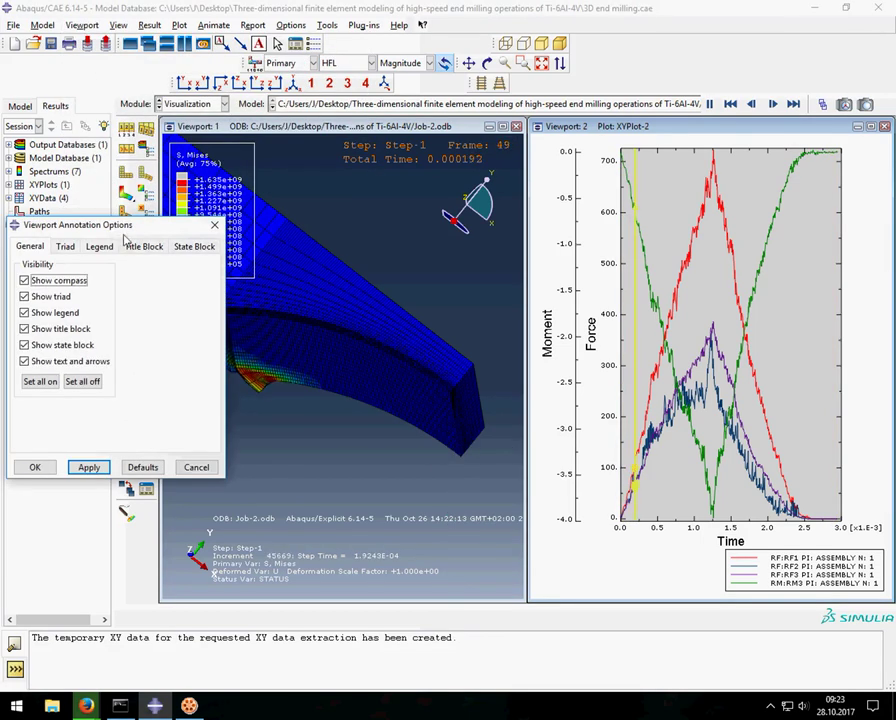
pyautogui.click(82, 382)
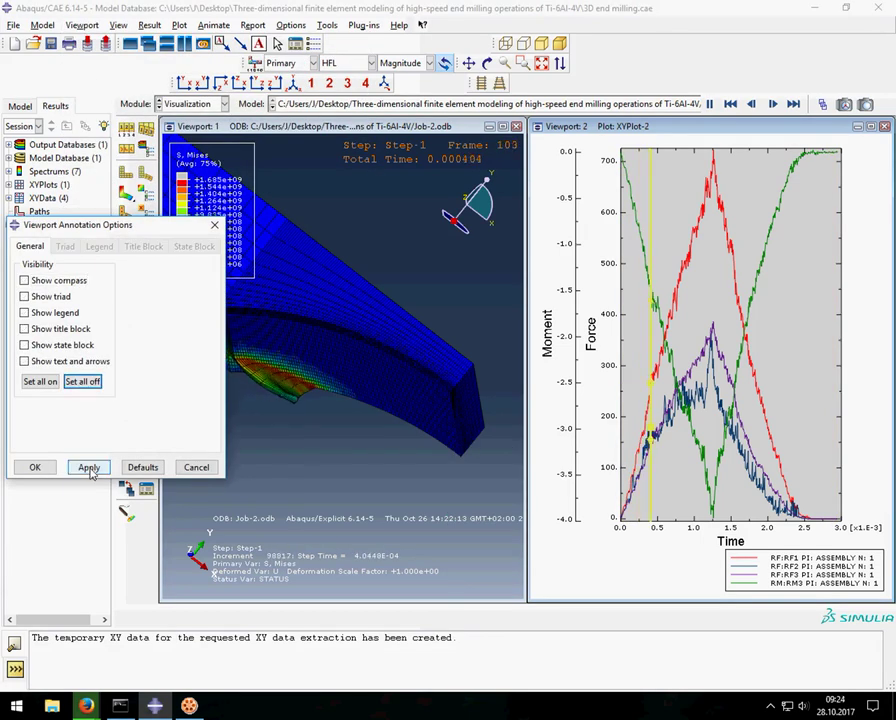
pyautogui.click(36, 467)
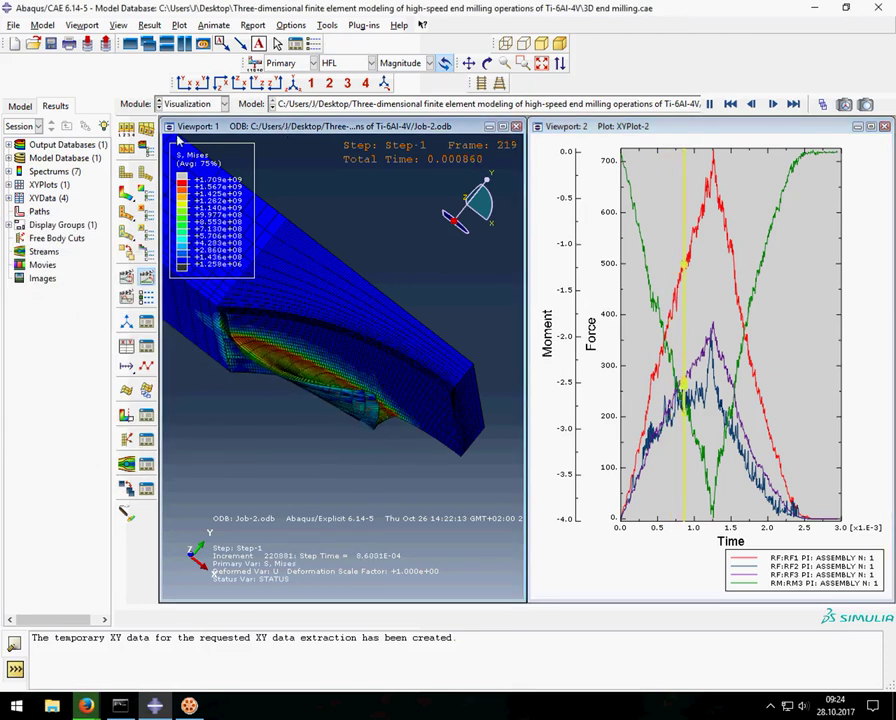
# - Restore only the Mises stress legend, leaving all other viewport annotations hidden
pyautogui.click(83, 26)
pyautogui.click(134, 185)
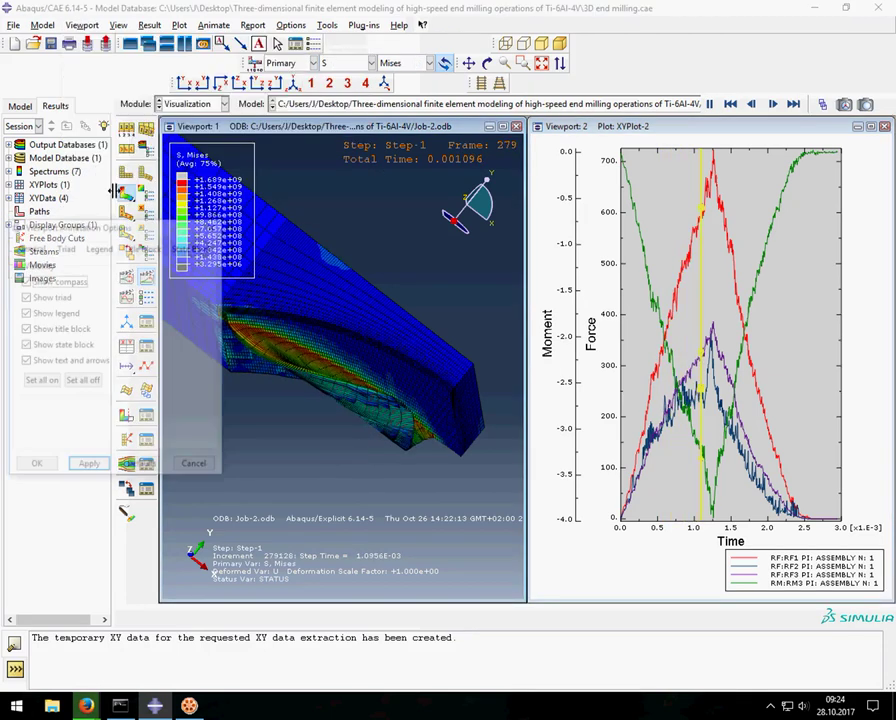
pyautogui.click(66, 313)
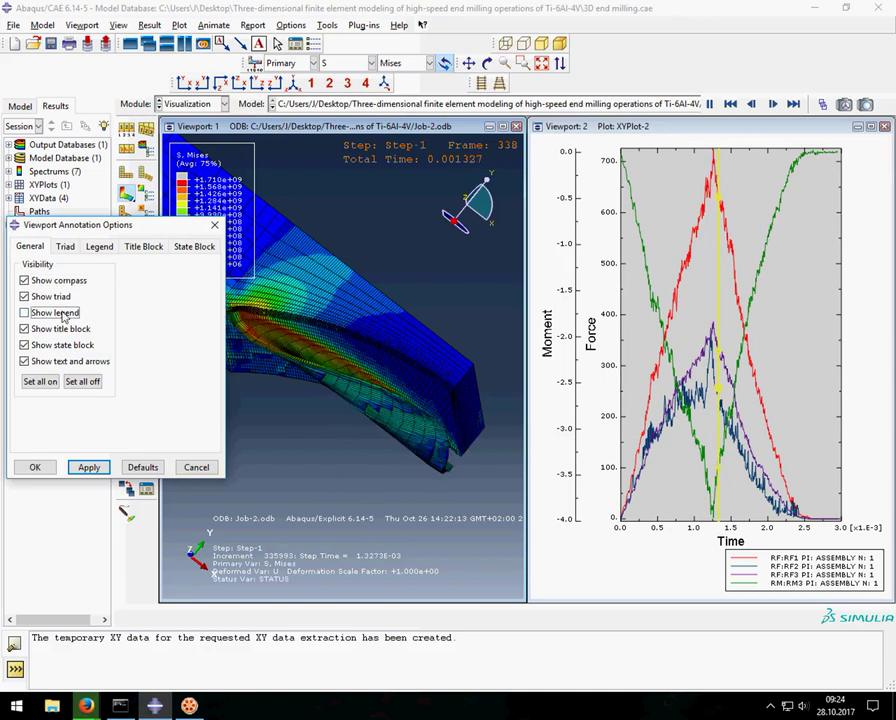
pyautogui.click(84, 382)
pyautogui.click(89, 467)
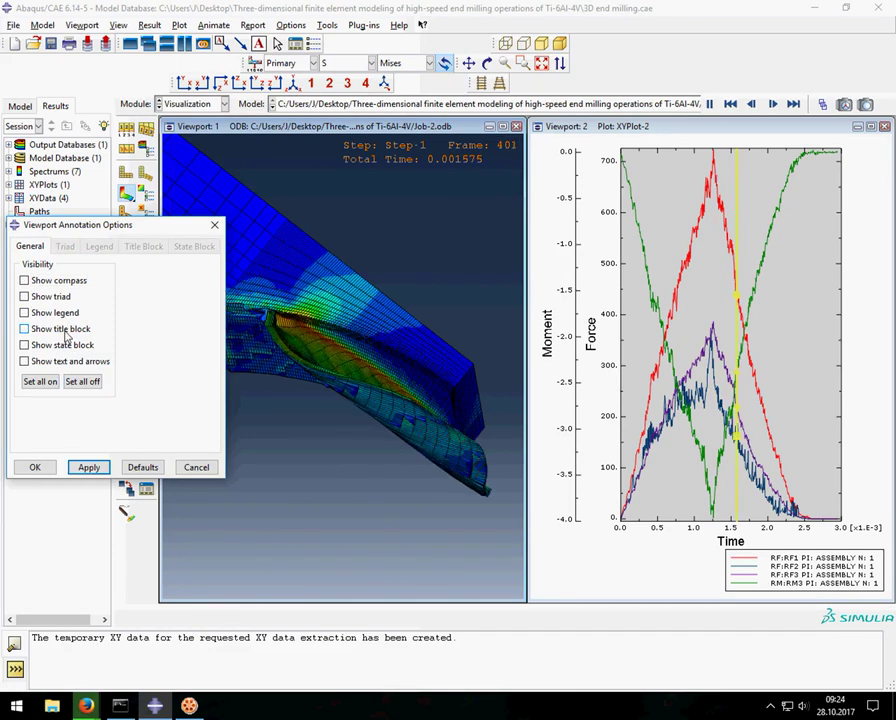
pyautogui.click(64, 330)
pyautogui.click(66, 313)
pyautogui.click(64, 329)
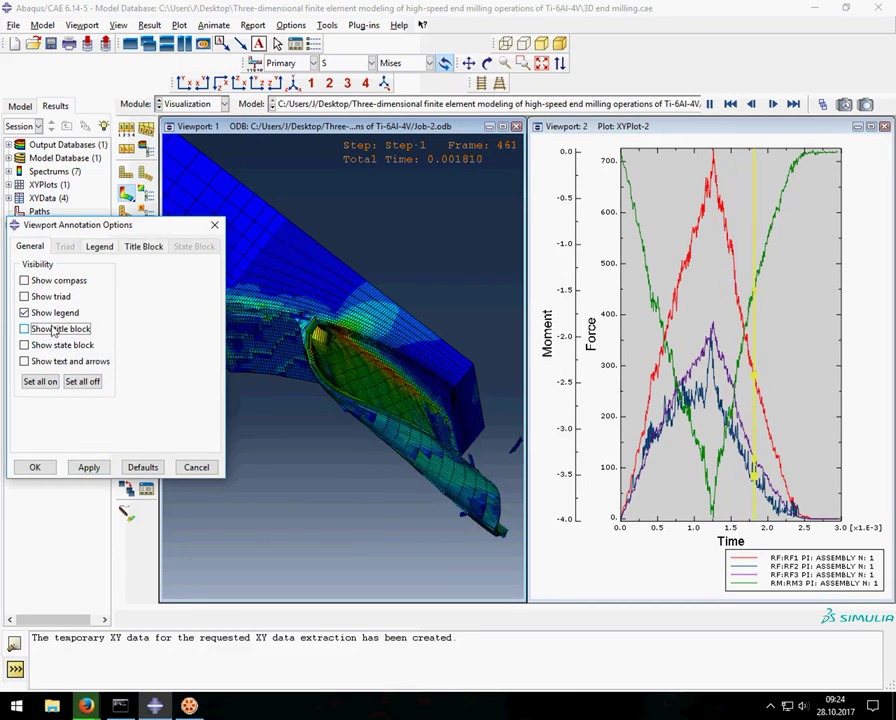
pyautogui.click(89, 467)
pyautogui.click(34, 467)
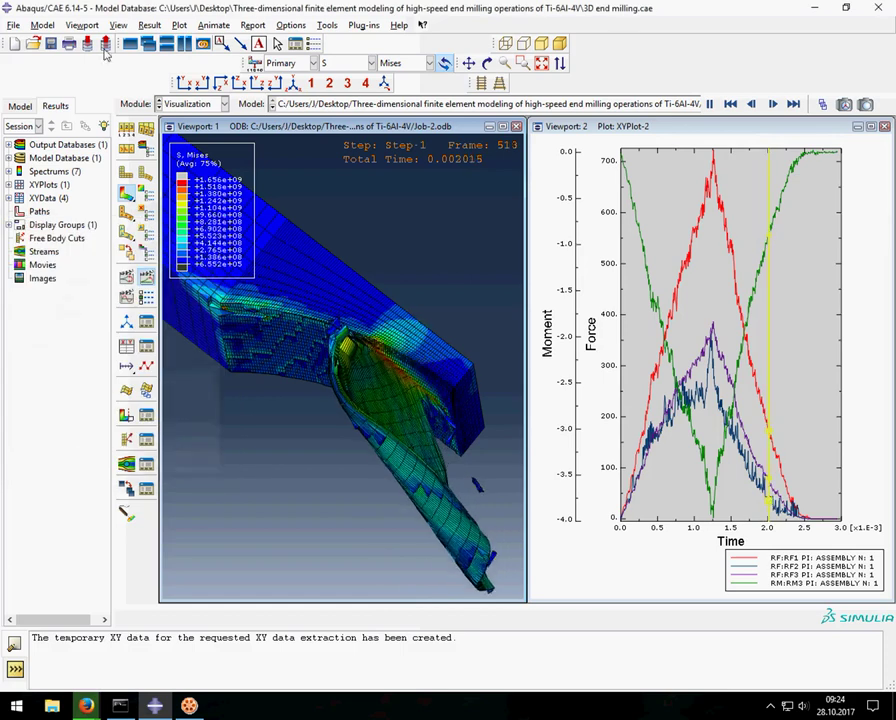
# - Hide the frame counter in the animation options
pyautogui.click(291, 25)
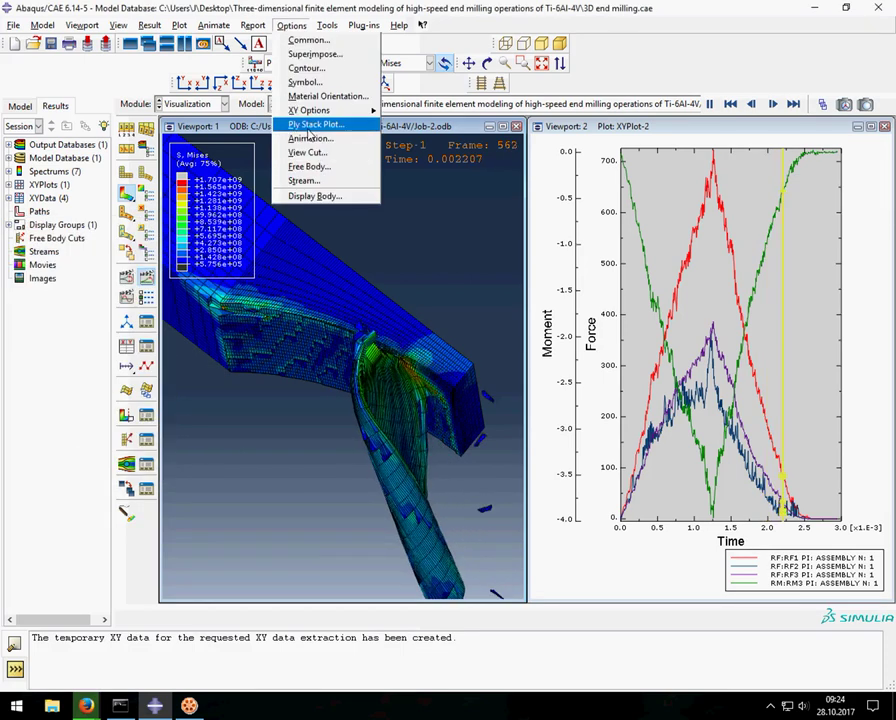
pyautogui.click(310, 138)
pyautogui.click(55, 380)
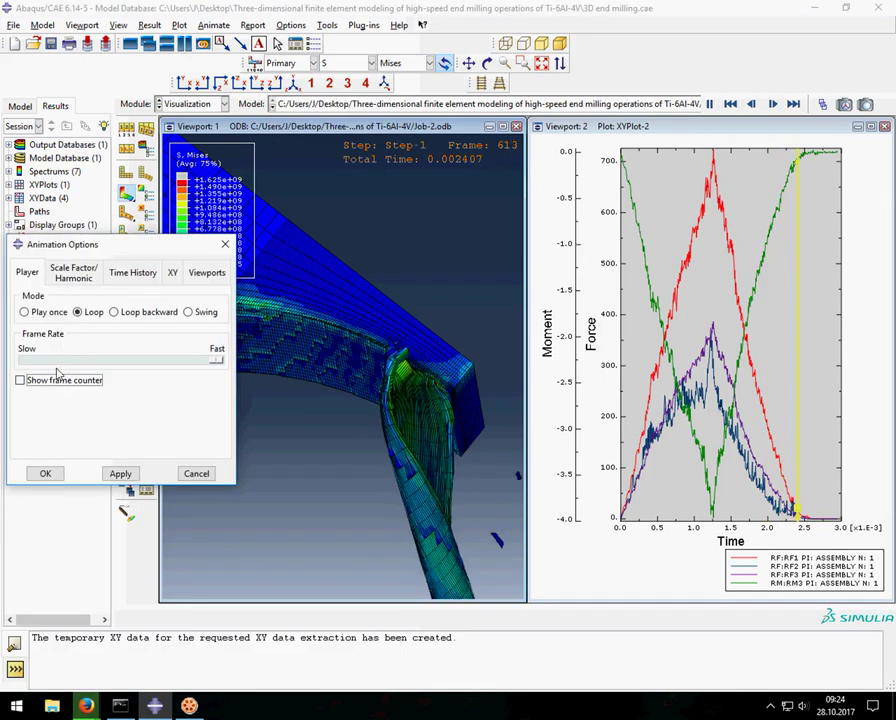
pyautogui.click(120, 473)
pyautogui.click(44, 475)
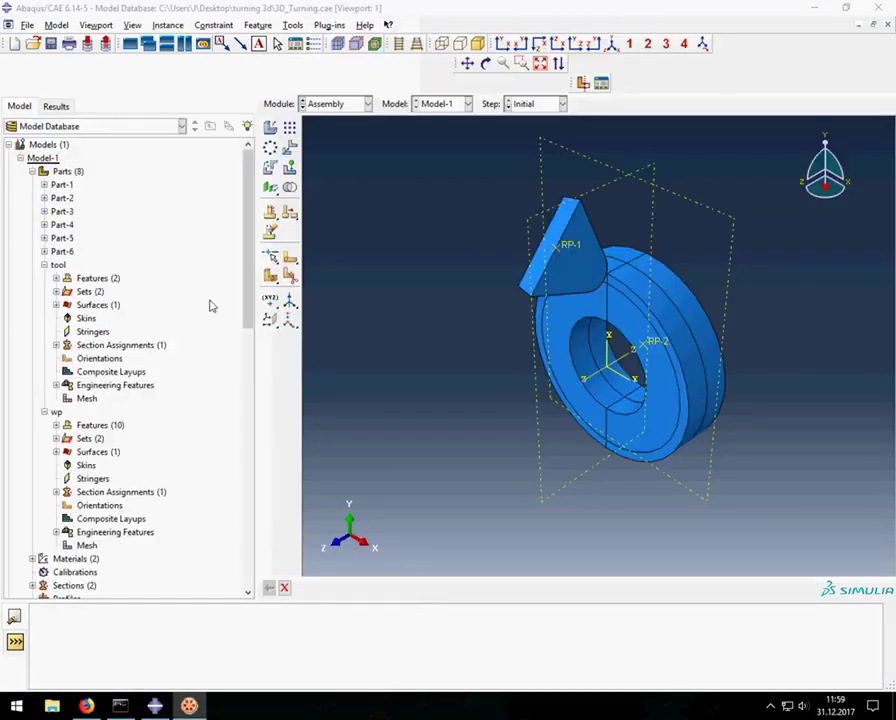
# - Display the tool part, check its Round-1 and Part From Cut-1 features, and show the temperature-tool nodes
pyautogui.doubleClick(58, 265)
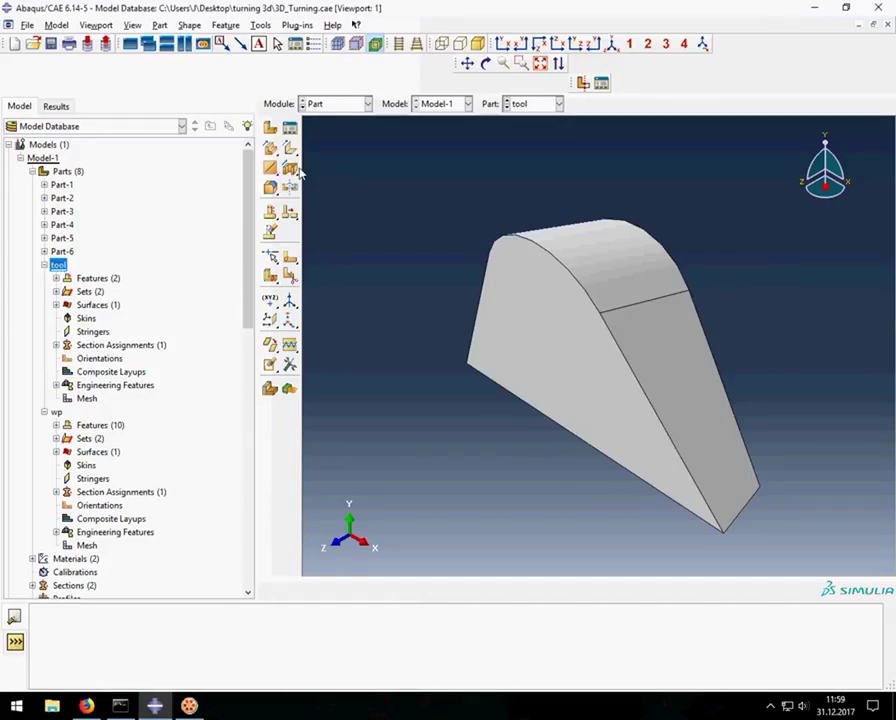
pyautogui.click(57, 279)
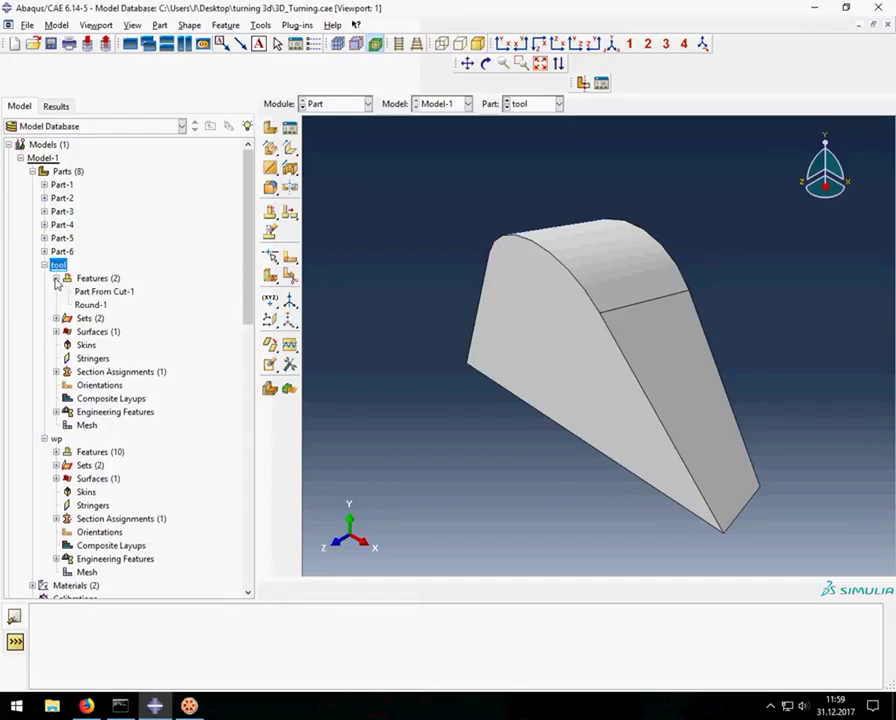
pyautogui.click(91, 304)
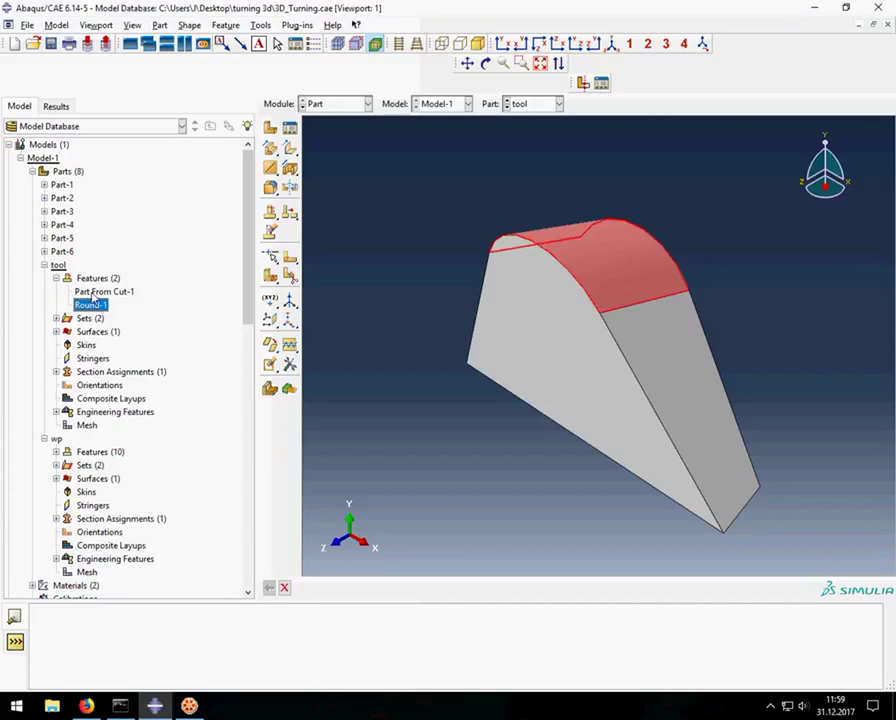
pyautogui.click(94, 292)
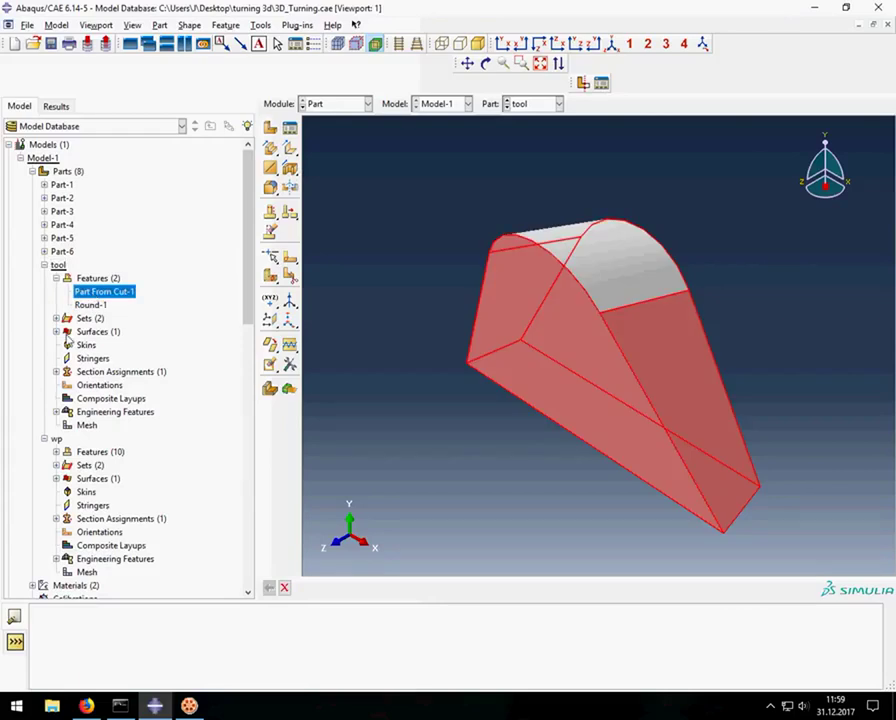
pyautogui.click(57, 318)
pyautogui.doubleClick(104, 345)
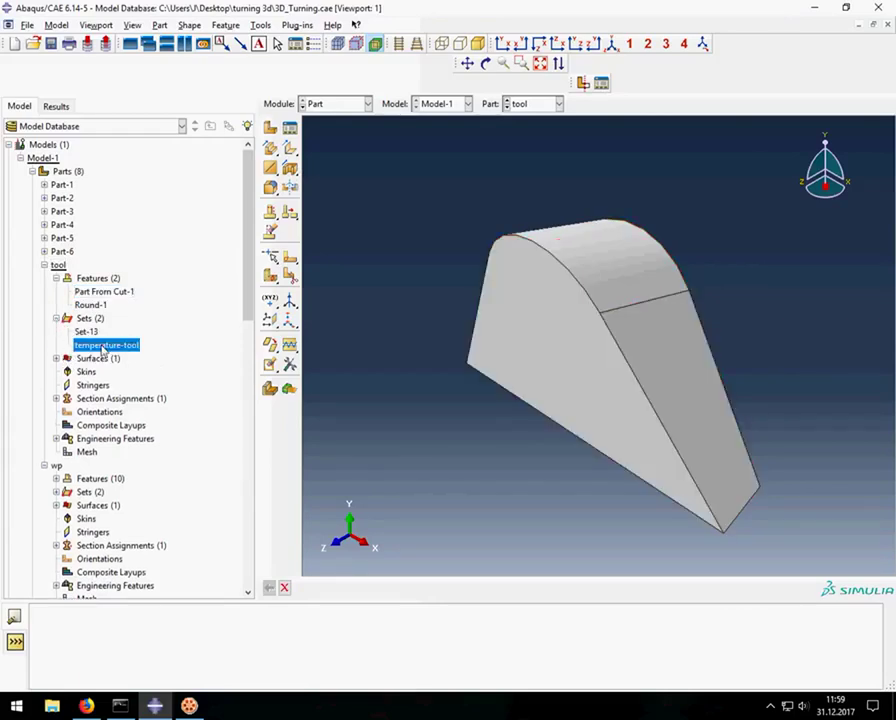
# - Rotate the tool and confirm its mesh uses C3D4T coupled temperature-displacement elements
pyautogui.click(484, 65)
pyautogui.moveTo(495, 280)
pyautogui.mouseDown()
pyautogui.moveTo(647, 167)
pyautogui.moveTo(644, 302)
pyautogui.moveTo(632, 246)
pyautogui.moveTo(680, 258)
pyautogui.mouseUp()
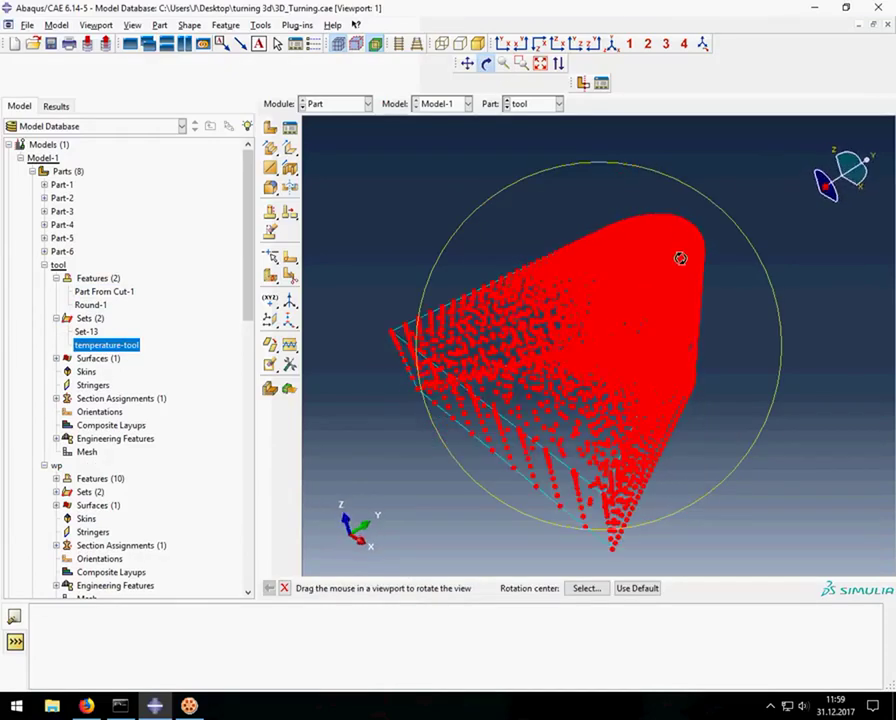
pyautogui.click(486, 65)
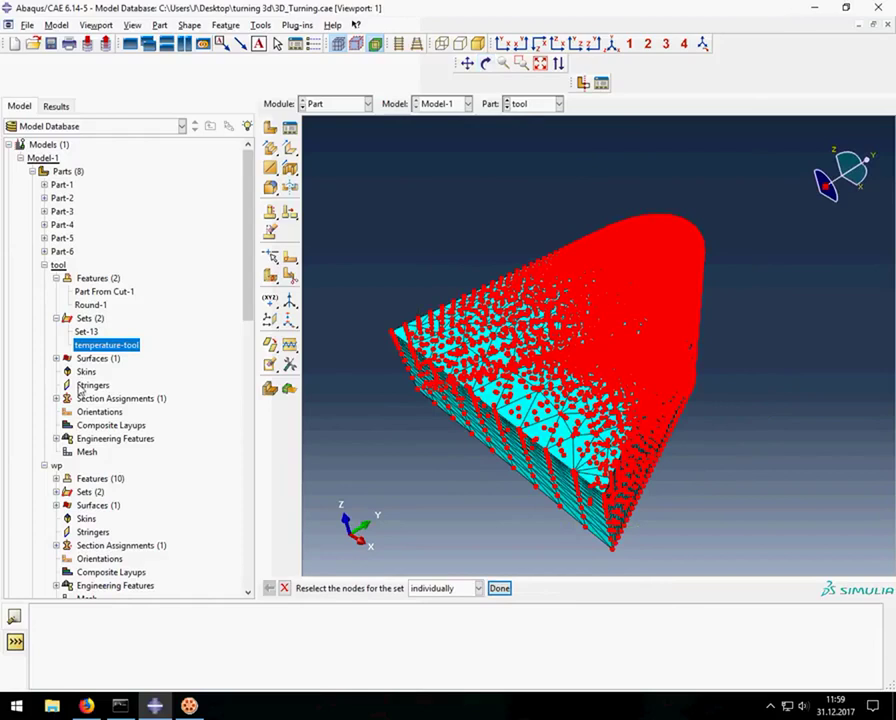
pyautogui.doubleClick(87, 452)
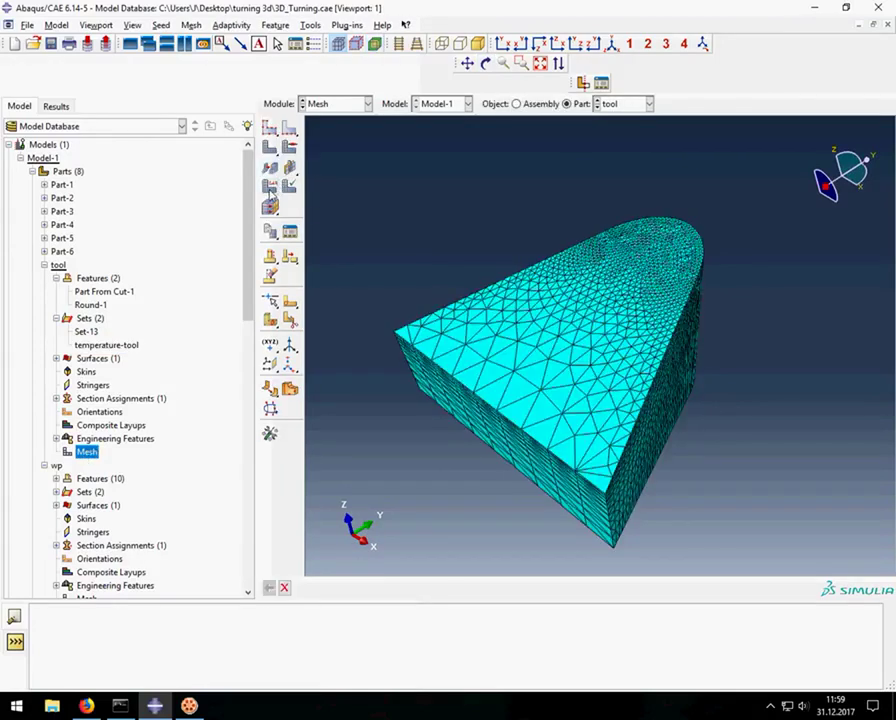
pyautogui.click(270, 185)
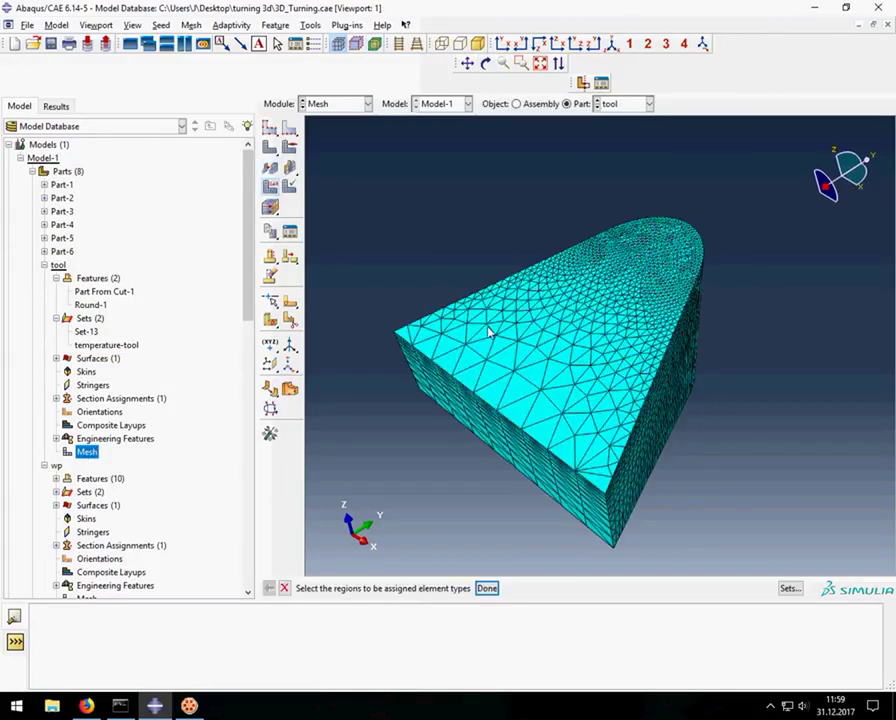
pyautogui.click(489, 589)
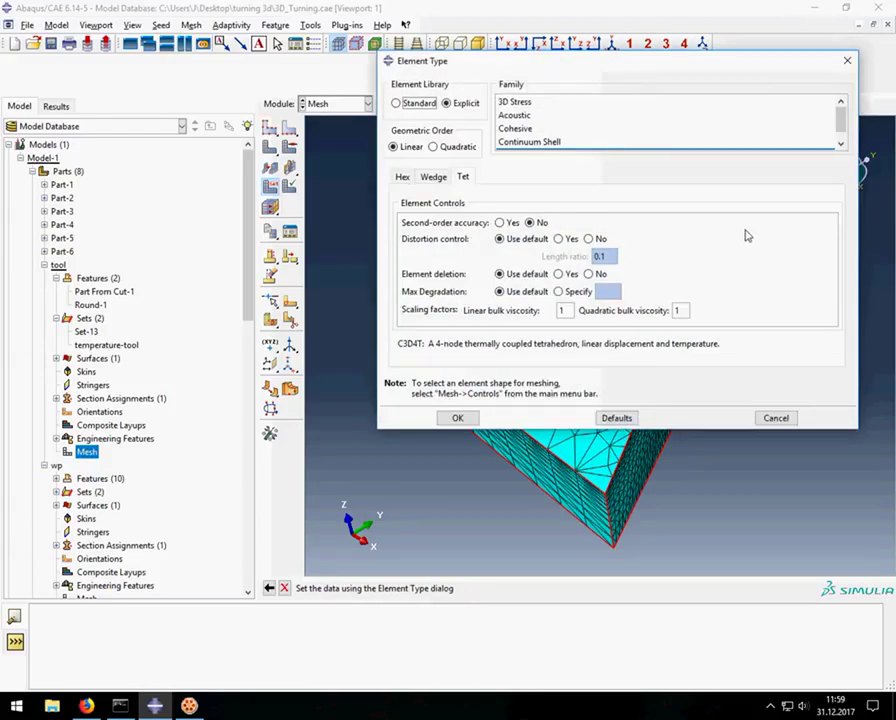
pyautogui.moveTo(574, 428); pyautogui.dragTo(575, 527)
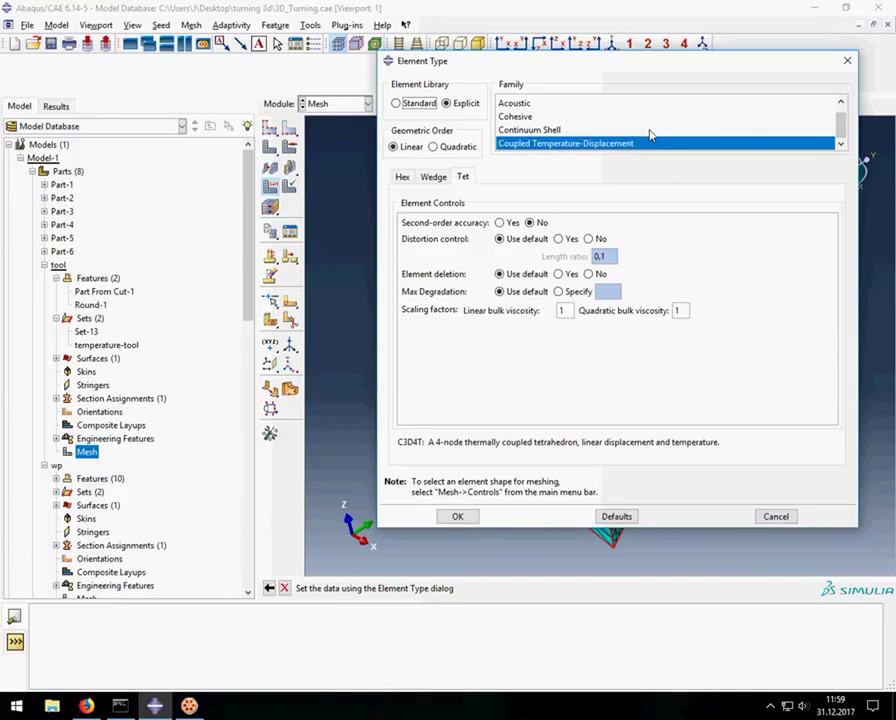
pyautogui.click(459, 517)
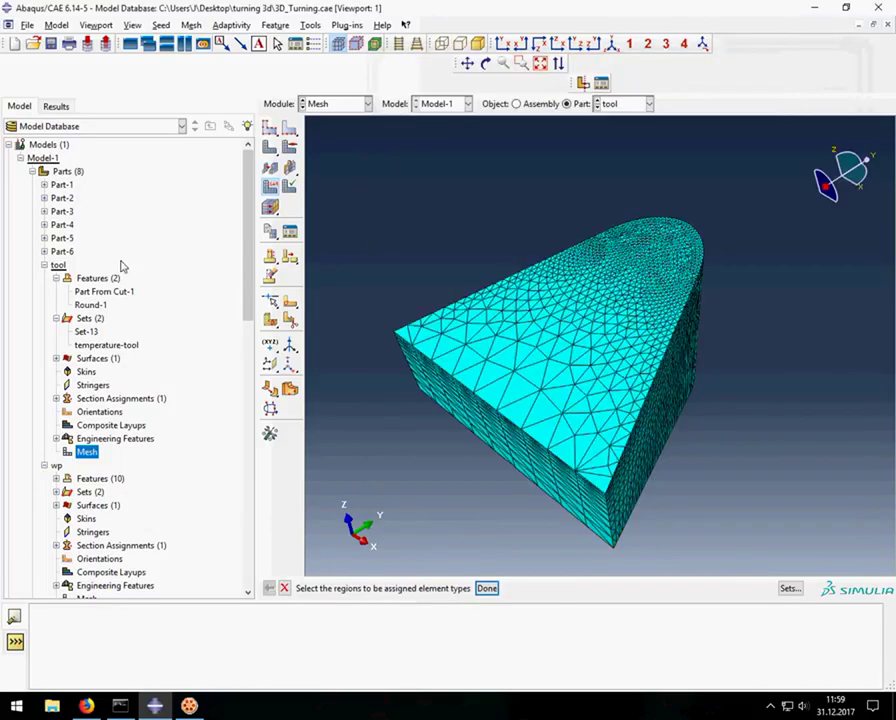
# - Confirm the tool's Solid, Homogeneous Tool-material section assignment
pyautogui.click(56, 399)
pyautogui.click(96, 412)
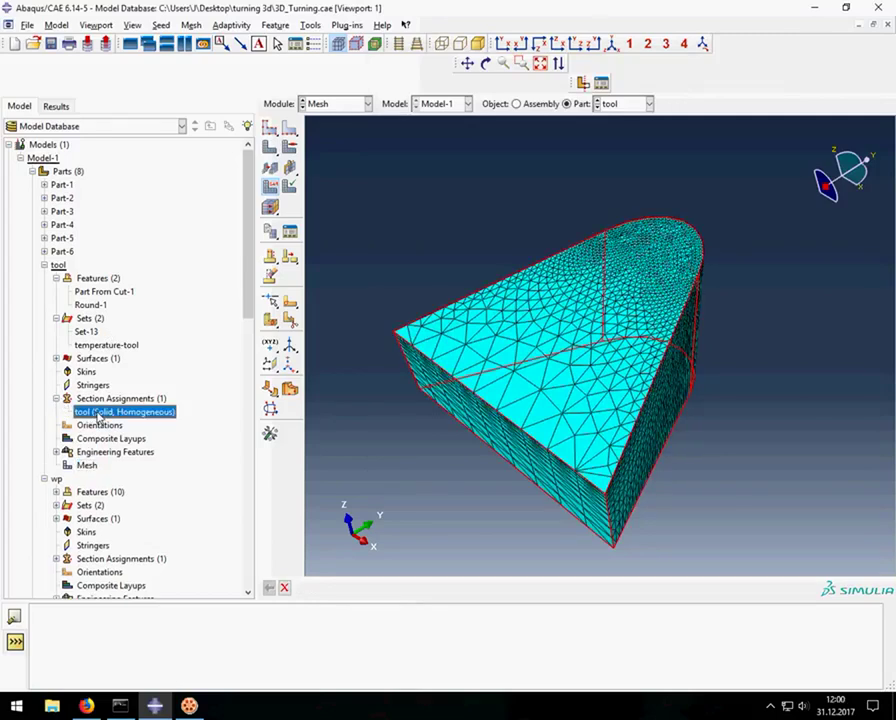
pyautogui.doubleClick(98, 413)
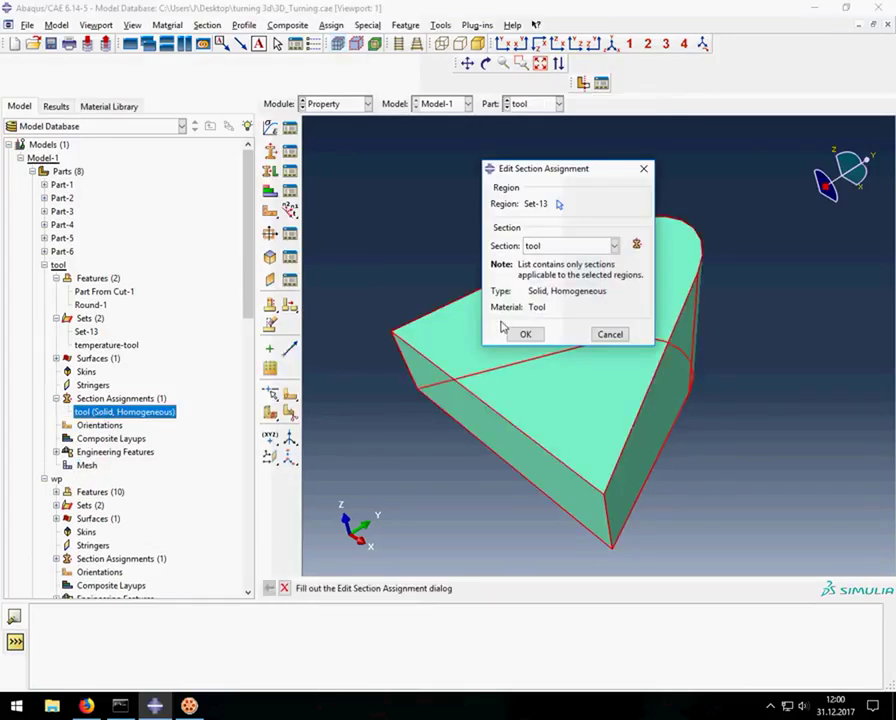
pyautogui.click(518, 335)
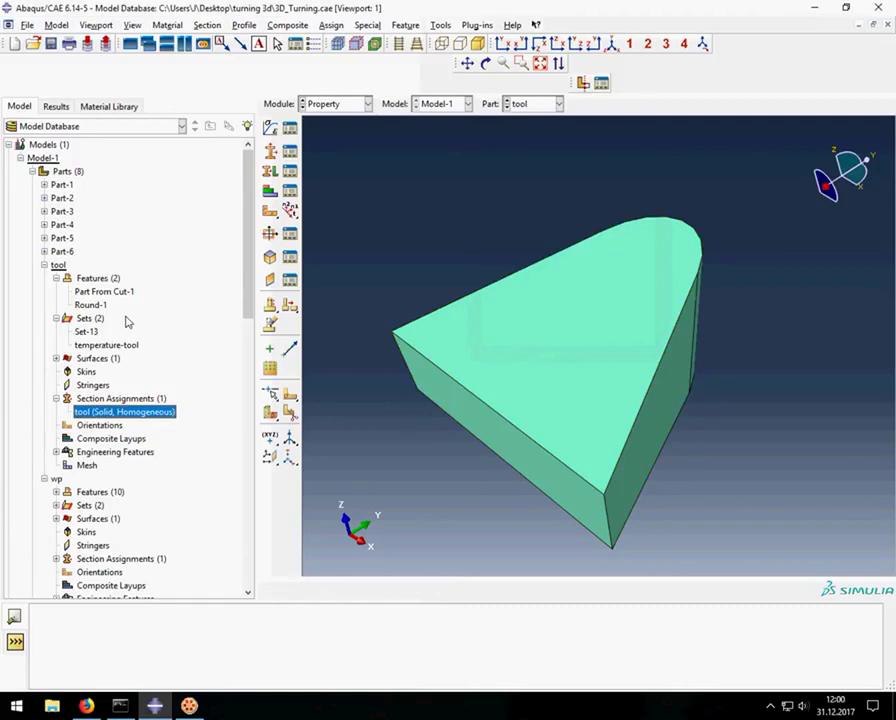
pyautogui.scroll(-2, 125, 320)
pyautogui.scroll(-2, 68, 320)
# - Open the wp ring part and inspect its Solid extrude-1 and Partition face-1 features
pyautogui.click(57, 319)
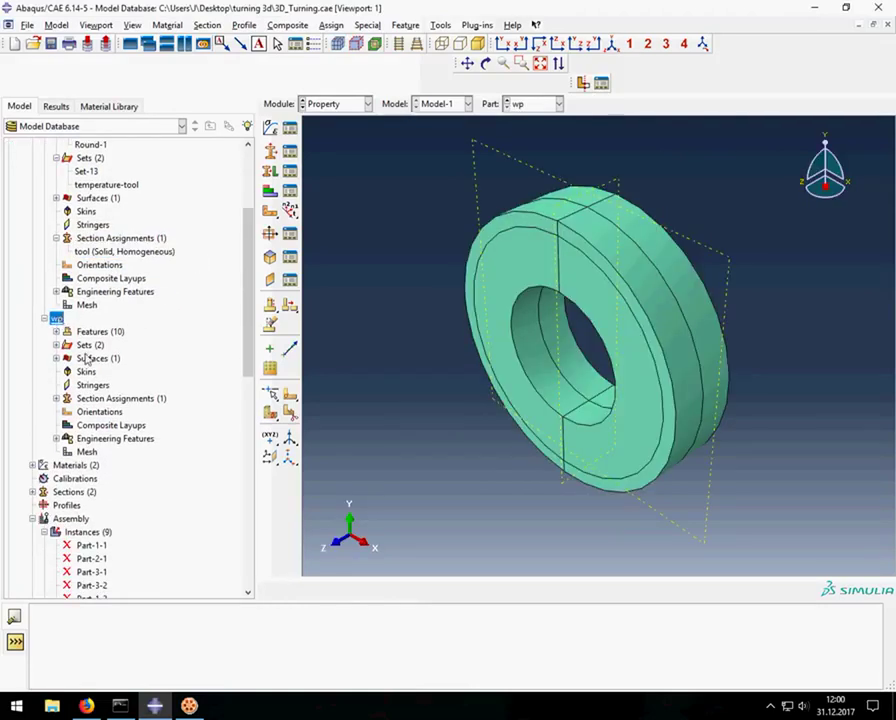
pyautogui.click(56, 332)
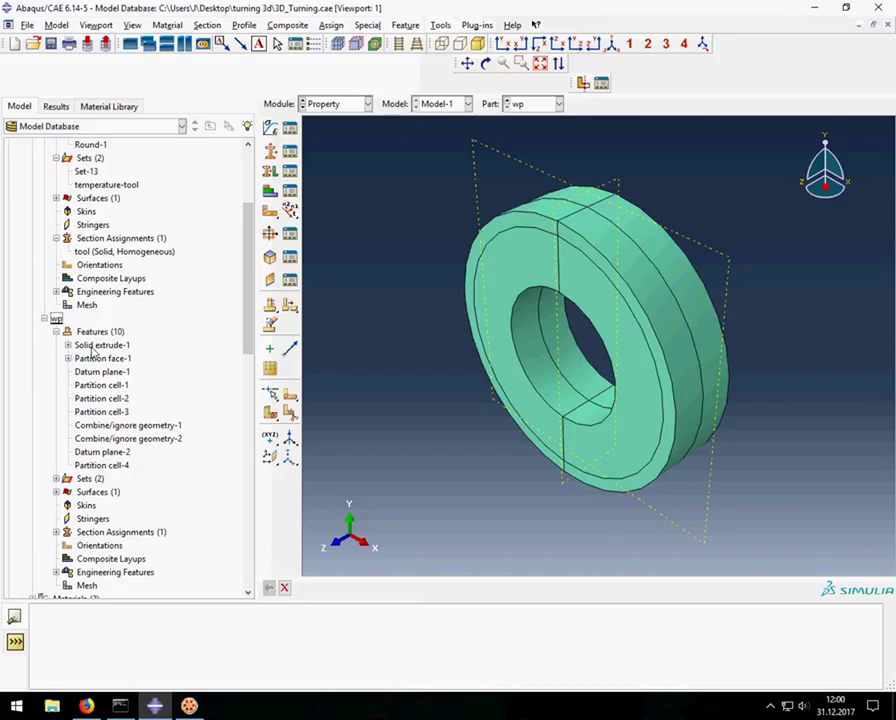
pyautogui.click(92, 345)
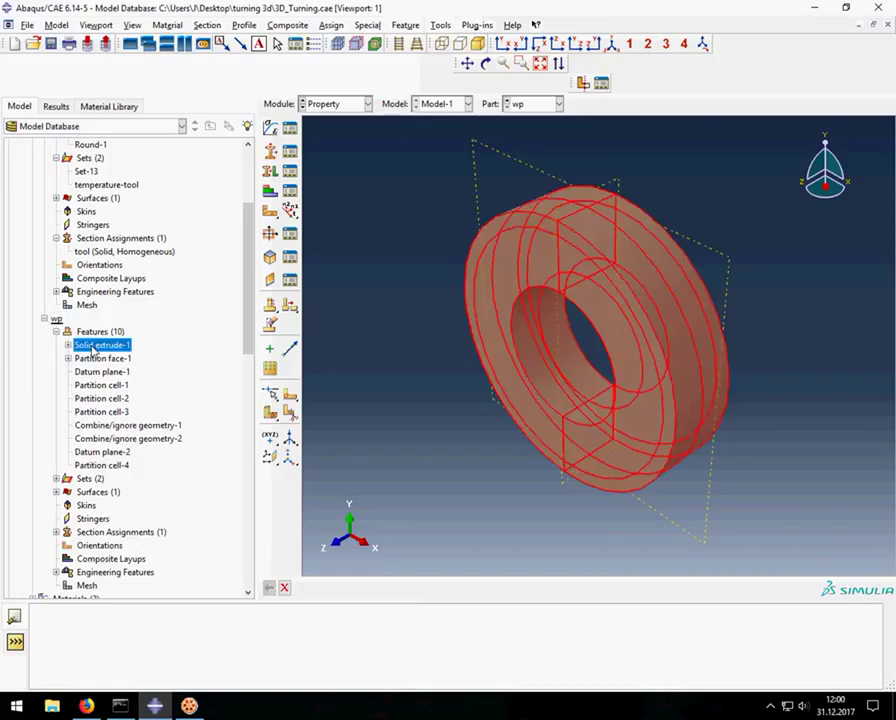
pyautogui.click(99, 360)
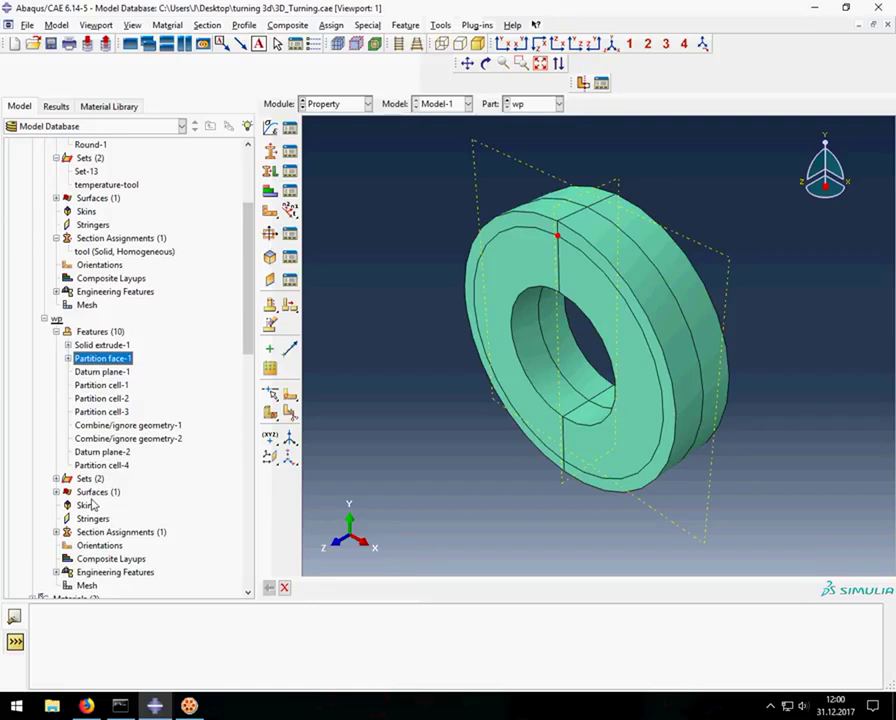
pyautogui.scroll(-3, 90, 505)
pyautogui.scroll(-2, 88, 456)
# - Reselect the nodes of the temperature-wp set
pyautogui.click(56, 278)
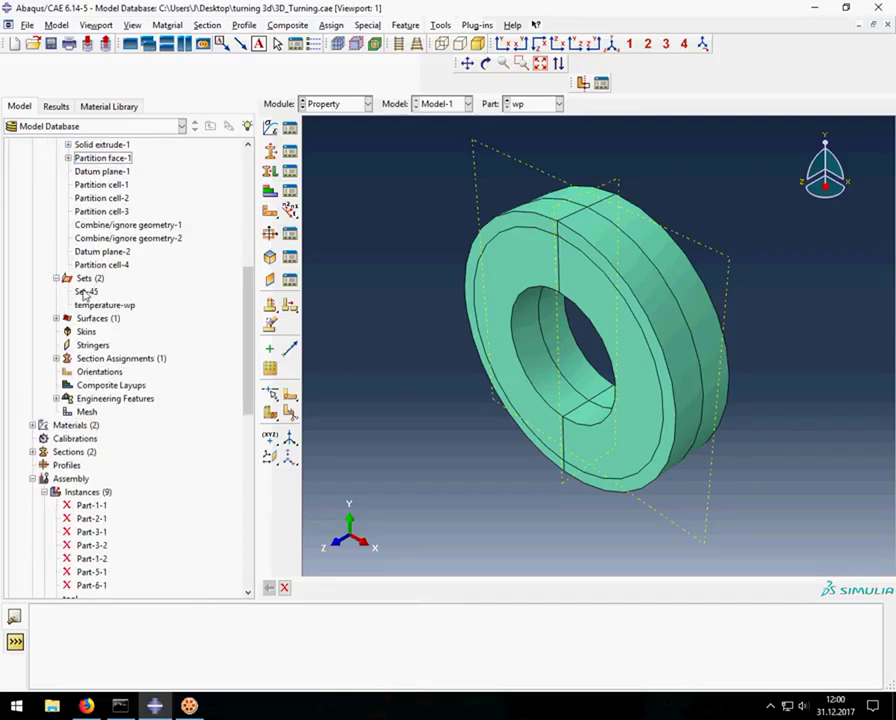
pyautogui.click(104, 305)
pyautogui.doubleClick(106, 306)
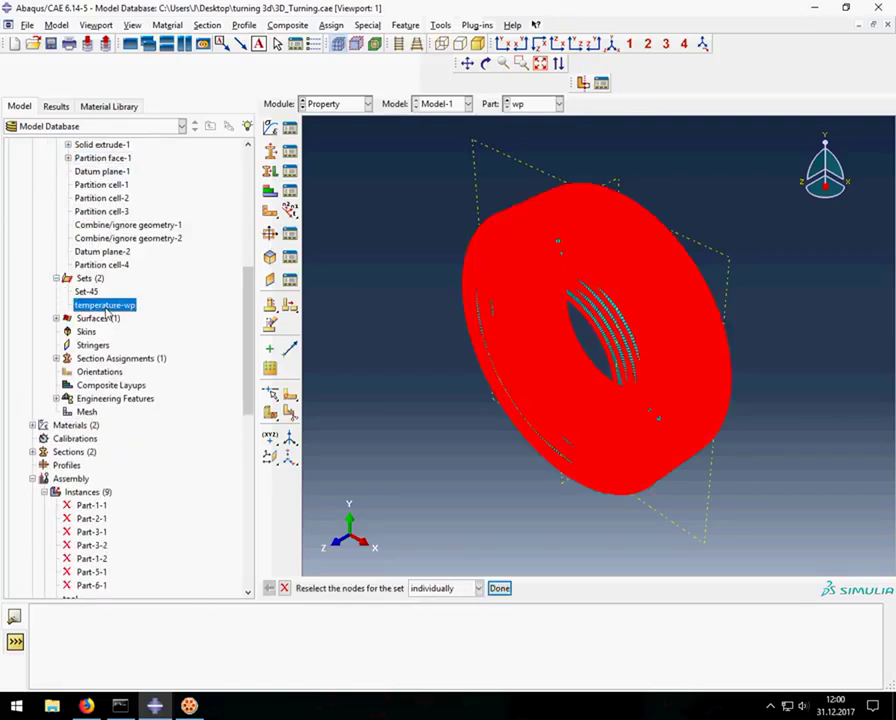
pyautogui.click(499, 589)
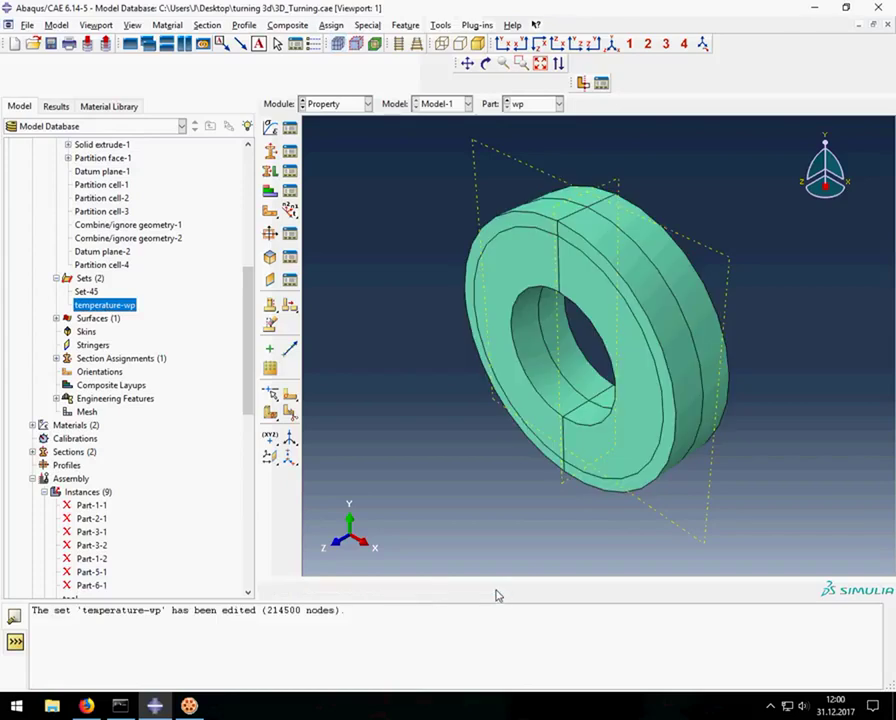
# - Keep the Steel_20NiCrMO5 section assignment and display the workpiece's dense mesh
pyautogui.click(56, 358)
pyautogui.doubleClick(125, 371)
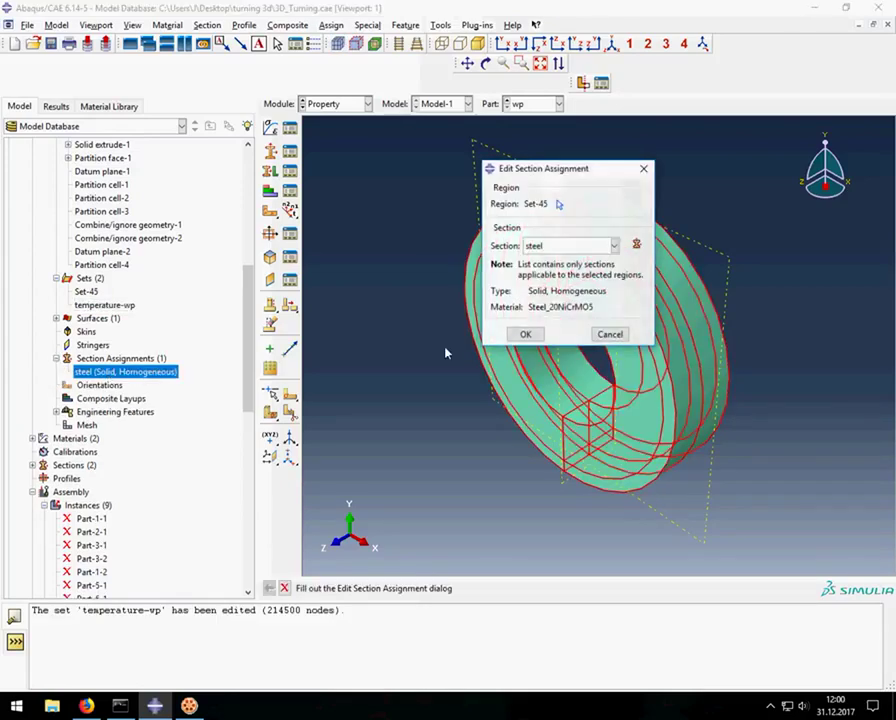
pyautogui.click(524, 337)
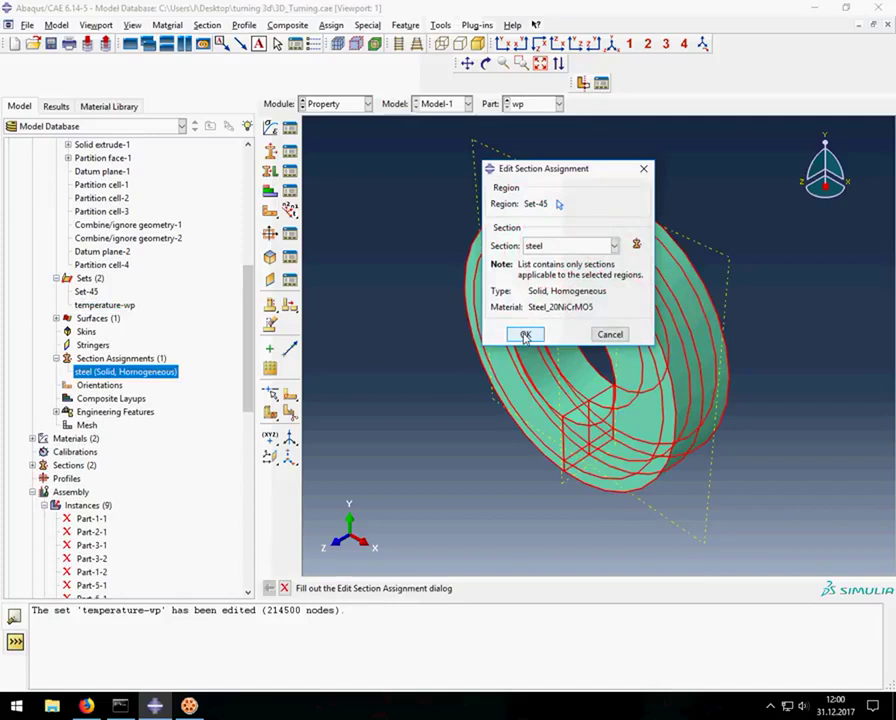
pyautogui.doubleClick(86, 425)
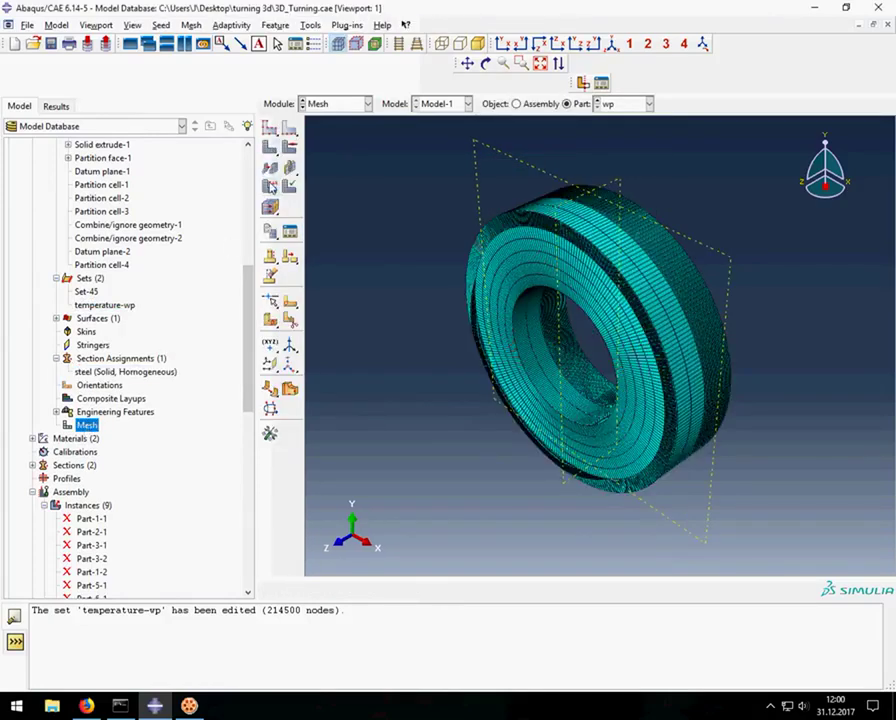
# - Box-select the workpiece and assign C3D8RT explicit elements with deletion enabled and 0.99 max degradation
pyautogui.click(270, 188)
pyautogui.moveTo(440, 212); pyautogui.dragTo(670, 442)
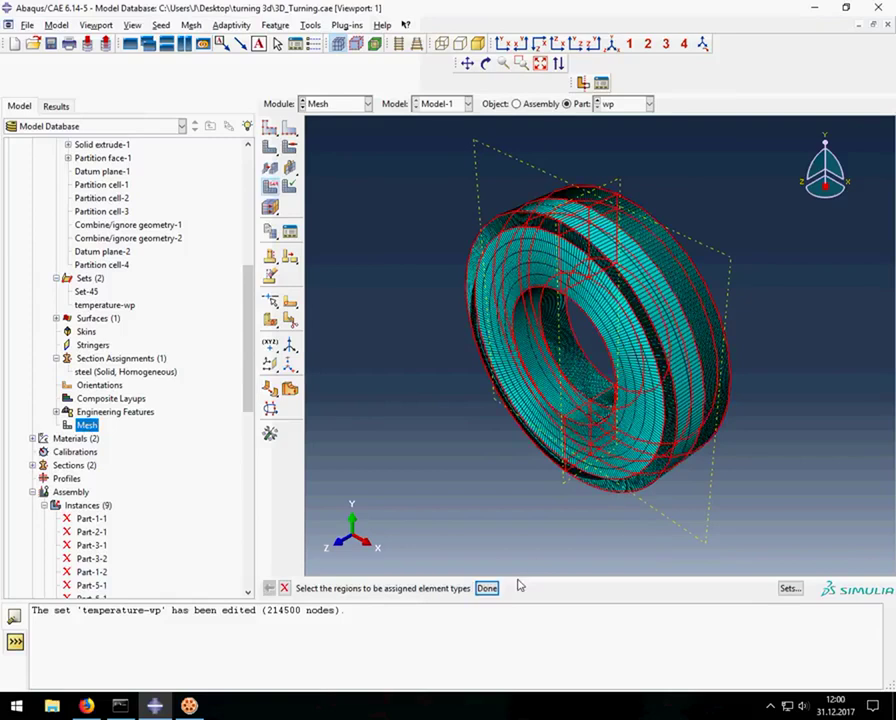
pyautogui.click(486, 588)
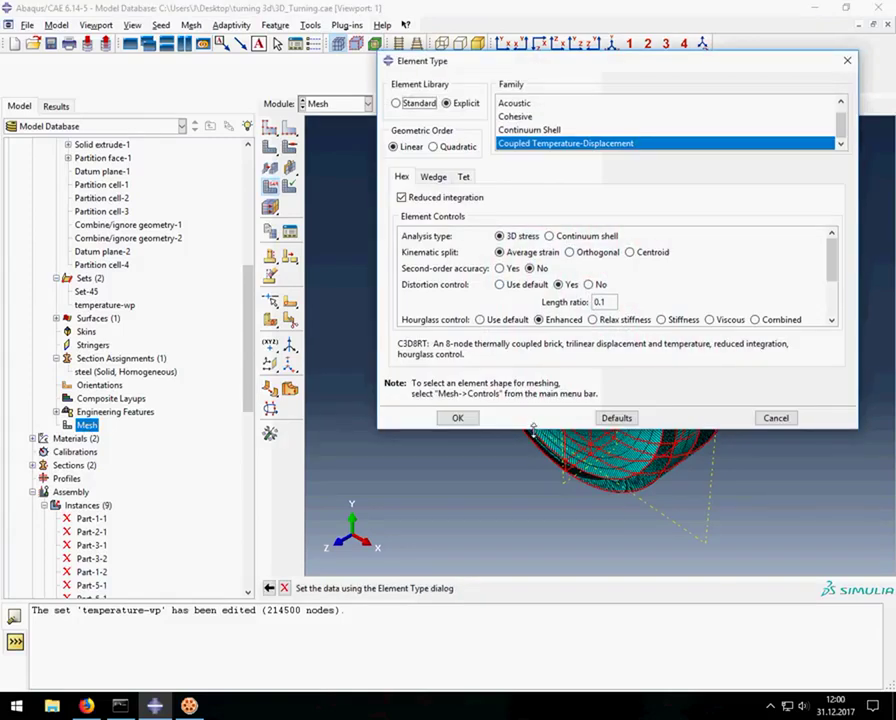
pyautogui.moveTo(533, 428); pyautogui.dragTo(541, 540)
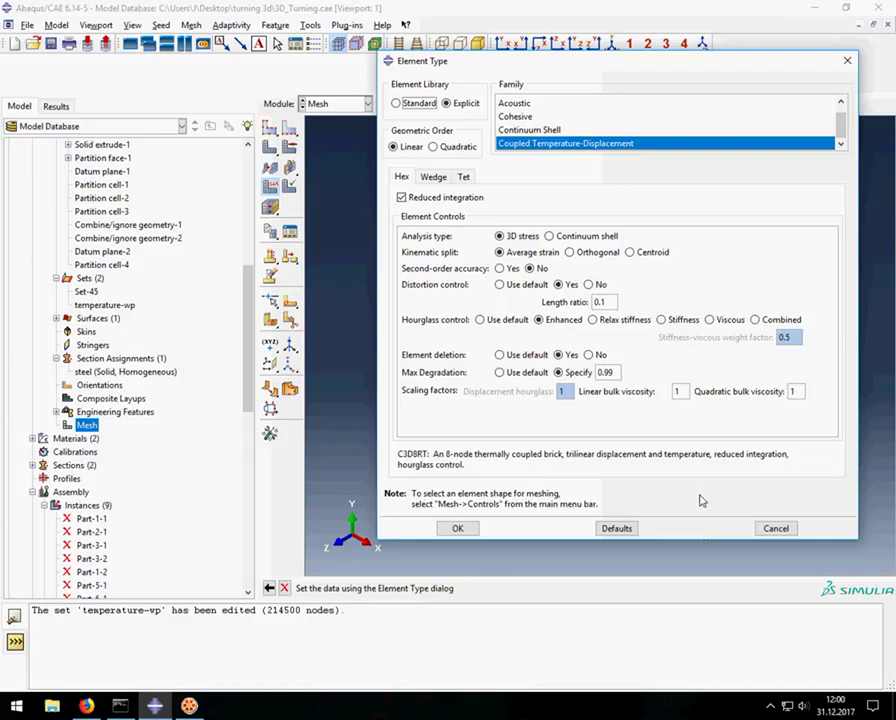
pyautogui.click(458, 528)
pyautogui.scroll(-2, 90, 366)
pyautogui.scroll(-2, 60, 330)
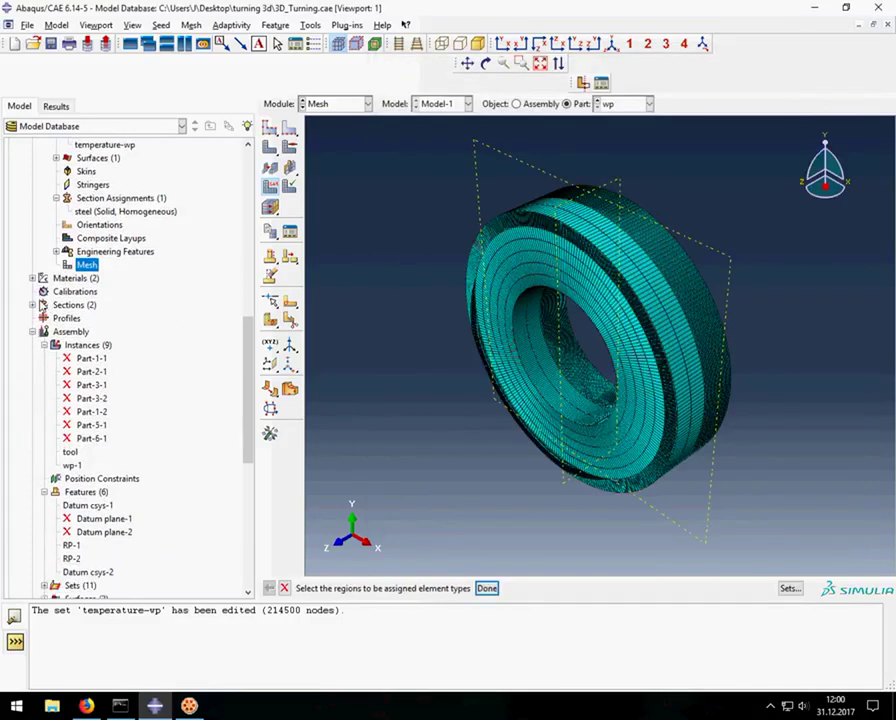
pyautogui.click(32, 279)
pyautogui.doubleClick(82, 291)
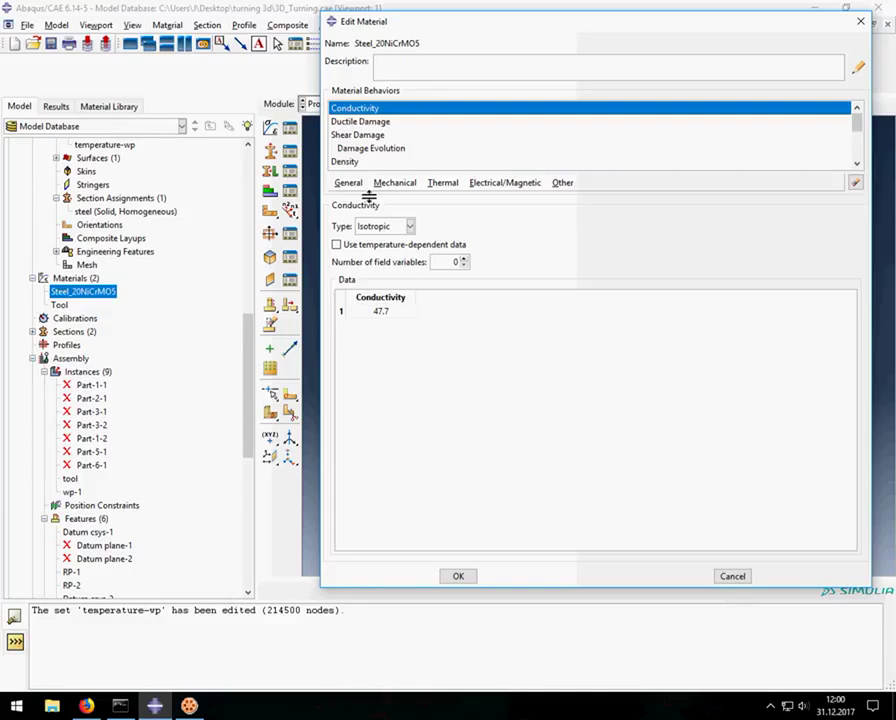
pyautogui.moveTo(368, 196); pyautogui.dragTo(380, 353)
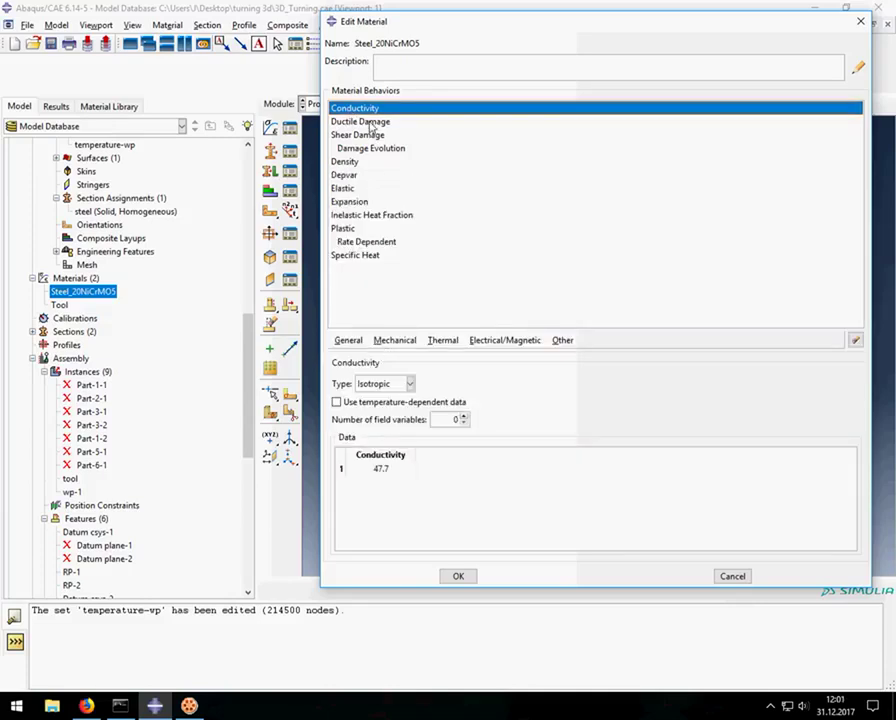
pyautogui.click(370, 123)
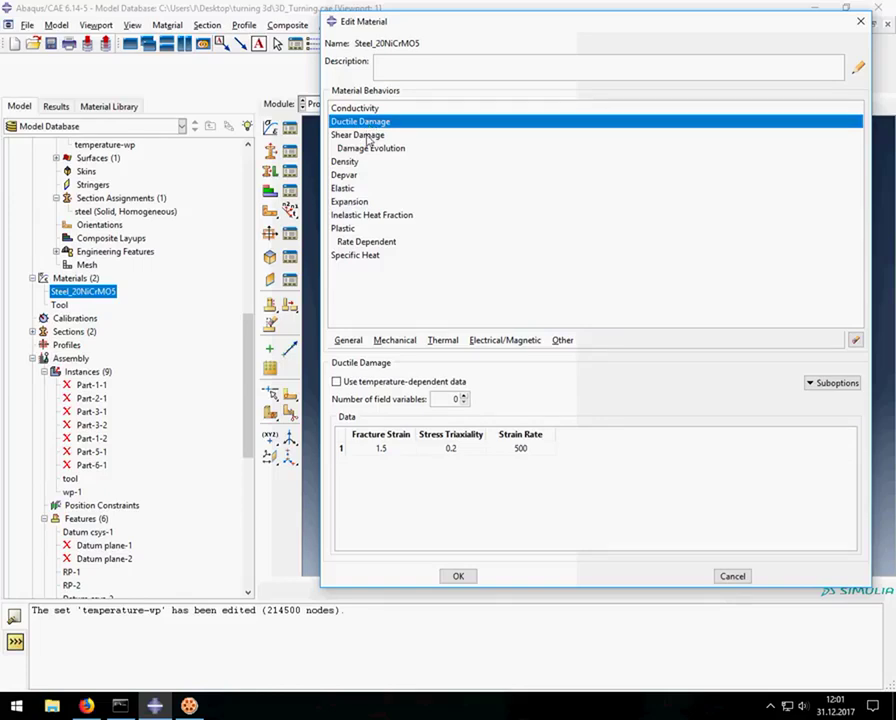
pyautogui.click(368, 136)
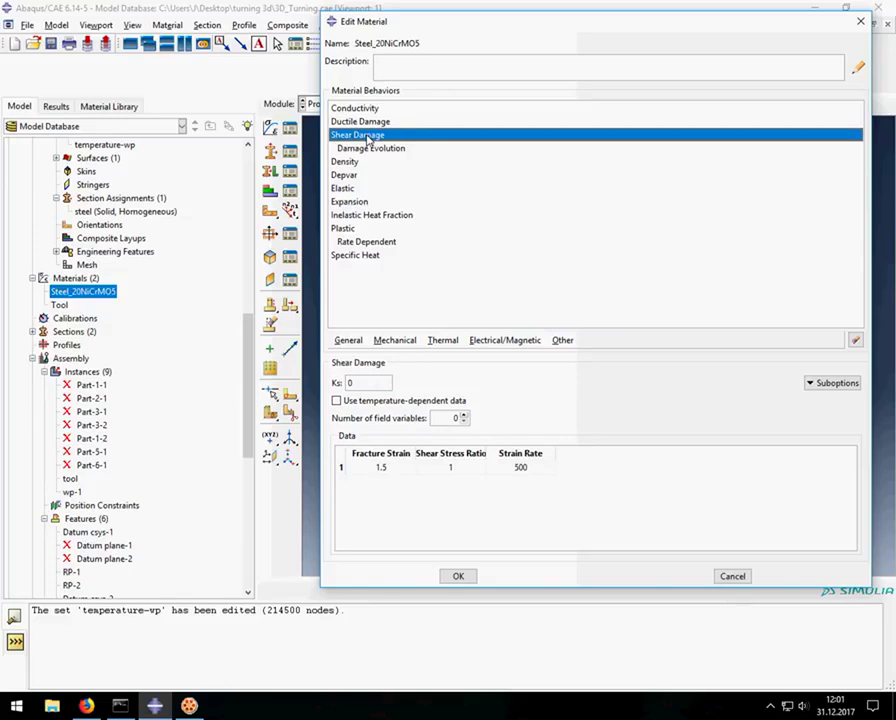
pyautogui.click(369, 151)
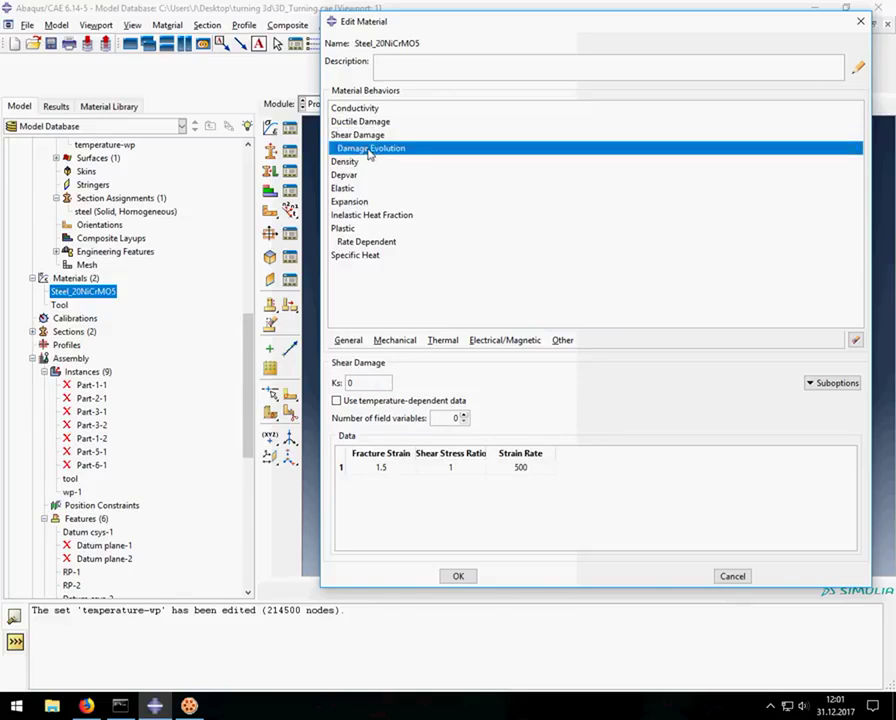
pyautogui.click(369, 151)
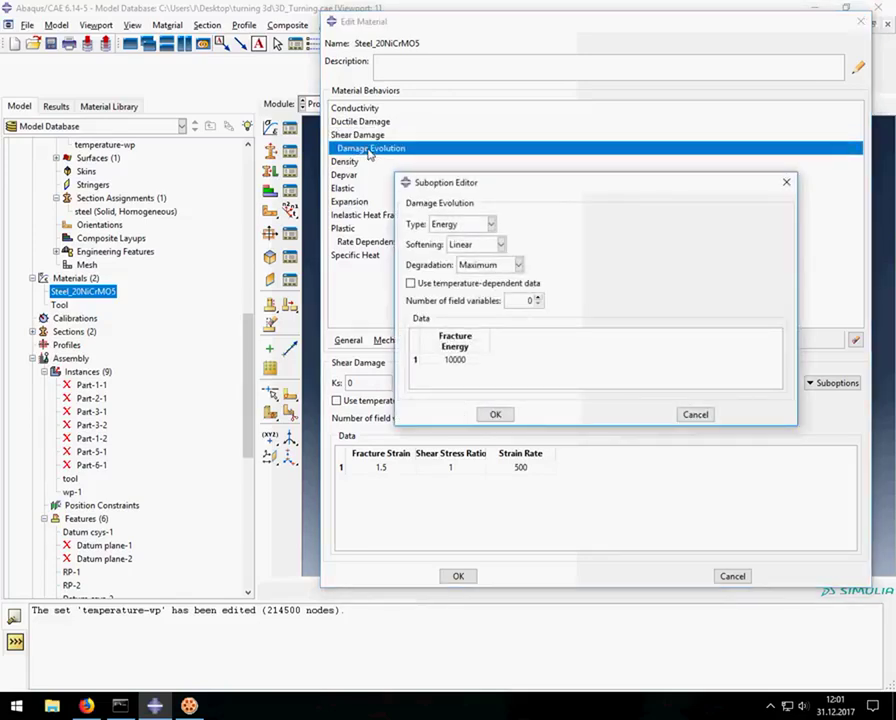
pyautogui.click(505, 417)
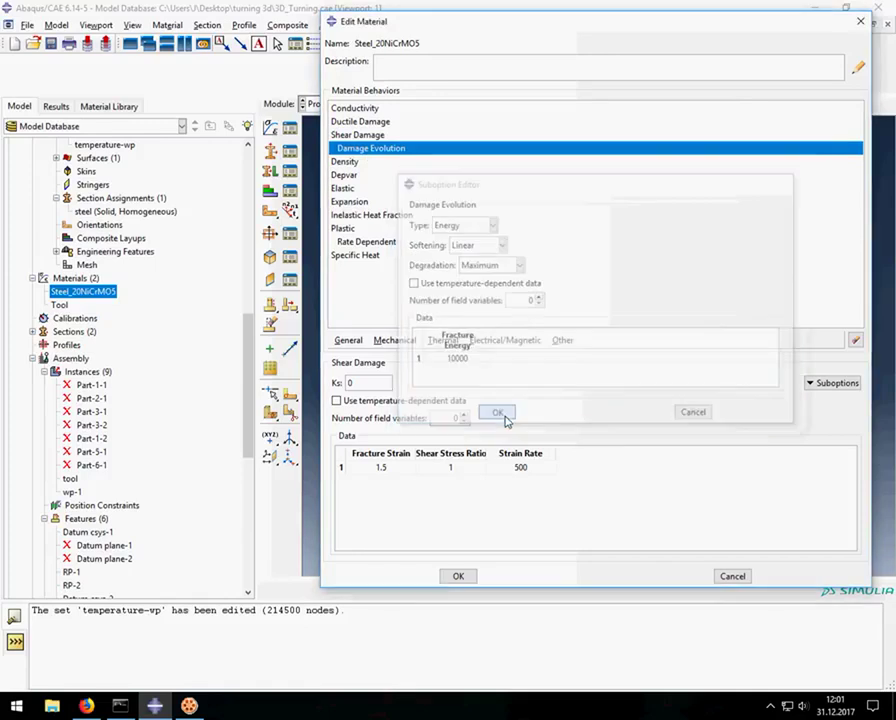
pyautogui.click(352, 163)
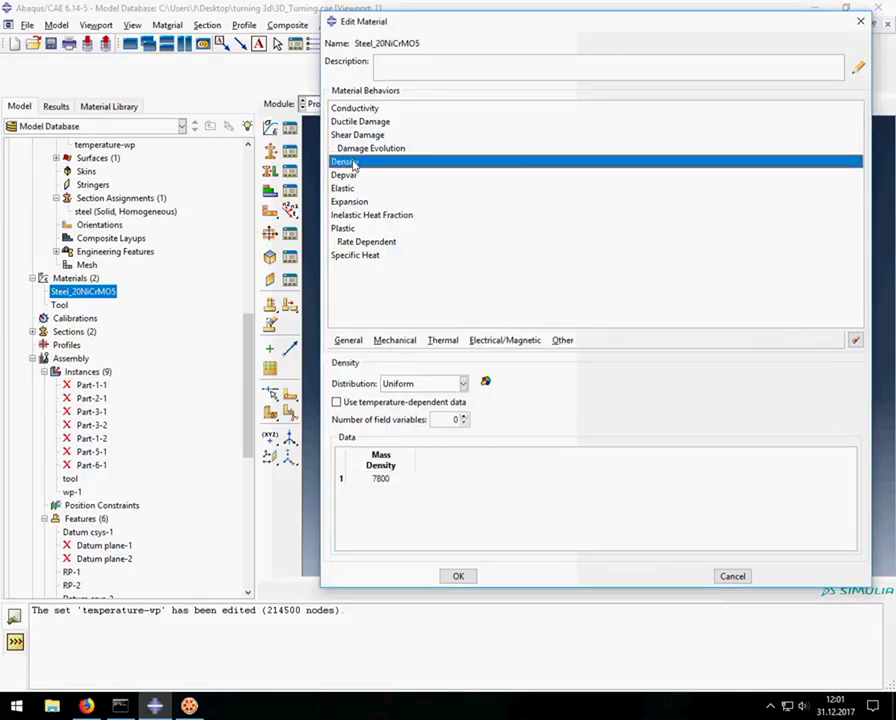
pyautogui.click(352, 176)
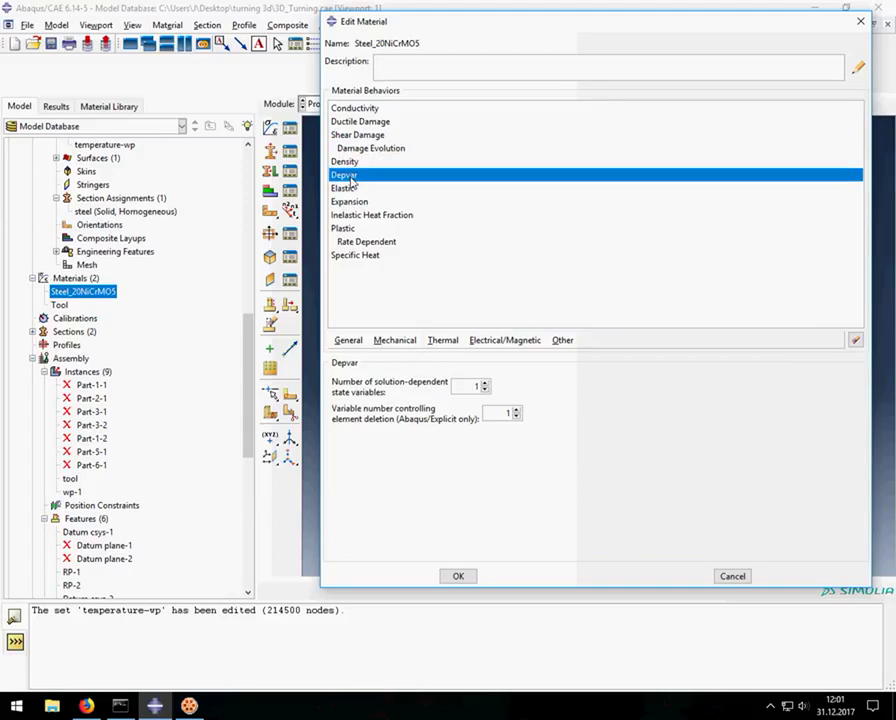
pyautogui.click(349, 190)
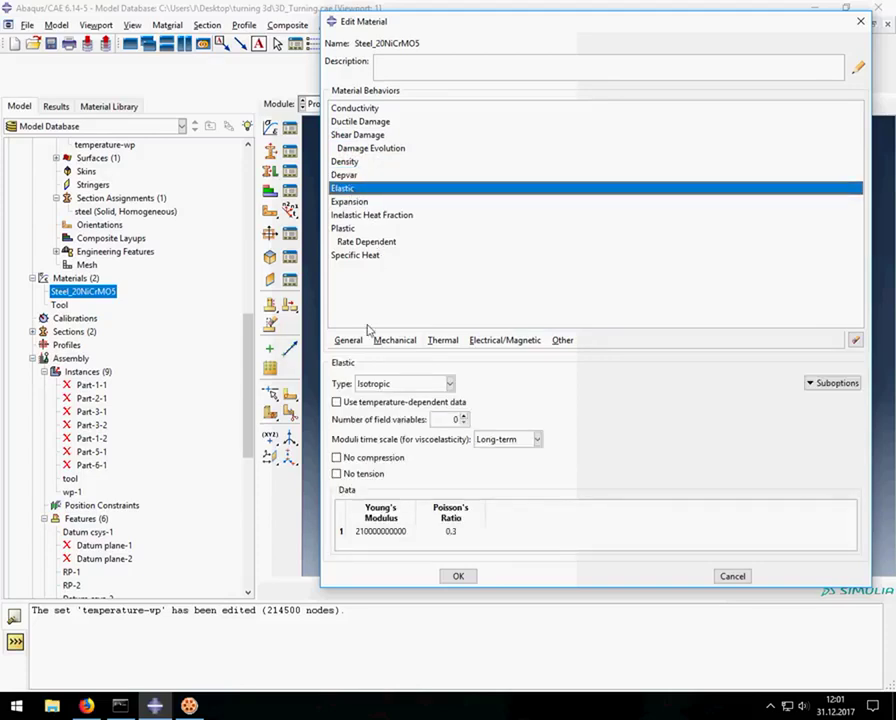
pyautogui.moveTo(358, 352); pyautogui.dragTo(357, 307)
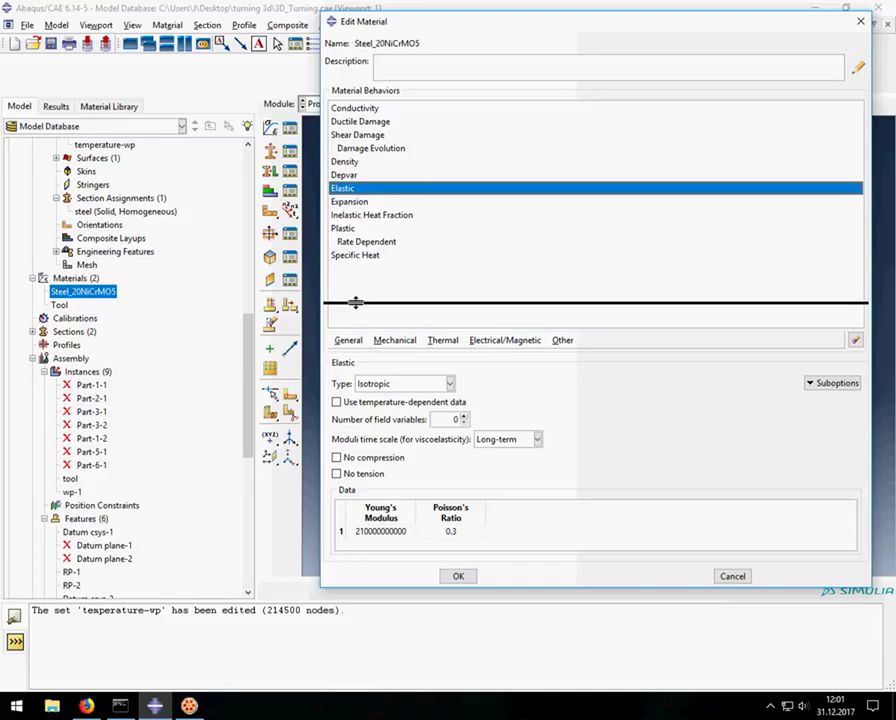
pyautogui.click(349, 203)
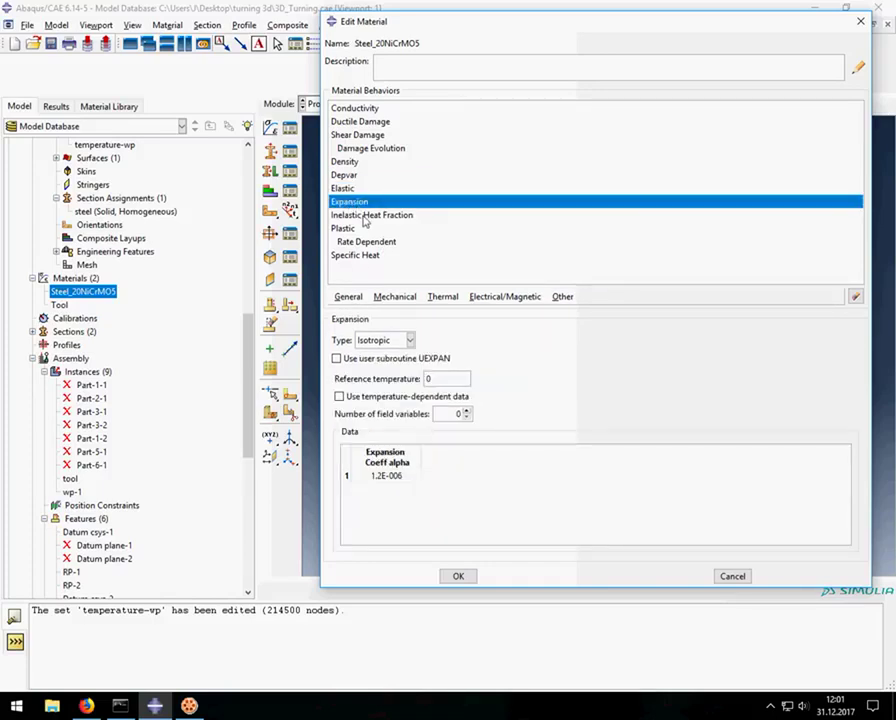
pyautogui.click(366, 220)
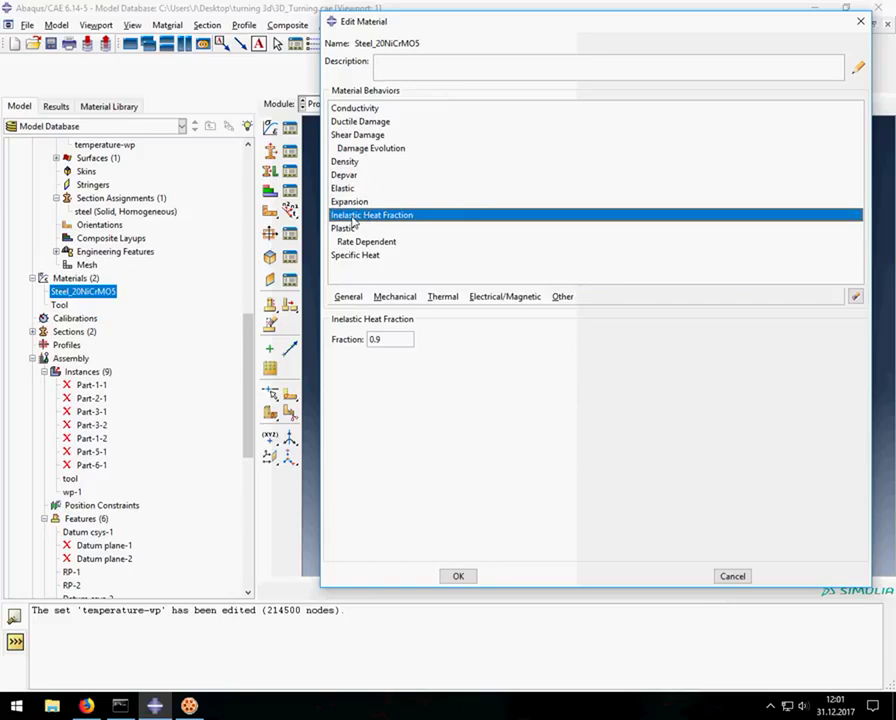
pyautogui.click(350, 230)
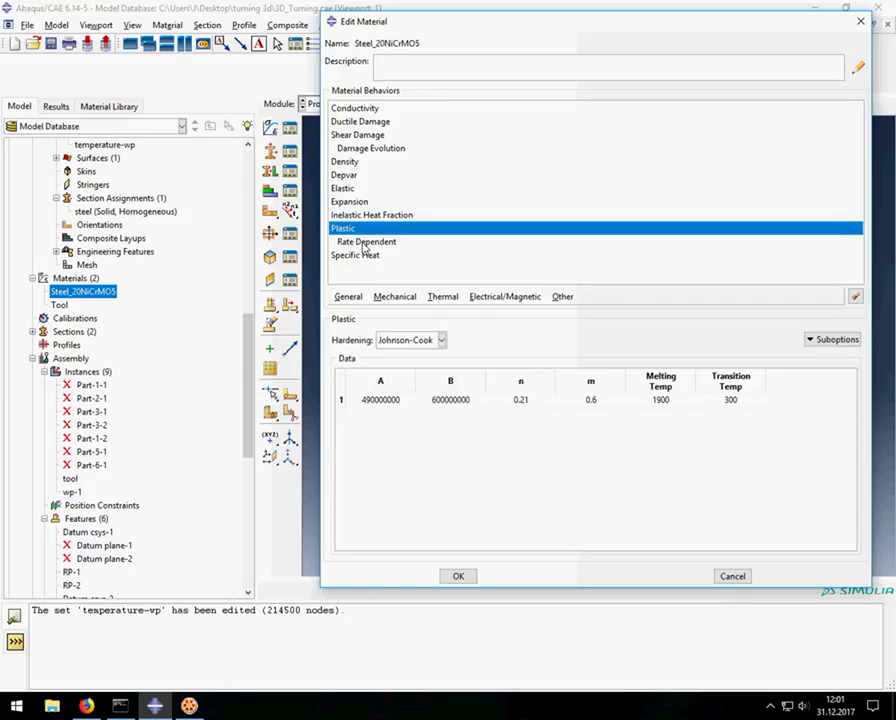
pyautogui.doubleClick(362, 241)
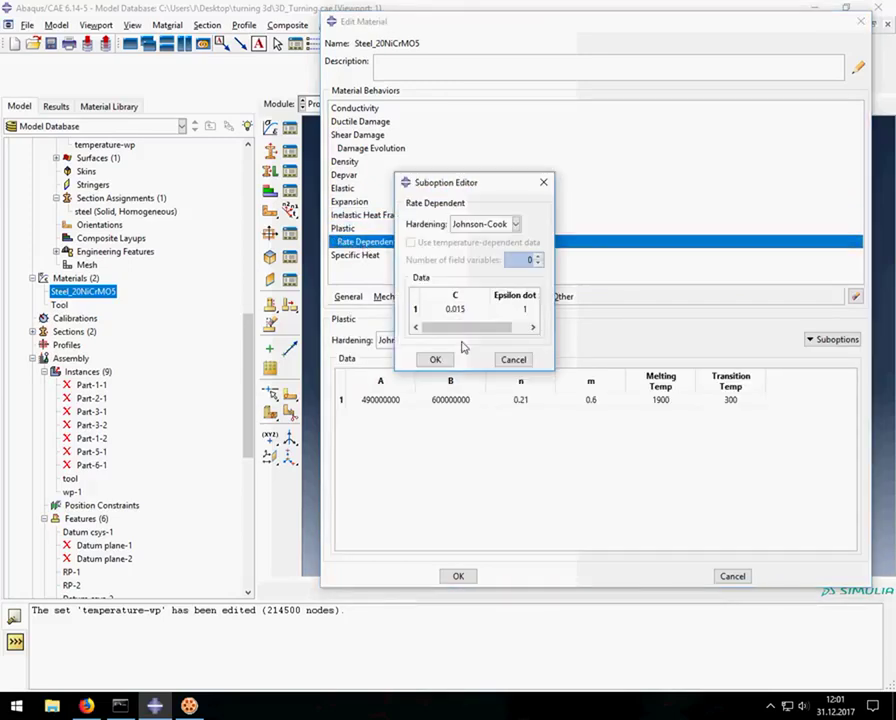
pyautogui.click(436, 359)
pyautogui.click(372, 257)
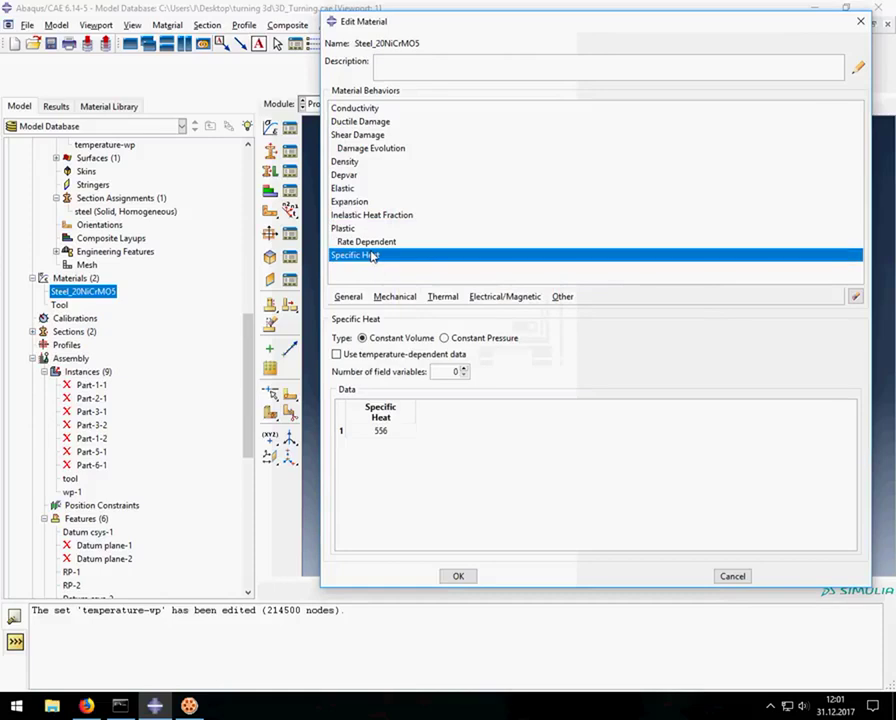
pyautogui.click(458, 576)
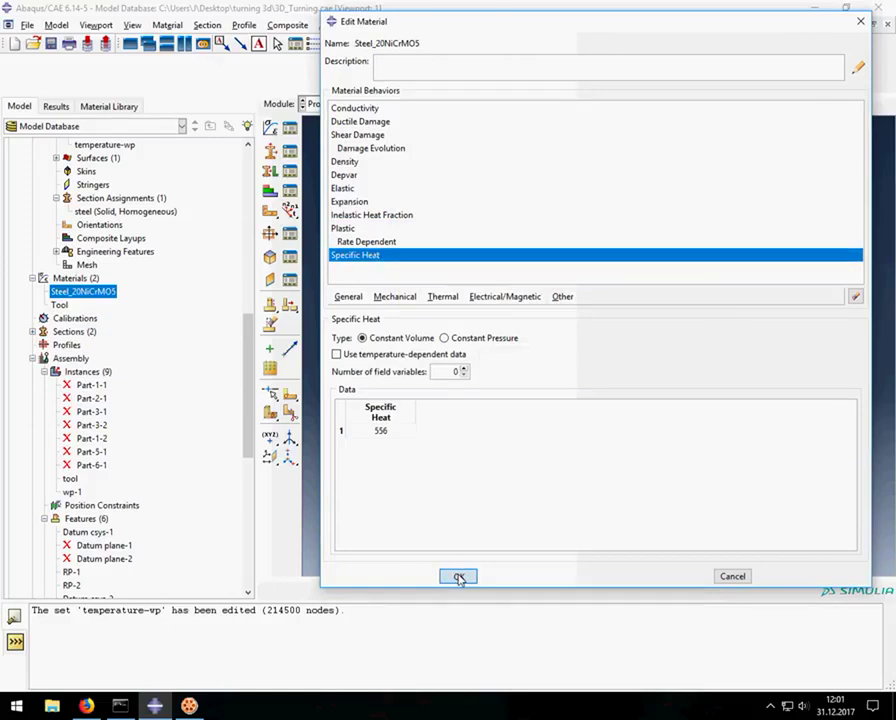
pyautogui.doubleClick(60, 305)
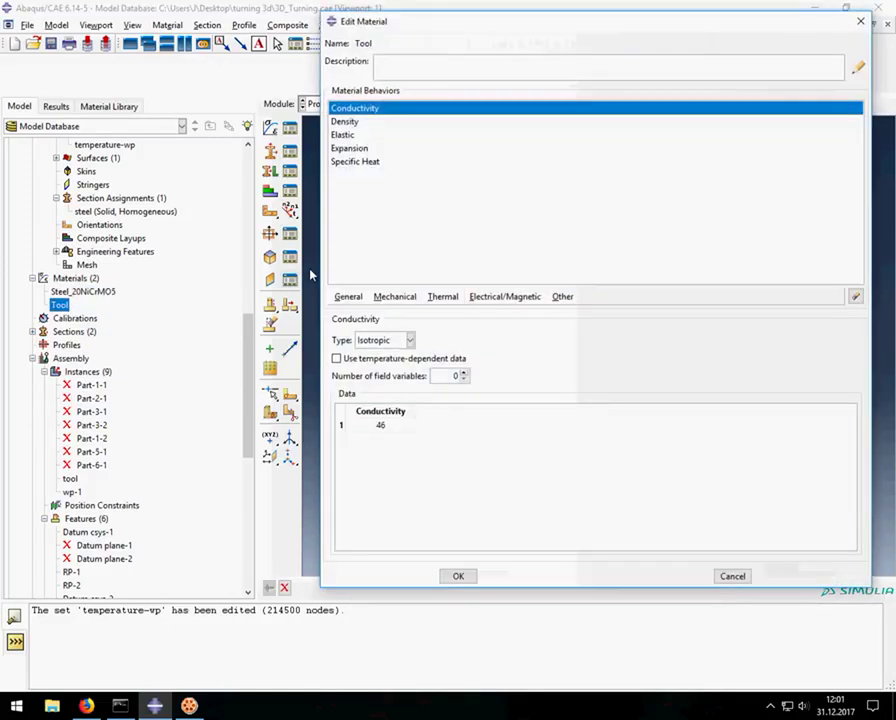
pyautogui.click(344, 124)
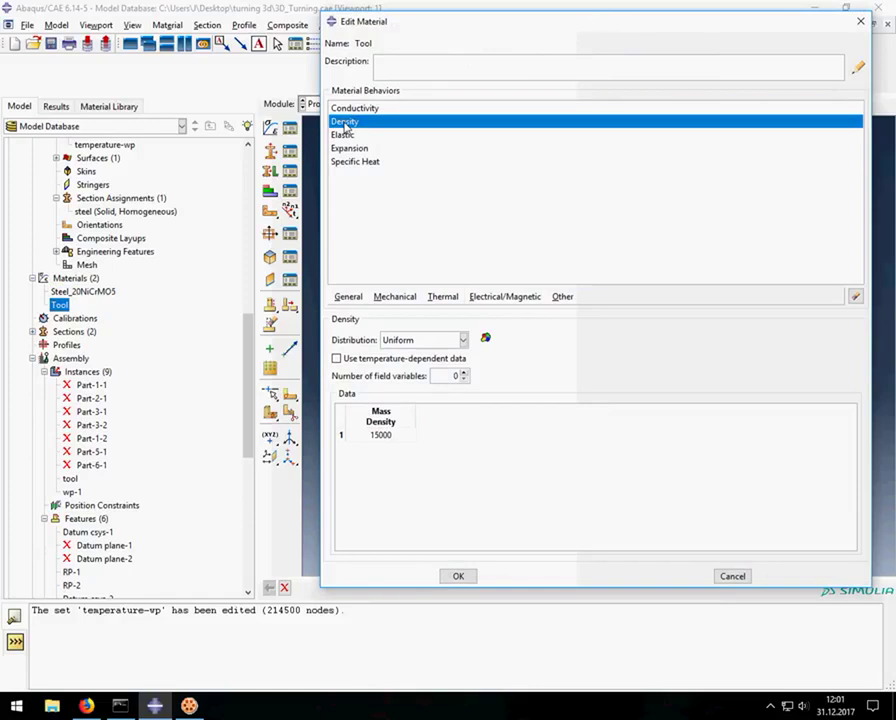
pyautogui.click(347, 135)
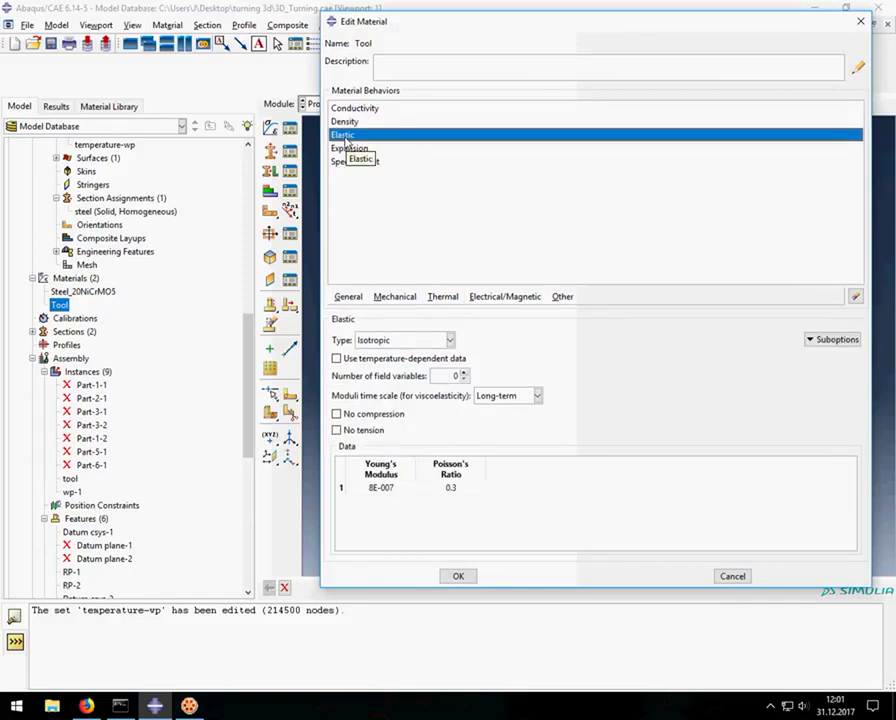
pyautogui.click(356, 150)
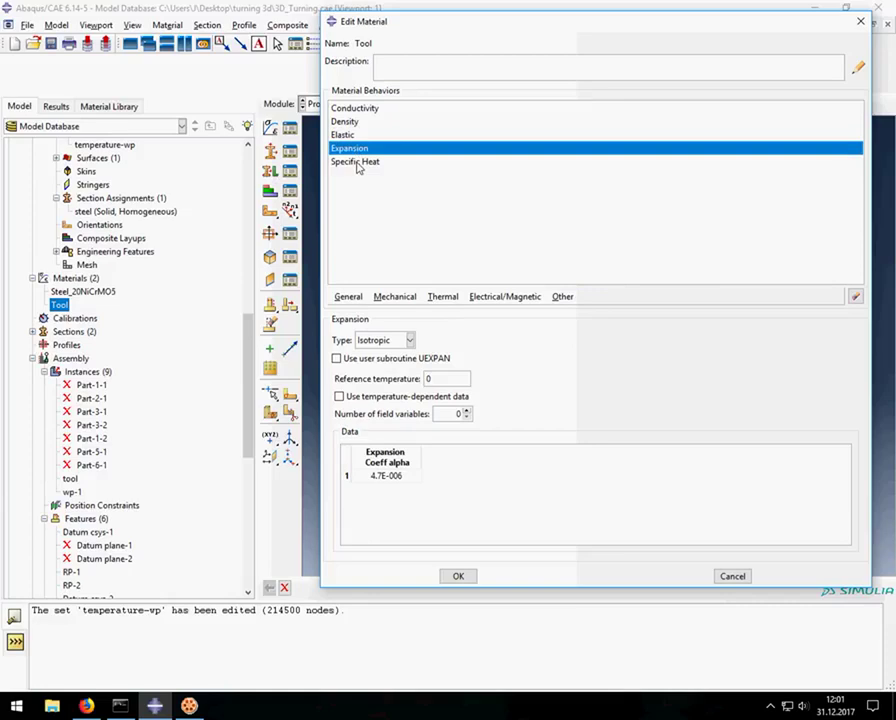
pyautogui.click(358, 164)
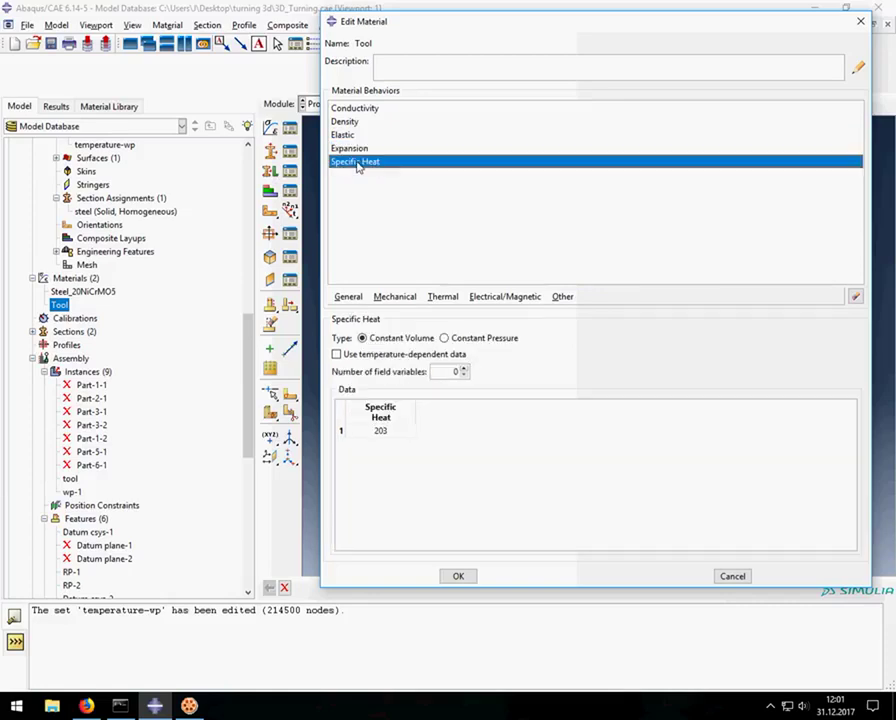
pyautogui.click(460, 577)
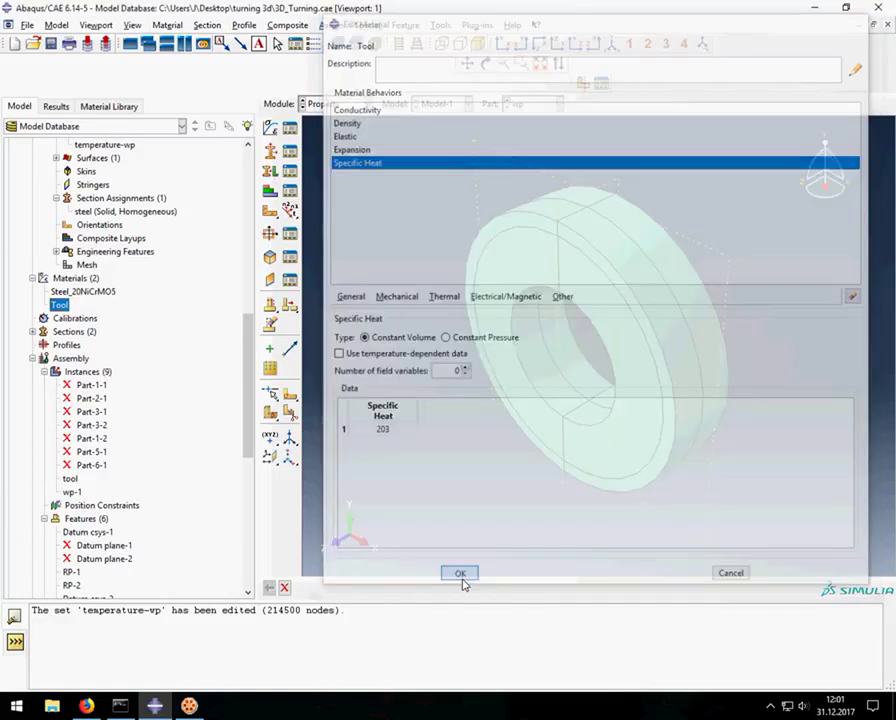
pyautogui.click(33, 331)
pyautogui.doubleClick(60, 346)
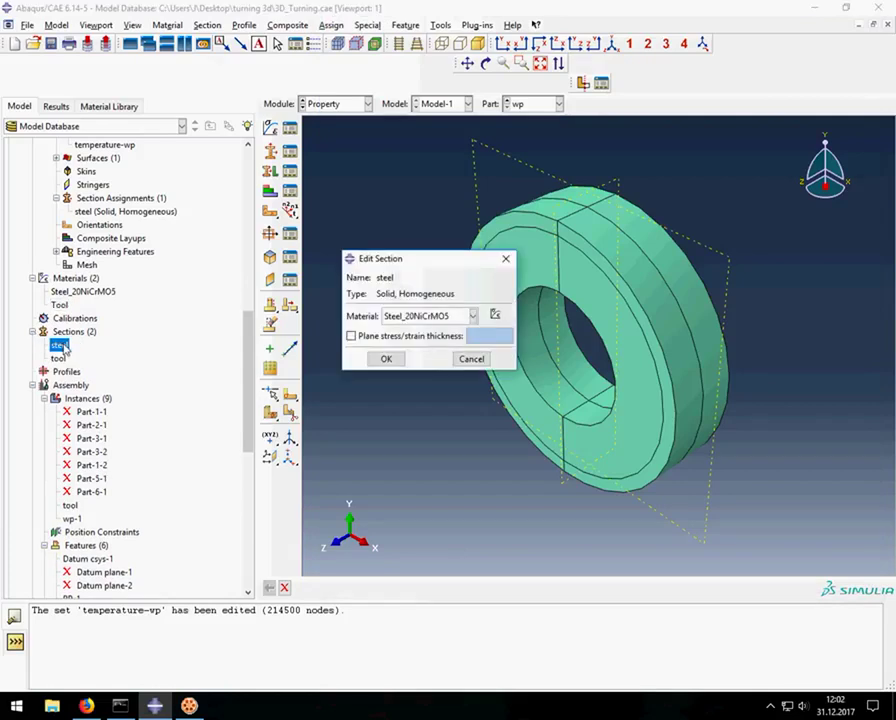
pyautogui.click(388, 360)
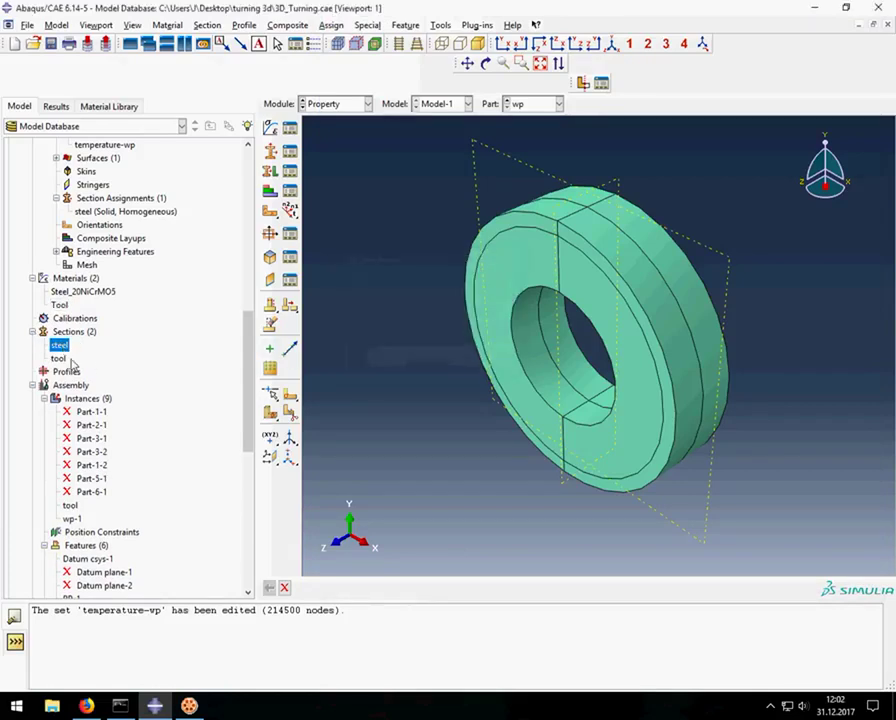
pyautogui.doubleClick(60, 358)
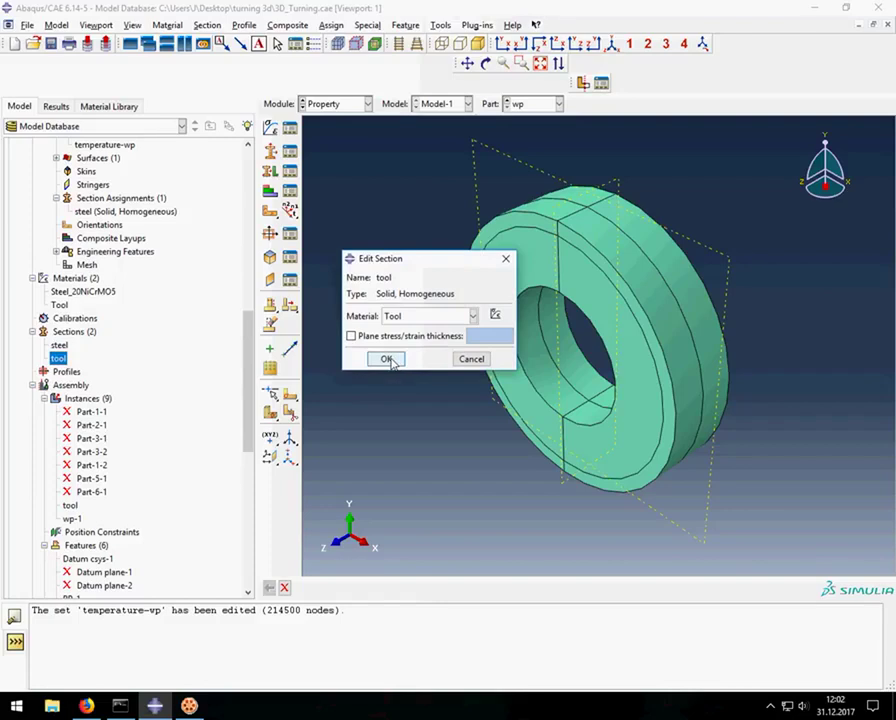
pyautogui.click(386, 358)
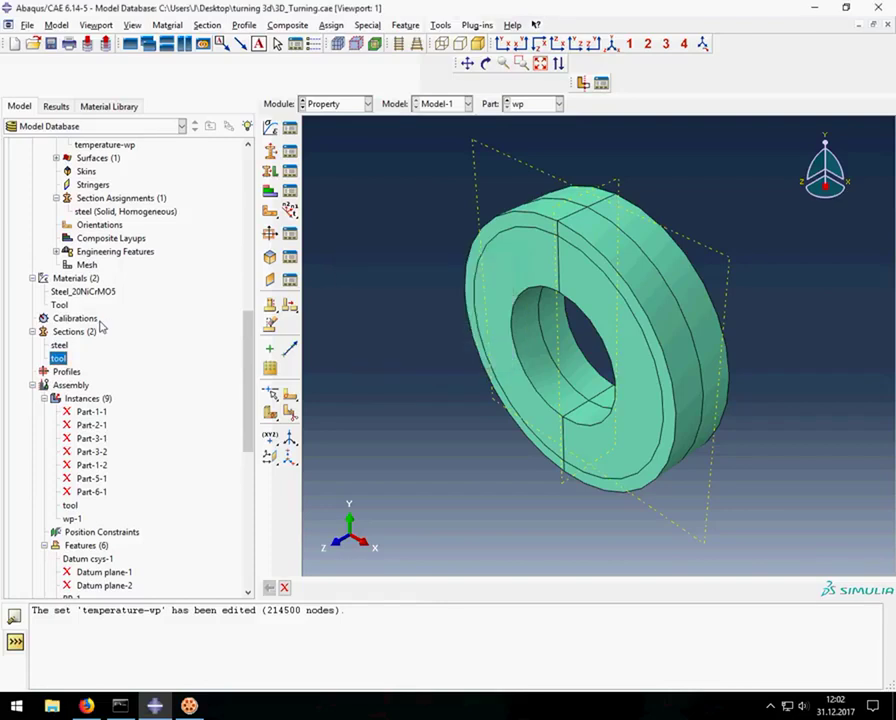
# - Display the assembly and orbit and pan to view the tool against the ring
pyautogui.click(70, 386)
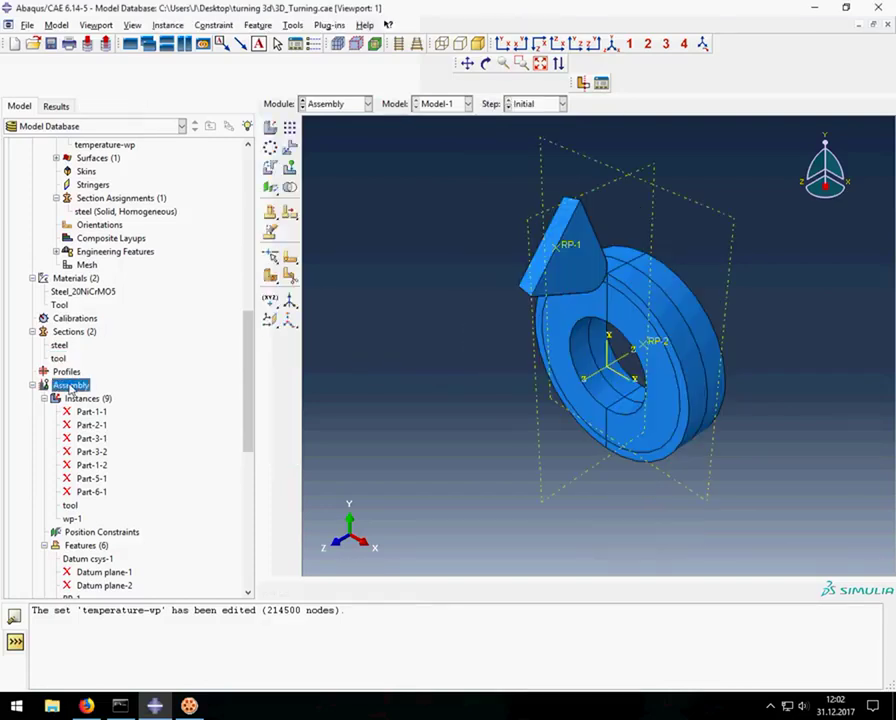
pyautogui.click(486, 63)
pyautogui.moveTo(568, 424)
pyautogui.mouseDown()
pyautogui.moveTo(518, 204)
pyautogui.moveTo(577, 386)
pyautogui.moveTo(426, 243)
pyautogui.moveTo(545, 320)
pyautogui.mouseUp()
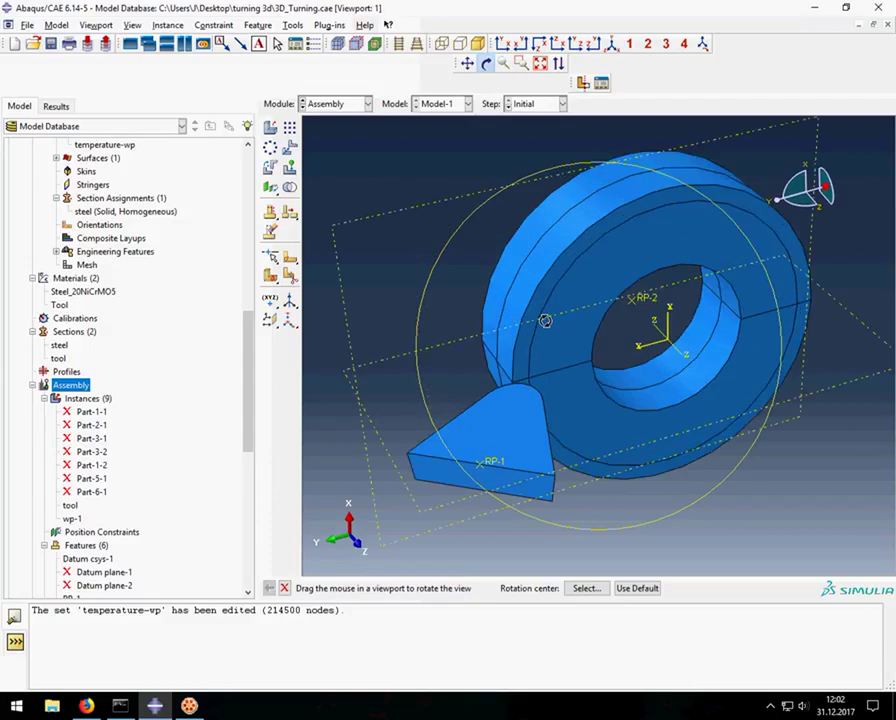
pyautogui.moveTo(257, 346); pyautogui.dragTo(197, 346)
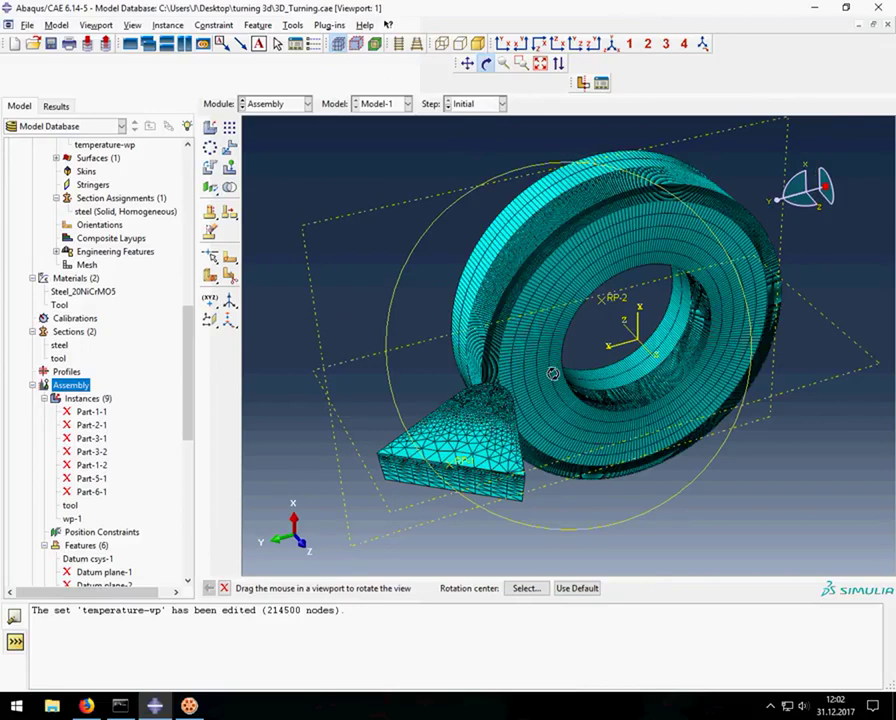
pyautogui.moveTo(560, 394)
pyautogui.mouseDown()
pyautogui.moveTo(580, 410)
pyautogui.moveTo(573, 398)
pyautogui.mouseUp()
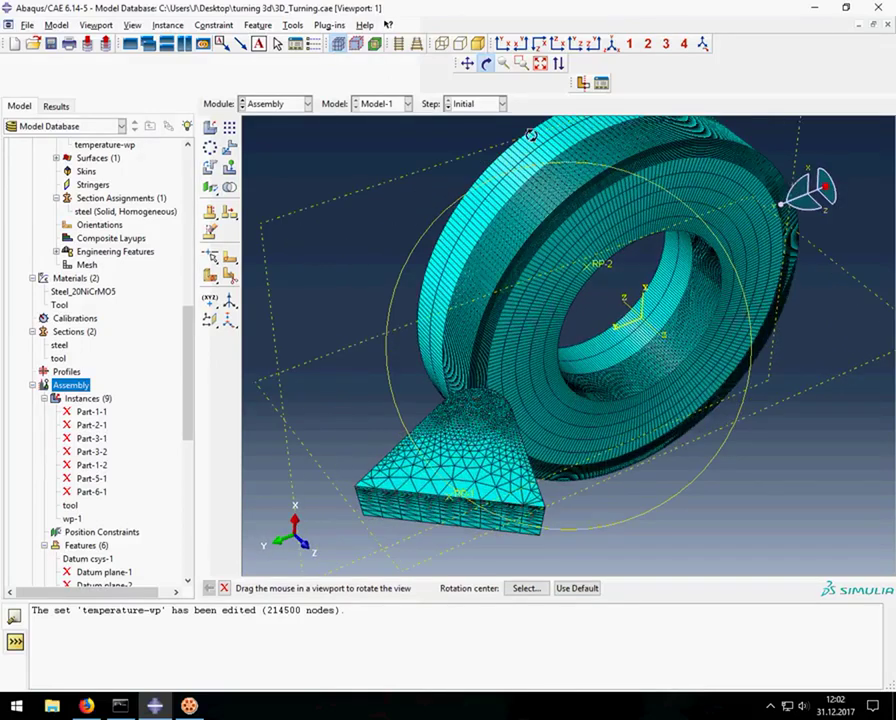
pyautogui.click(467, 63)
pyautogui.moveTo(540, 274)
pyautogui.mouseDown()
pyautogui.moveTo(527, 320)
pyautogui.moveTo(528, 308)
pyautogui.mouseUp()
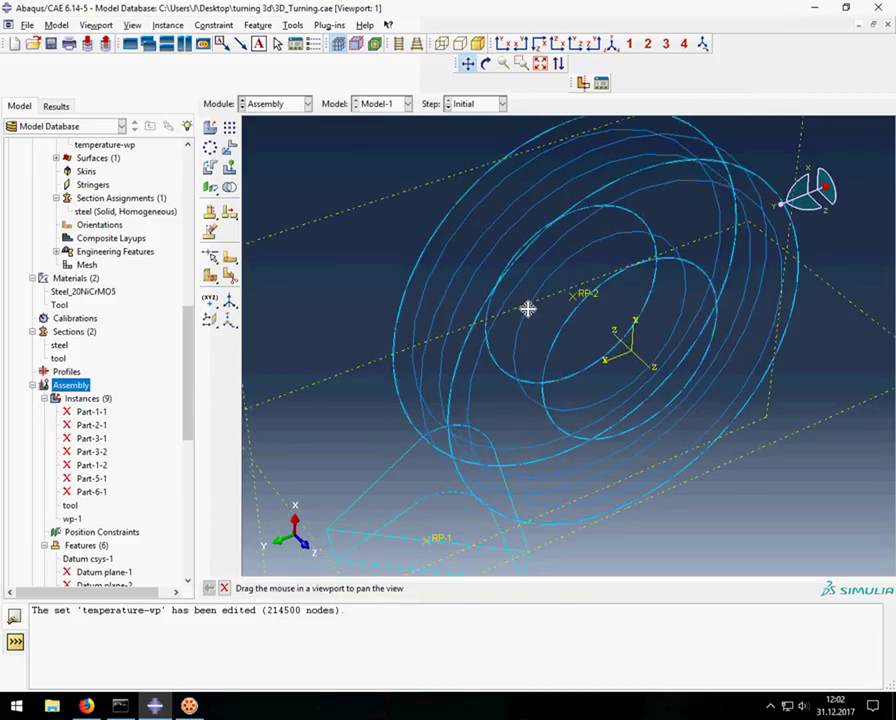
pyautogui.click(468, 64)
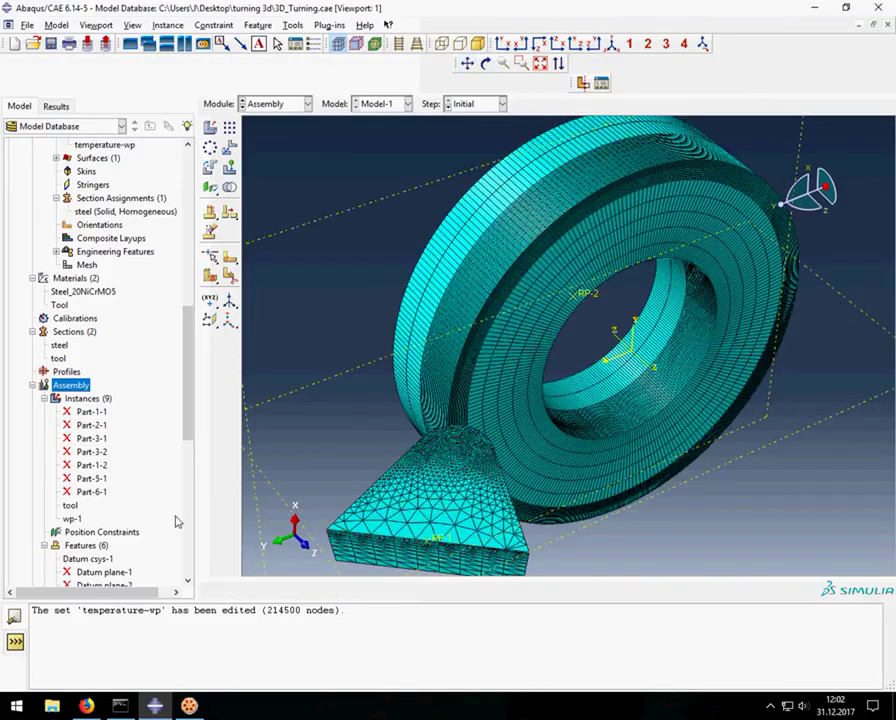
# - Highlight the tool instance, wp-1 ring instance, and reference points RP-1 and RP-2
pyautogui.click(70, 506)
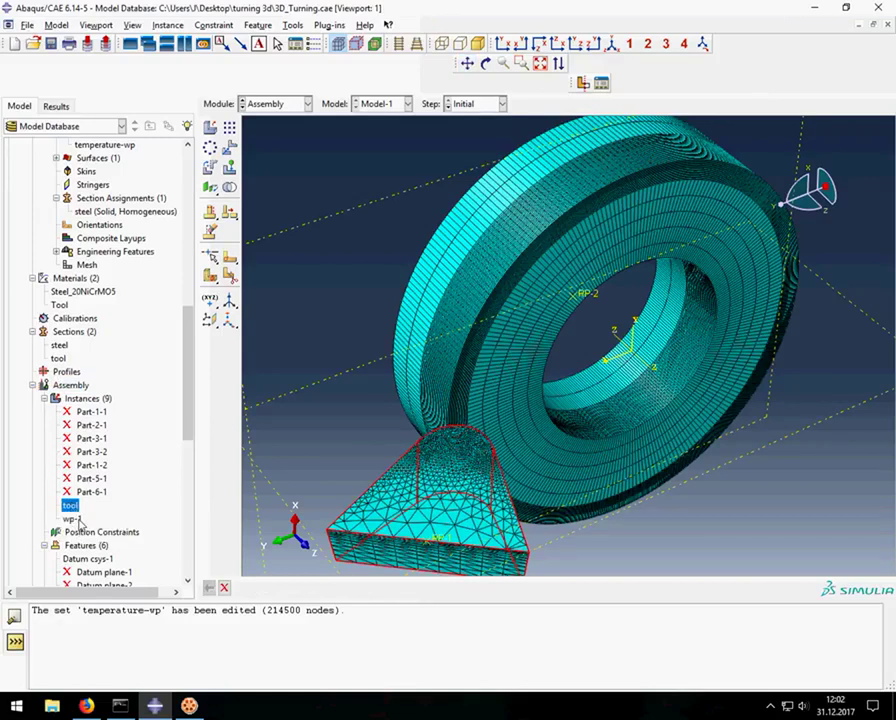
pyautogui.click(72, 519)
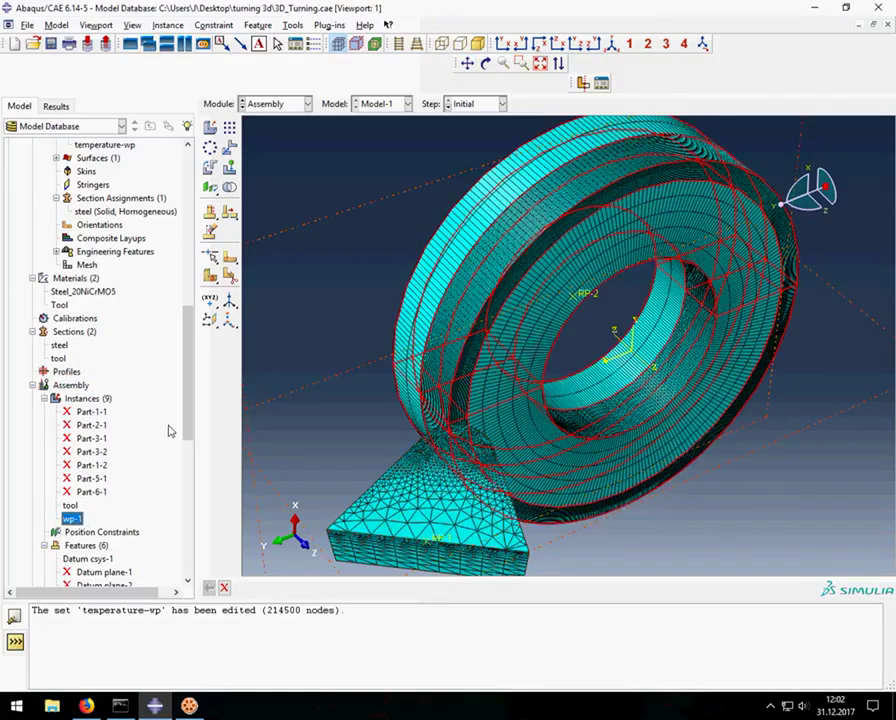
pyautogui.scroll(-1, 169, 432)
pyautogui.scroll(-6, 166, 434)
pyautogui.scroll(-1, 163, 436)
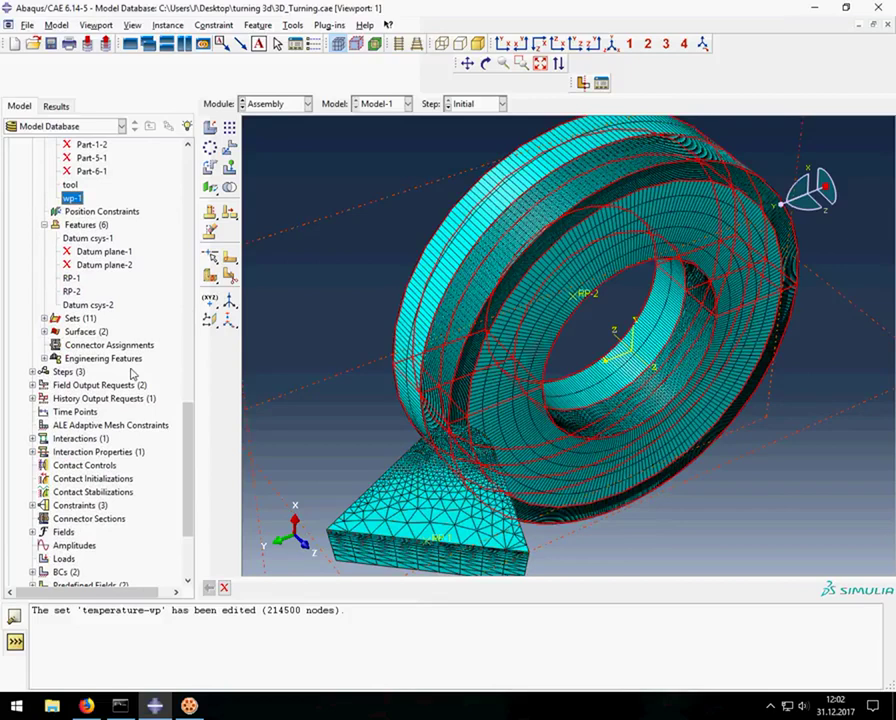
pyautogui.click(72, 278)
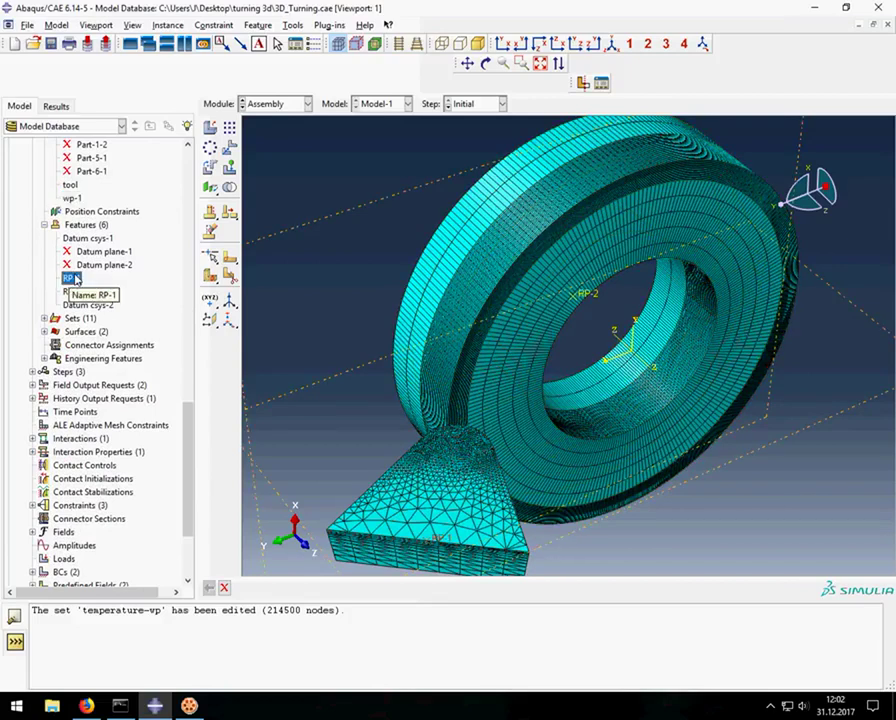
pyautogui.click(71, 291)
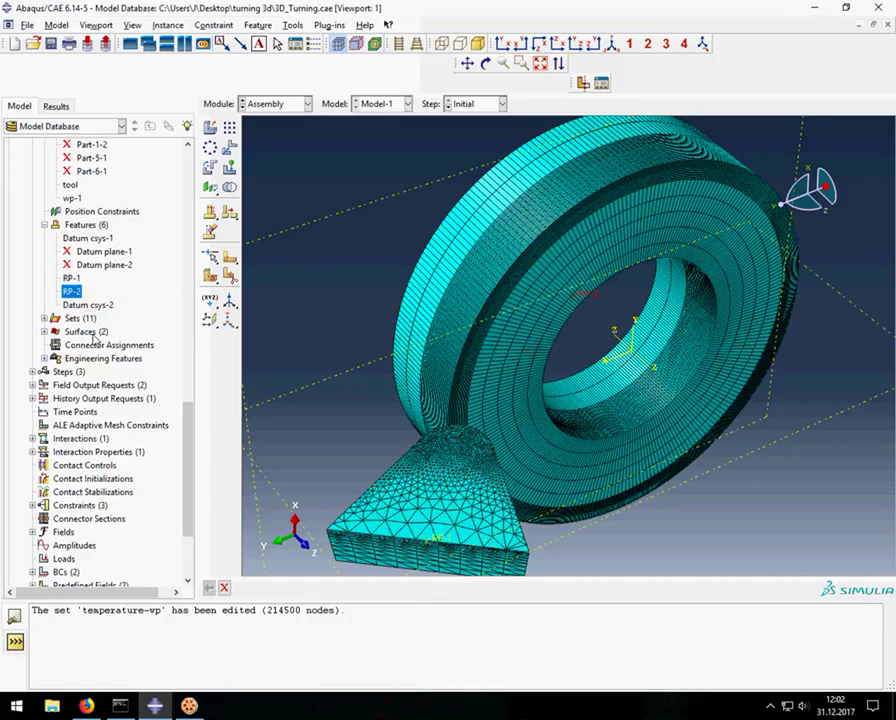
# - Review the settings of the accelerate and cutting steps
pyautogui.click(32, 371)
pyautogui.doubleClick(80, 398)
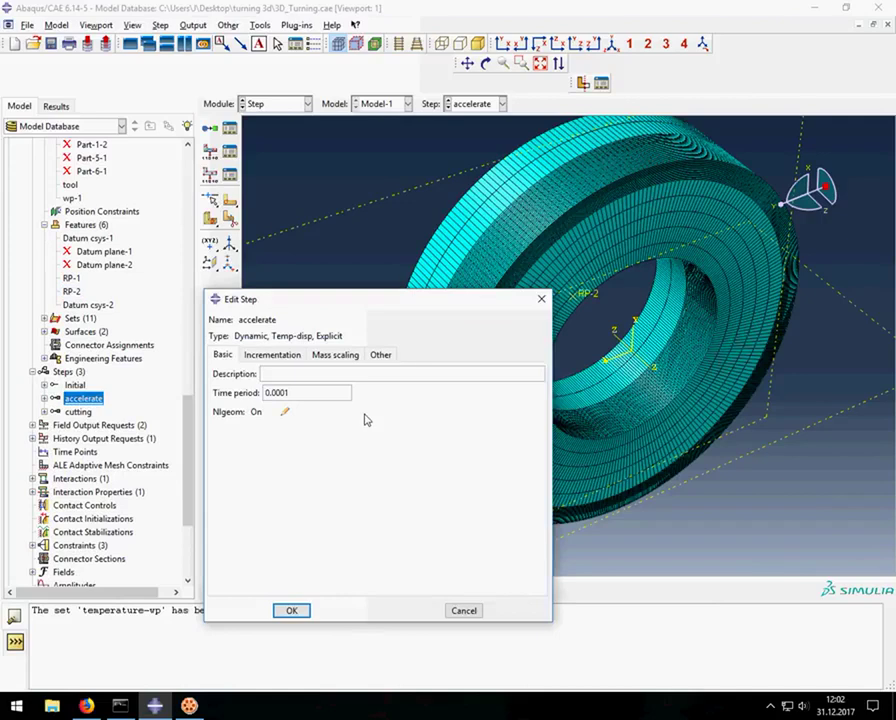
pyautogui.click(291, 611)
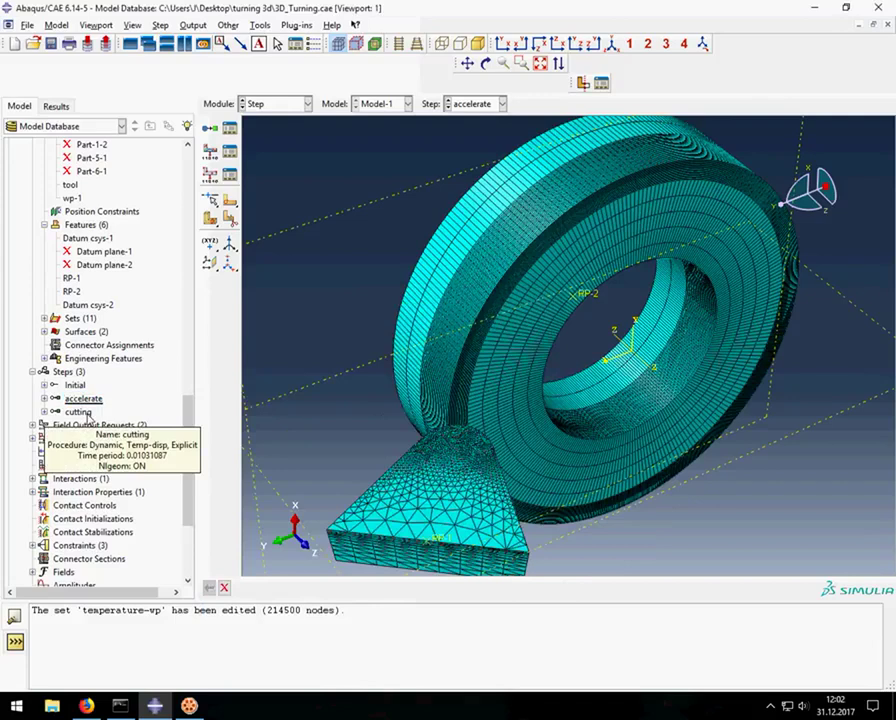
pyautogui.doubleClick(78, 412)
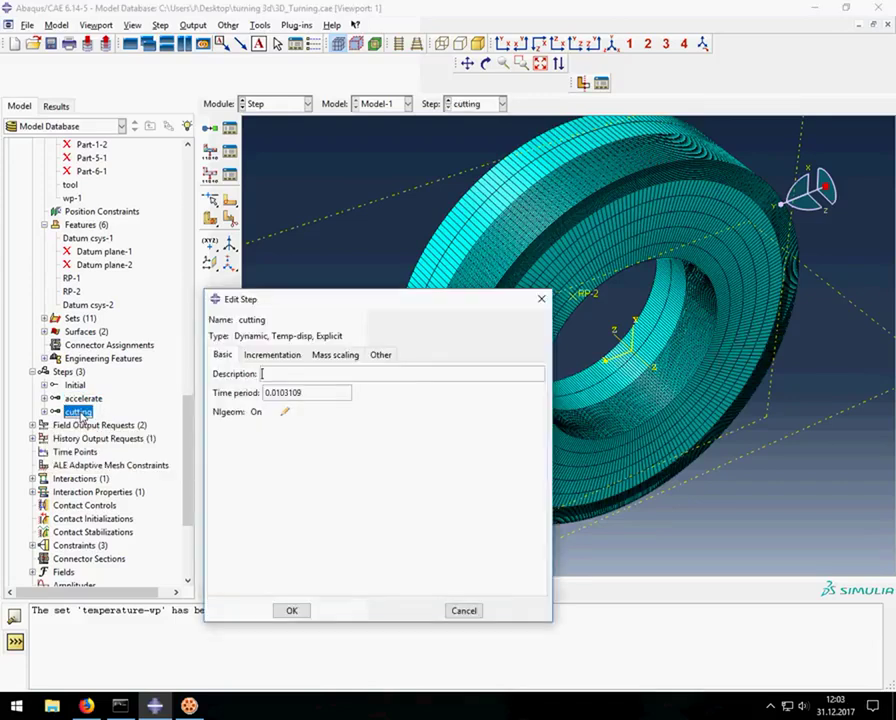
pyautogui.click(293, 612)
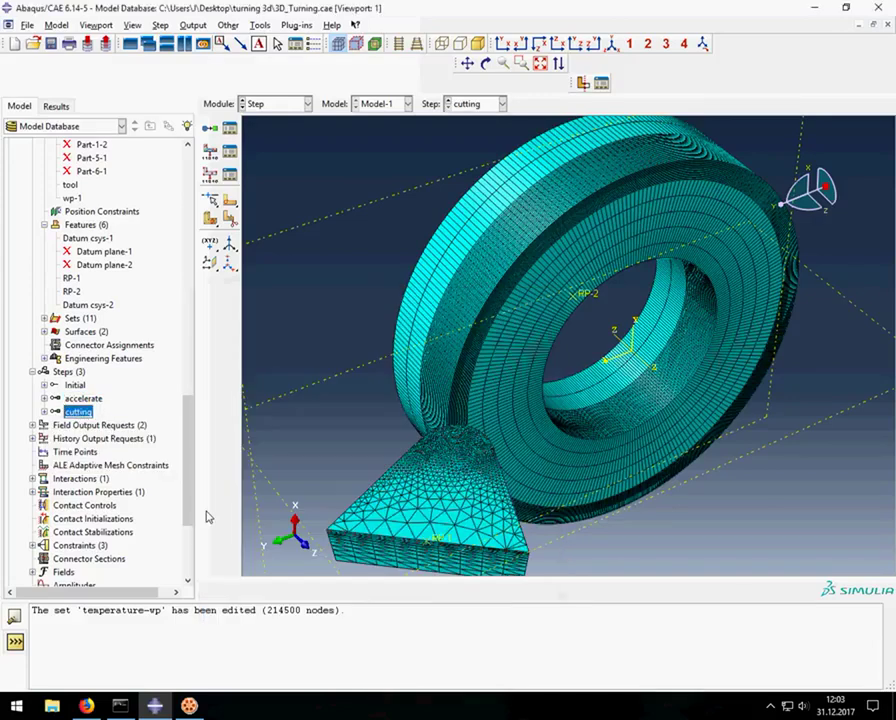
# - Compare F-Output-1 (100 intervals) with F-Output-2 (300 intervals), then reopen F-Output-1
pyautogui.click(33, 425)
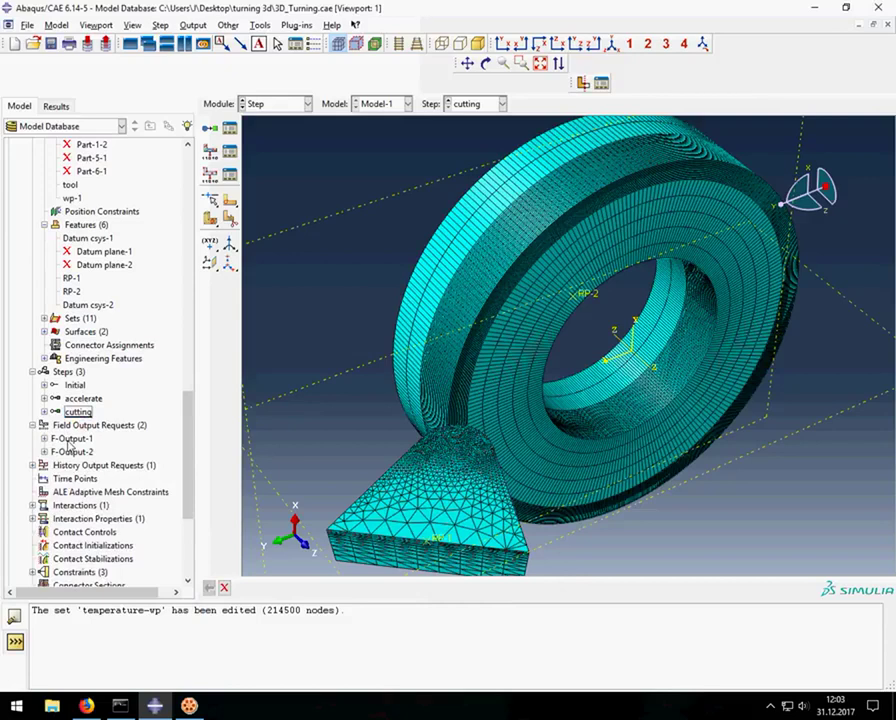
pyautogui.doubleClick(70, 439)
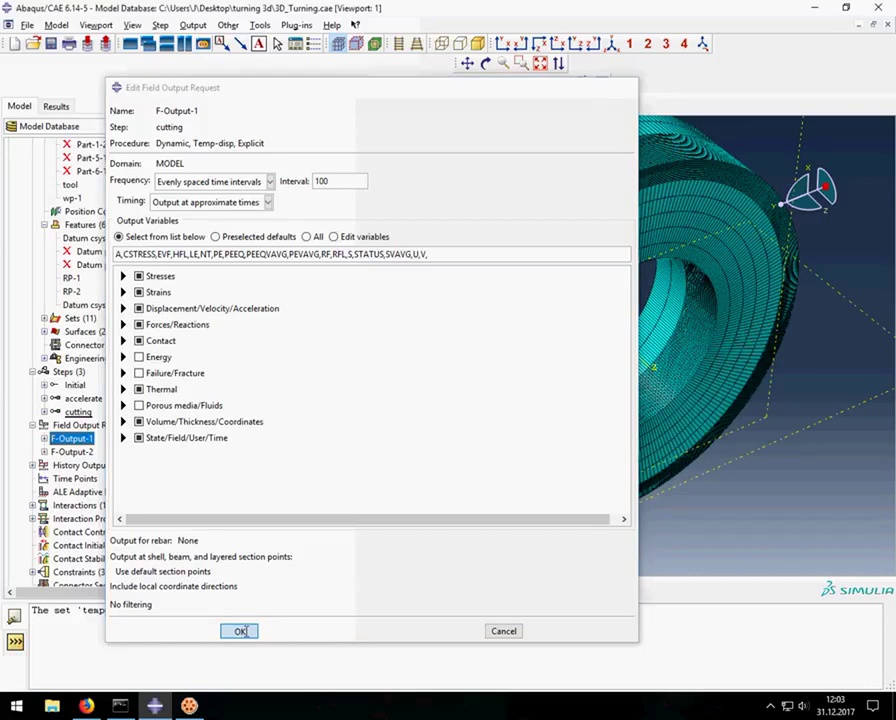
pyautogui.click(240, 631)
pyautogui.doubleClick(67, 452)
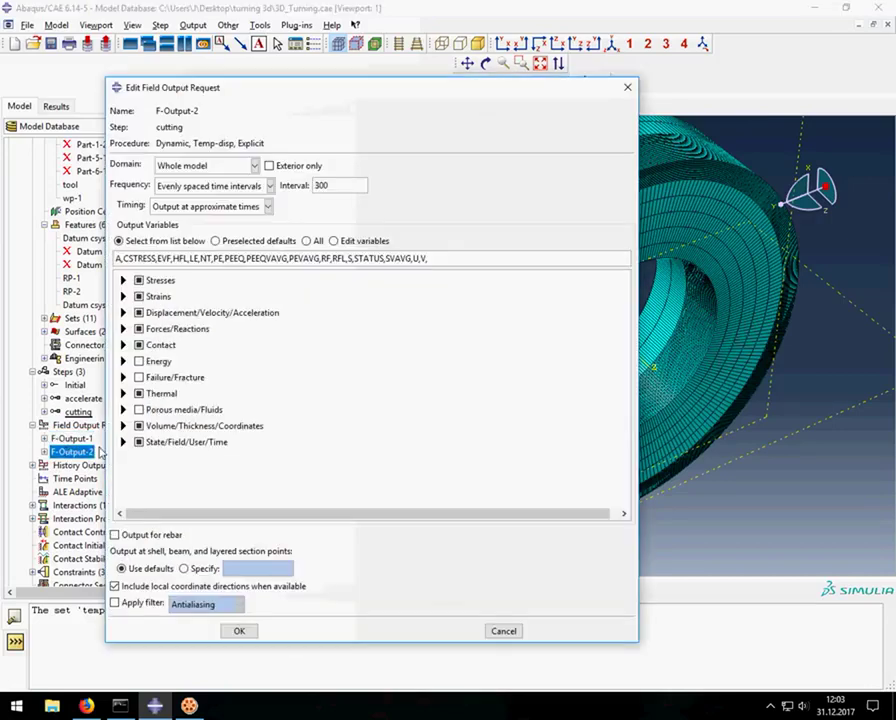
pyautogui.click(240, 631)
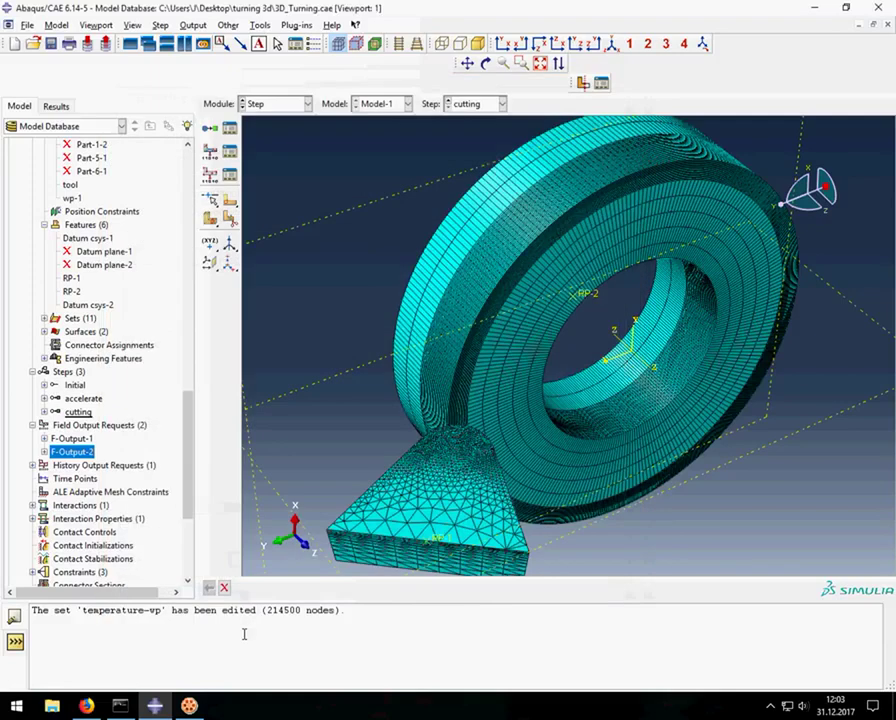
pyautogui.doubleClick(72, 439)
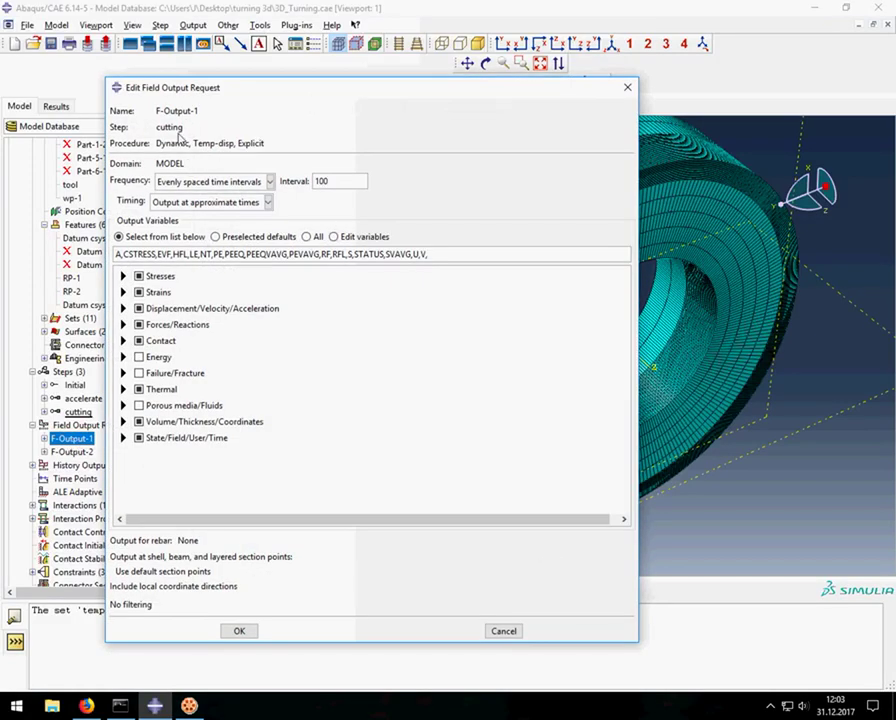
# - Close the field output request and review the general contact interaction Int-1
pyautogui.click(243, 633)
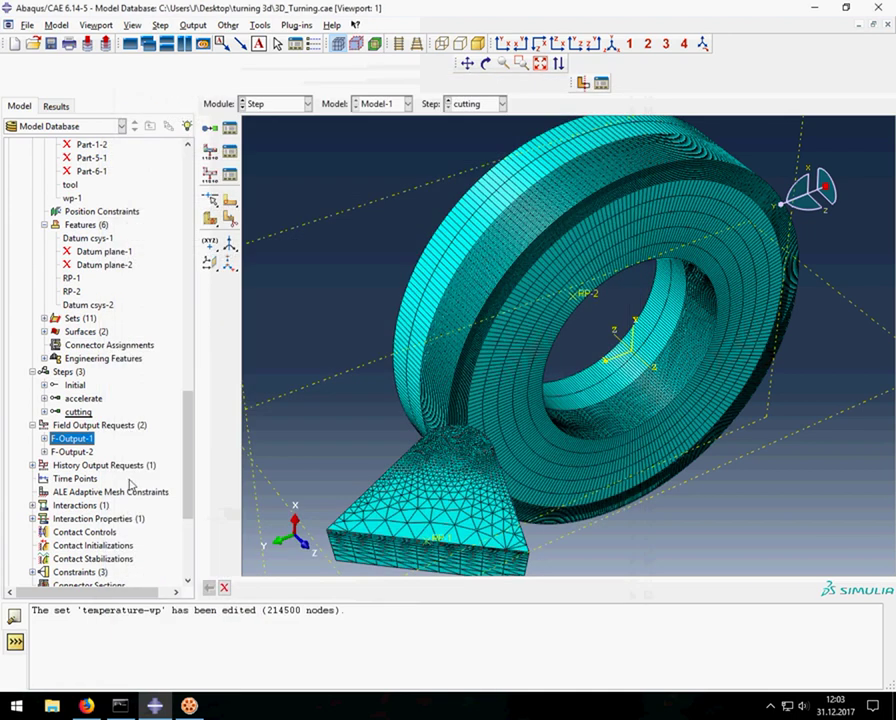
pyautogui.scroll(-1, 130, 485)
pyautogui.scroll(-5, 116, 476)
pyautogui.scroll(-1, 80, 400)
pyautogui.scroll(-1, 33, 321)
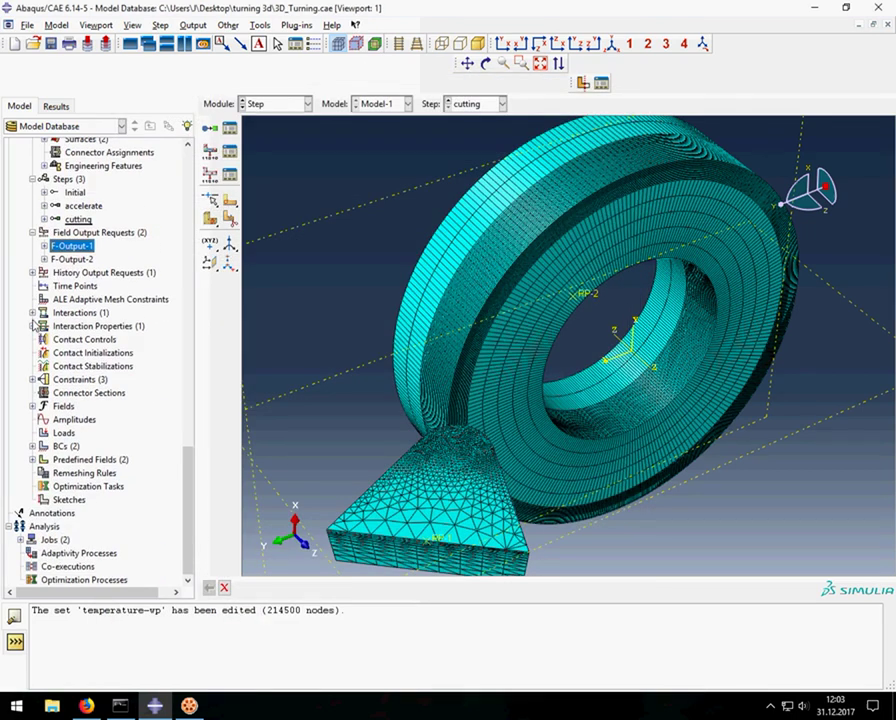
pyautogui.click(32, 312)
pyautogui.click(32, 339)
pyautogui.click(59, 326)
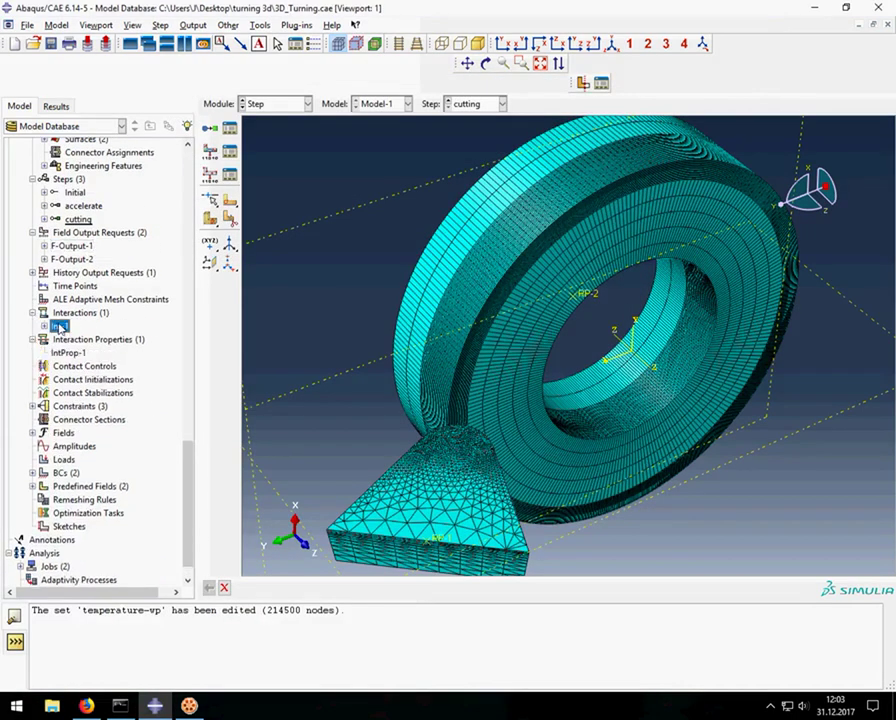
pyautogui.doubleClick(59, 326)
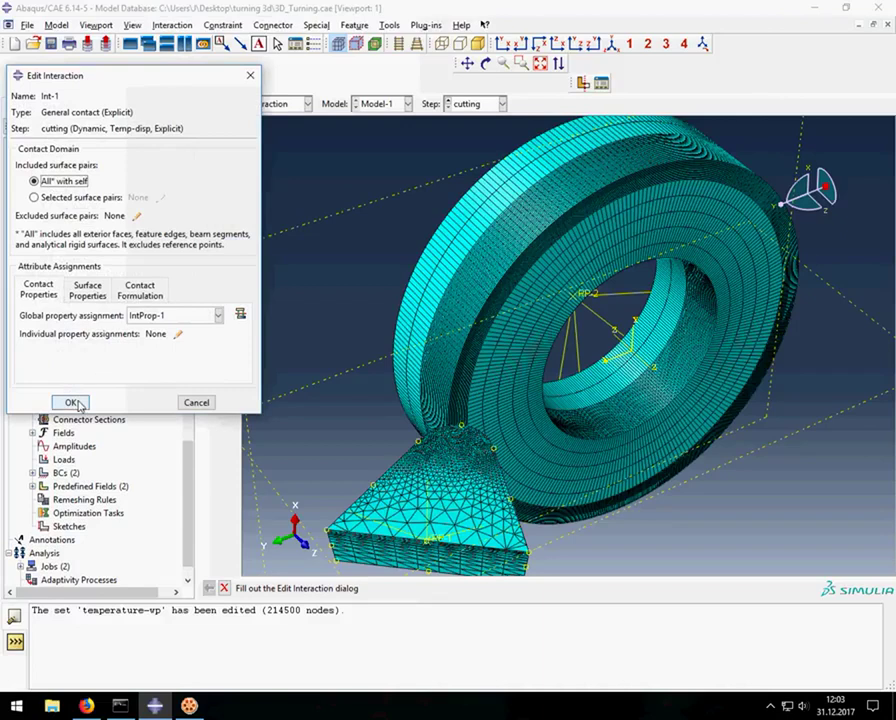
pyautogui.click(72, 402)
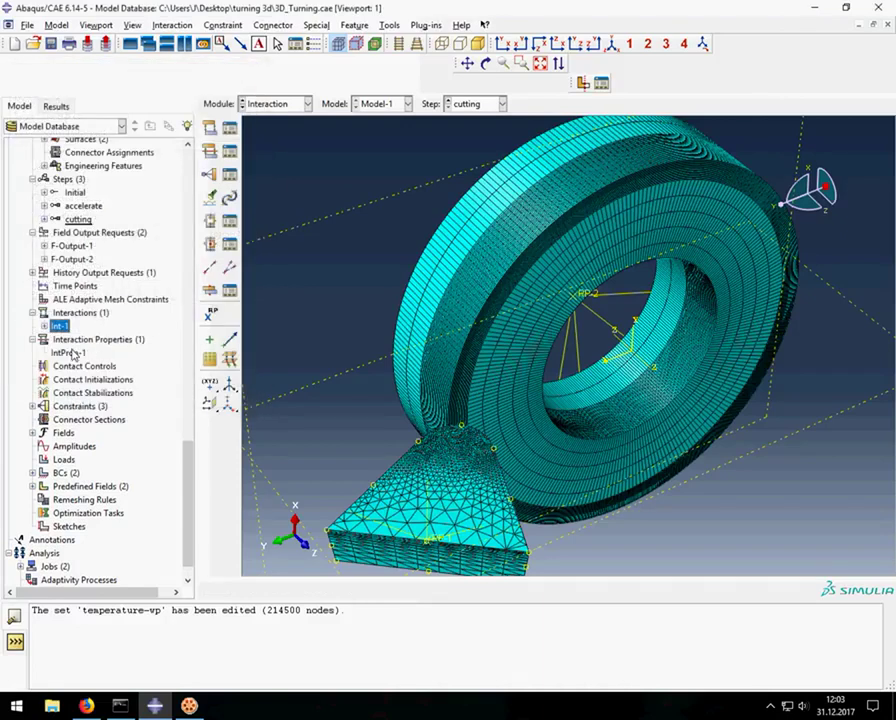
# - Review IntProp-1's friction 0.4, shear limit, elastic slip, hard contact, 1000000 conductance and heat generation
pyautogui.click(68, 353)
pyautogui.doubleClick(72, 353)
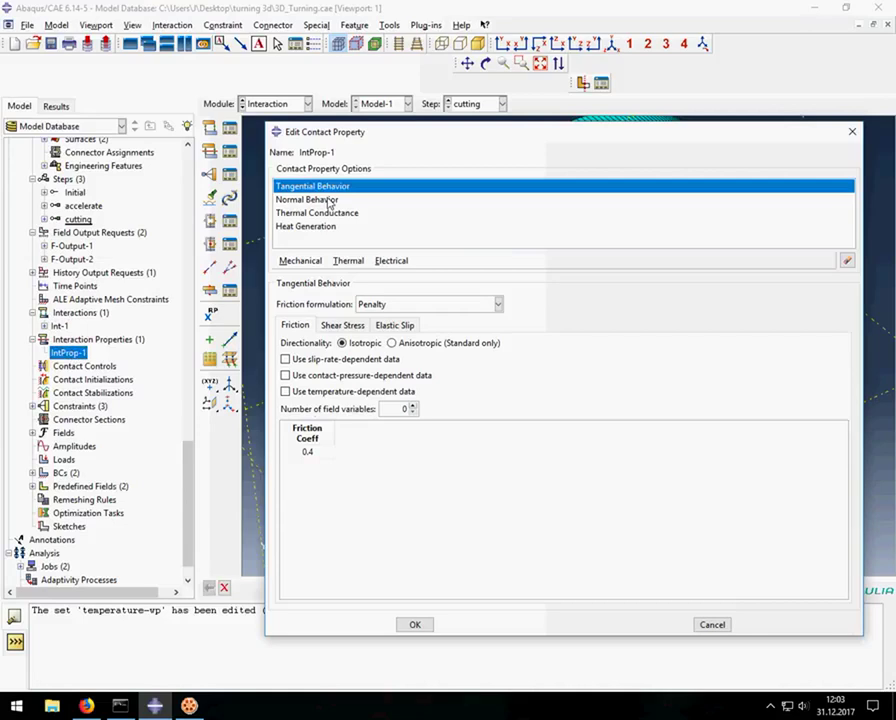
pyautogui.click(344, 325)
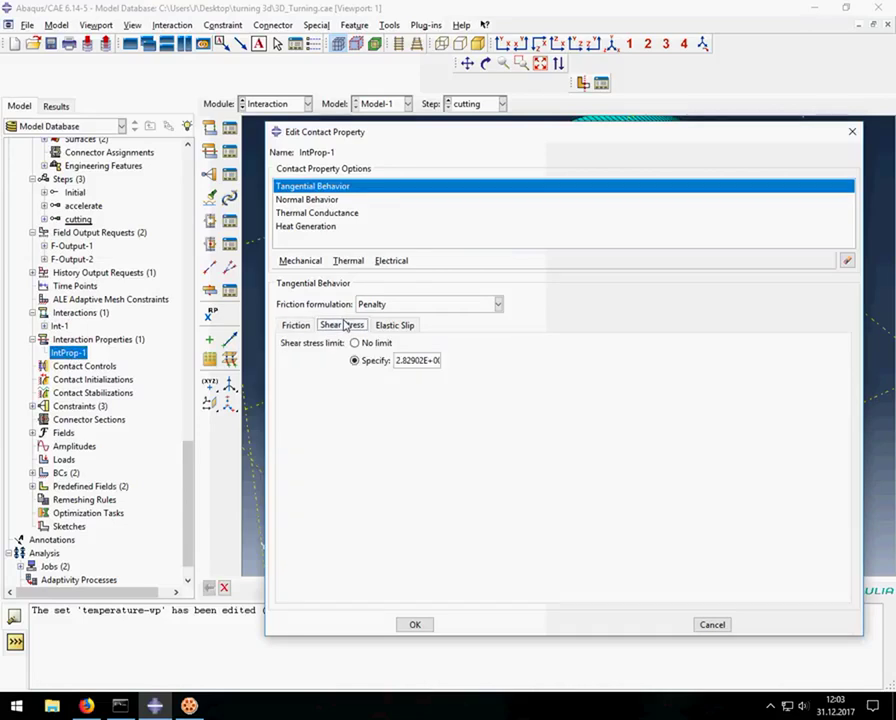
pyautogui.click(406, 326)
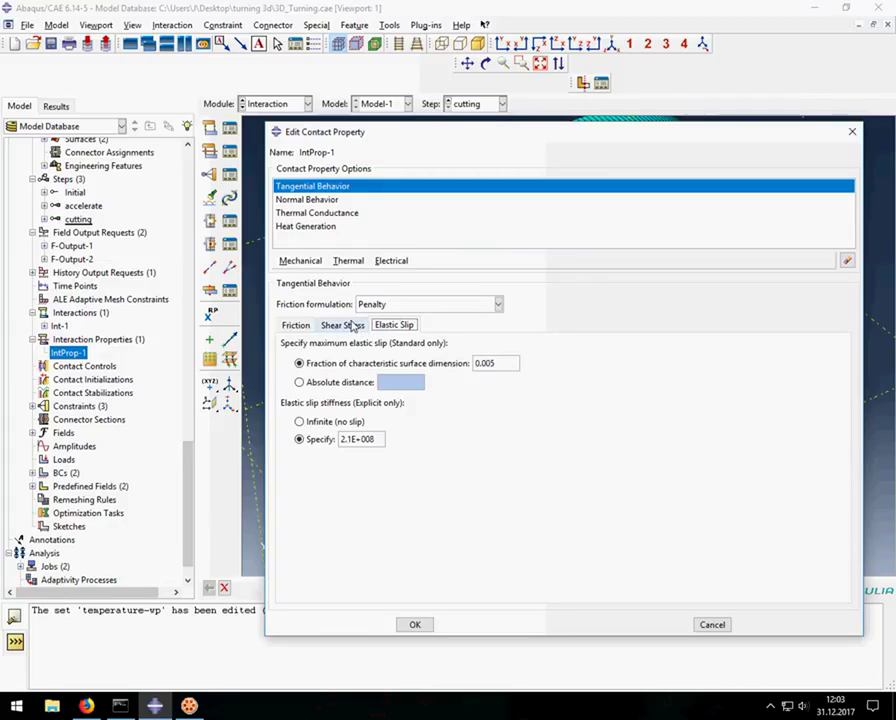
pyautogui.click(353, 327)
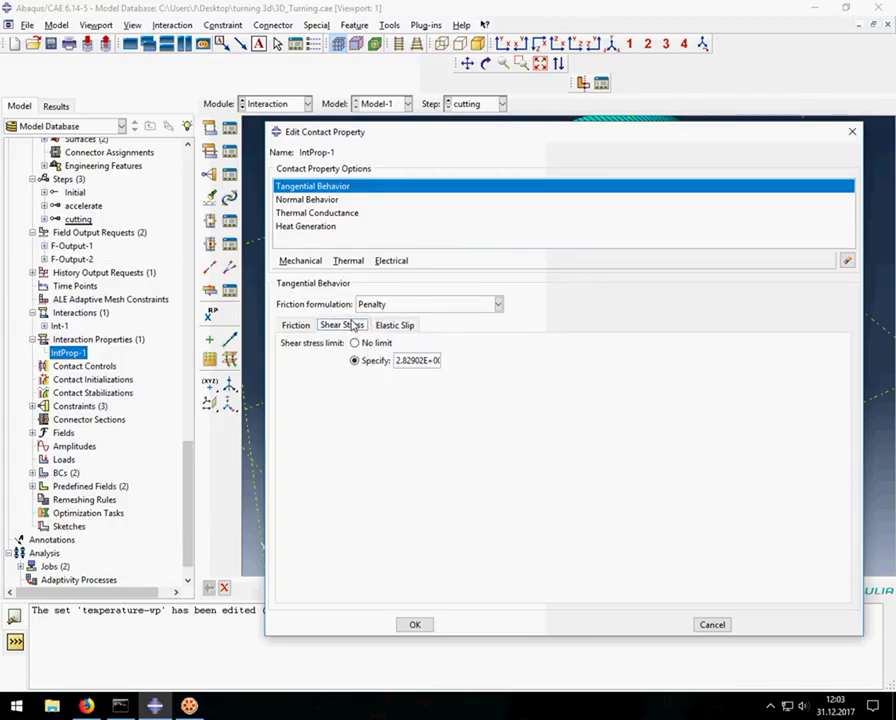
pyautogui.moveTo(418, 362); pyautogui.dragTo(518, 364)
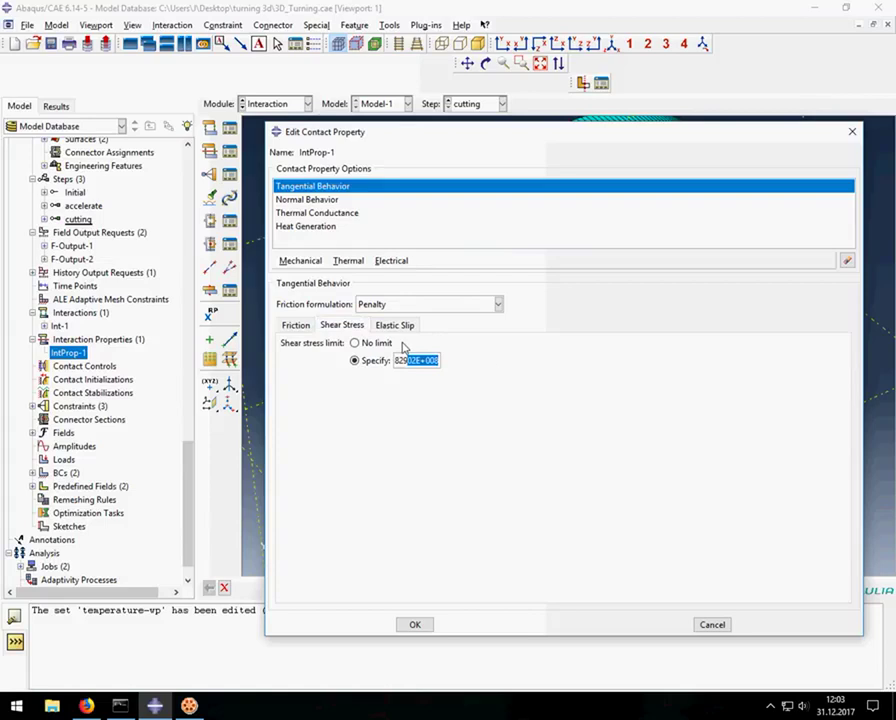
pyautogui.click(307, 201)
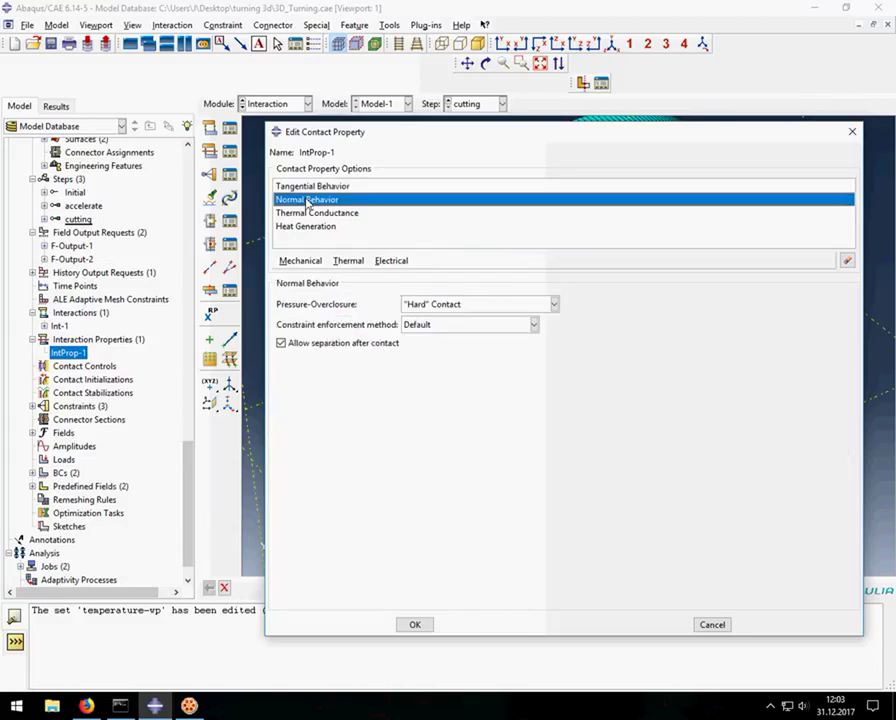
pyautogui.click(310, 214)
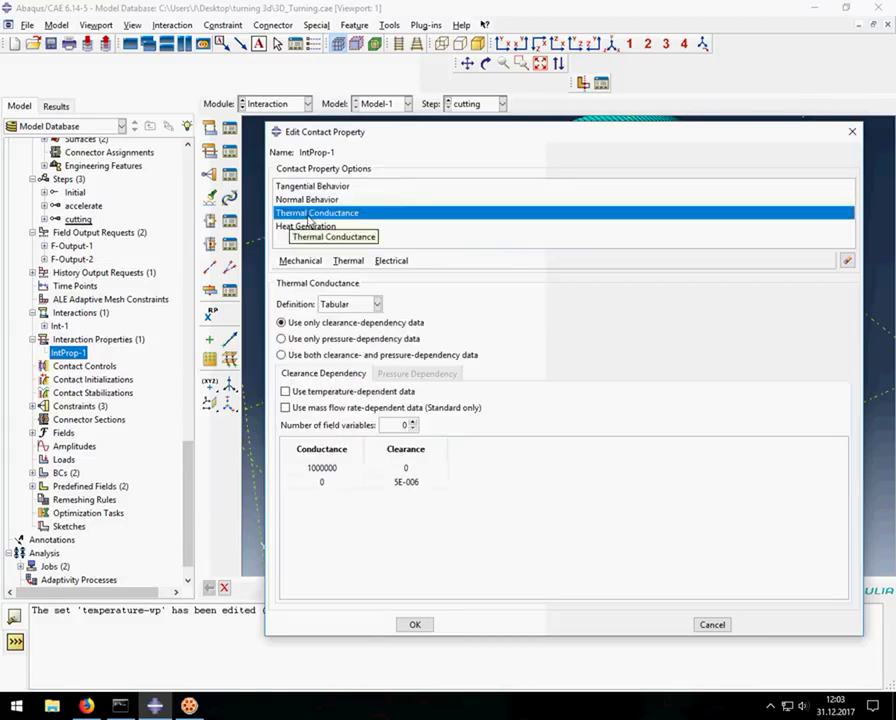
pyautogui.click(306, 228)
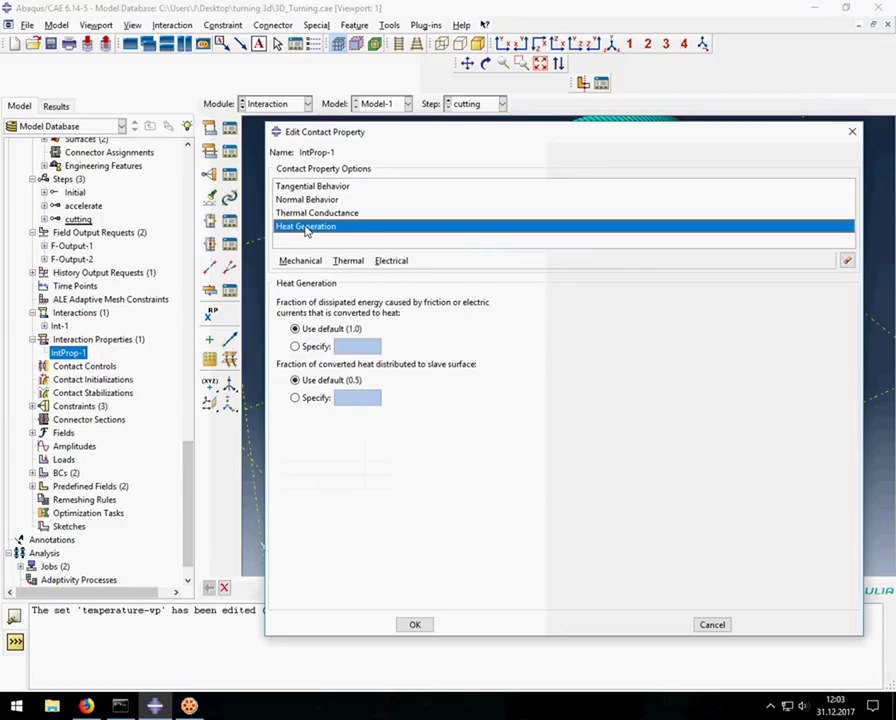
pyautogui.click(418, 625)
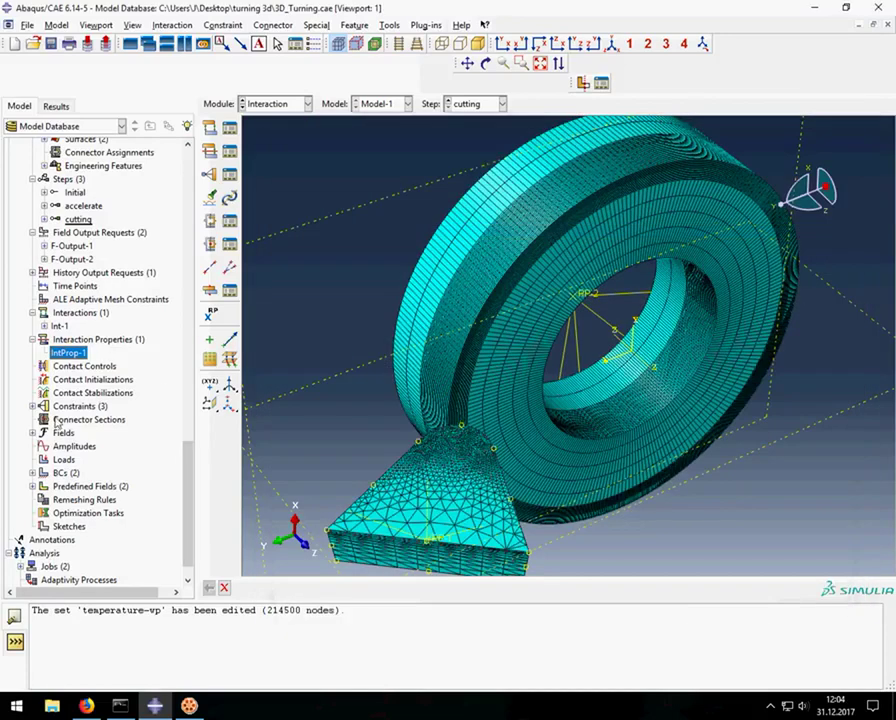
pyautogui.click(34, 406)
# - Highlight Constraint-1's tool region, Constraint-2's ring coupling and Constraint-3's tool rigid body
pyautogui.click(74, 420)
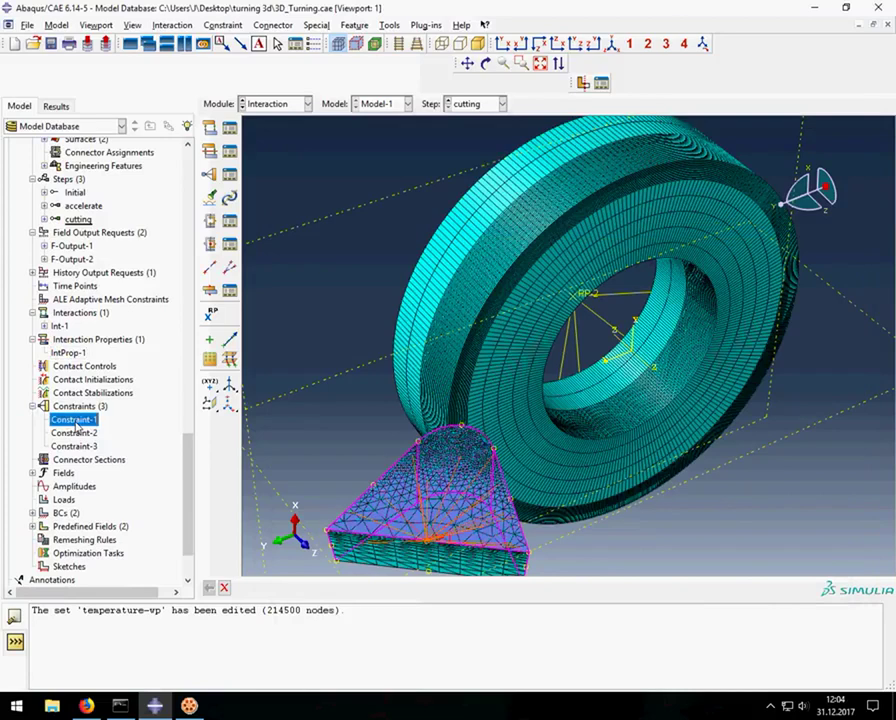
pyautogui.moveTo(74, 433)
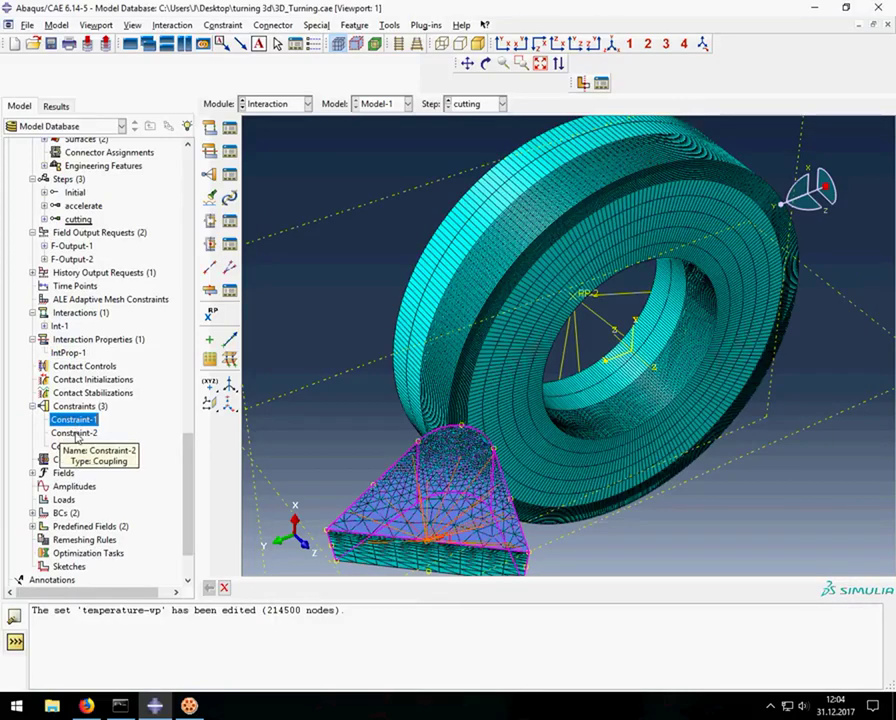
pyautogui.click(75, 433)
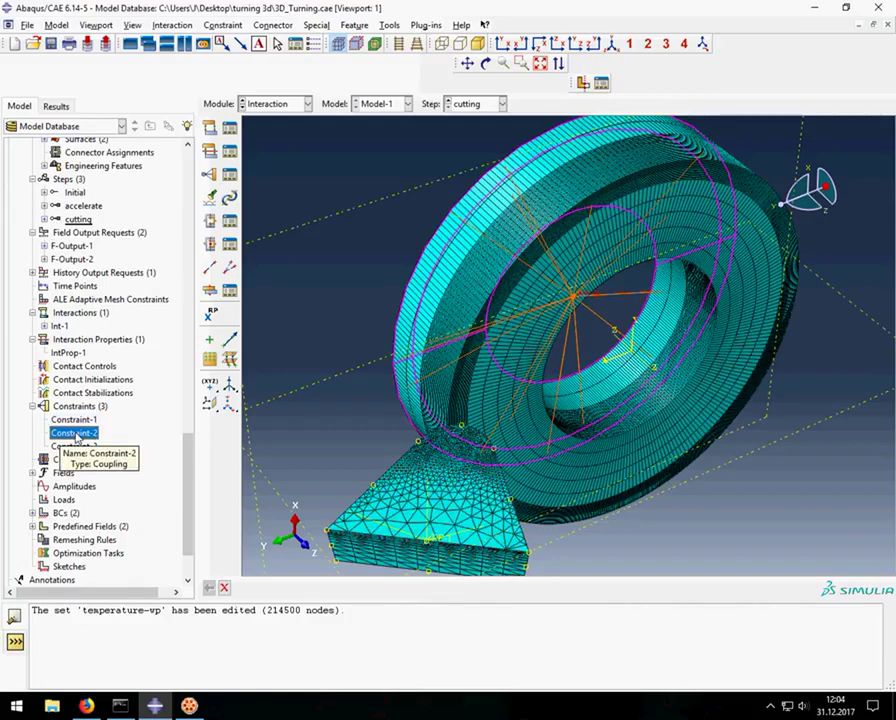
pyautogui.click(76, 446)
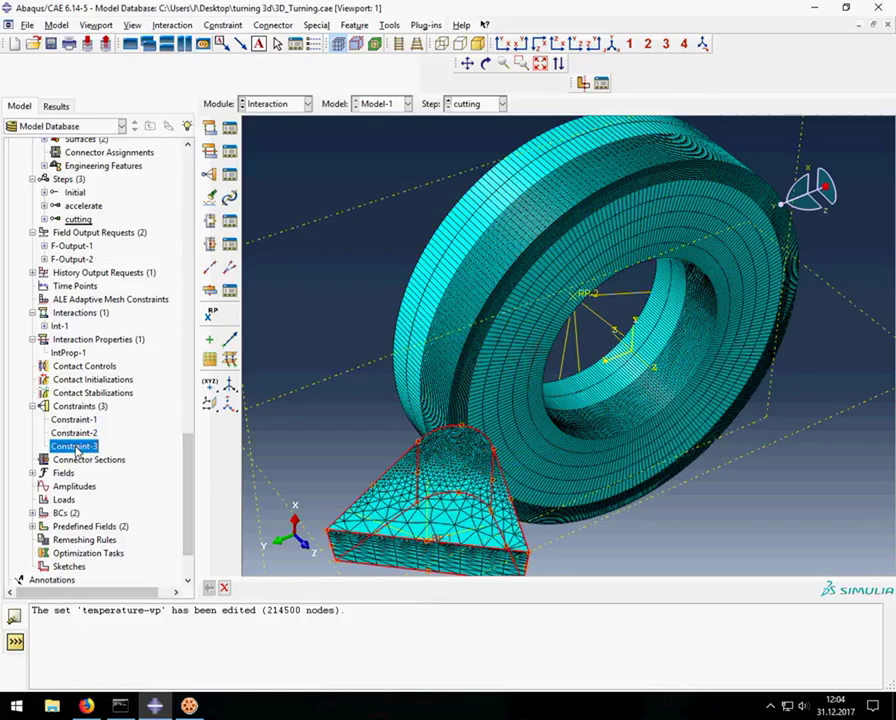
pyautogui.moveTo(73, 446)
pyautogui.scroll(-1, 84, 449)
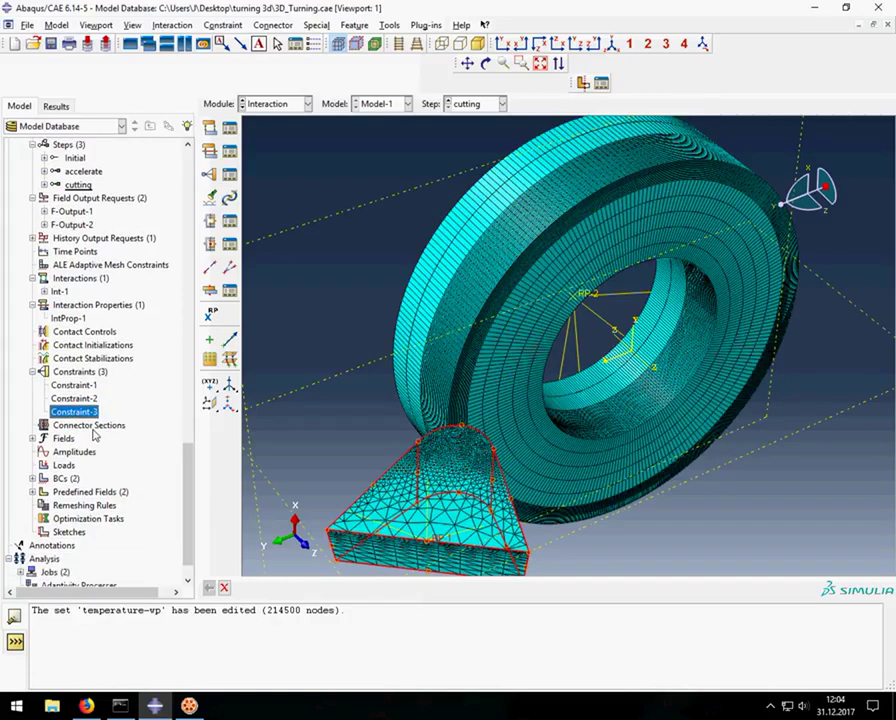
pyautogui.scroll(-1, 88, 438)
# - Check BC-1, the ring's rotational velocity VR3 of 1083.33
pyautogui.click(31, 446)
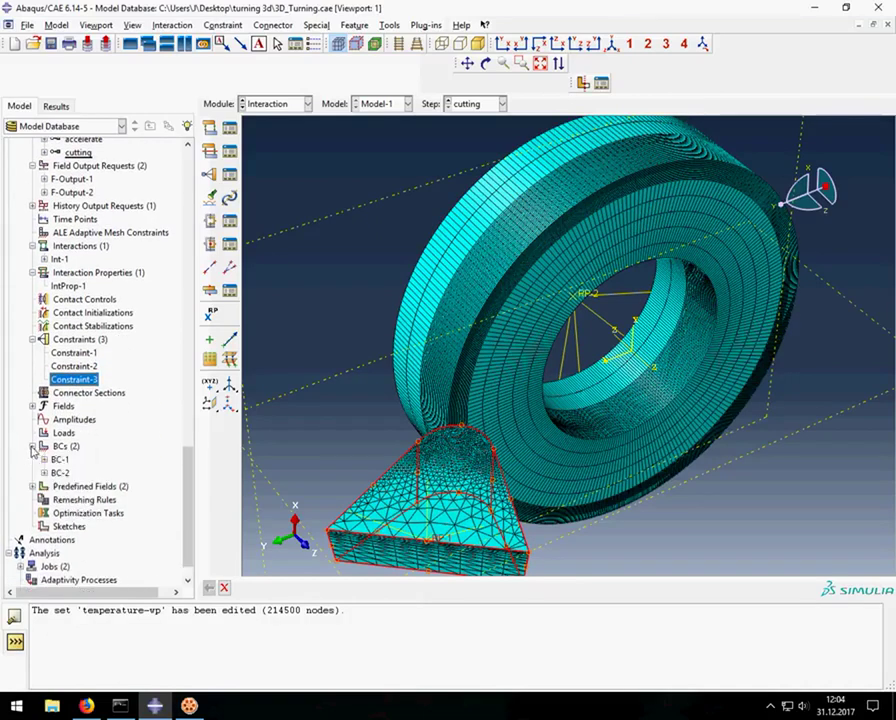
pyautogui.doubleClick(59, 460)
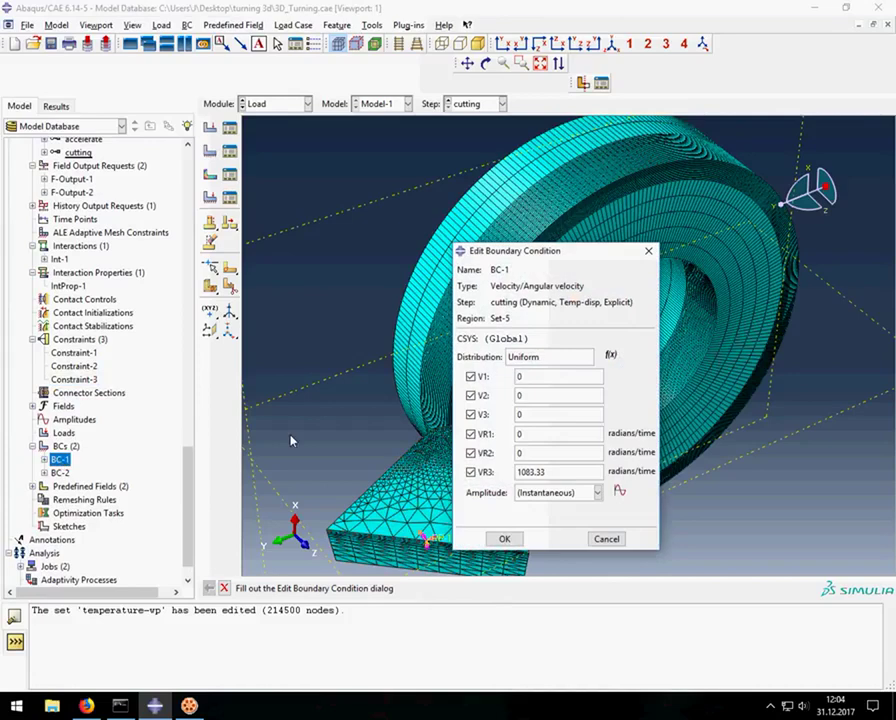
pyautogui.moveTo(545, 258); pyautogui.dragTo(248, 162)
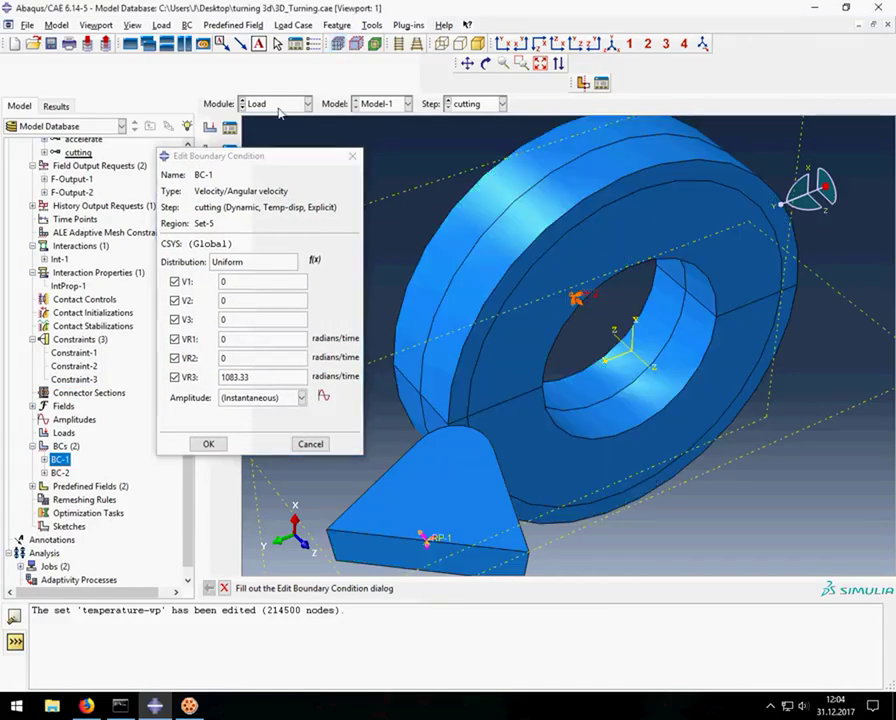
pyautogui.moveTo(243, 162); pyautogui.dragTo(229, 123)
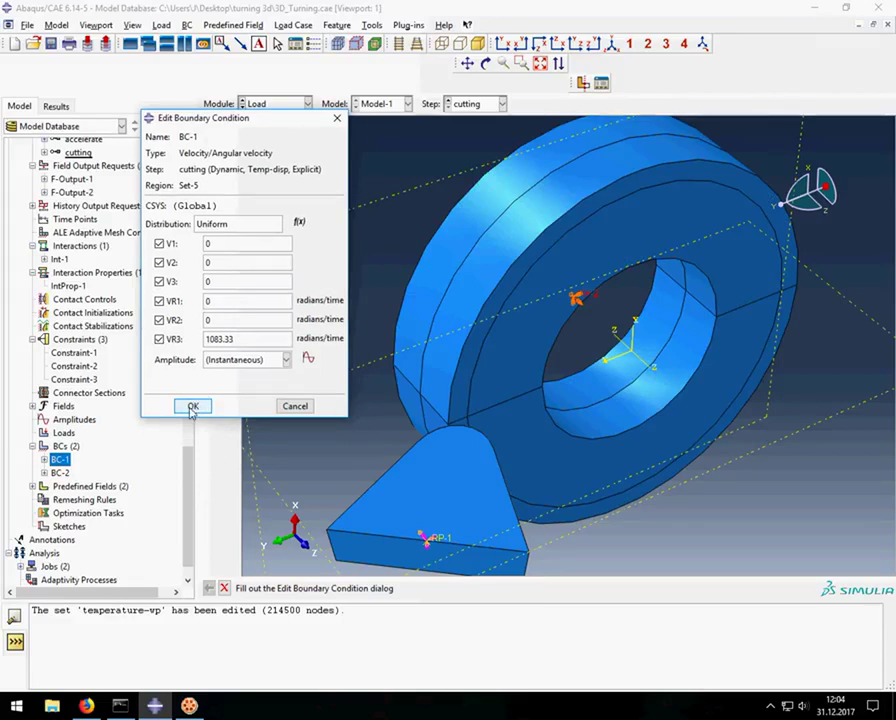
pyautogui.click(193, 409)
# - Check BC-2, the tool's velocity V3 of -0.077588
pyautogui.click(62, 473)
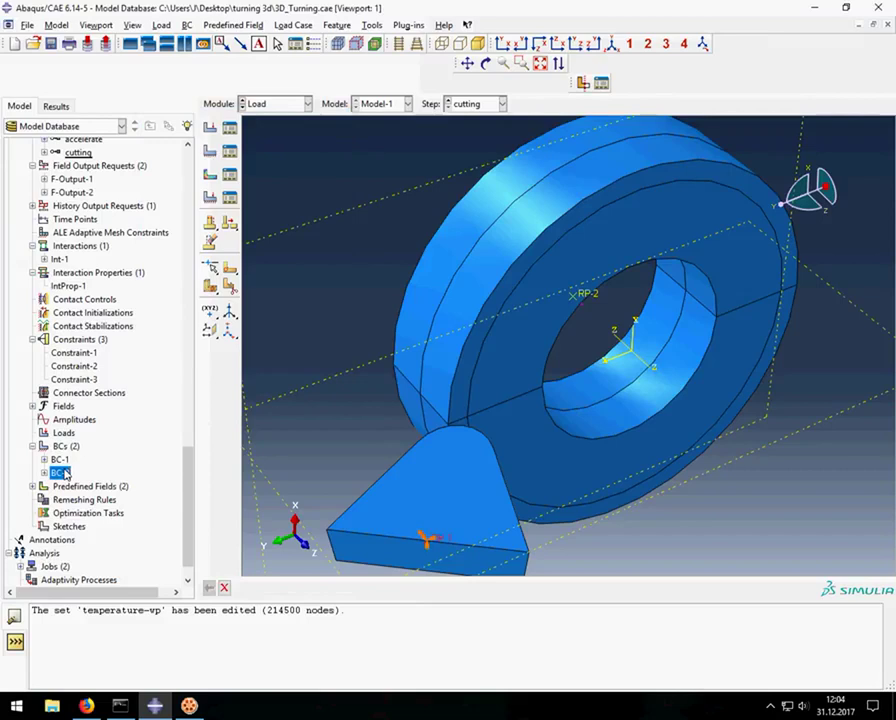
pyautogui.doubleClick(62, 473)
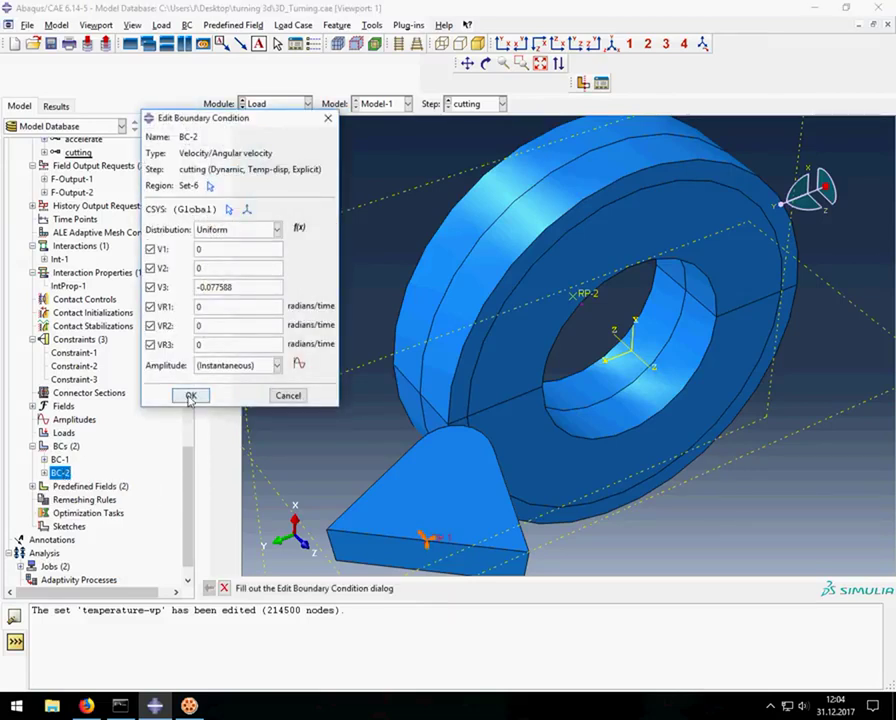
pyautogui.click(190, 396)
pyautogui.click(32, 486)
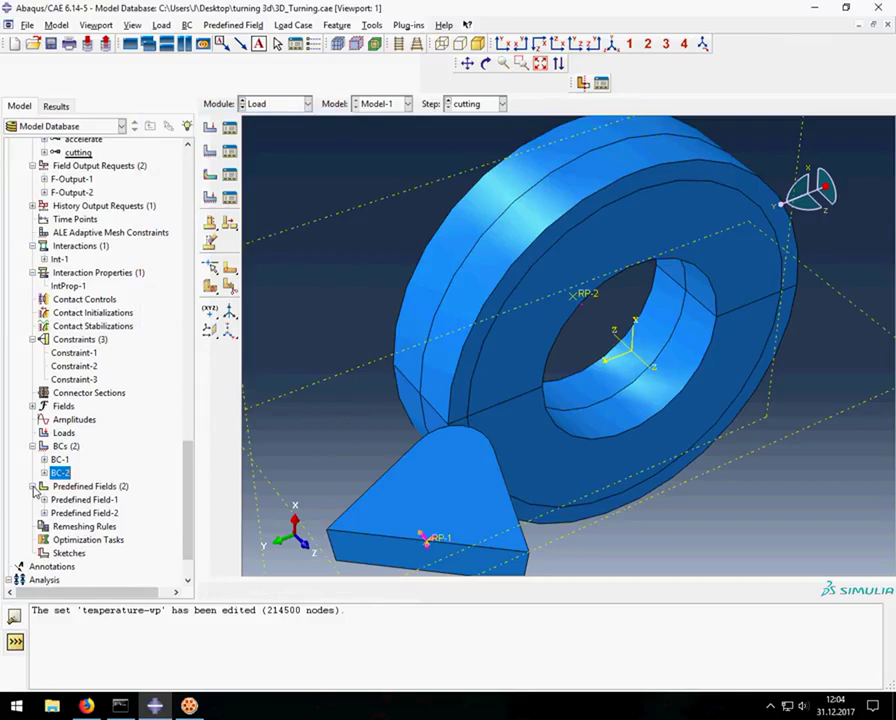
# - Check Predefined Field-1 and Field-2, each an Initial-step temperature of 300 on tool and workpiece sets
pyautogui.click(74, 501)
pyautogui.doubleClick(73, 500)
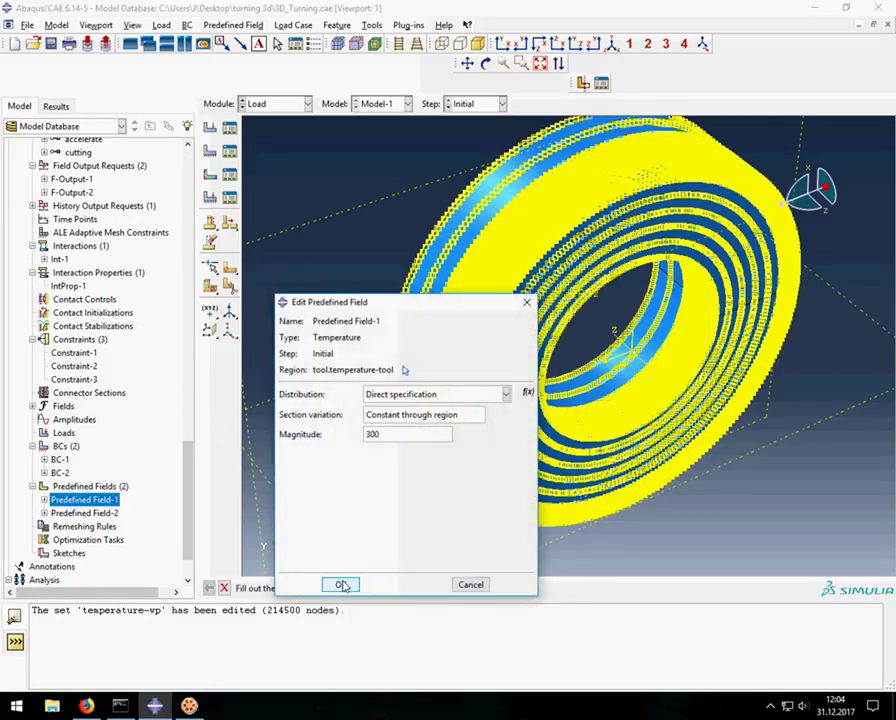
pyautogui.click(342, 586)
pyautogui.click(100, 514)
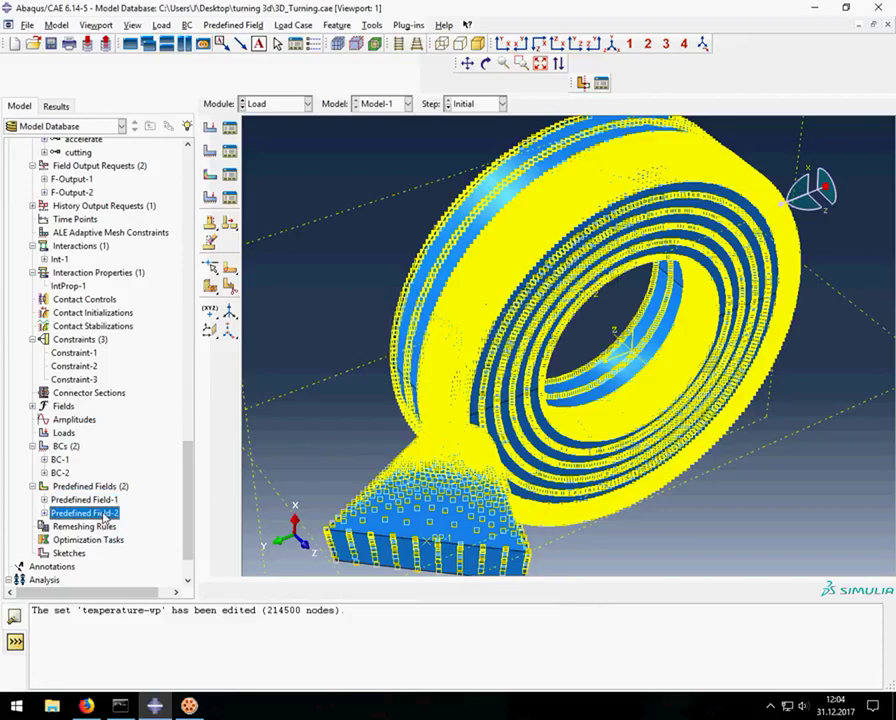
pyautogui.doubleClick(110, 512)
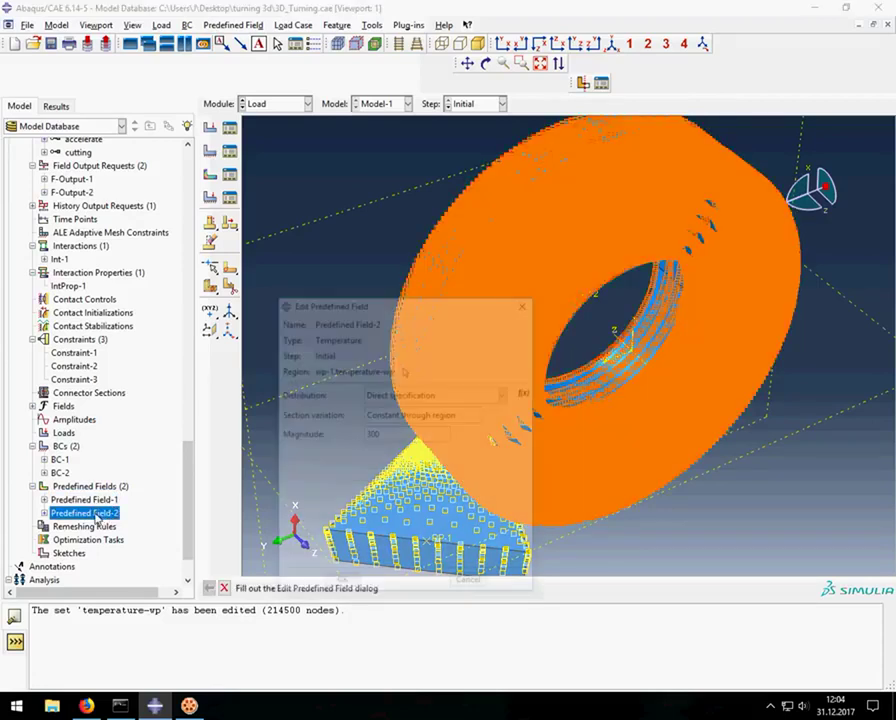
pyautogui.click(340, 584)
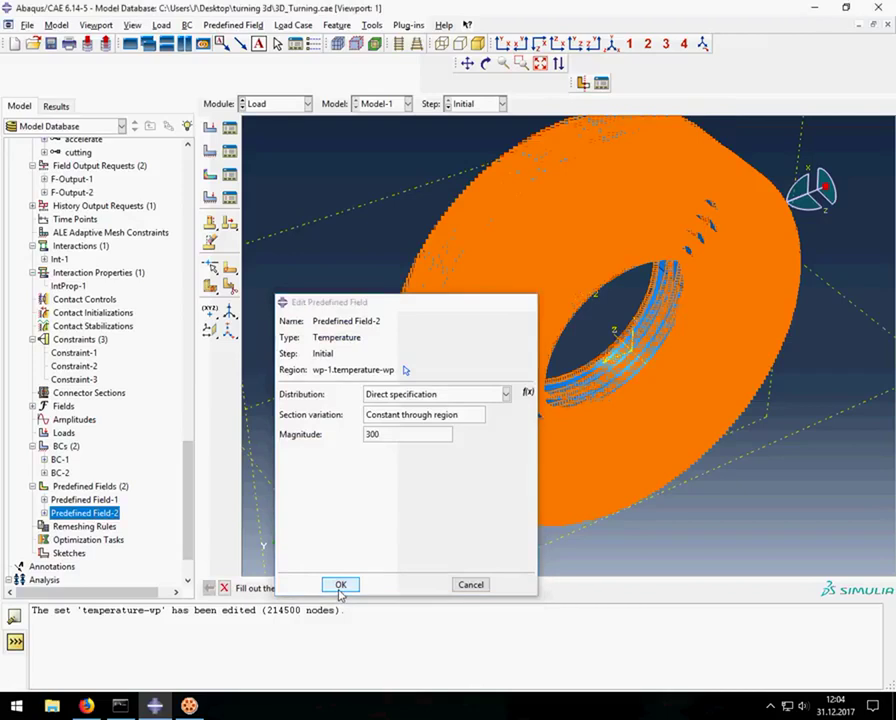
pyautogui.scroll(-2, 155, 518)
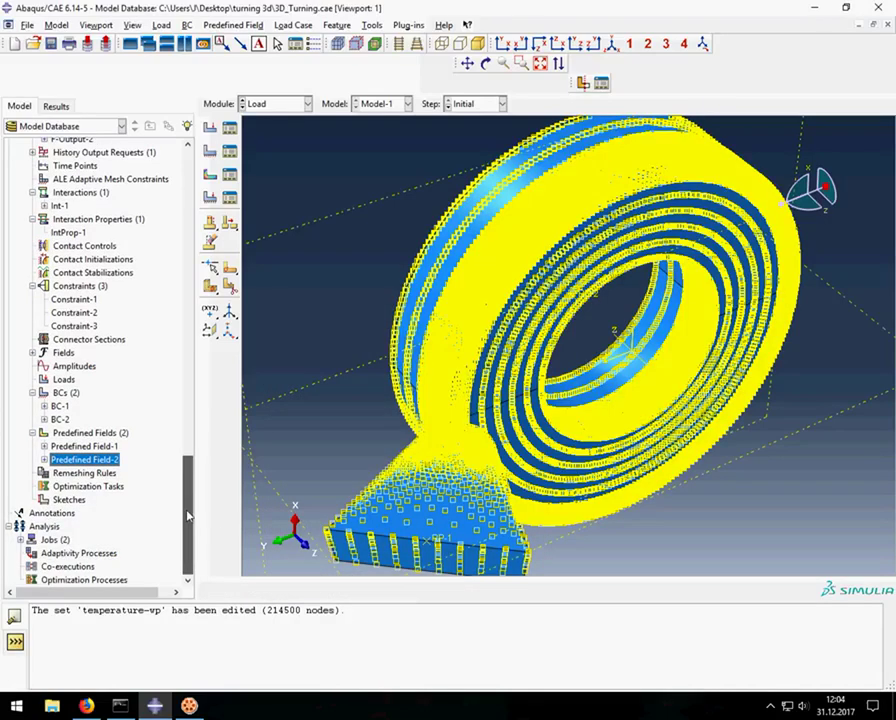
# - Open the results of the finished turning-1 job from the Jobs list
pyautogui.click(20, 539)
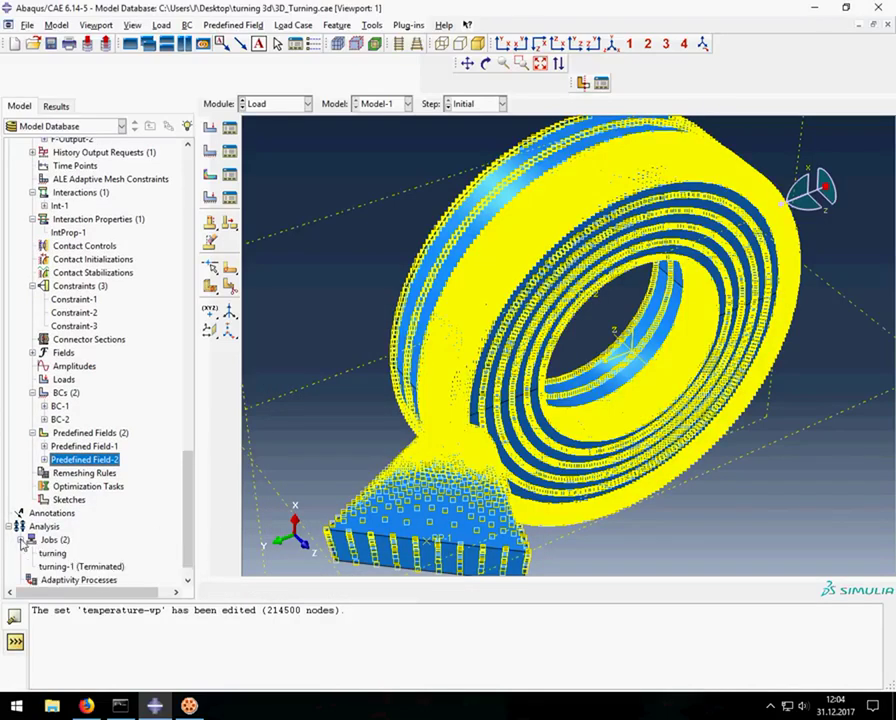
pyautogui.click(90, 567)
pyautogui.rightClick(95, 570)
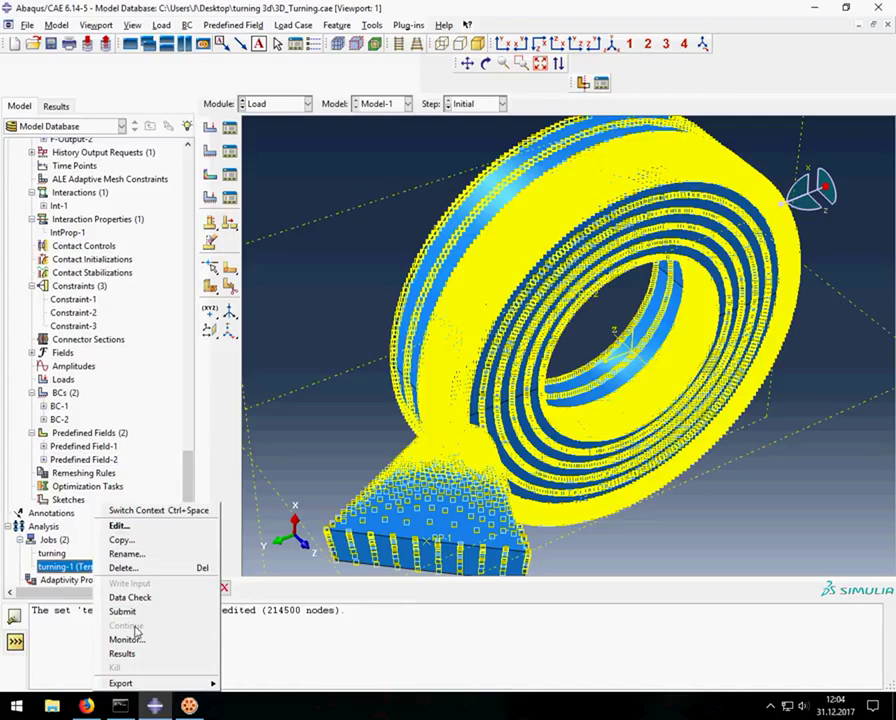
pyautogui.click(120, 654)
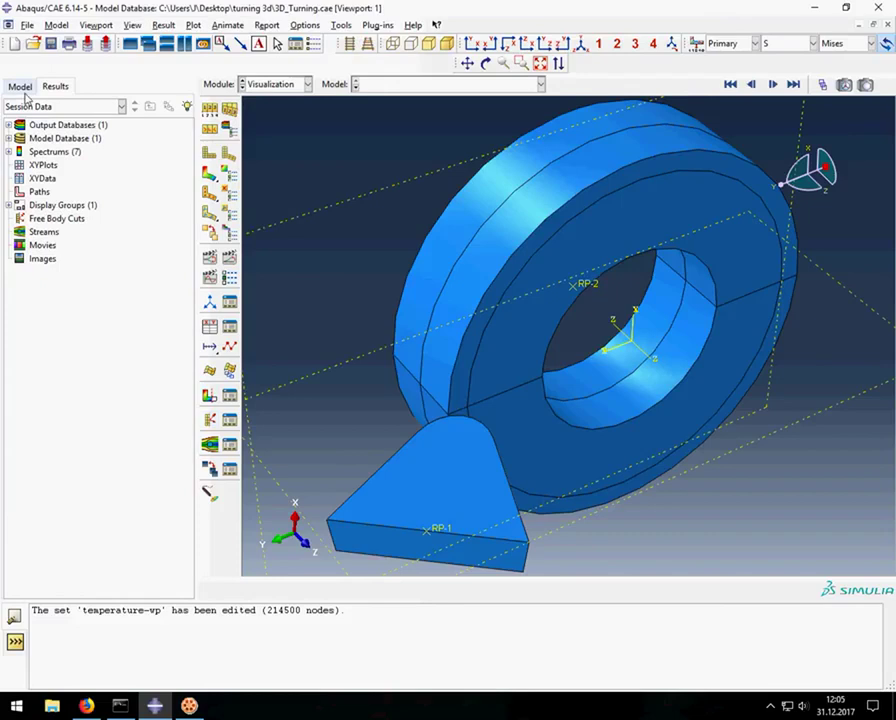
# - Reload the turning-1 results and plot Mises stress contours on the deformed shape
pyautogui.click(20, 86)
pyautogui.rightClick(104, 558)
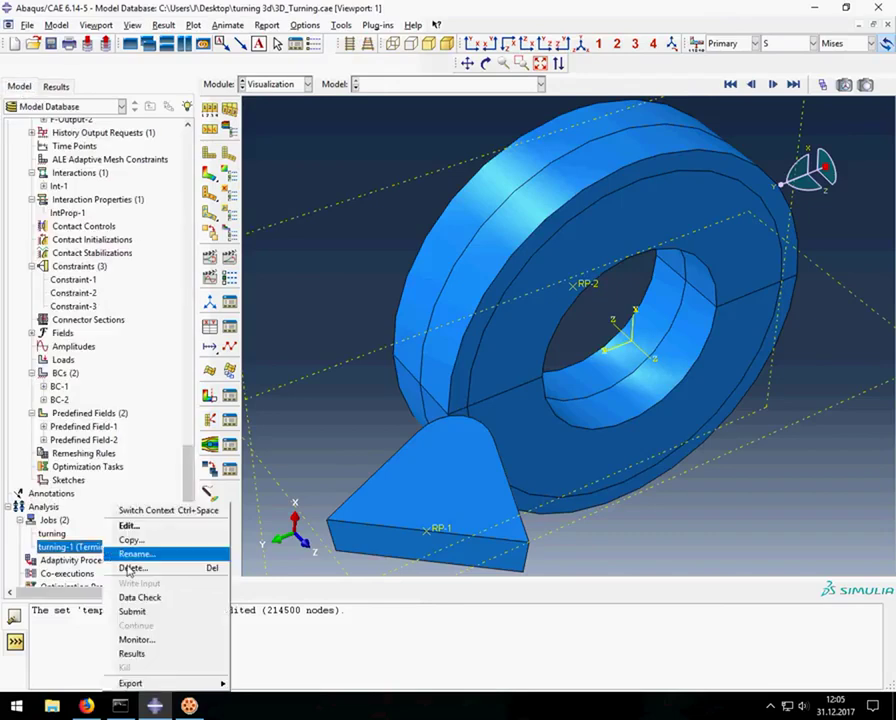
pyautogui.click(134, 652)
pyautogui.click(209, 175)
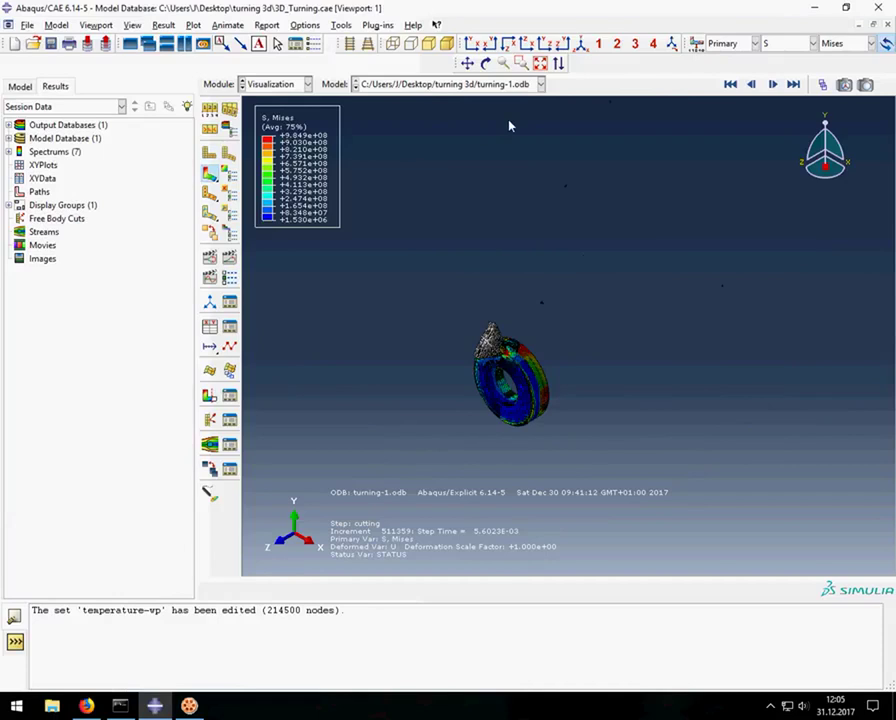
# - Rotate the model, narrow the side panel, and pan so the workpiece and chip are centred
pyautogui.click(486, 63)
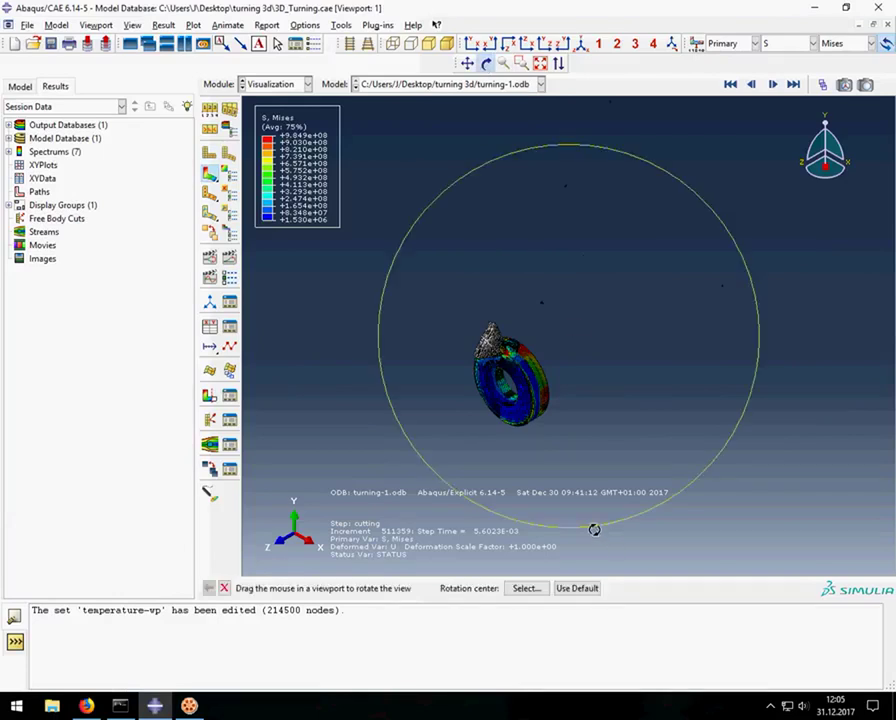
pyautogui.moveTo(594, 530)
pyautogui.mouseDown()
pyautogui.moveTo(748, 211)
pyautogui.moveTo(792, 360)
pyautogui.moveTo(412, 373)
pyautogui.mouseUp()
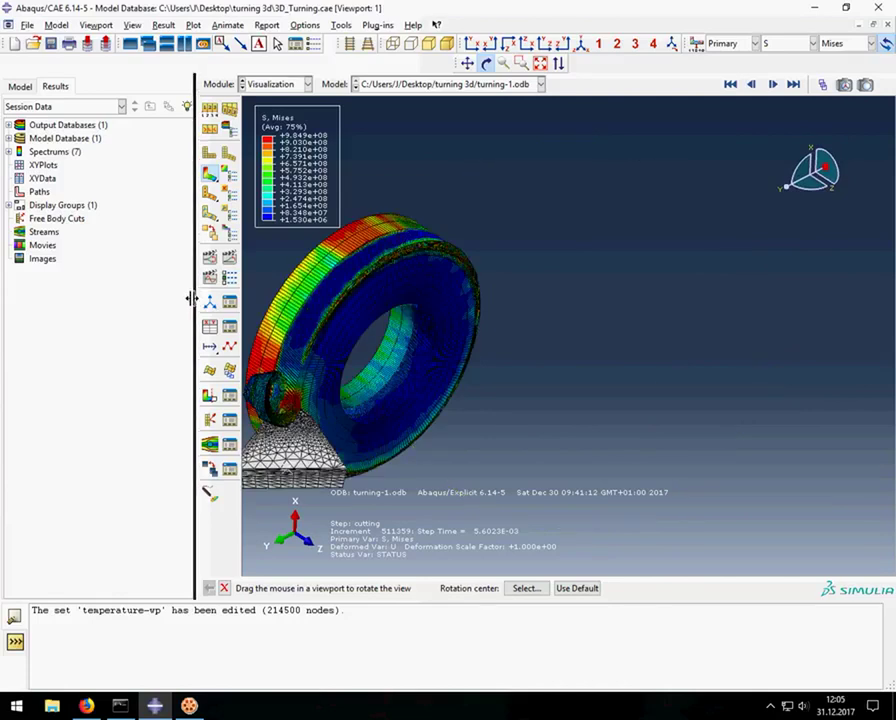
pyautogui.moveTo(197, 297); pyautogui.dragTo(117, 303)
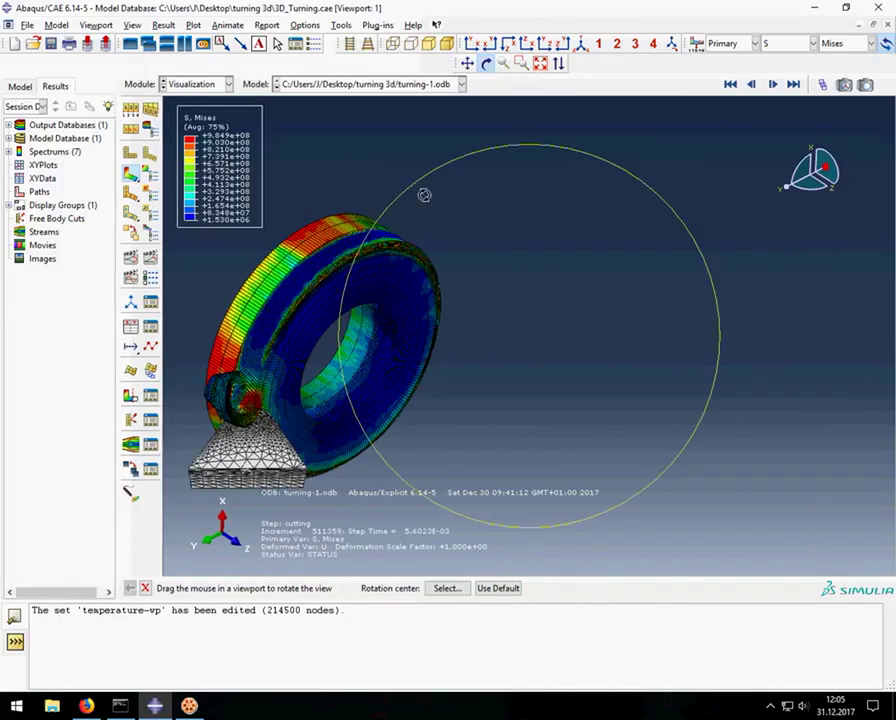
pyautogui.click(467, 63)
pyautogui.moveTo(435, 353)
pyautogui.mouseDown()
pyautogui.moveTo(559, 313)
pyautogui.moveTo(694, 302)
pyautogui.moveTo(655, 318)
pyautogui.mouseUp()
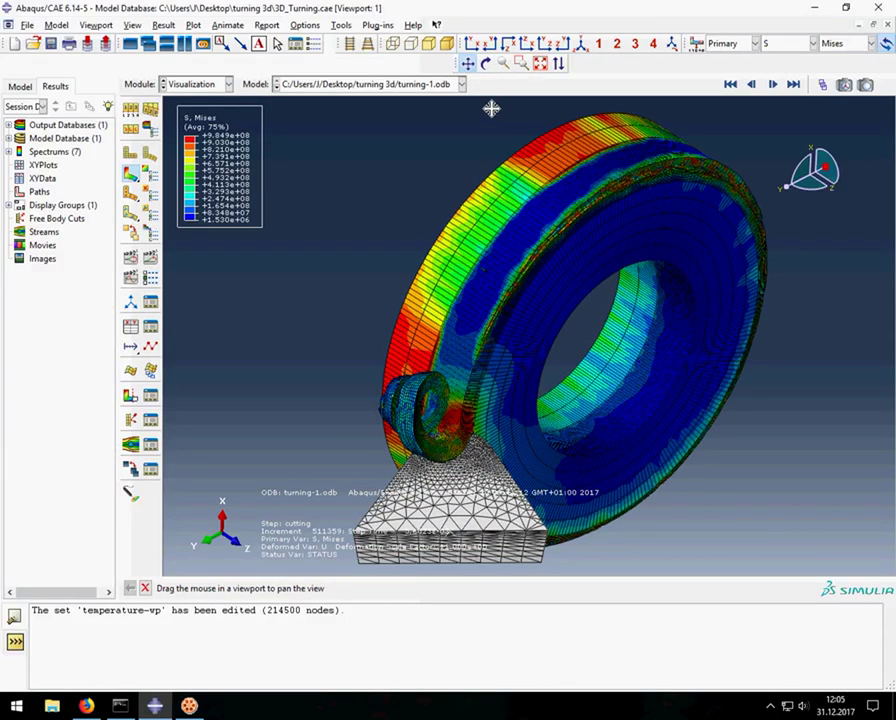
pyautogui.moveTo(500, 202)
pyautogui.mouseDown()
pyautogui.moveTo(453, 199)
pyautogui.moveTo(446, 207)
pyautogui.mouseUp()
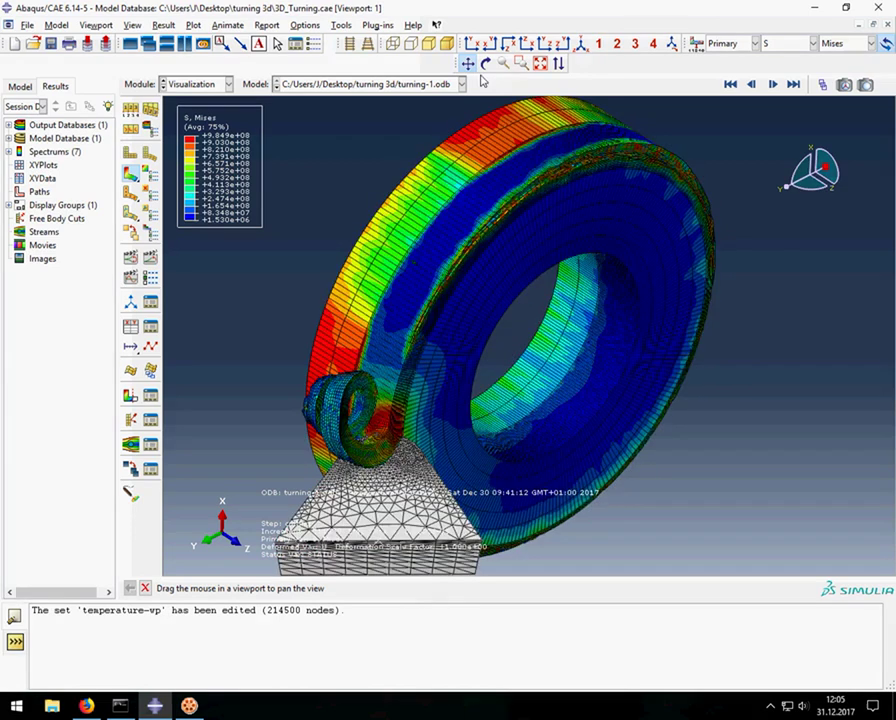
# - Switch the Mises contour intervals from discrete to continuous
pyautogui.doubleClick(130, 174)
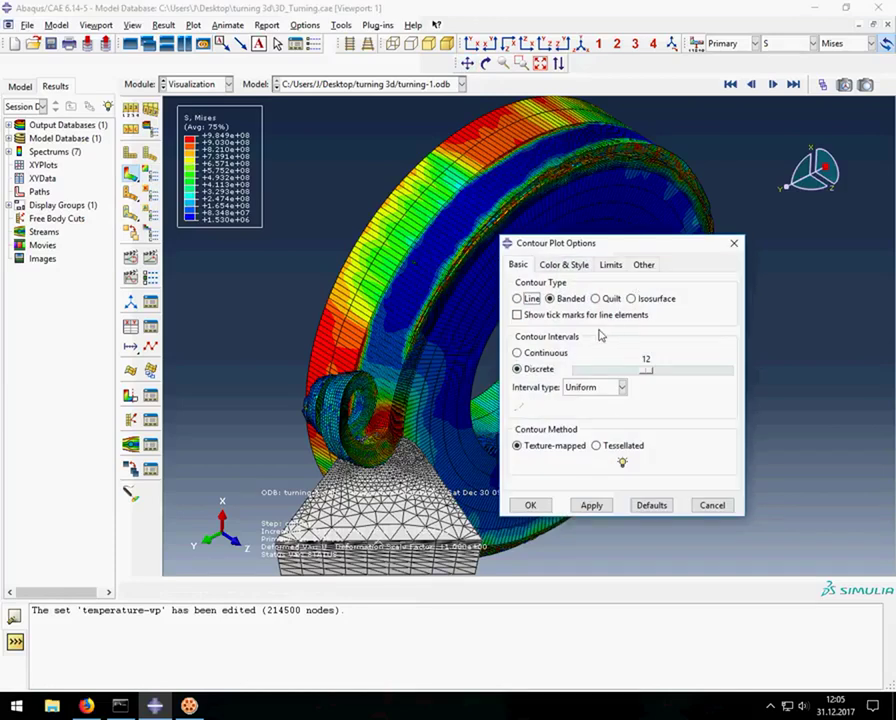
pyautogui.click(545, 352)
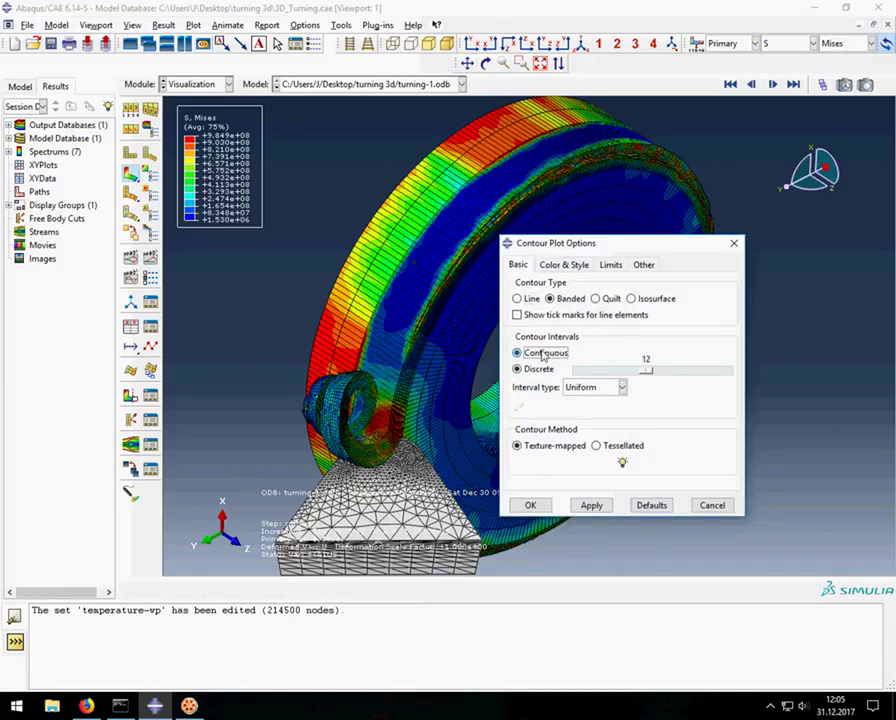
pyautogui.click(592, 506)
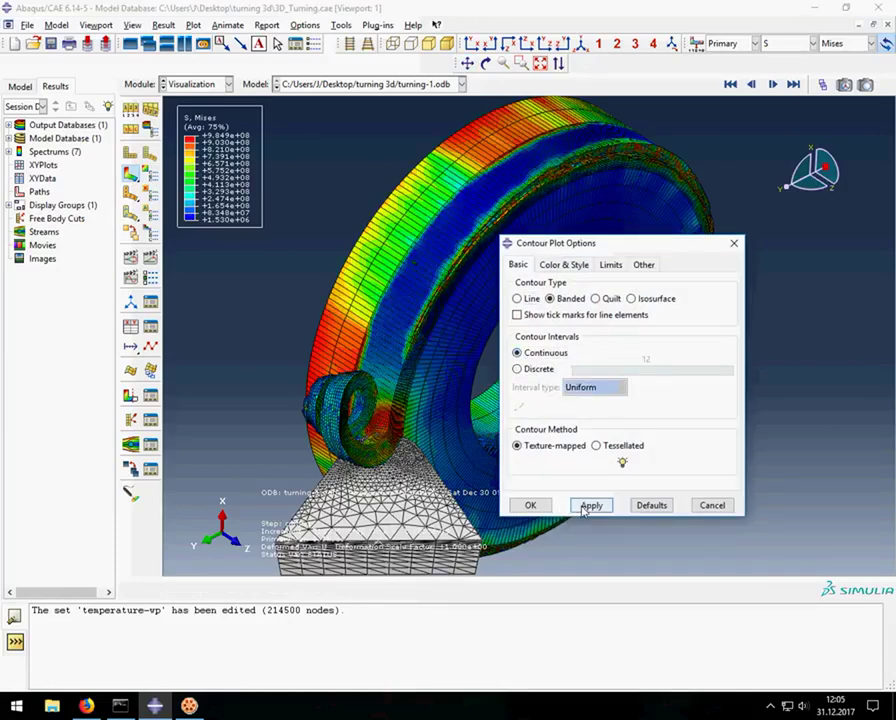
pyautogui.click(530, 506)
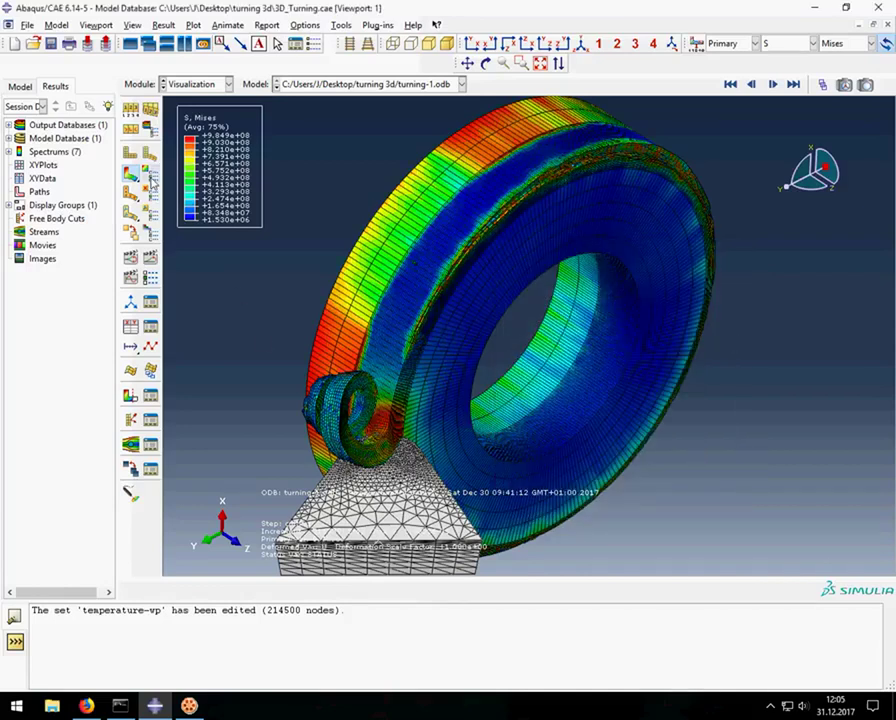
# - Set the contour limits to be recomputed for each animation frame
pyautogui.click(610, 265)
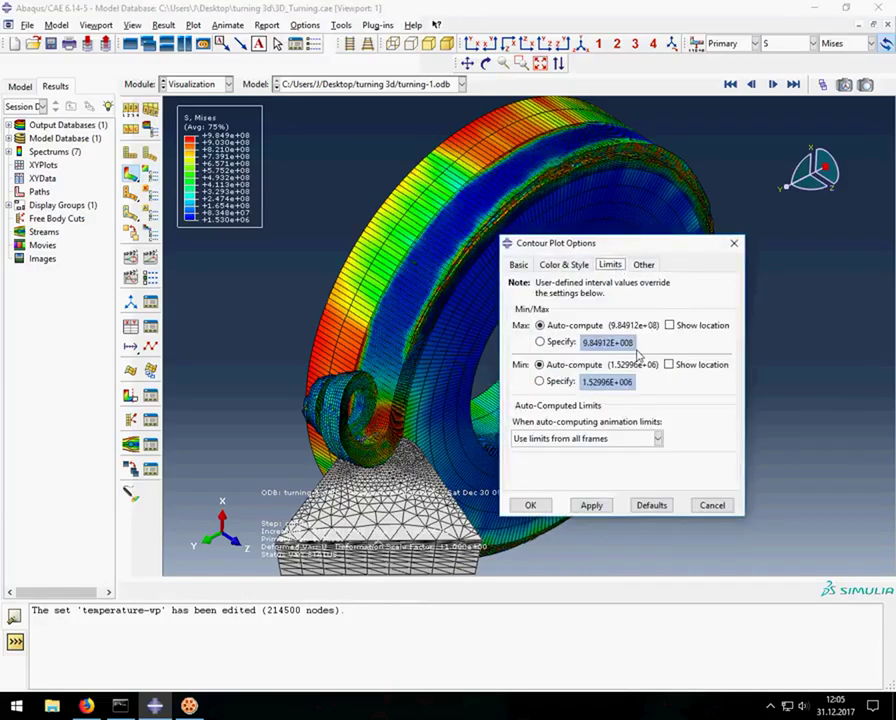
pyautogui.click(585, 438)
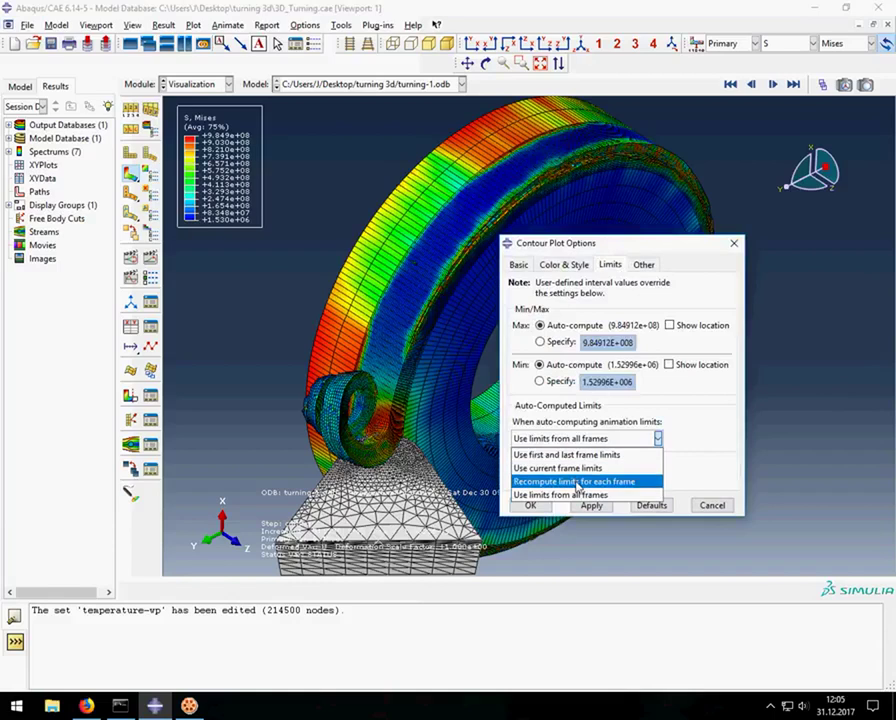
pyautogui.click(576, 482)
pyautogui.click(532, 506)
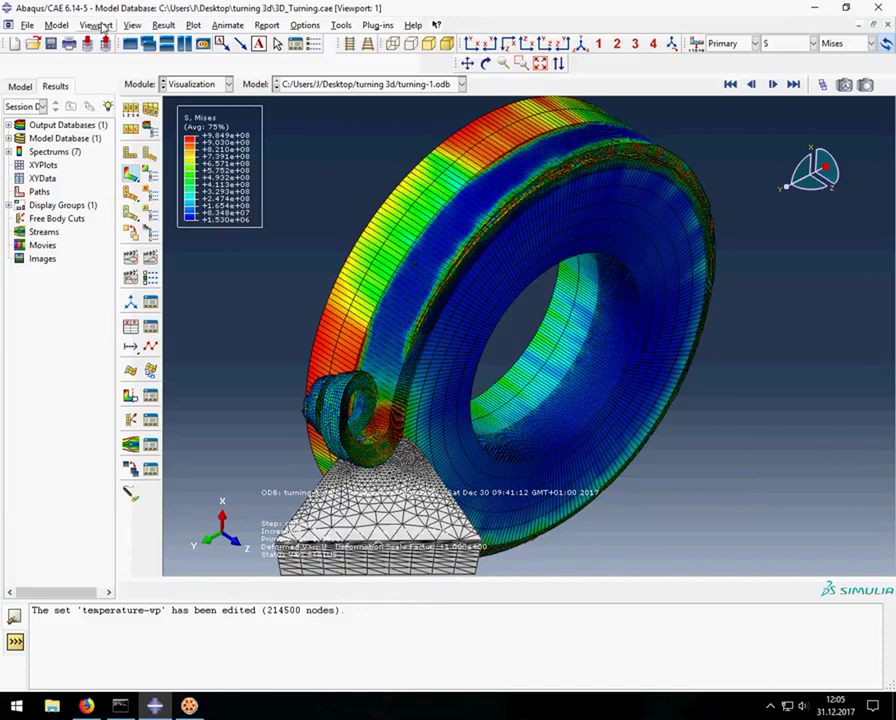
# - Turn off all viewport annotations except the Mises stress legend
pyautogui.click(103, 25)
pyautogui.click(120, 186)
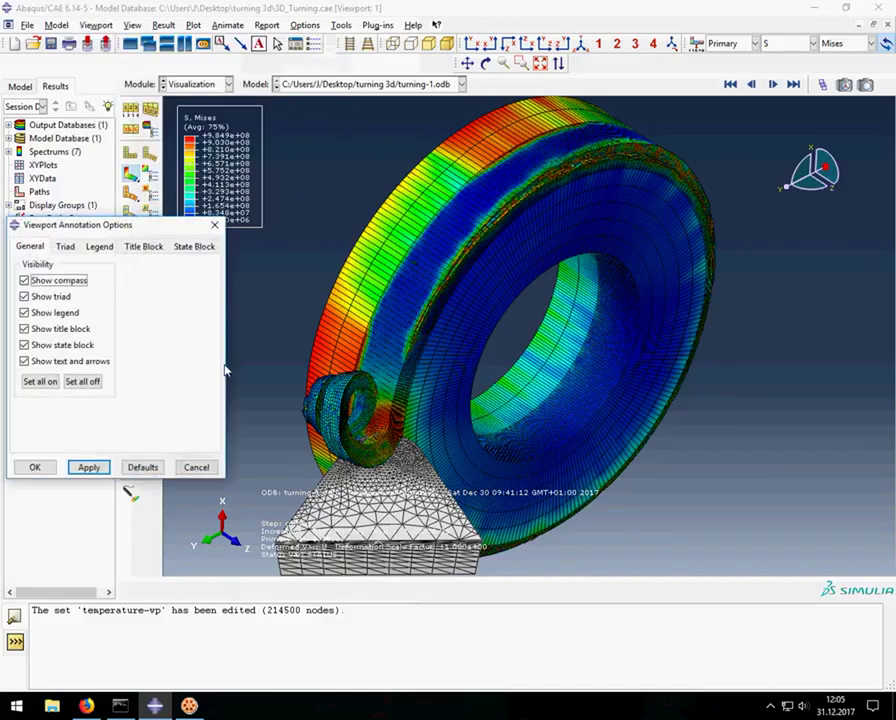
pyautogui.click(82, 381)
pyautogui.click(86, 468)
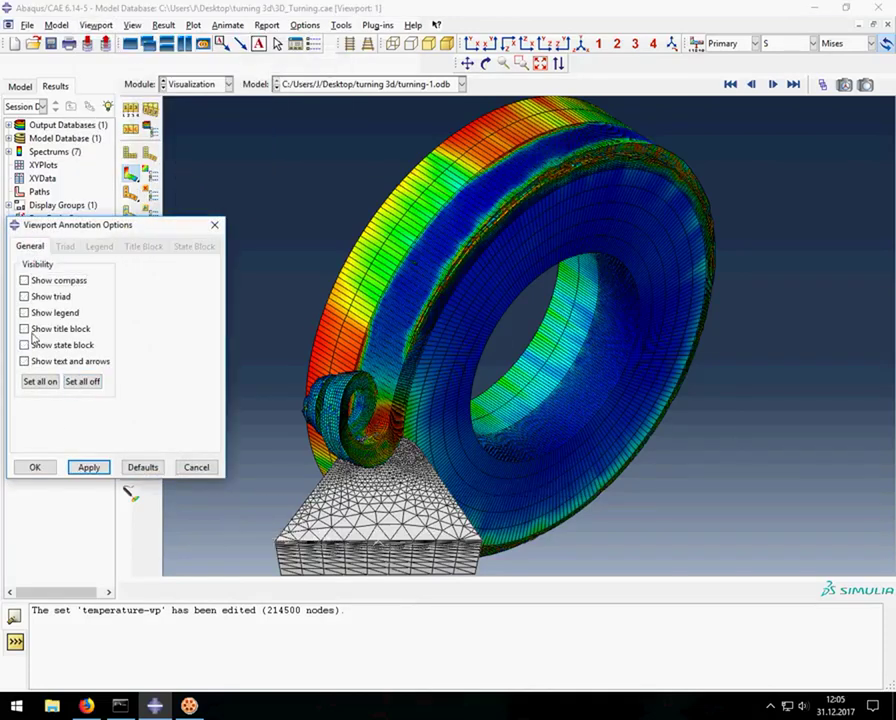
pyautogui.click(24, 312)
pyautogui.click(86, 468)
pyautogui.click(30, 467)
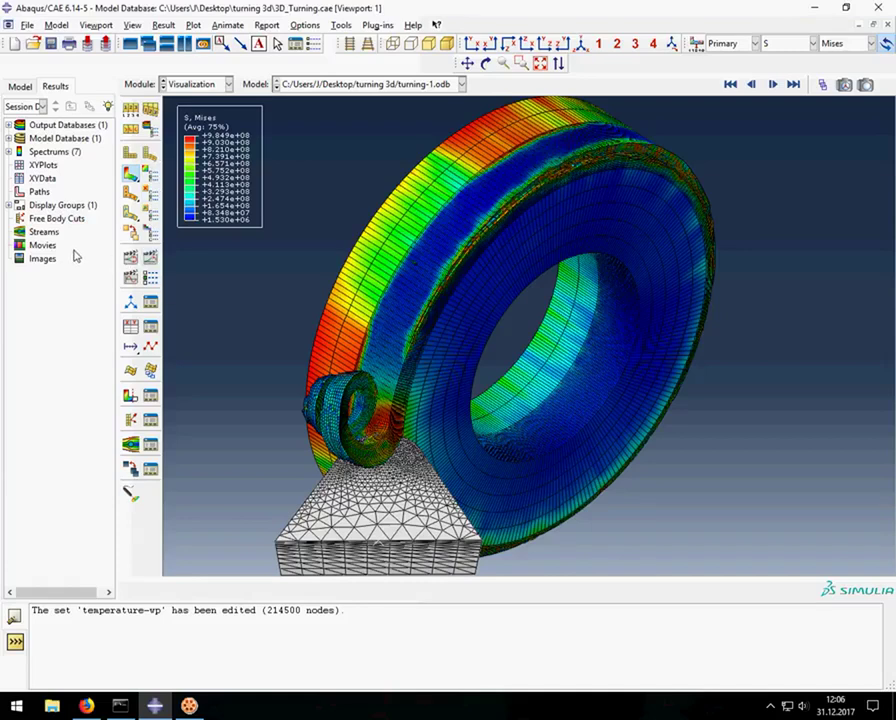
# - Play the Mises time-history animation and hide the frame counter in Animation Options
pyautogui.click(151, 259)
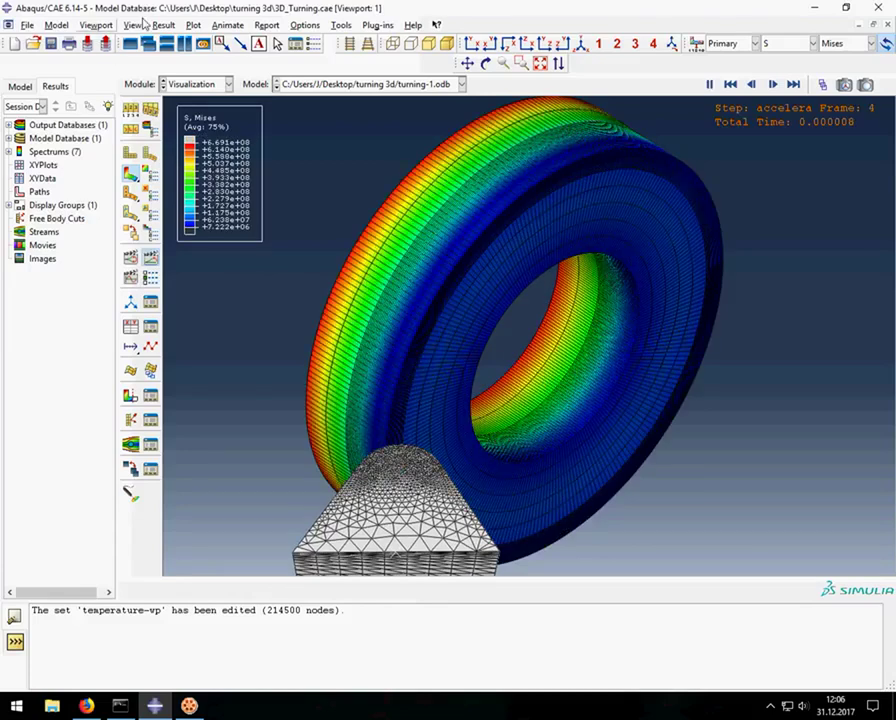
pyautogui.click(341, 25)
pyautogui.moveTo(304, 25)
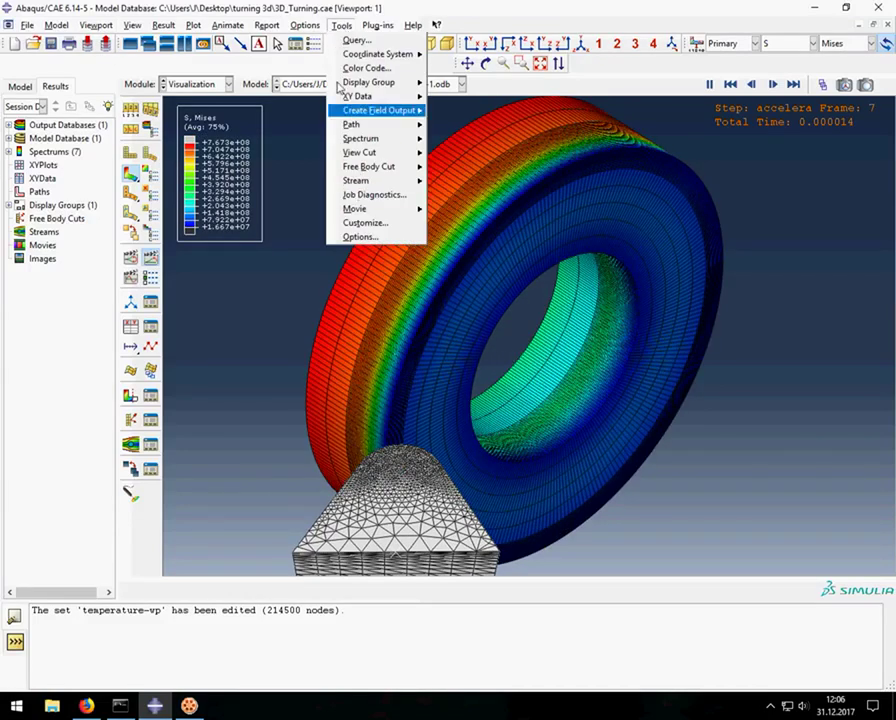
pyautogui.click(322, 138)
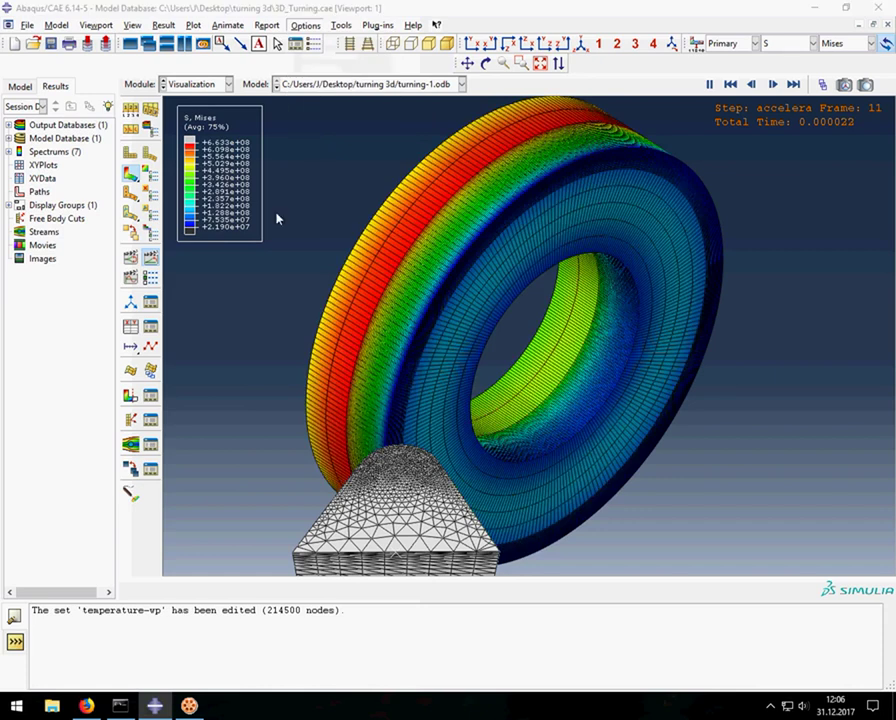
pyautogui.click(64, 384)
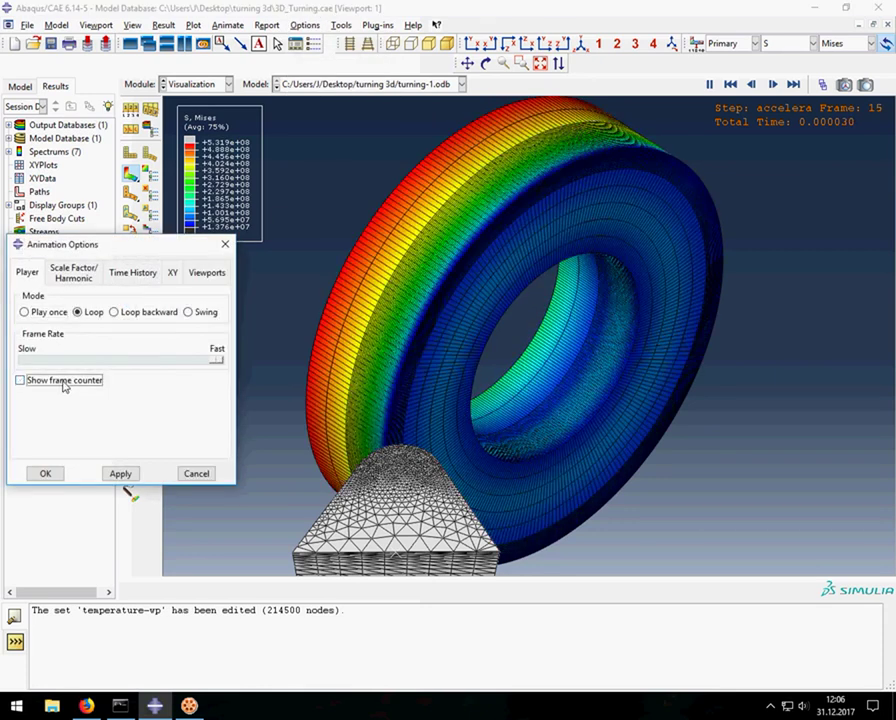
pyautogui.click(119, 473)
pyautogui.click(46, 474)
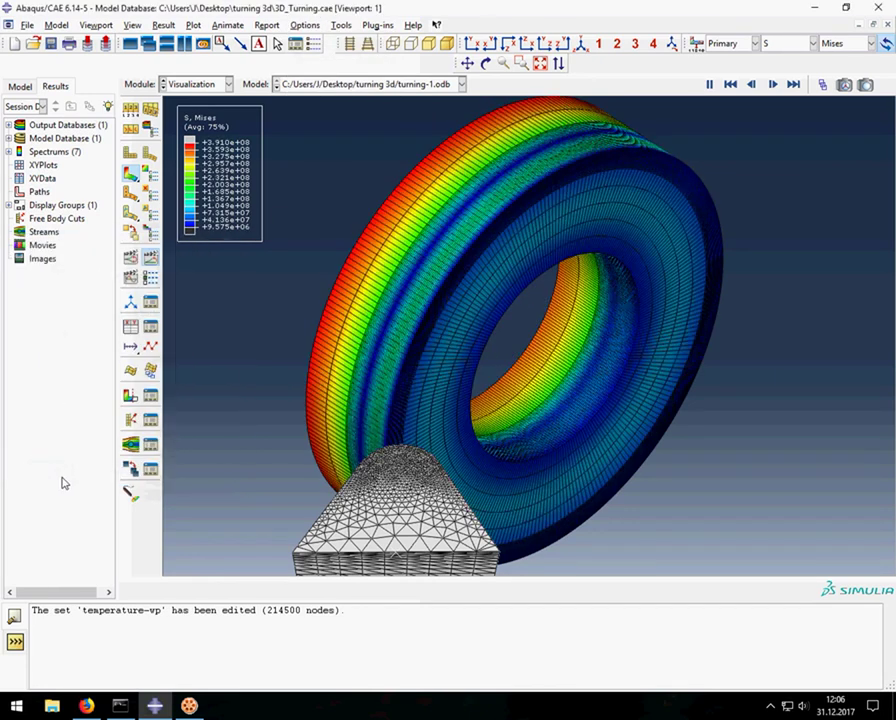
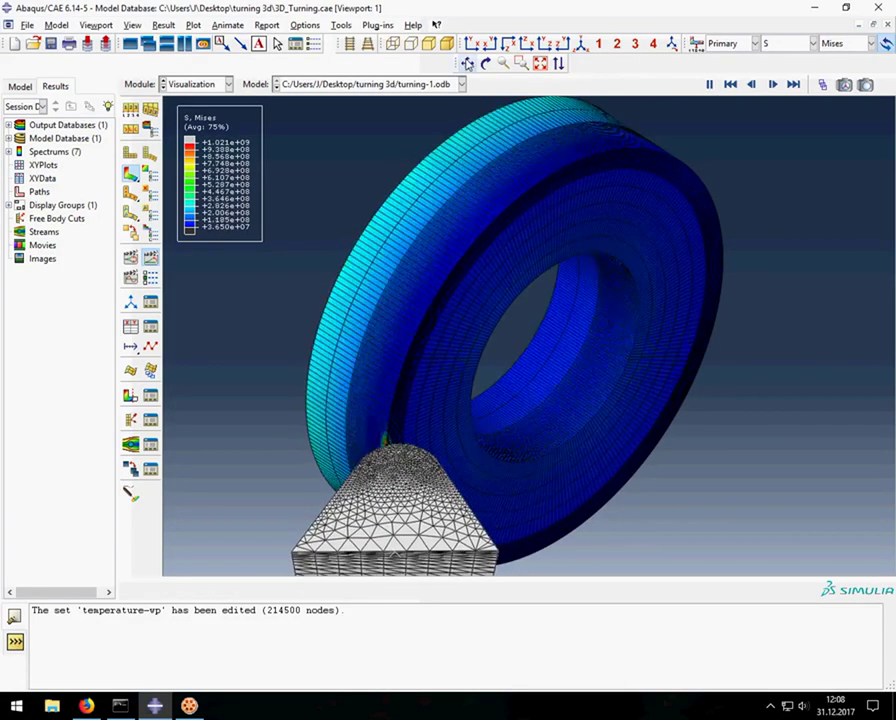
# - Shift the model in view and plot nodal temperature NT11 instead of Mises stress
pyautogui.click(467, 63)
pyautogui.moveTo(480, 200)
pyautogui.mouseDown()
pyautogui.moveTo(537, 289)
pyautogui.moveTo(490, 356)
pyautogui.moveTo(534, 289)
pyautogui.mouseUp()
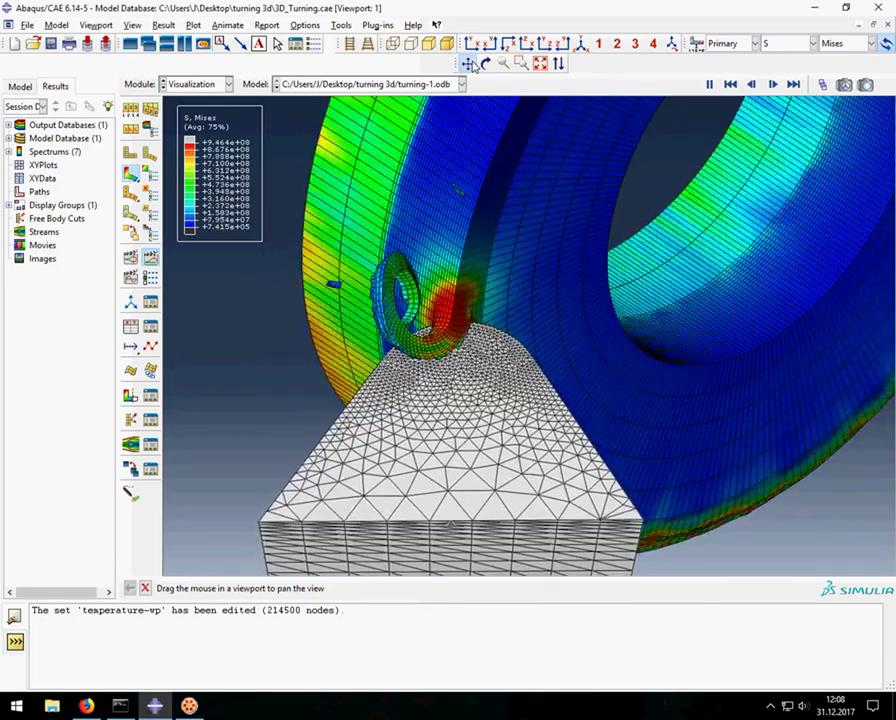
pyautogui.click(467, 63)
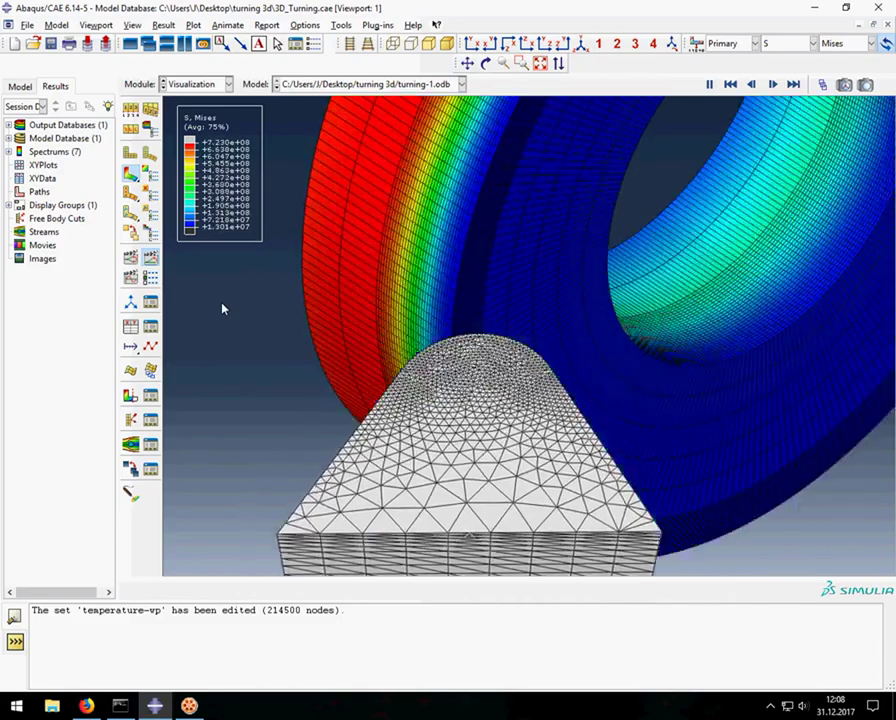
pyautogui.click(161, 25)
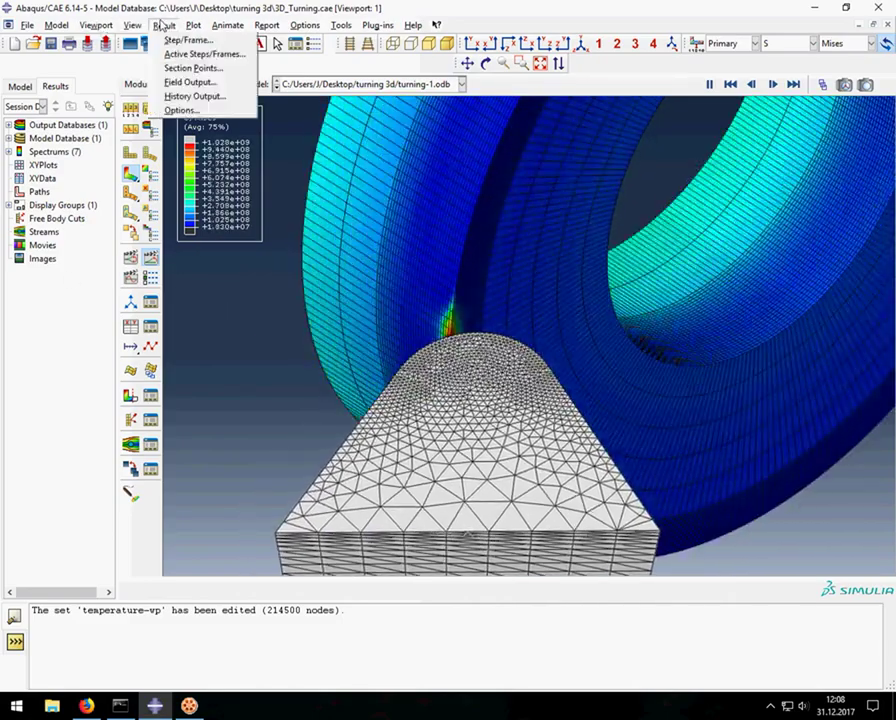
pyautogui.click(196, 81)
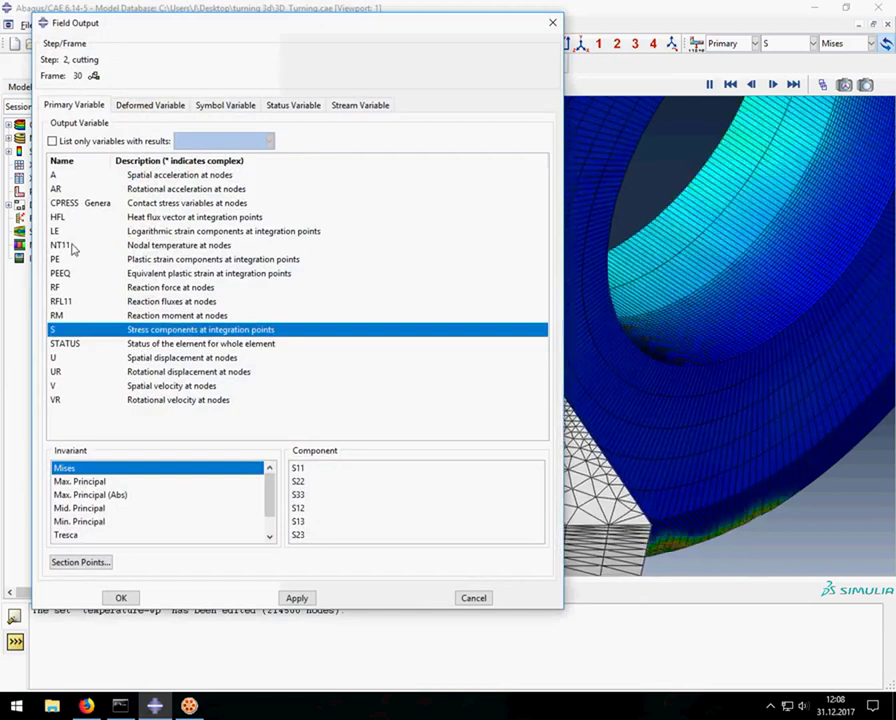
pyautogui.click(70, 245)
pyautogui.click(296, 597)
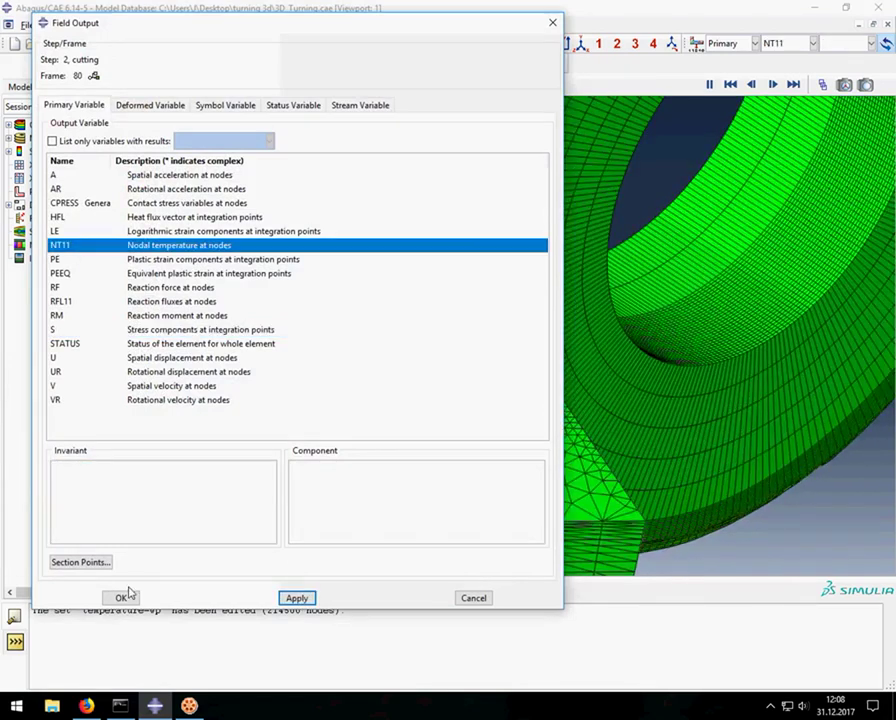
pyautogui.click(121, 597)
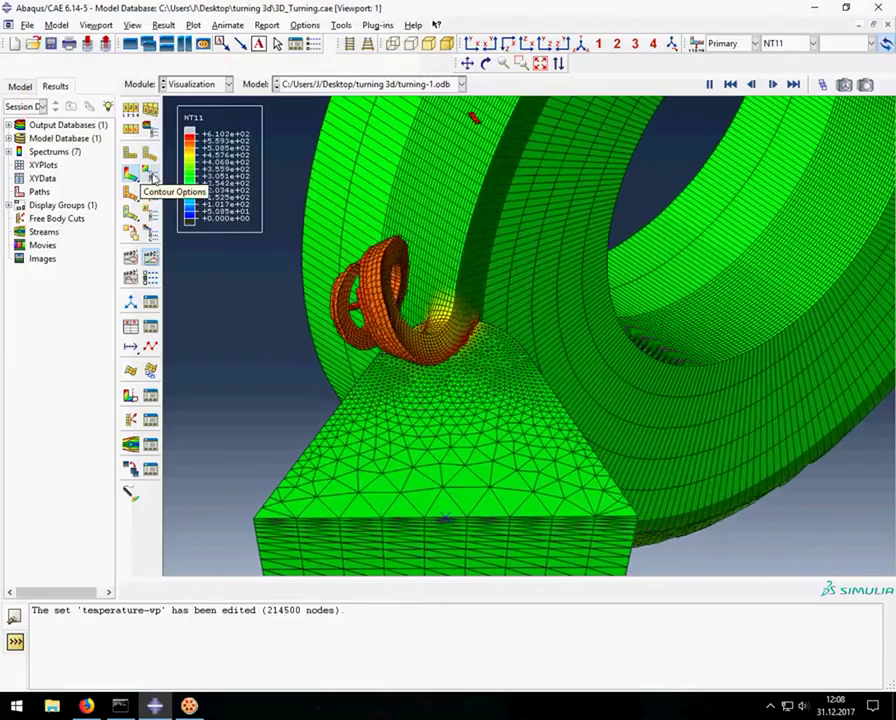
# - Fix the NT11 contour minimum at 300 and use current-frame limits for animation
pyautogui.click(152, 177)
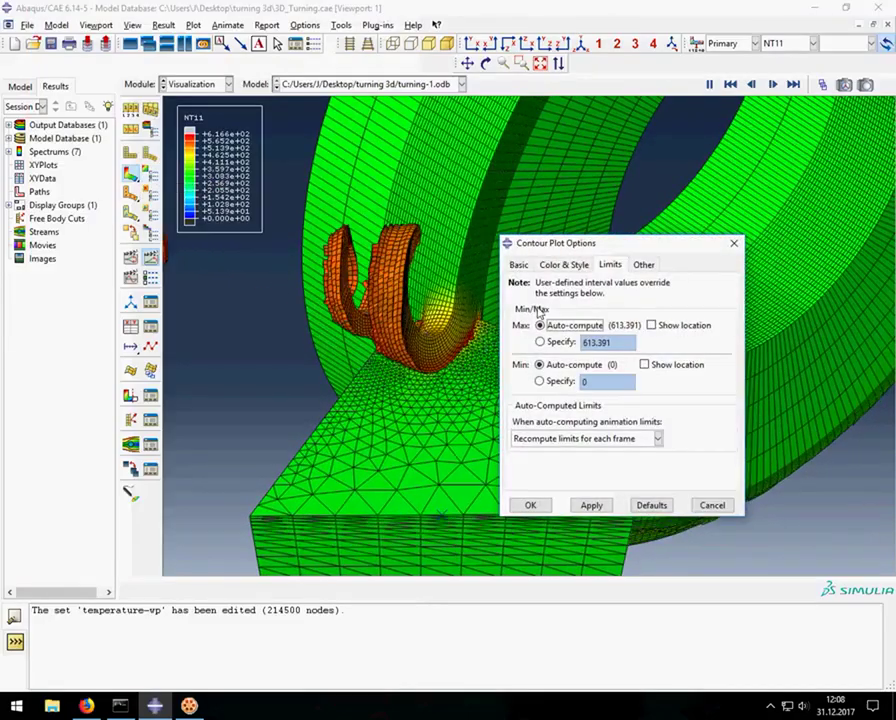
pyautogui.click(558, 381)
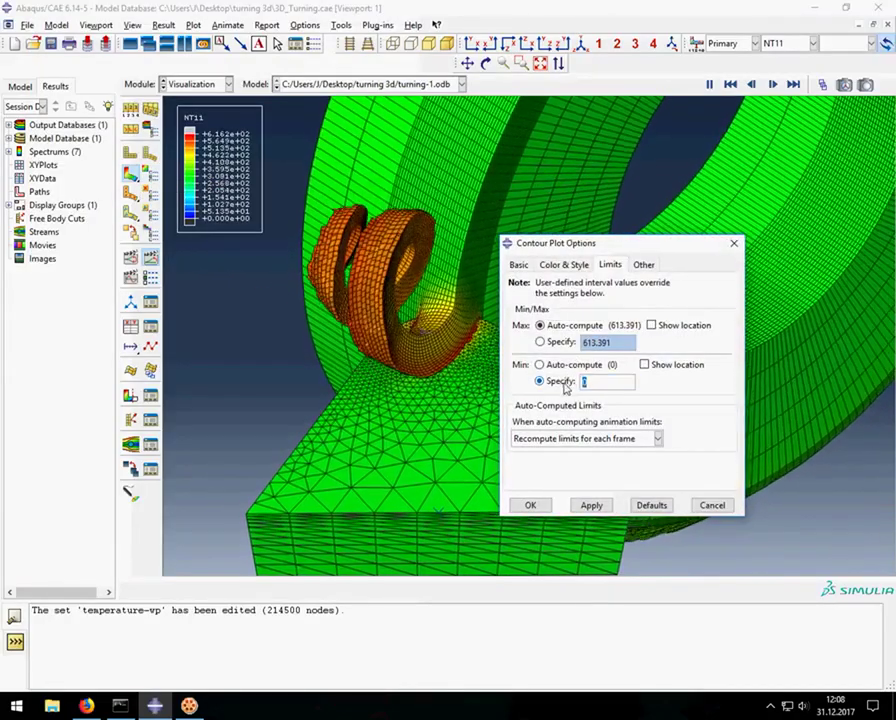
pyautogui.write('300')
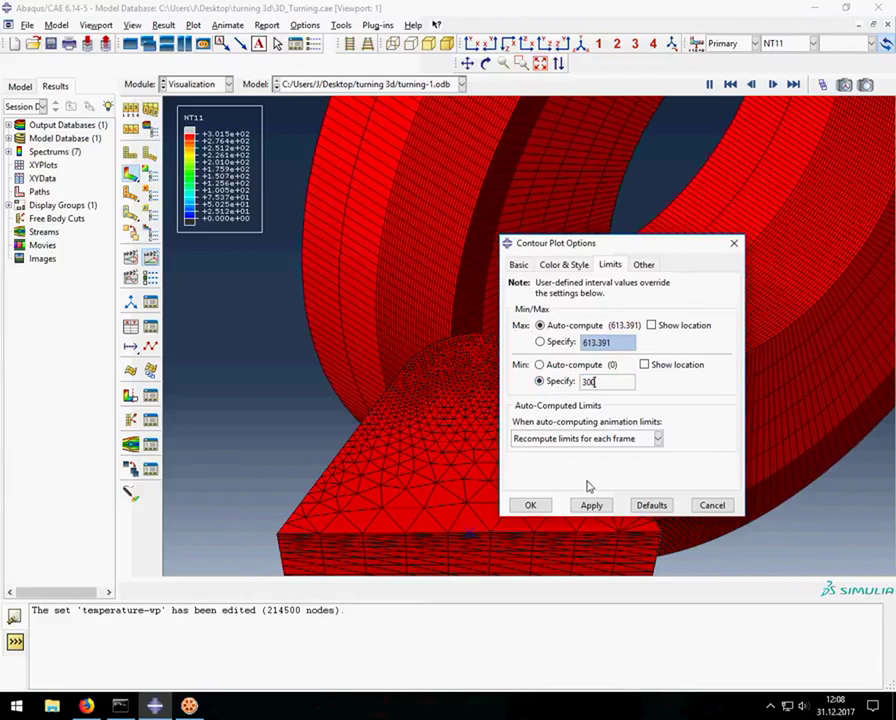
pyautogui.click(588, 438)
pyautogui.click(578, 467)
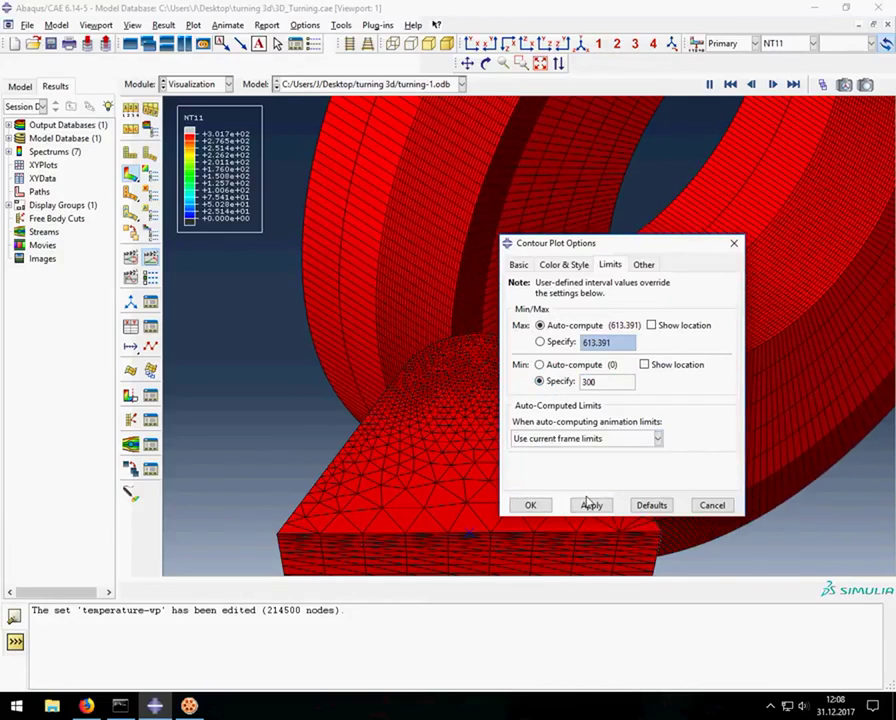
pyautogui.click(591, 505)
pyautogui.click(531, 505)
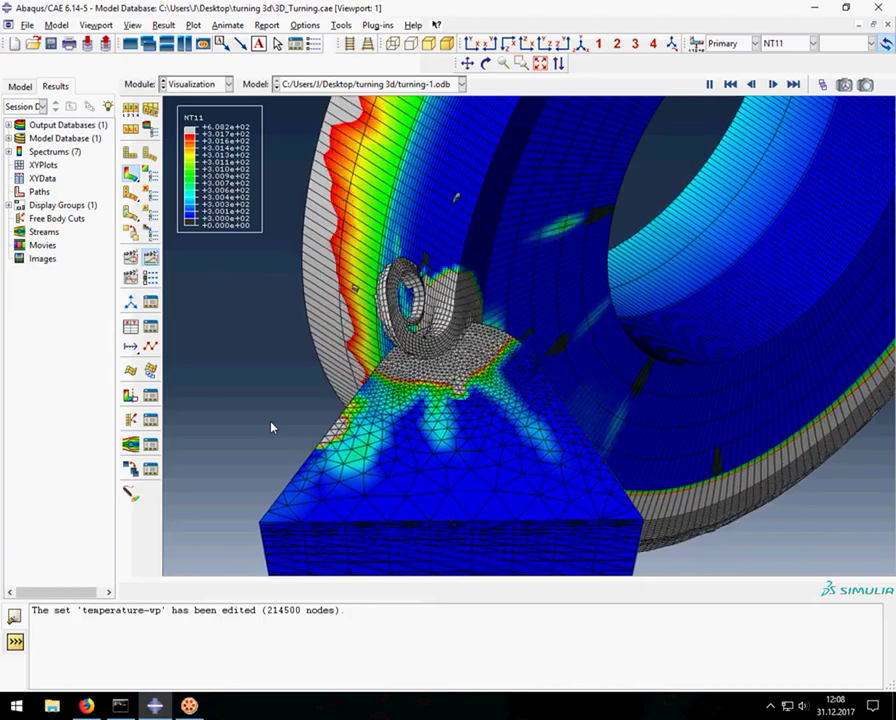
# - Change the animation limits to recompute for each frame
pyautogui.click(150, 175)
pyautogui.click(580, 438)
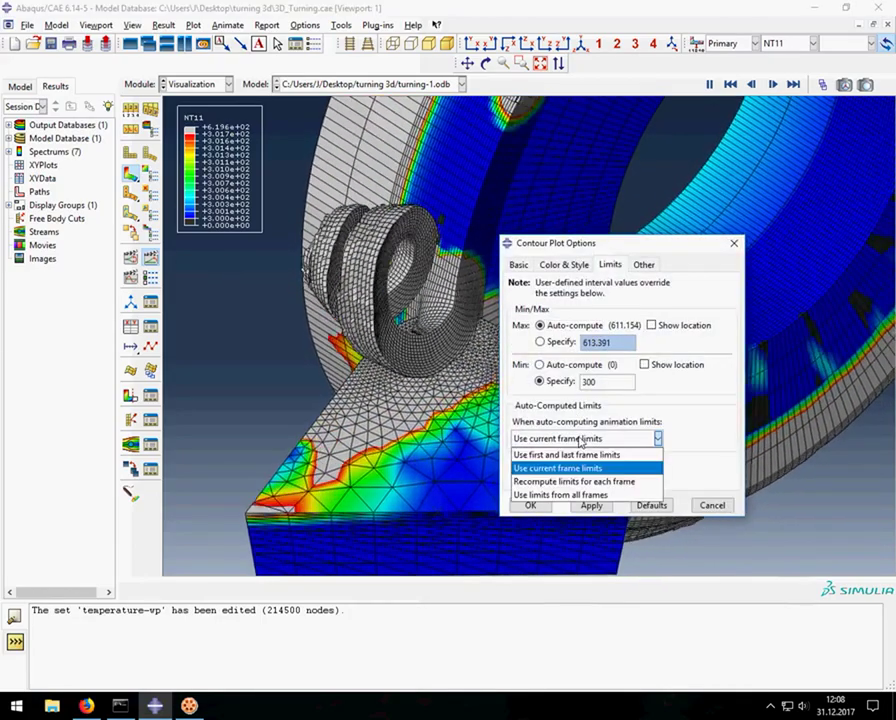
pyautogui.click(574, 482)
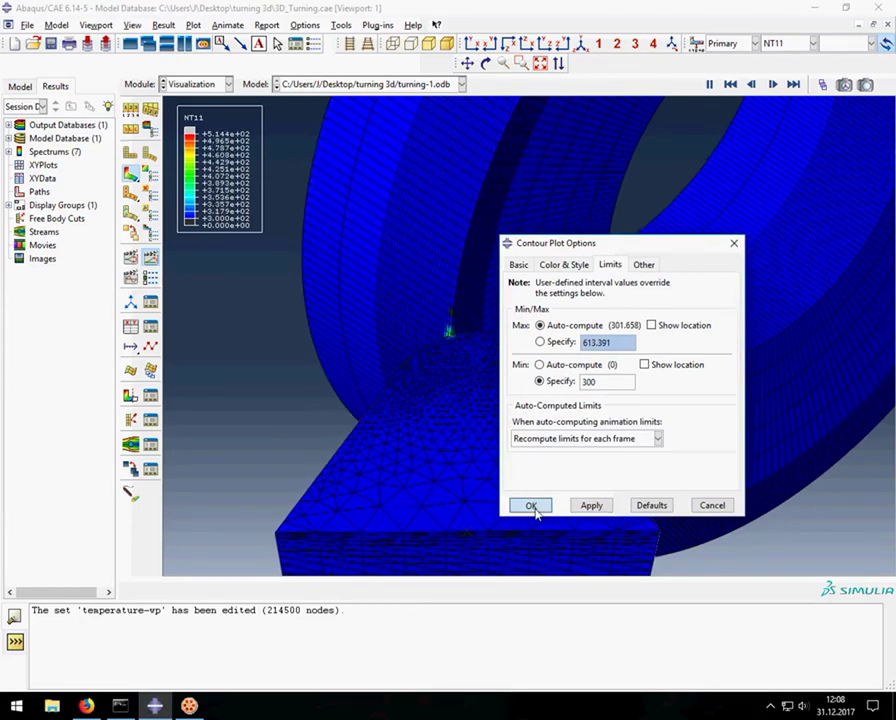
pyautogui.click(531, 506)
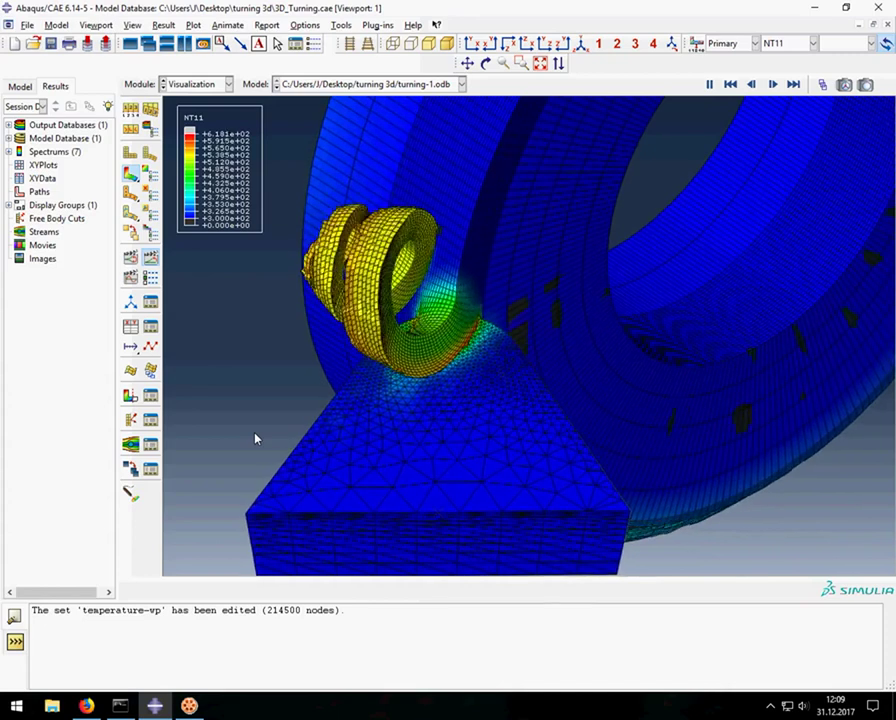
# - Rotate, fit and pan the model so the tool faces forward and sits centred
pyautogui.click(486, 63)
pyautogui.moveTo(672, 448); pyautogui.dragTo(652, 440)
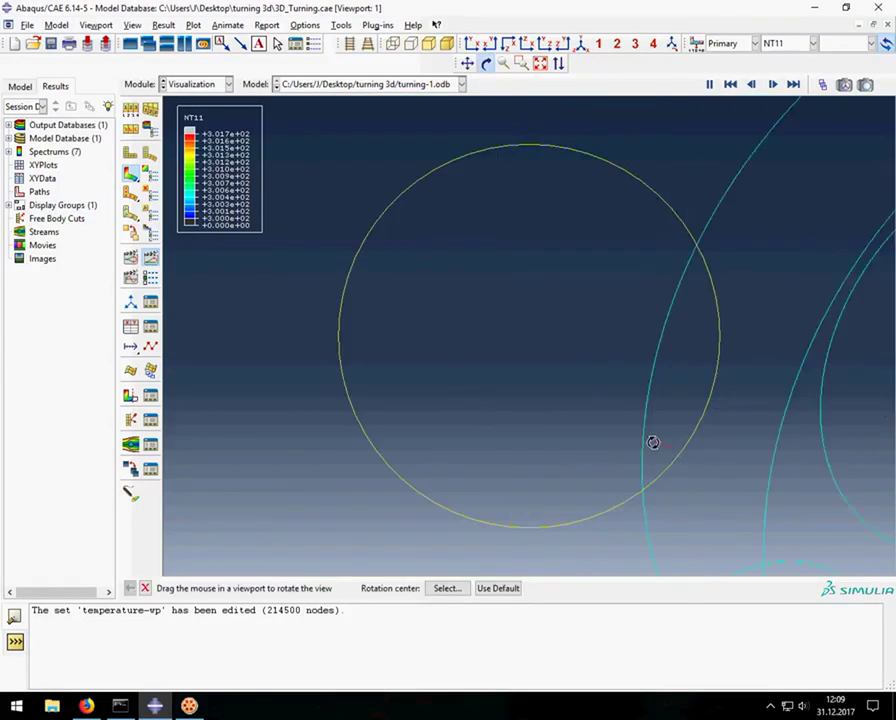
pyautogui.click(541, 64)
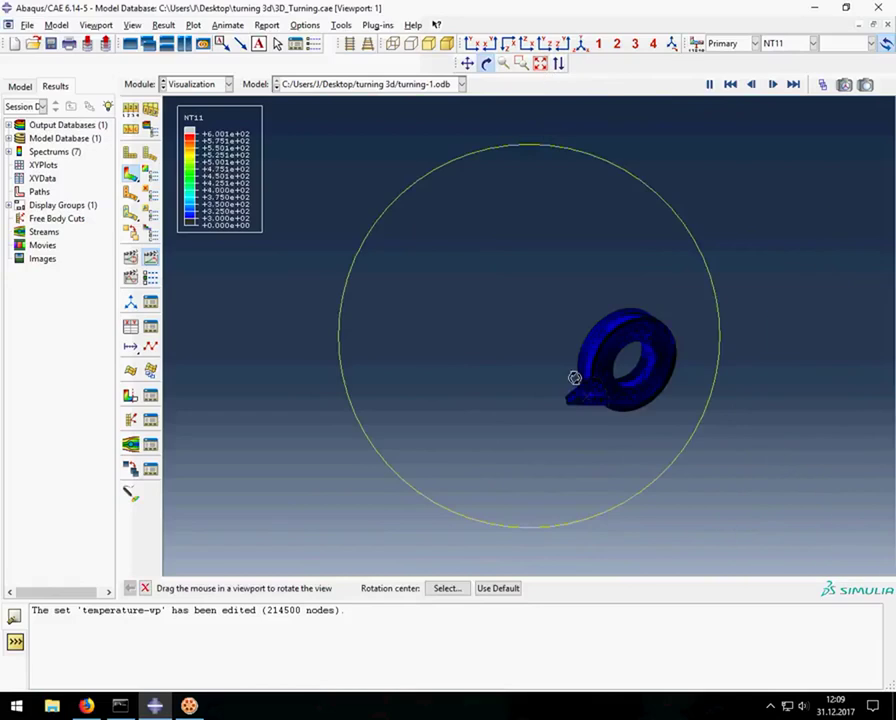
pyautogui.moveTo(684, 397)
pyautogui.mouseDown()
pyautogui.moveTo(590, 360)
pyautogui.moveTo(523, 164)
pyautogui.mouseUp()
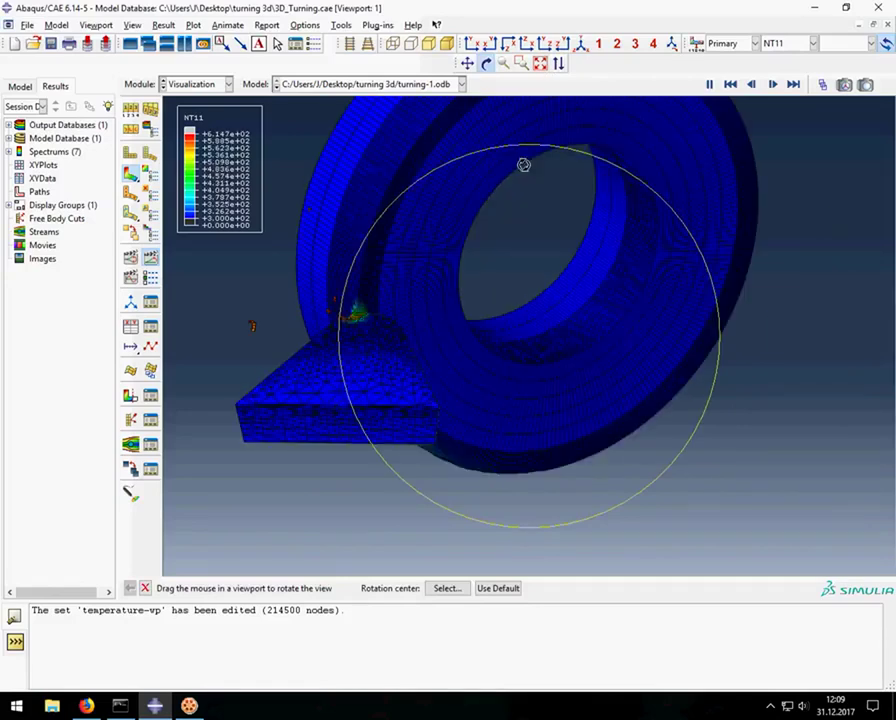
pyautogui.click(468, 63)
pyautogui.moveTo(604, 260)
pyautogui.mouseDown()
pyautogui.moveTo(604, 346)
pyautogui.moveTo(610, 336)
pyautogui.moveTo(519, 316)
pyautogui.mouseUp()
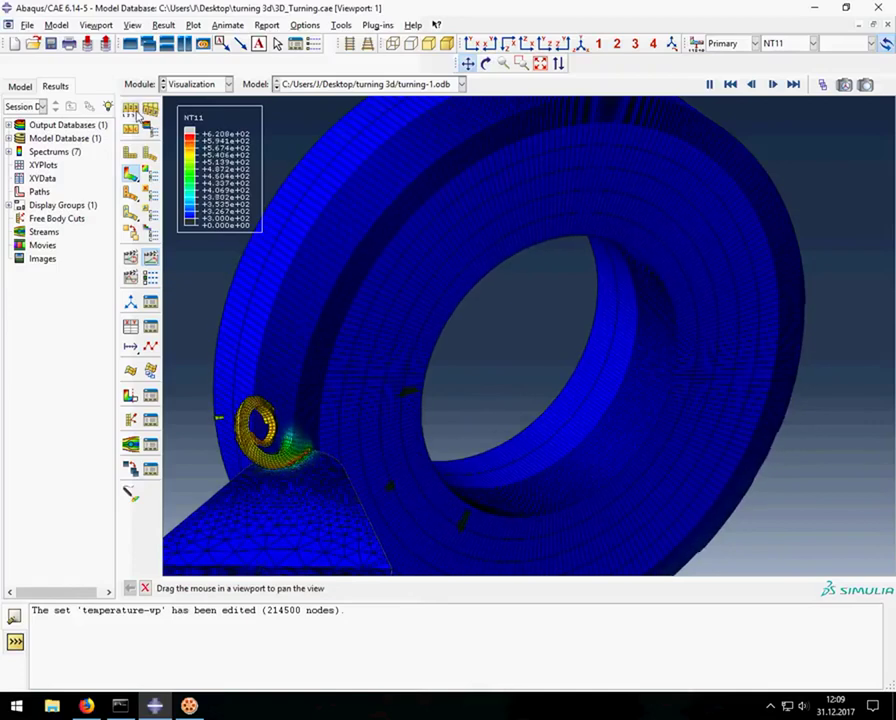
pyautogui.moveTo(500, 250)
pyautogui.mouseDown()
pyautogui.moveTo(614, 178)
pyautogui.moveTo(646, 132)
pyautogui.moveTo(598, 231)
pyautogui.mouseUp()
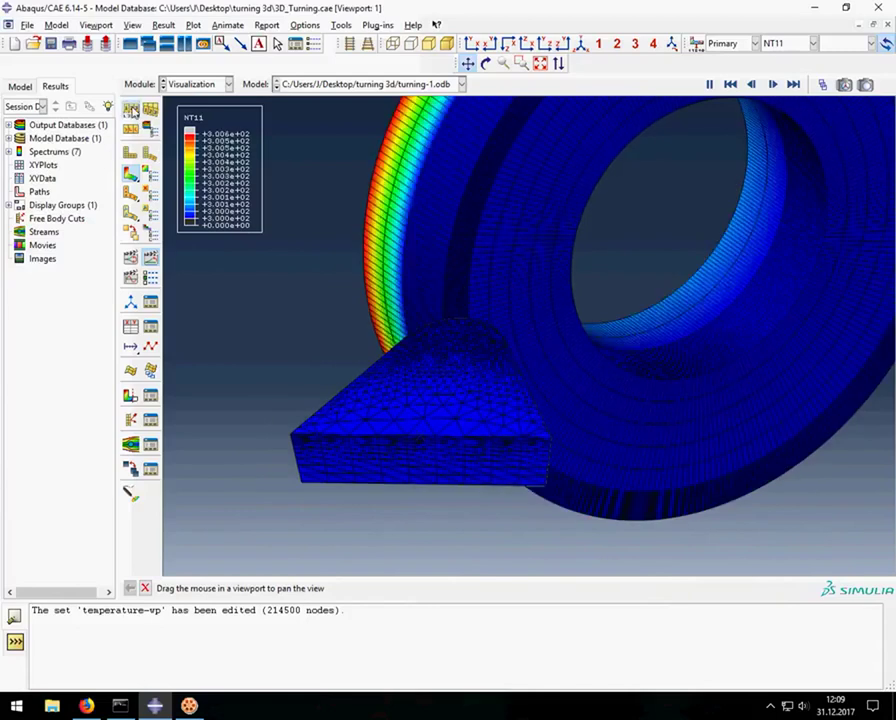
# - Set visible edges to feature edges only, hiding the mesh lines
pyautogui.click(130, 153)
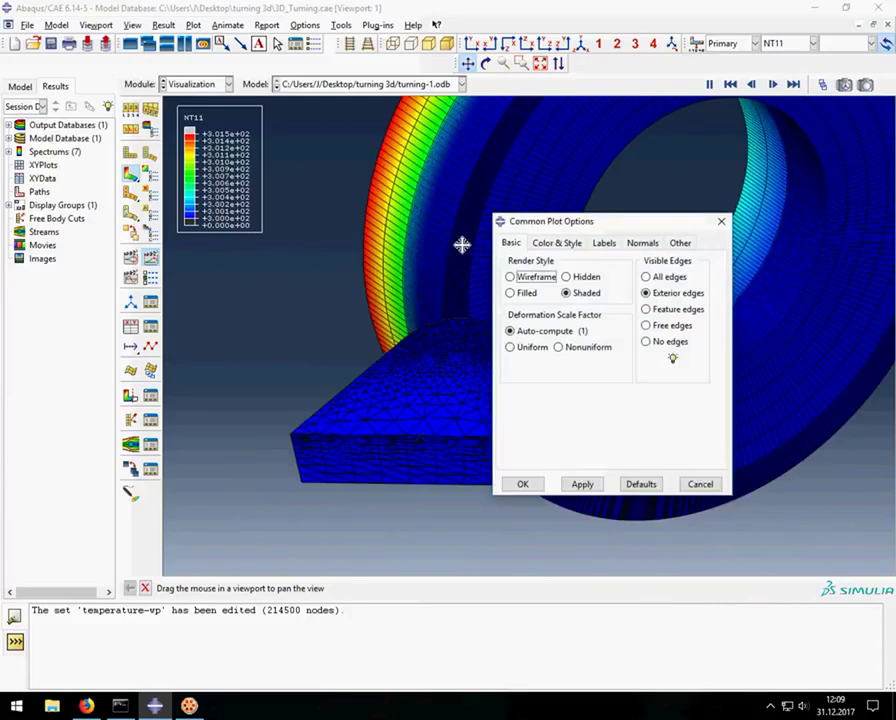
pyautogui.click(650, 309)
pyautogui.click(582, 484)
pyautogui.click(520, 486)
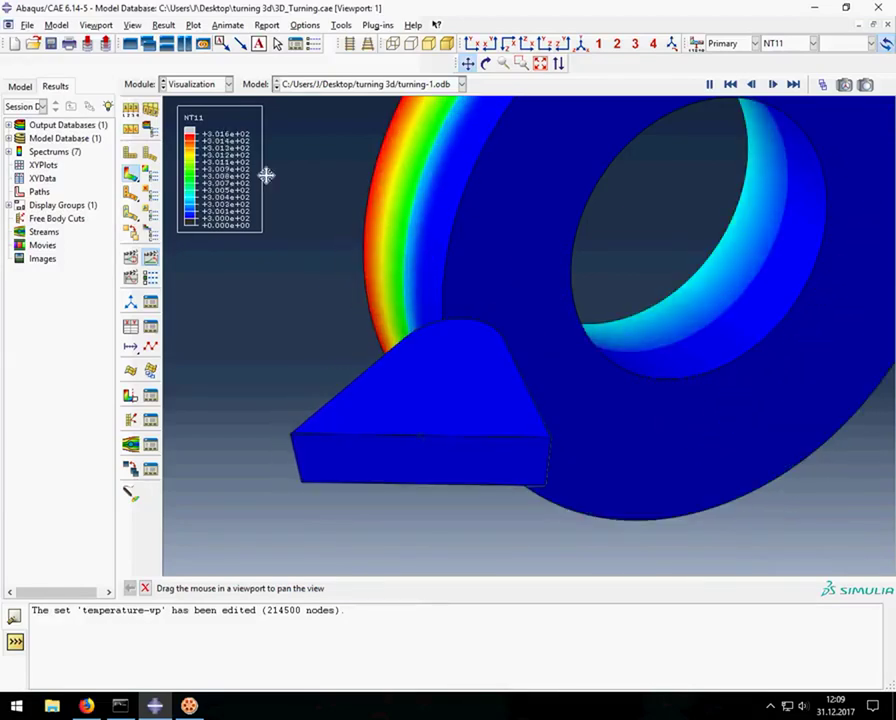
# - Fit the model, then create a second viewport and tile both side by side
pyautogui.click(539, 64)
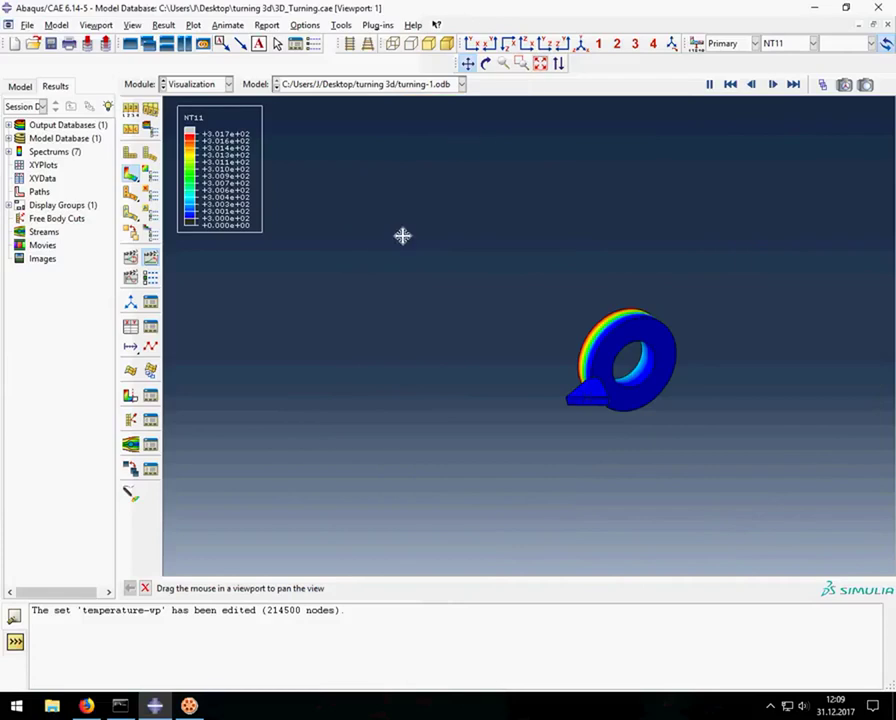
pyautogui.click(184, 45)
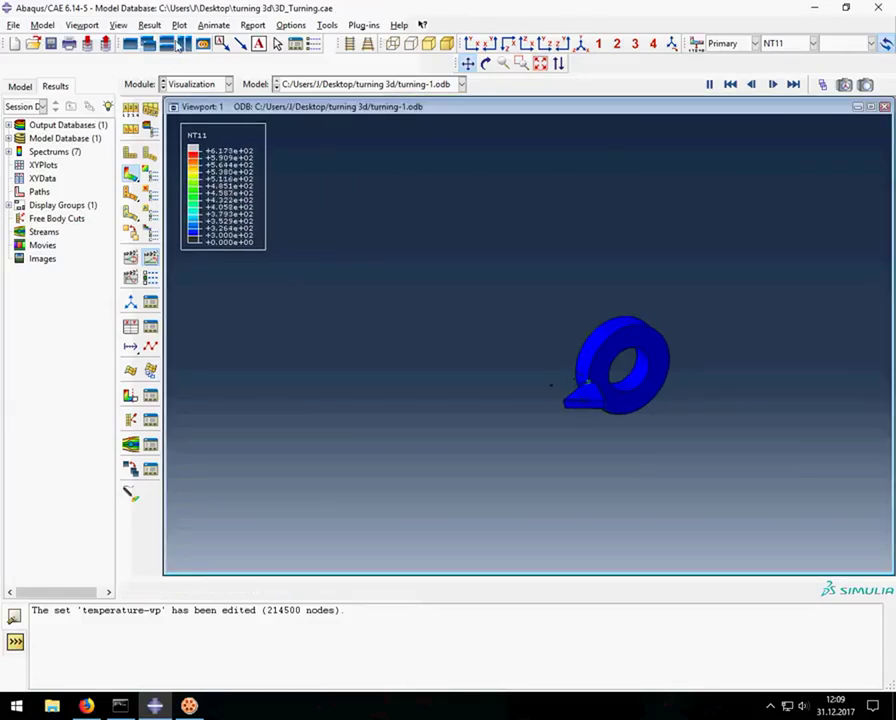
pyautogui.click(180, 45)
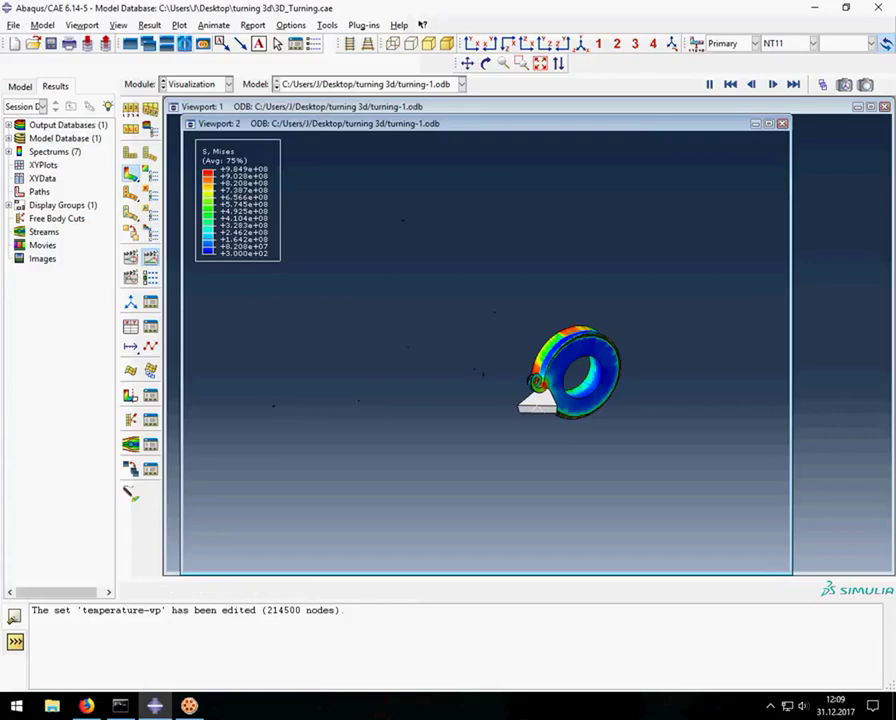
pyautogui.click(184, 45)
# - Plot PEEQ equivalent plastic strain in Viewport 1
pyautogui.click(314, 124)
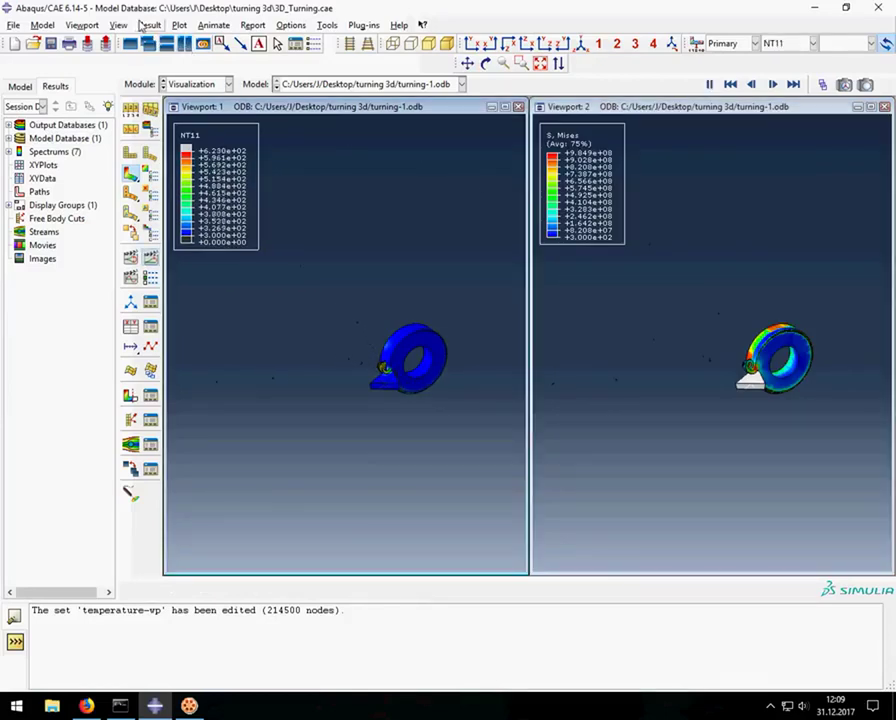
pyautogui.click(150, 25)
pyautogui.click(180, 81)
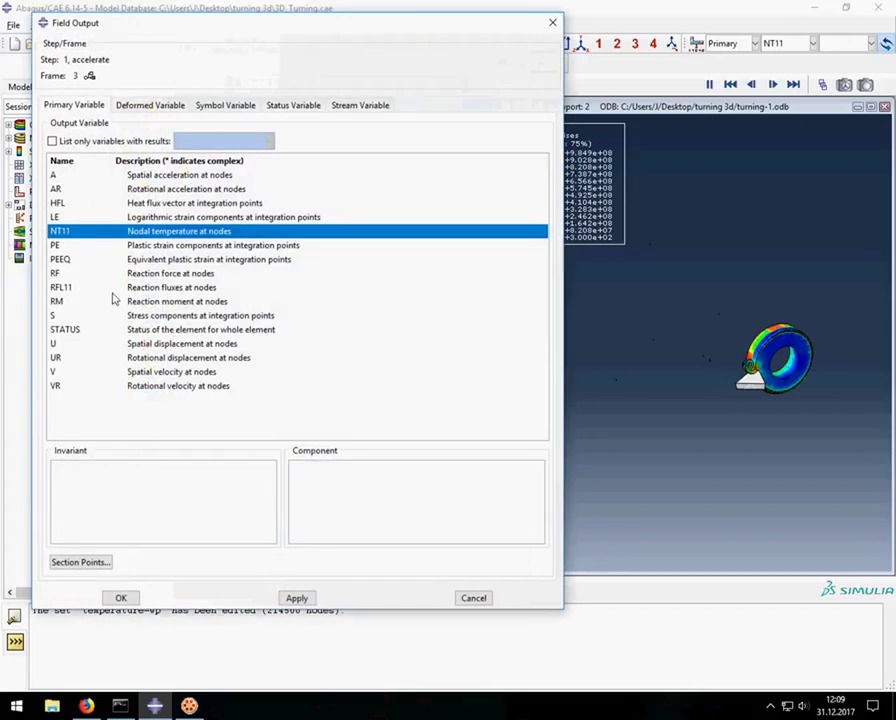
pyautogui.click(72, 259)
pyautogui.click(121, 597)
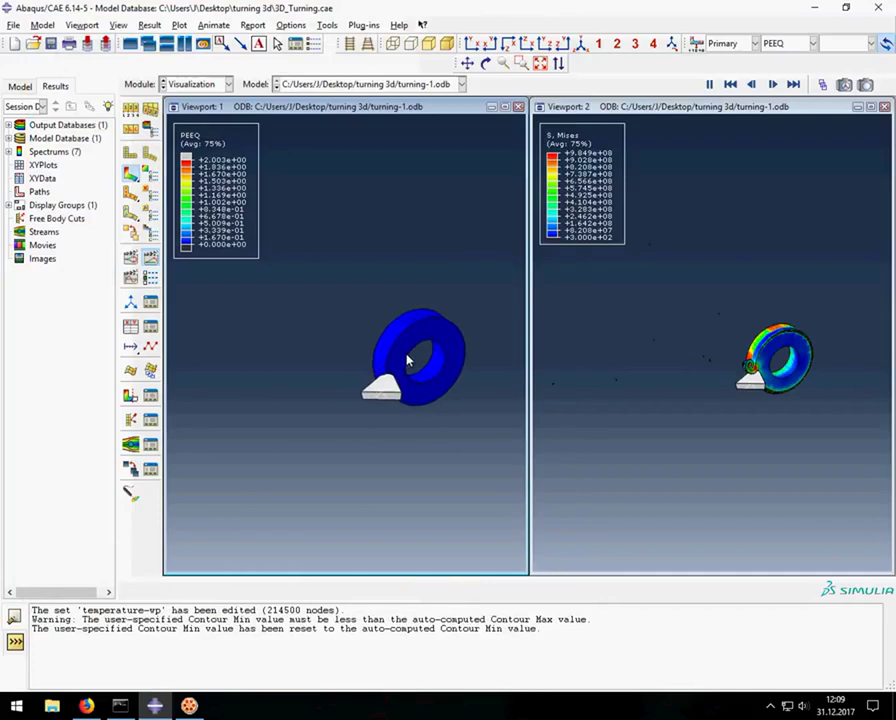
# - Zoom in and centre the ring and tool face-on in Viewport 1
pyautogui.scroll(4, 407, 360)
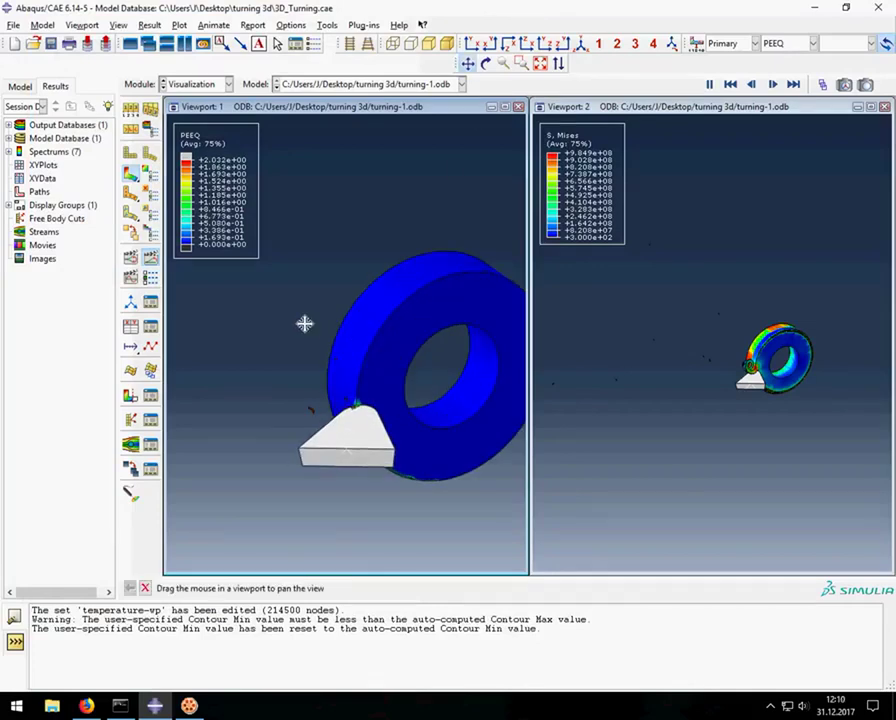
pyautogui.moveTo(304, 323); pyautogui.dragTo(331, 265)
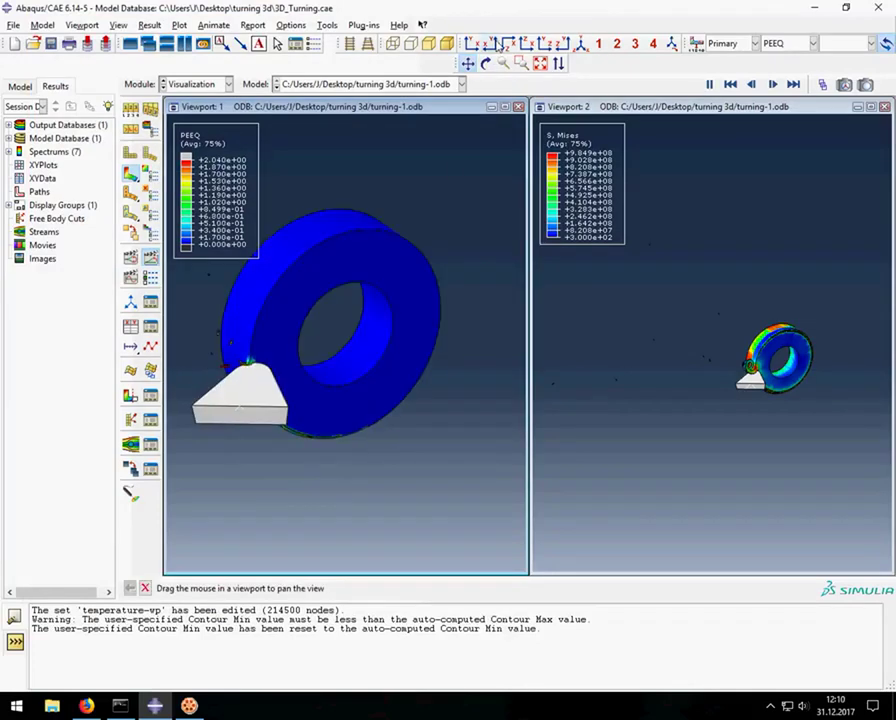
pyautogui.click(498, 45)
pyautogui.moveTo(470, 150); pyautogui.dragTo(308, 150)
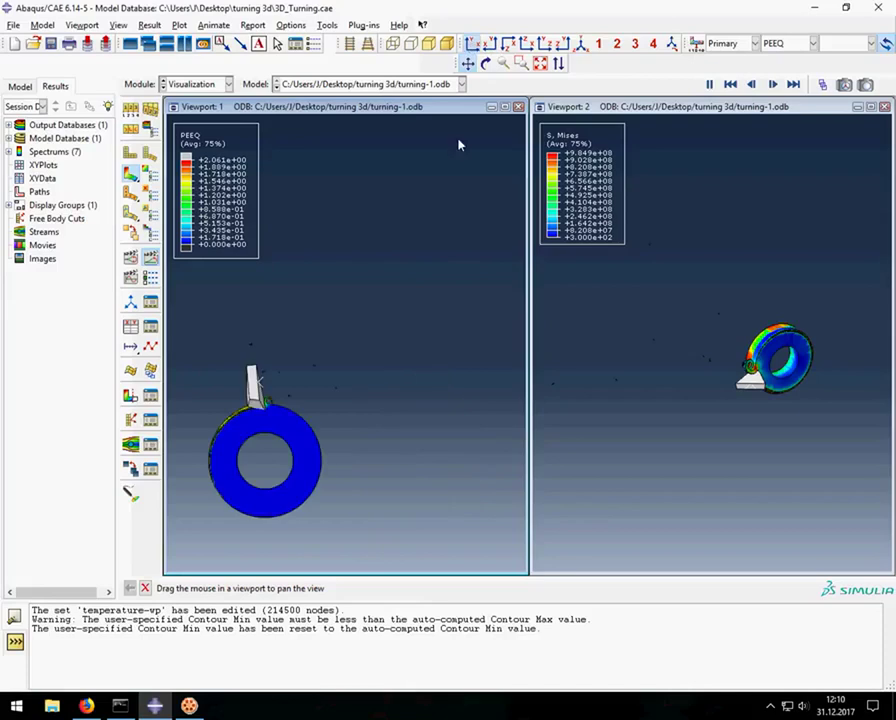
pyautogui.scroll(2, 244, 490)
pyautogui.moveTo(244, 490); pyautogui.dragTo(368, 330)
pyautogui.scroll(3, 372, 345)
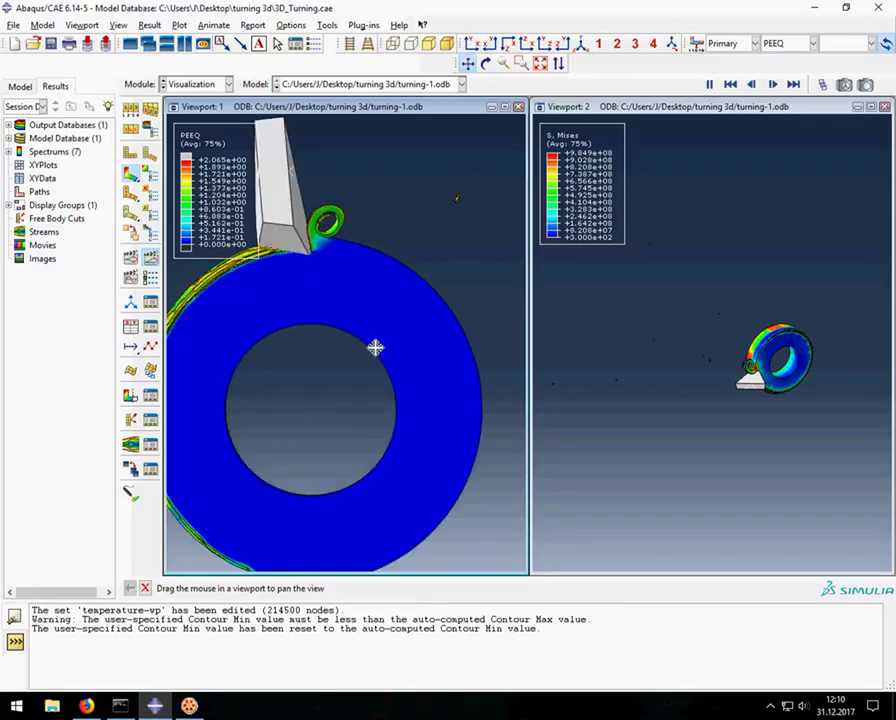
pyautogui.moveTo(396, 342); pyautogui.dragTo(400, 328)
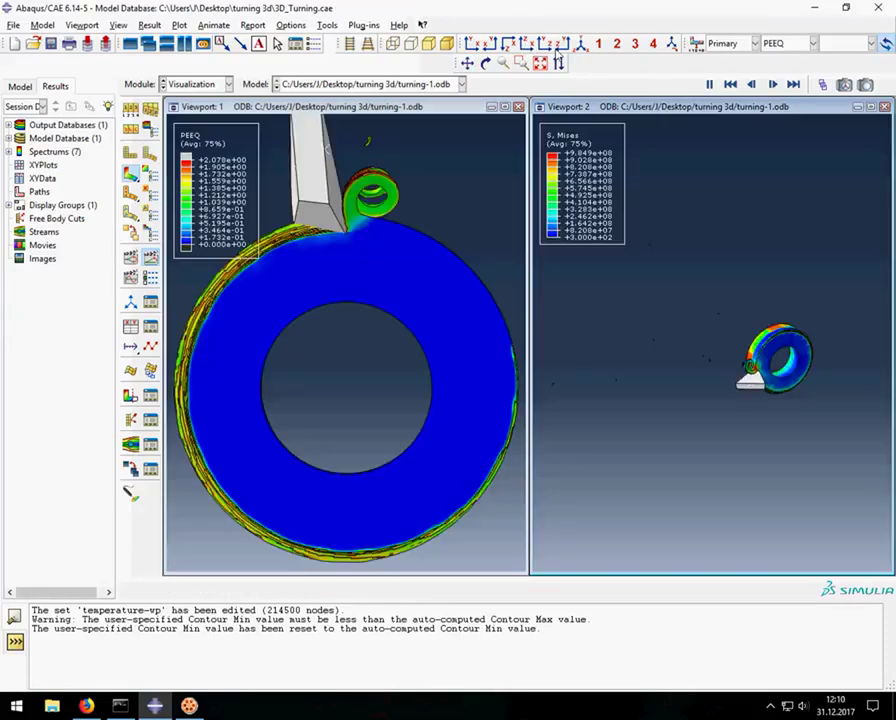
# - Turn Viewport 2 to a side view and zoom onto the tool and workpiece edge
pyautogui.click(548, 45)
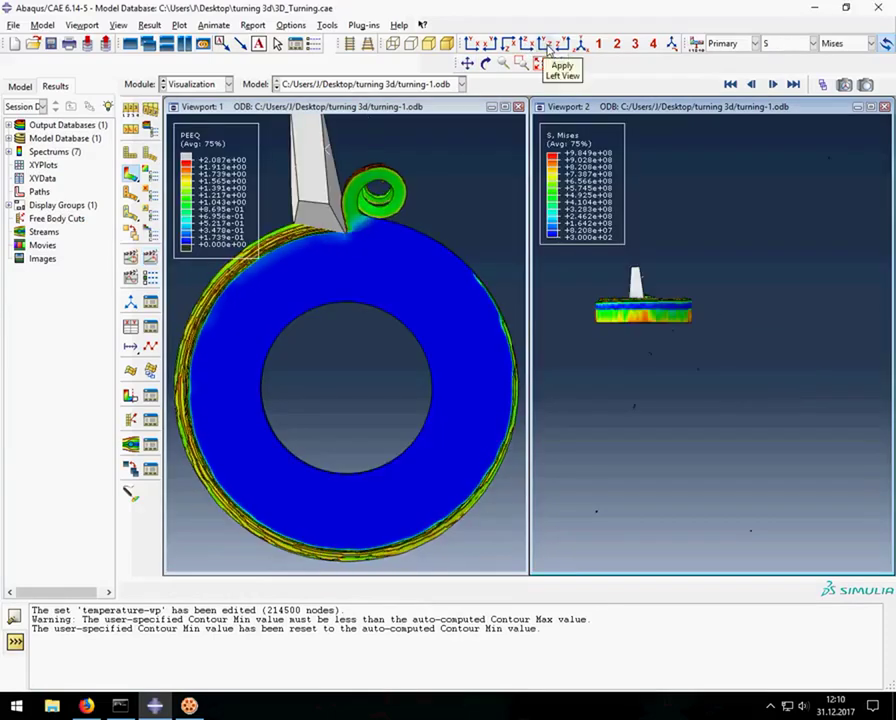
pyautogui.click(560, 45)
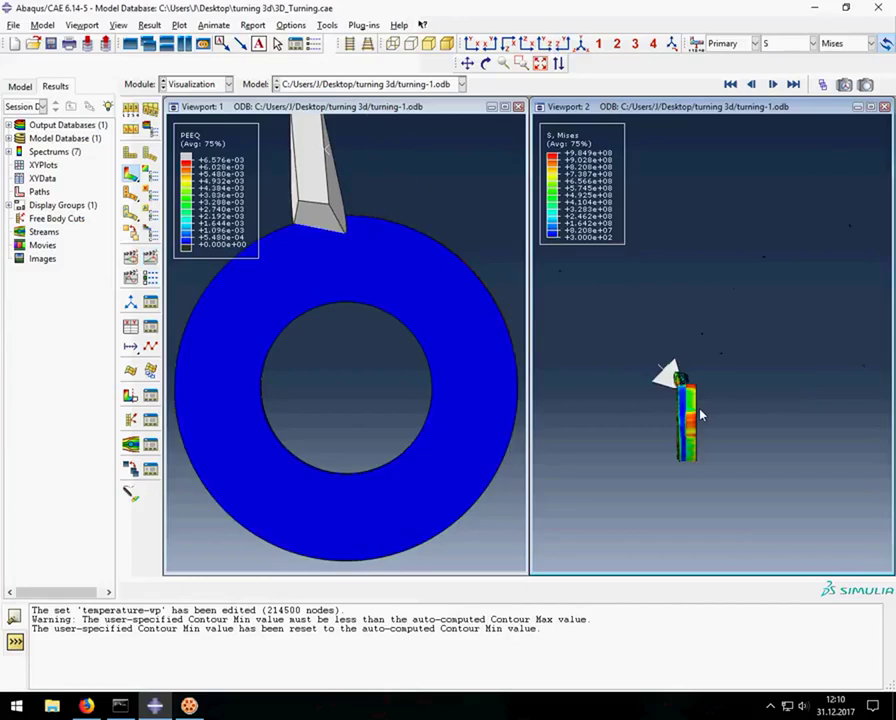
pyautogui.scroll(2, 700, 415)
pyautogui.scroll(2, 692, 406)
pyautogui.scroll(2, 692, 398)
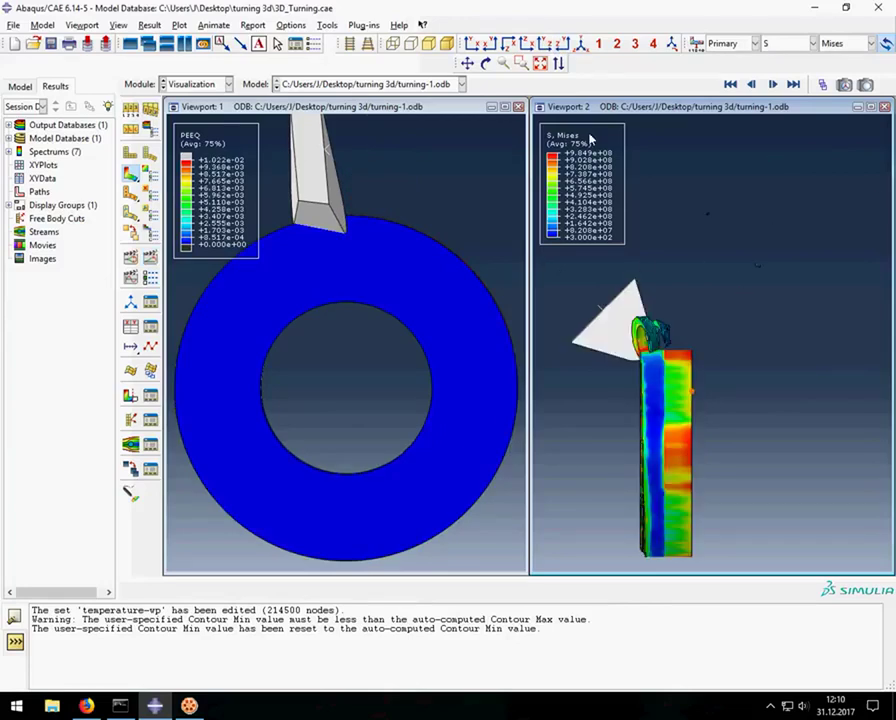
pyautogui.click(467, 63)
pyautogui.moveTo(636, 481)
pyautogui.mouseDown()
pyautogui.moveTo(710, 380)
pyautogui.moveTo(720, 394)
pyautogui.mouseUp()
pyautogui.scroll(2, 720, 395)
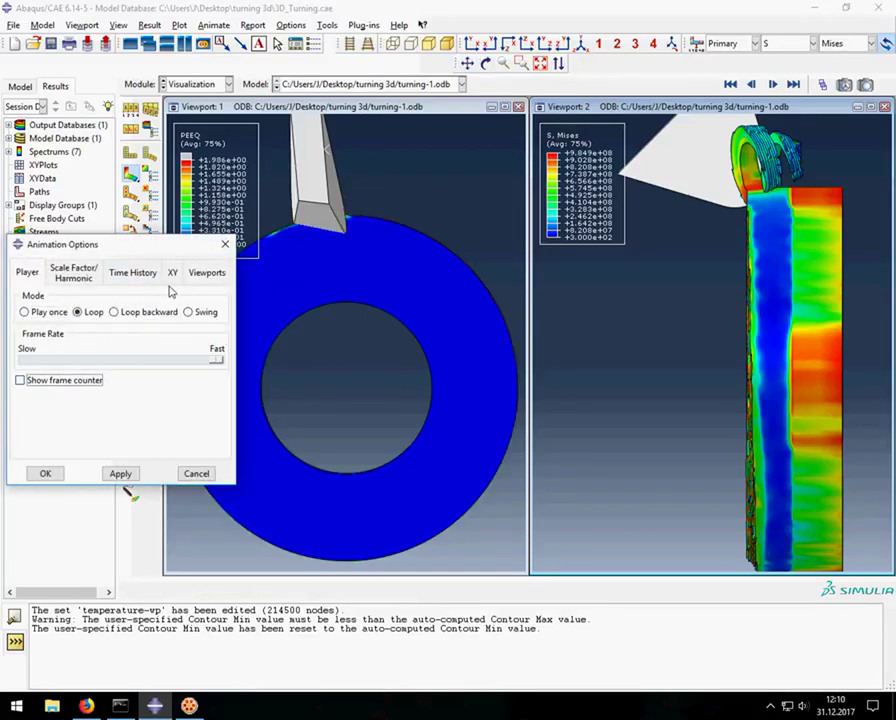
# - Add Viewport 2 to the animation so both viewports animate together
pyautogui.click(205, 276)
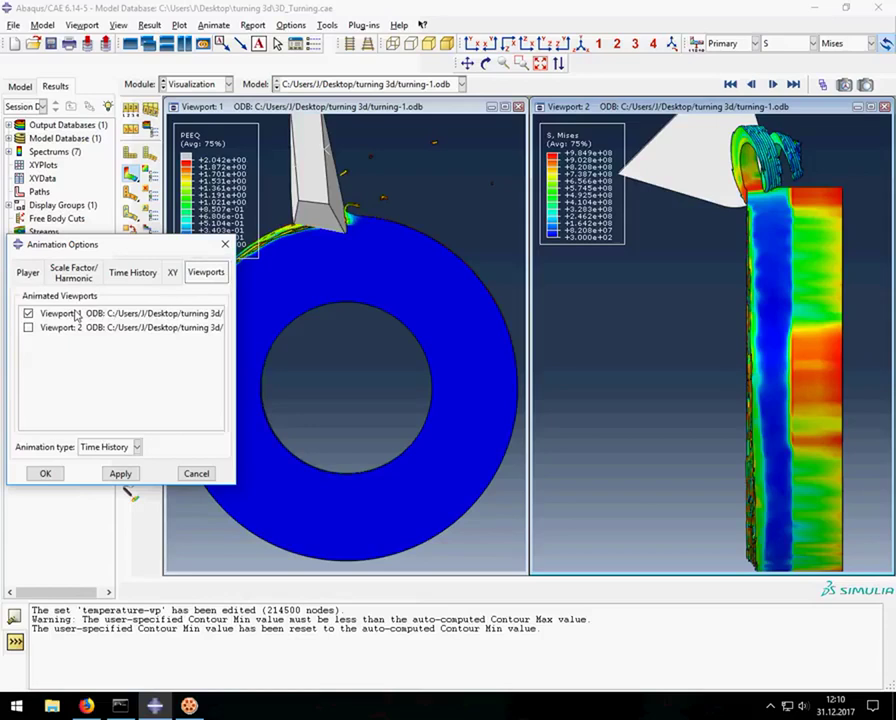
pyautogui.click(120, 475)
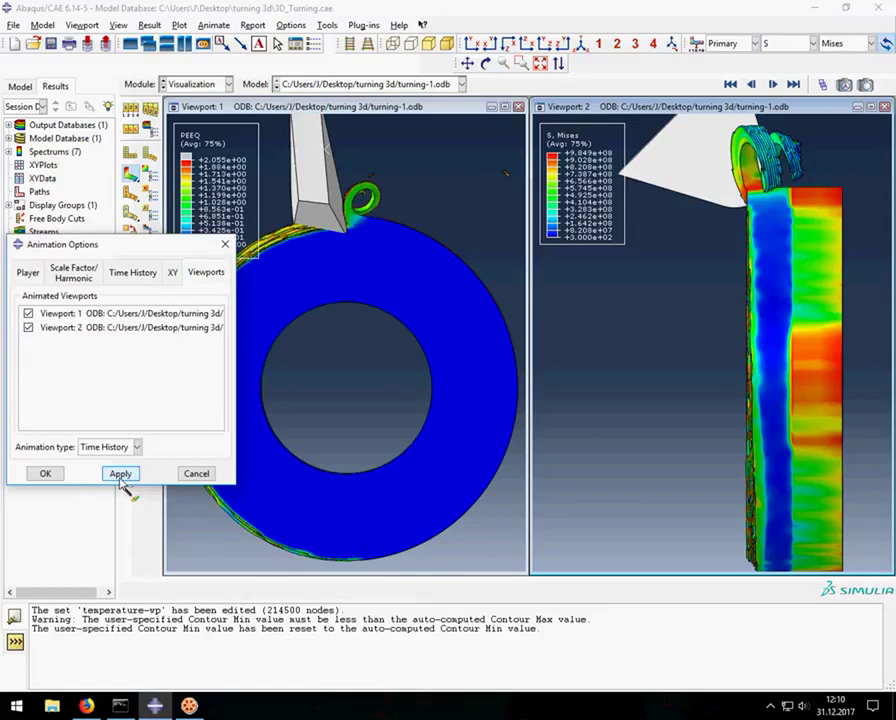
pyautogui.click(45, 474)
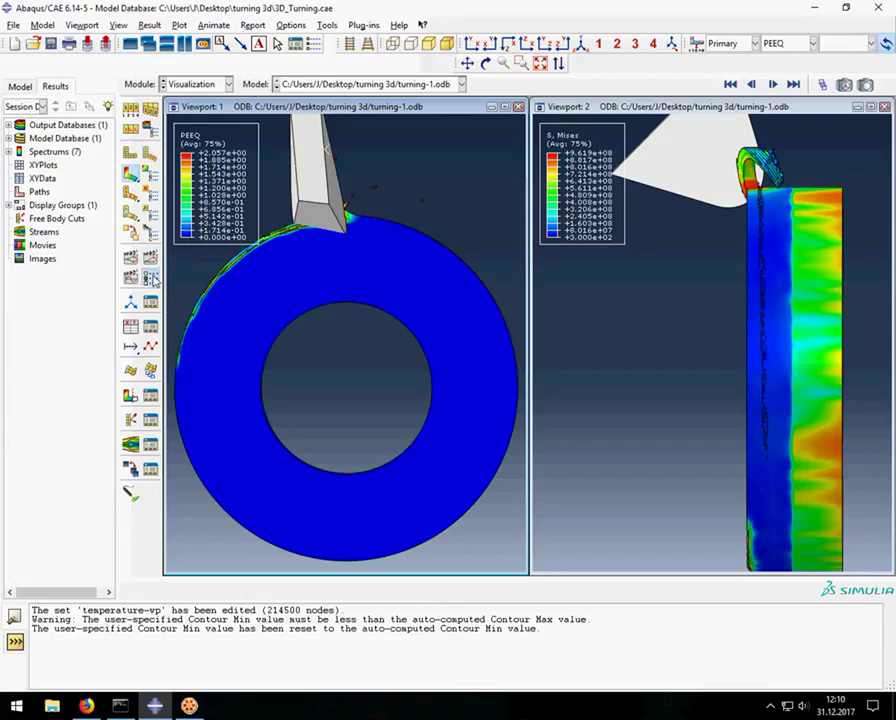
# - Reapply both viewports in Animation Options to restart synchronized playback
pyautogui.click(152, 280)
pyautogui.click(207, 273)
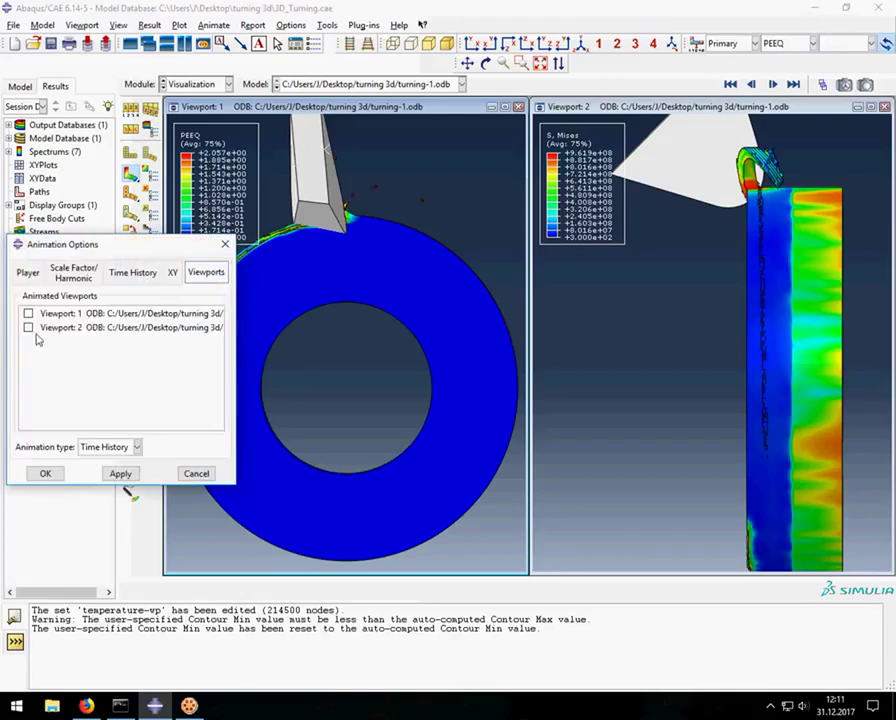
pyautogui.click(116, 473)
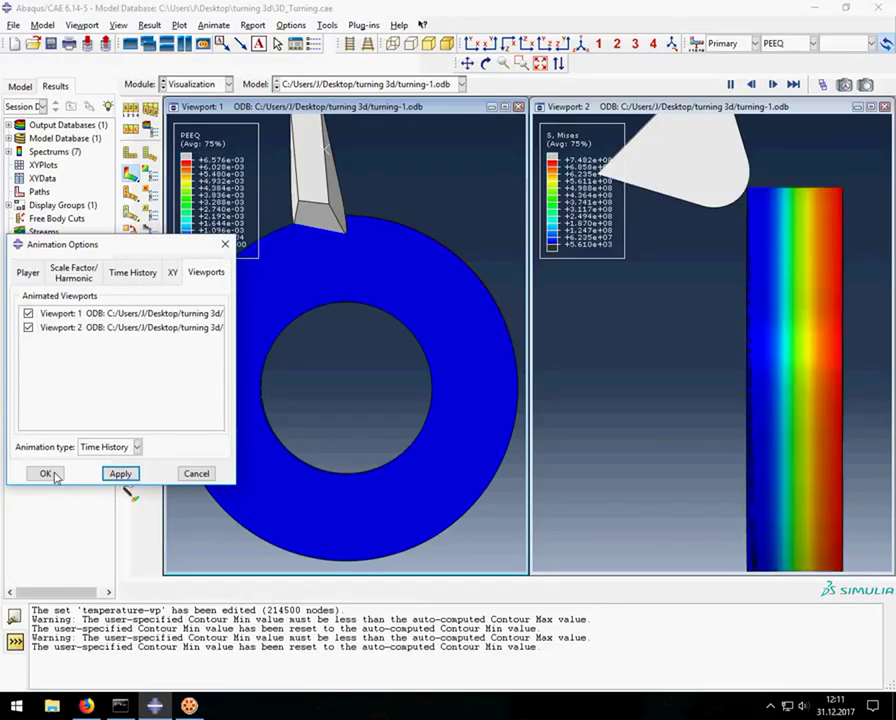
pyautogui.click(45, 473)
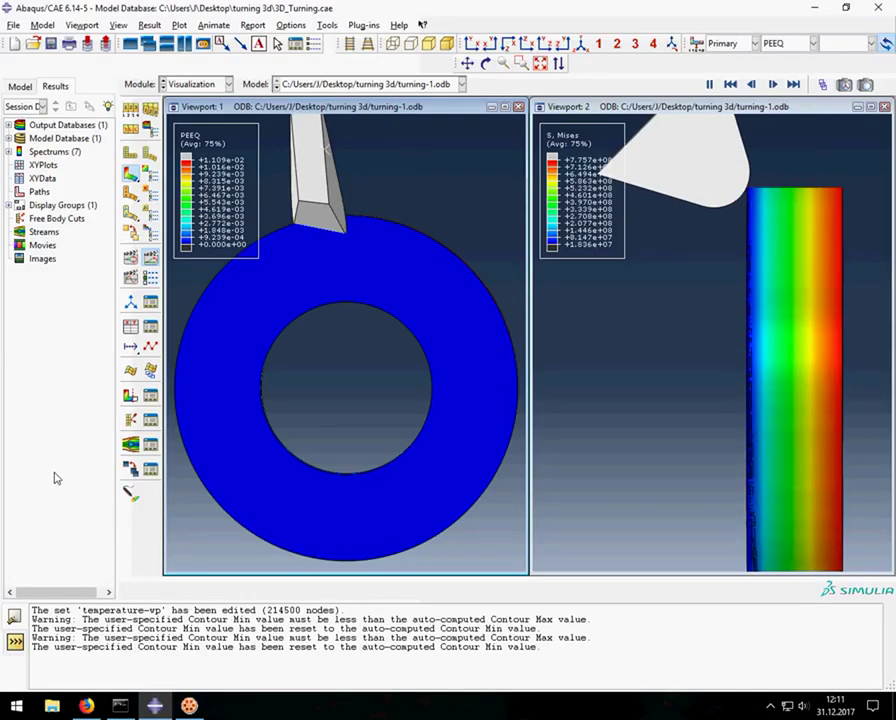
# - Show exterior mesh edges on the model in Viewport 2
pyautogui.click(131, 109)
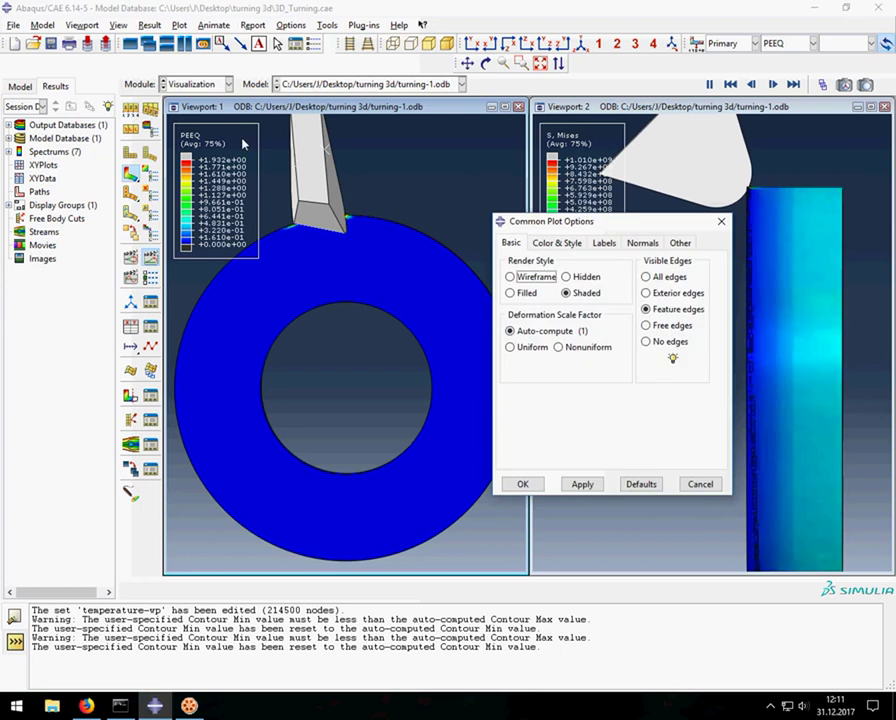
pyautogui.click(524, 484)
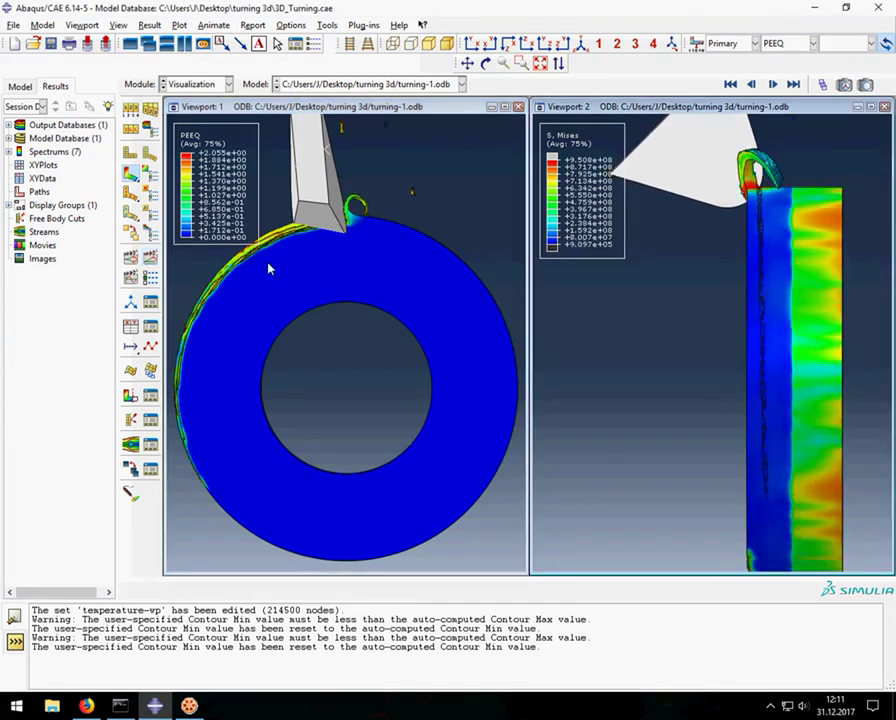
pyautogui.click(545, 106)
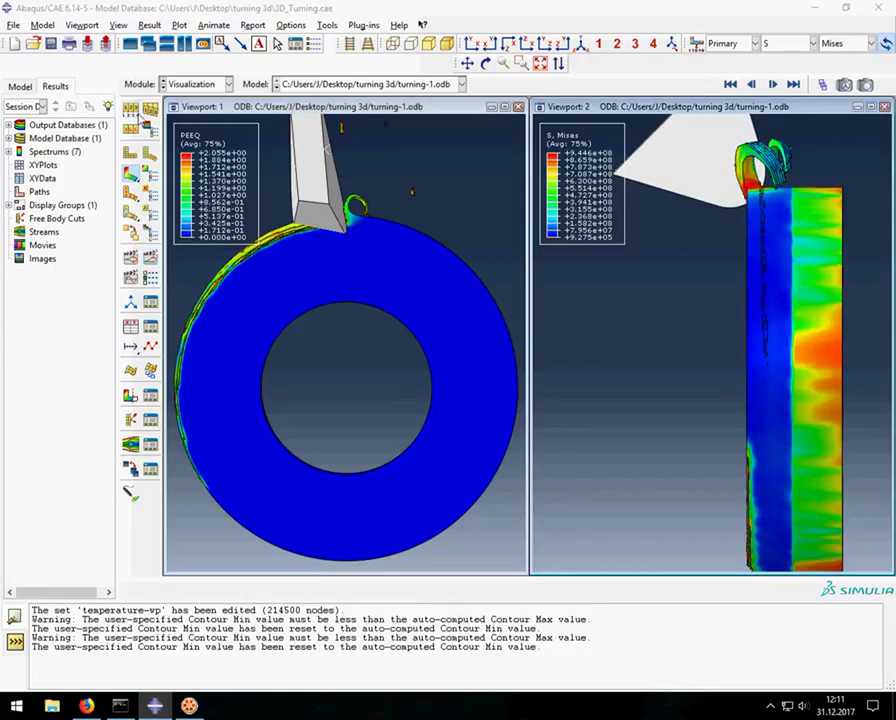
pyautogui.click(131, 109)
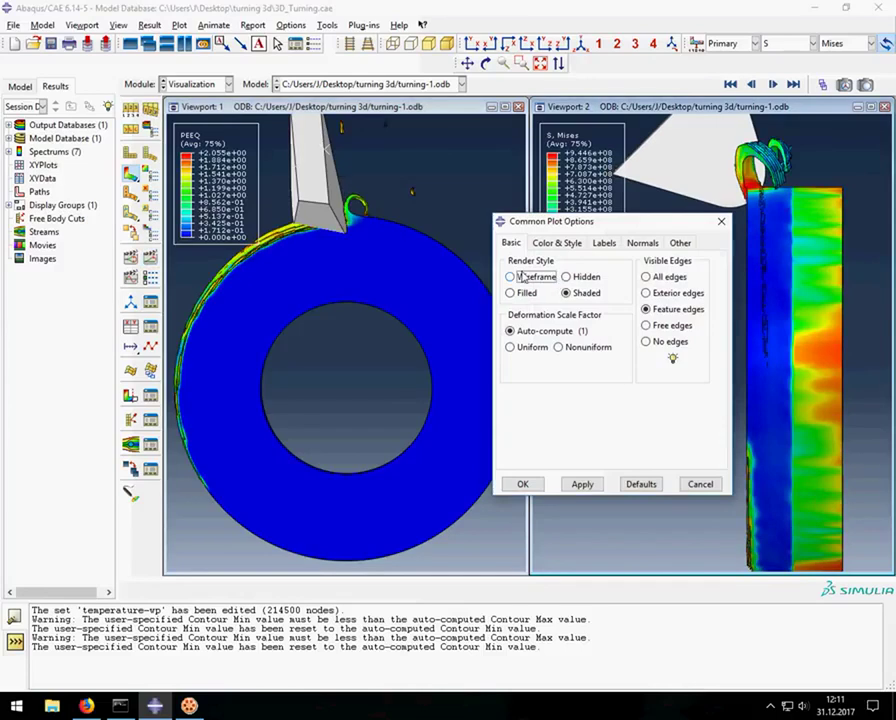
pyautogui.click(580, 483)
pyautogui.click(522, 484)
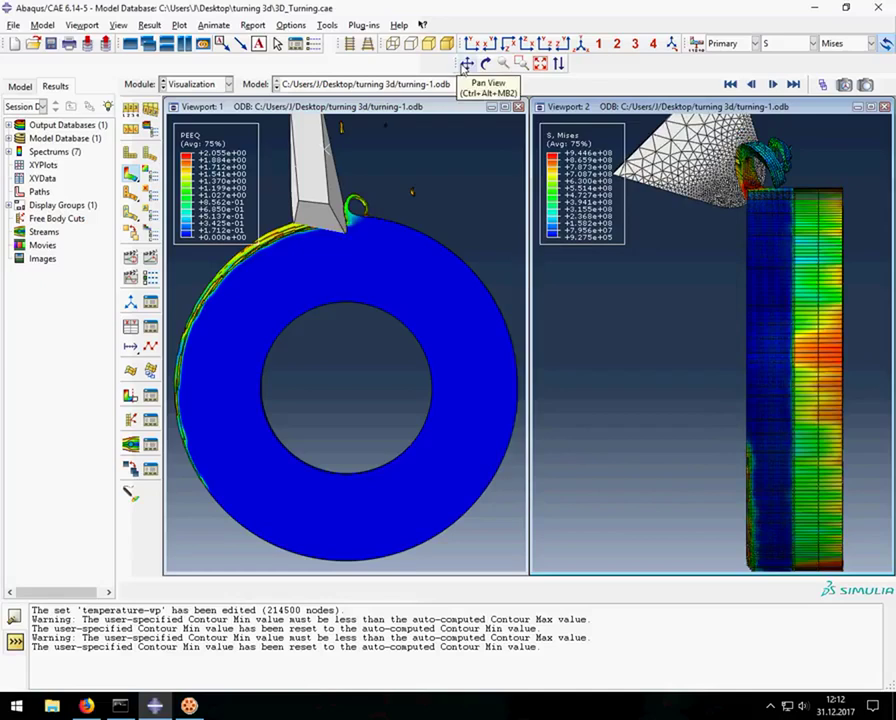
# - Show exterior mesh edges on the model in Viewport 1
pyautogui.click(208, 113)
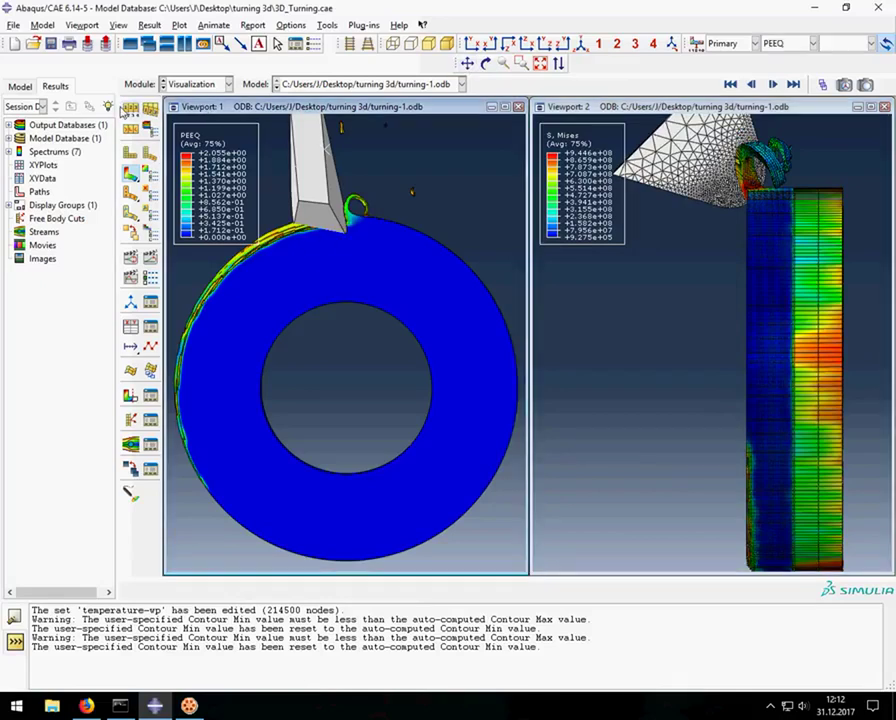
pyautogui.click(131, 109)
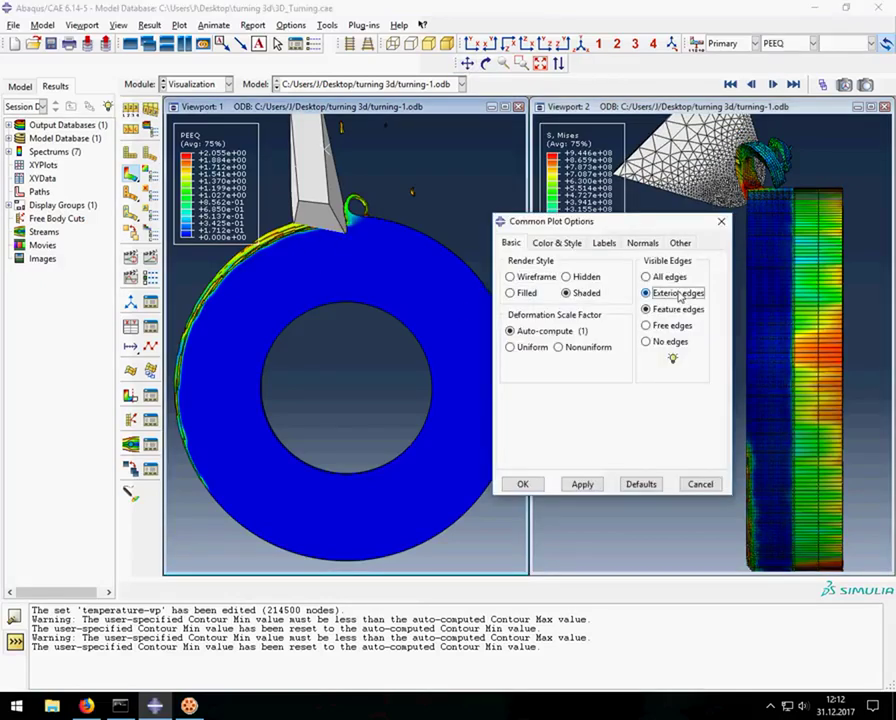
pyautogui.click(582, 482)
pyautogui.click(520, 484)
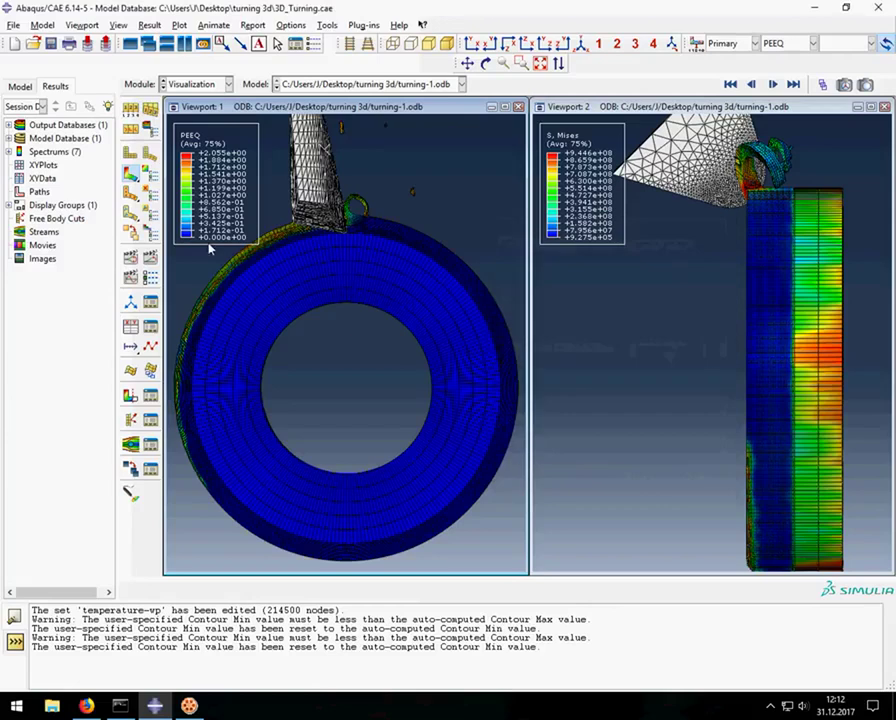
# - Narrow the model tree and widen both viewport windows
pyautogui.moveTo(116, 276); pyautogui.dragTo(38, 278)
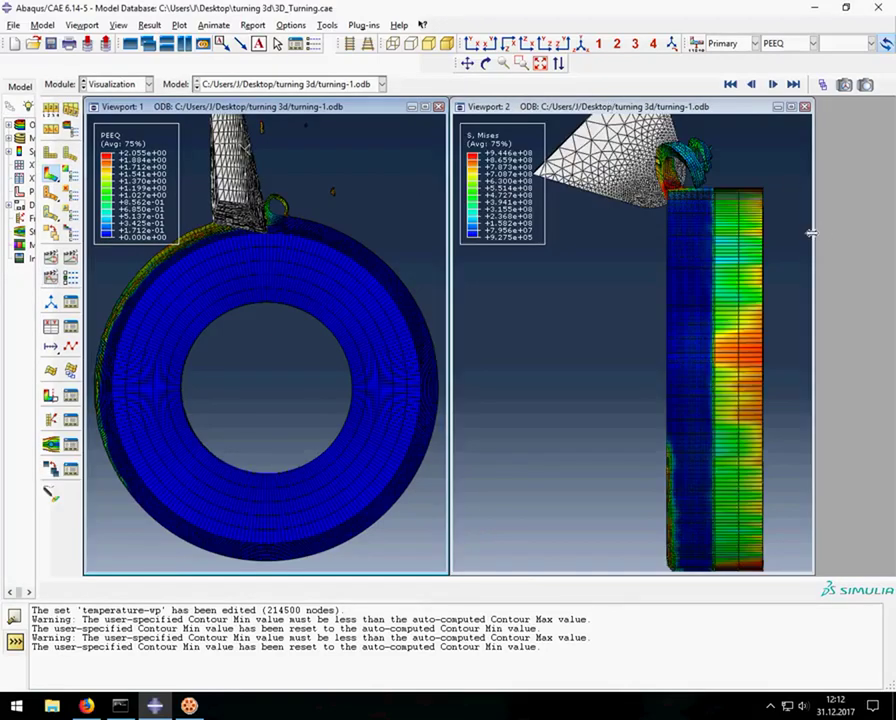
pyautogui.moveTo(655, 97); pyautogui.dragTo(735, 98)
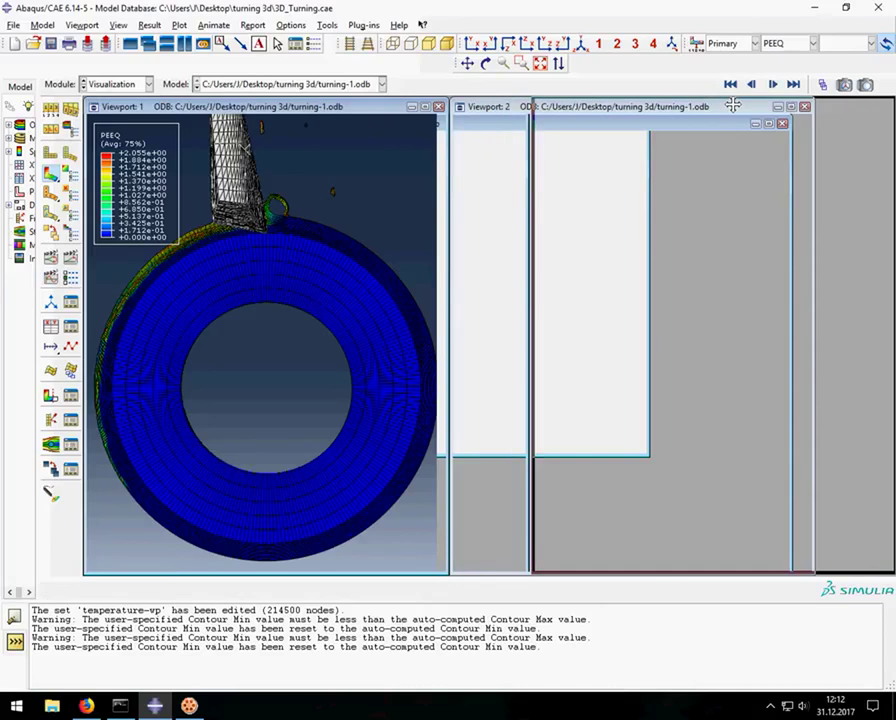
pyautogui.moveTo(447, 238); pyautogui.dragTo(531, 239)
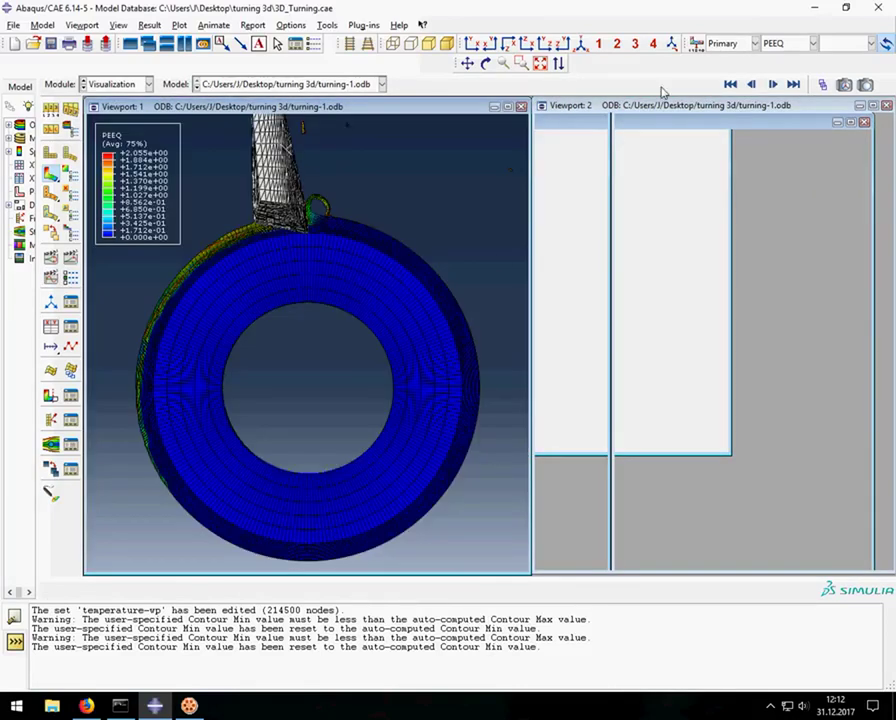
# - Pan and zoom each viewport closely onto the tool tip and curling chip
pyautogui.click(655, 108)
pyautogui.click(467, 63)
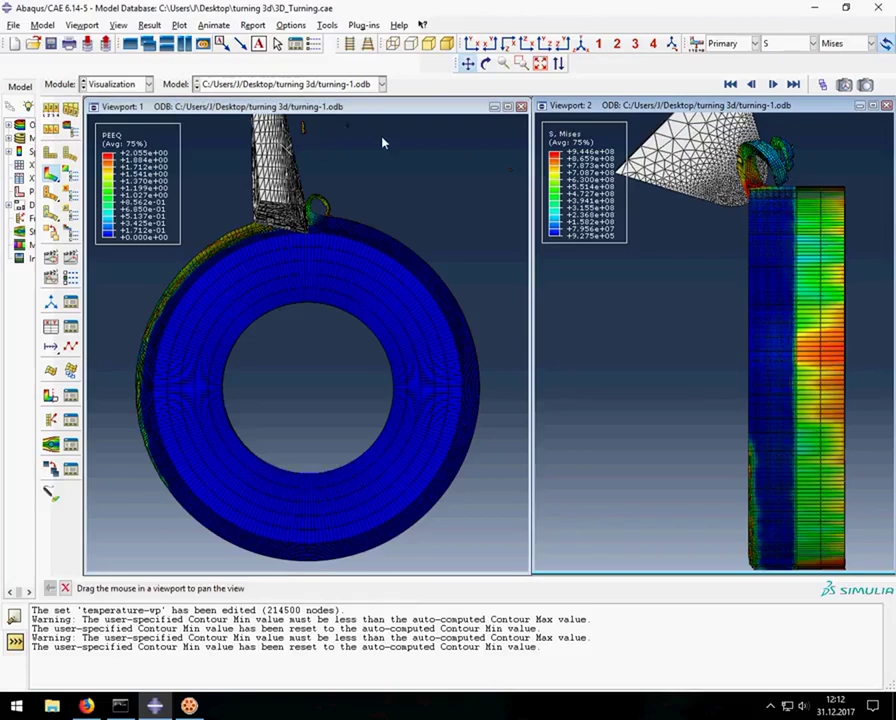
pyautogui.moveTo(337, 262); pyautogui.dragTo(264, 474)
pyautogui.scroll(3, 312, 322)
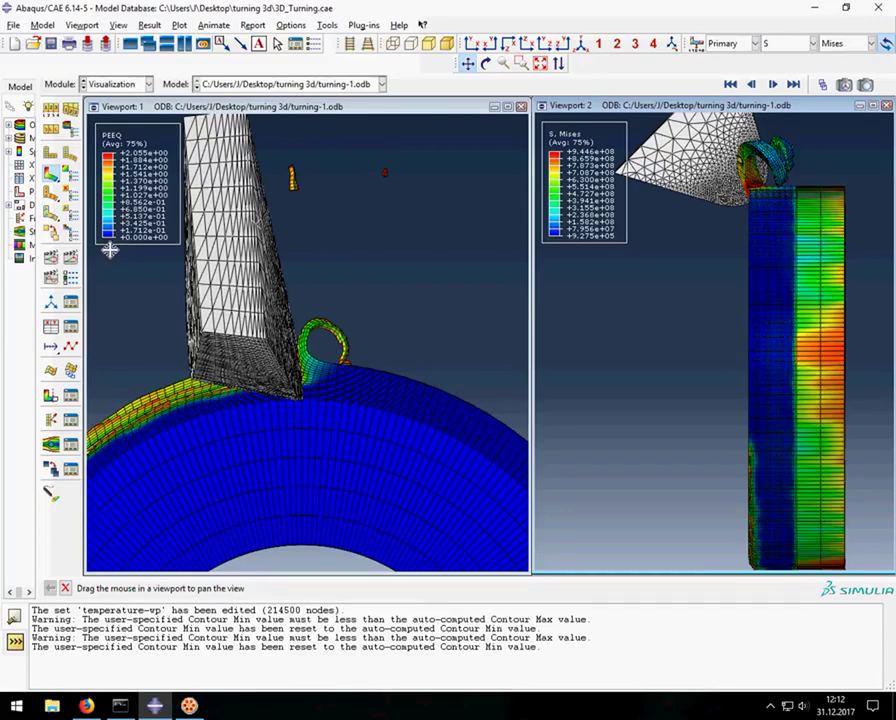
pyautogui.moveTo(722, 188)
pyautogui.mouseDown()
pyautogui.moveTo(722, 308)
pyautogui.moveTo(738, 336)
pyautogui.moveTo(741, 461)
pyautogui.mouseUp()
pyautogui.scroll(2, 738, 336)
pyautogui.scroll(2, 750, 336)
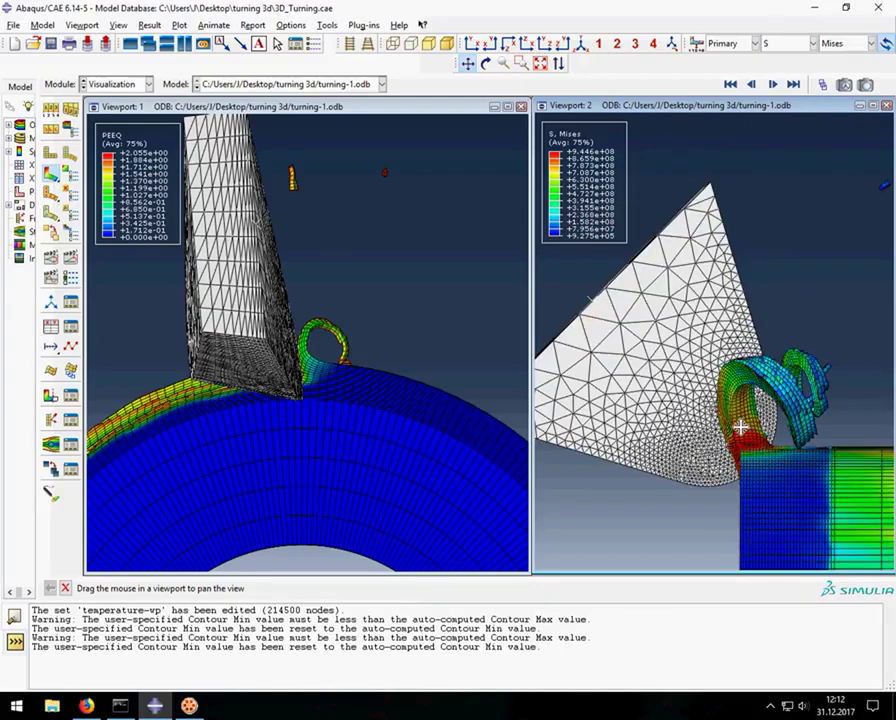
# - Check Viewport 1 and Viewport 2 in Animation Options to replay both together
pyautogui.click(73, 287)
pyautogui.click(206, 272)
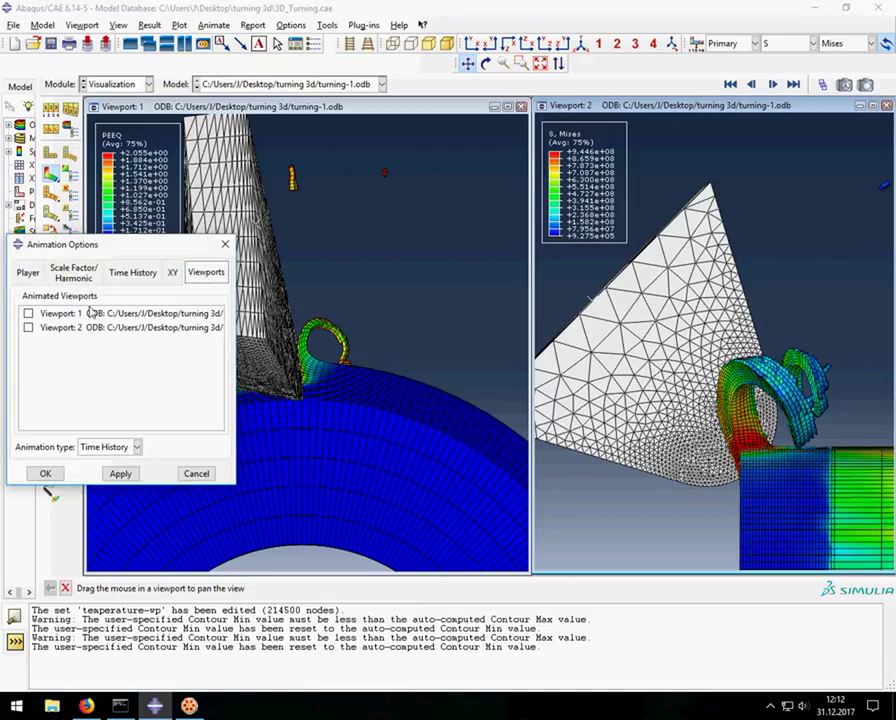
pyautogui.click(28, 313)
pyautogui.click(29, 328)
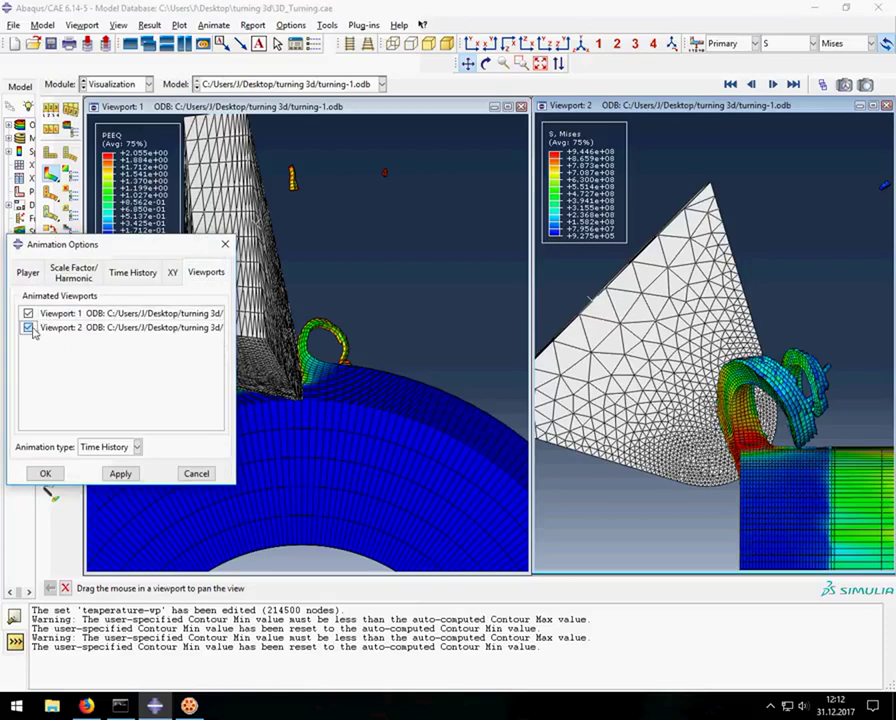
pyautogui.click(119, 474)
pyautogui.click(45, 474)
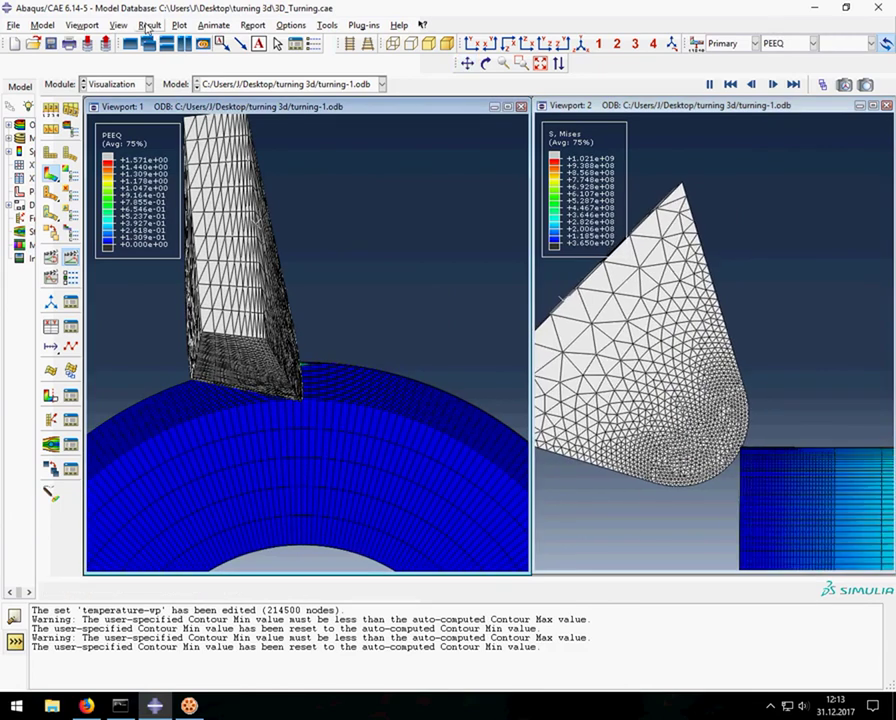
# - Plot nodal temperature NT11 in the first viewport
pyautogui.click(149, 25)
pyautogui.click(175, 83)
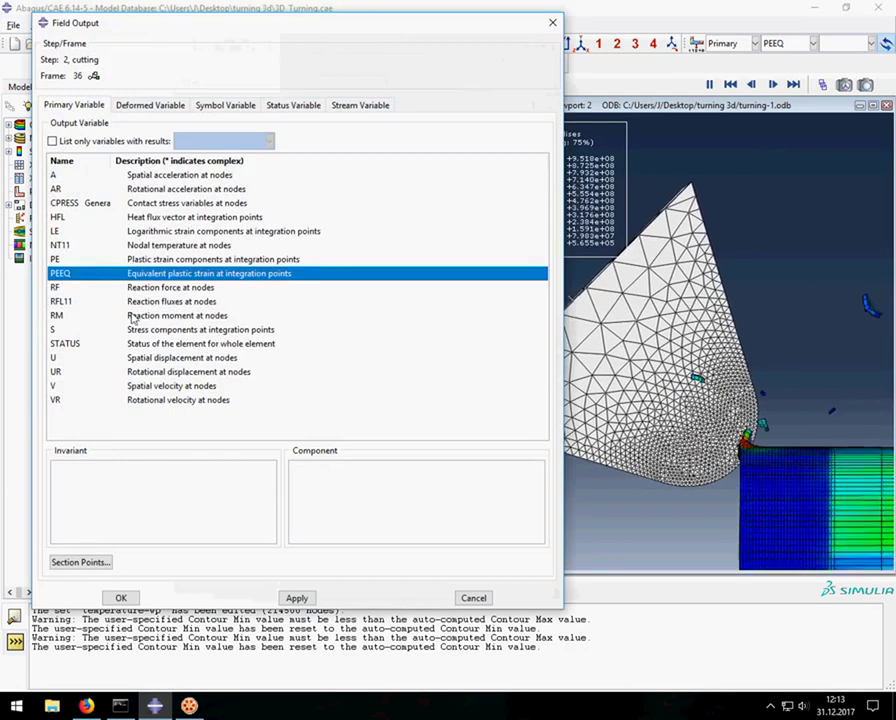
pyautogui.click(75, 245)
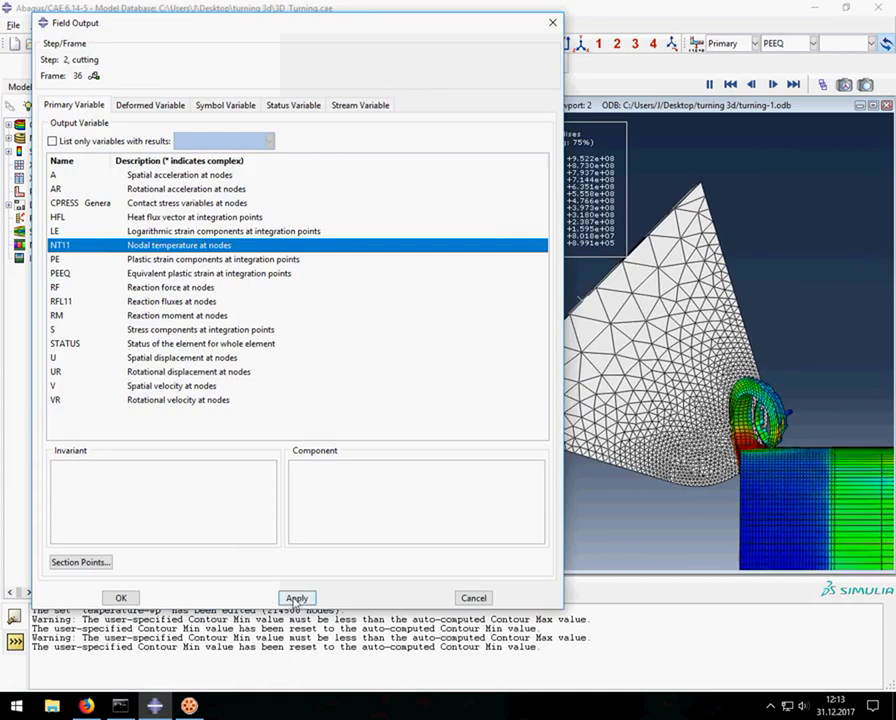
pyautogui.click(130, 598)
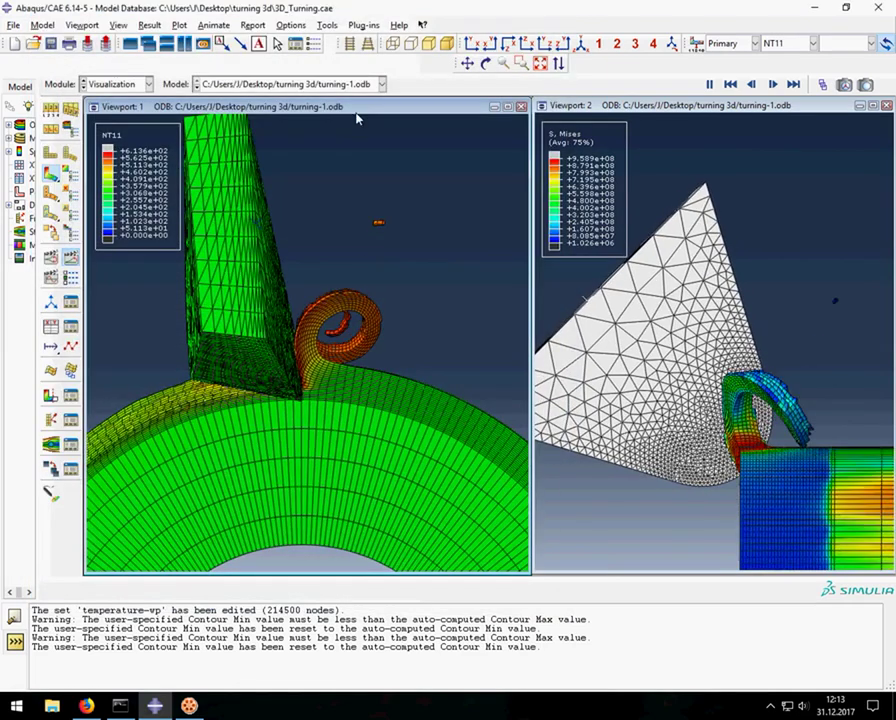
# - Rotate and recentre the first view around the tool tip and workpiece
pyautogui.click(486, 63)
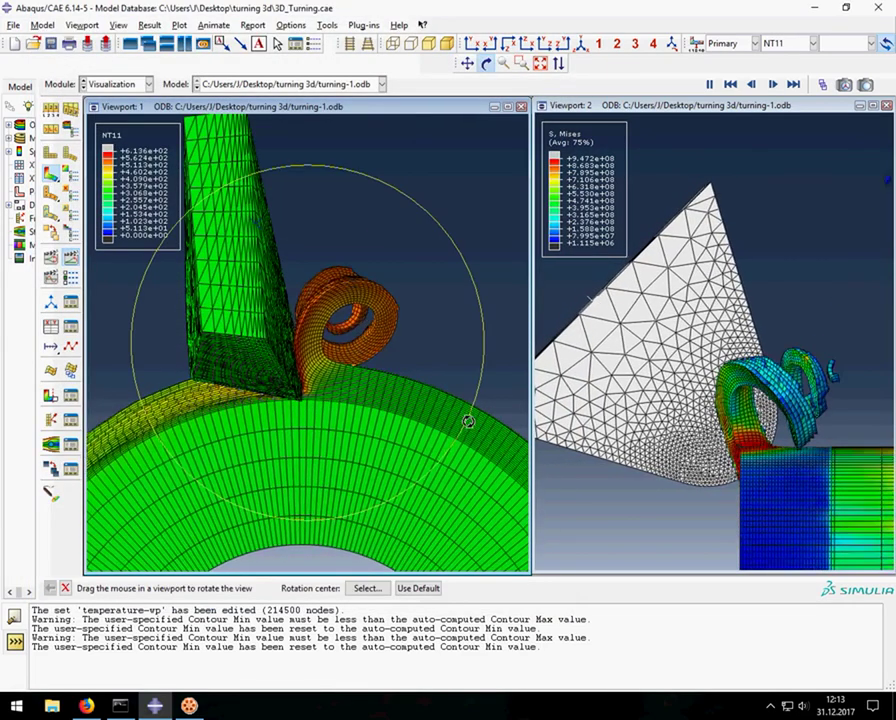
pyautogui.moveTo(466, 420)
pyautogui.mouseDown()
pyautogui.moveTo(426, 404)
pyautogui.moveTo(450, 496)
pyautogui.moveTo(495, 444)
pyautogui.moveTo(490, 340)
pyautogui.moveTo(434, 208)
pyautogui.moveTo(464, 384)
pyautogui.mouseUp()
pyautogui.click(467, 63)
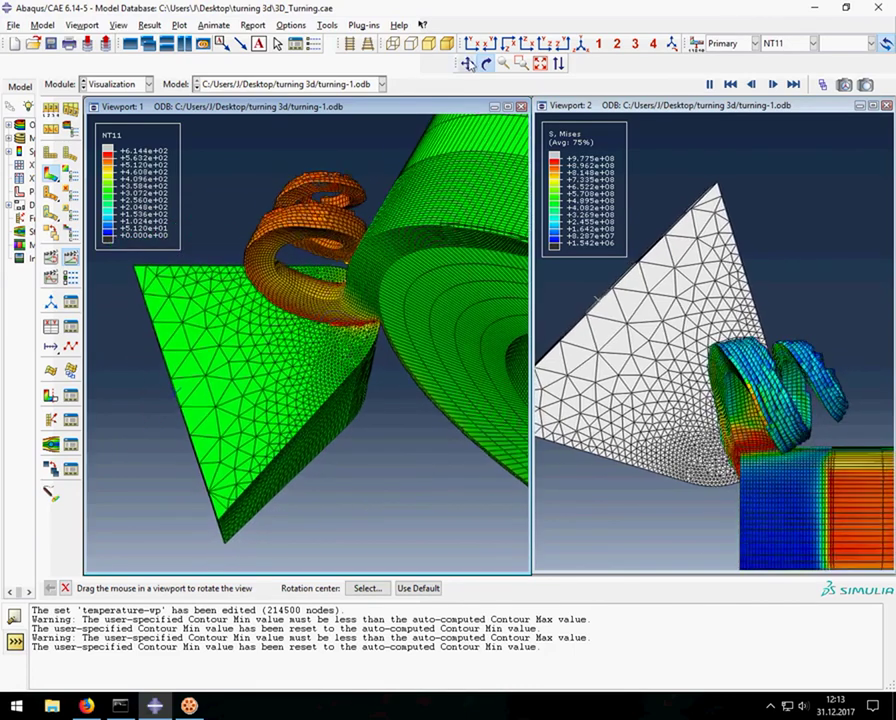
pyautogui.moveTo(405, 297)
pyautogui.mouseDown()
pyautogui.moveTo(336, 324)
pyautogui.moveTo(402, 356)
pyautogui.moveTo(345, 372)
pyautogui.mouseUp()
# - Set the NT11 contour limits to Use current frame limits with a specified minimum of 273
pyautogui.click(52, 132)
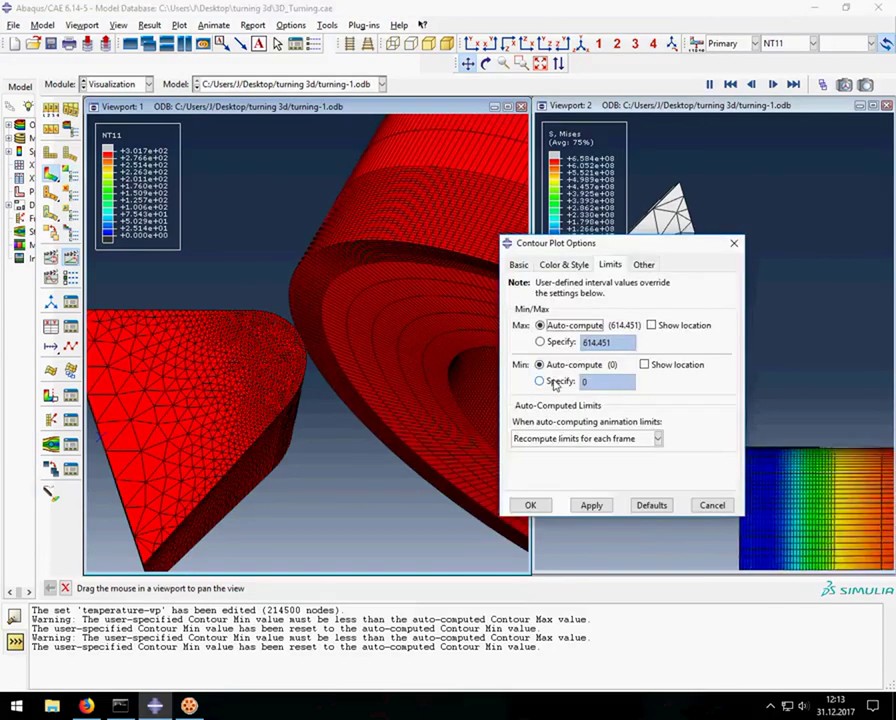
pyautogui.click(577, 442)
pyautogui.click(560, 467)
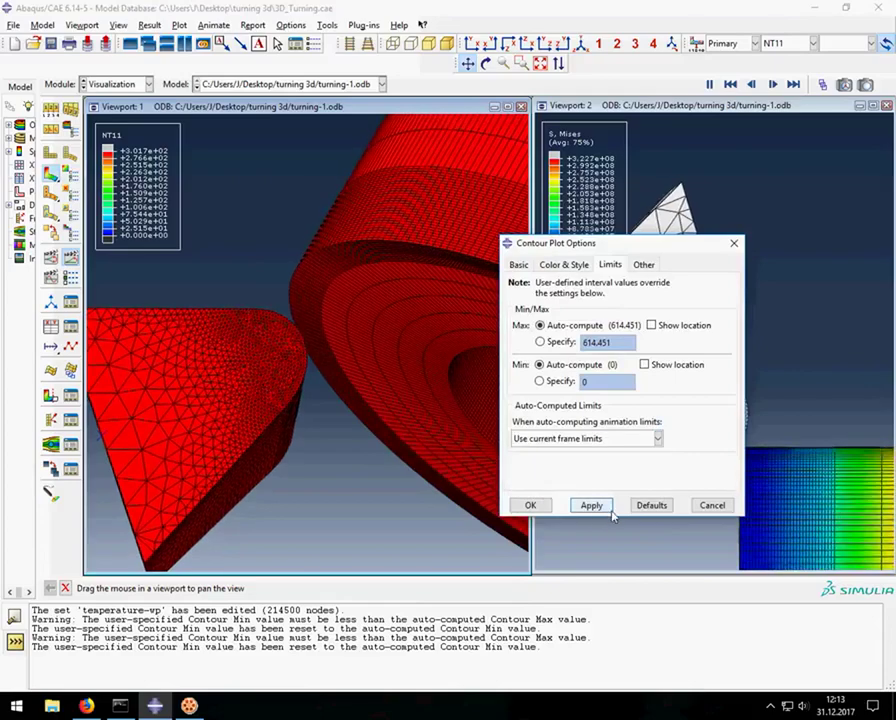
pyautogui.click(592, 506)
pyautogui.click(560, 381)
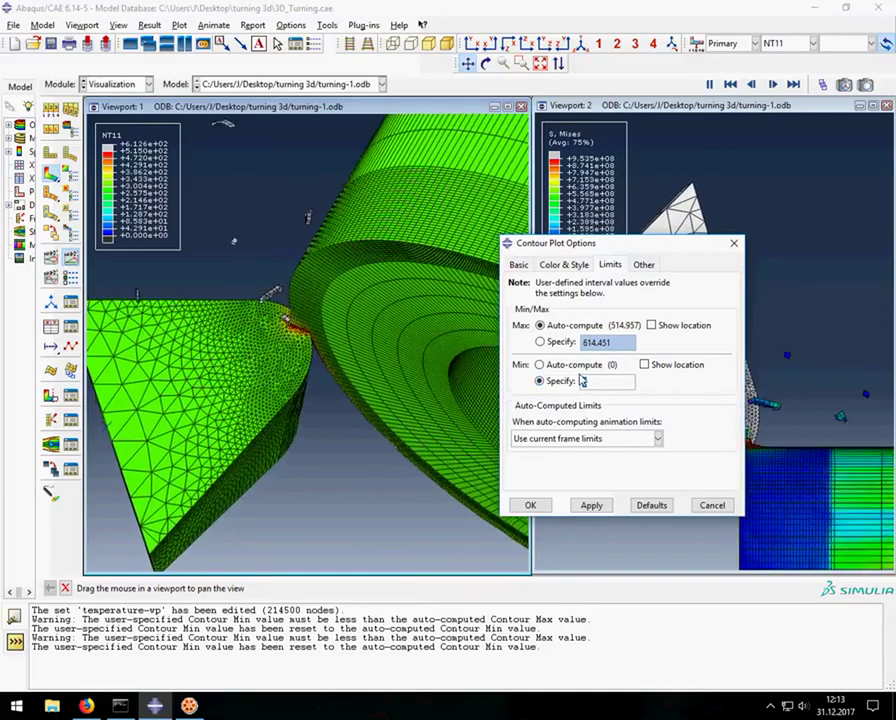
pyautogui.write('273')
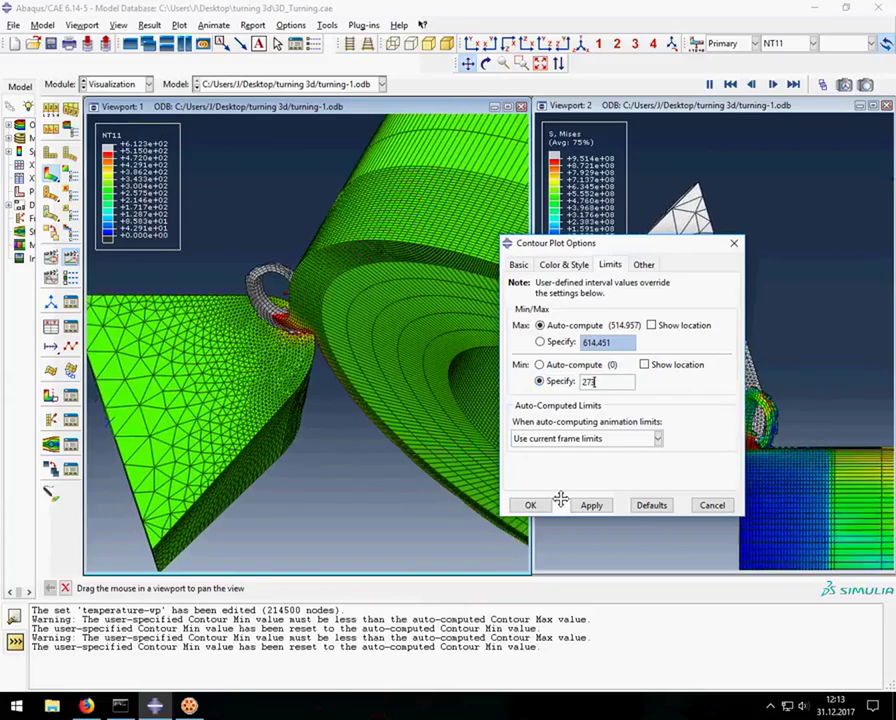
pyautogui.click(583, 506)
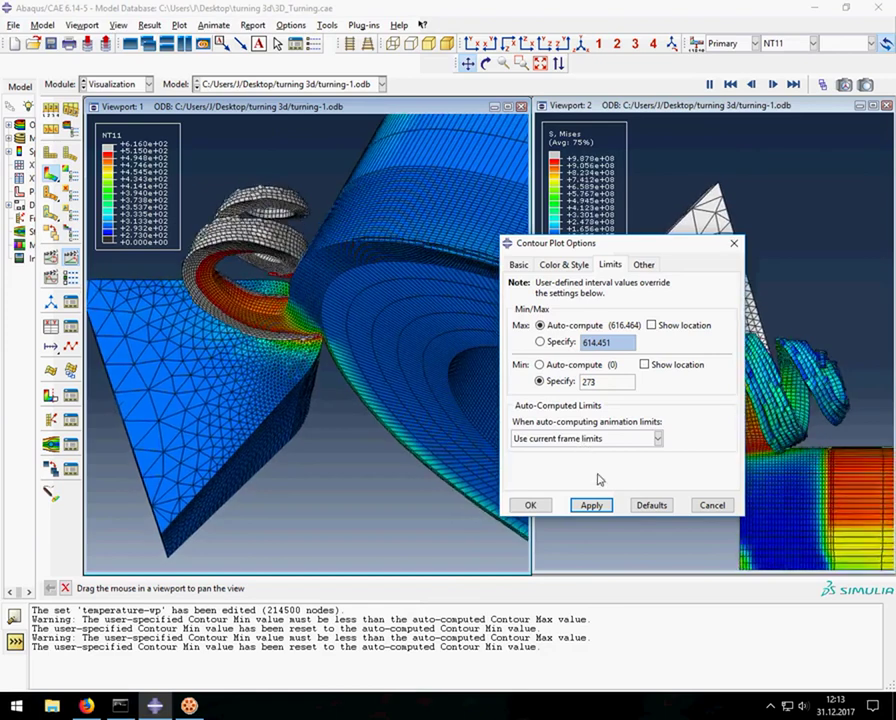
pyautogui.click(529, 507)
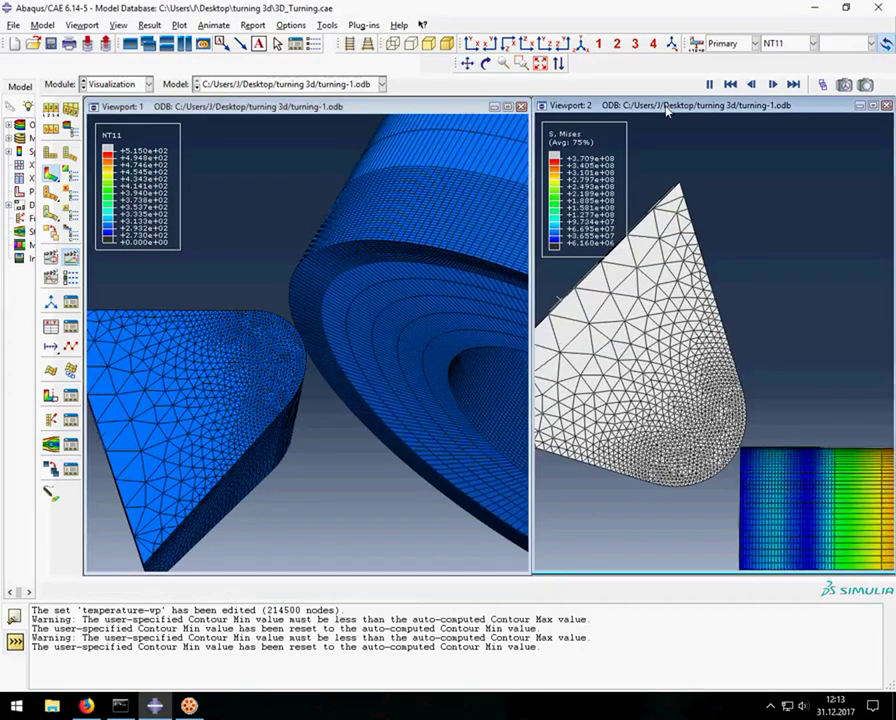
pyautogui.press('Escape')
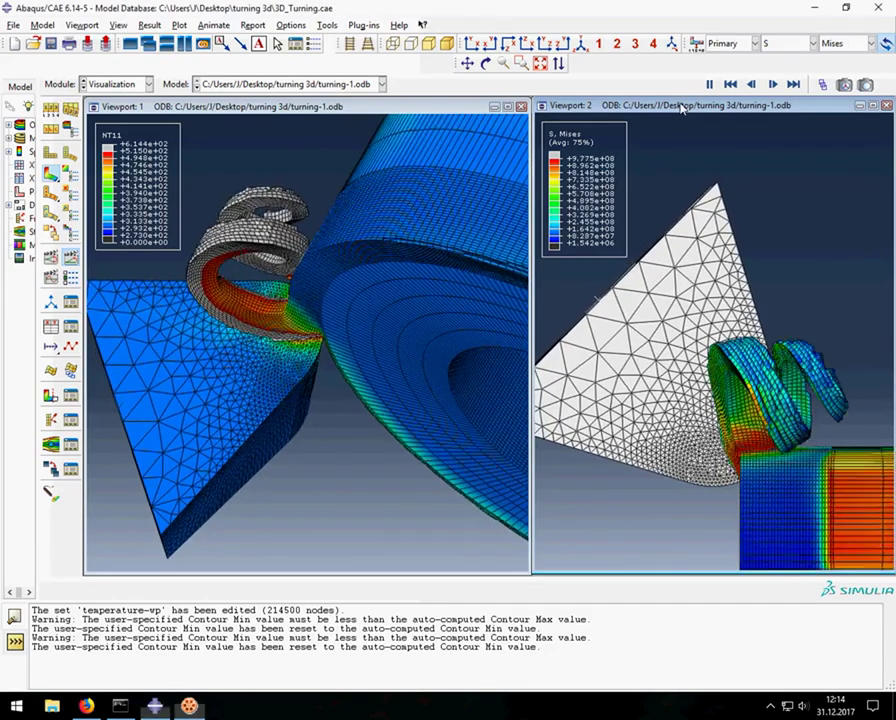
# - Replace the second viewport's Mises stress plot with HFL heat flux Magnitude
pyautogui.click(150, 25)
pyautogui.click(177, 81)
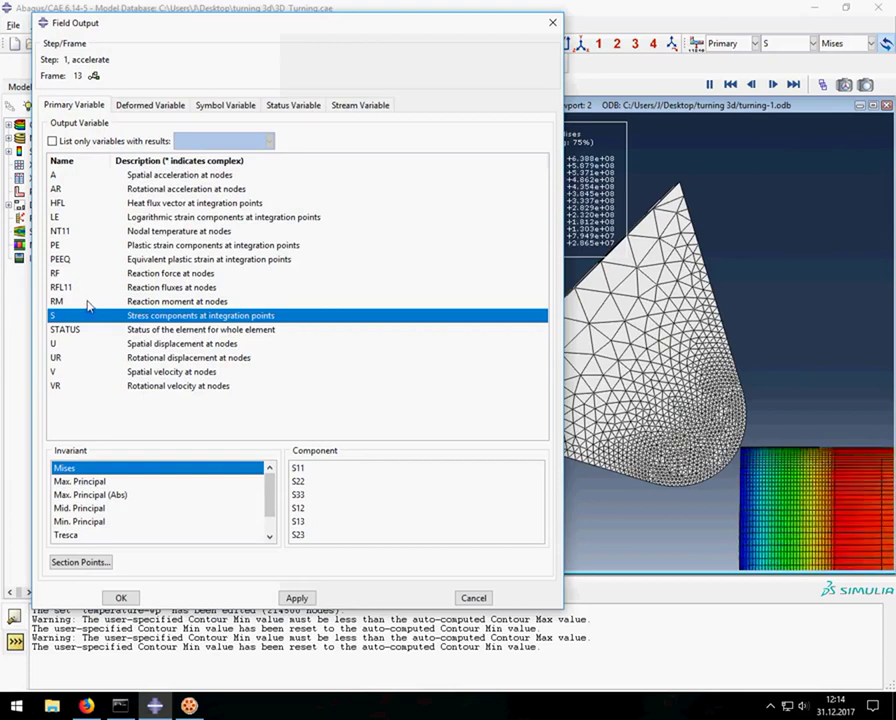
pyautogui.click(58, 202)
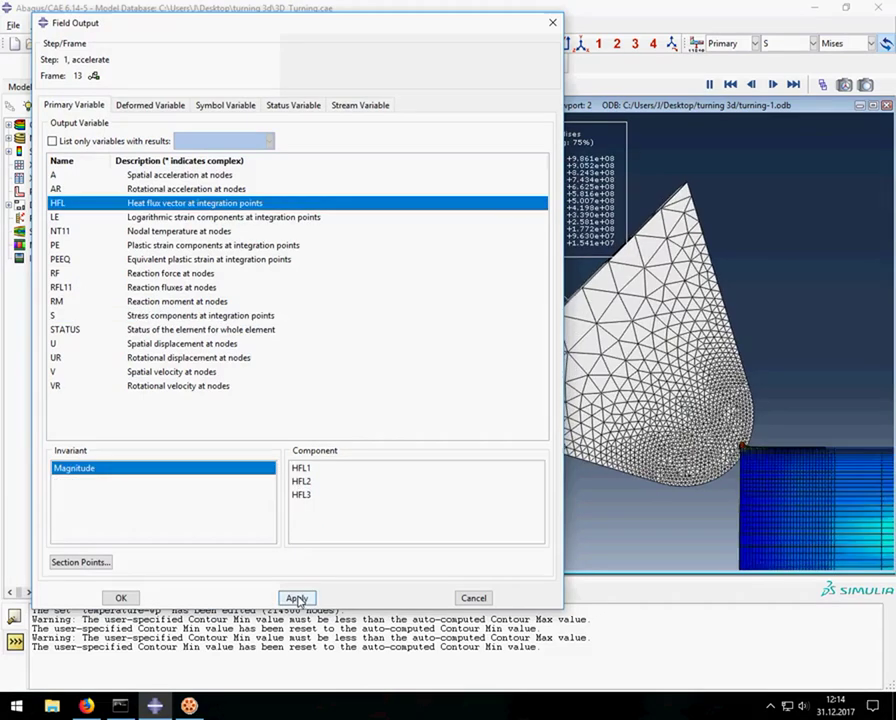
pyautogui.click(297, 597)
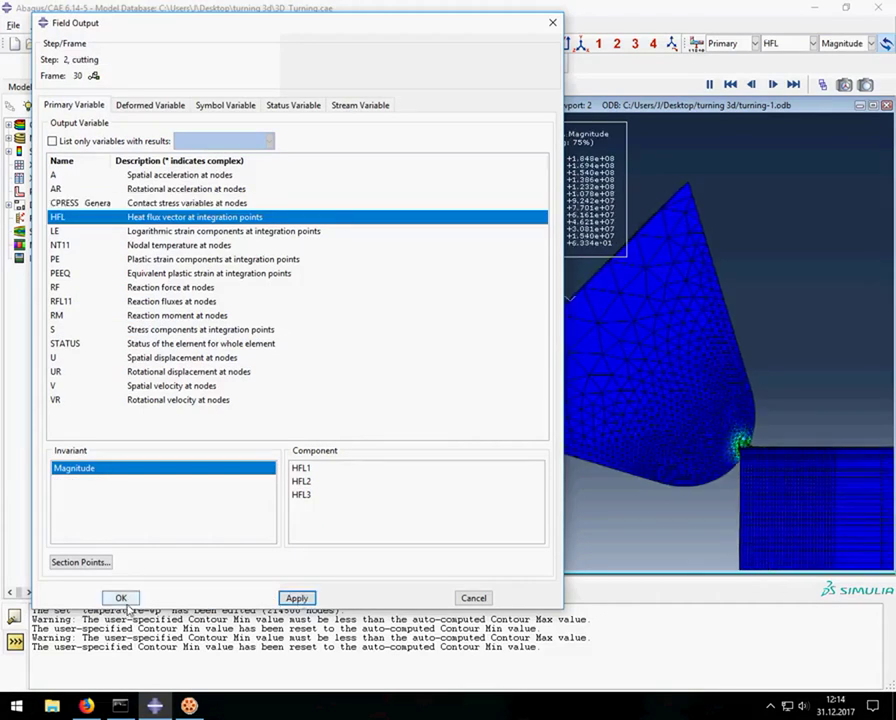
pyautogui.click(121, 598)
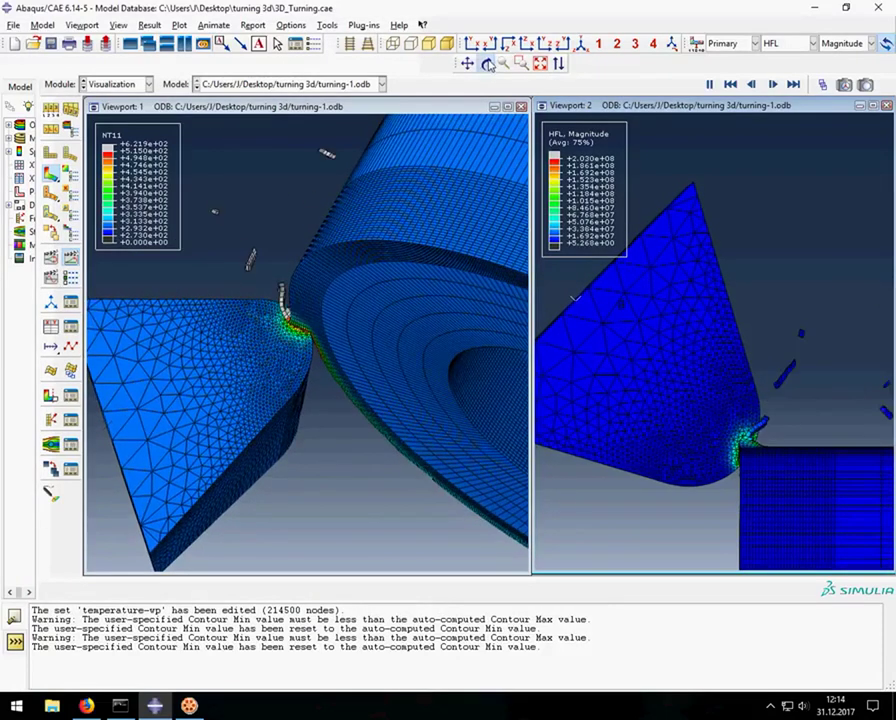
pyautogui.click(487, 63)
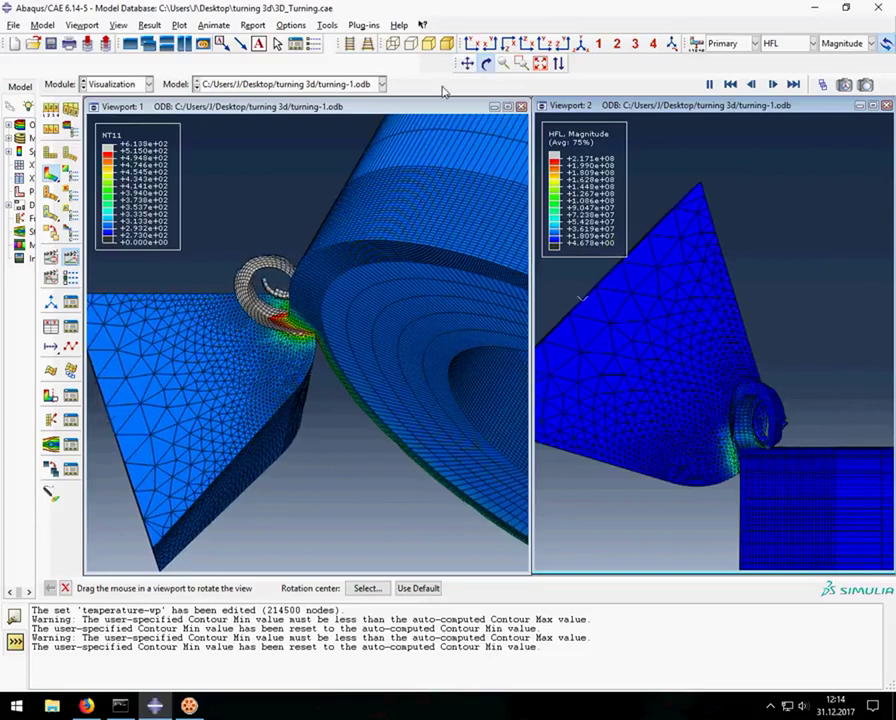
pyautogui.press('Escape')
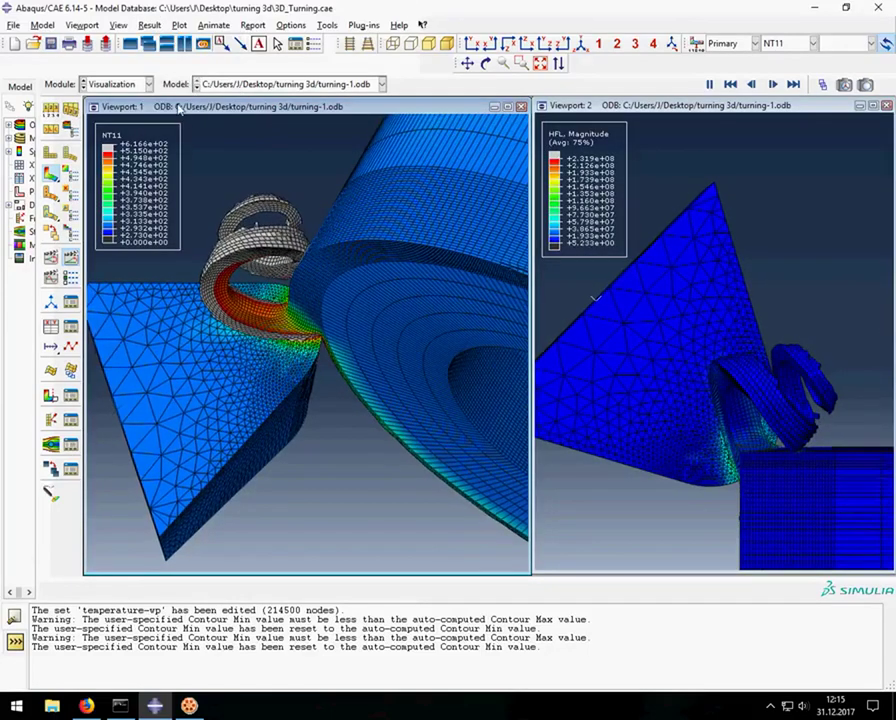
# - Set Visible Edges to Feature edges for the first viewport
pyautogui.click(55, 114)
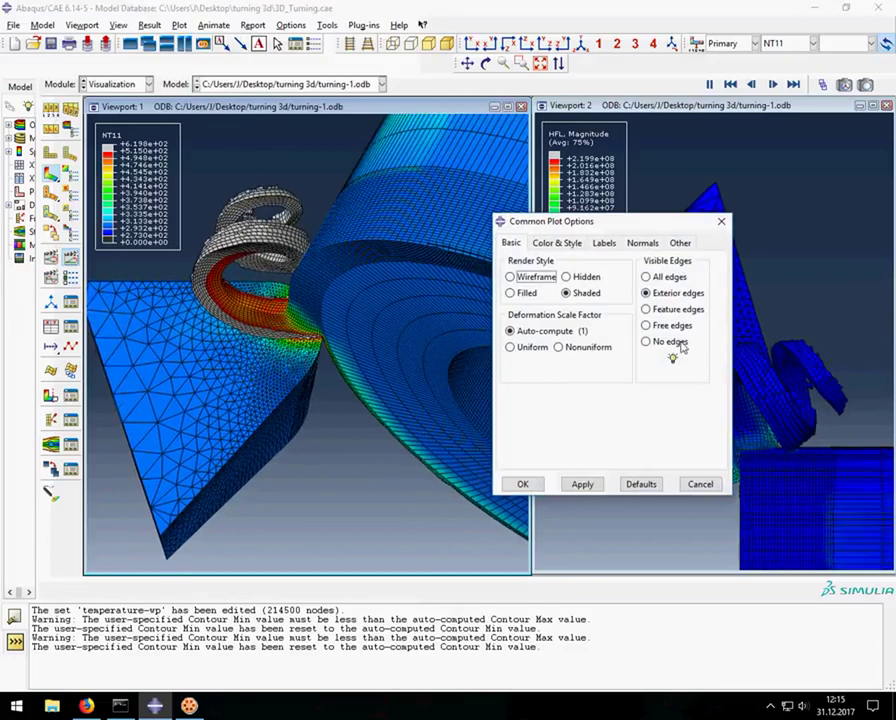
pyautogui.click(648, 309)
pyautogui.click(578, 485)
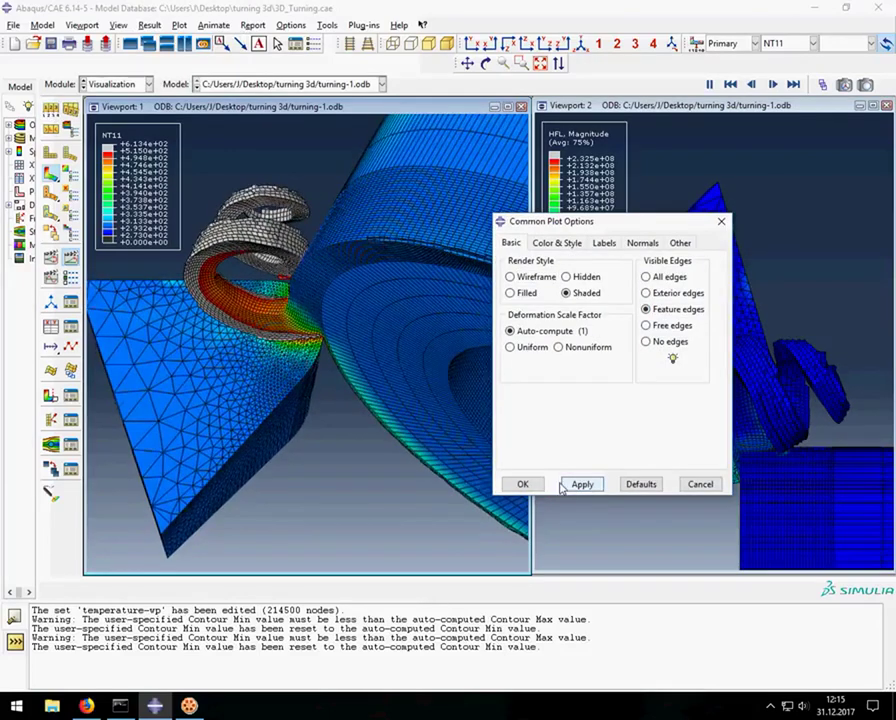
pyautogui.click(523, 484)
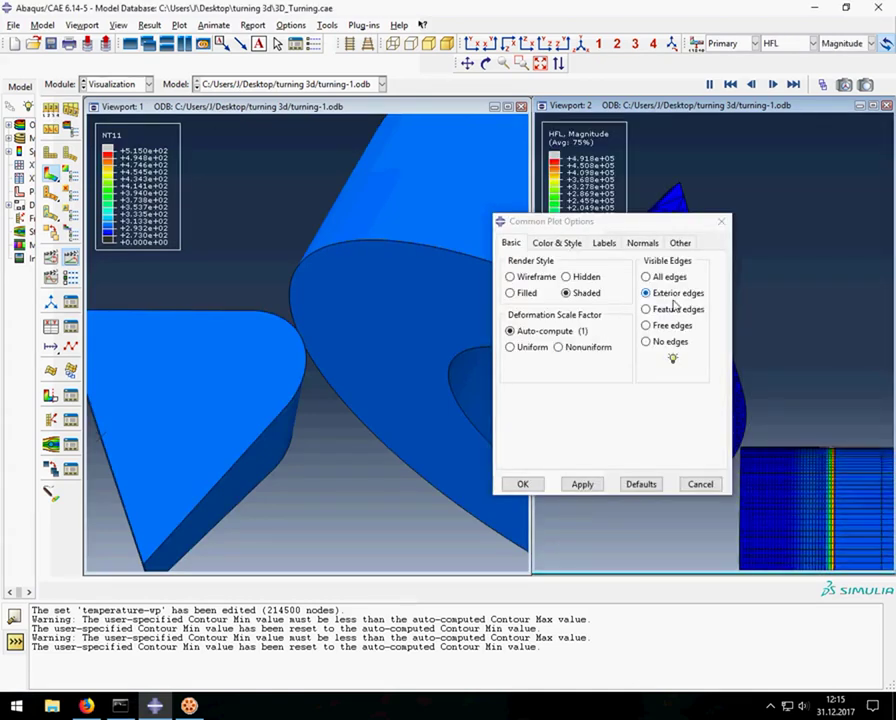
# - Apply Feature edges as the visible edges in the second viewport too
pyautogui.click(676, 308)
pyautogui.click(583, 484)
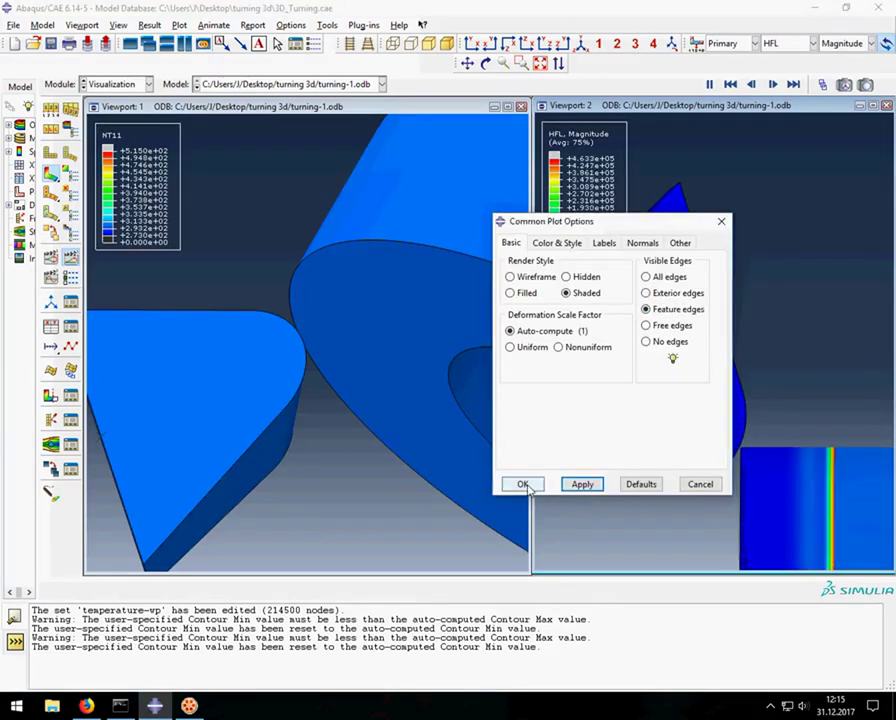
pyautogui.click(523, 484)
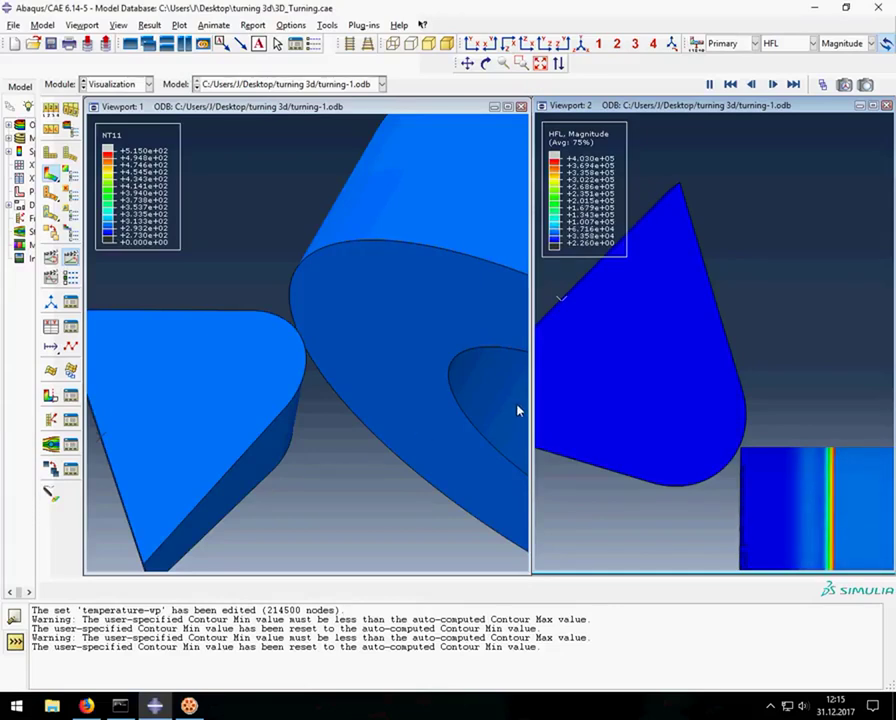
pyautogui.click(485, 64)
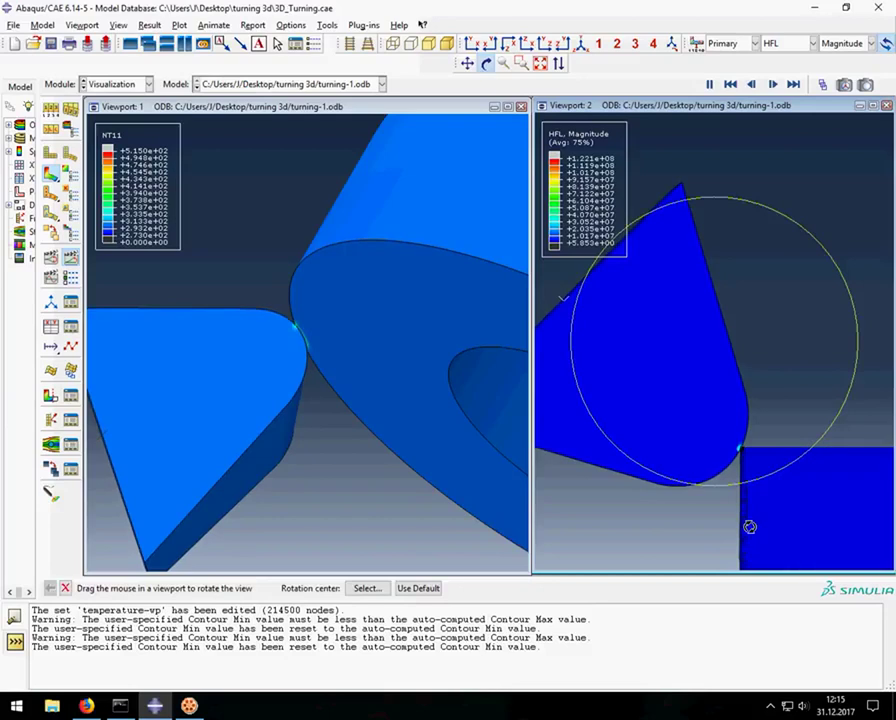
# - Rotate and pan the heat-flux view onto the chip, then reopen the NT11 contour limits
pyautogui.moveTo(748, 526)
pyautogui.mouseDown()
pyautogui.moveTo(762, 366)
pyautogui.moveTo(664, 390)
pyautogui.moveTo(734, 425)
pyautogui.mouseUp()
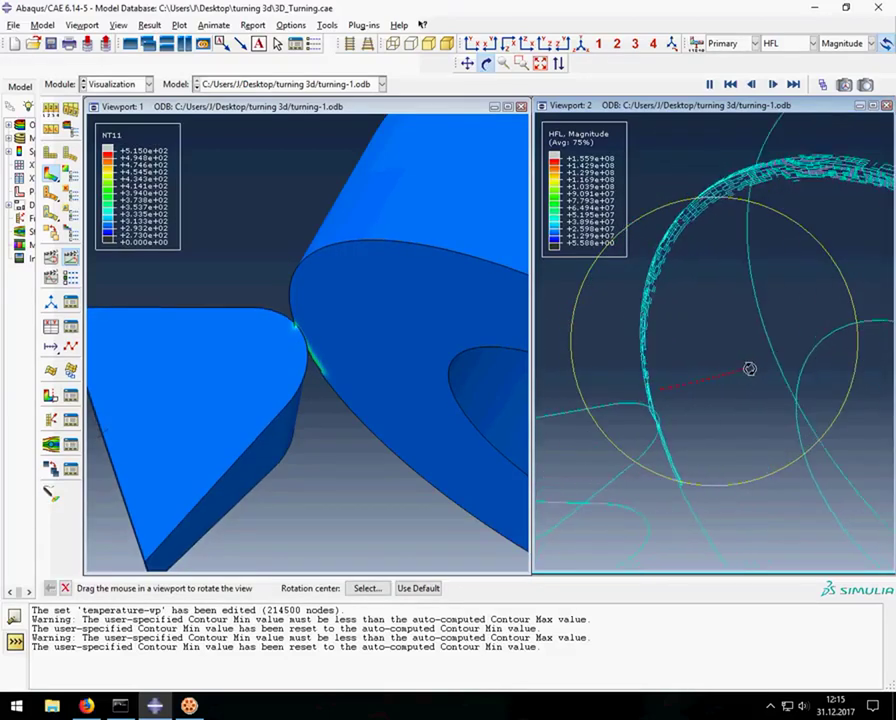
pyautogui.moveTo(680, 477); pyautogui.dragTo(621, 474)
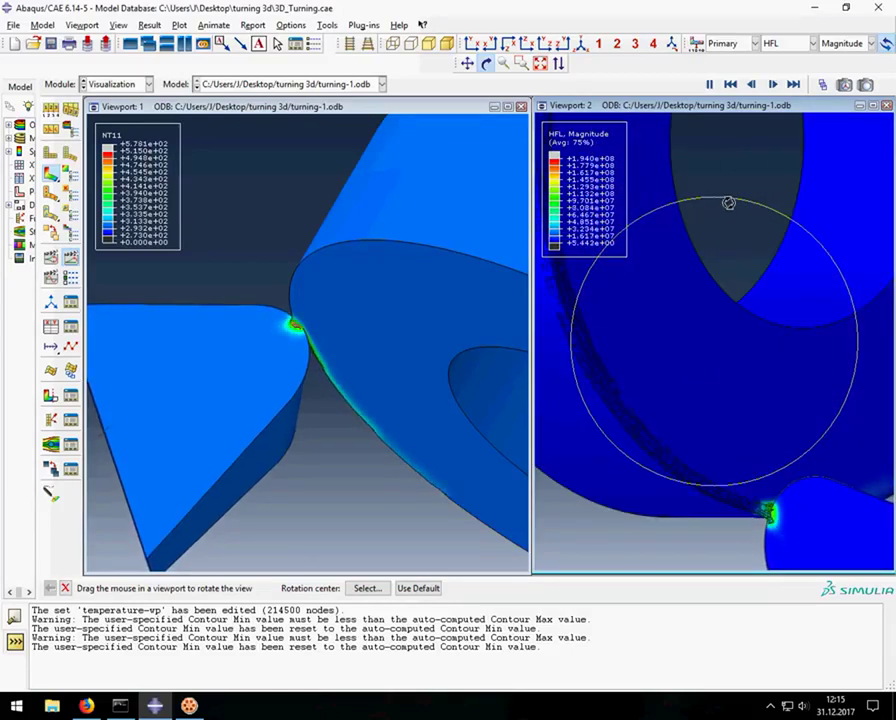
pyautogui.moveTo(729, 203); pyautogui.dragTo(760, 148)
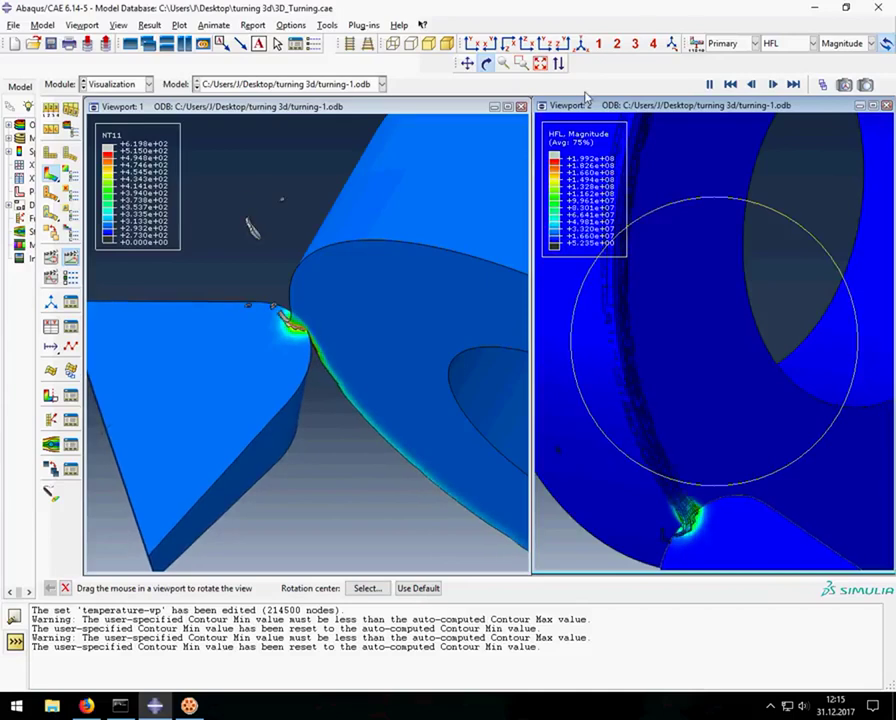
pyautogui.click(467, 63)
pyautogui.moveTo(650, 454)
pyautogui.mouseDown()
pyautogui.moveTo(716, 318)
pyautogui.moveTo(708, 354)
pyautogui.mouseUp()
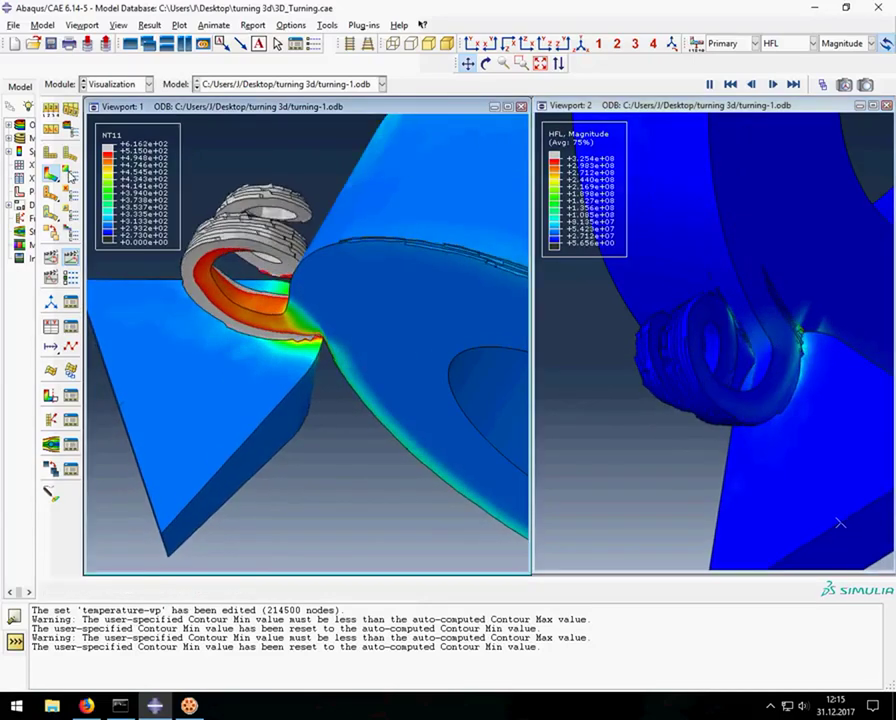
pyautogui.click(51, 125)
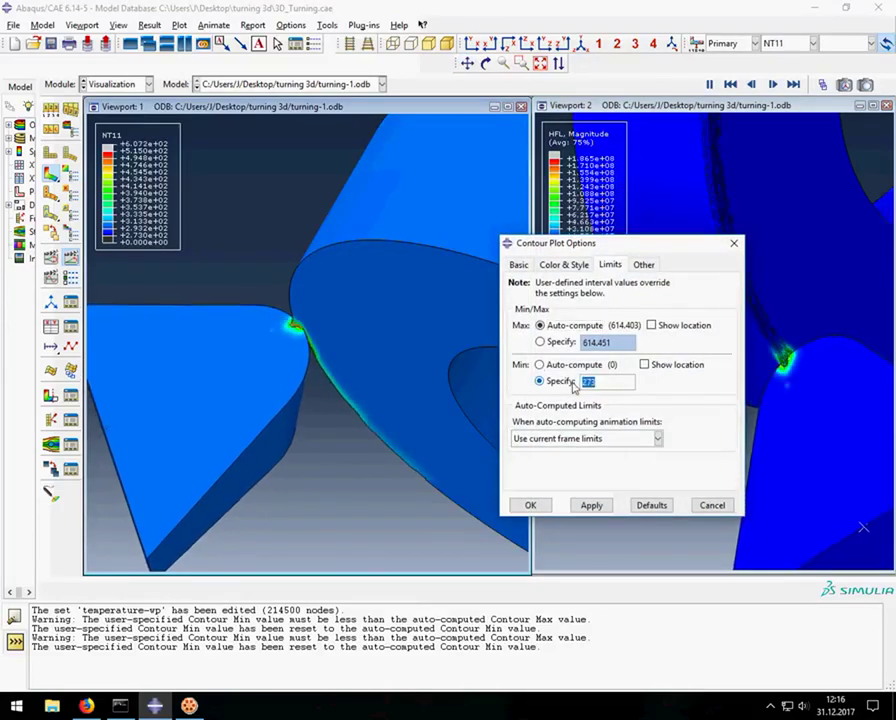
# - Fix the NT11 contour limits at 300 minimum and 800 maximum, then start Create XY Data
pyautogui.click(593, 505)
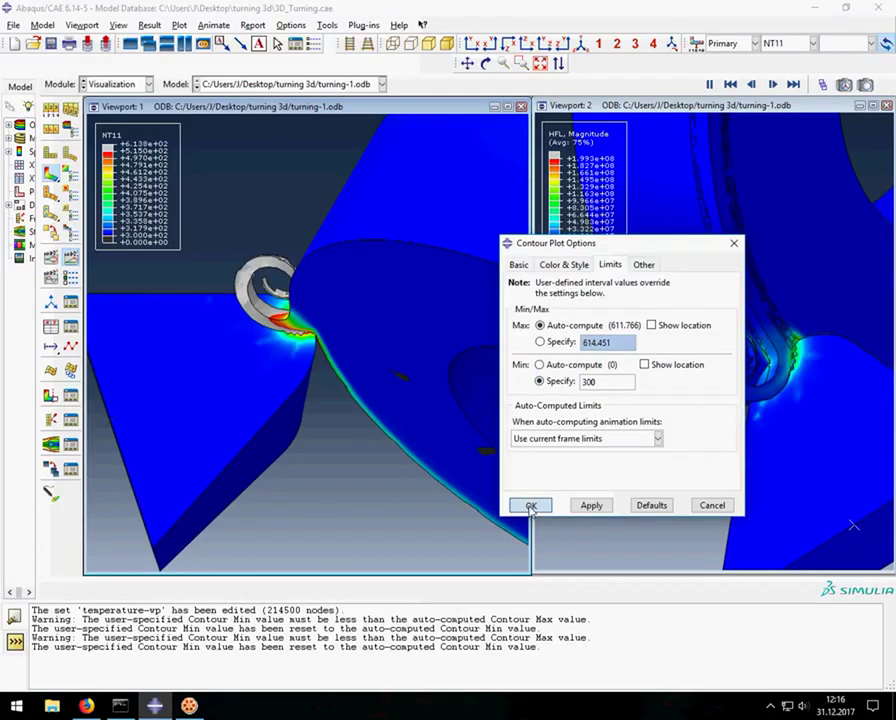
pyautogui.click(531, 506)
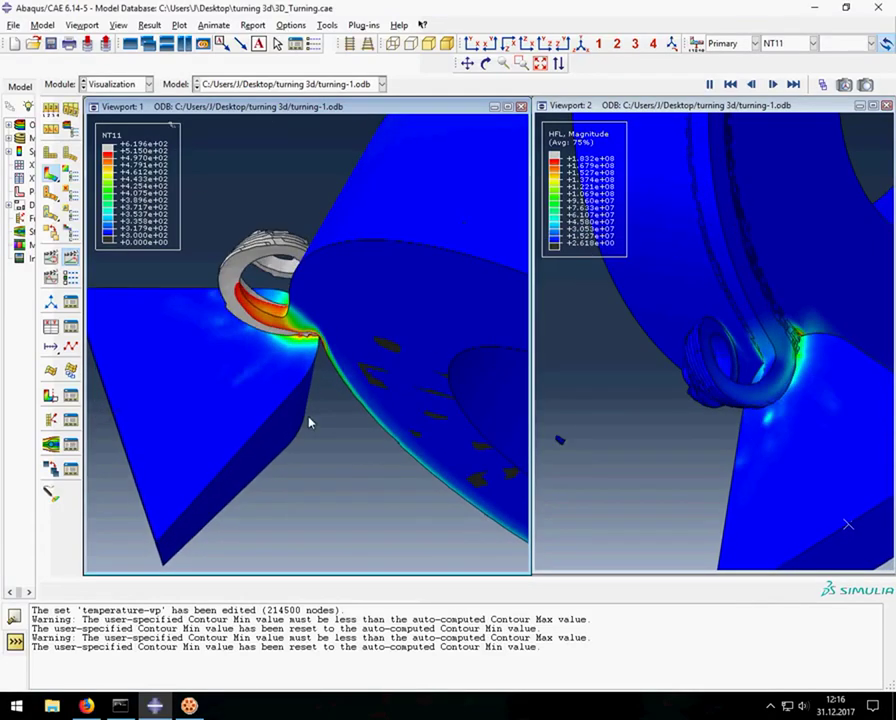
pyautogui.click(70, 256)
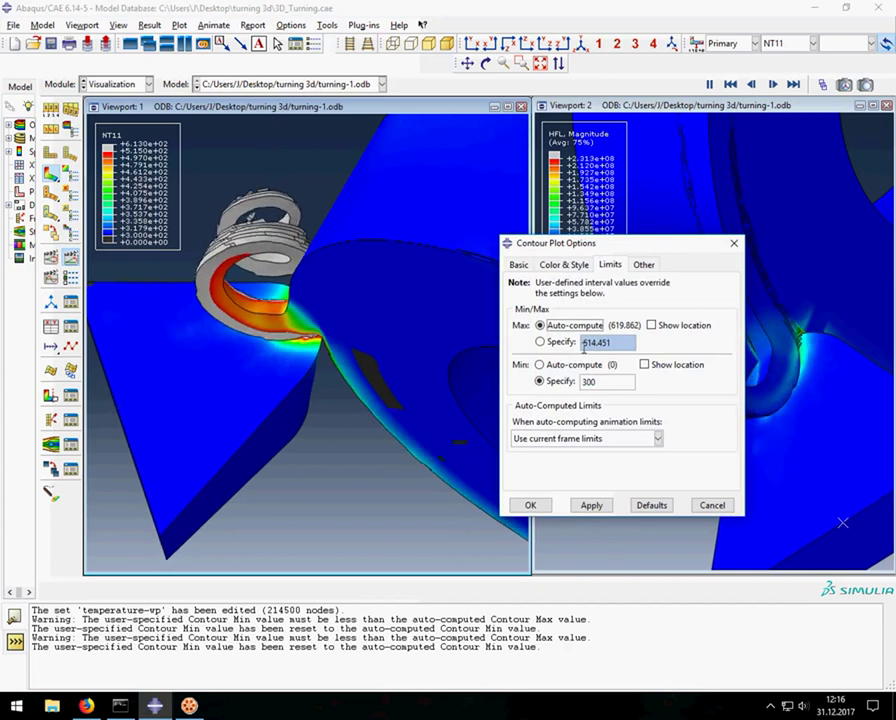
pyautogui.click(541, 341)
pyautogui.write('5')
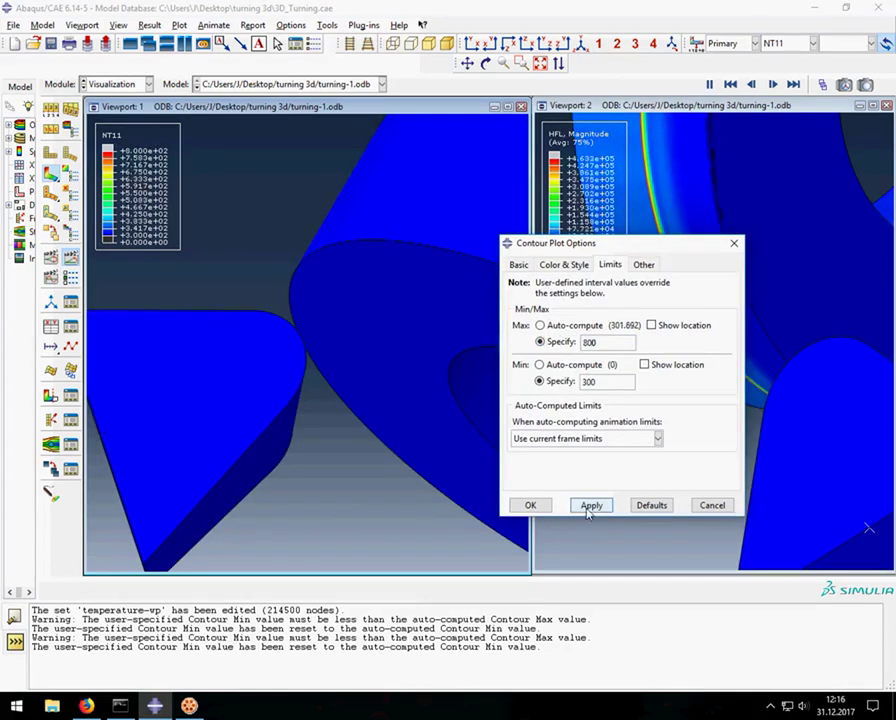
pyautogui.click(532, 505)
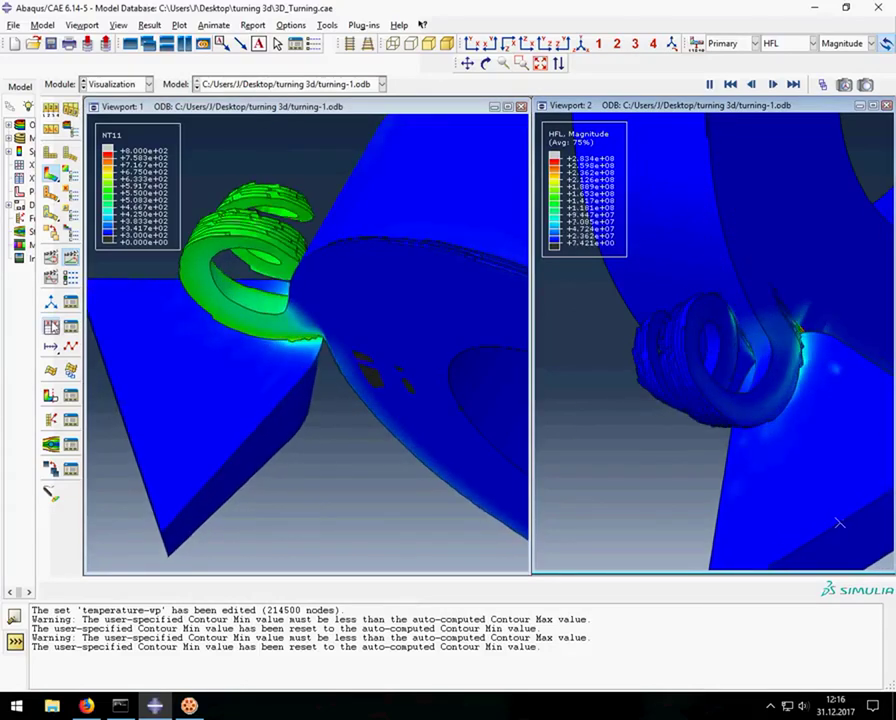
pyautogui.click(70, 346)
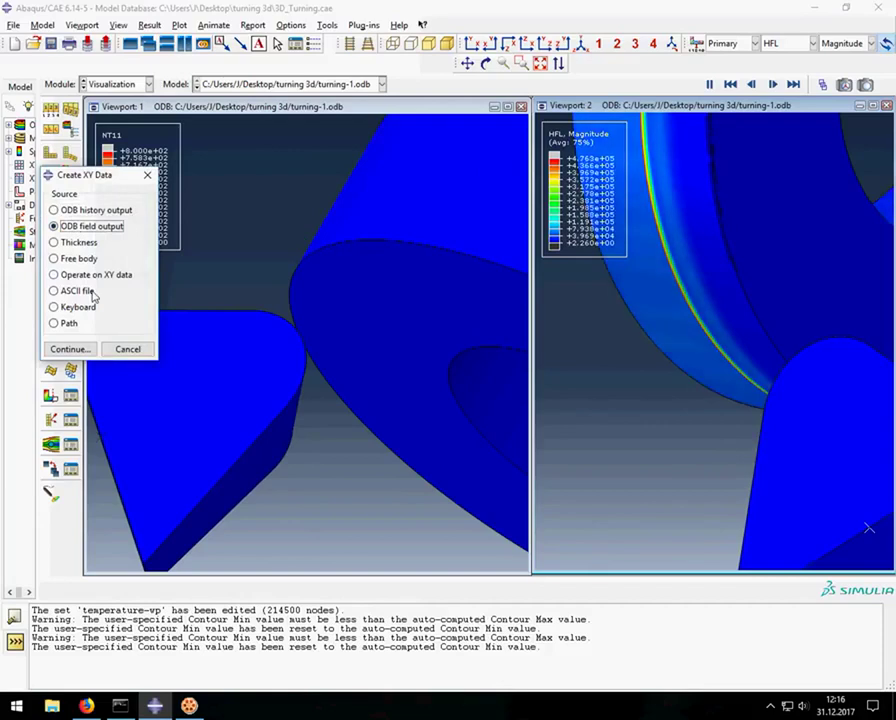
# - Plot unique-nodal RF magnitude and RF1–RF3 for node set REFERENCE_POINT_ against time
pyautogui.click(70, 349)
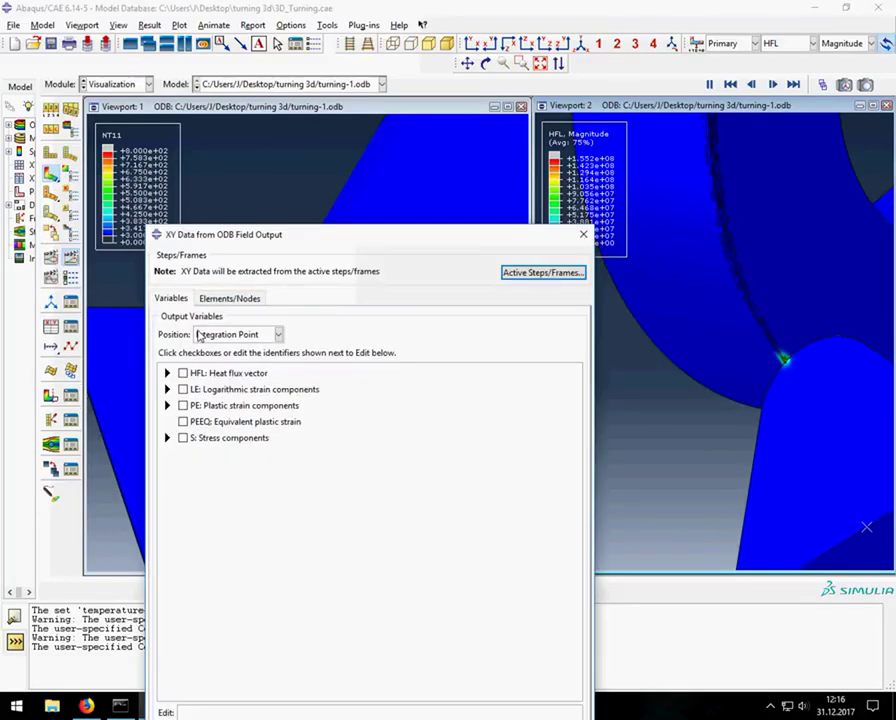
pyautogui.click(208, 336)
pyautogui.click(222, 392)
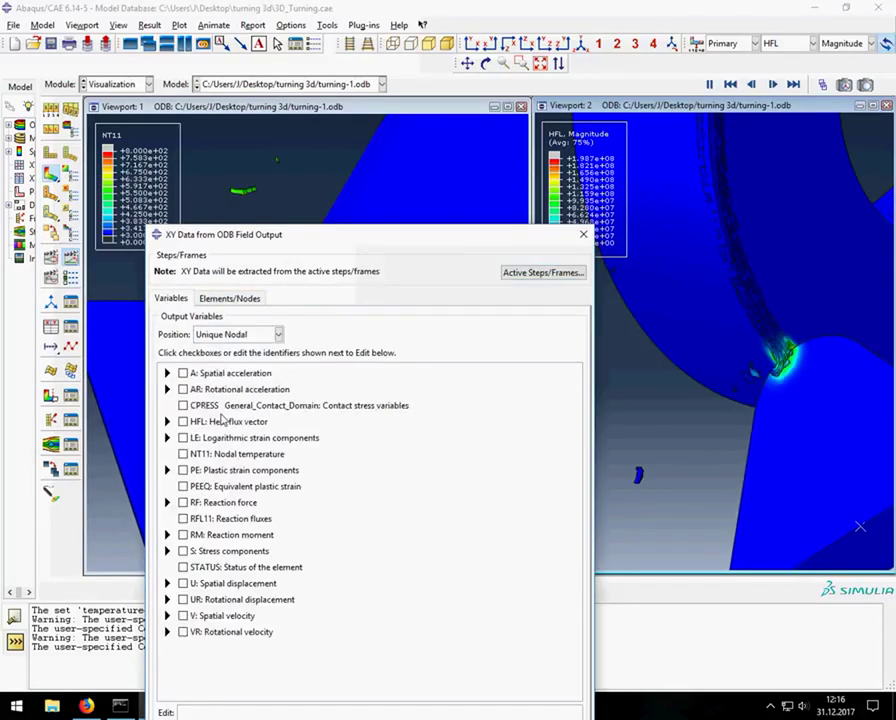
pyautogui.click(168, 503)
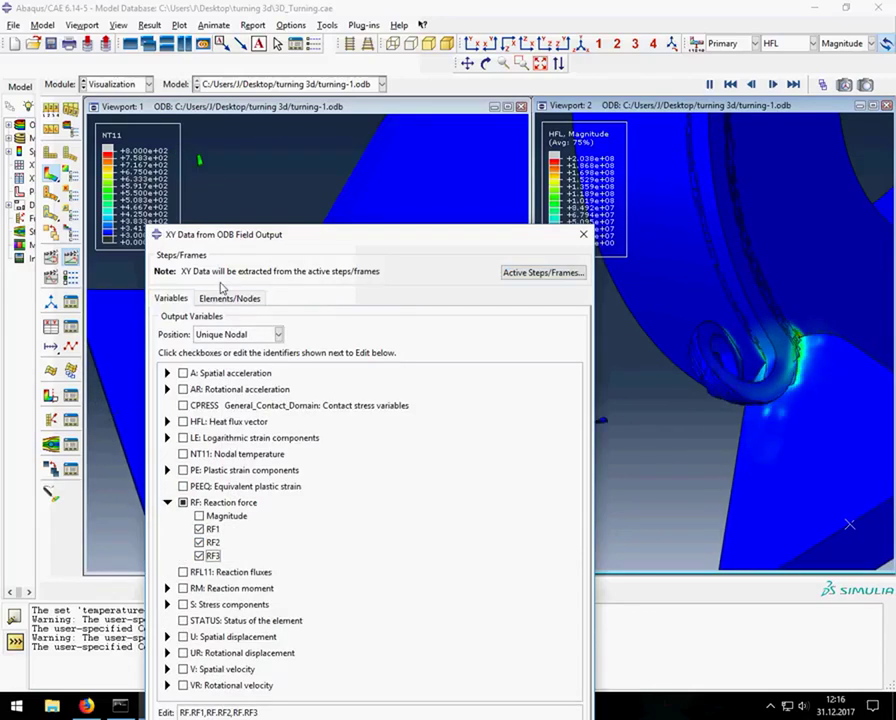
pyautogui.click(199, 515)
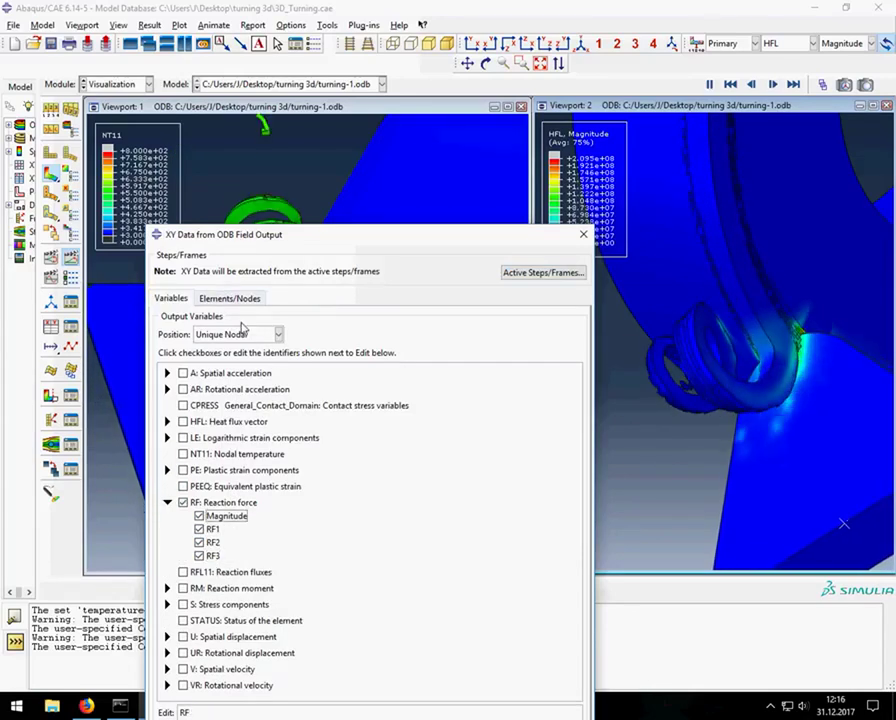
pyautogui.click(229, 298)
pyautogui.click(188, 379)
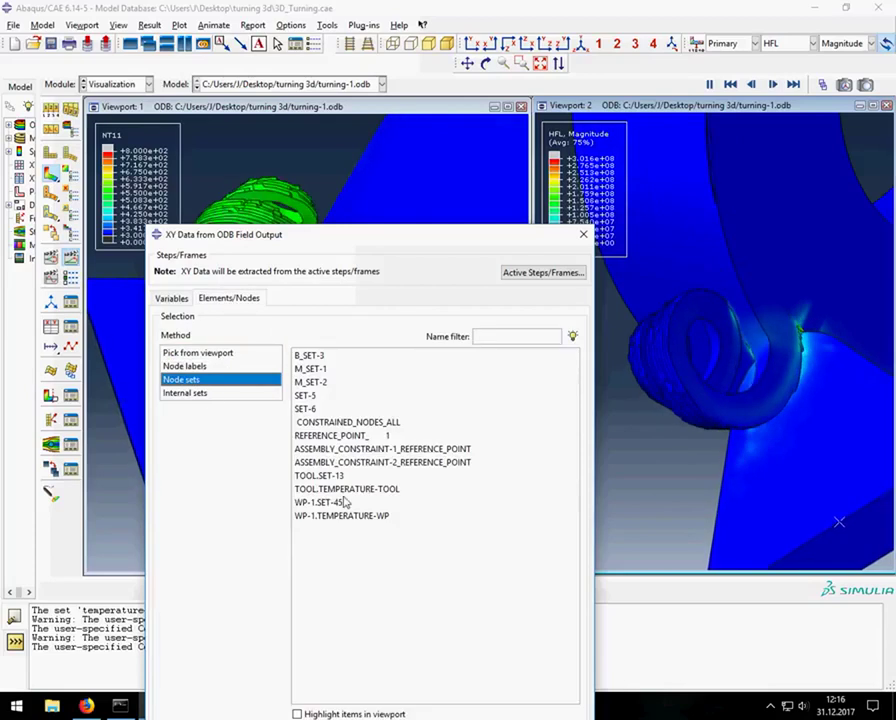
pyautogui.click(350, 437)
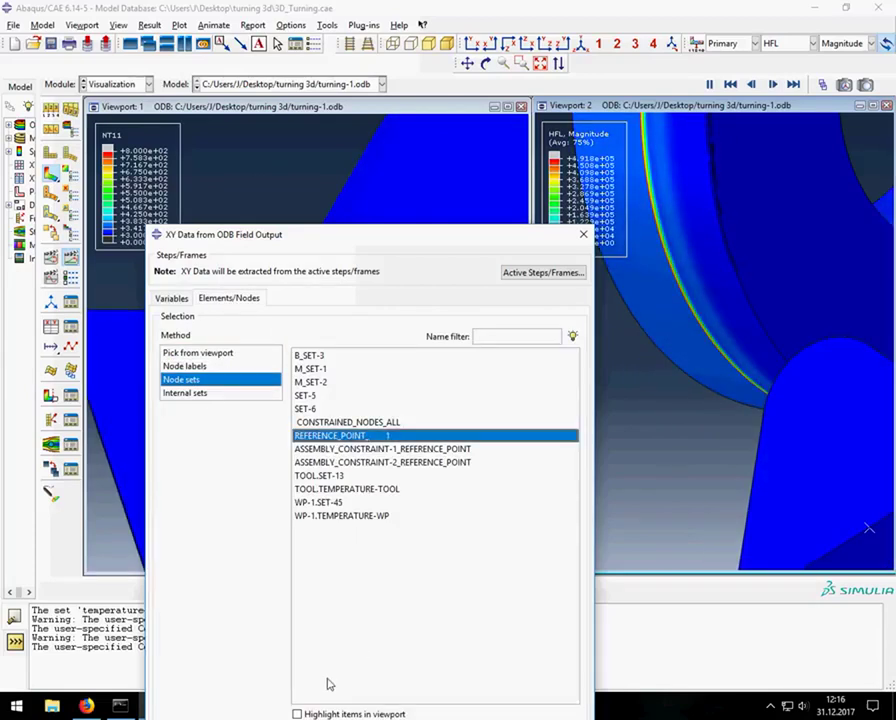
pyautogui.moveTo(336, 236); pyautogui.dragTo(336, 138)
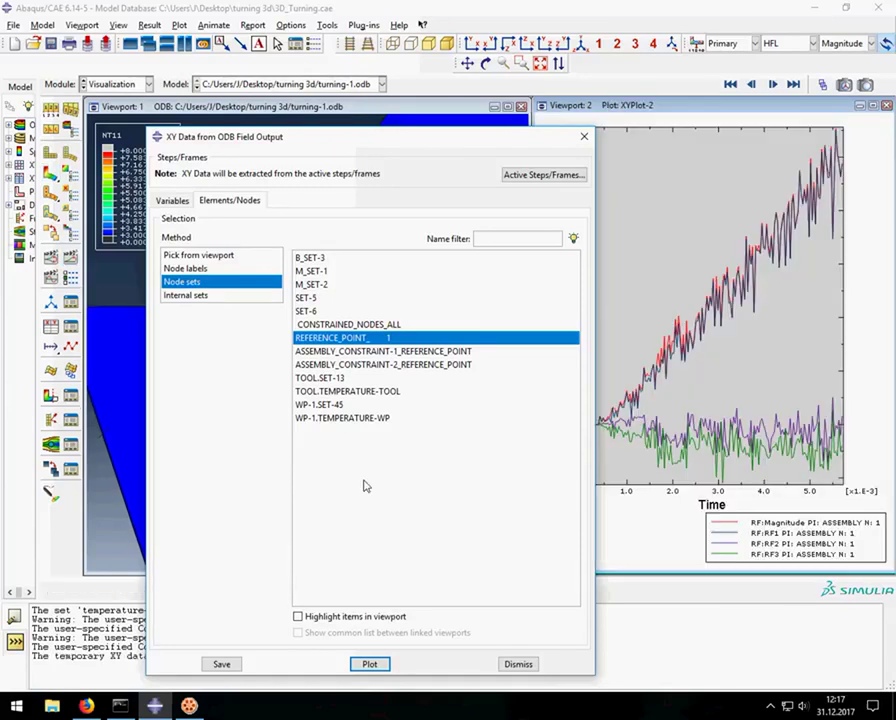
pyautogui.click(519, 665)
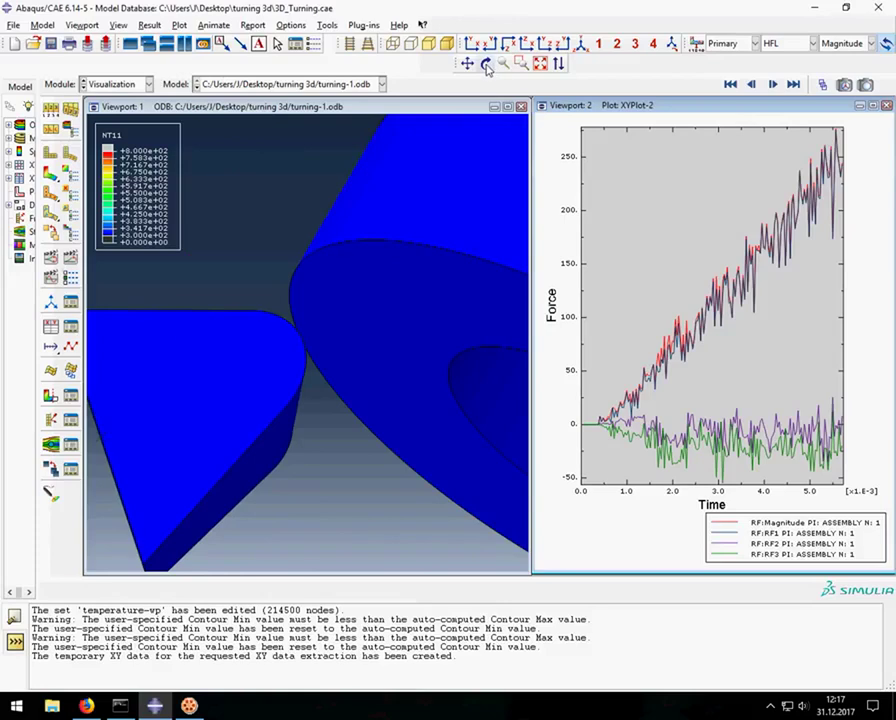
# - Rotate the model toward the cutting zone and set Visible Edges to All edges
pyautogui.click(71, 112)
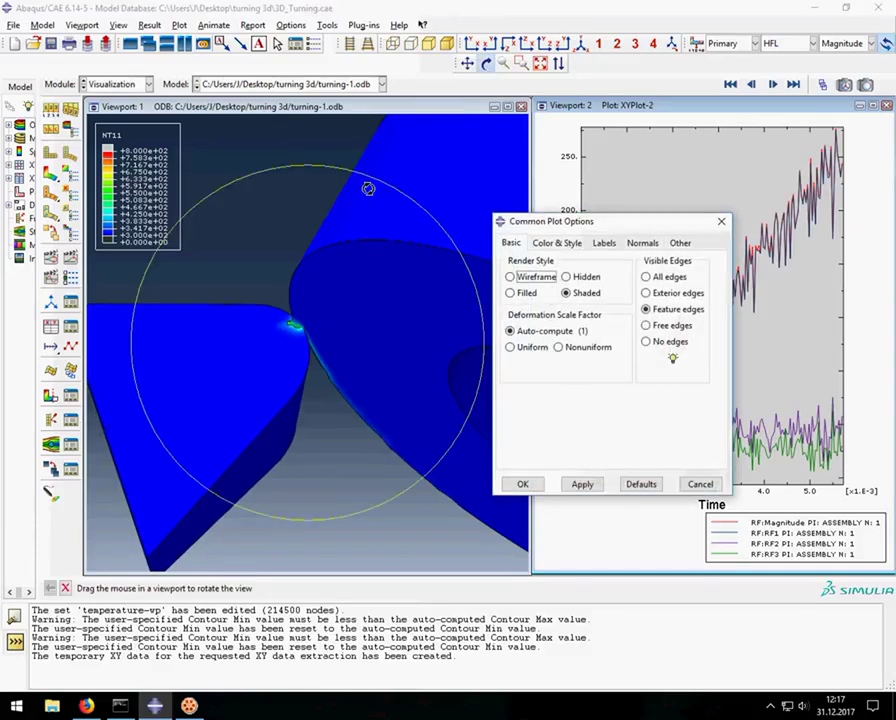
pyautogui.click(522, 486)
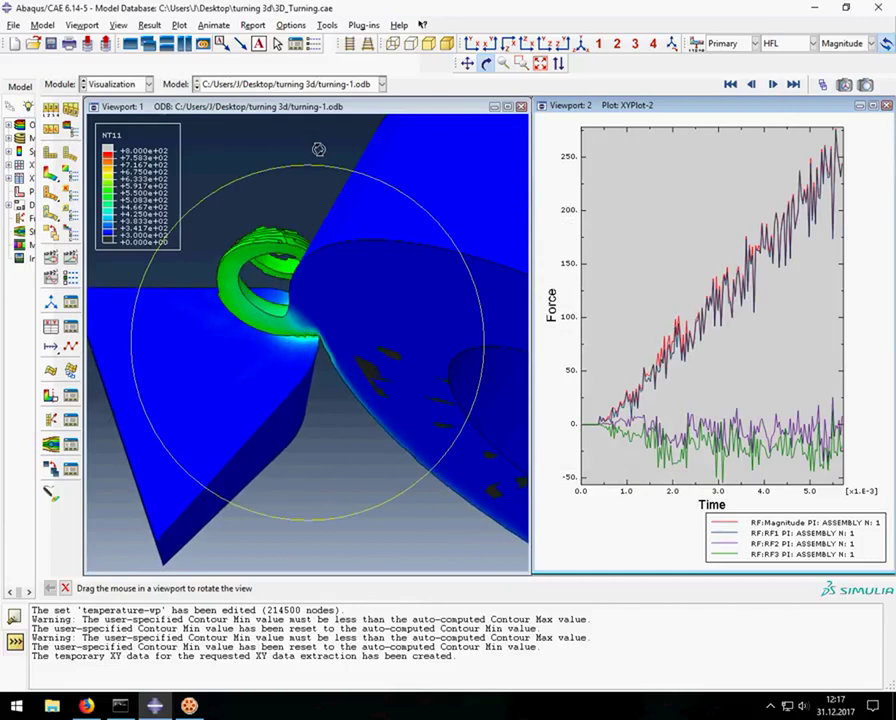
pyautogui.moveTo(324, 113); pyautogui.dragTo(416, 272)
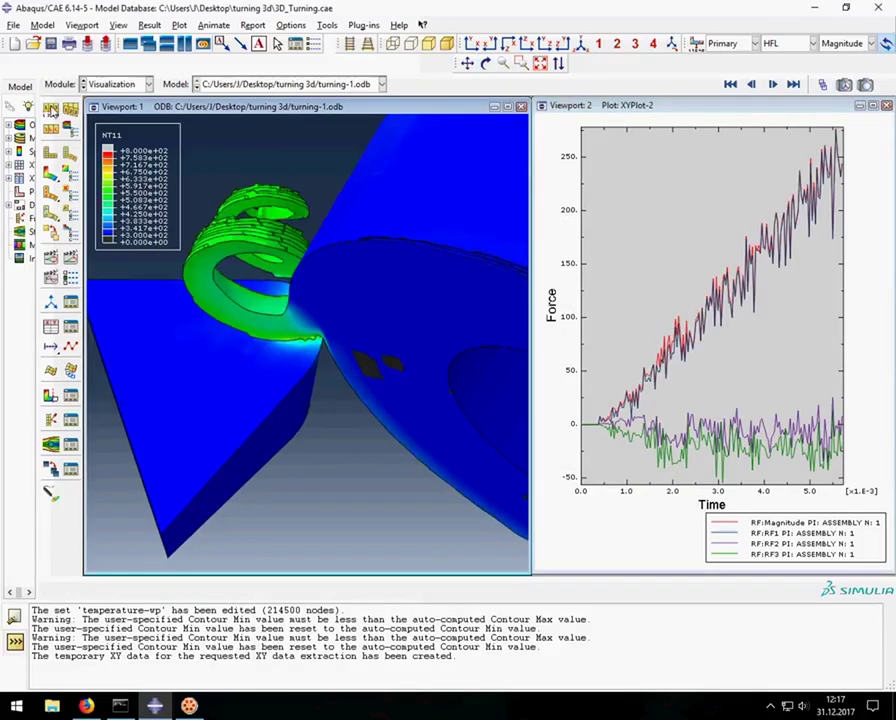
pyautogui.doubleClick(416, 272)
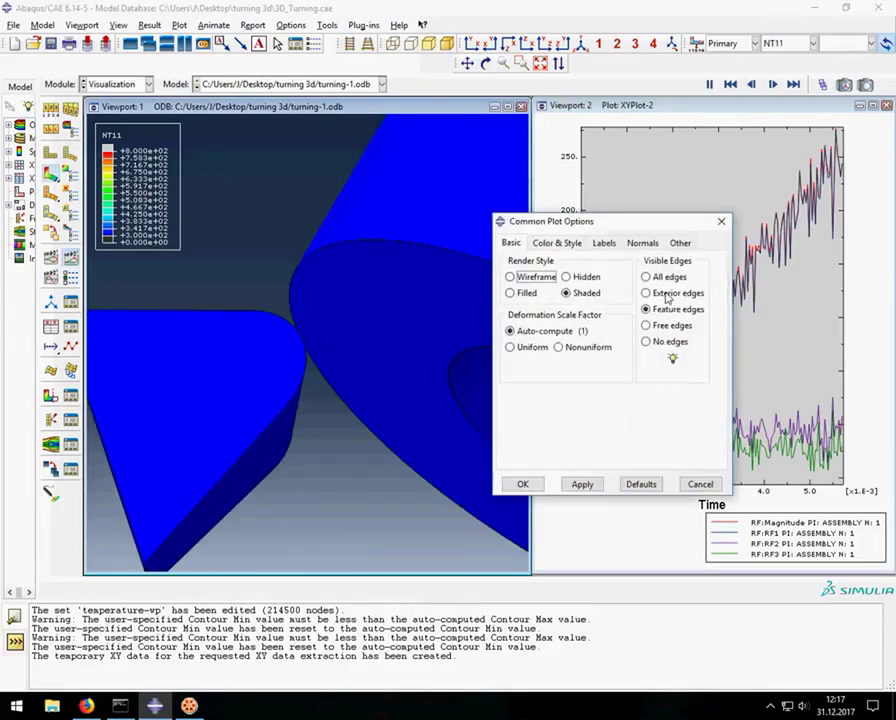
pyautogui.click(584, 484)
pyautogui.click(522, 484)
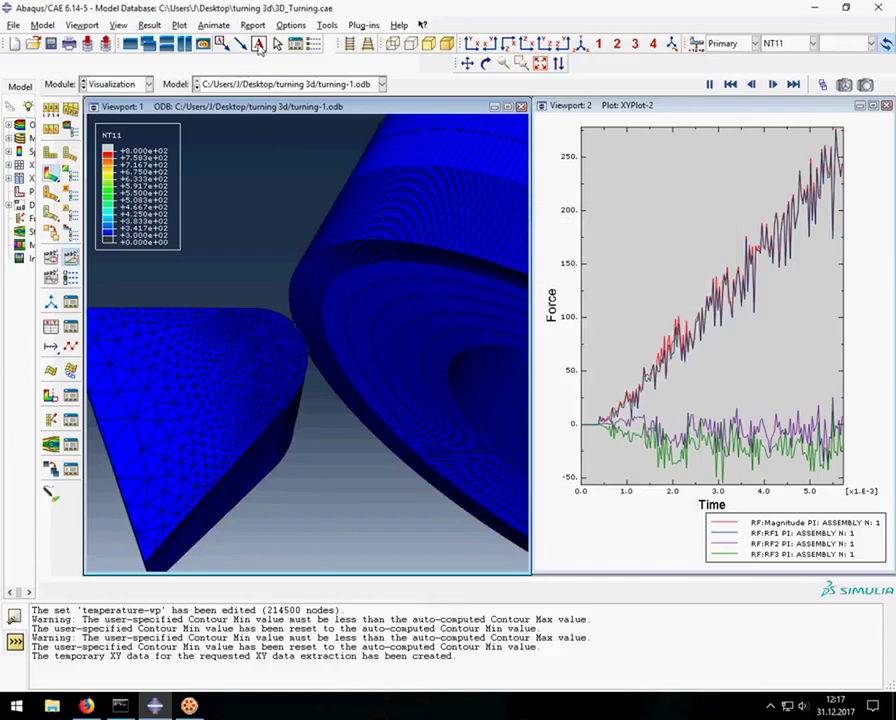
# - Display S Mises stress contours as the field output
pyautogui.click(148, 25)
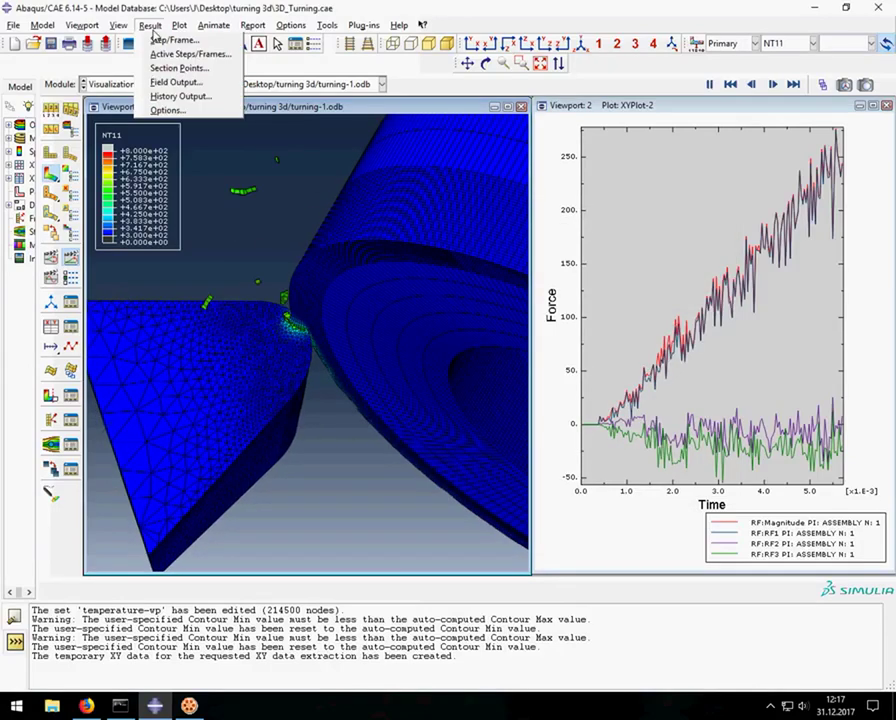
pyautogui.click(172, 81)
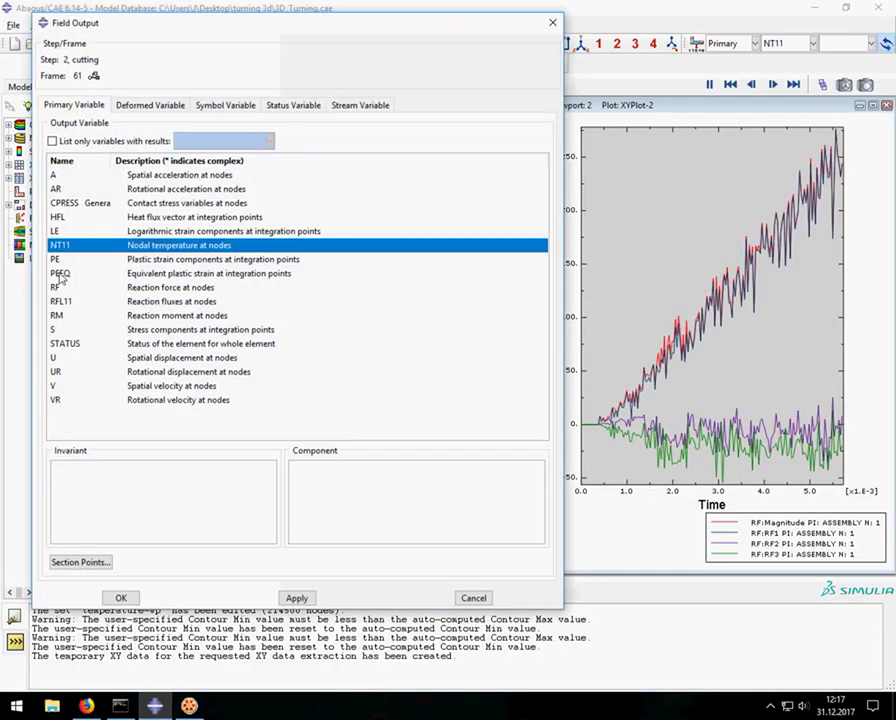
pyautogui.click(72, 332)
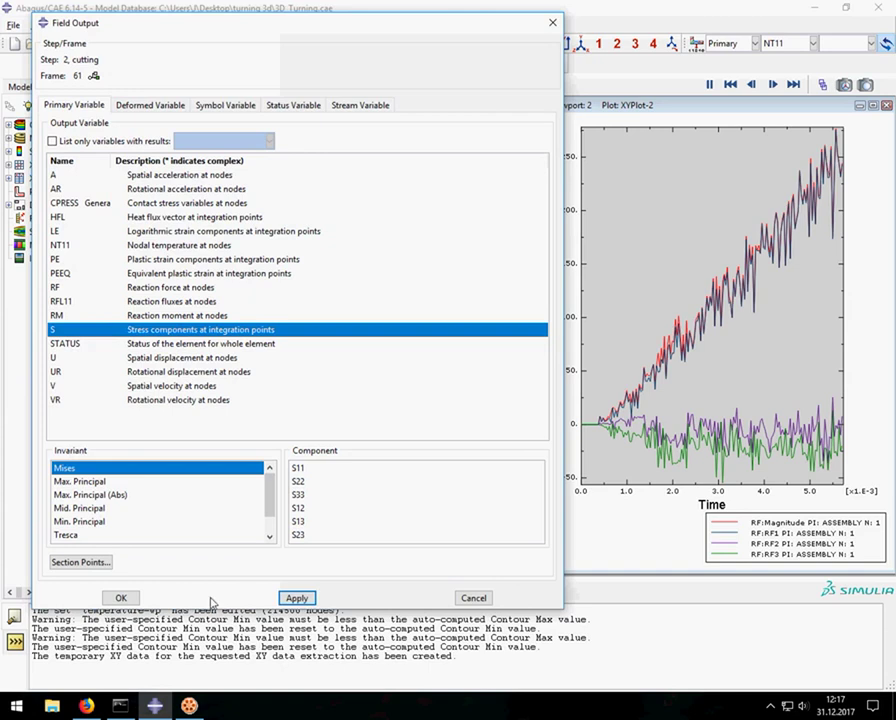
pyautogui.click(121, 597)
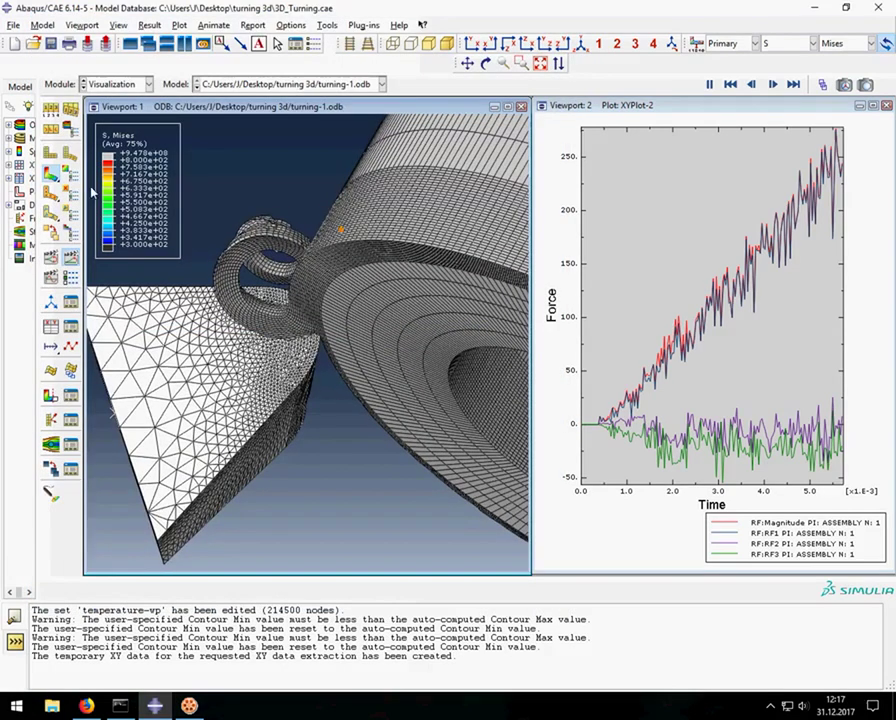
# - Set contour limits to recompute for each frame, with auto-computed maximum and minimum
pyautogui.click(75, 175)
pyautogui.click(538, 342)
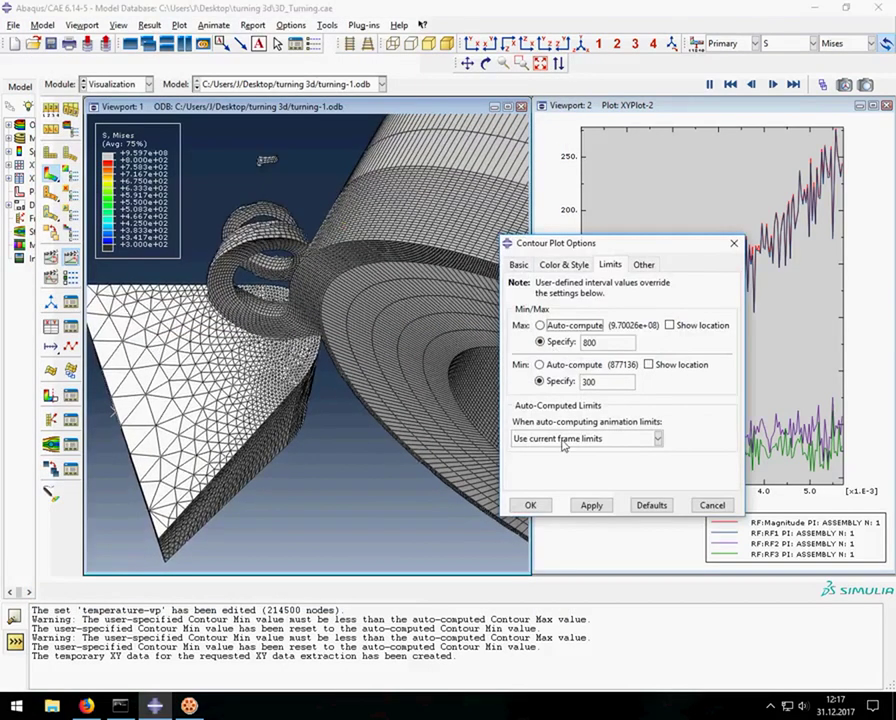
pyautogui.click(562, 439)
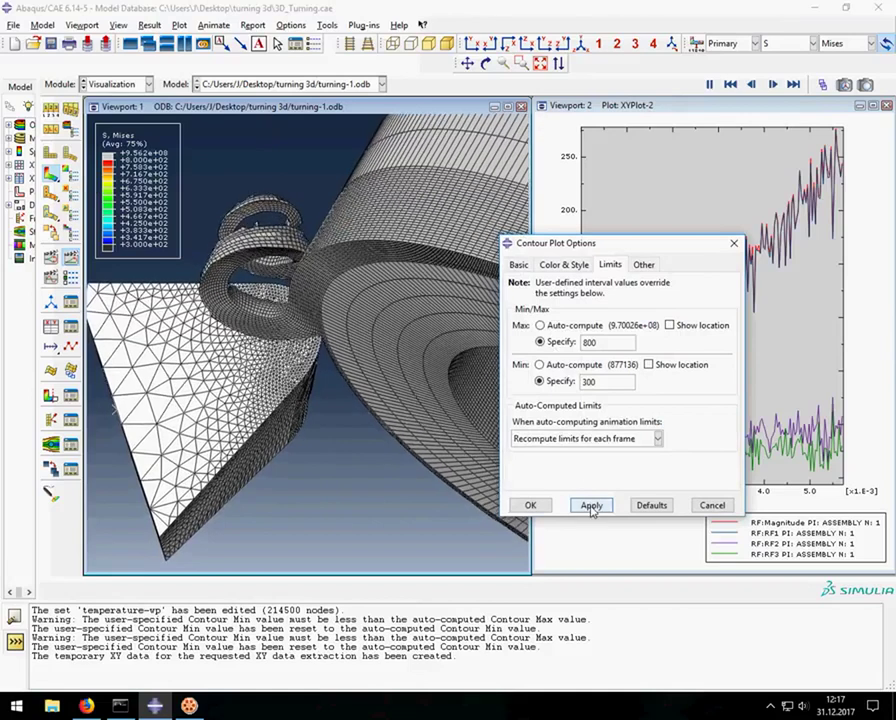
pyautogui.click(531, 505)
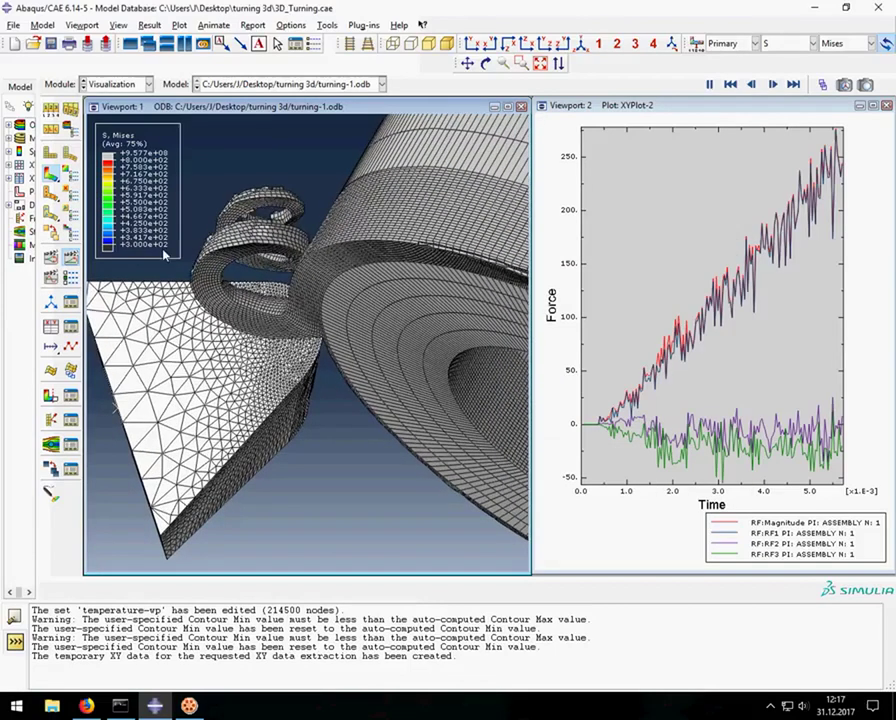
pyautogui.click(68, 177)
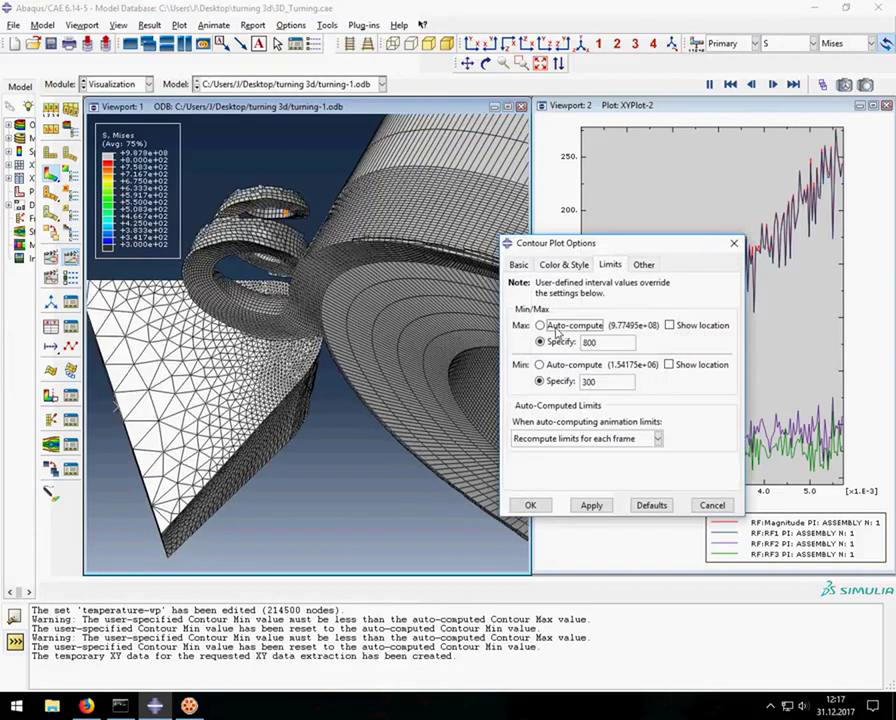
pyautogui.click(541, 325)
pyautogui.click(566, 364)
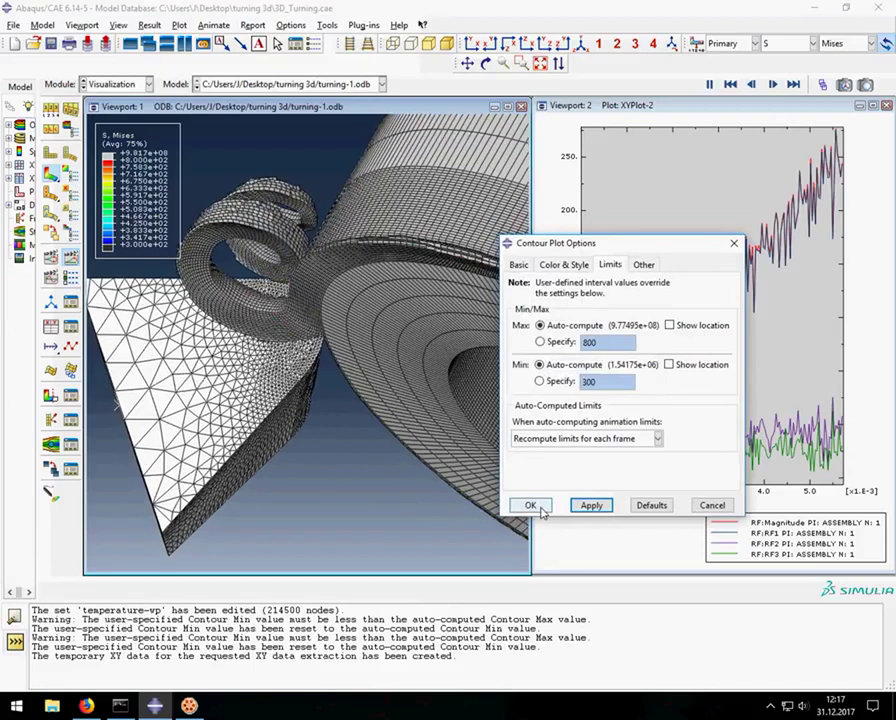
pyautogui.click(531, 505)
pyautogui.click(486, 63)
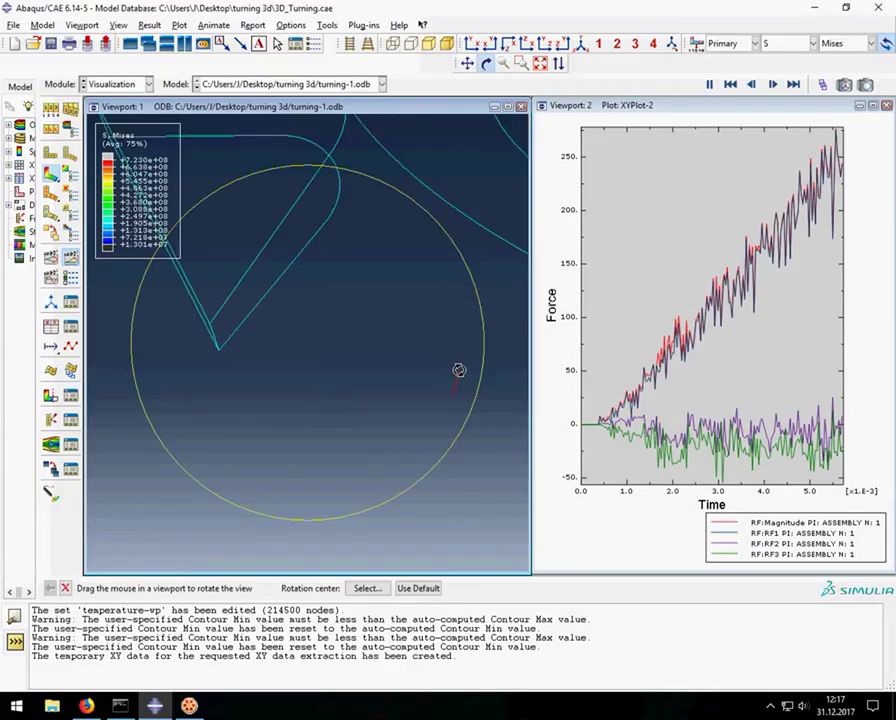
# - Auto-fit, zoom and pan to a close-up of the tool cutting the ring, then open Animation Options
pyautogui.moveTo(453, 386); pyautogui.dragTo(462, 358)
pyautogui.click(540, 64)
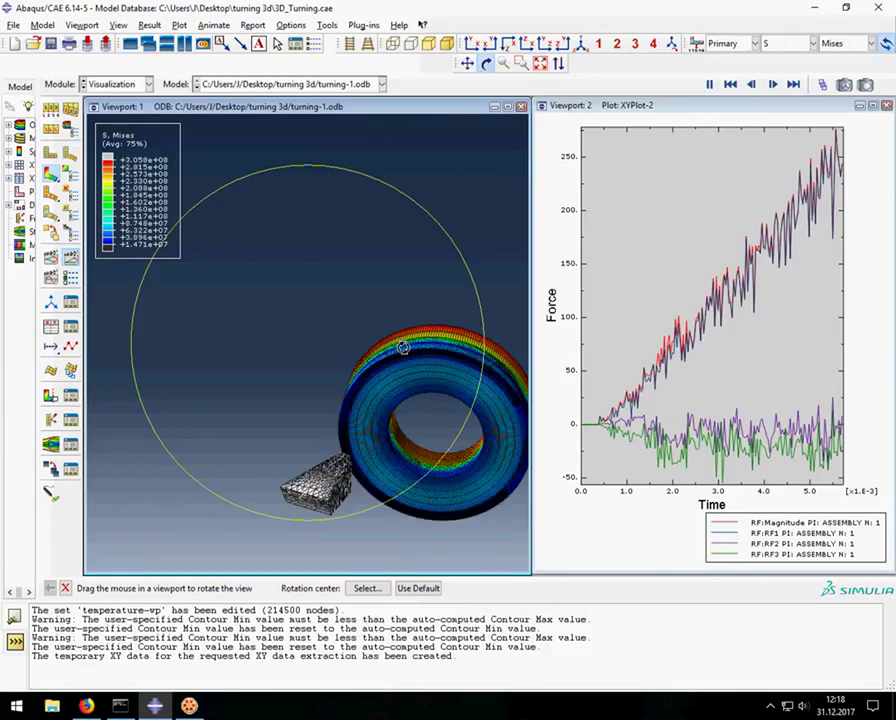
pyautogui.scroll(5, 405, 330)
pyautogui.scroll(3, 408, 304)
pyautogui.click(467, 63)
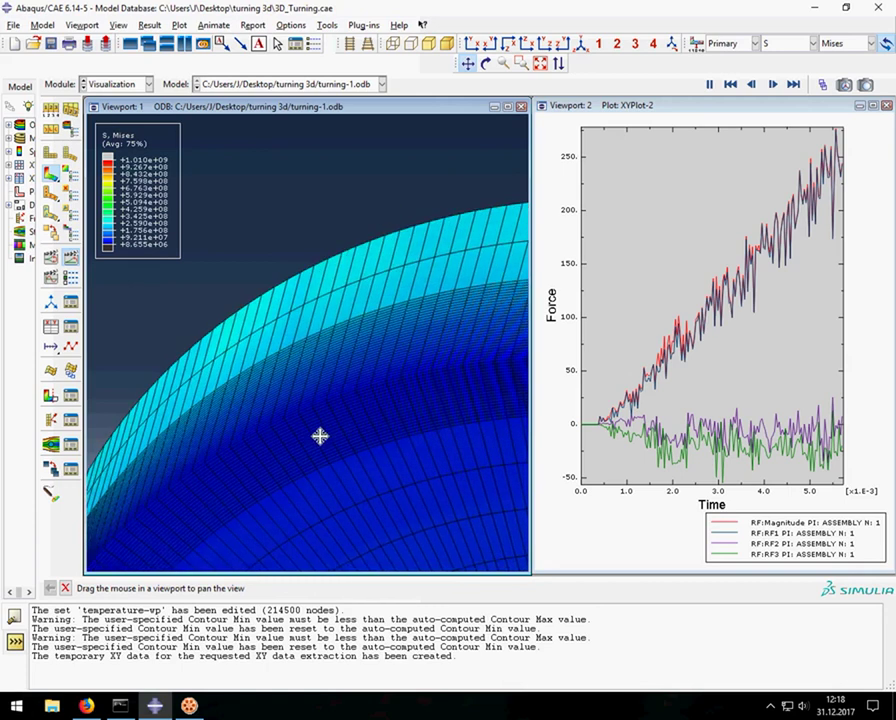
pyautogui.scroll(5, 348, 287)
pyautogui.scroll(-5, 348, 287)
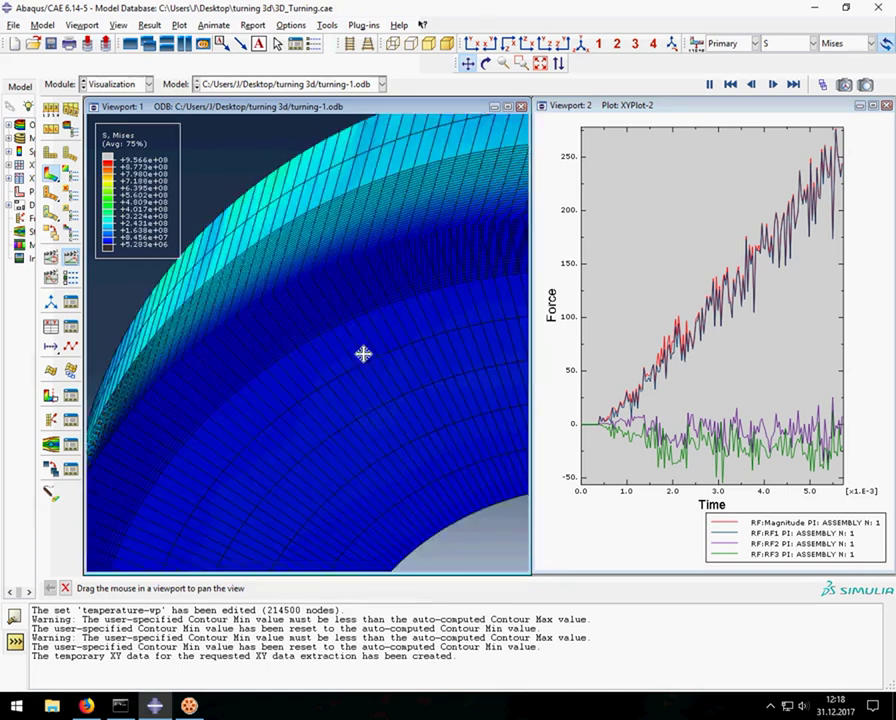
pyautogui.scroll(-2, 362, 354)
pyautogui.scroll(5, 332, 306)
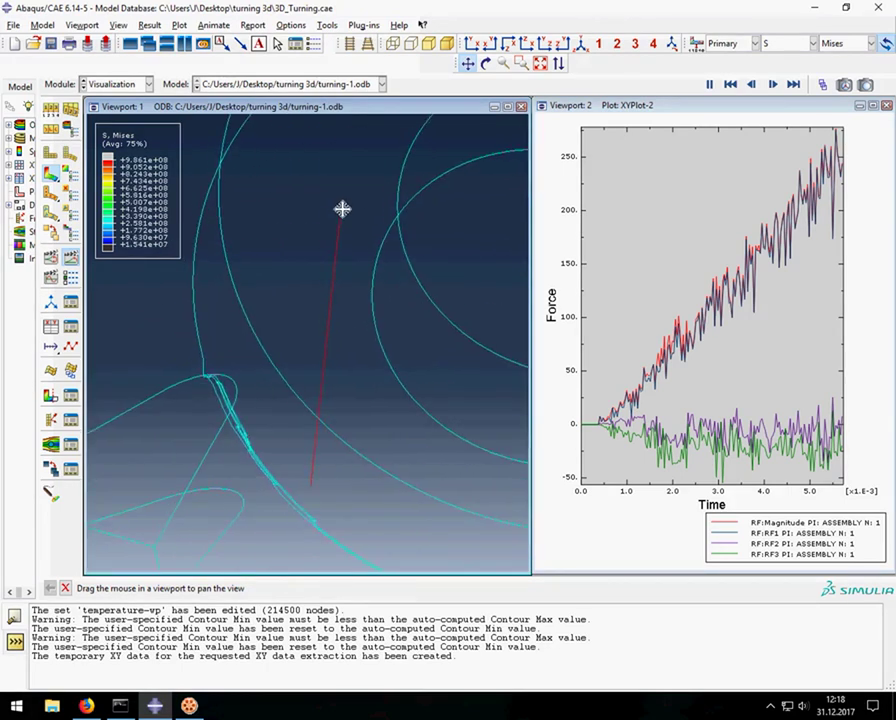
pyautogui.scroll(-5, 380, 220)
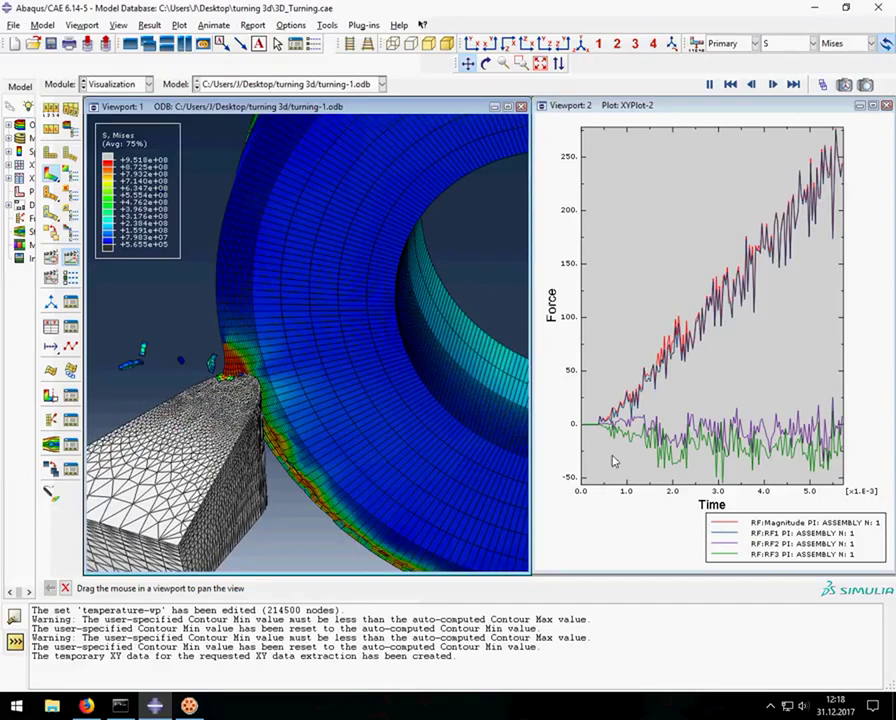
pyautogui.click(71, 280)
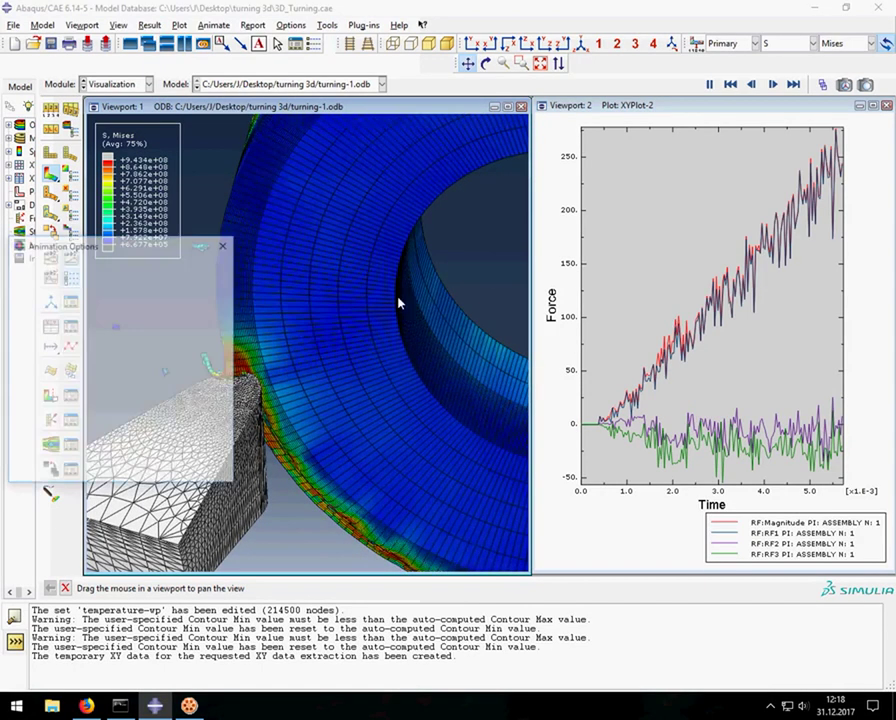
# - Enable Viewport 2 on the Viewports tab so the force plot animates alongside
pyautogui.click(206, 272)
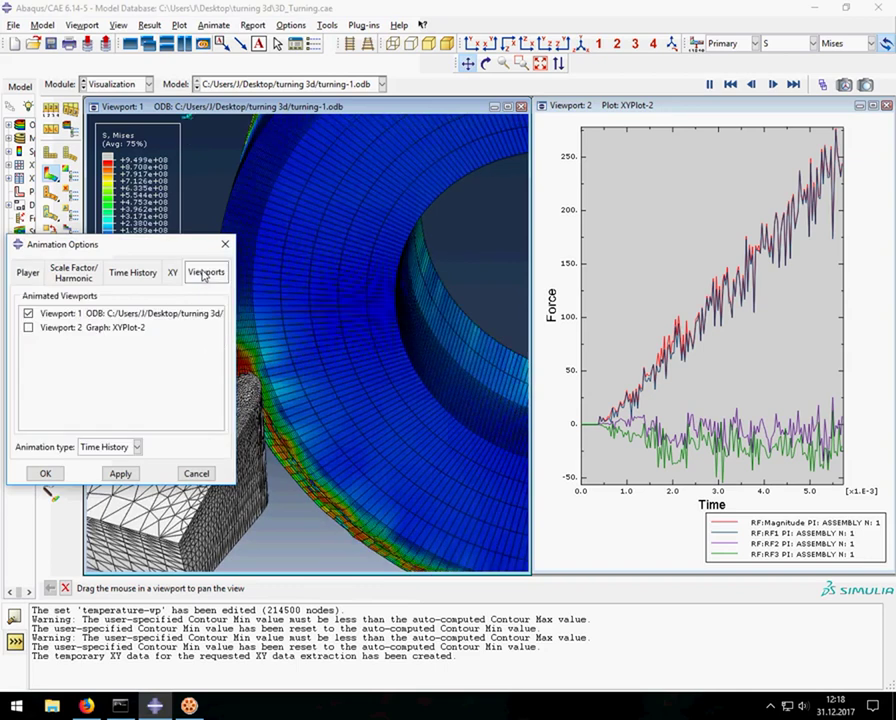
pyautogui.click(29, 328)
pyautogui.click(119, 473)
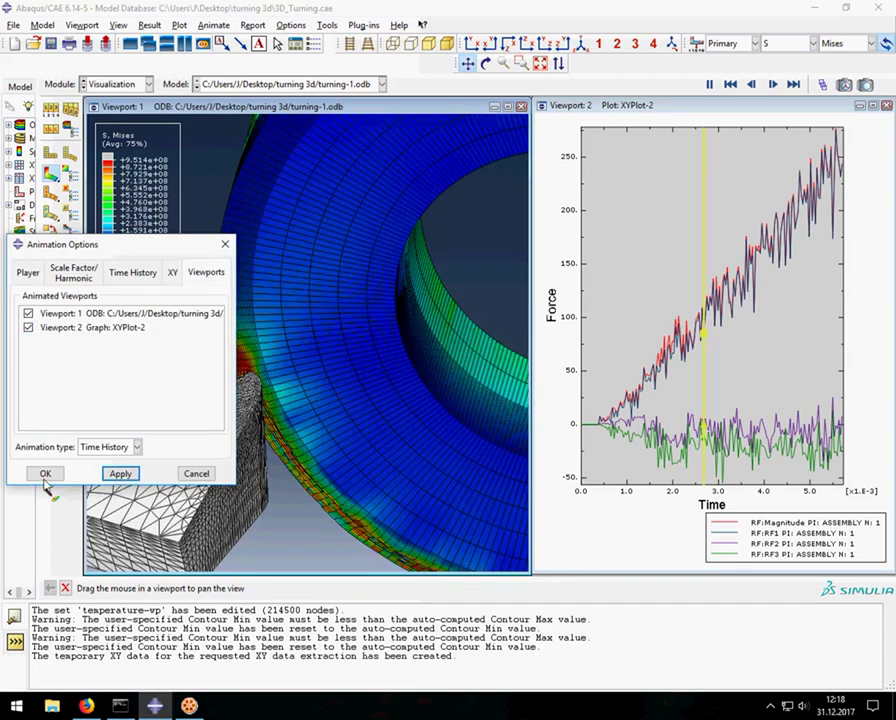
pyautogui.click(43, 476)
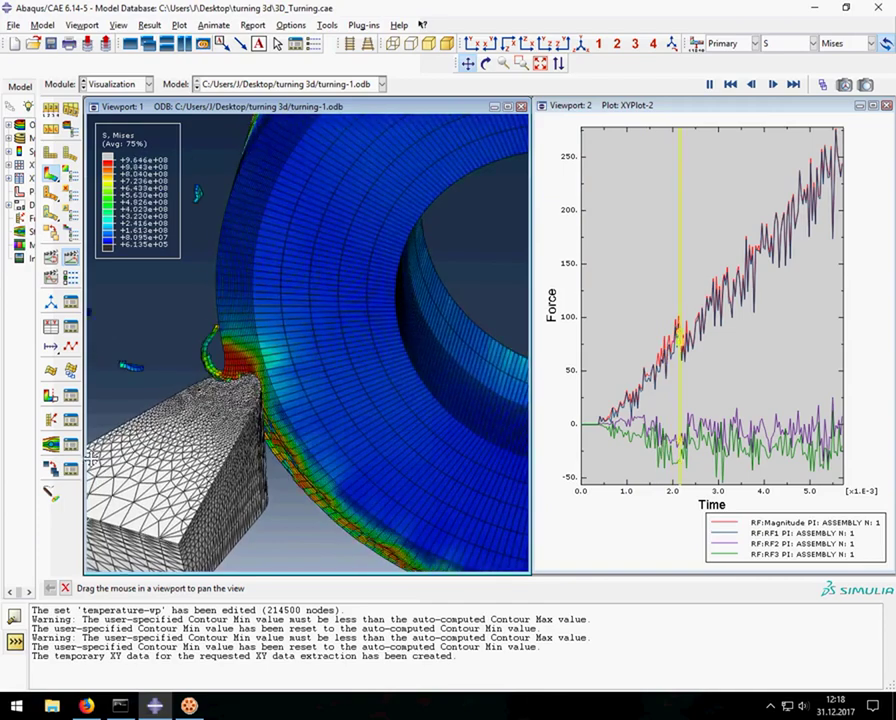
# - Rotate and auto-fit the animated view so the workpiece ring faces the viewer, tool in front
pyautogui.click(486, 64)
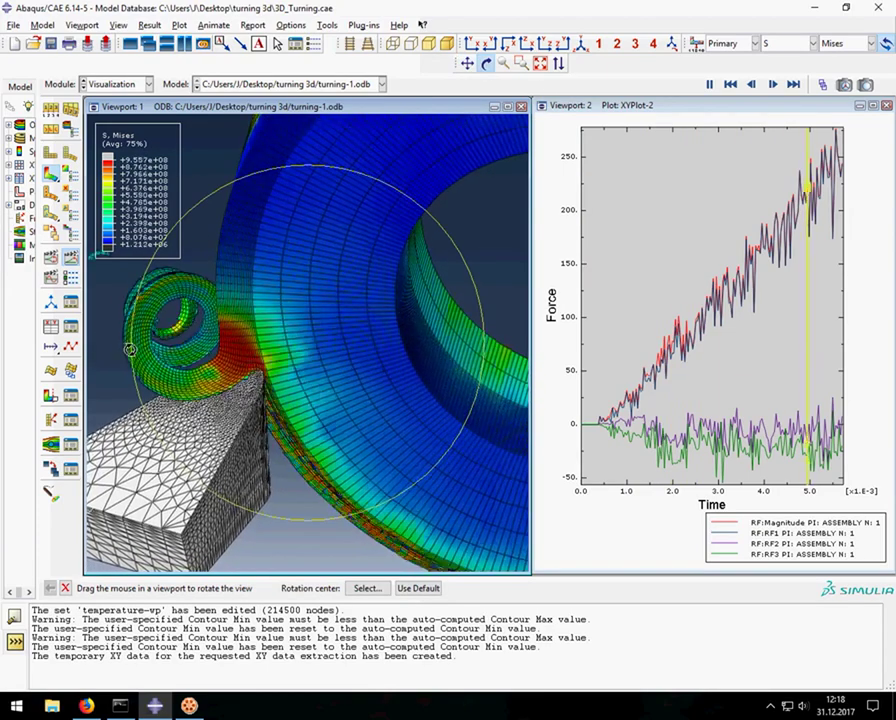
pyautogui.moveTo(130, 349); pyautogui.dragTo(138, 355)
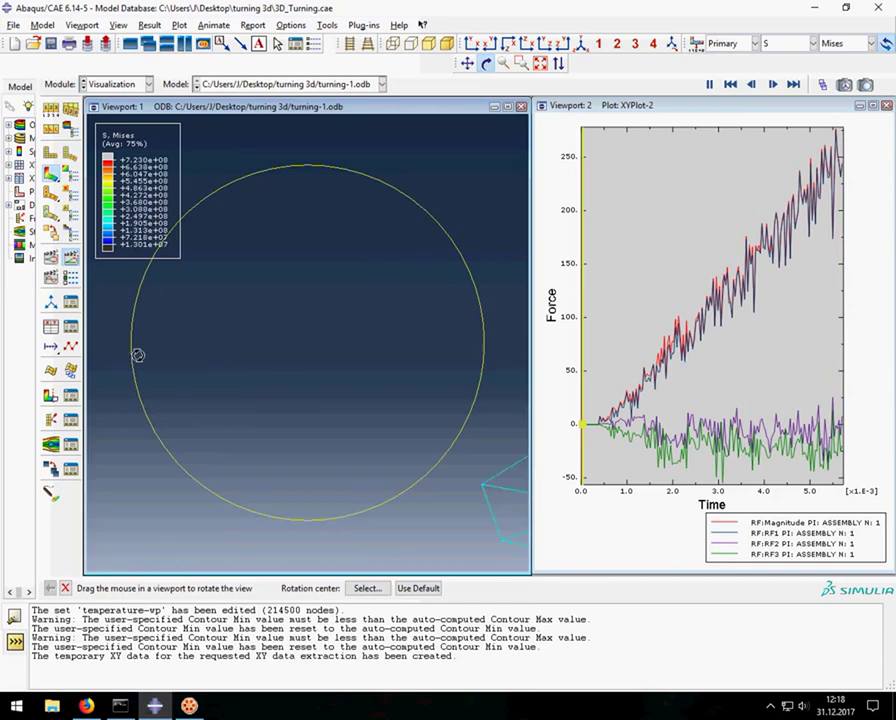
pyautogui.click(540, 63)
pyautogui.scroll(3, 364, 376)
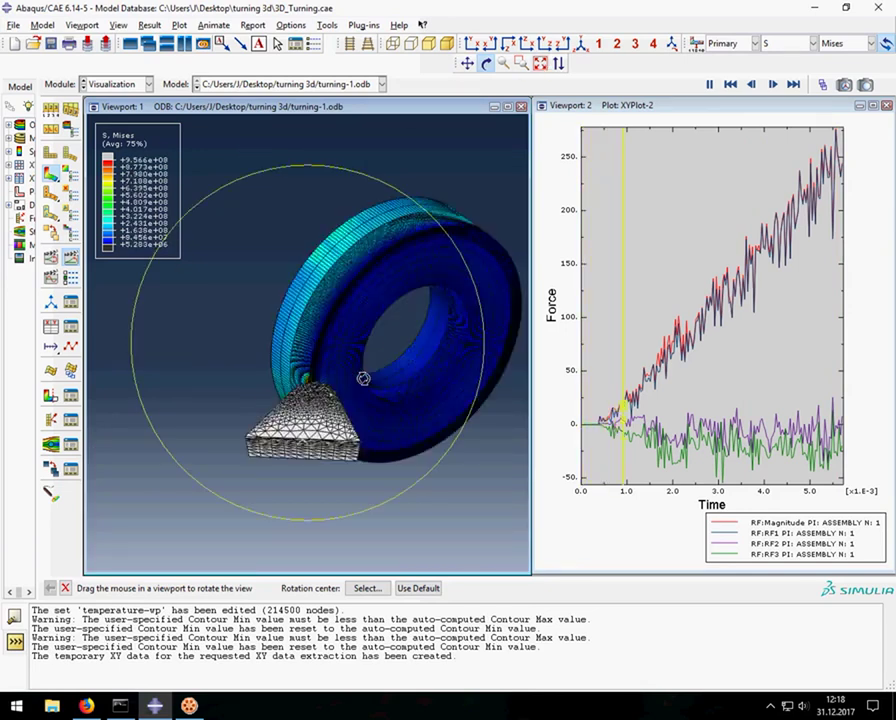
pyautogui.moveTo(363, 378)
pyautogui.mouseDown()
pyautogui.moveTo(388, 297)
pyautogui.moveTo(400, 330)
pyautogui.mouseUp()
pyautogui.middleClick(368, 532)
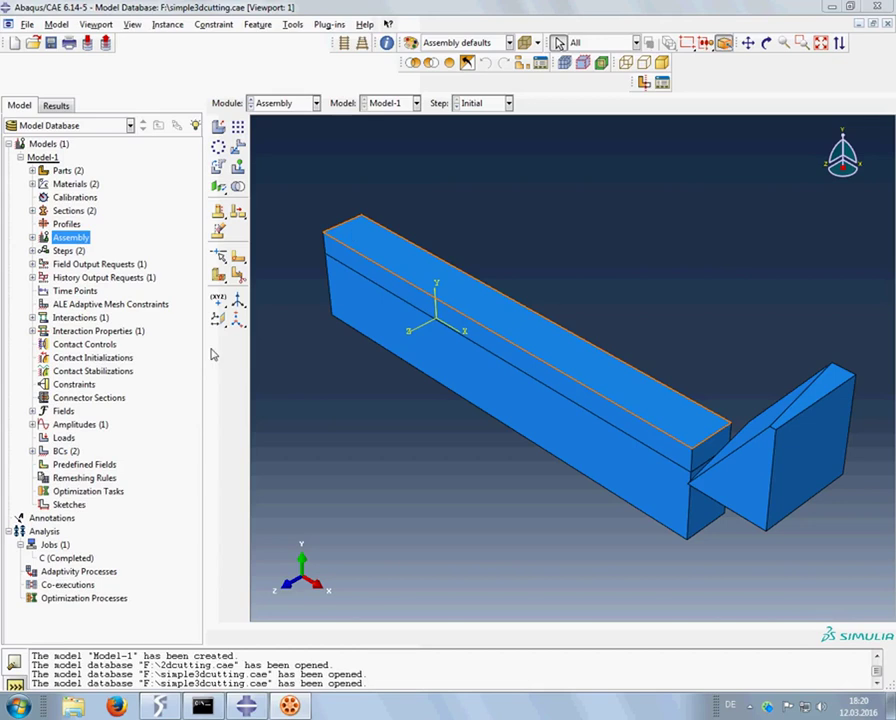
# - Expand Parts and Materials, then rotate and pan the assembly to look along the beam
pyautogui.click(32, 171)
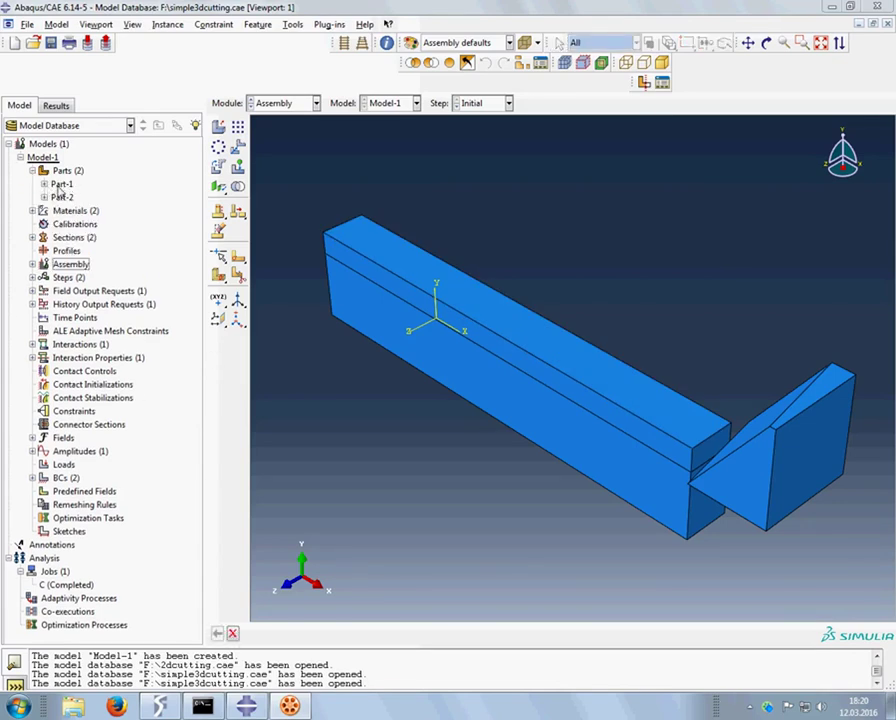
pyautogui.click(32, 211)
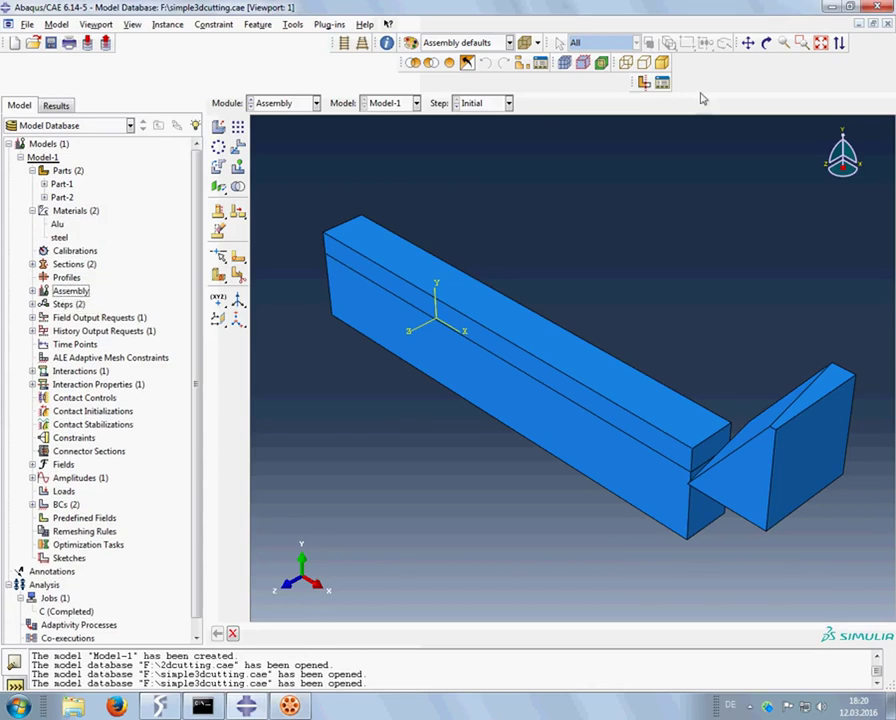
pyautogui.click(766, 42)
pyautogui.moveTo(524, 436)
pyautogui.mouseDown()
pyautogui.moveTo(724, 412)
pyautogui.moveTo(776, 388)
pyautogui.moveTo(600, 410)
pyautogui.moveTo(361, 459)
pyautogui.moveTo(340, 486)
pyautogui.mouseUp()
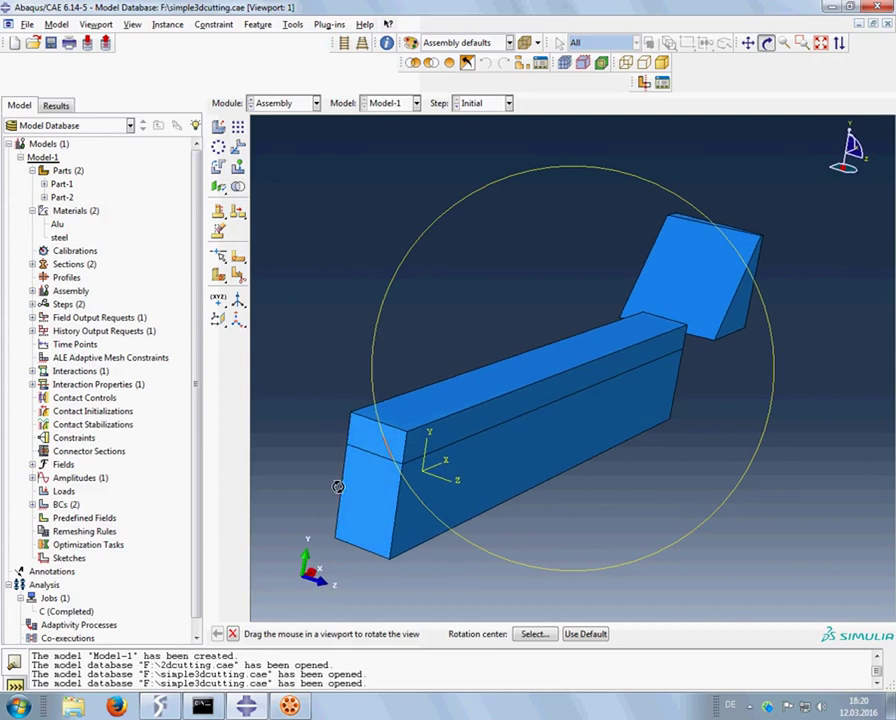
pyautogui.moveTo(473, 335); pyautogui.dragTo(456, 366)
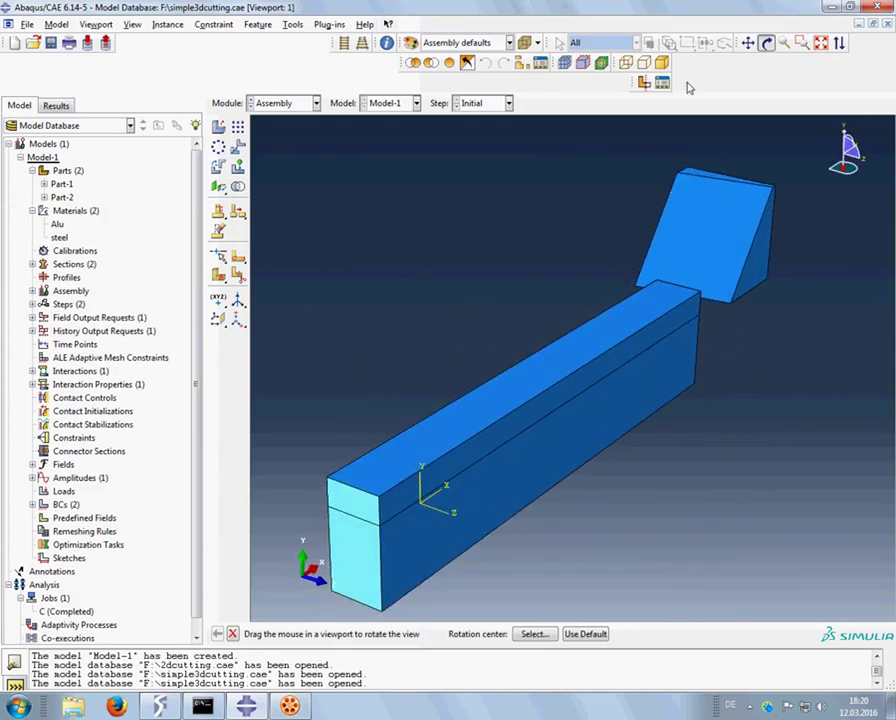
pyautogui.click(748, 43)
pyautogui.moveTo(562, 388); pyautogui.dragTo(612, 344)
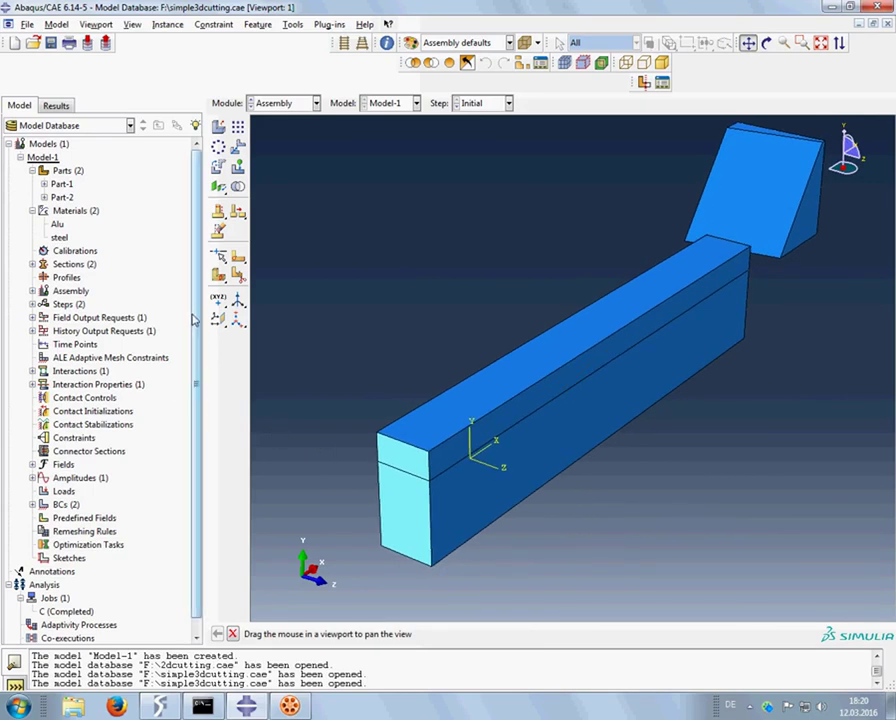
pyautogui.moveTo(194, 310); pyautogui.dragTo(200, 366)
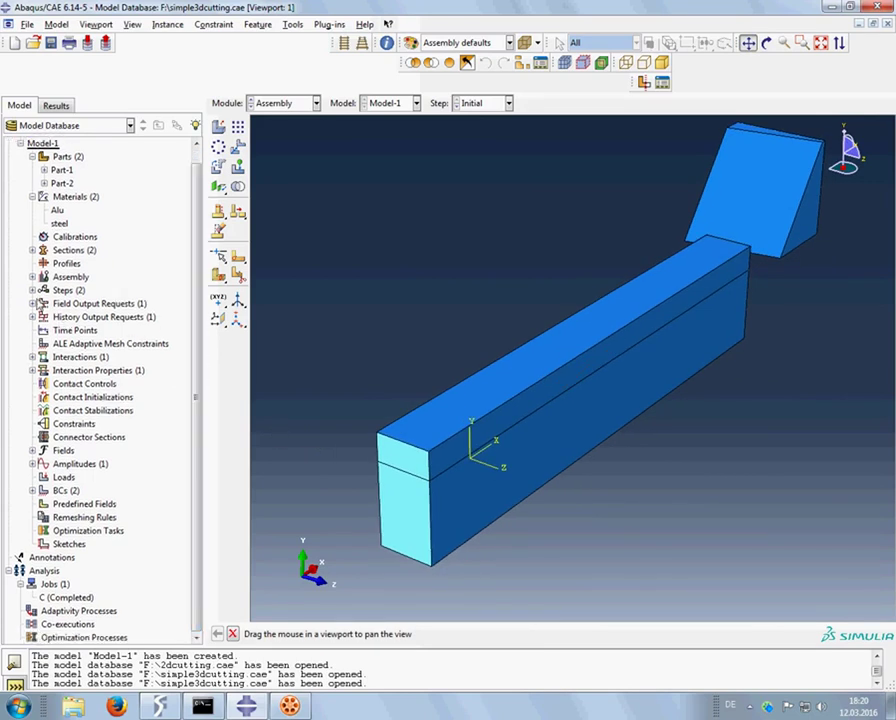
# - Inspect the Initial and Step-1 steps and the boundary conditions BC-1 and BC-2
pyautogui.click(32, 290)
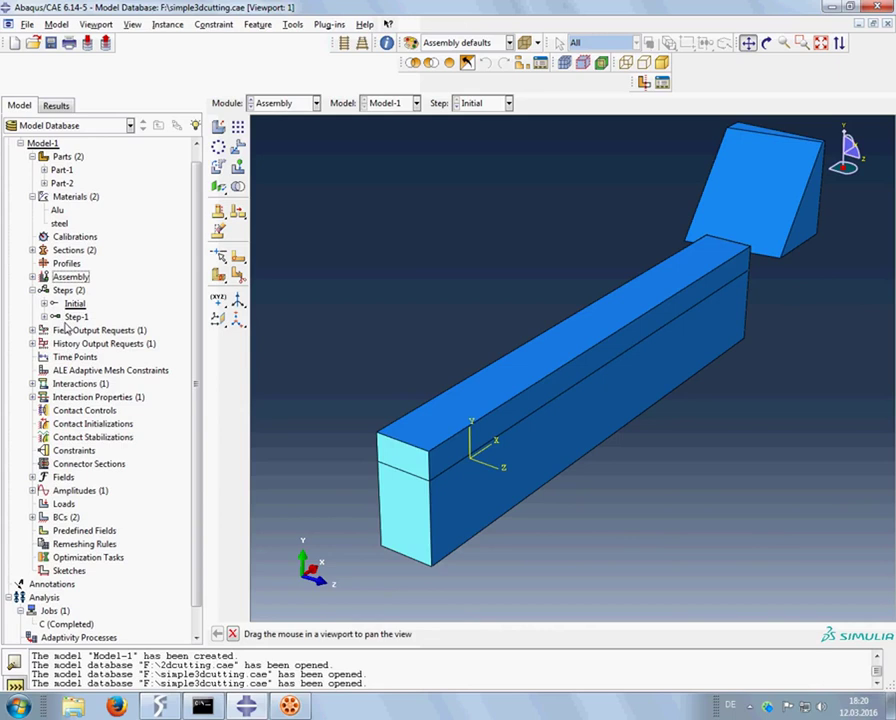
pyautogui.click(44, 303)
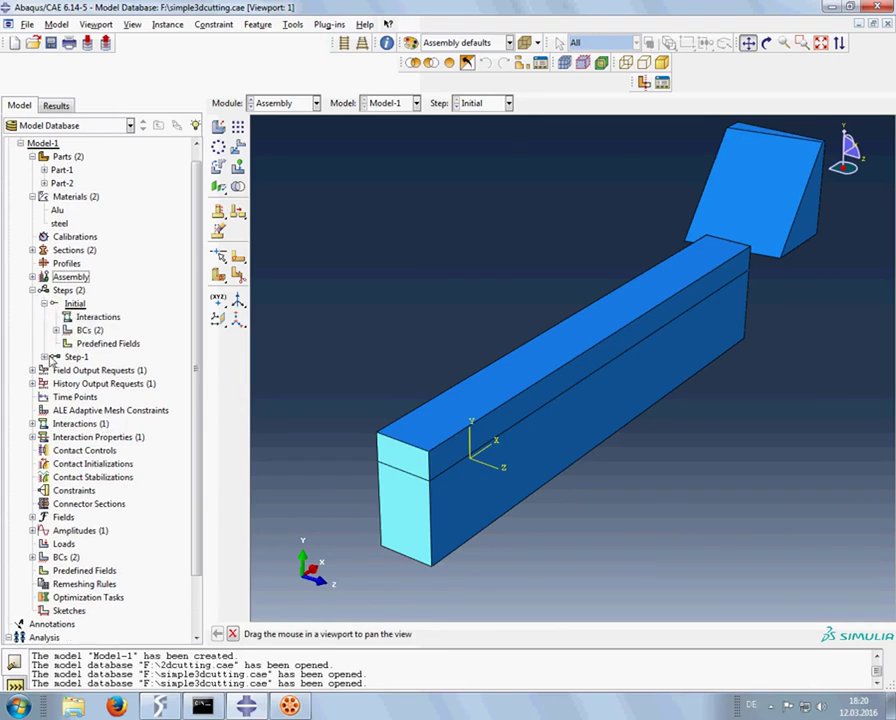
pyautogui.click(45, 357)
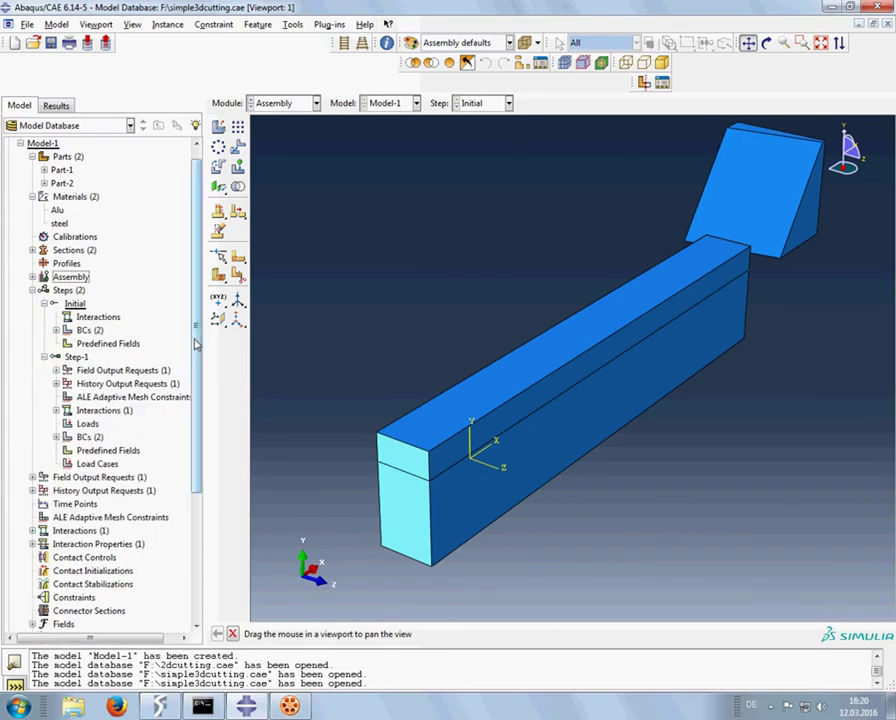
pyautogui.moveTo(196, 343)
pyautogui.mouseDown()
pyautogui.moveTo(184, 420)
pyautogui.moveTo(187, 501)
pyautogui.mouseUp()
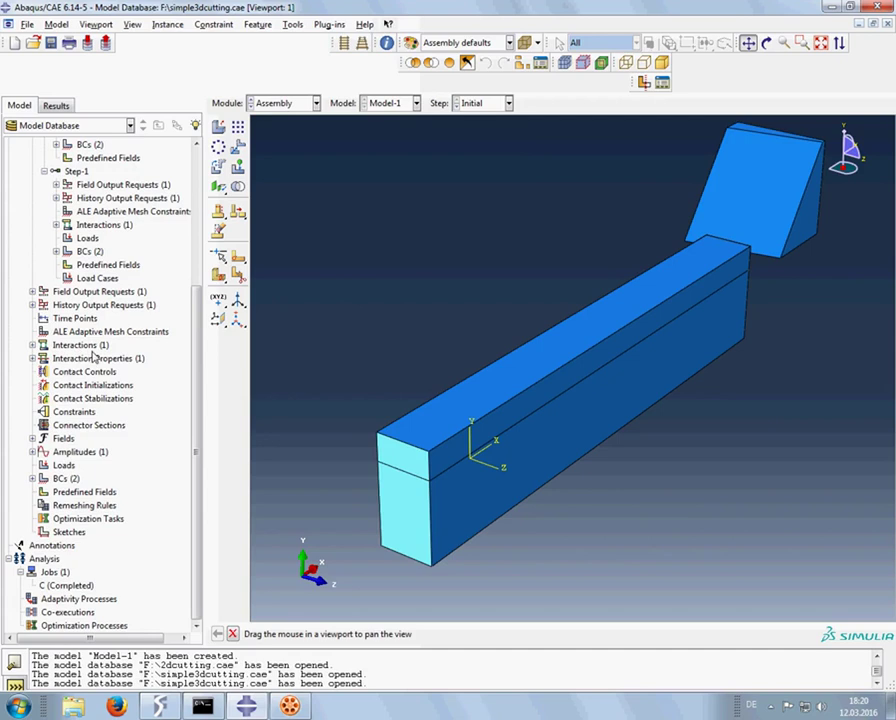
pyautogui.click(32, 479)
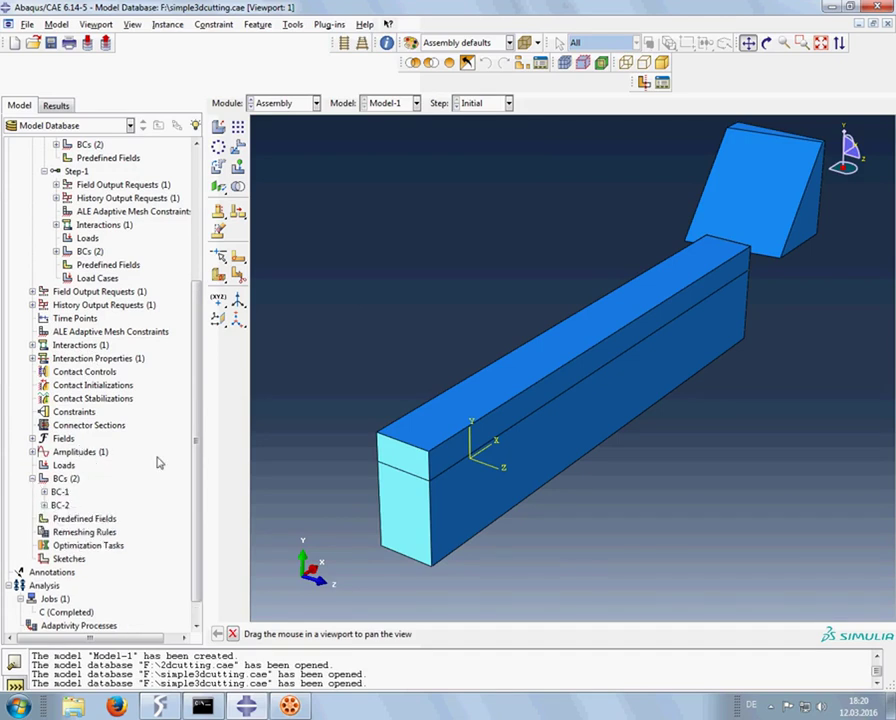
pyautogui.click(44, 492)
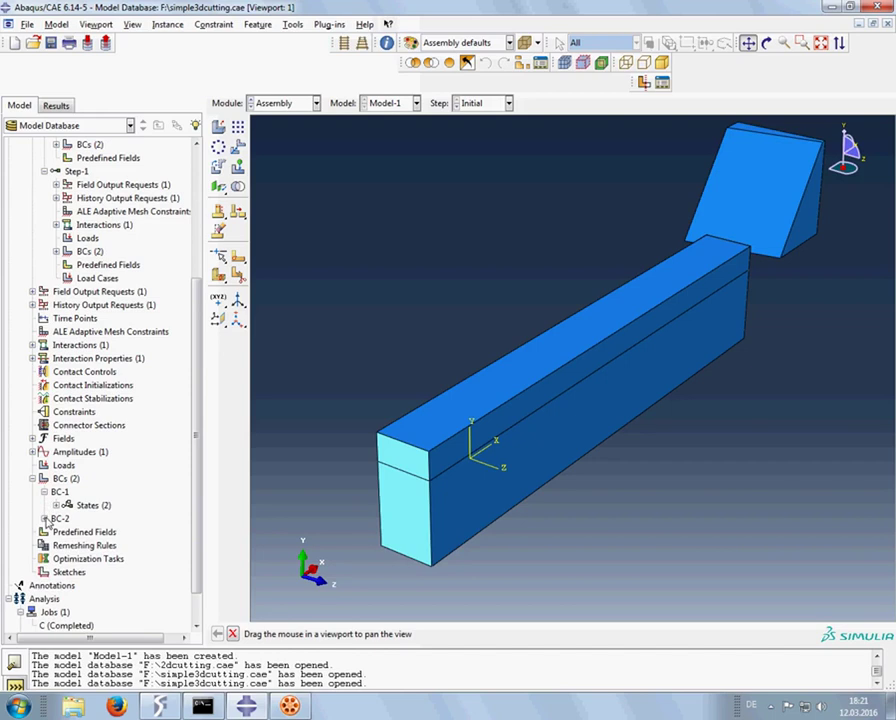
pyautogui.click(44, 519)
pyautogui.click(44, 492)
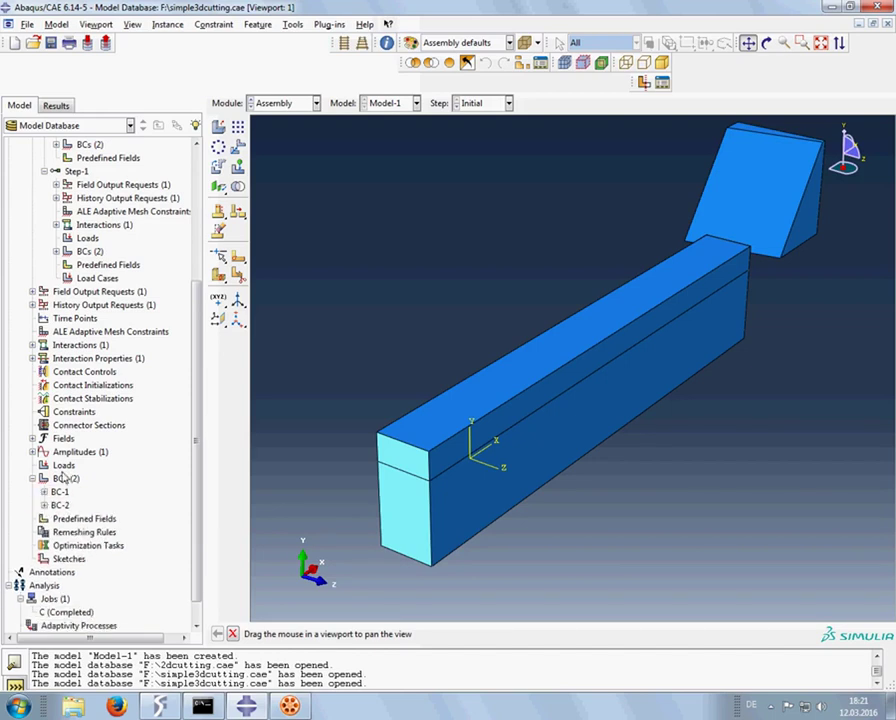
pyautogui.scroll(-1, 197, 393)
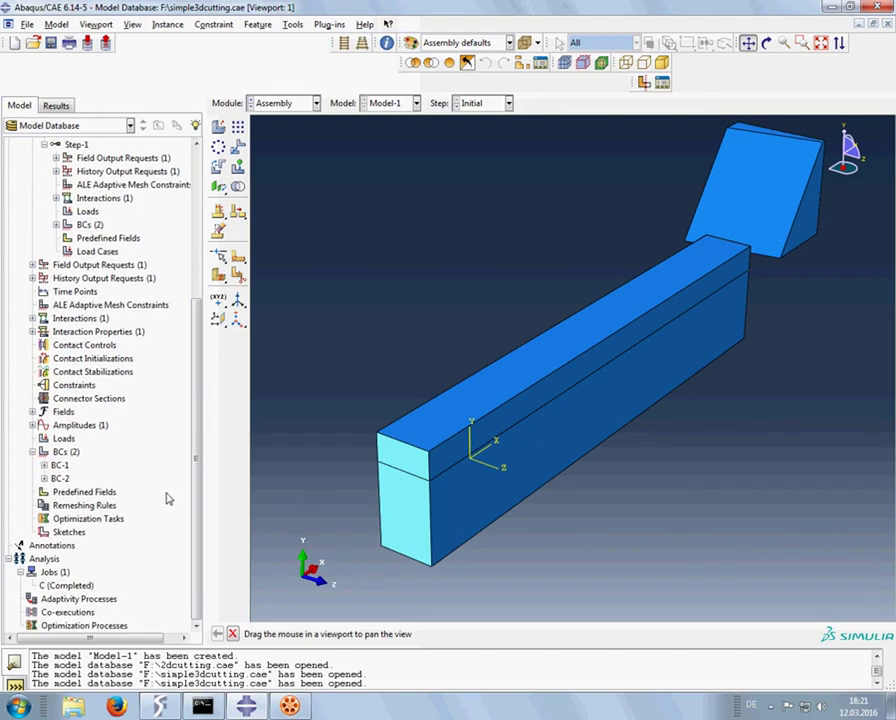
# - Open job C's C.odb results, set animation to Loop, and play the Mises time history
pyautogui.rightClick(79, 590)
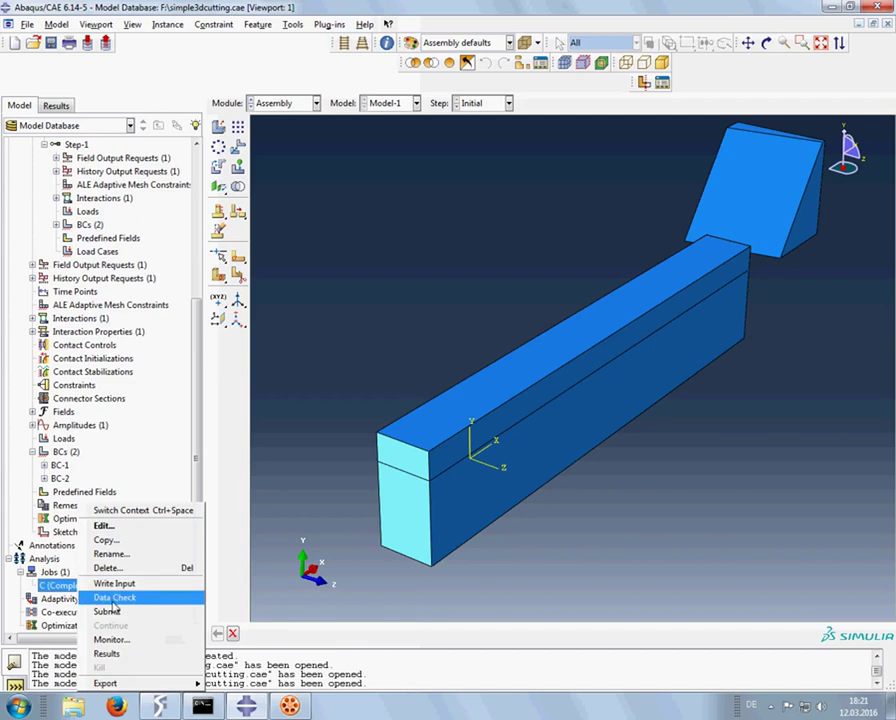
pyautogui.click(107, 655)
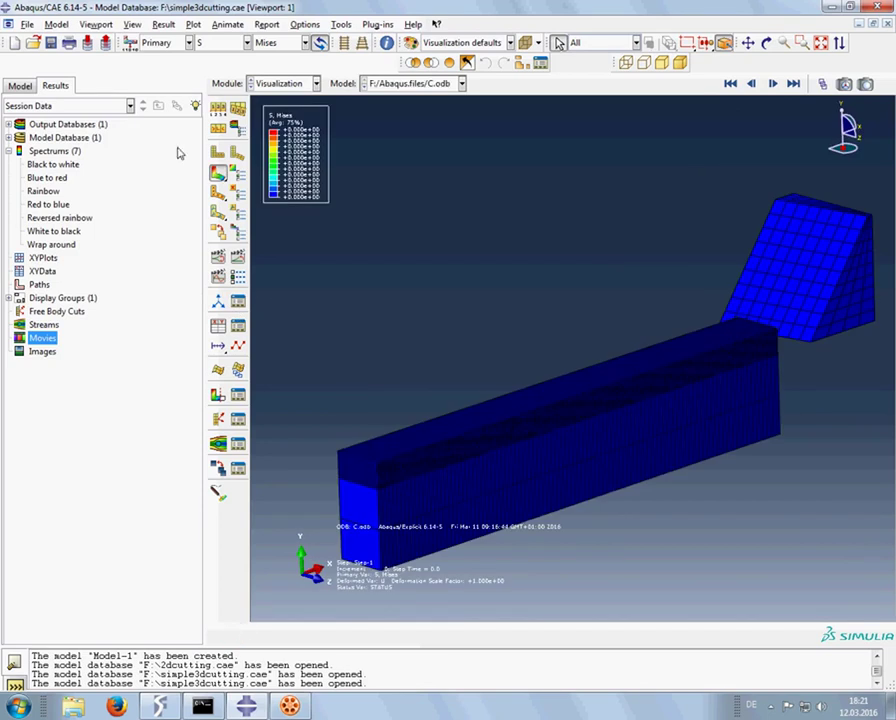
pyautogui.click(239, 282)
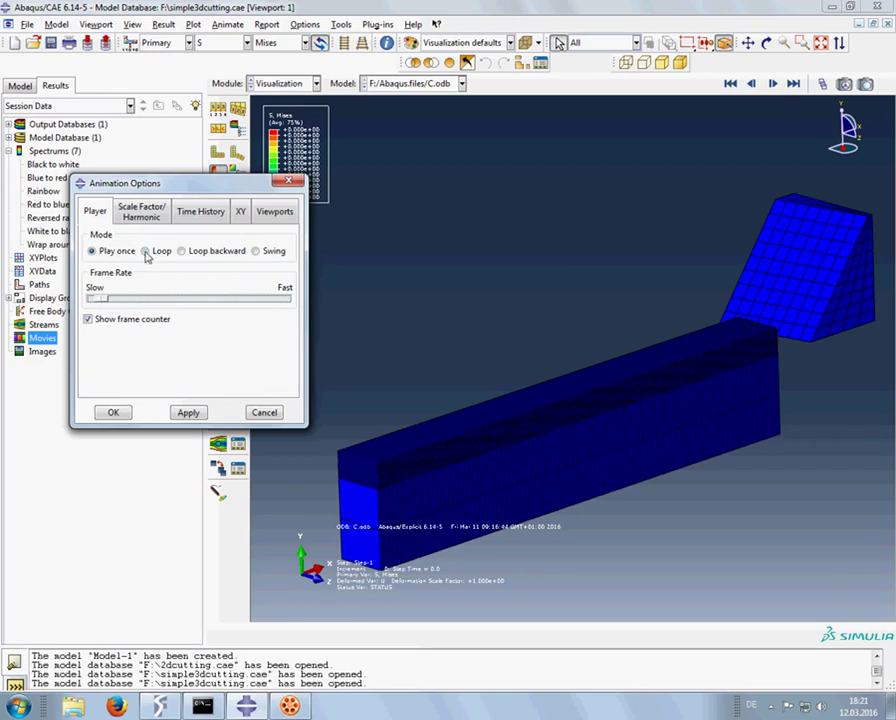
pyautogui.click(111, 413)
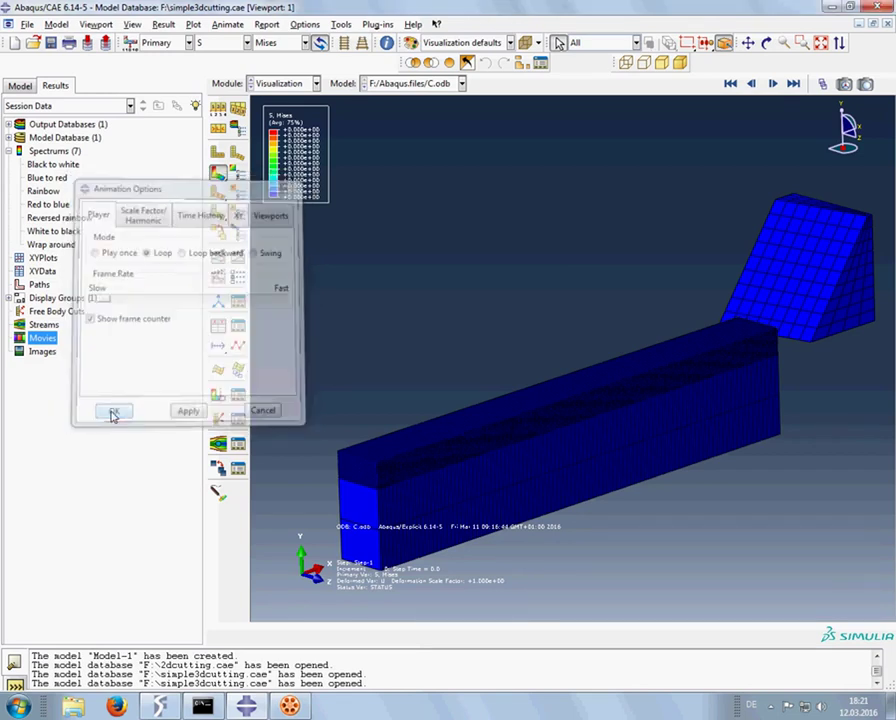
pyautogui.click(237, 256)
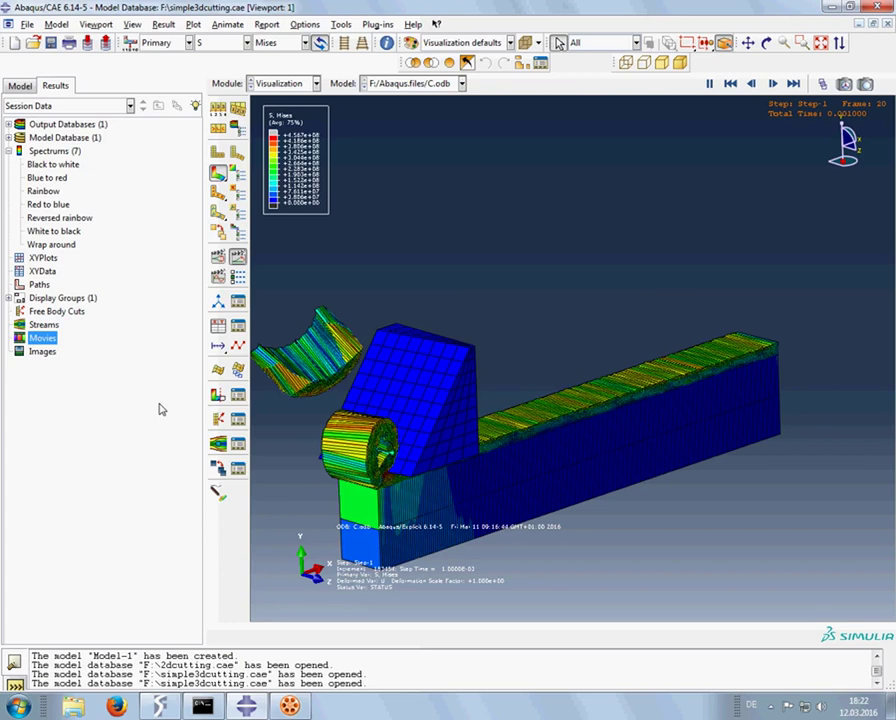
# - Rotate, box-zoom onto the cutting zone and pan the model into position
pyautogui.click(768, 44)
pyautogui.moveTo(646, 474)
pyautogui.mouseDown()
pyautogui.moveTo(562, 475)
pyautogui.moveTo(524, 456)
pyautogui.moveTo(784, 410)
pyautogui.moveTo(762, 372)
pyautogui.mouseUp()
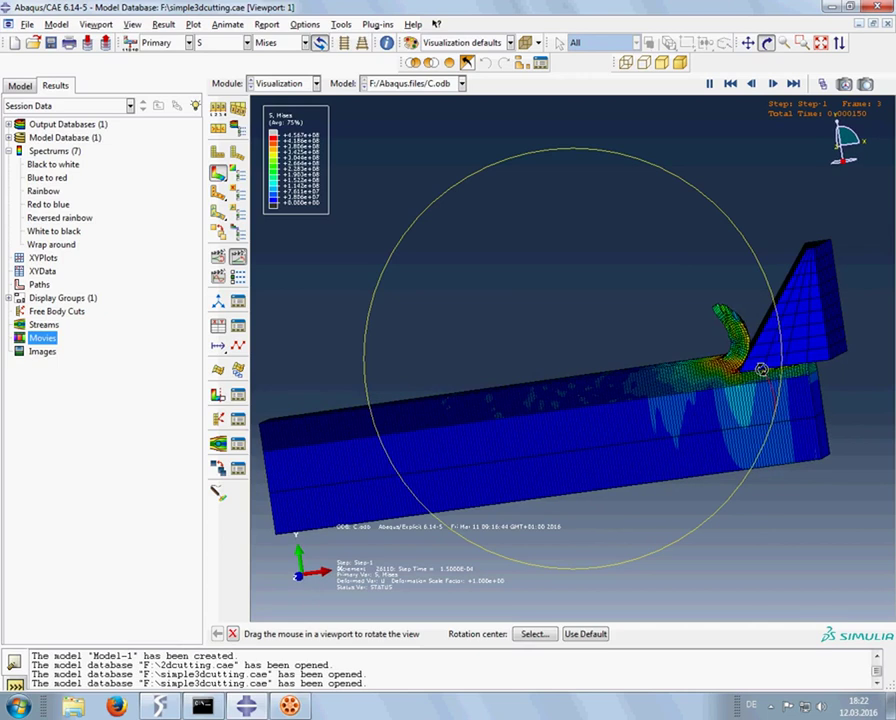
pyautogui.click(801, 43)
pyautogui.moveTo(676, 432); pyautogui.dragTo(678, 433)
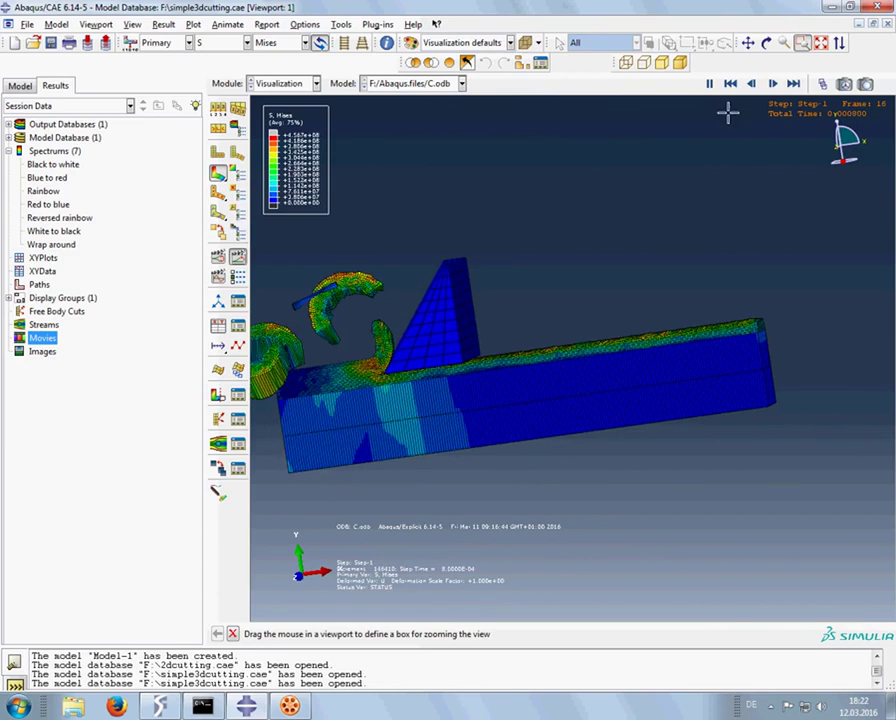
pyautogui.click(747, 42)
pyautogui.moveTo(634, 343)
pyautogui.mouseDown()
pyautogui.moveTo(690, 368)
pyautogui.moveTo(718, 352)
pyautogui.mouseUp()
# - Orbit around the cut to view it from a lower side angle
pyautogui.click(766, 42)
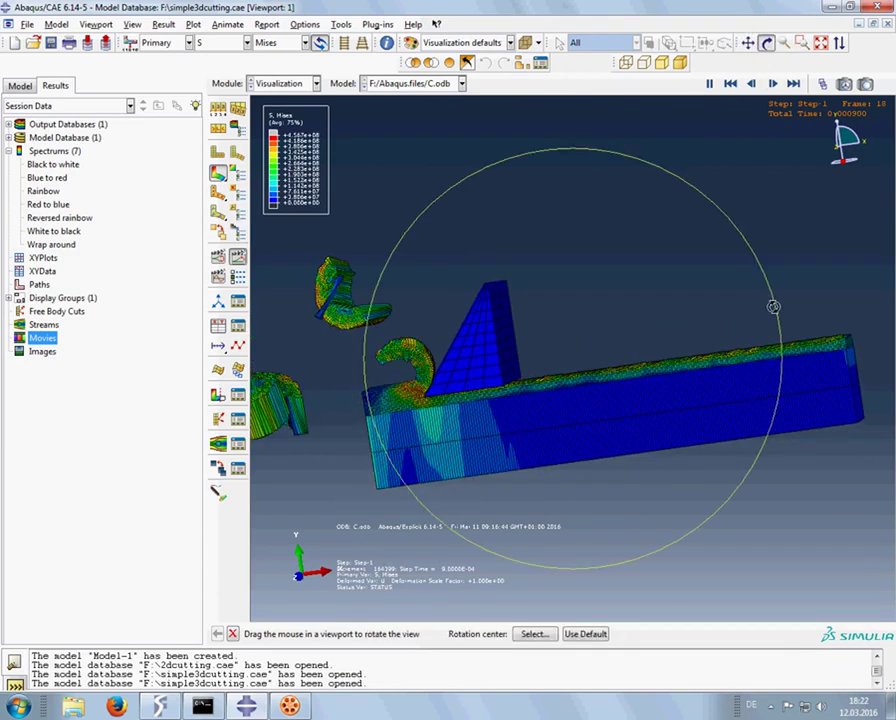
pyautogui.moveTo(776, 400)
pyautogui.mouseDown()
pyautogui.moveTo(790, 398)
pyautogui.moveTo(754, 422)
pyautogui.moveTo(656, 442)
pyautogui.moveTo(470, 409)
pyautogui.mouseUp()
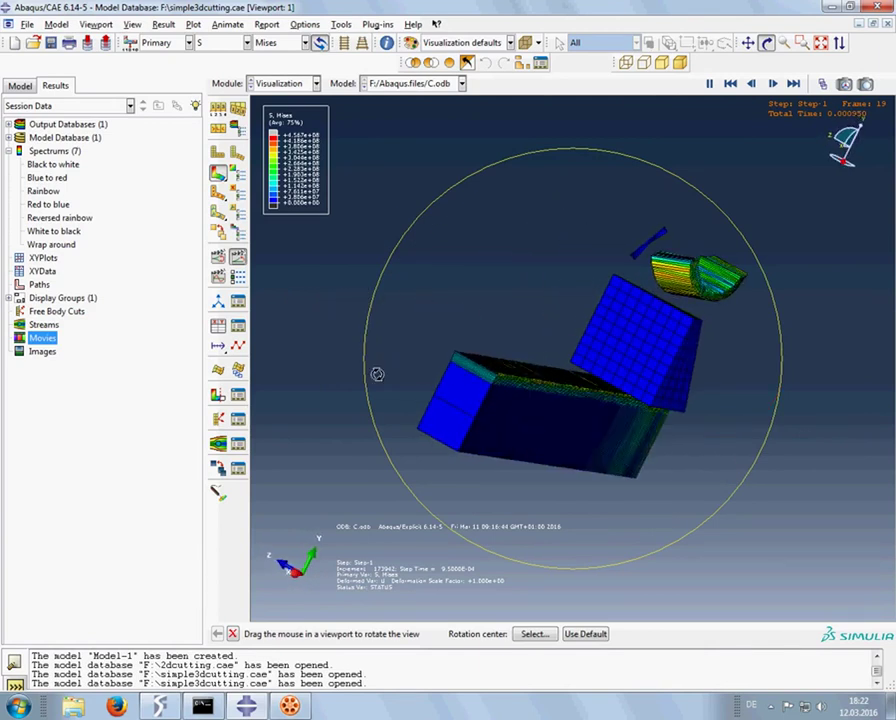
pyautogui.moveTo(377, 374); pyautogui.dragTo(354, 449)
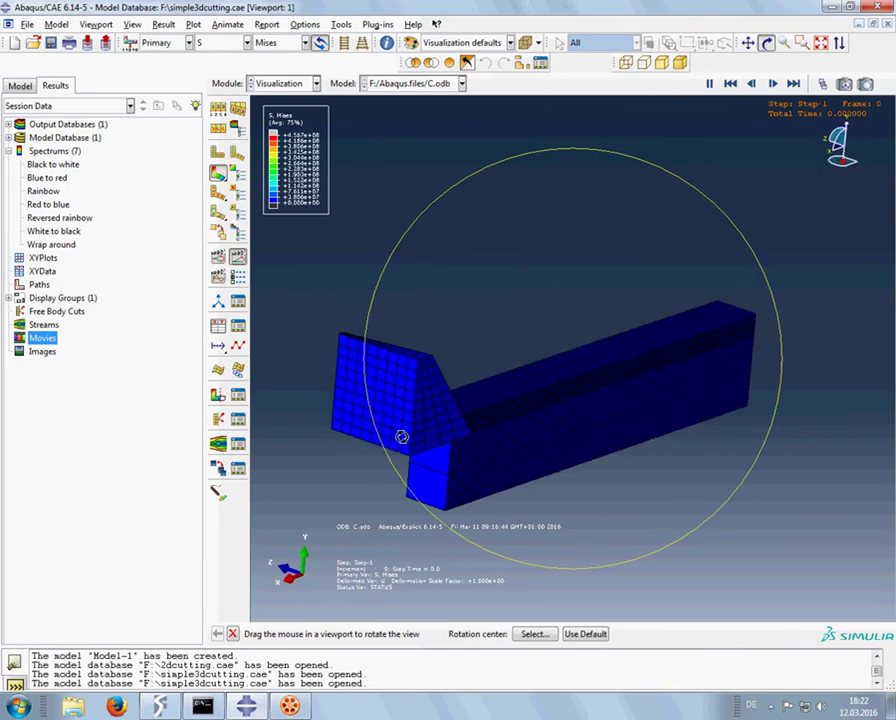
pyautogui.moveTo(607, 447); pyautogui.dragTo(527, 451)
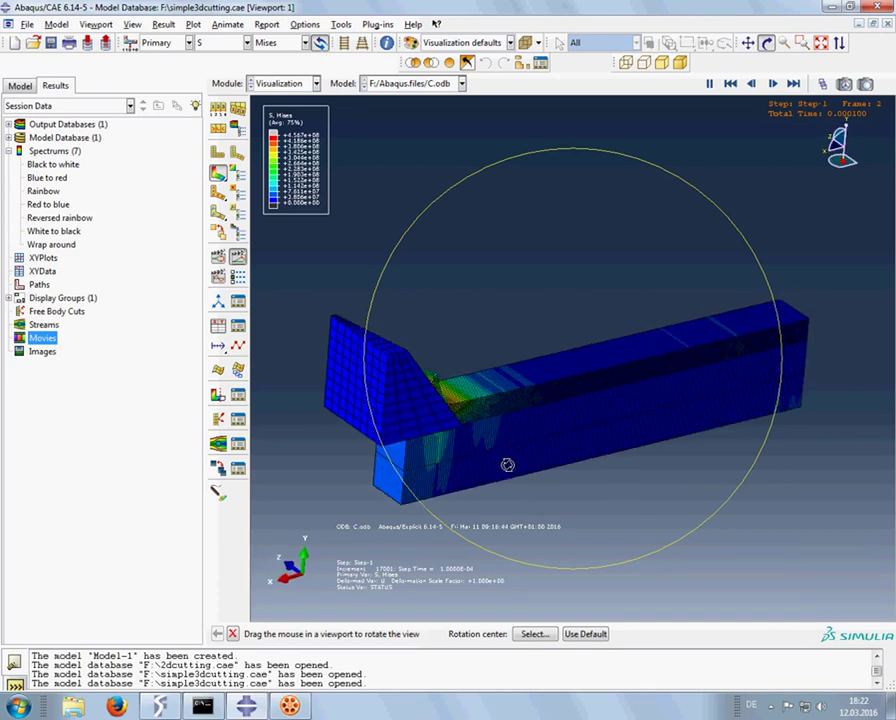
pyautogui.moveTo(508, 464); pyautogui.dragTo(408, 473)
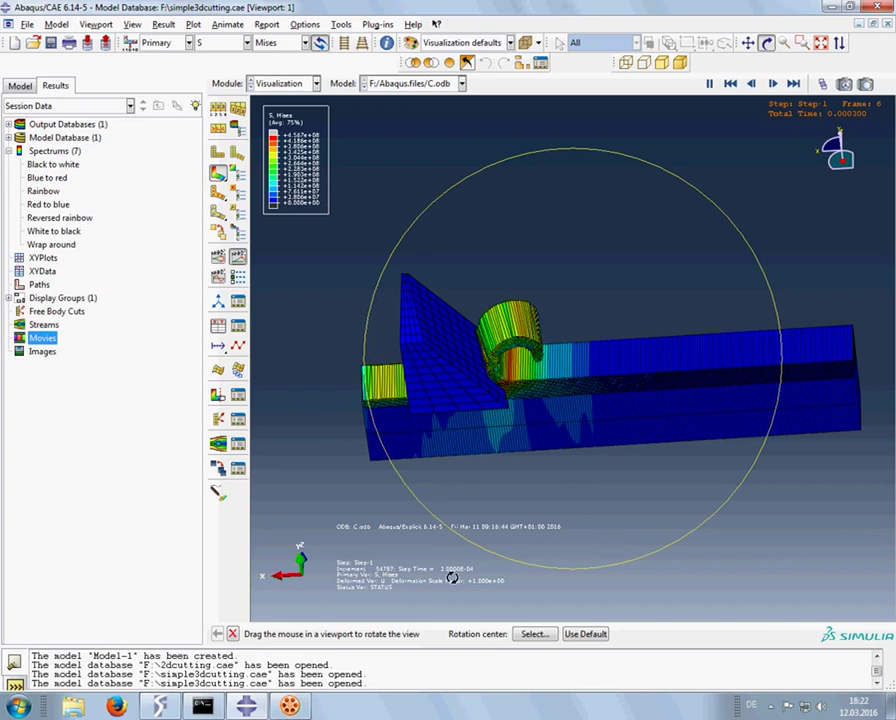
pyautogui.click(232, 634)
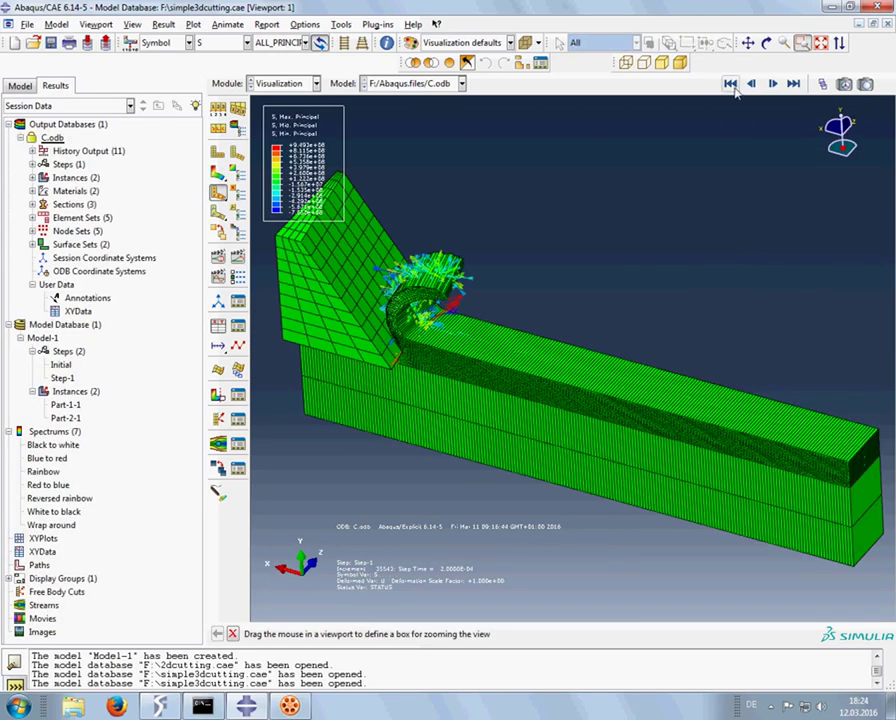
# - Rewind the principal stress symbol animation to frame one and replay the time history
pyautogui.click(731, 83)
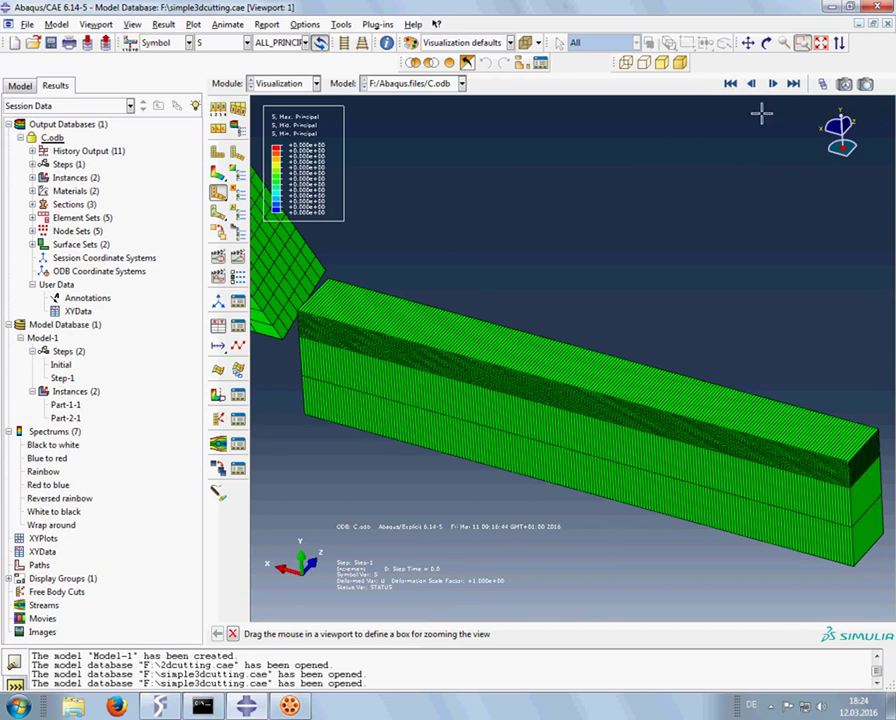
pyautogui.click(772, 84)
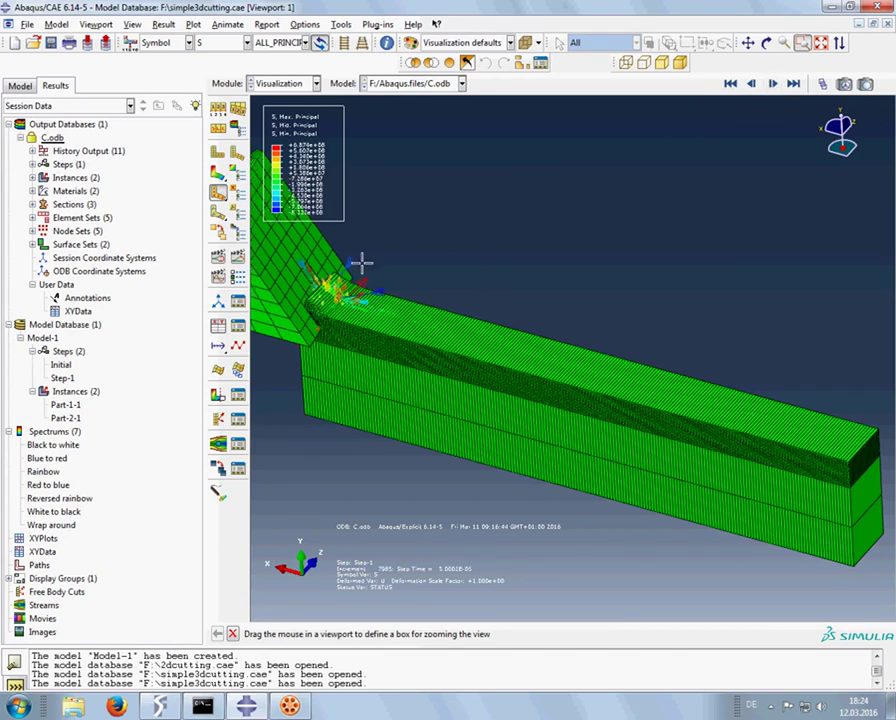
pyautogui.click(731, 83)
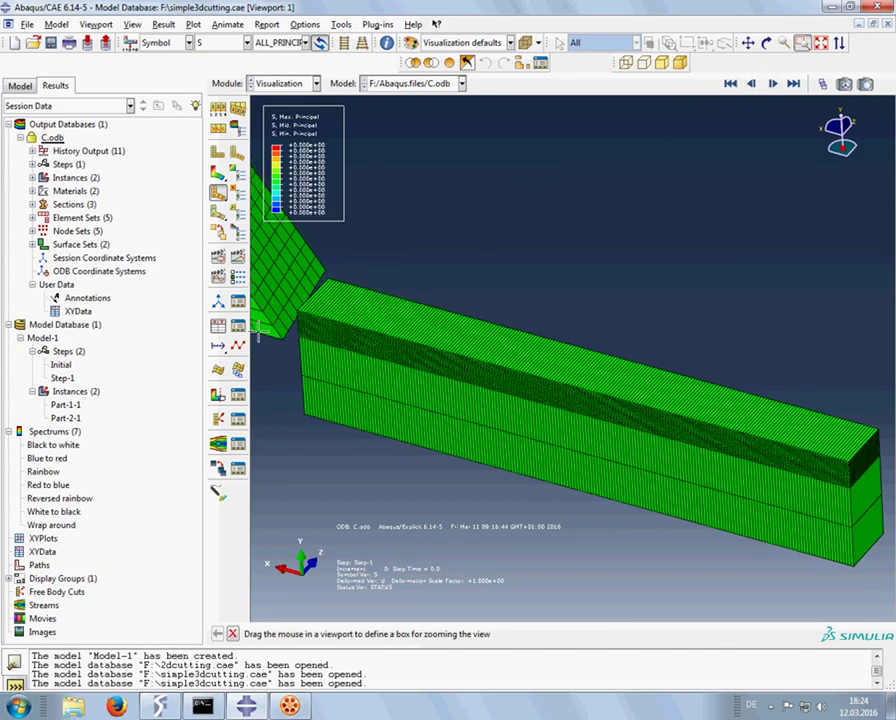
pyautogui.click(236, 257)
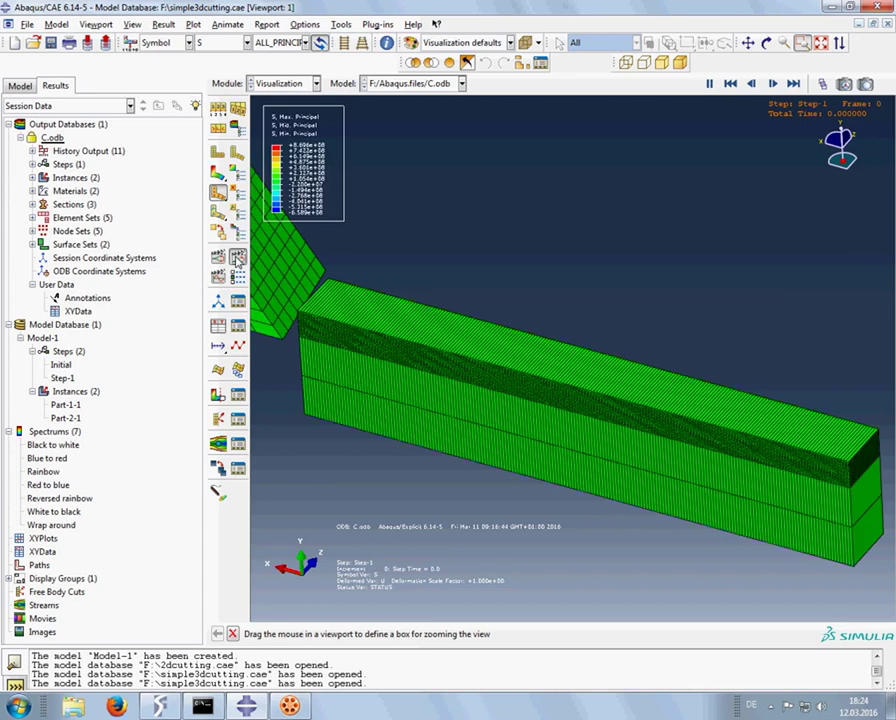
# - Stop the animation and restart the time history playback
pyautogui.click(238, 258)
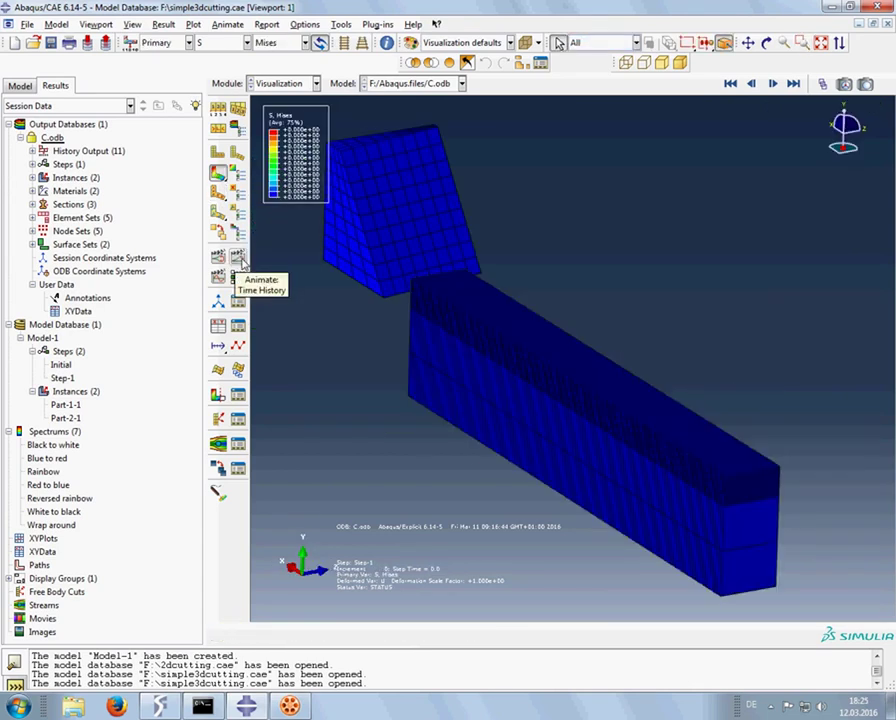
pyautogui.click(239, 257)
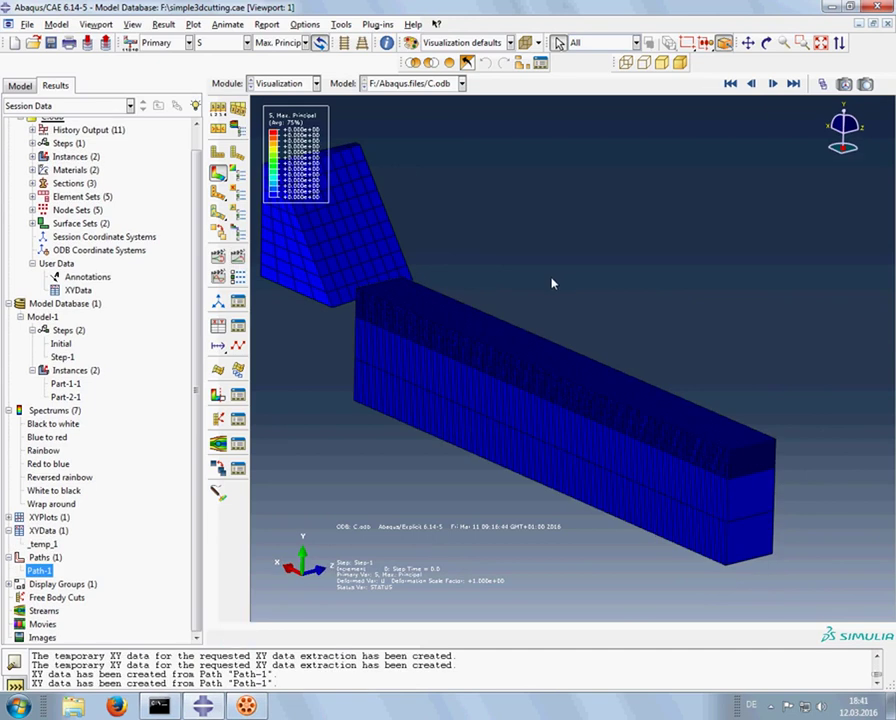
# - Play the Max. Principal stress animation, stop it, and return to Step-1's first frame
pyautogui.click(237, 256)
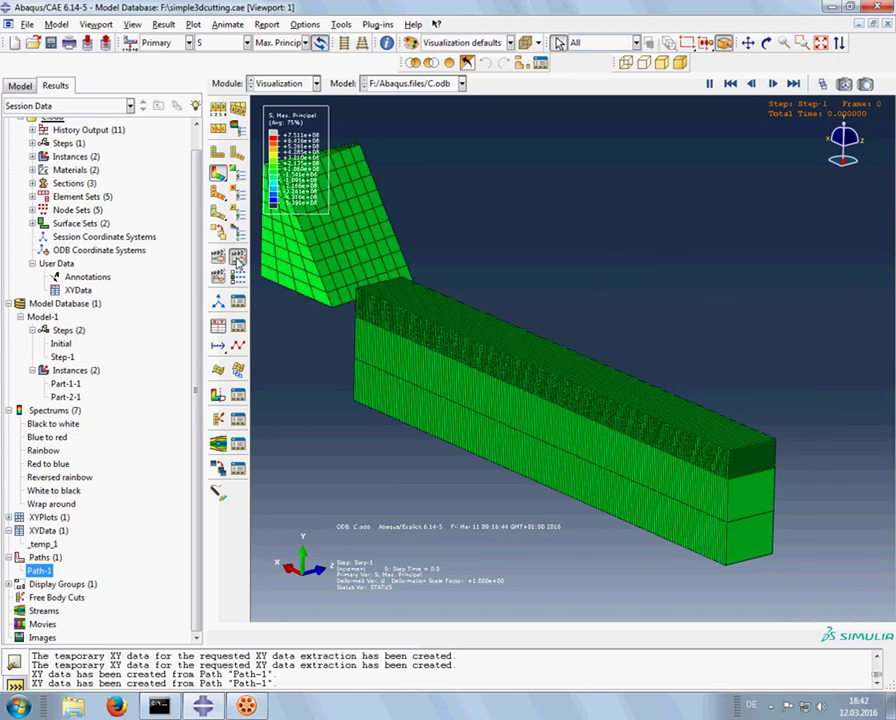
pyautogui.click(775, 86)
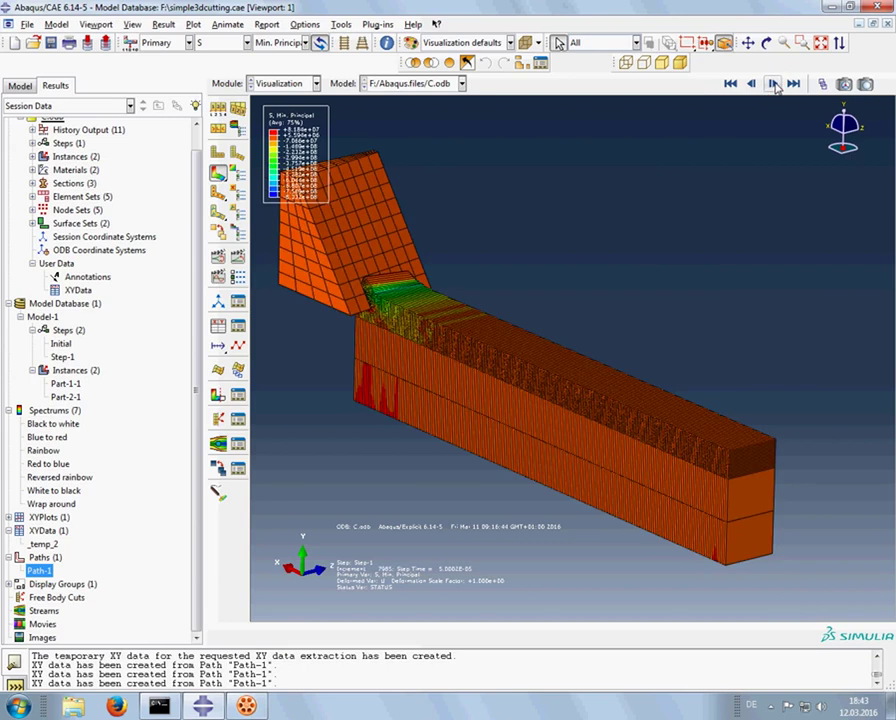
pyautogui.click(237, 257)
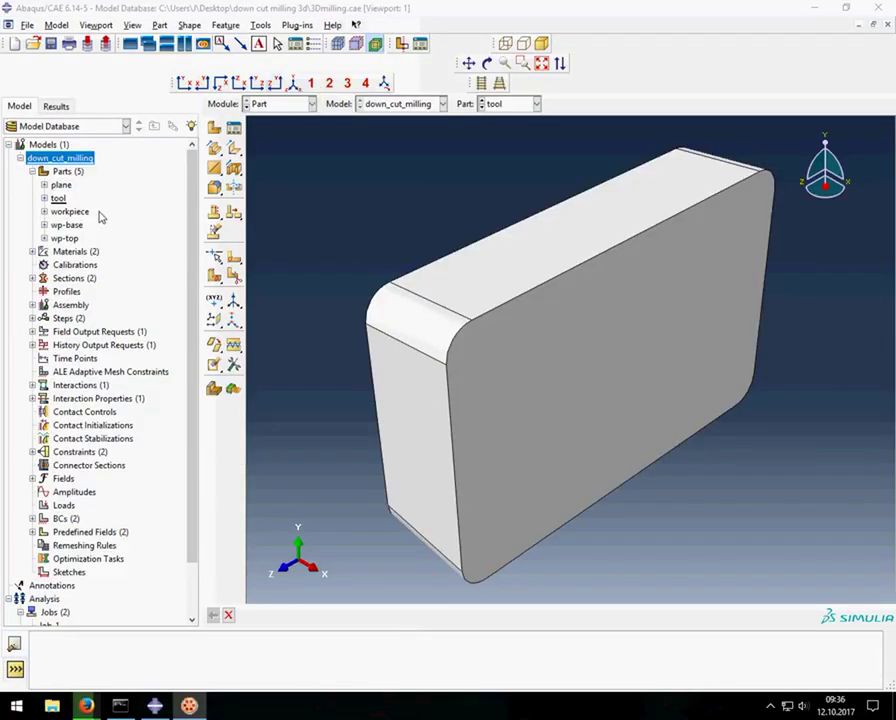
# - Review the tool part's section assignment and keep it unchanged
pyautogui.click(44, 198)
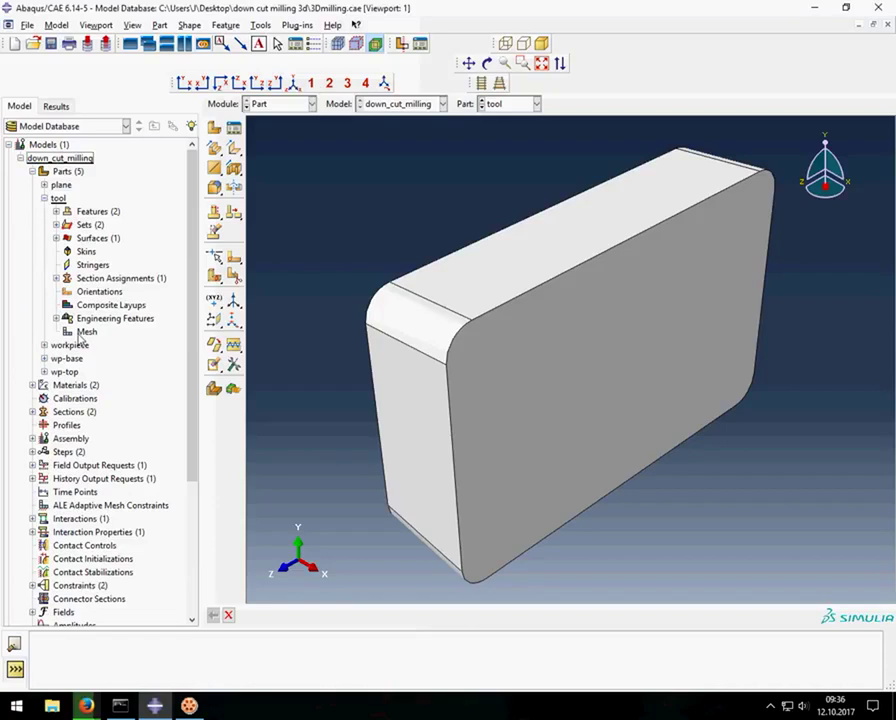
pyautogui.click(56, 278)
pyautogui.click(92, 292)
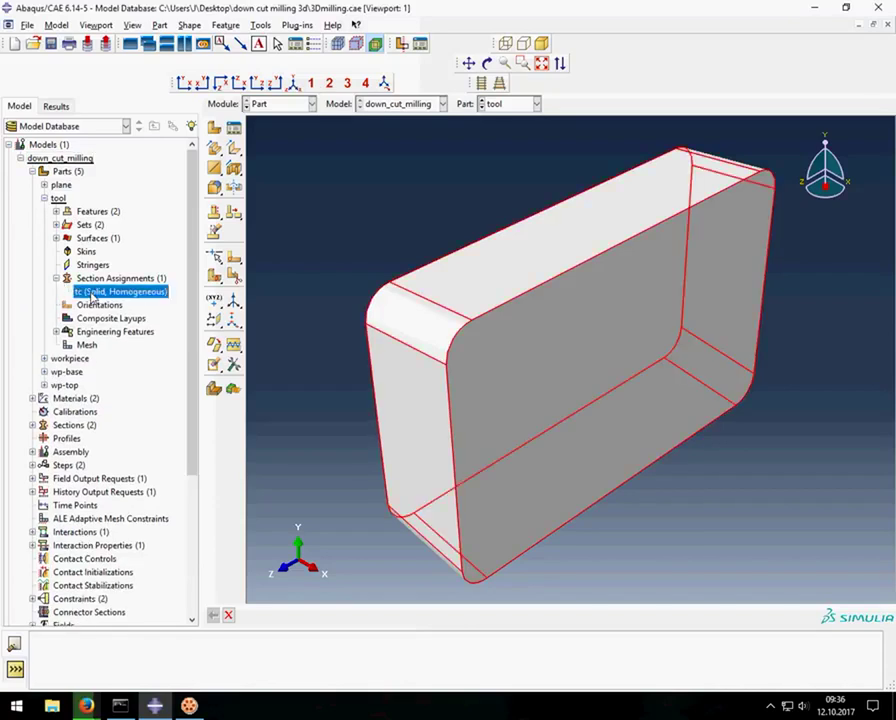
pyautogui.doubleClick(92, 292)
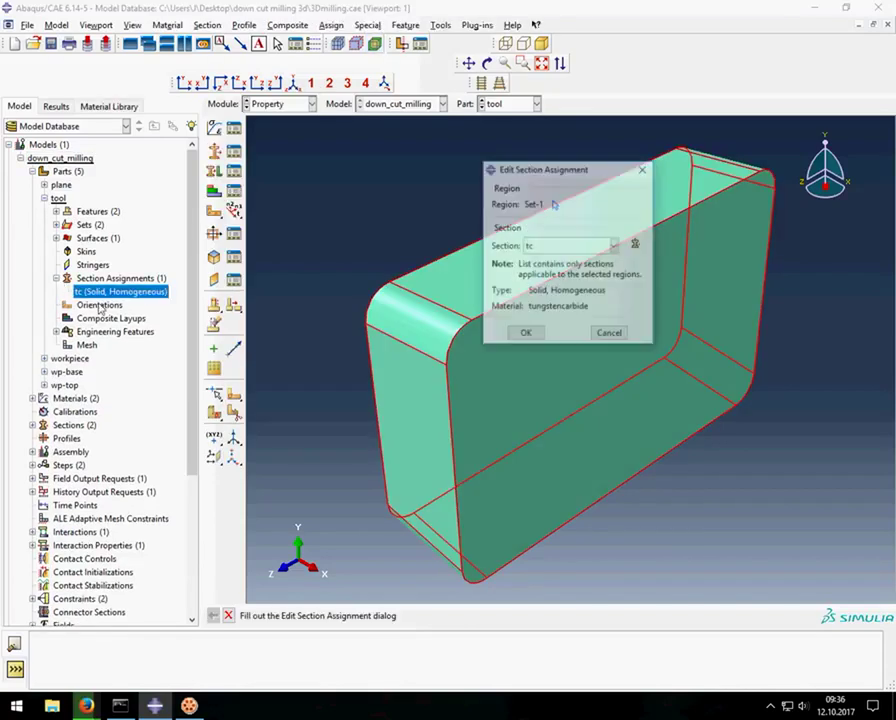
pyautogui.click(524, 334)
# - Assign C3D8RT coupled temperature-displacement elements to the whole tool mesh
pyautogui.doubleClick(87, 344)
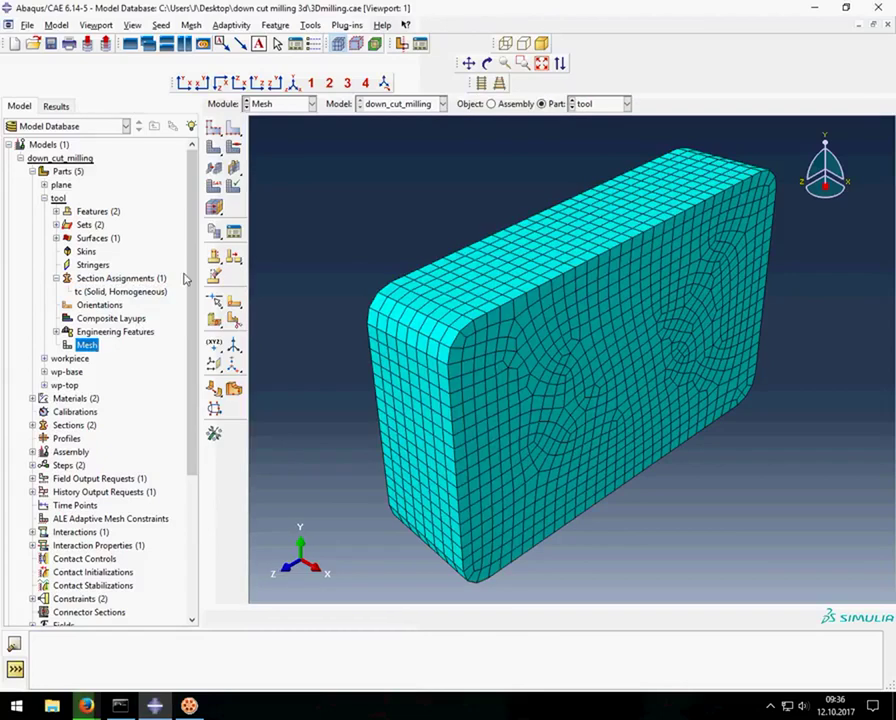
pyautogui.click(214, 433)
pyautogui.click(454, 456)
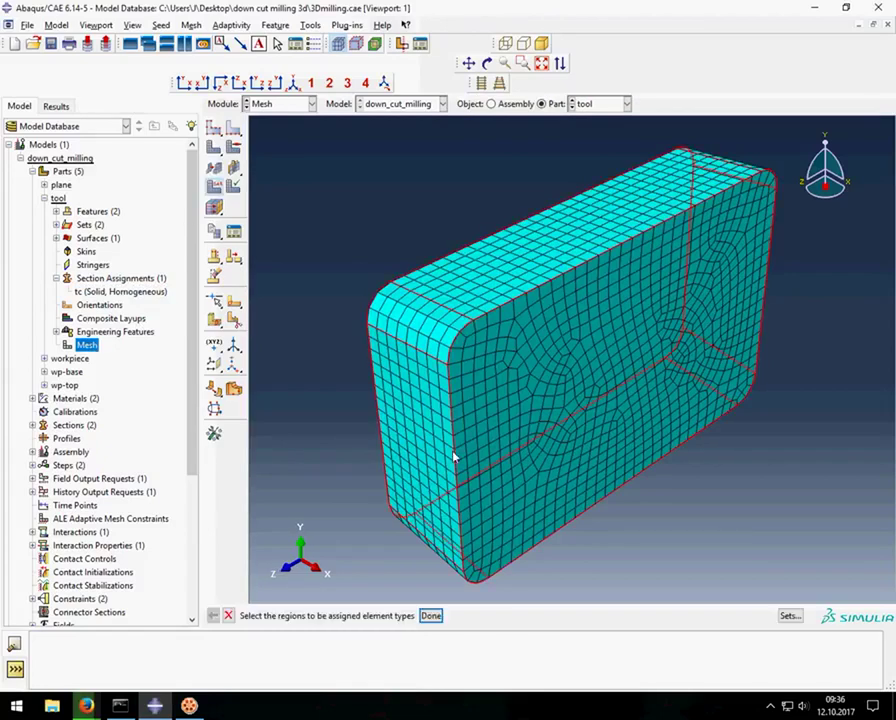
pyautogui.click(433, 616)
pyautogui.scroll(-1, 474, 145)
pyautogui.click(445, 160)
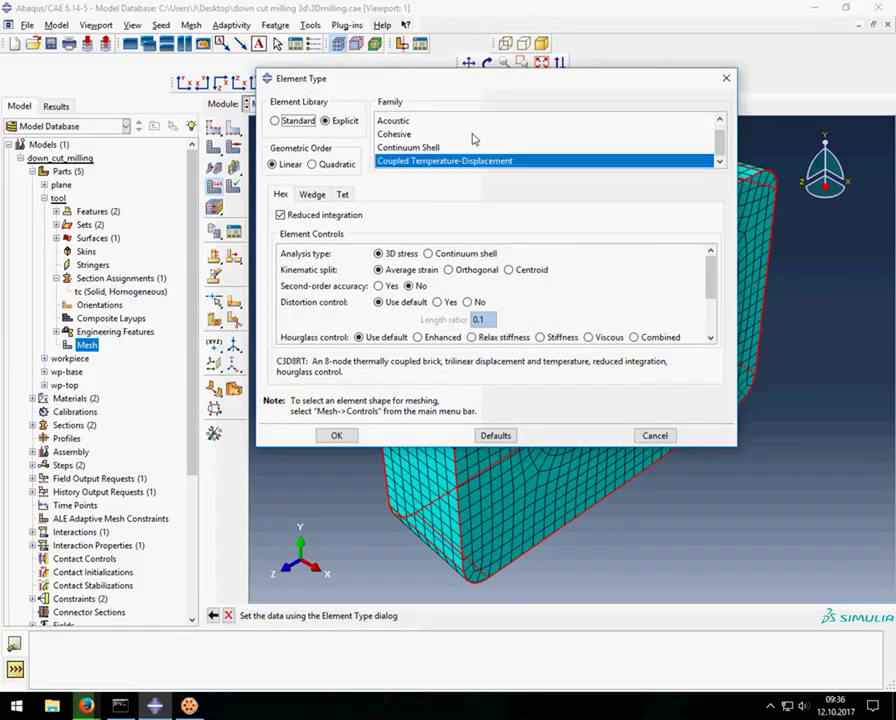
pyautogui.scroll(-1, 392, 276)
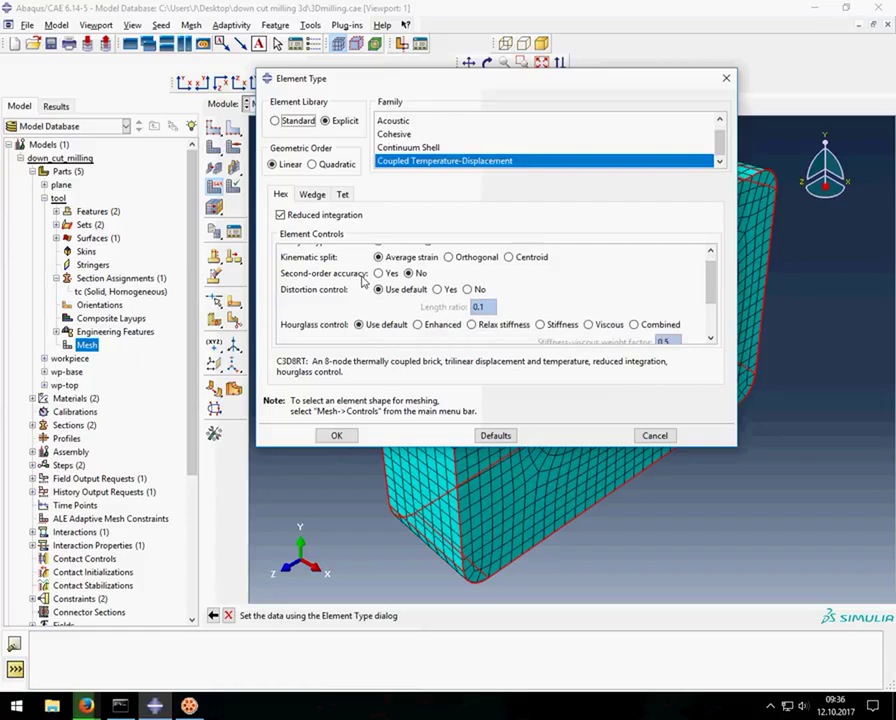
pyautogui.click(338, 435)
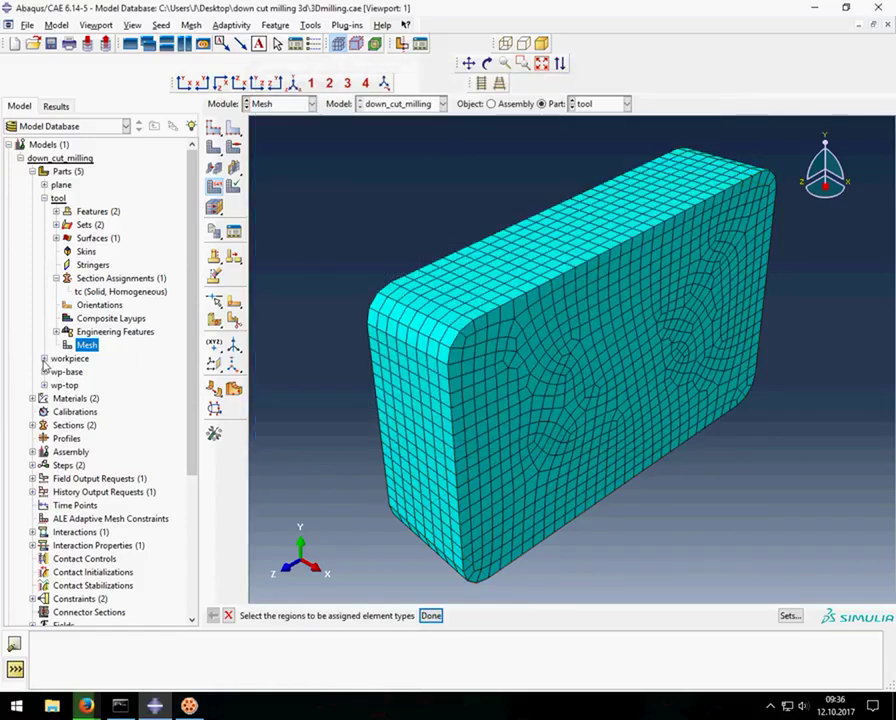
# - Open the workpiece part in front view and review its section assignment unchanged
pyautogui.doubleClick(52, 359)
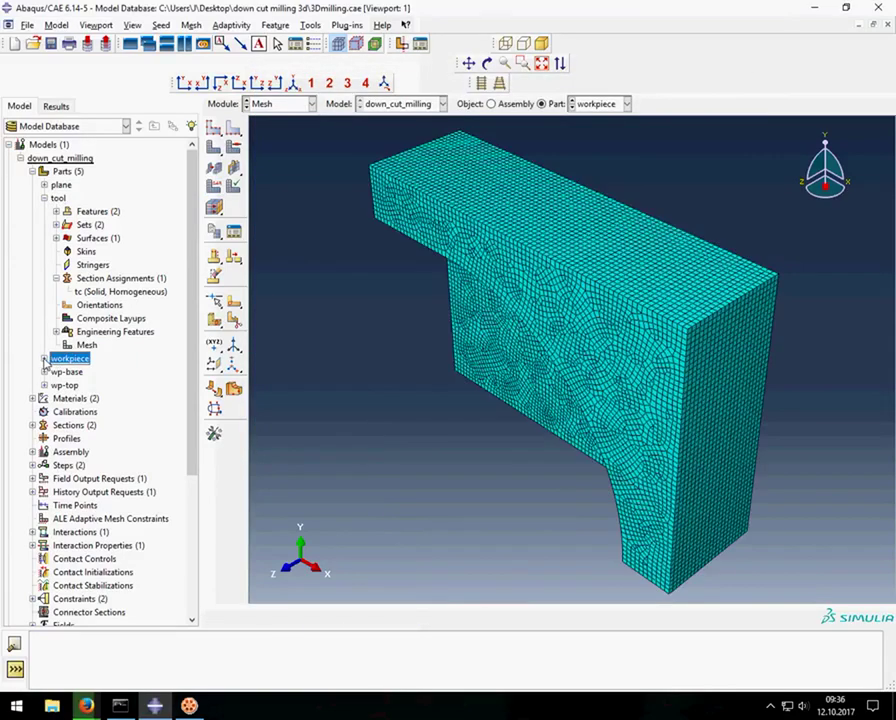
pyautogui.click(185, 82)
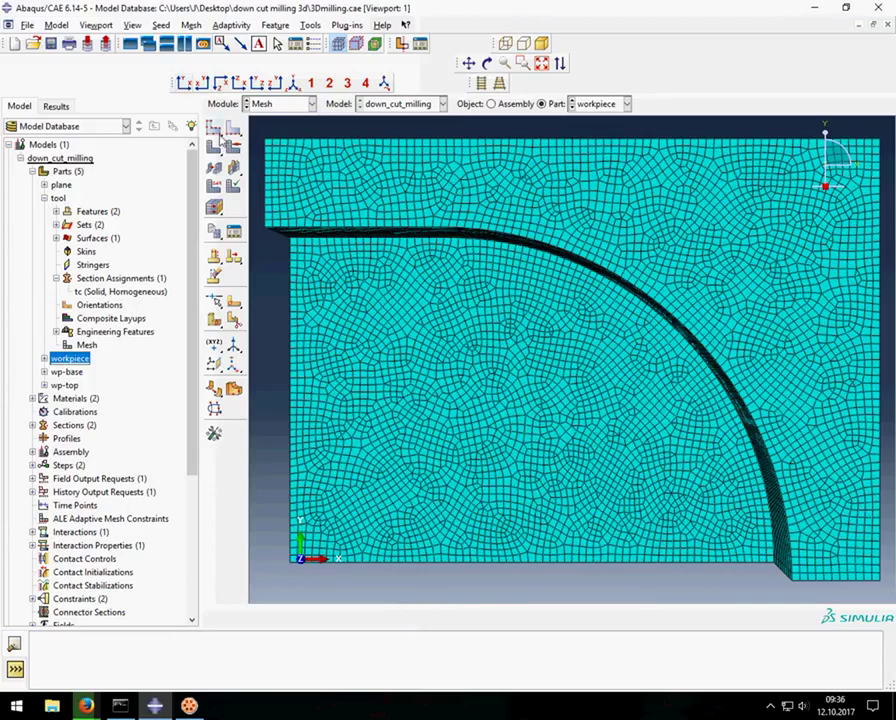
pyautogui.click(44, 358)
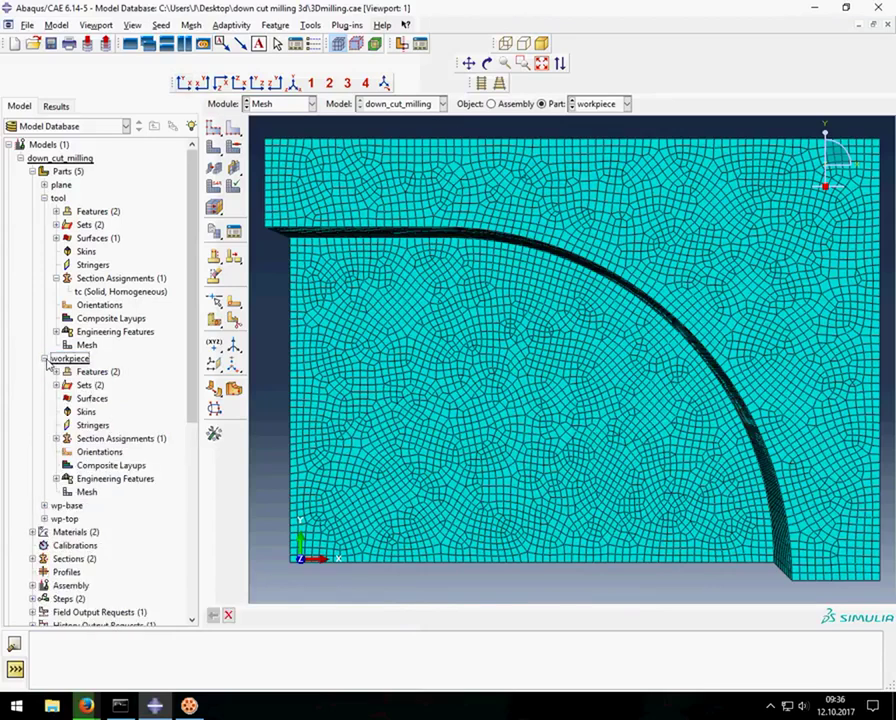
pyautogui.click(56, 438)
pyautogui.click(100, 452)
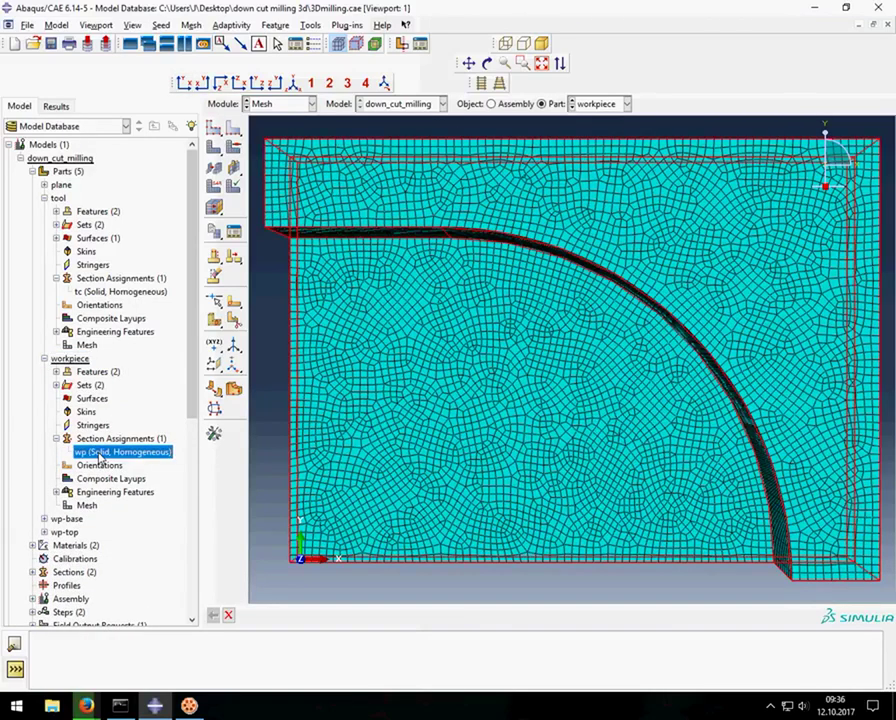
pyautogui.click(238, 38)
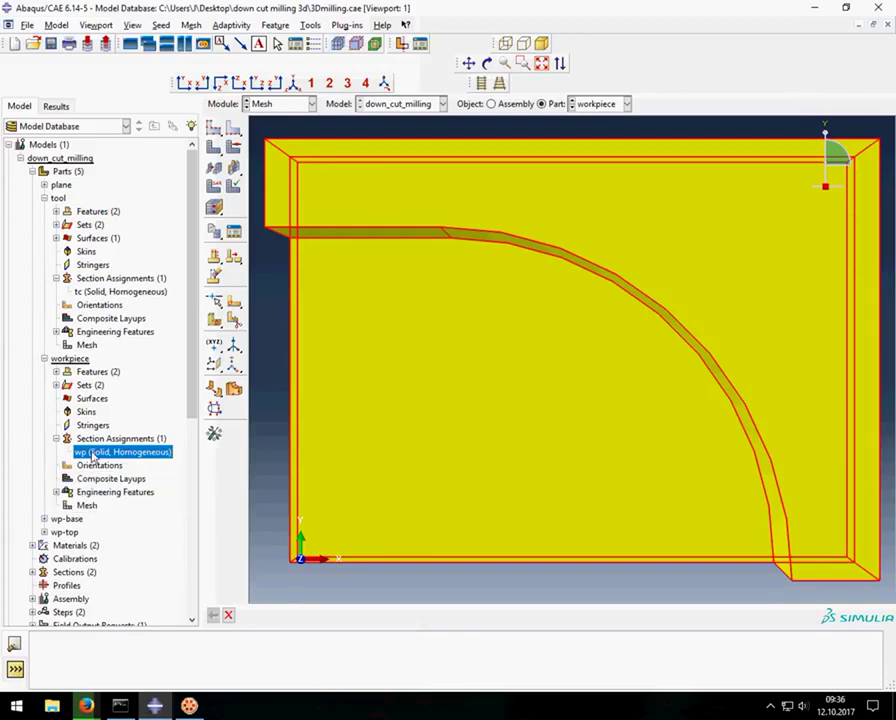
pyautogui.doubleClick(96, 453)
pyautogui.click(536, 334)
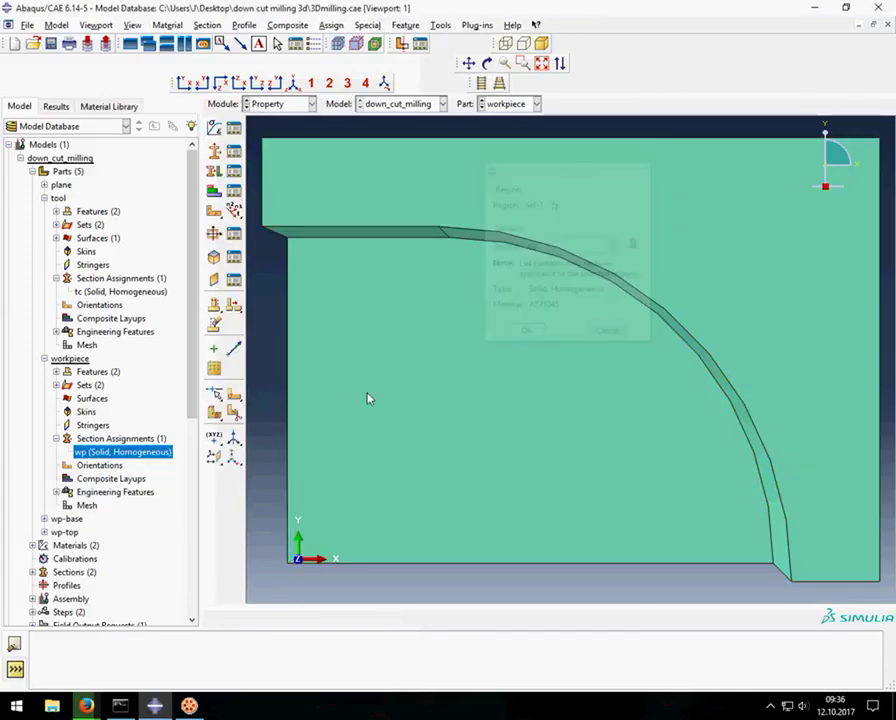
# - Give the whole workpiece hex mesh C3D8RT explicit coupled temperature-displacement elements with element deletion
pyautogui.doubleClick(87, 505)
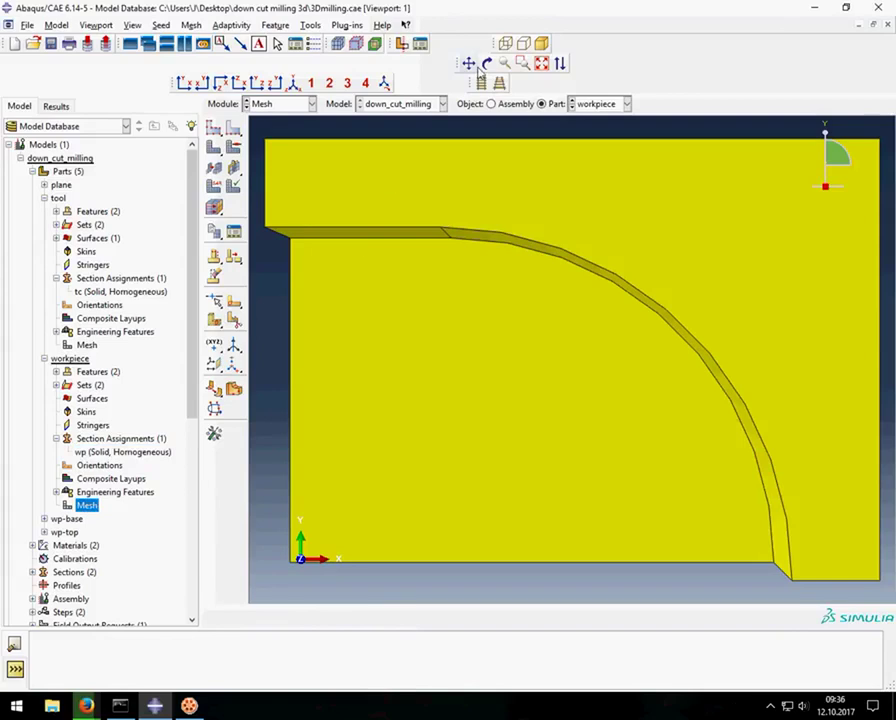
pyautogui.click(487, 63)
pyautogui.moveTo(548, 468); pyautogui.dragTo(578, 322)
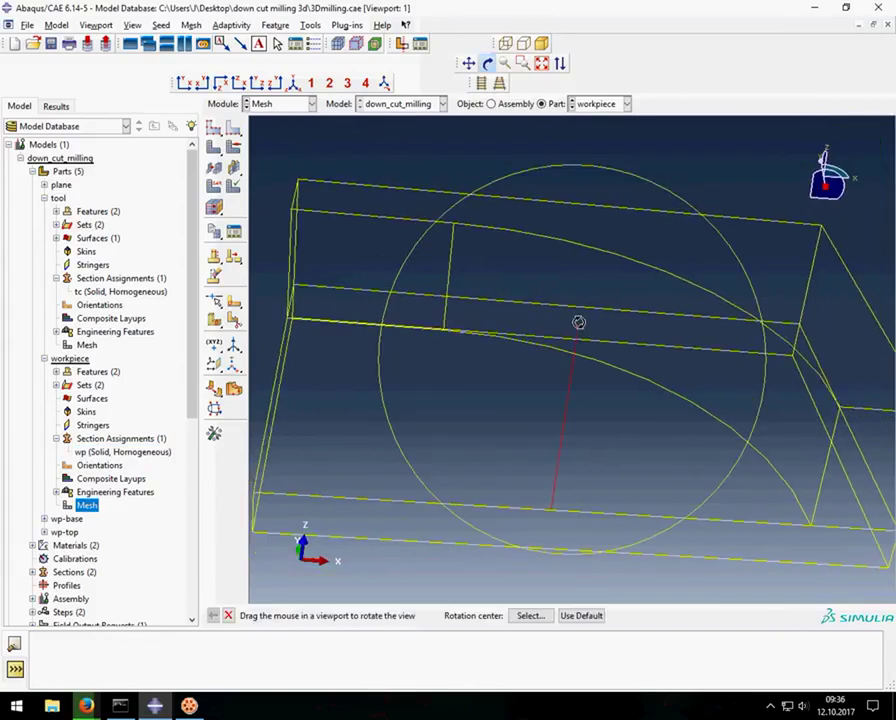
pyautogui.press('Escape')
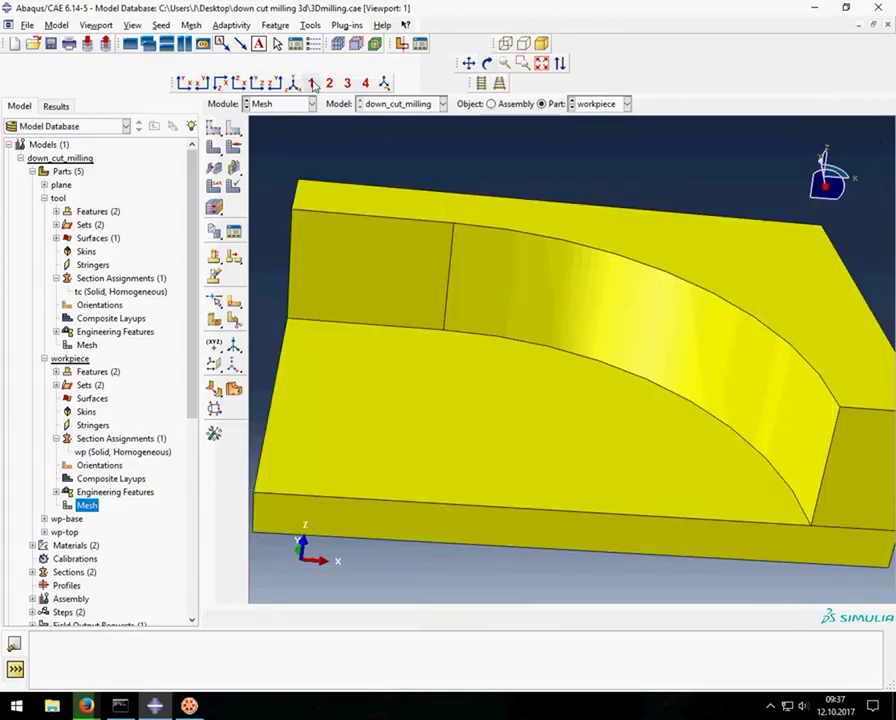
pyautogui.click(230, 31)
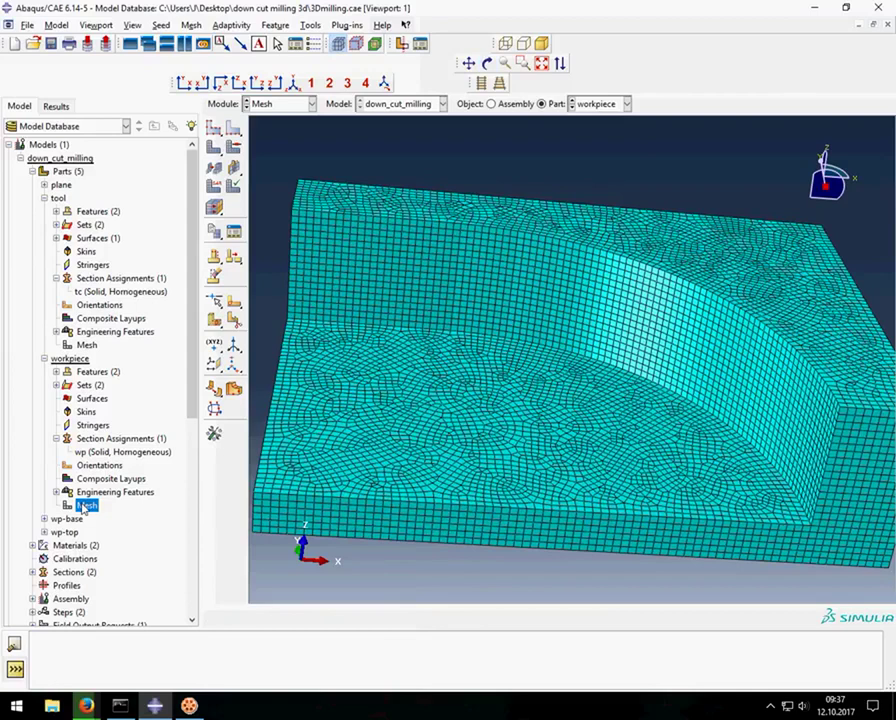
pyautogui.click(213, 185)
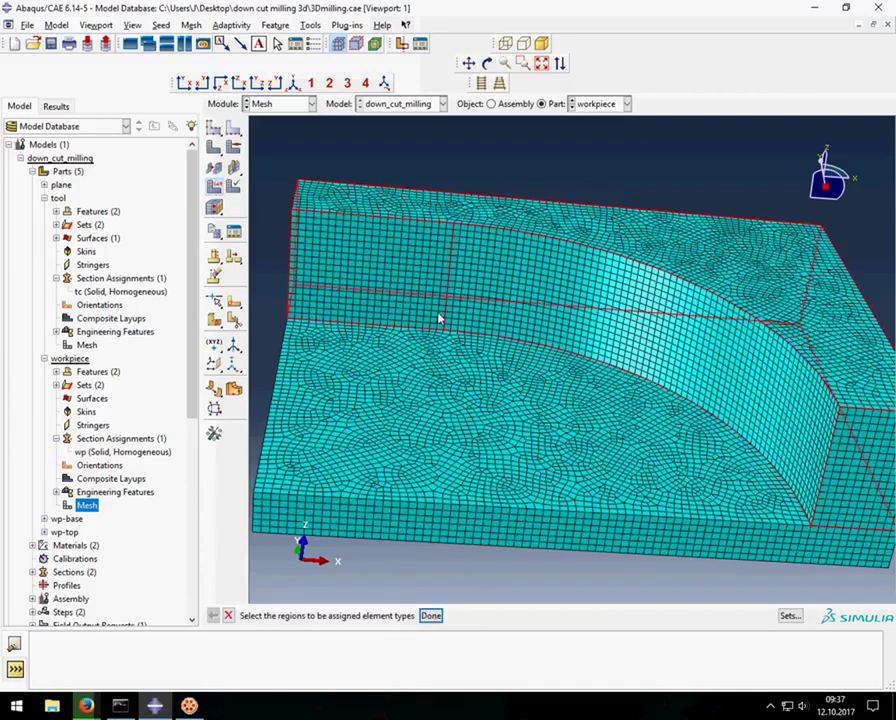
pyautogui.click(420, 530)
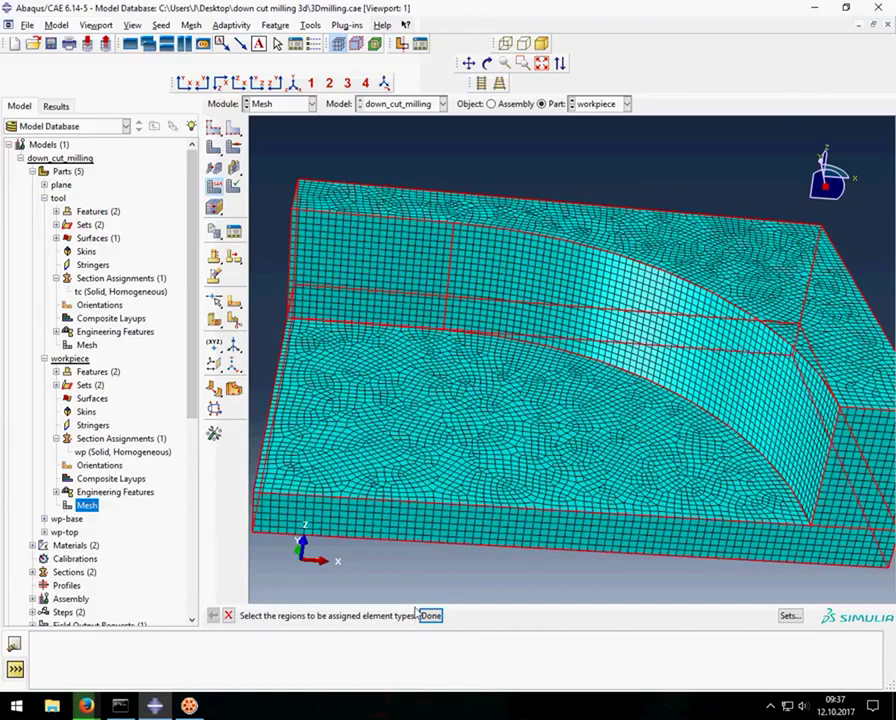
pyautogui.click(430, 615)
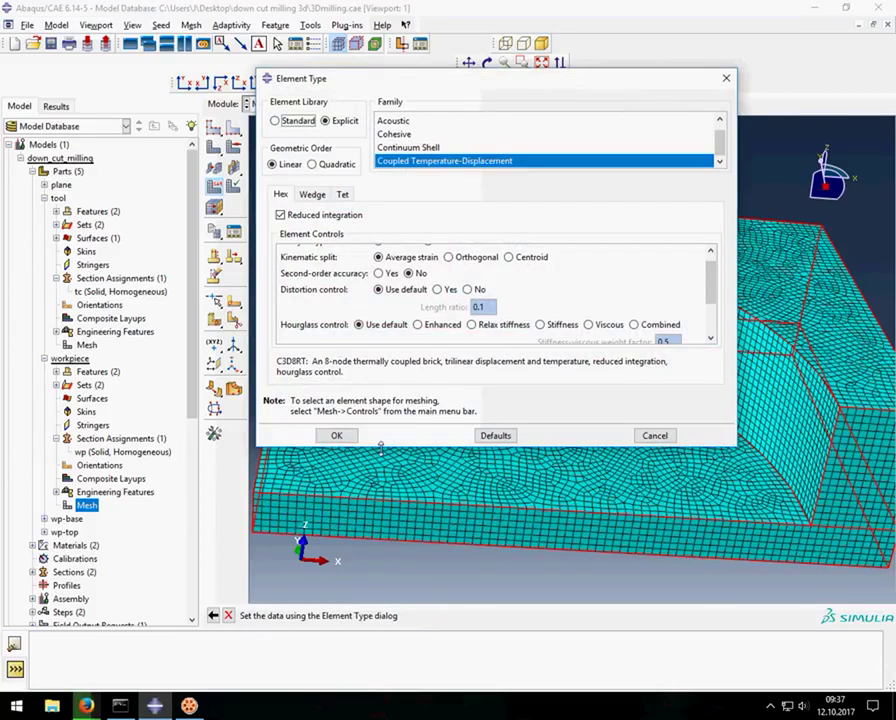
pyautogui.moveTo(380, 446); pyautogui.dragTo(362, 582)
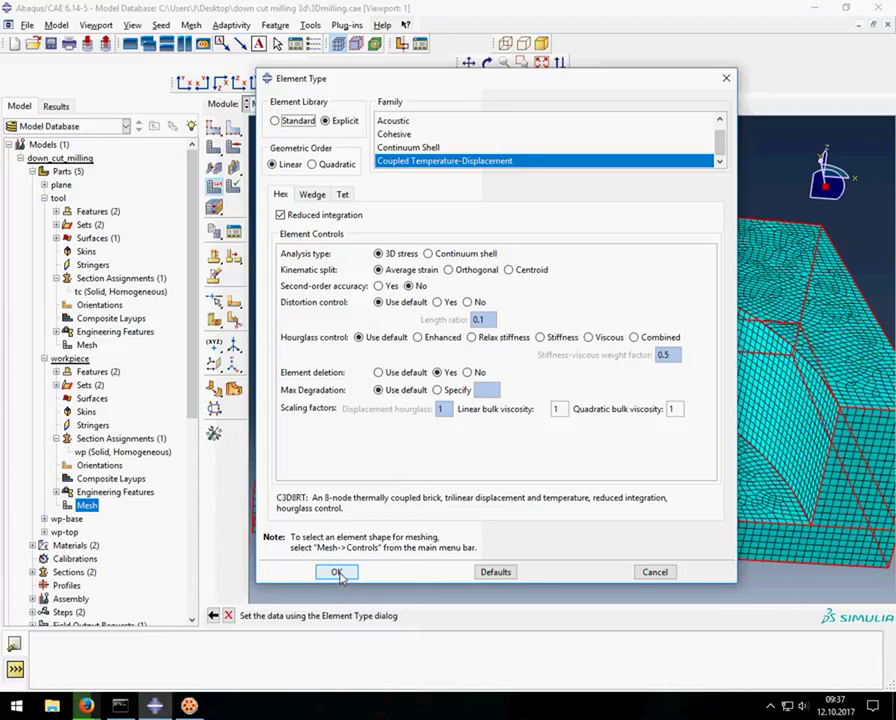
pyautogui.click(338, 572)
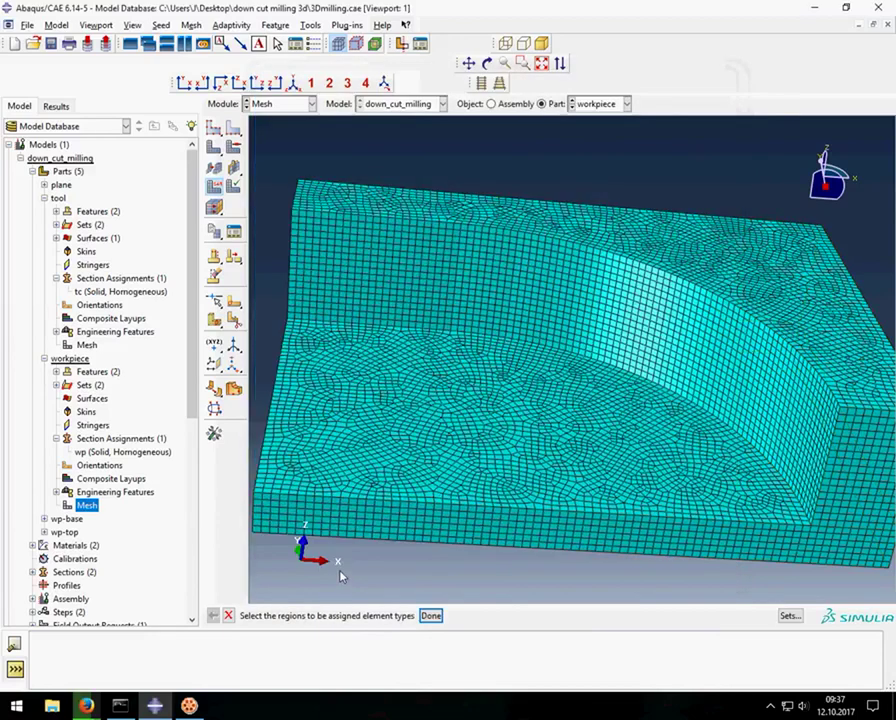
# - Expand the materials and workpiece features, highlighting the merge and partition features
pyautogui.scroll(-6, 90, 380)
pyautogui.scroll(-3, 60, 316)
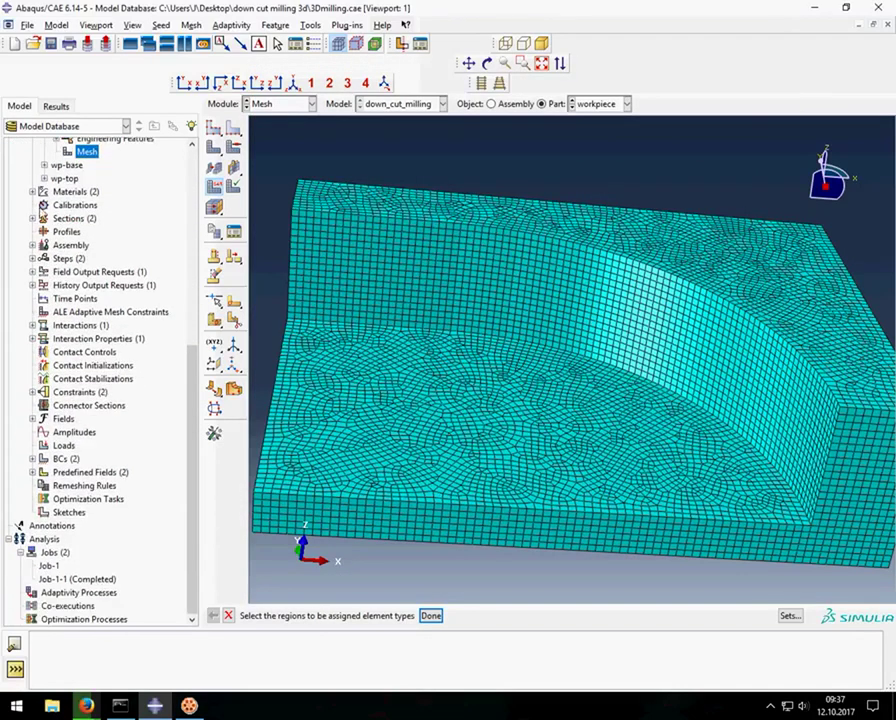
pyautogui.click(32, 191)
pyautogui.scroll(2, 62, 205)
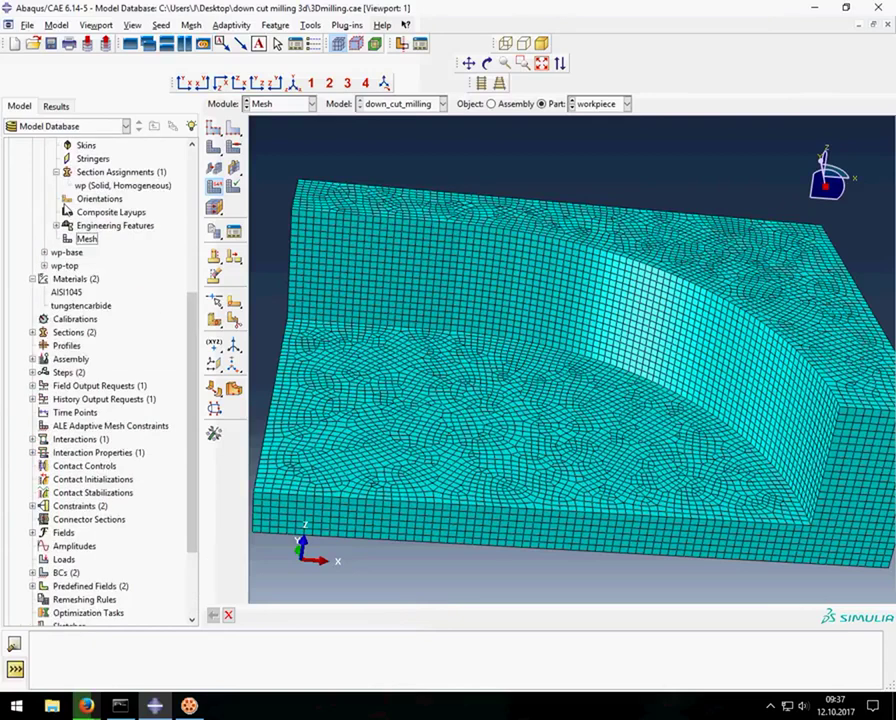
pyautogui.scroll(2, 60, 200)
pyautogui.click(56, 191)
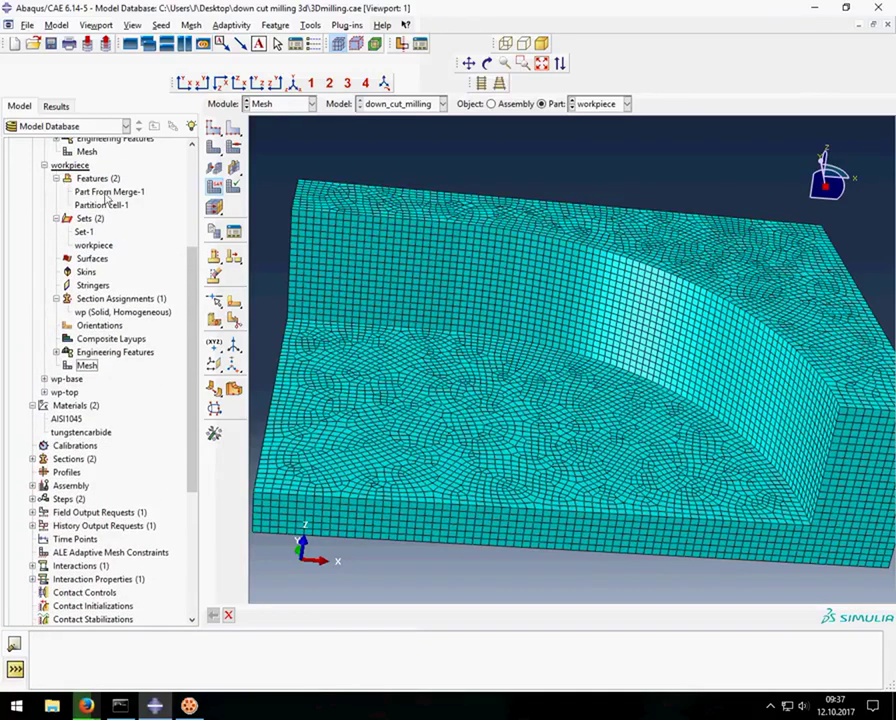
pyautogui.click(106, 192)
pyautogui.click(104, 205)
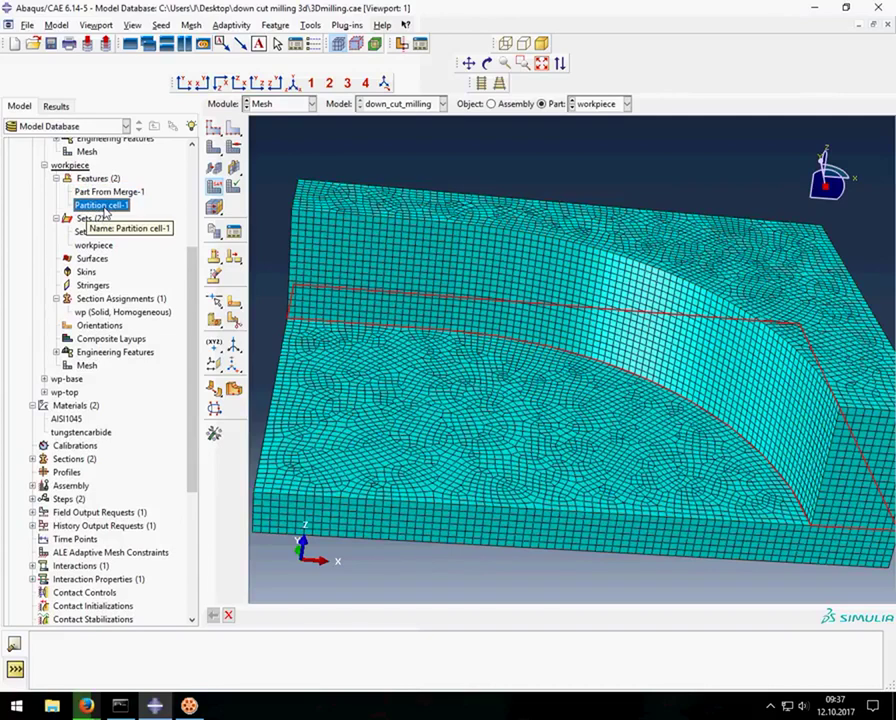
# - Open AISI1045 and check its Johnson-Cook damage, damage evolution, density and Depvar
pyautogui.doubleClick(65, 419)
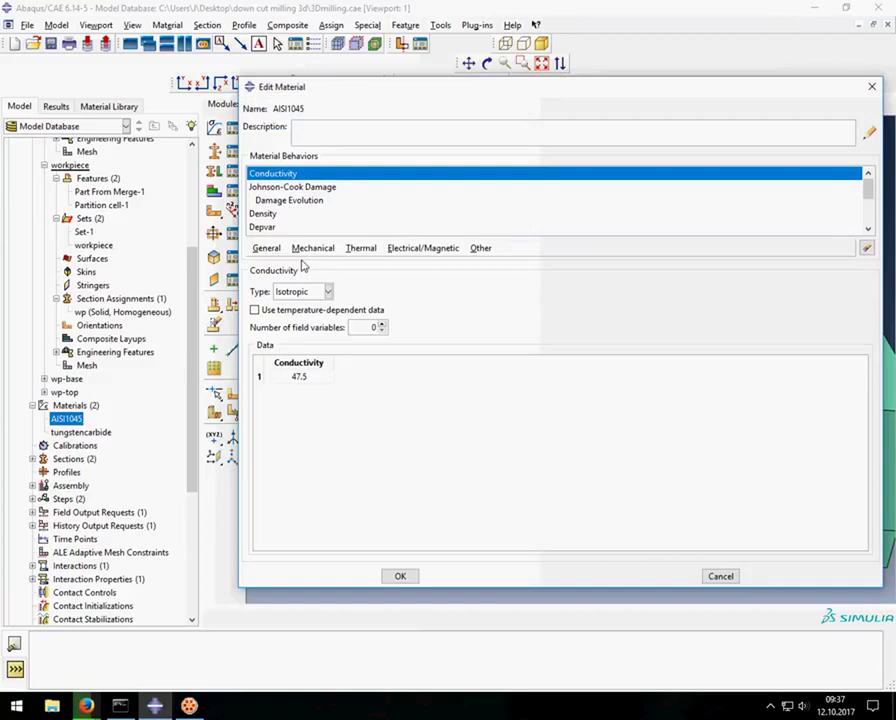
pyautogui.moveTo(303, 260); pyautogui.dragTo(316, 349)
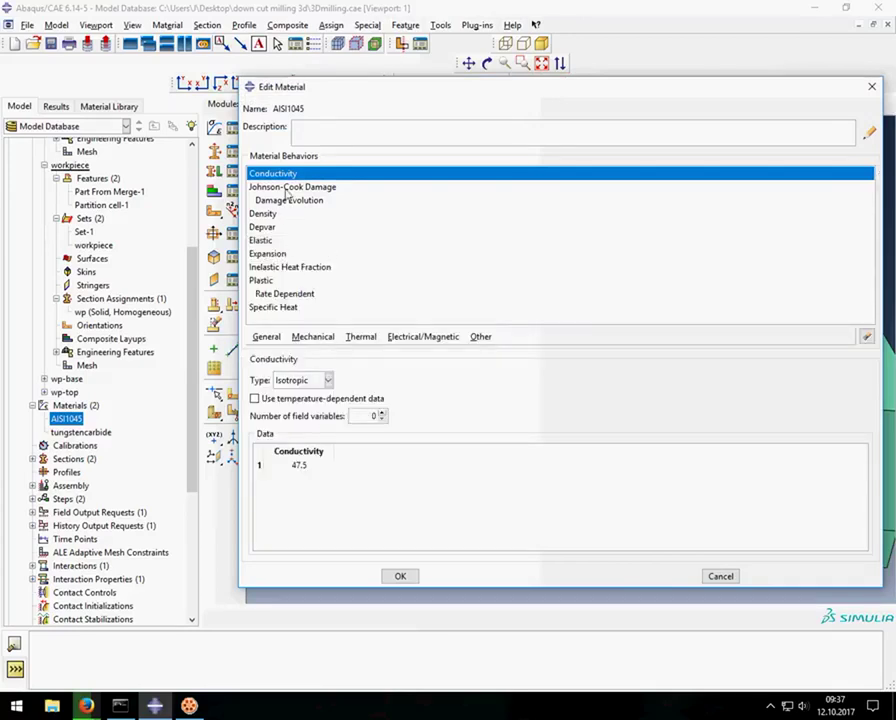
pyautogui.click(288, 188)
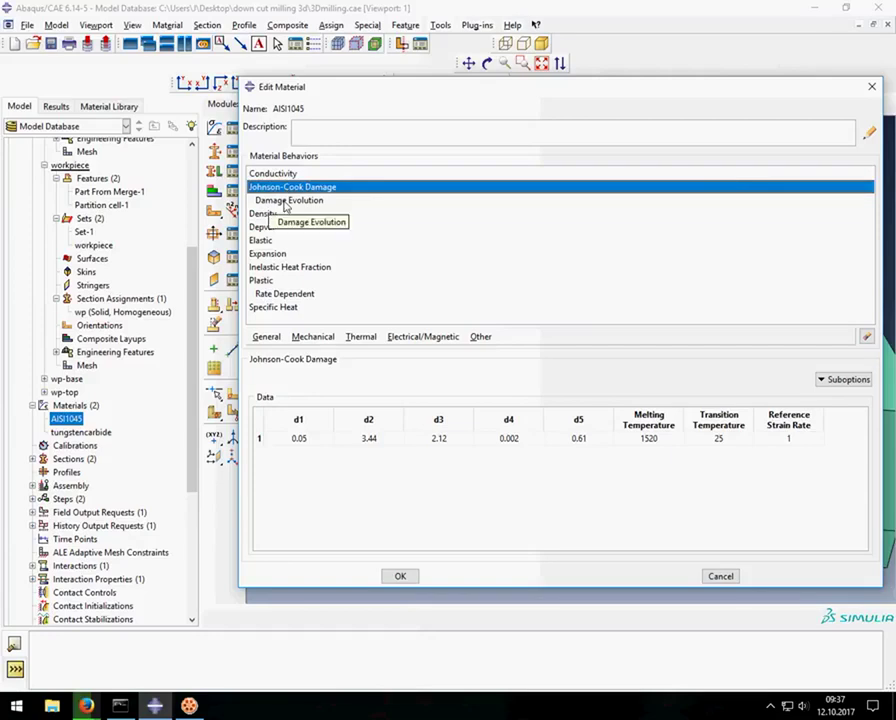
pyautogui.click(286, 202)
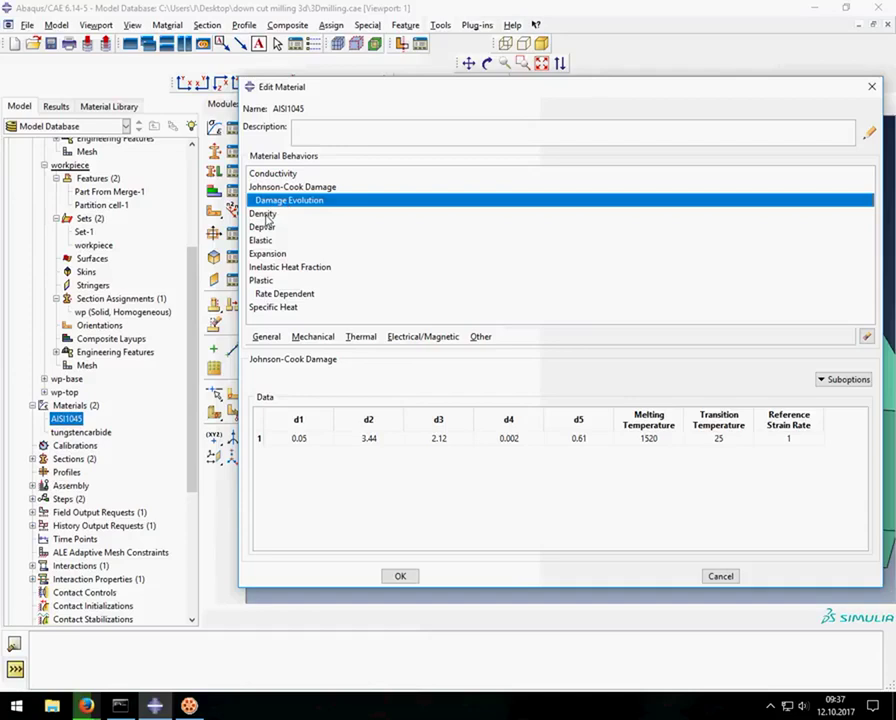
pyautogui.click(265, 215)
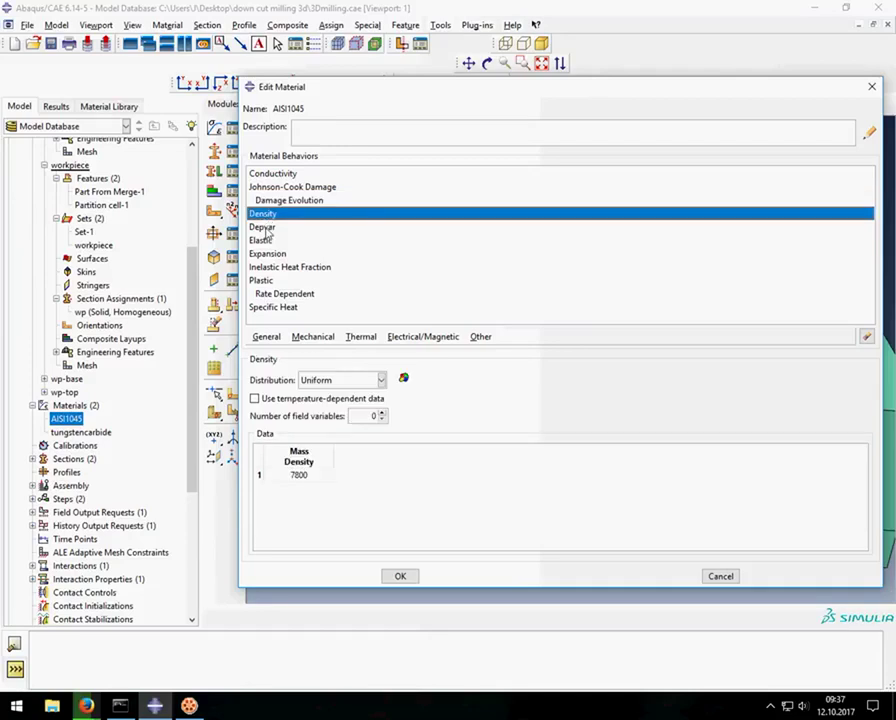
pyautogui.click(266, 228)
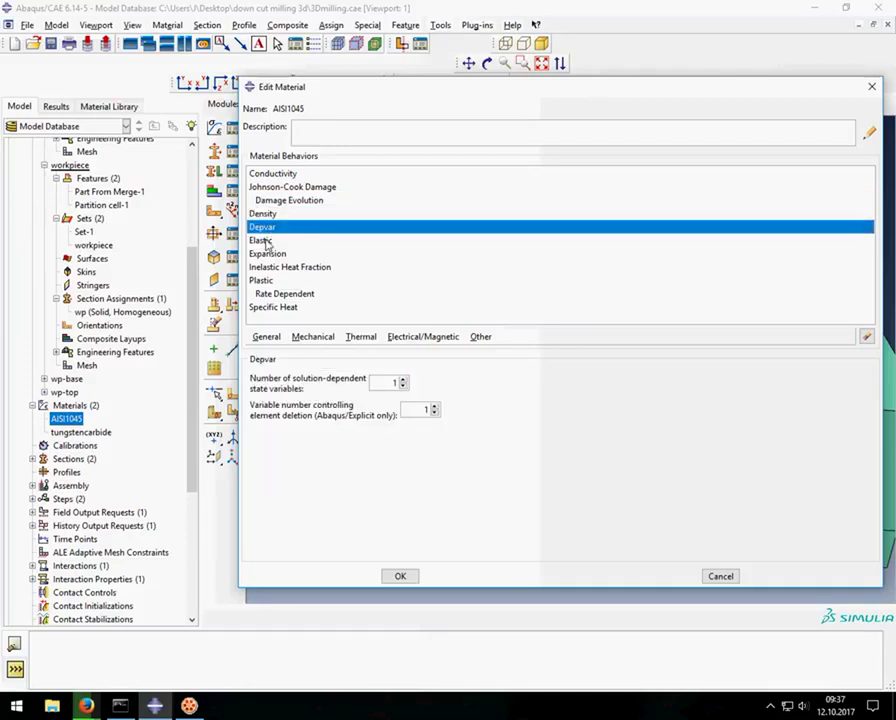
# - Check elastic, expansion, inelastic heat fraction, Johnson-Cook plasticity with rate dependence, and specific heat, then OK
pyautogui.click(266, 241)
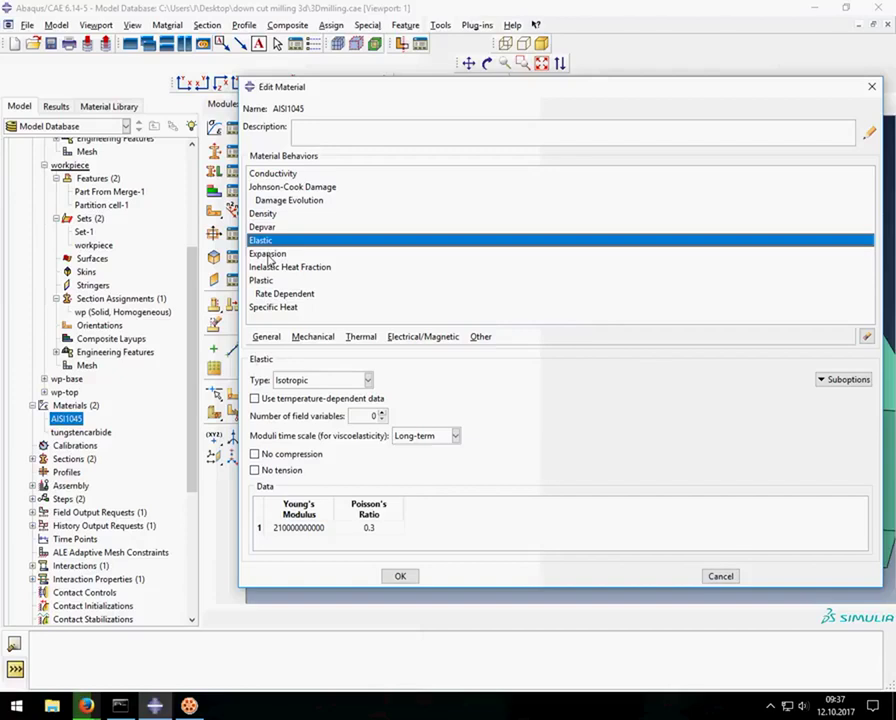
pyautogui.click(268, 256)
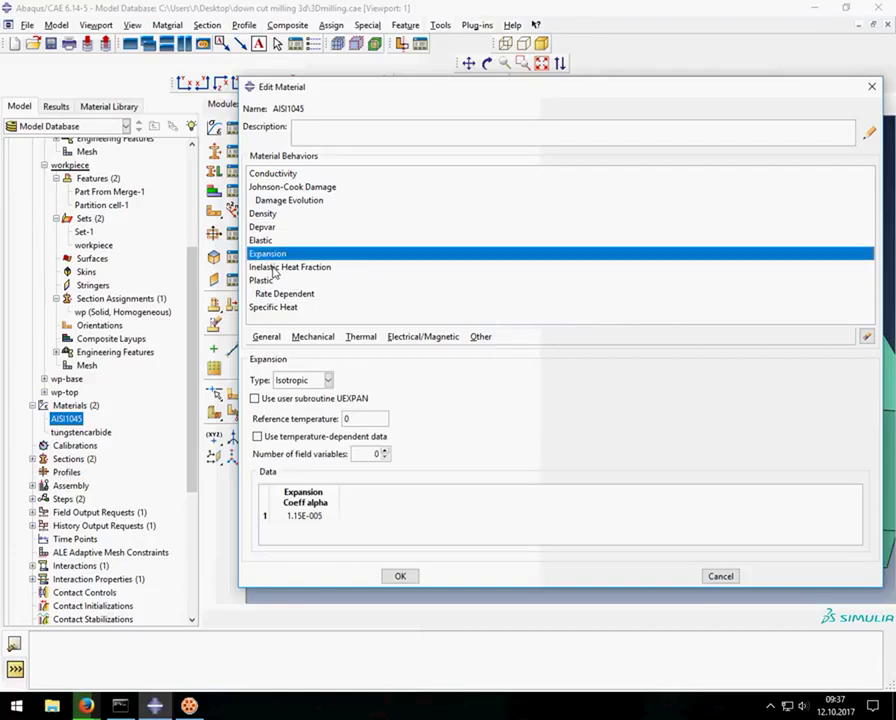
pyautogui.click(273, 268)
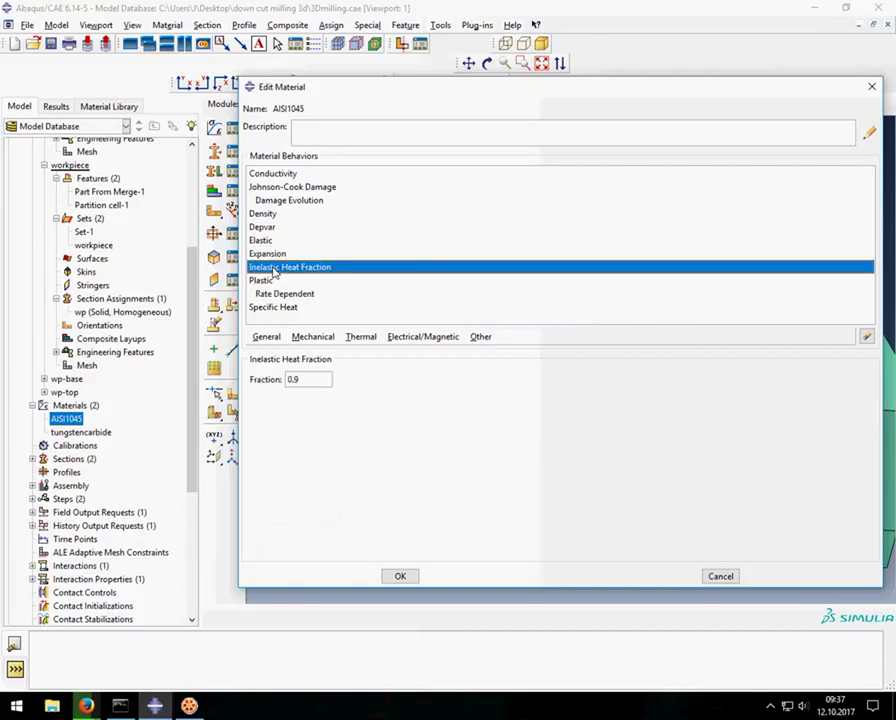
pyautogui.click(266, 281)
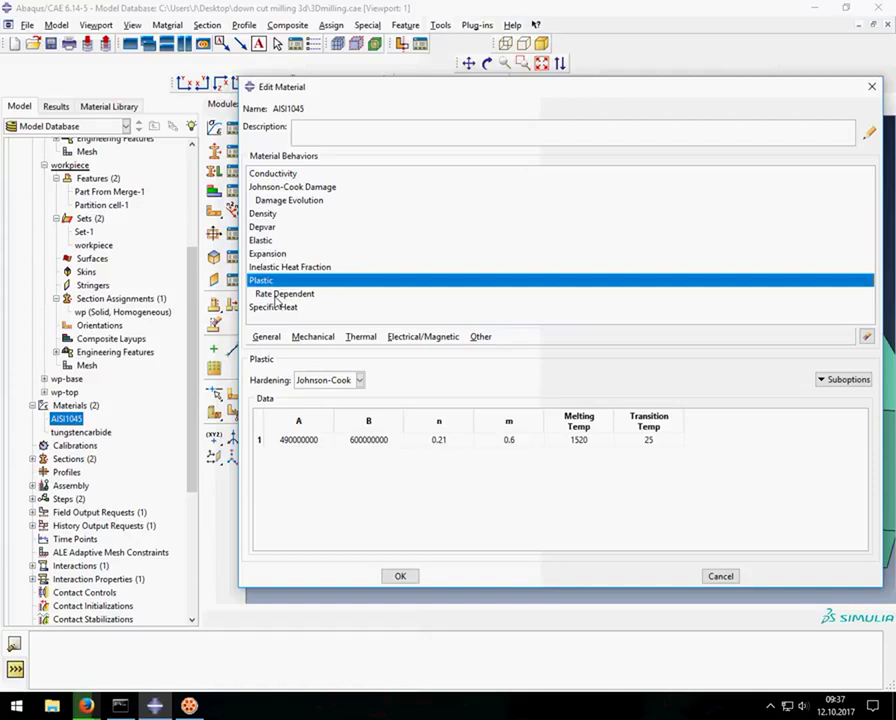
pyautogui.doubleClick(278, 295)
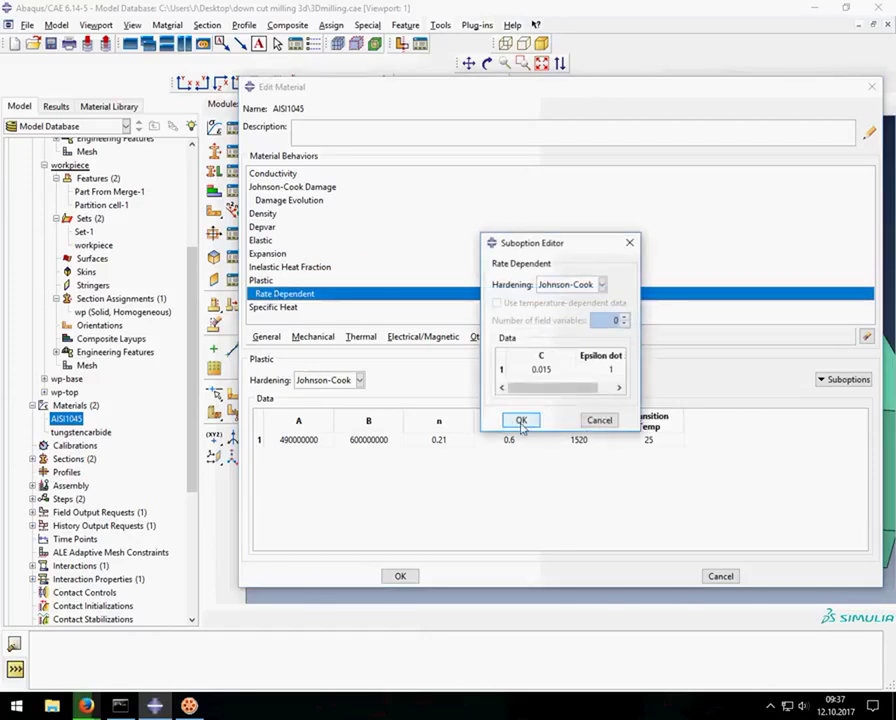
pyautogui.click(521, 421)
pyautogui.click(262, 309)
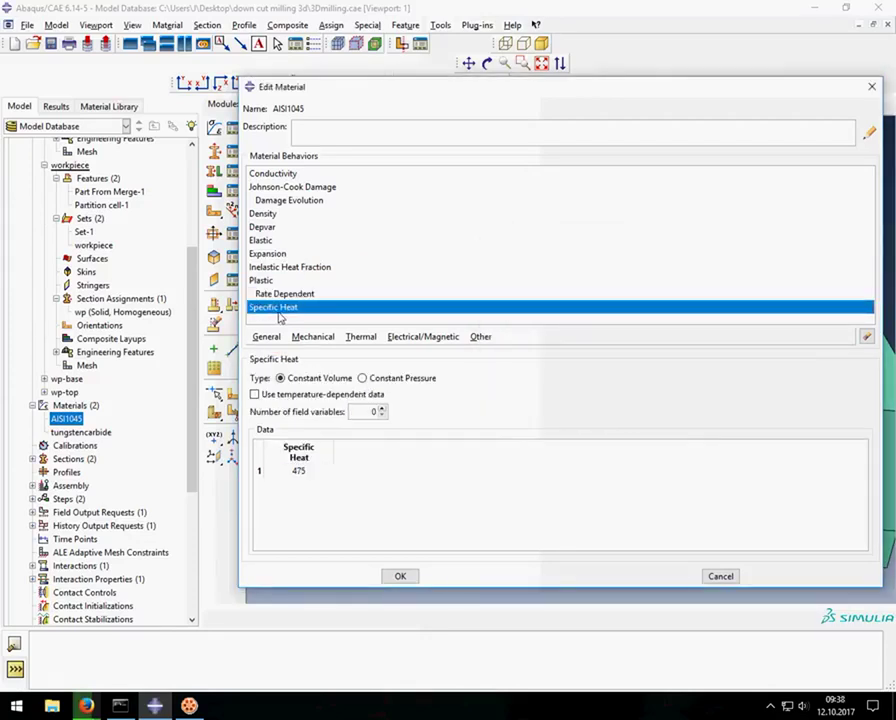
pyautogui.click(404, 576)
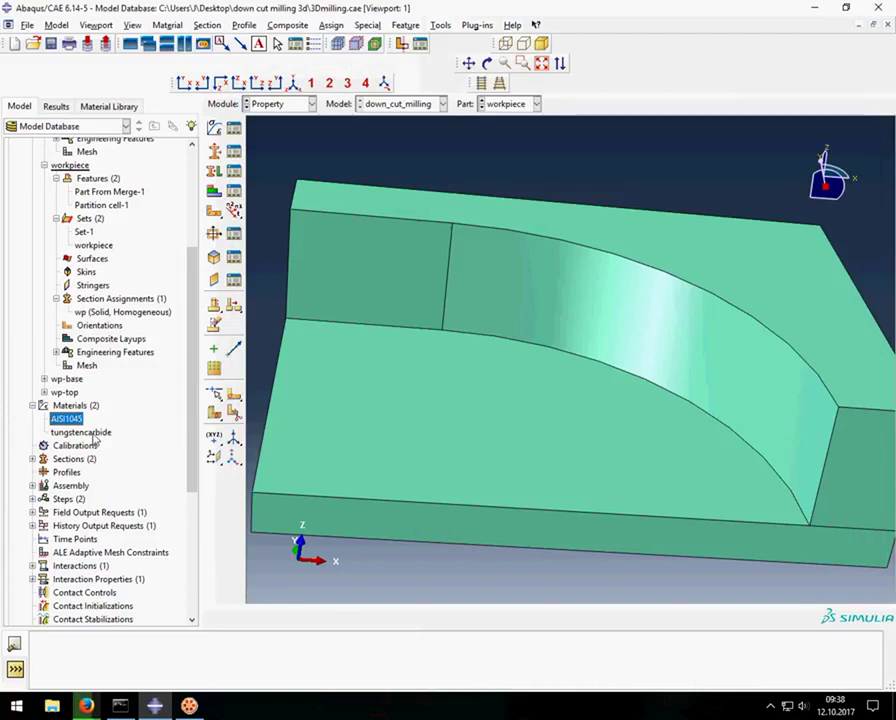
# - Review tungstencarbide's density, elastic, expansion and specific heat properties
pyautogui.doubleClick(92, 434)
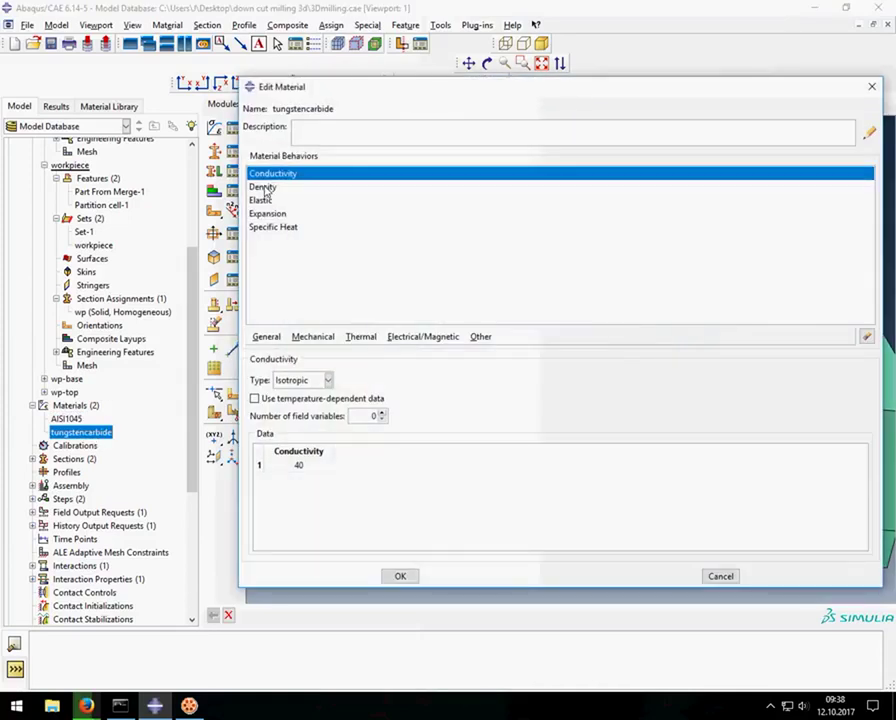
pyautogui.click(264, 188)
pyautogui.click(261, 201)
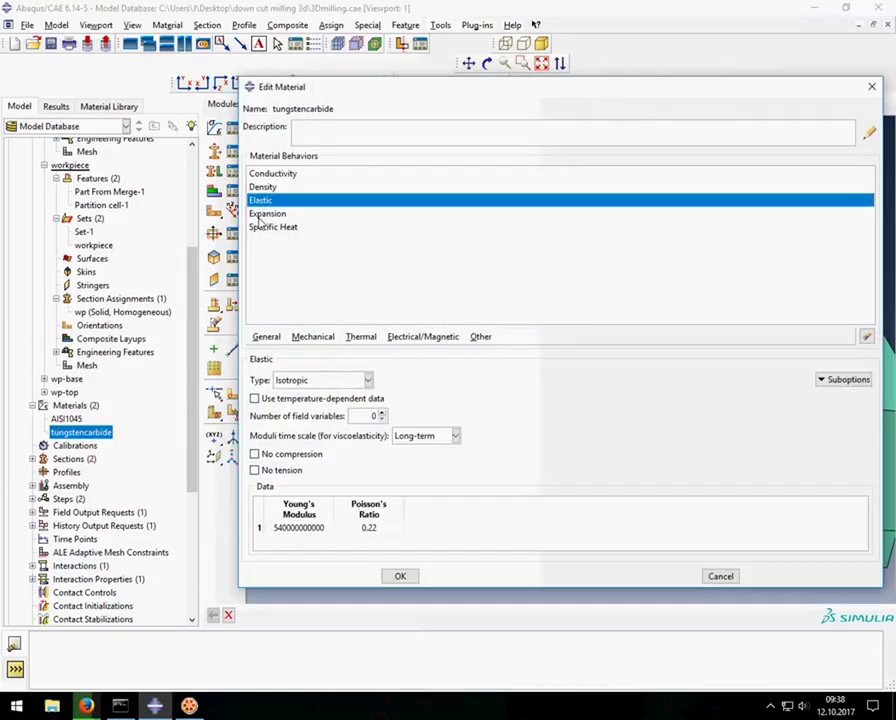
pyautogui.click(262, 214)
pyautogui.click(265, 230)
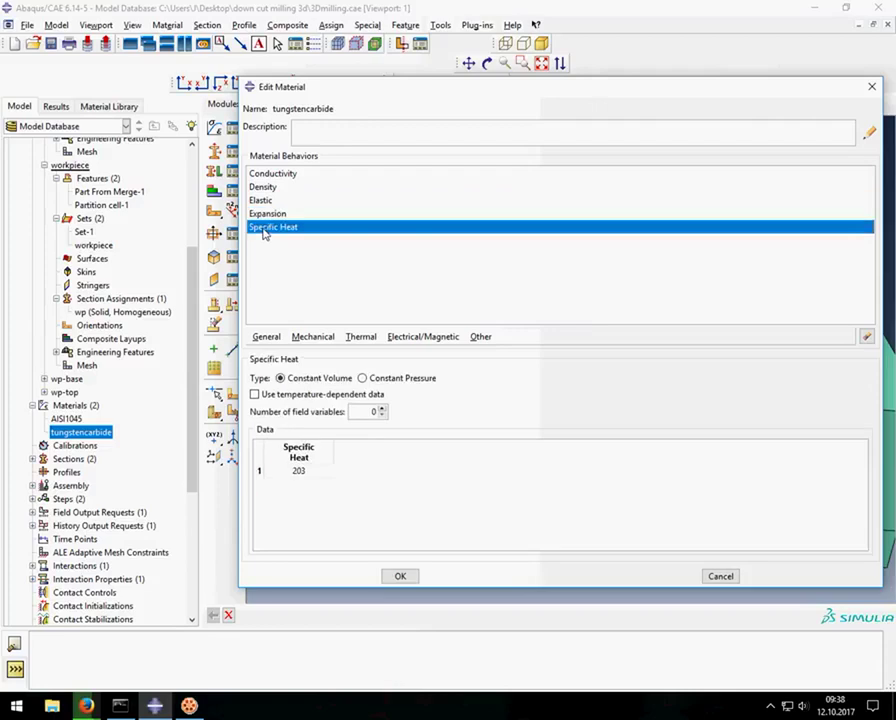
pyautogui.click(399, 576)
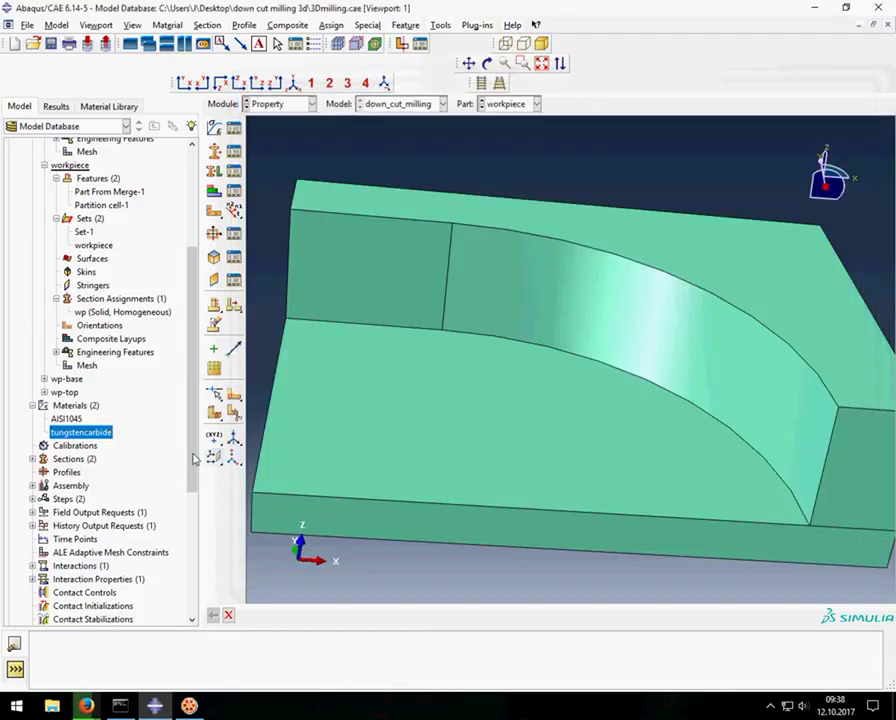
# - Confirm sections tc and wp use tungstencarbide and AISI1045, then list the assembly instances
pyautogui.scroll(-3, 114, 426)
pyautogui.scroll(-1, 40, 340)
pyautogui.click(32, 298)
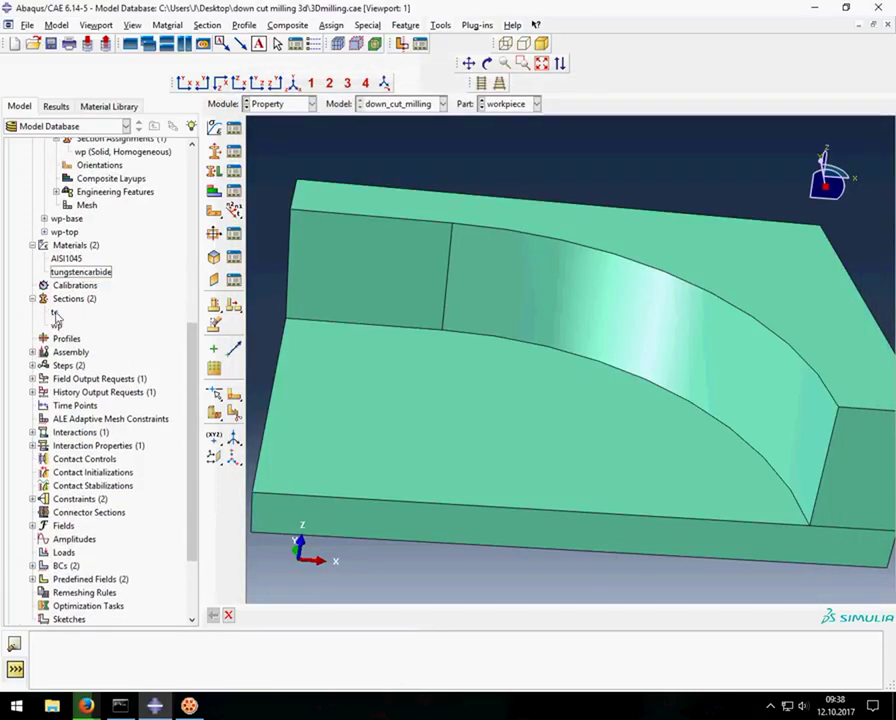
pyautogui.doubleClick(55, 312)
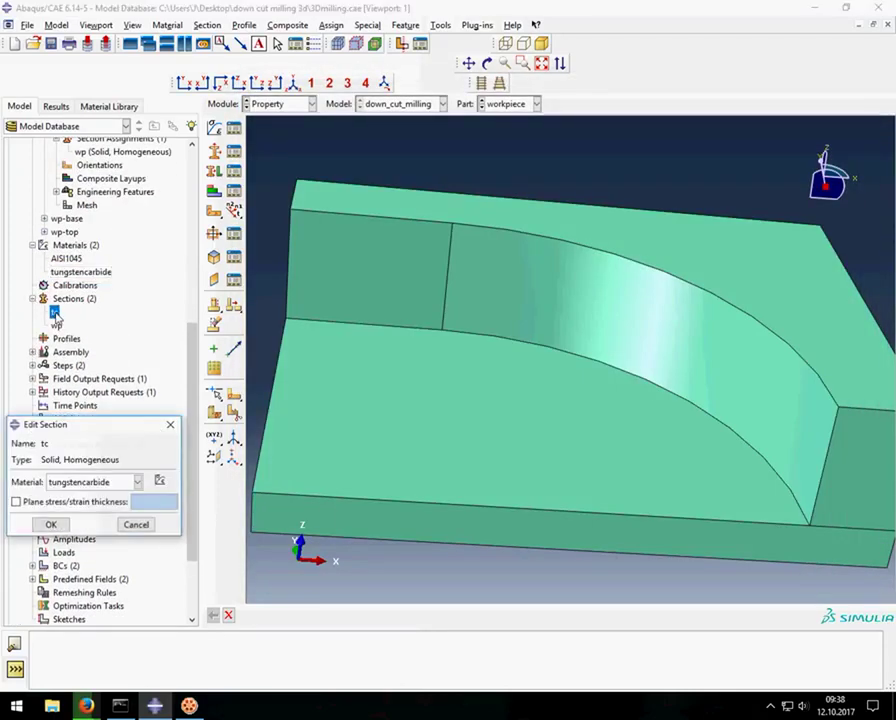
pyautogui.click(50, 524)
pyautogui.doubleClick(56, 326)
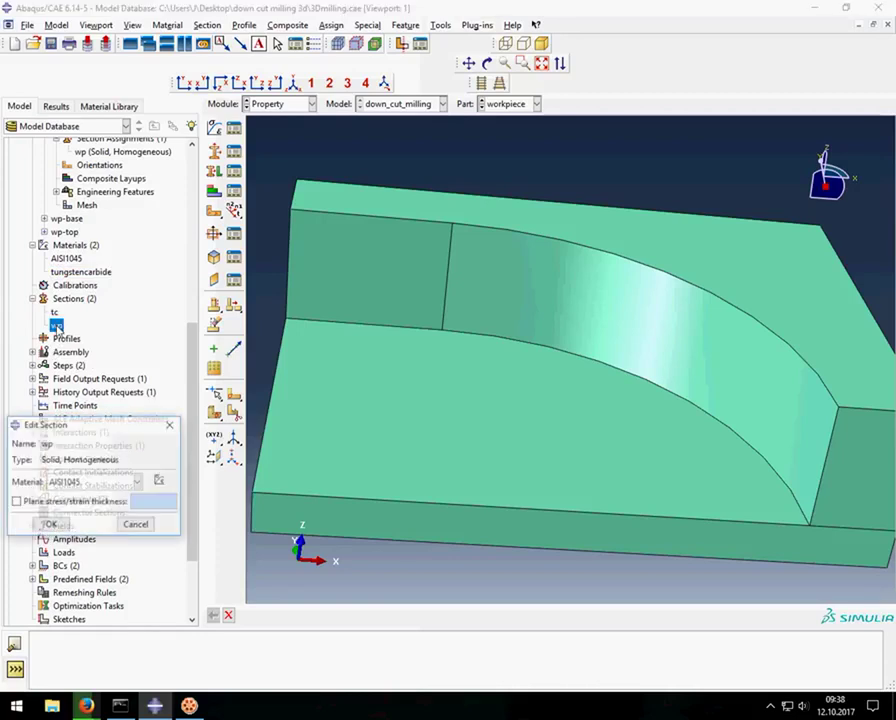
pyautogui.click(54, 524)
pyautogui.click(32, 352)
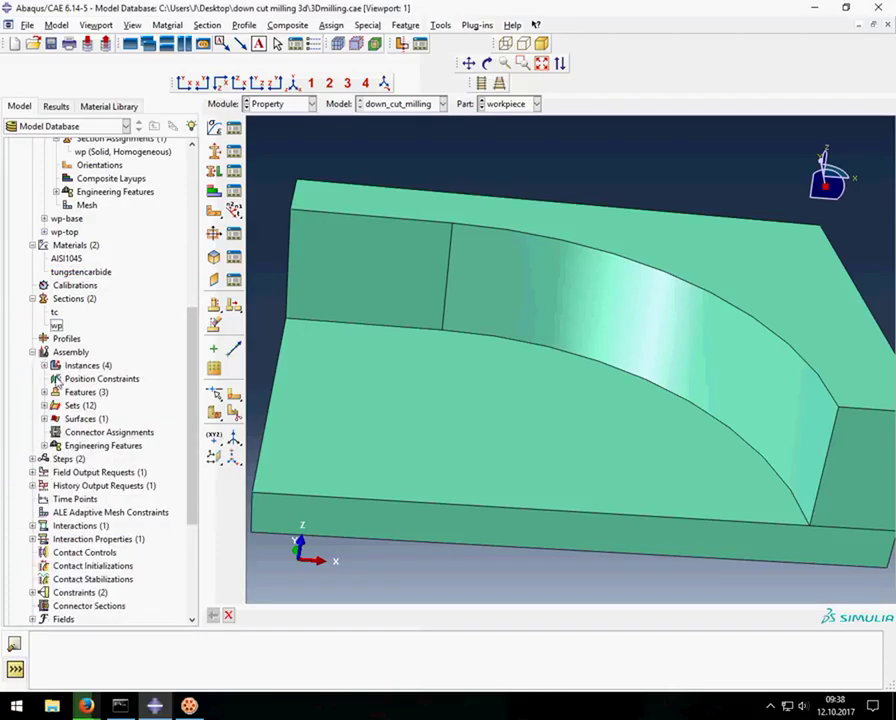
pyautogui.click(44, 365)
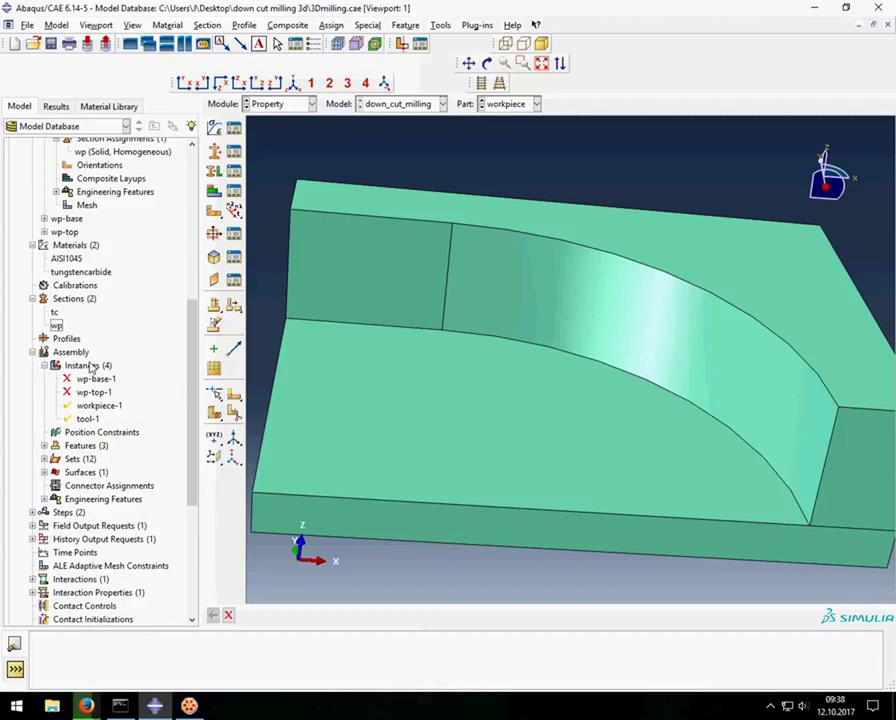
# - Check the workpiece-1 and tool-1 instances and switch the assembly to mesh display
pyautogui.doubleClick(91, 366)
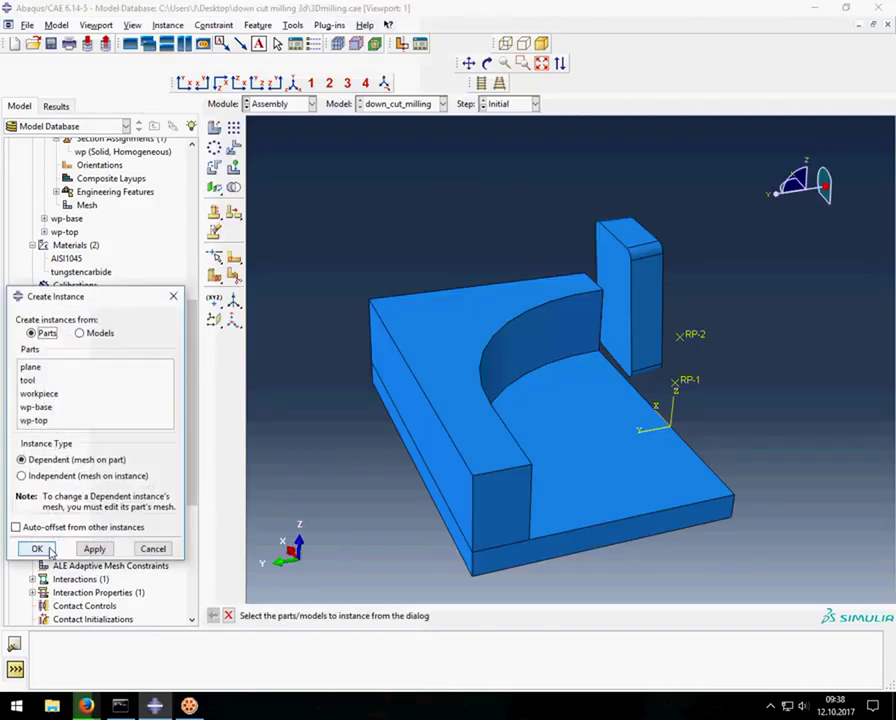
pyautogui.click(153, 549)
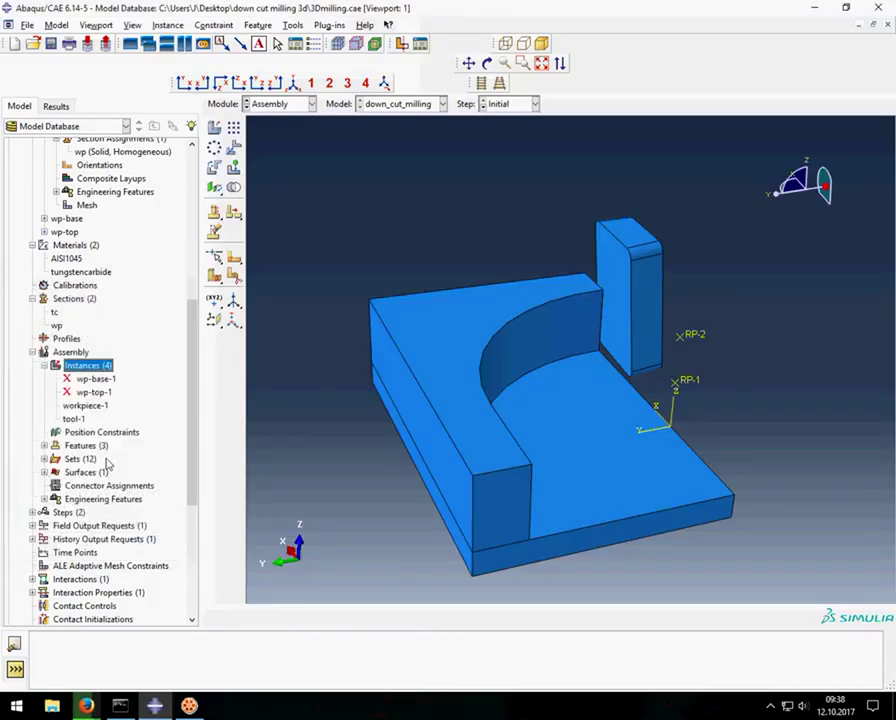
pyautogui.click(86, 406)
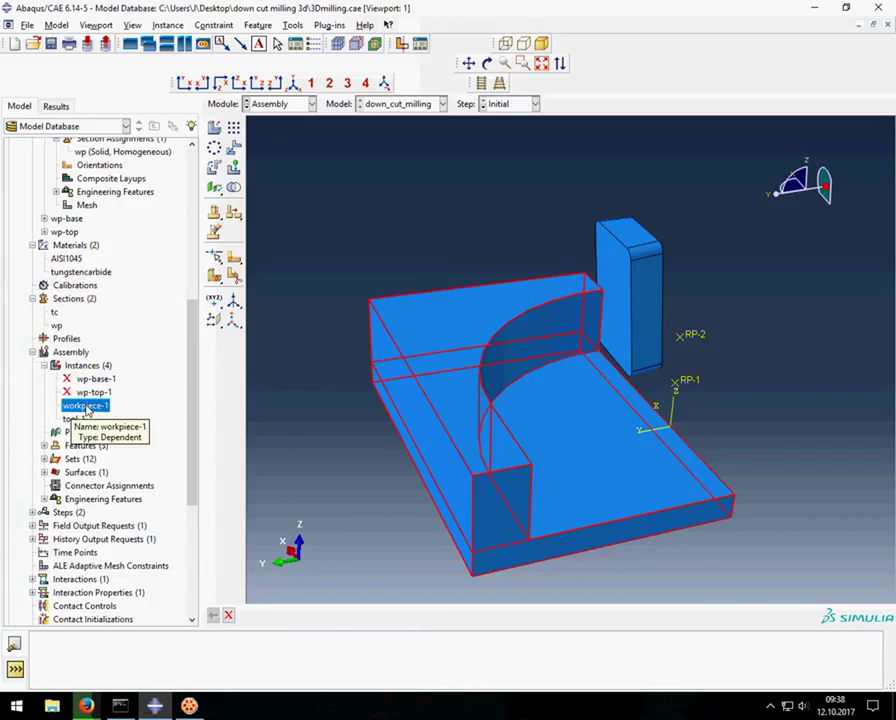
pyautogui.click(78, 420)
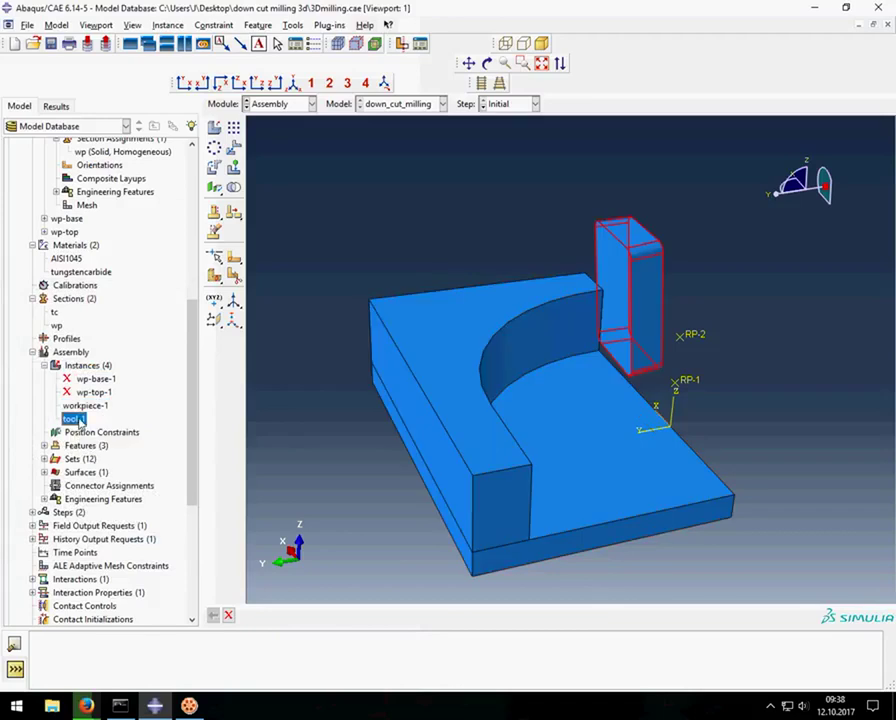
pyautogui.click(337, 44)
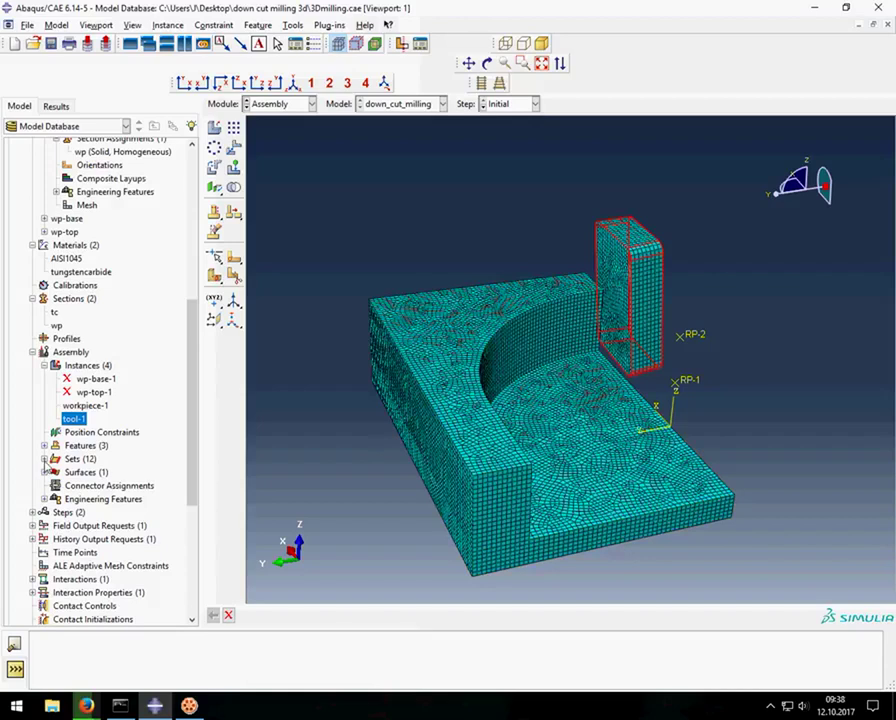
# - Highlight the CUTTER and ERODE sets, then list the model's analysis steps
pyautogui.click(44, 459)
pyautogui.click(77, 472)
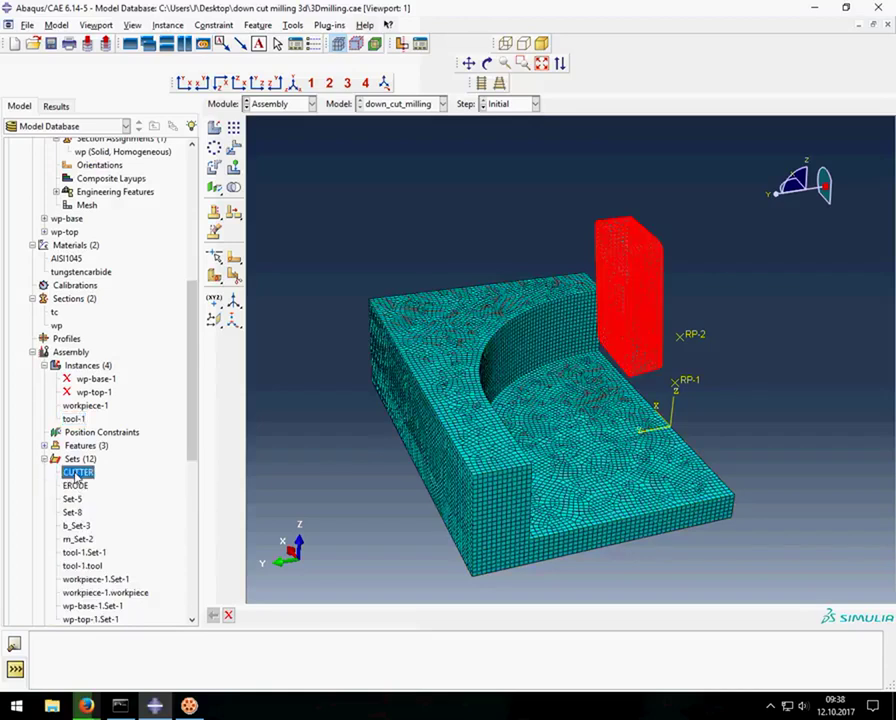
pyautogui.click(76, 486)
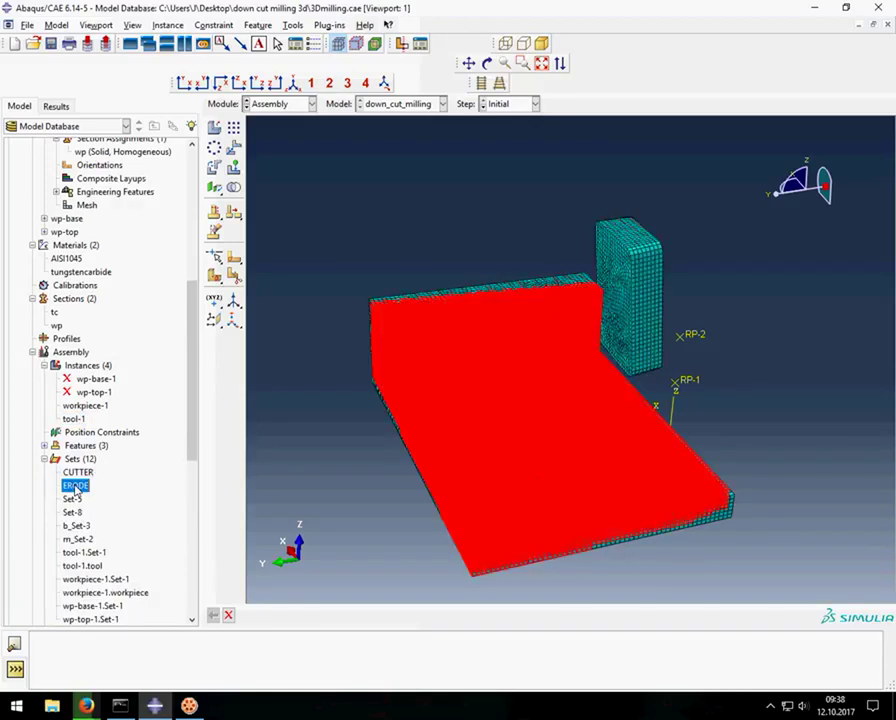
pyautogui.click(44, 459)
pyautogui.scroll(-4, 45, 325)
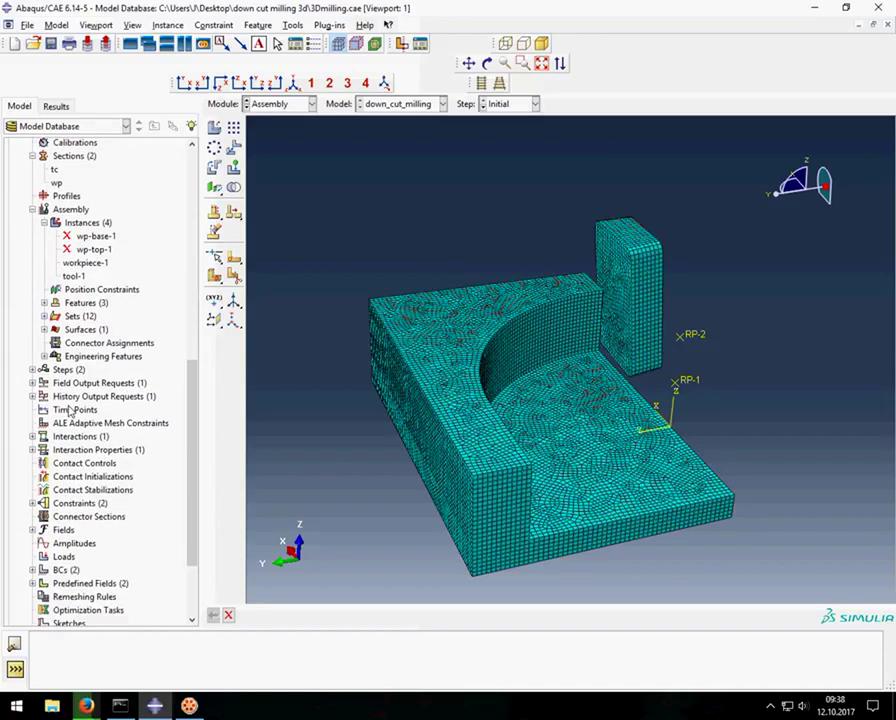
pyautogui.scroll(-1, 28, 252)
pyautogui.click(32, 352)
# - Review Step-1's time period and mass scaling settings
pyautogui.doubleClick(76, 379)
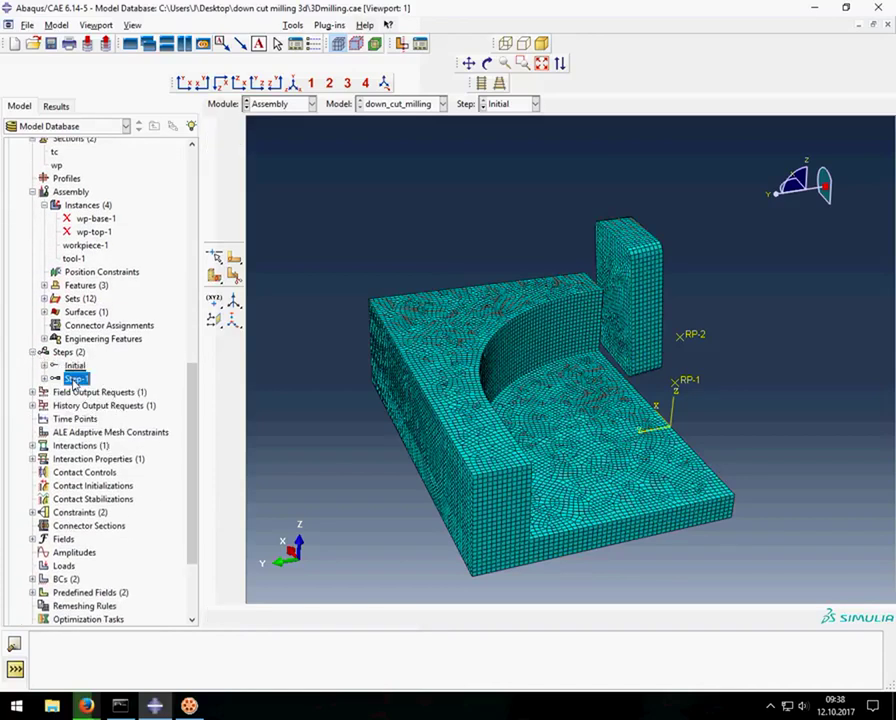
pyautogui.click(183, 349)
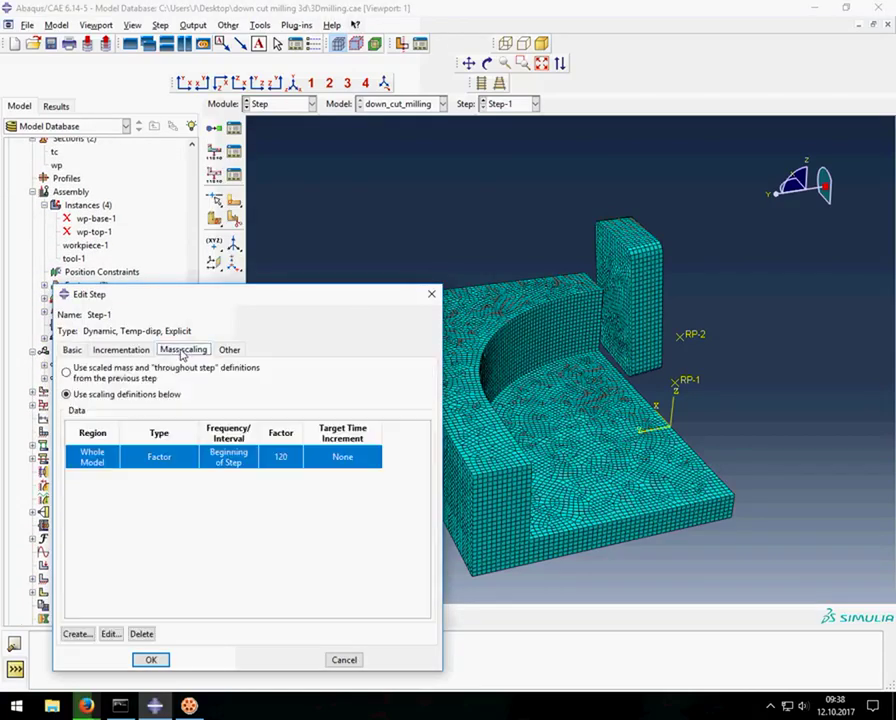
pyautogui.click(72, 349)
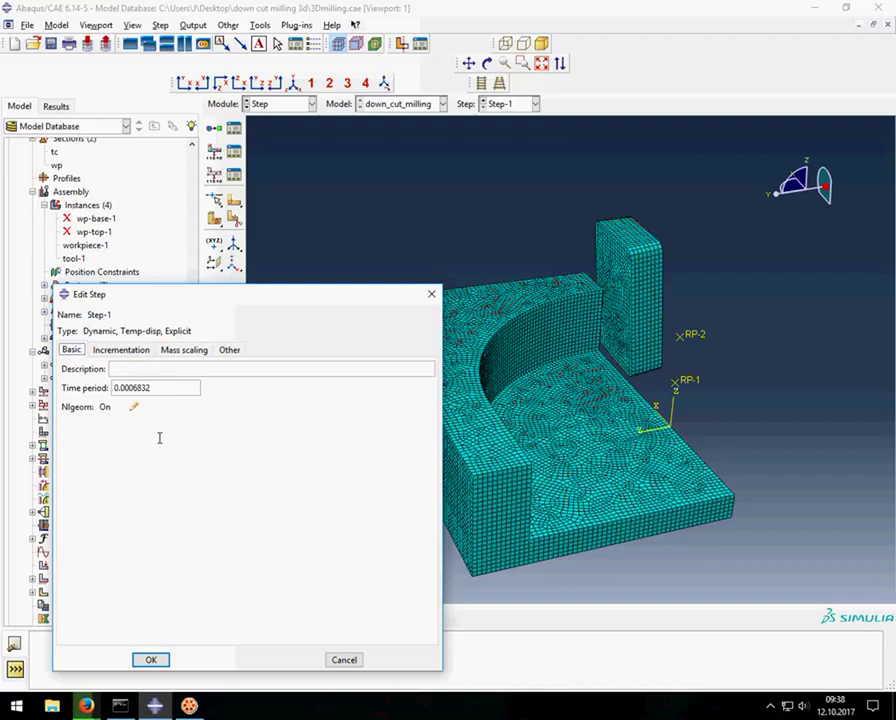
pyautogui.click(150, 658)
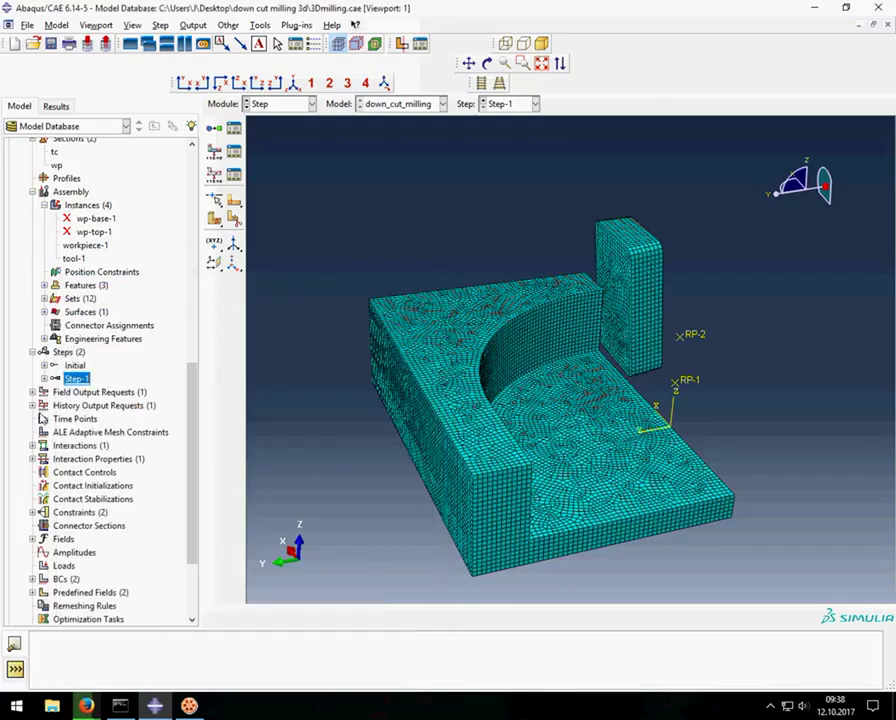
# - Review the general contact interaction Int-1
pyautogui.click(33, 446)
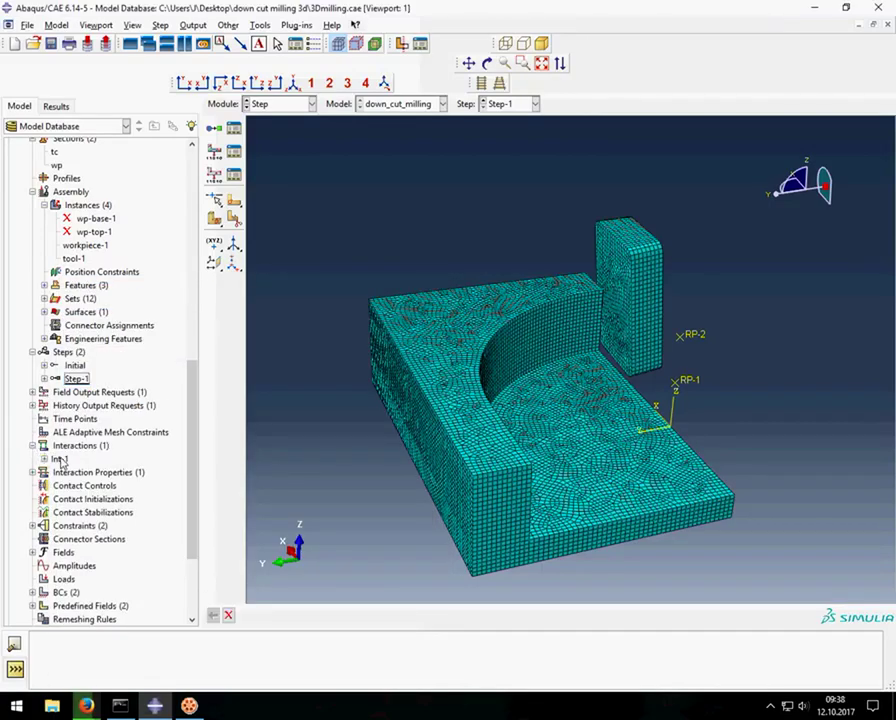
pyautogui.doubleClick(60, 459)
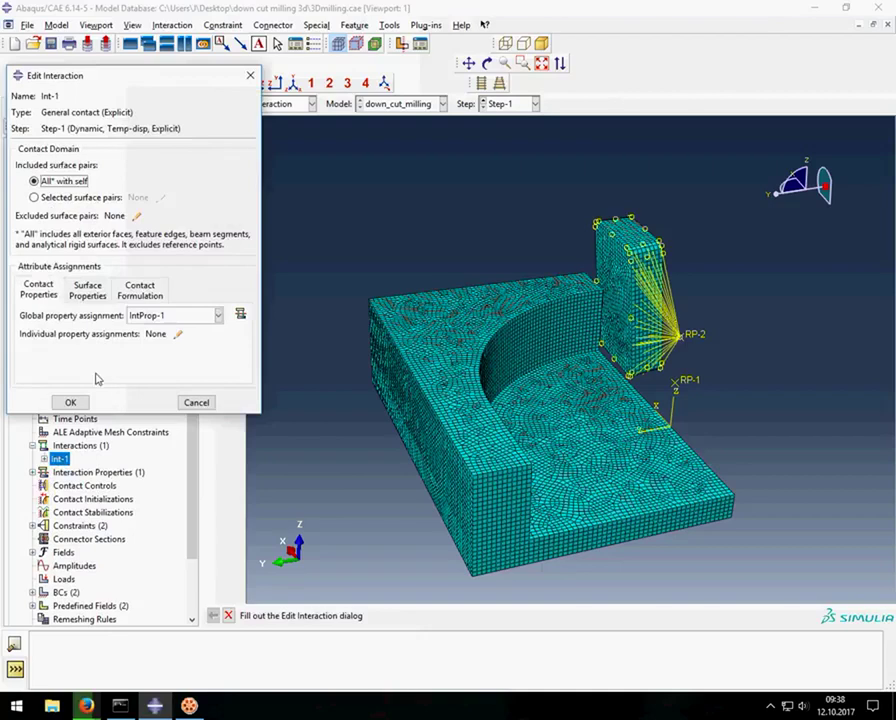
pyautogui.click(72, 403)
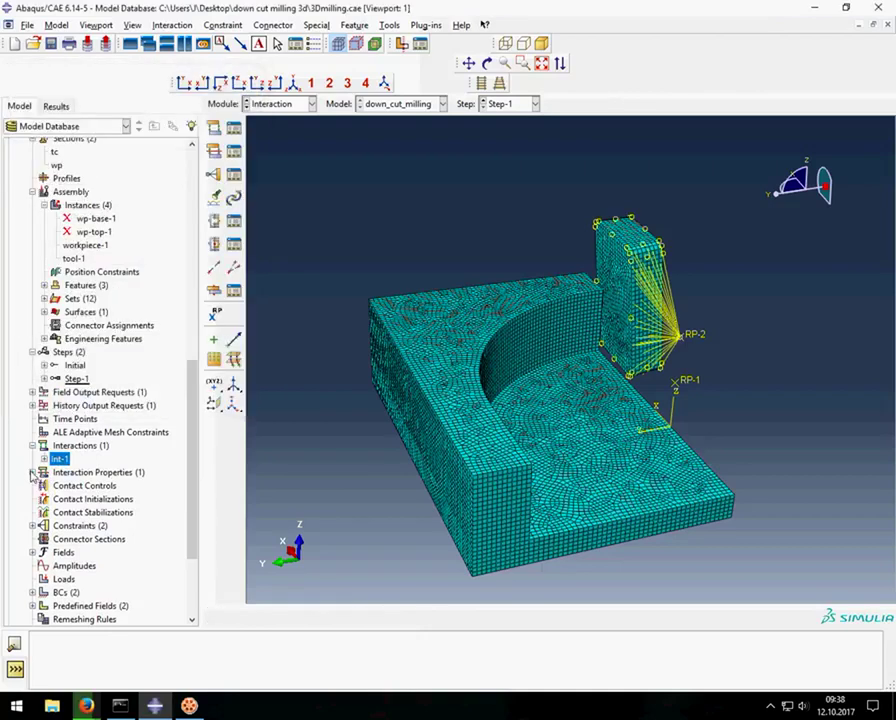
pyautogui.click(32, 472)
pyautogui.doubleClick(66, 485)
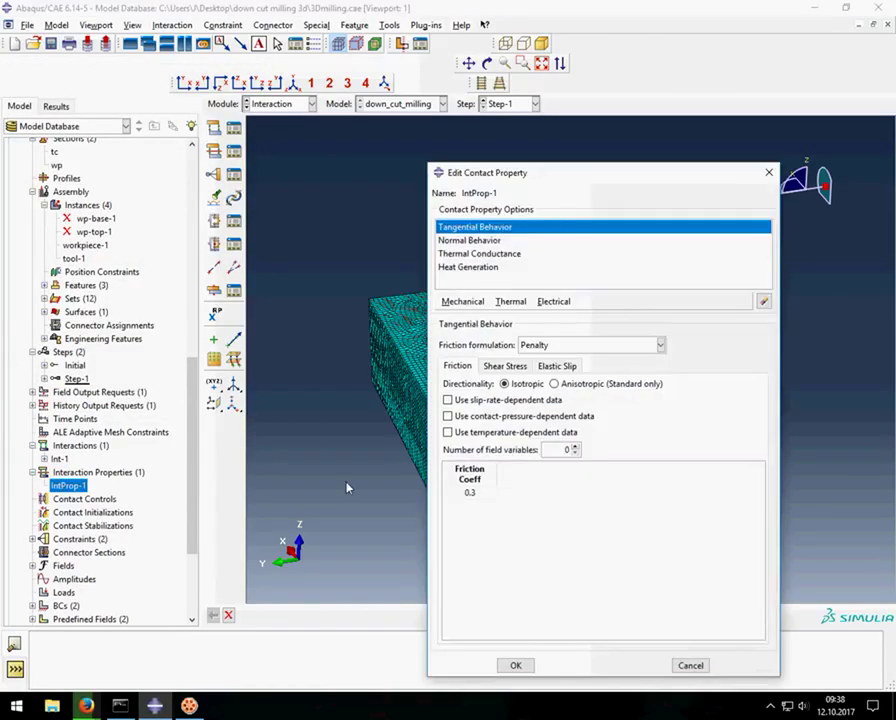
pyautogui.click(497, 368)
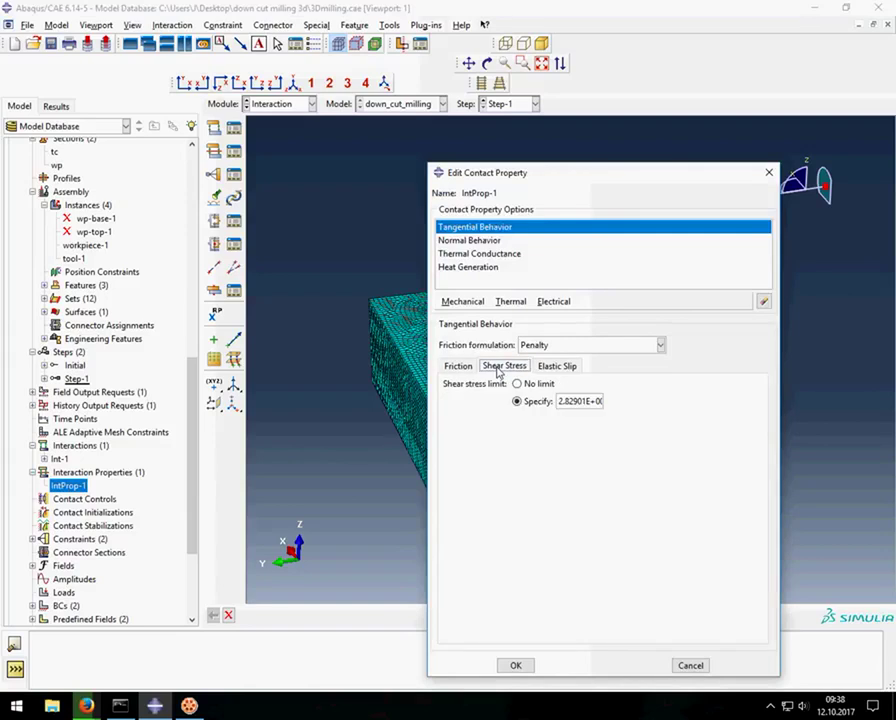
pyautogui.click(459, 366)
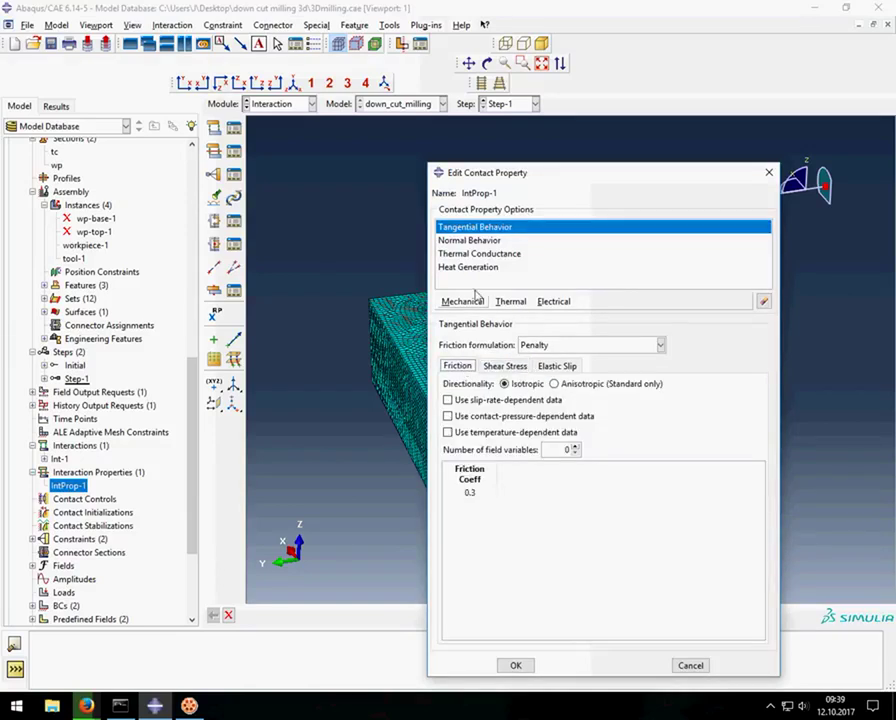
pyautogui.click(476, 244)
pyautogui.click(479, 255)
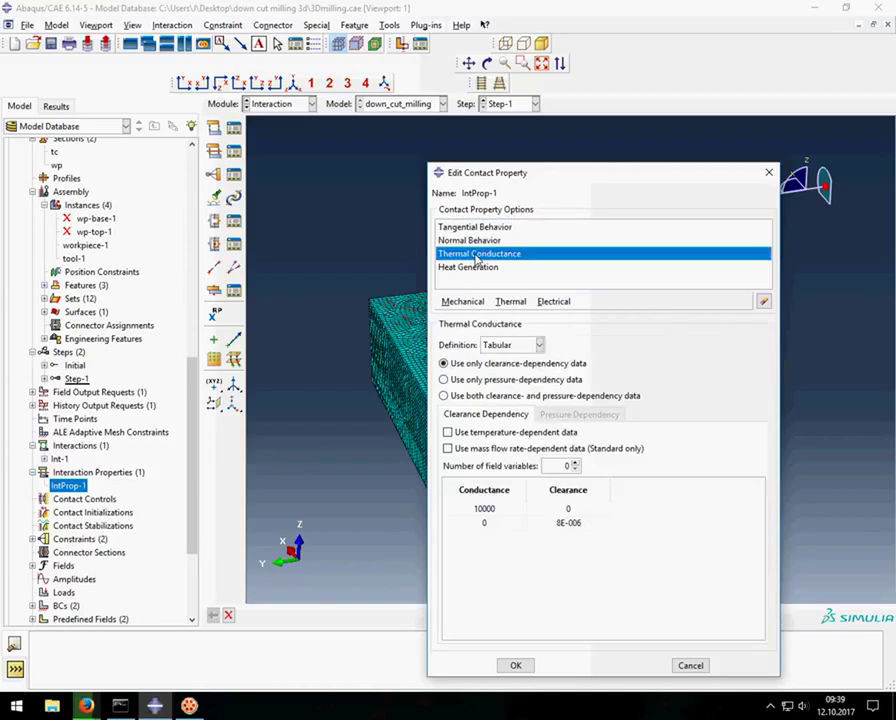
pyautogui.click(473, 268)
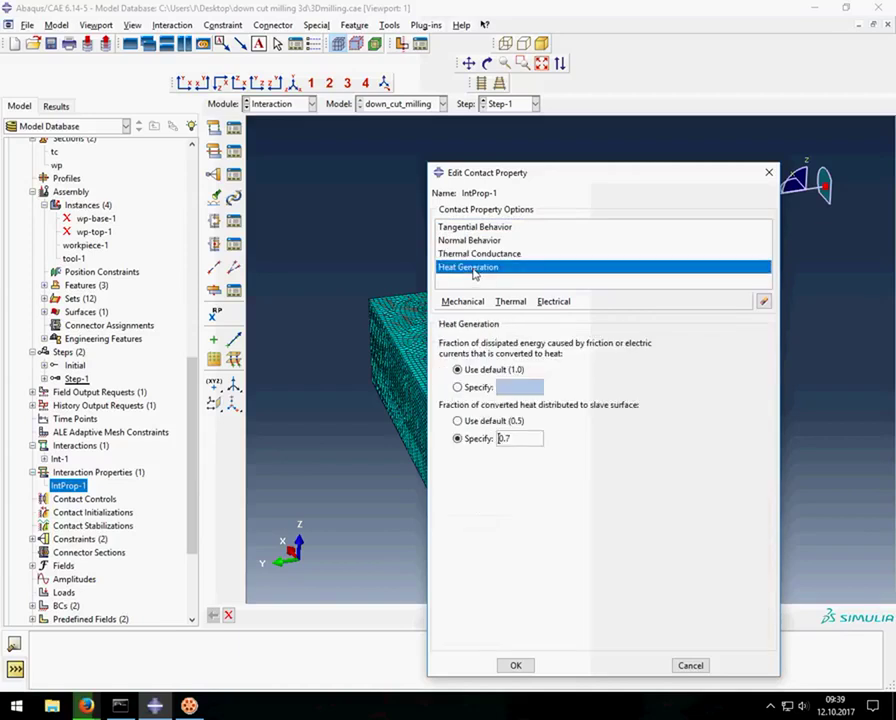
pyautogui.click(516, 666)
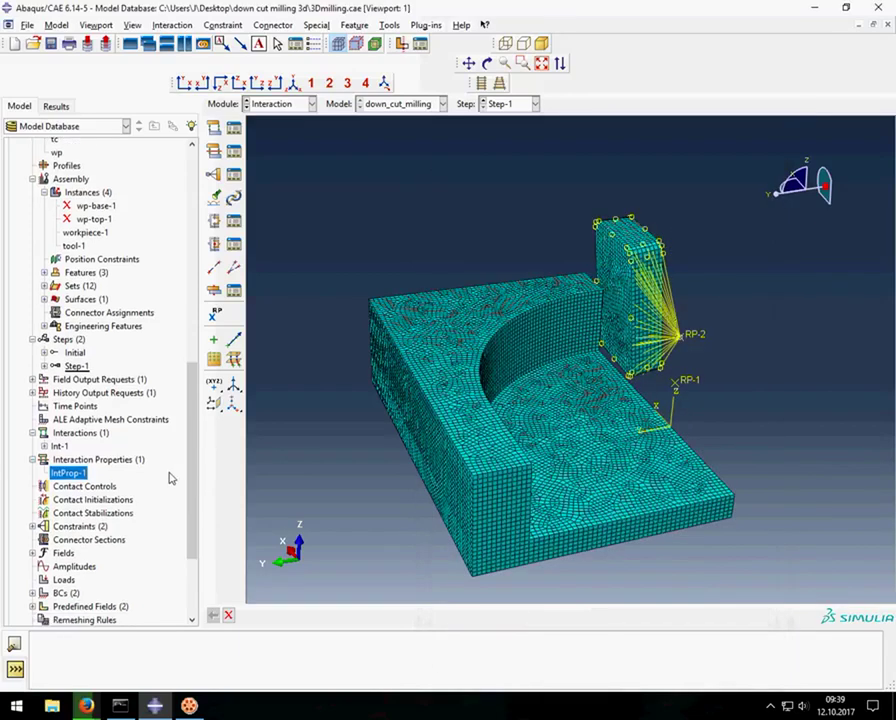
pyautogui.scroll(-3, 92, 426)
pyautogui.scroll(-1, 44, 405)
pyautogui.click(32, 392)
# - Highlight Constraint-1 and Constraint-2, then review the encastre BC-1 and velocity BC-2
pyautogui.click(70, 405)
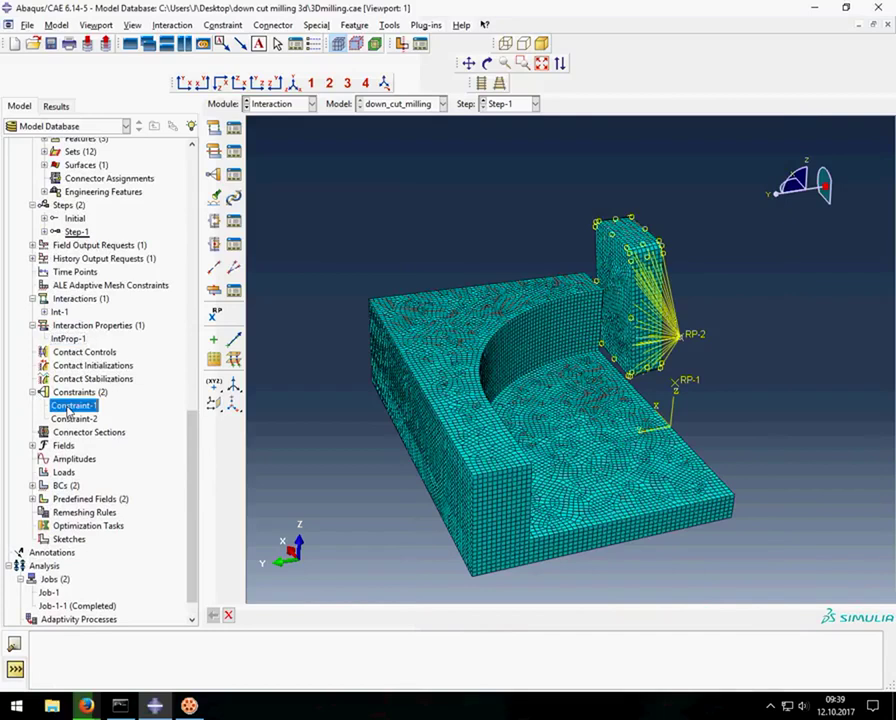
pyautogui.moveTo(73, 405)
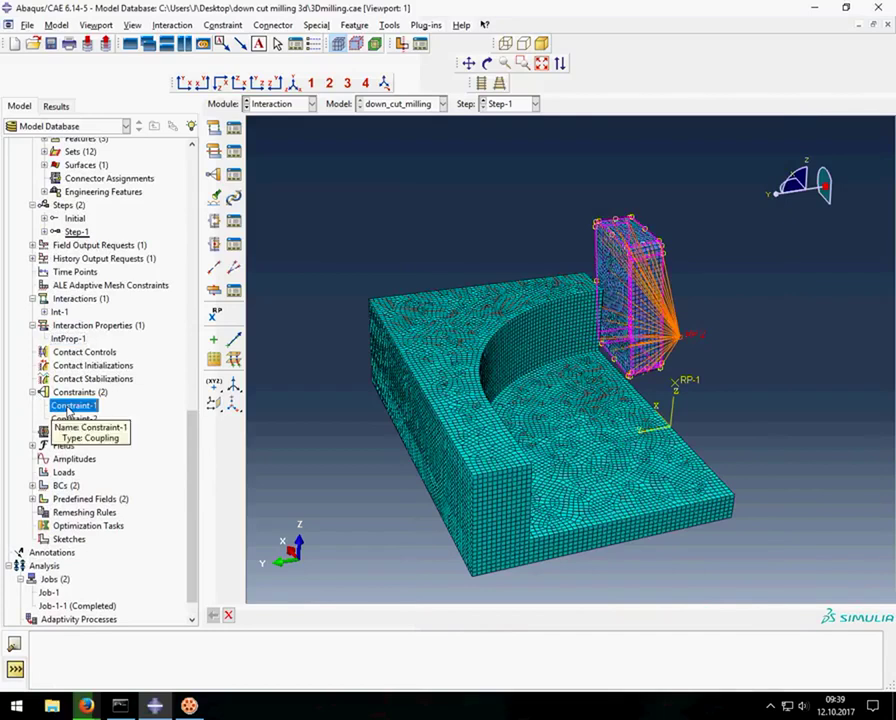
pyautogui.click(72, 419)
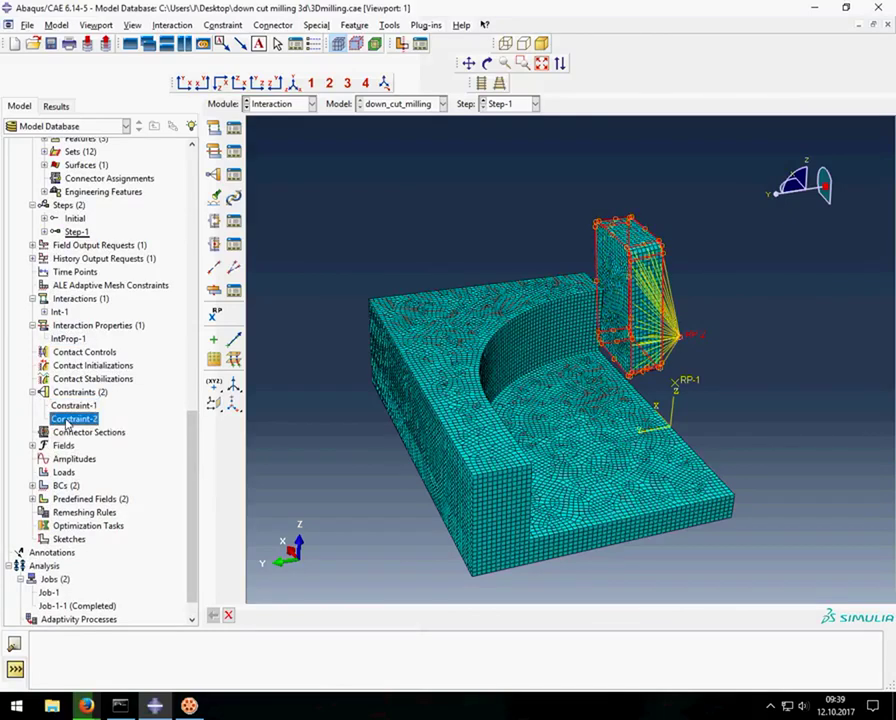
pyautogui.click(32, 485)
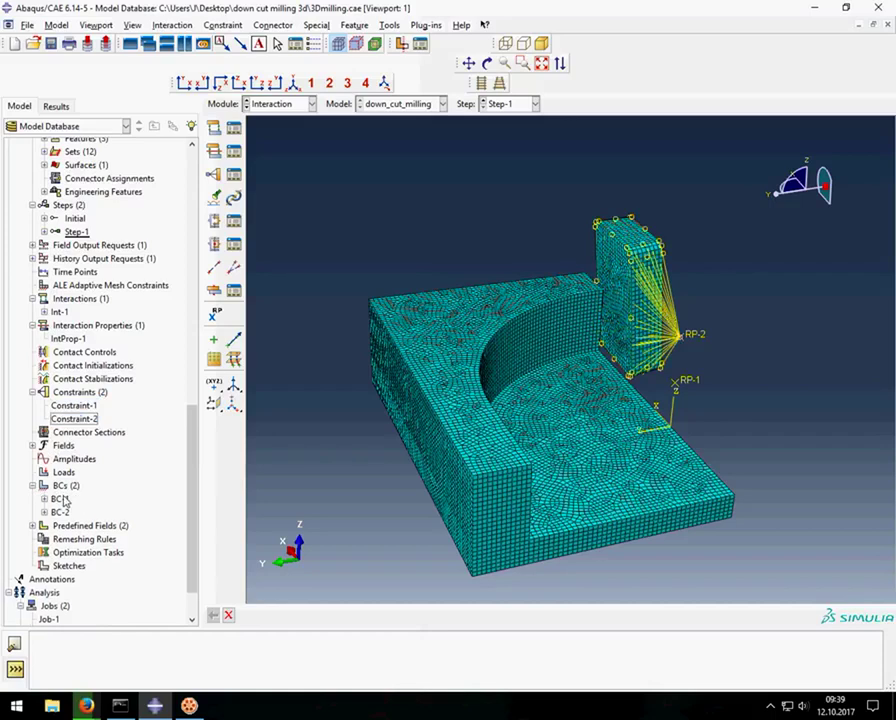
pyautogui.doubleClick(60, 498)
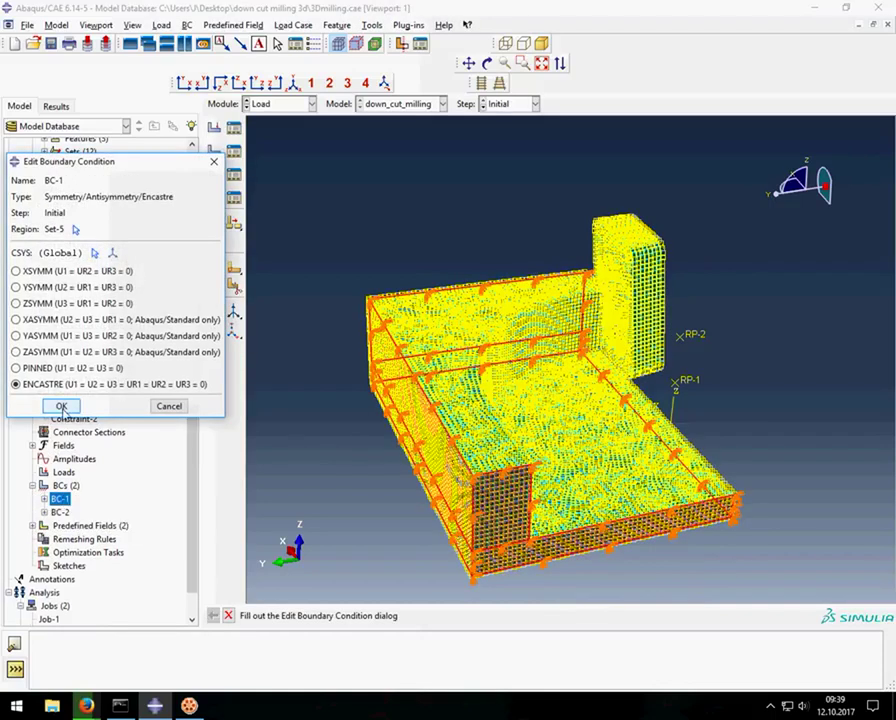
pyautogui.click(61, 406)
pyautogui.doubleClick(60, 512)
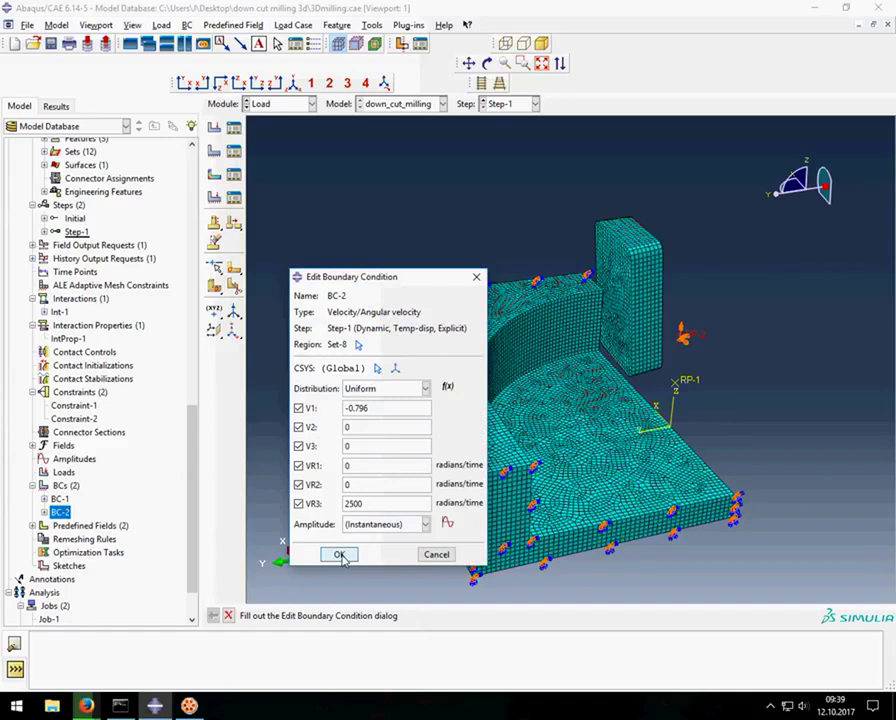
pyautogui.click(340, 555)
# - Review the magnitude-25 temperature fields Predefined Field-1 and Predefined Field-2
pyautogui.click(33, 525)
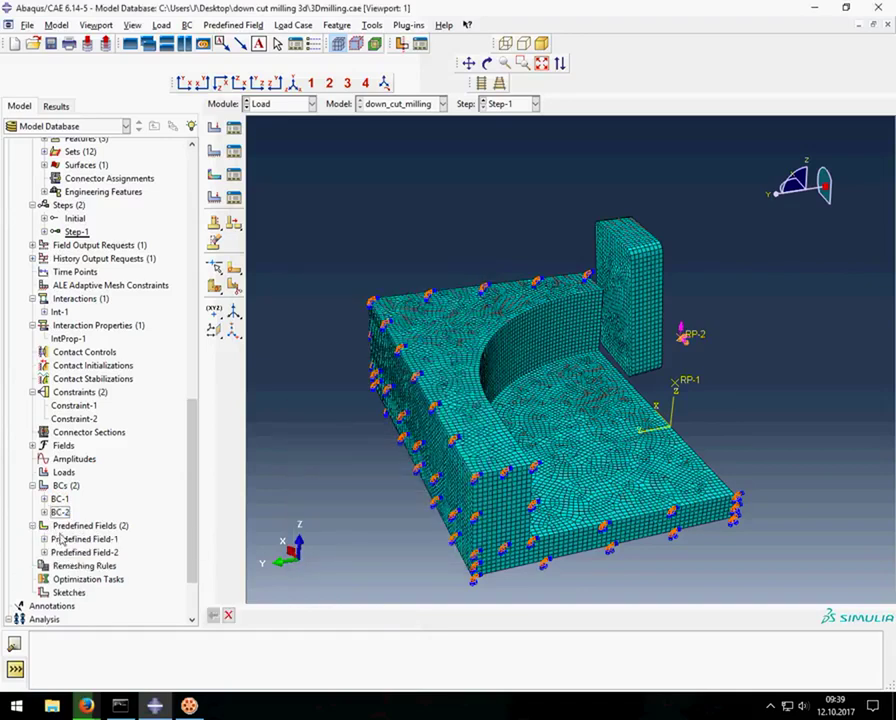
pyautogui.doubleClick(66, 539)
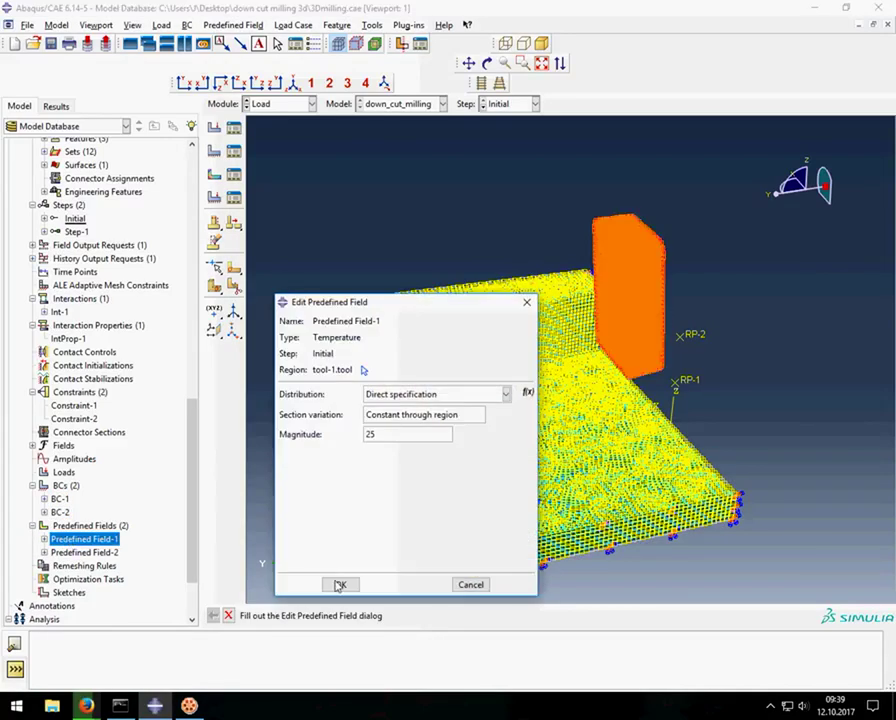
pyautogui.click(340, 585)
pyautogui.doubleClick(86, 553)
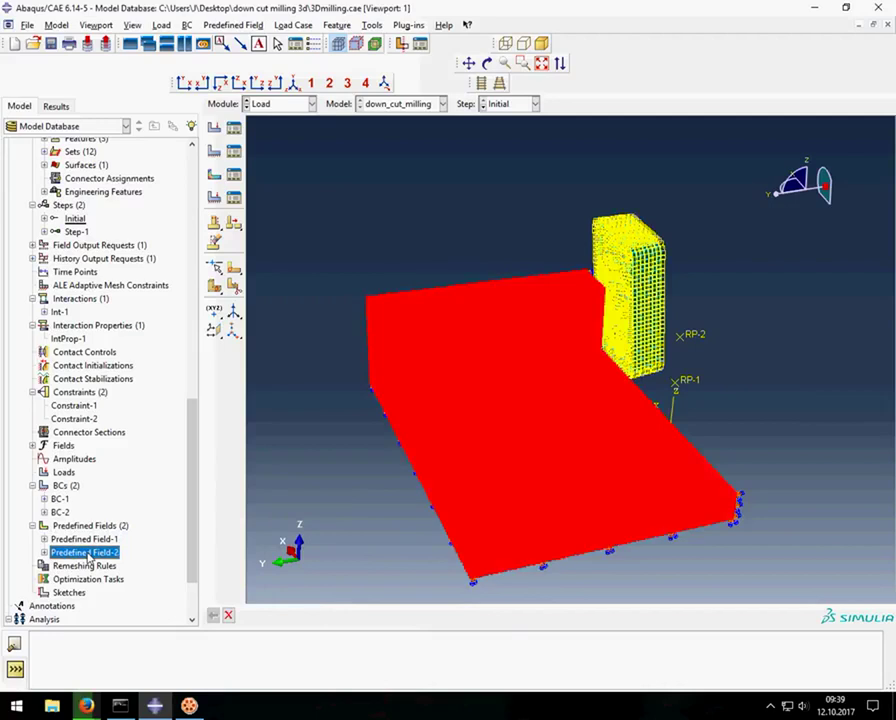
pyautogui.doubleClick(94, 553)
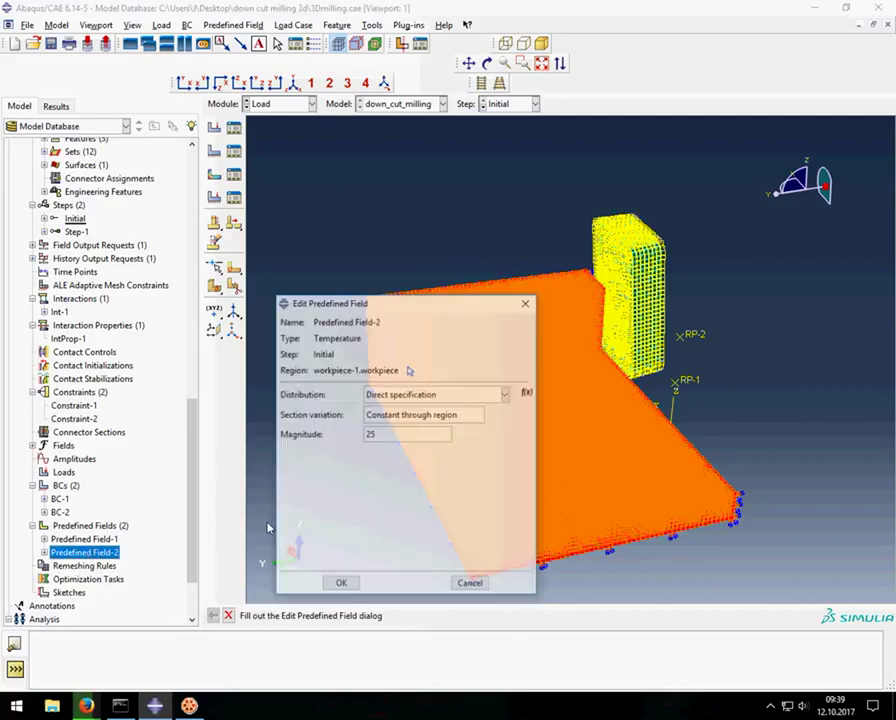
pyautogui.click(340, 585)
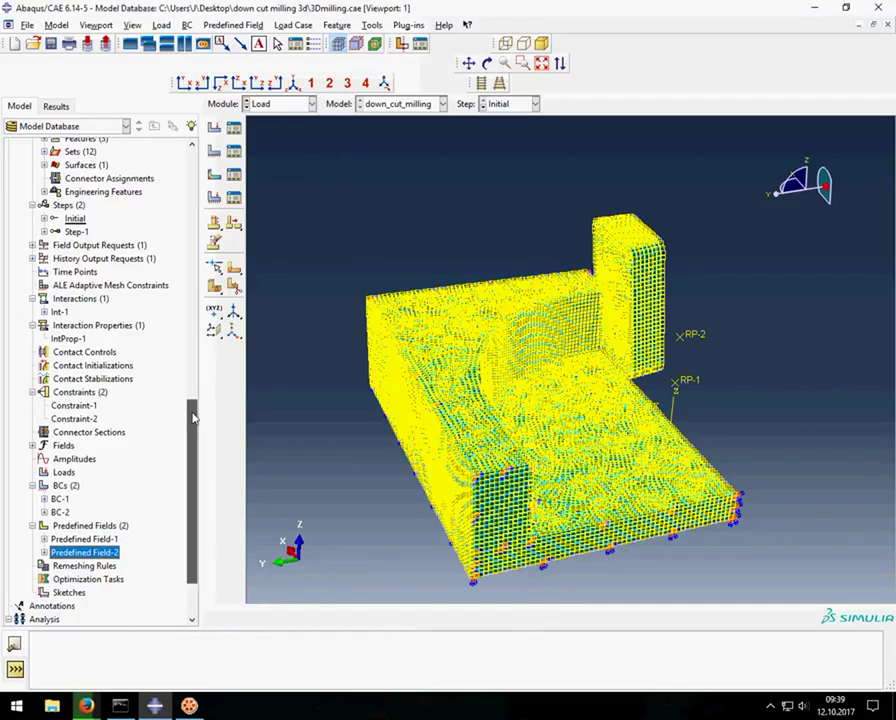
pyautogui.moveTo(192, 410); pyautogui.dragTo(194, 494)
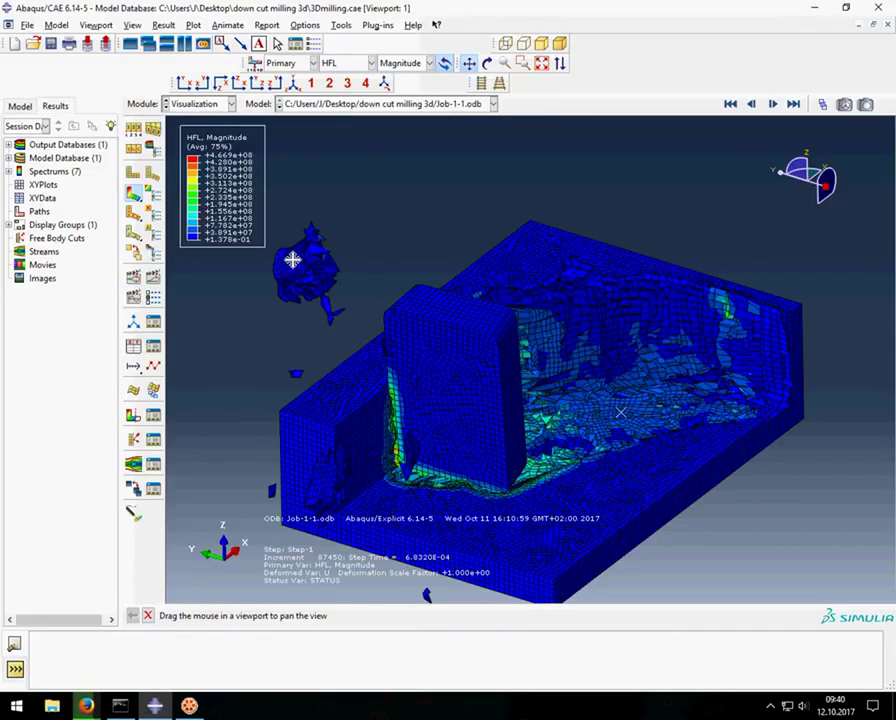
# - Set contour animation limits to 'Recompute limits for each frame' and play the time-history animation
pyautogui.click(468, 63)
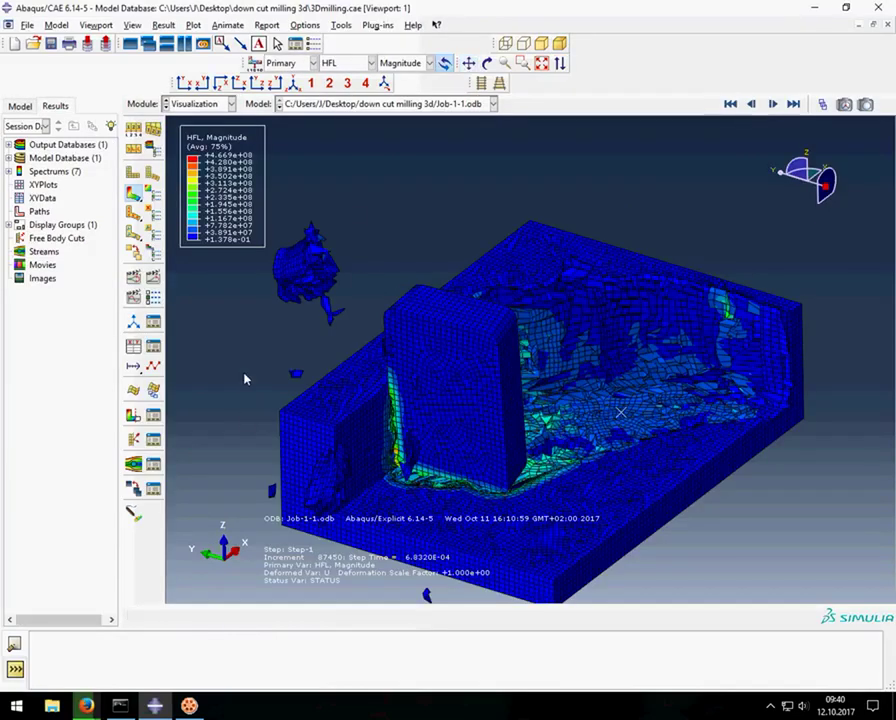
pyautogui.click(152, 194)
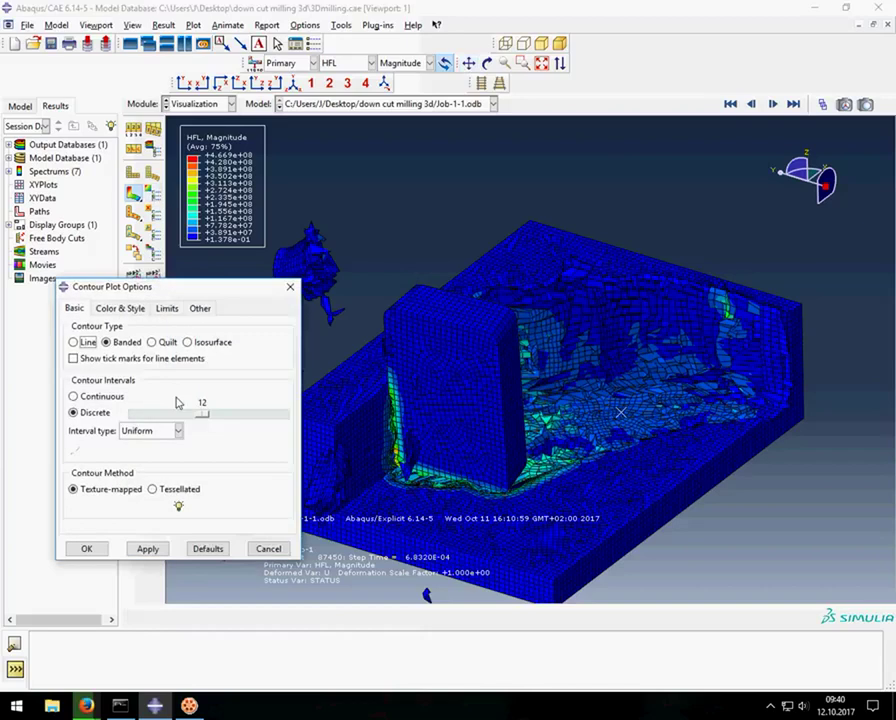
pyautogui.click(166, 310)
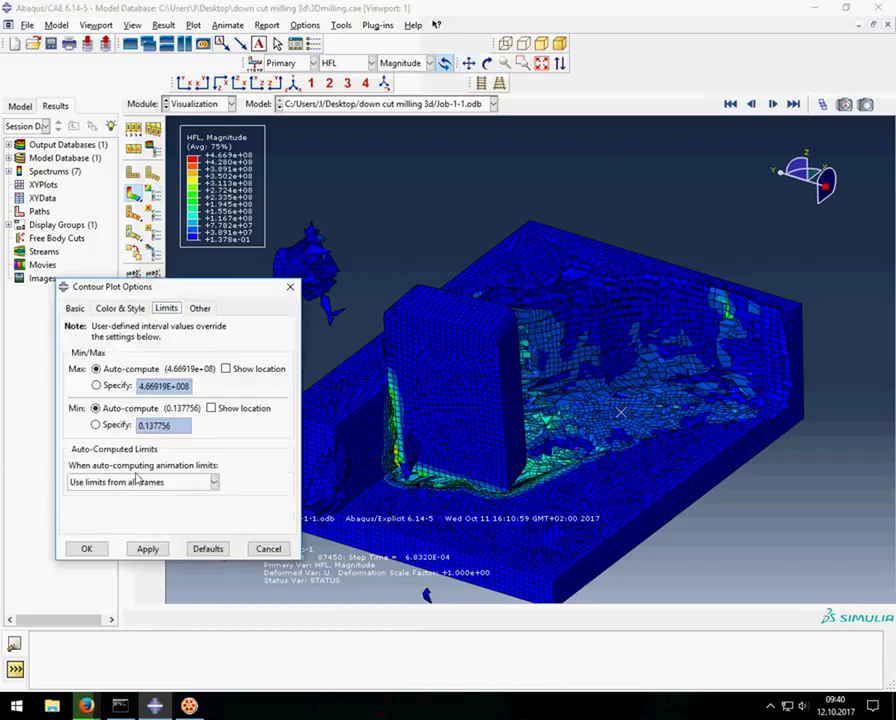
pyautogui.click(213, 482)
pyautogui.click(140, 524)
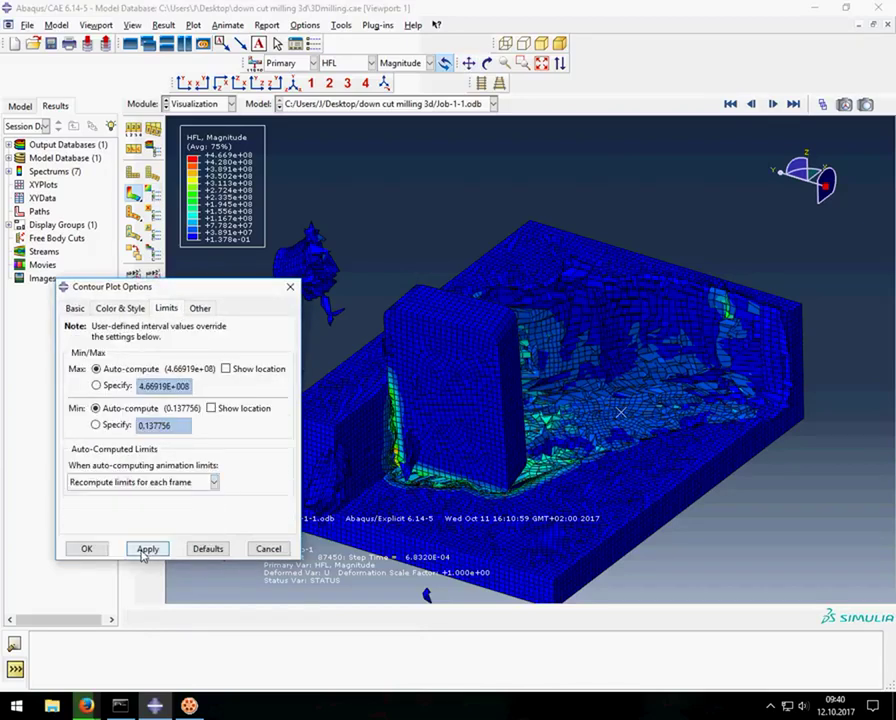
pyautogui.click(87, 549)
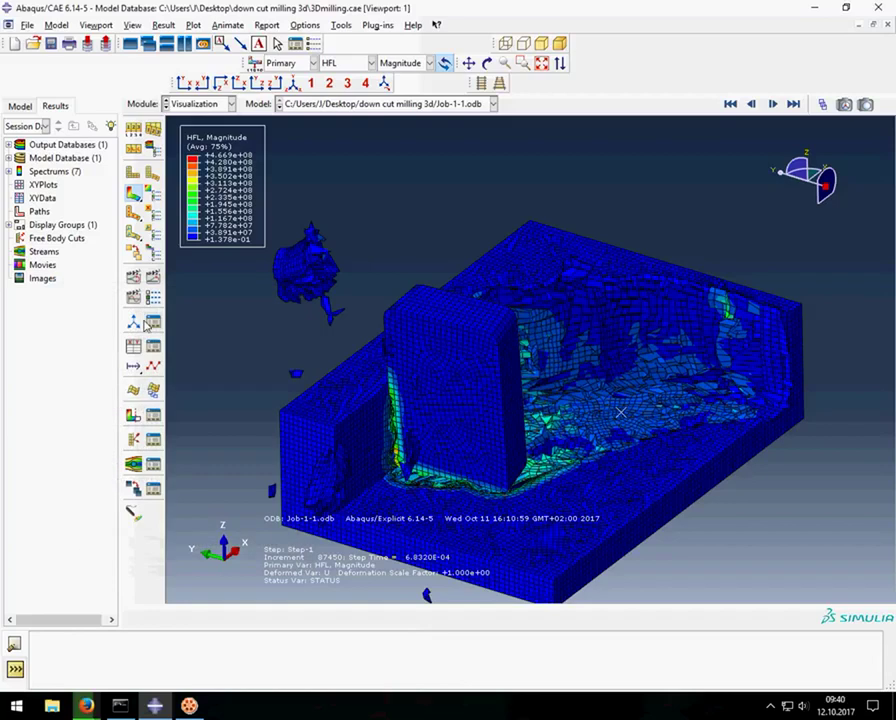
pyautogui.click(155, 279)
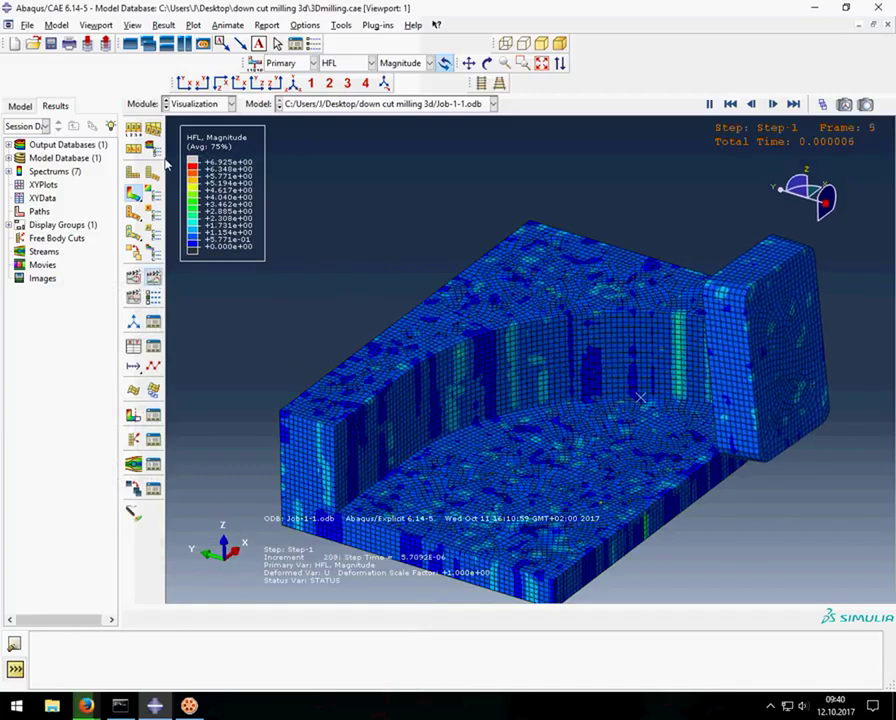
# - Switch the field output to stress S with the Mises invariant
pyautogui.click(163, 24)
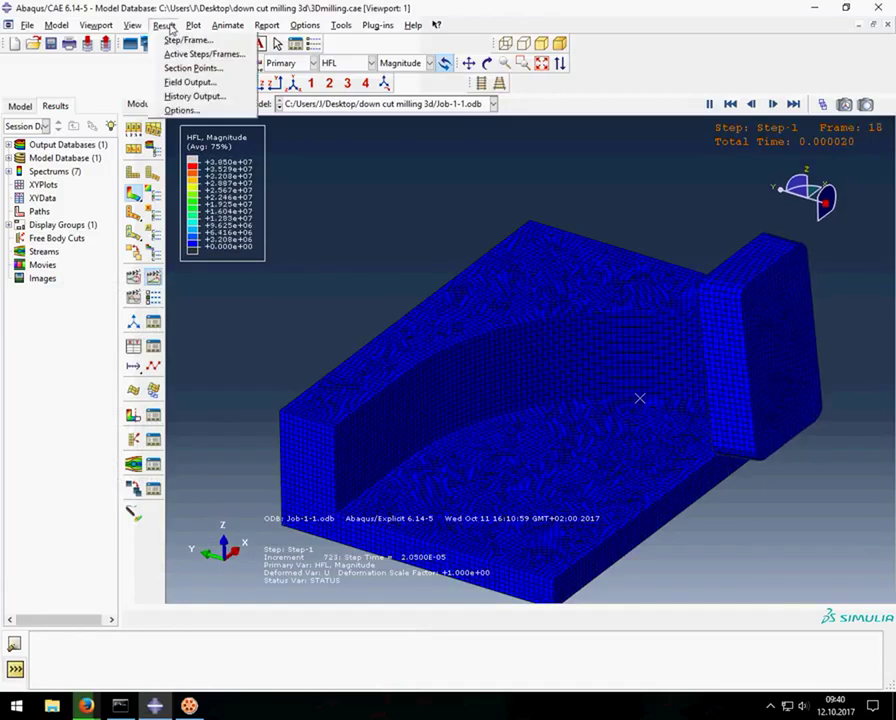
pyautogui.click(180, 82)
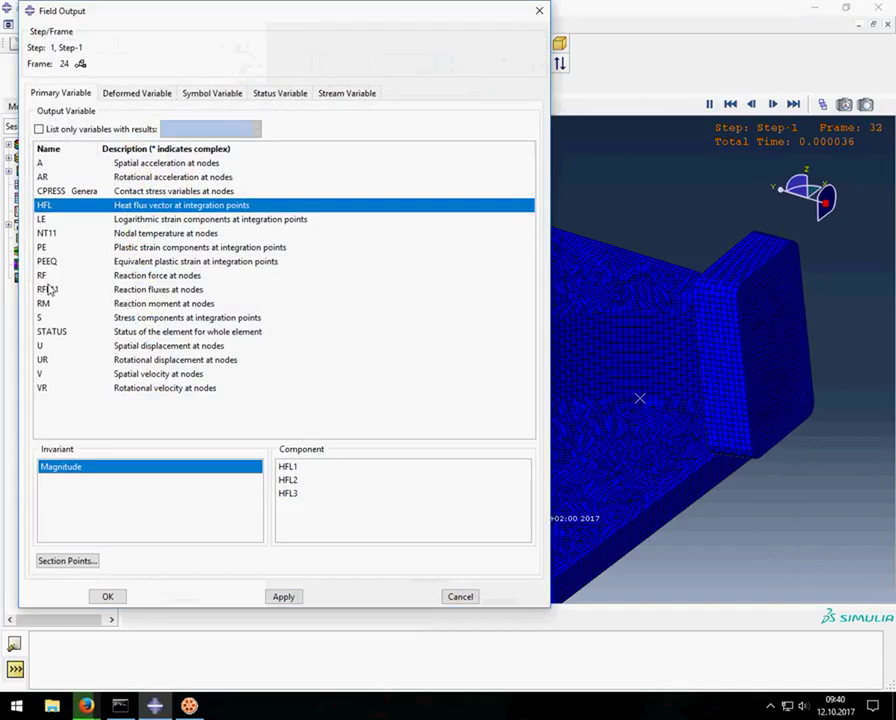
pyautogui.click(42, 317)
pyautogui.click(280, 596)
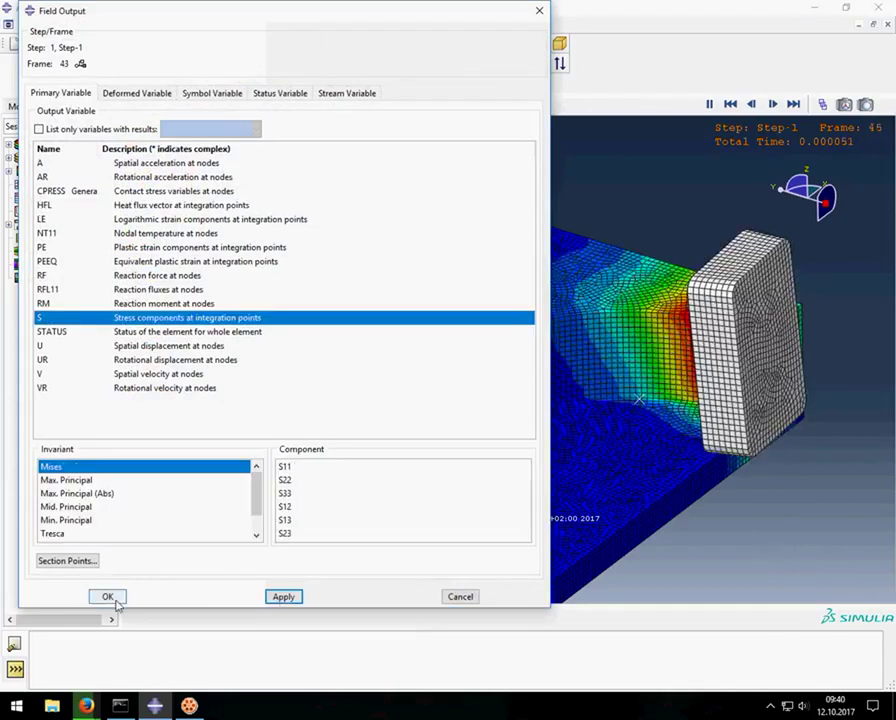
pyautogui.click(108, 596)
# - Rotate and pan the view to frame the tool's cutting zone
pyautogui.click(487, 63)
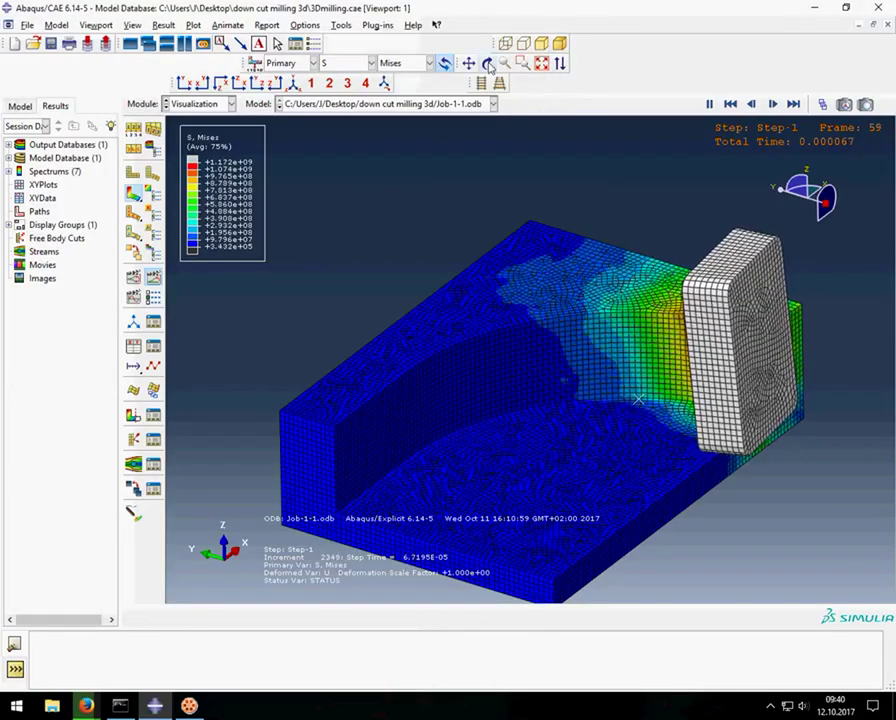
pyautogui.moveTo(297, 391)
pyautogui.mouseDown()
pyautogui.moveTo(338, 376)
pyautogui.moveTo(350, 386)
pyautogui.mouseUp()
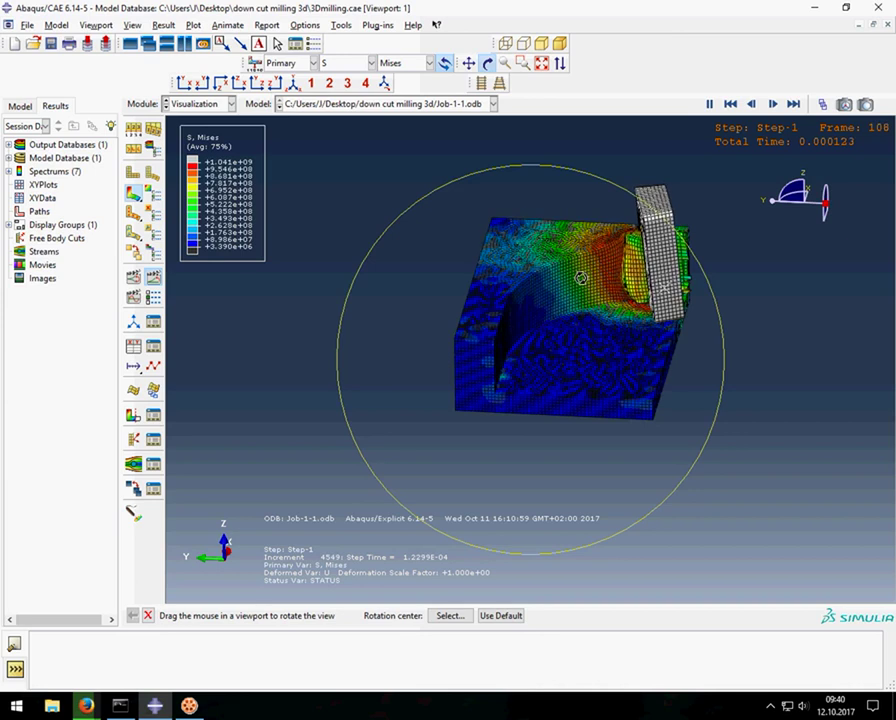
pyautogui.moveTo(566, 280)
pyautogui.mouseDown()
pyautogui.moveTo(523, 228)
pyautogui.moveTo(500, 150)
pyautogui.mouseUp()
pyautogui.click(469, 62)
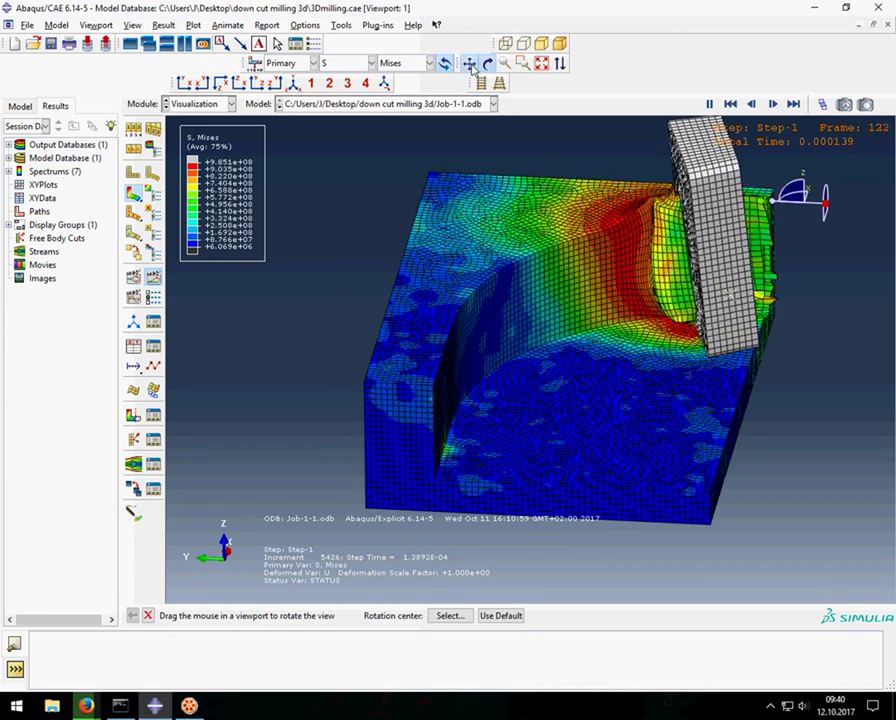
pyautogui.moveTo(383, 364); pyautogui.dragTo(349, 375)
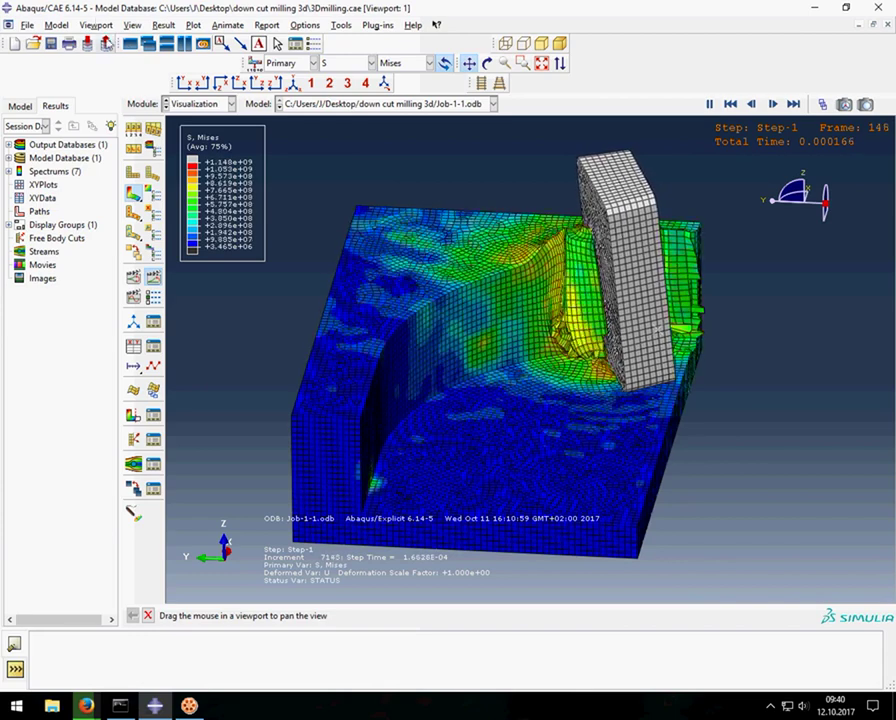
# - Turn off all viewport annotations except the legend
pyautogui.click(96, 25)
pyautogui.click(125, 184)
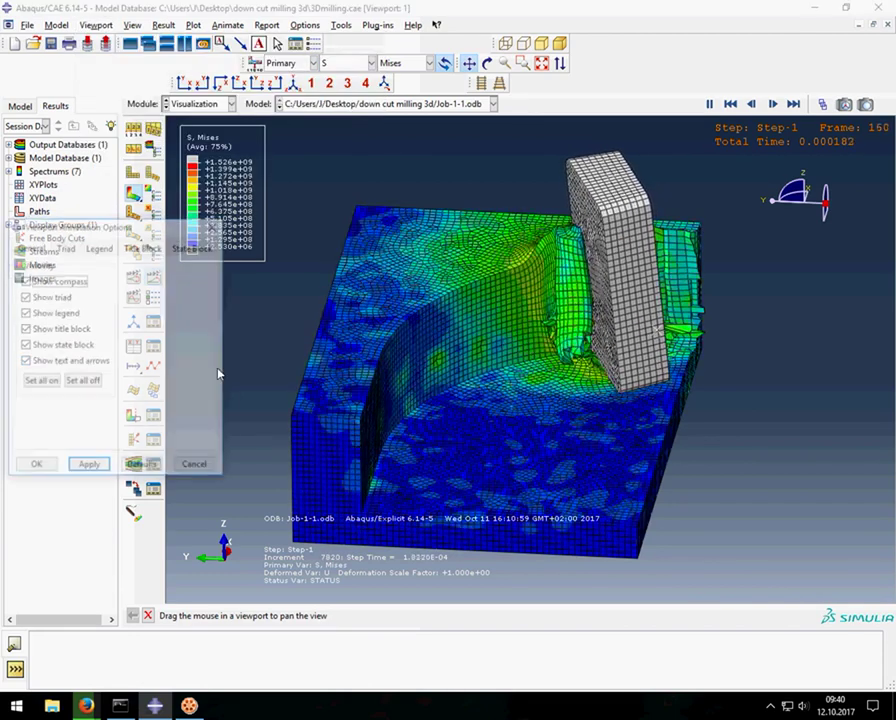
pyautogui.click(93, 381)
pyautogui.click(62, 312)
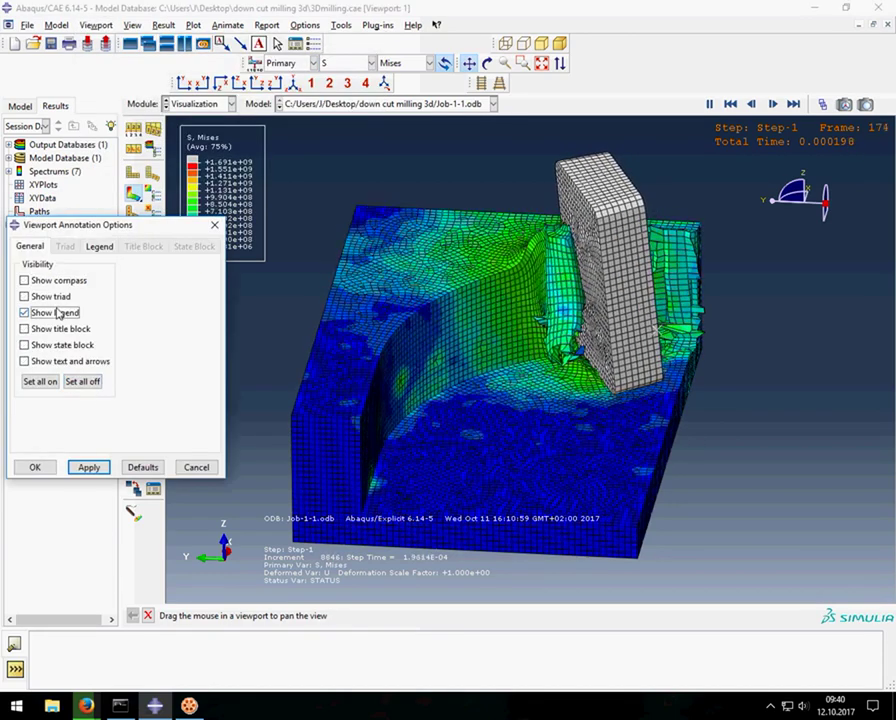
pyautogui.click(88, 468)
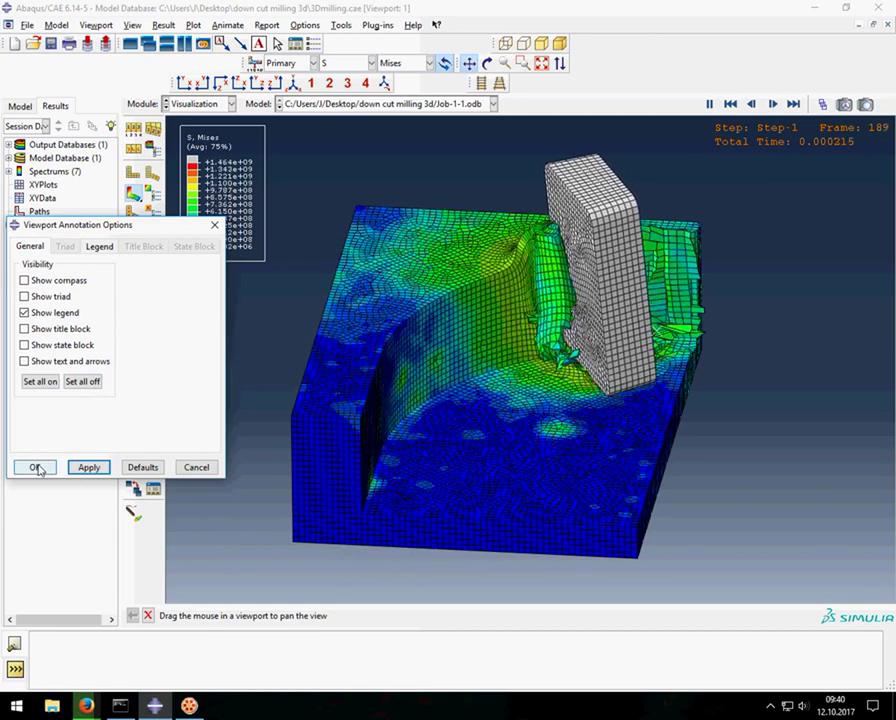
pyautogui.click(35, 467)
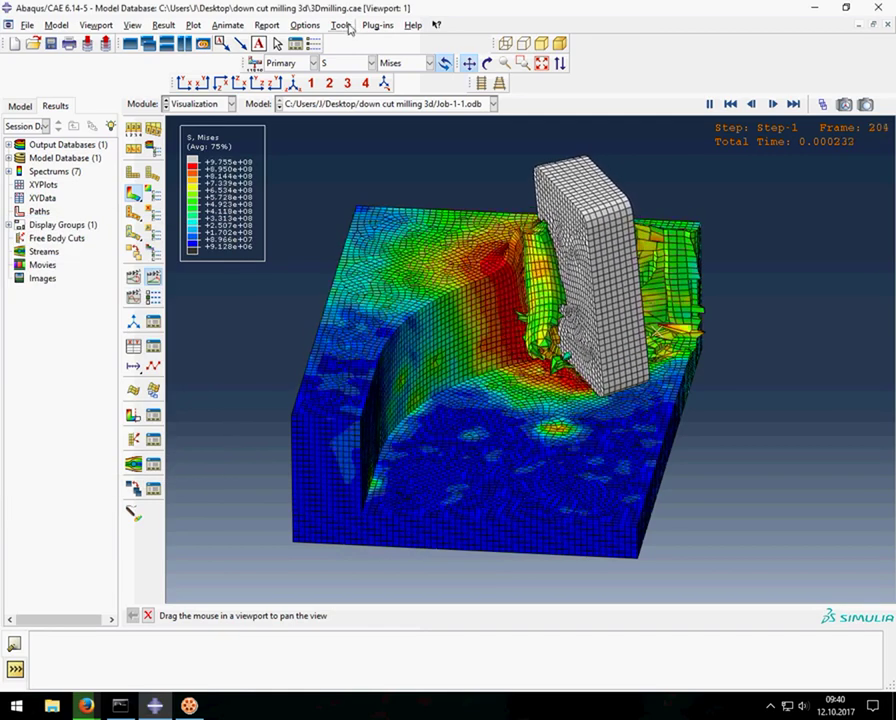
# - Hide the frame counter in the animation options
pyautogui.click(341, 25)
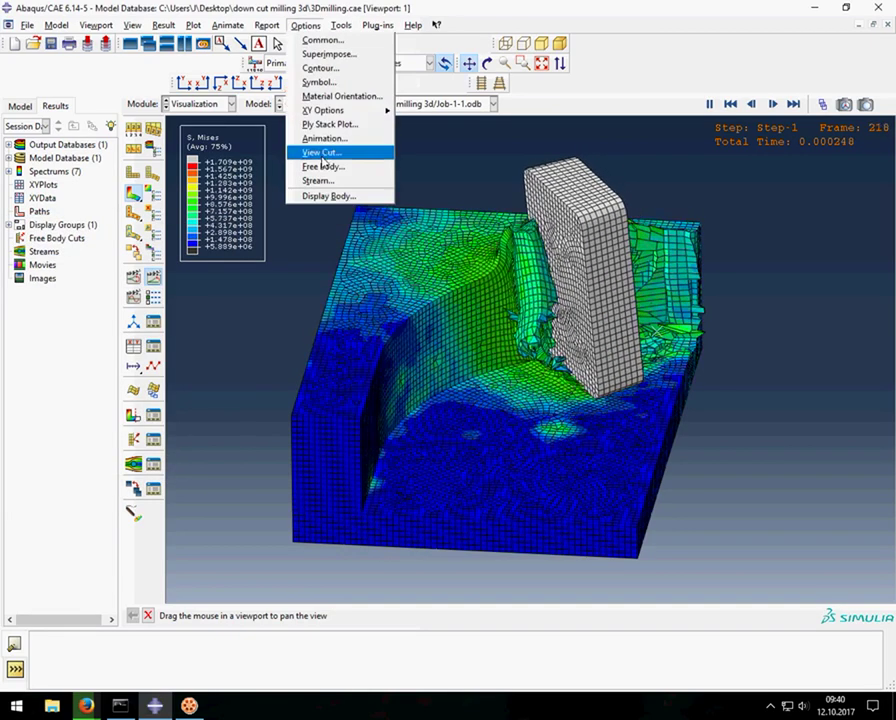
pyautogui.press('Escape')
pyautogui.click(70, 380)
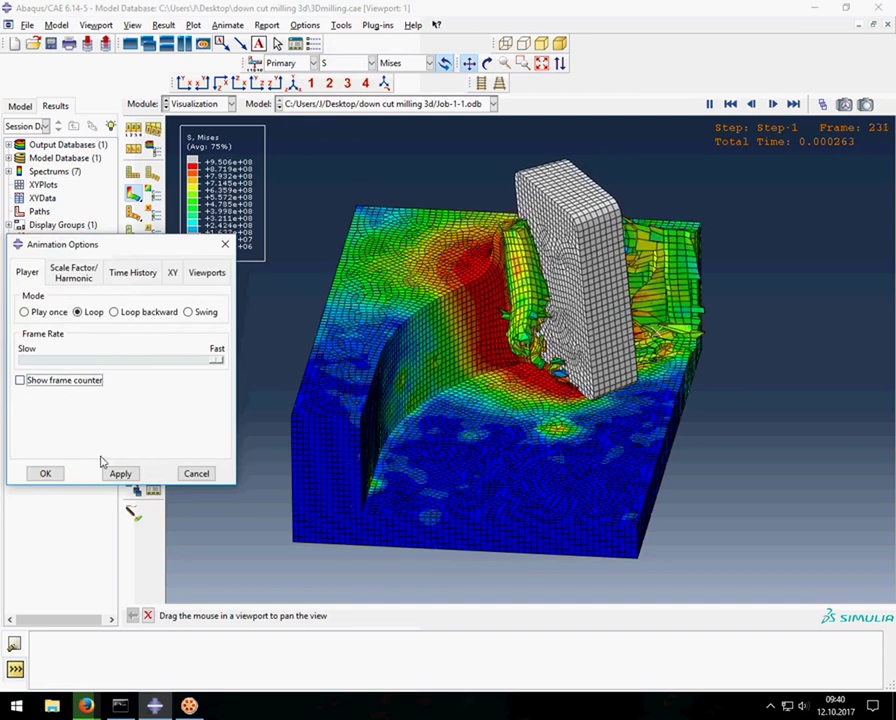
pyautogui.click(118, 472)
pyautogui.click(47, 474)
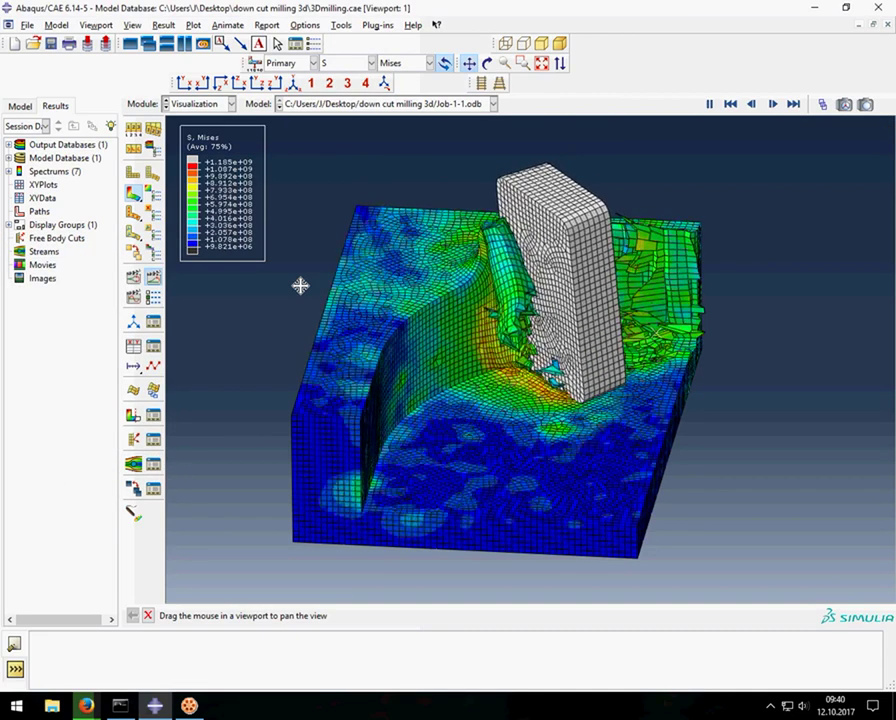
# - Set Visible Edges to No edges in the common plot options
pyautogui.click(135, 135)
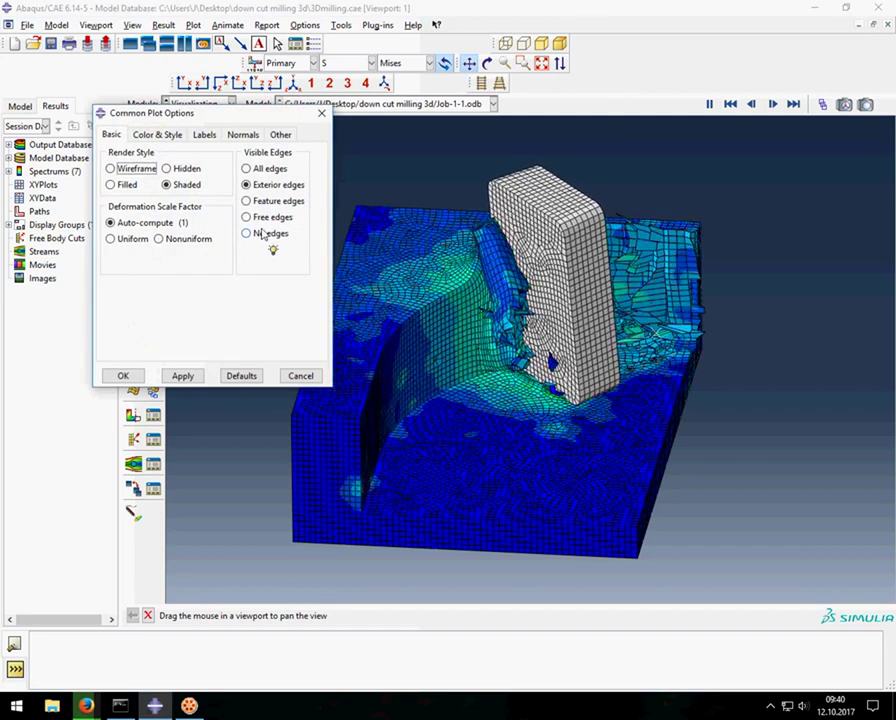
pyautogui.click(247, 217)
pyautogui.click(186, 377)
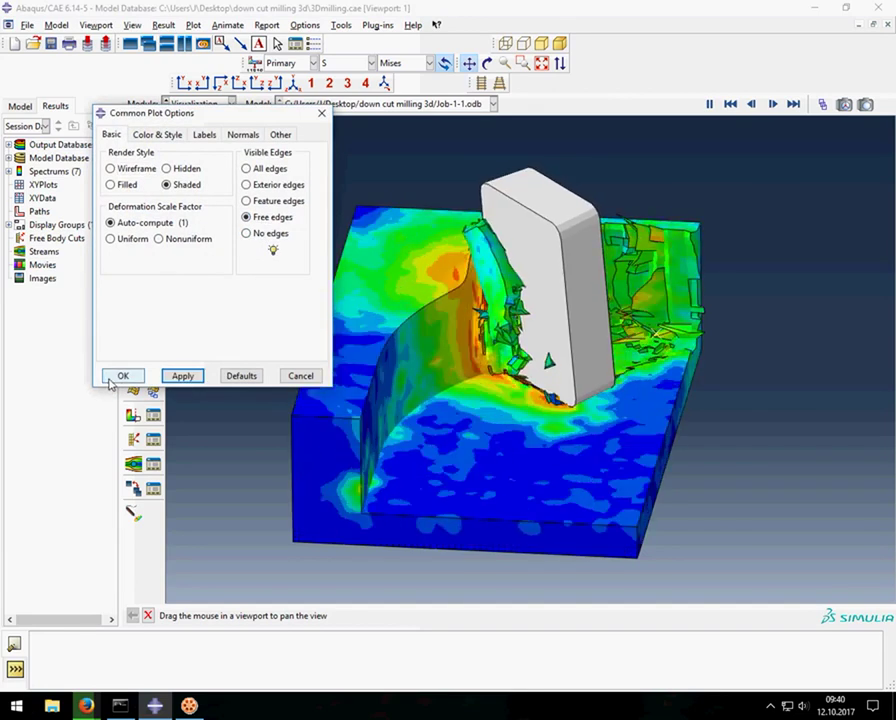
pyautogui.click(265, 233)
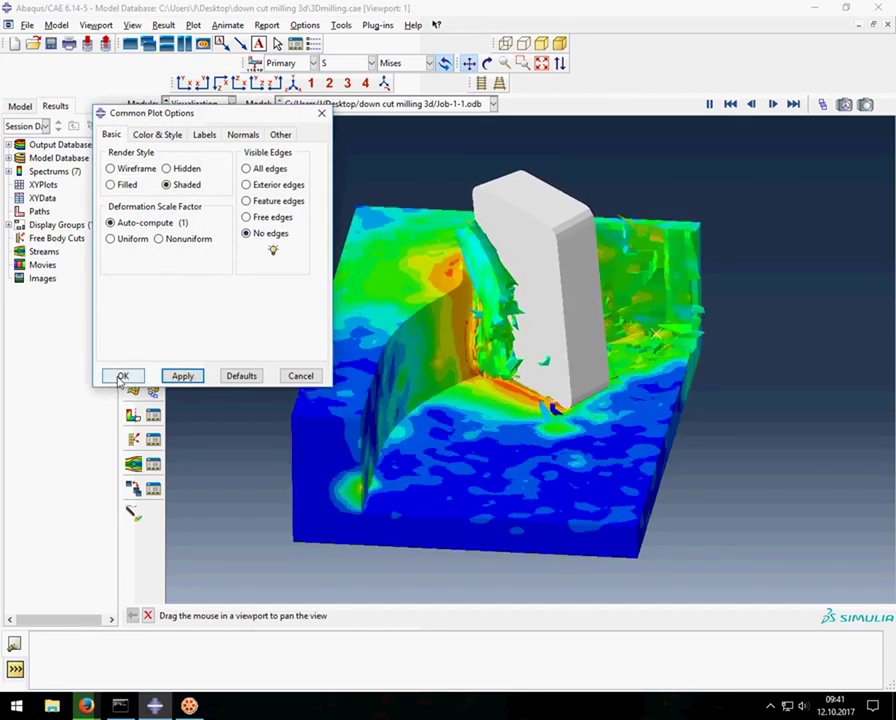
pyautogui.click(122, 376)
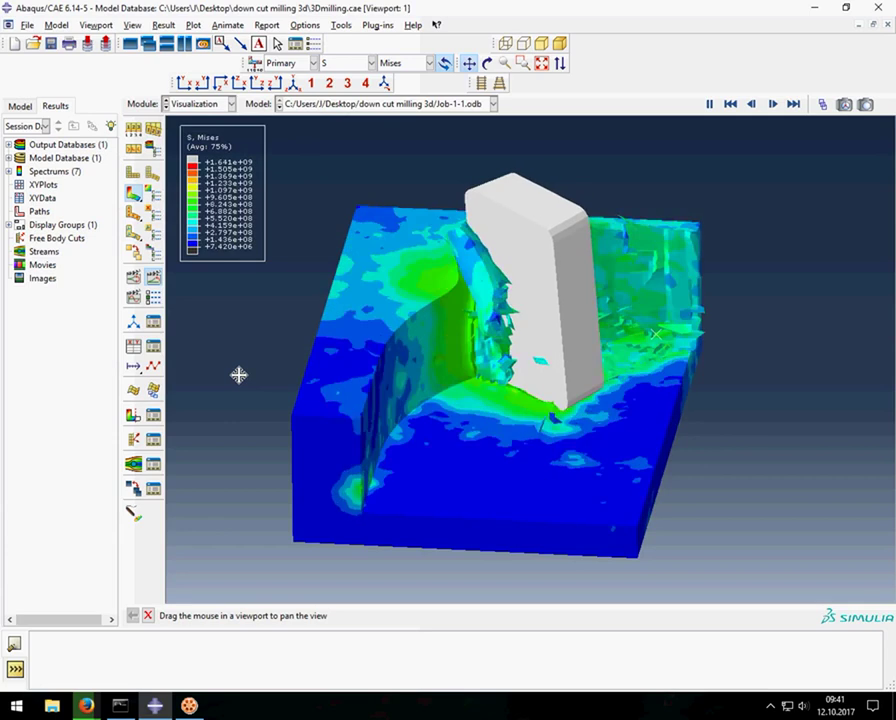
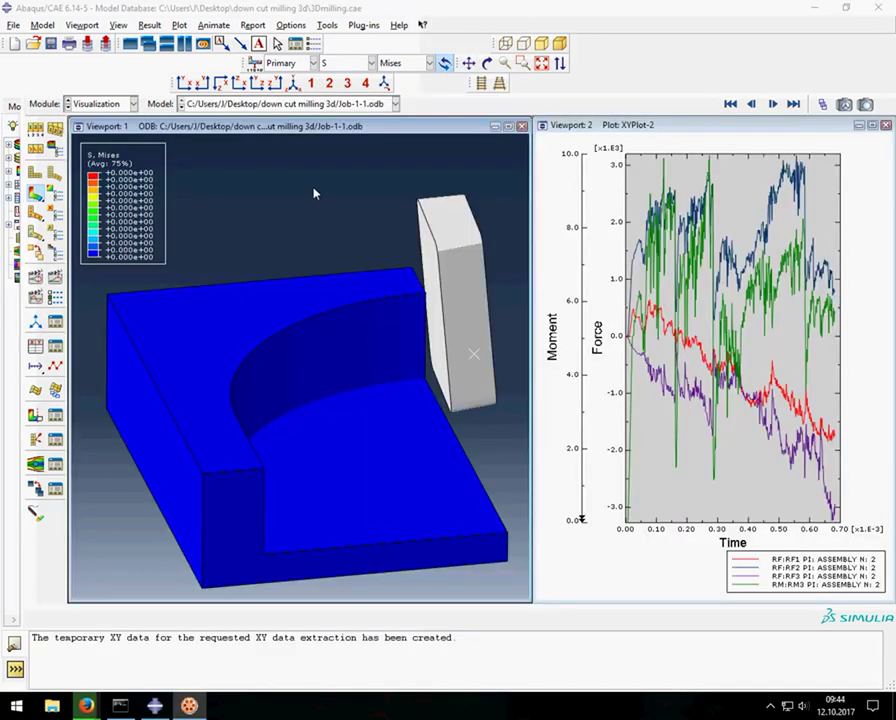
# - Play the Mises stress time-history animation, then close the XY plot viewport and maximize Viewport 1
pyautogui.click(56, 299)
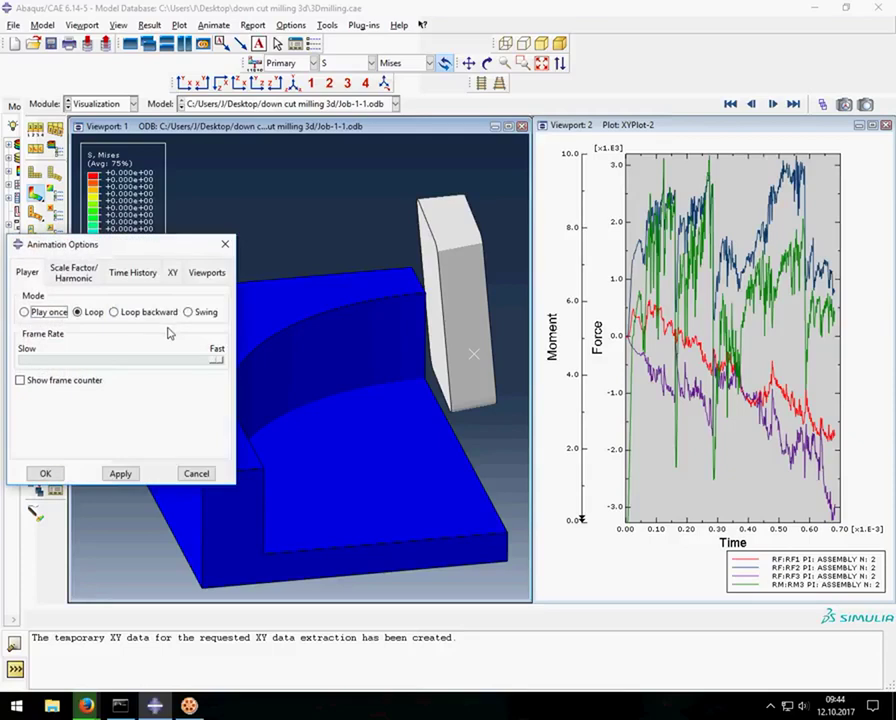
pyautogui.click(188, 275)
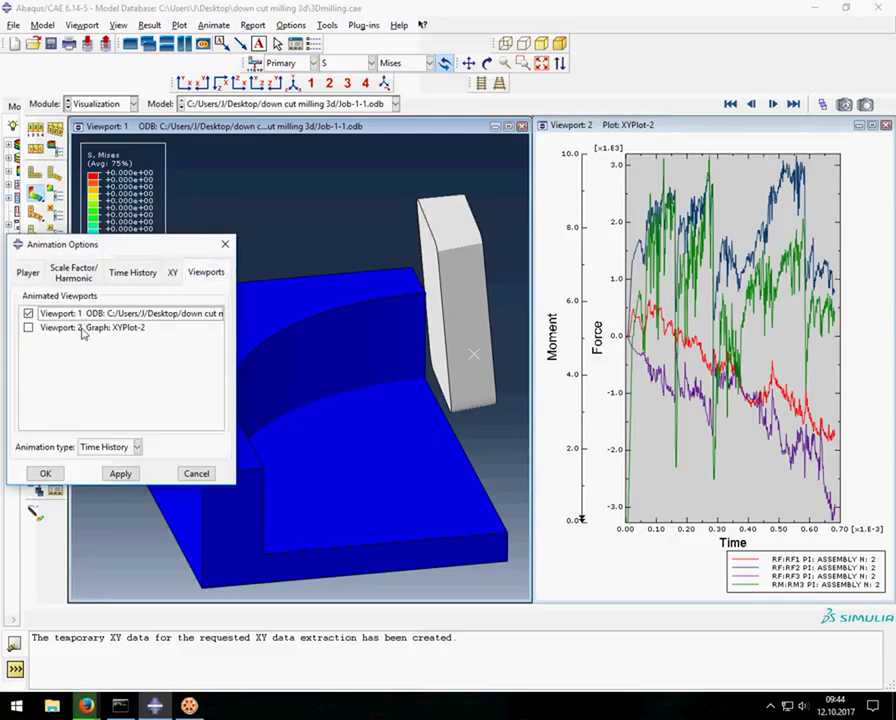
pyautogui.click(60, 478)
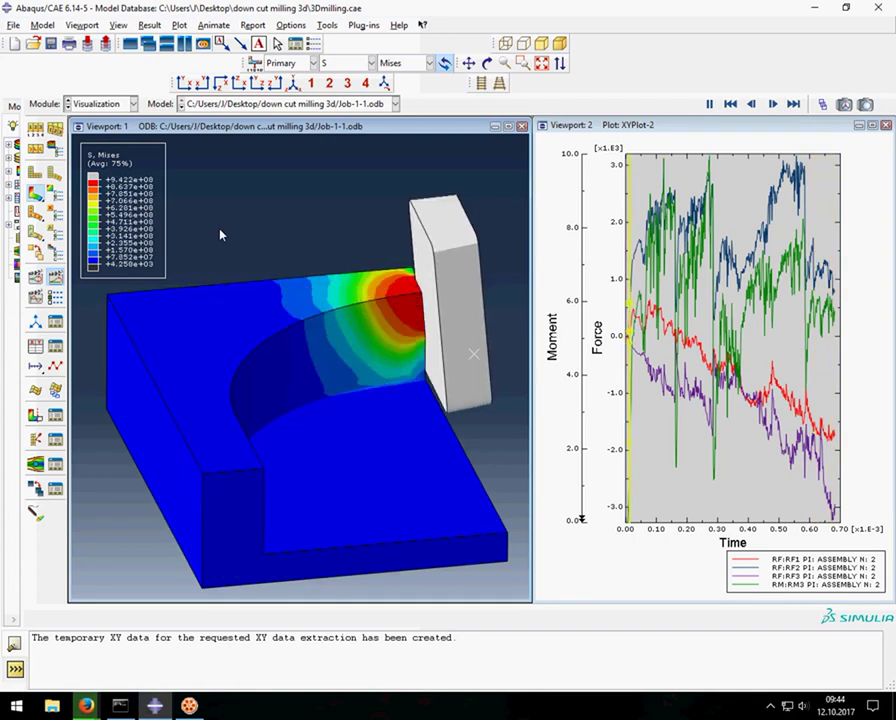
pyautogui.click(886, 127)
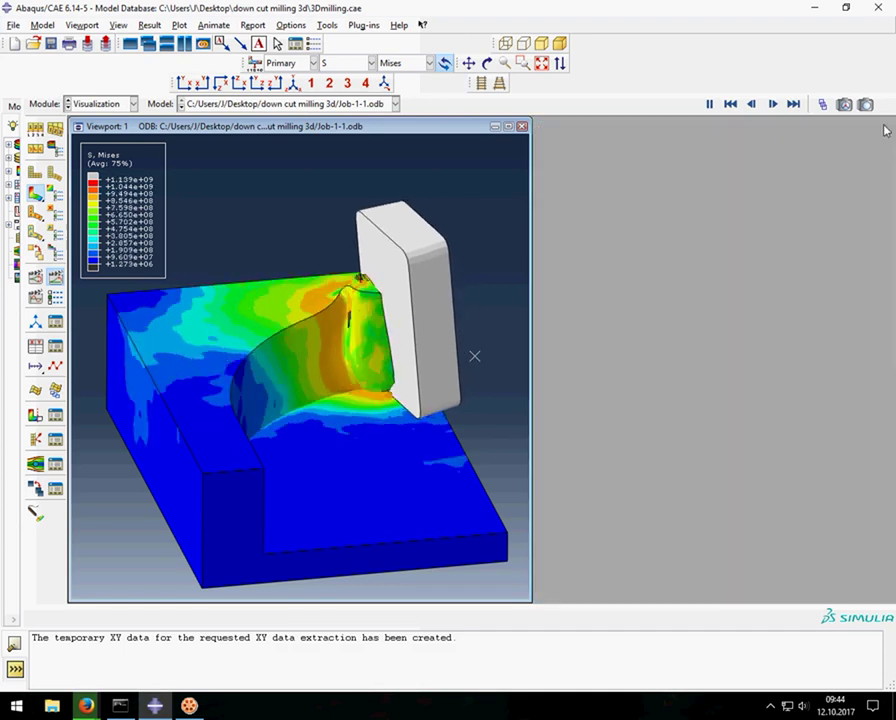
pyautogui.click(508, 127)
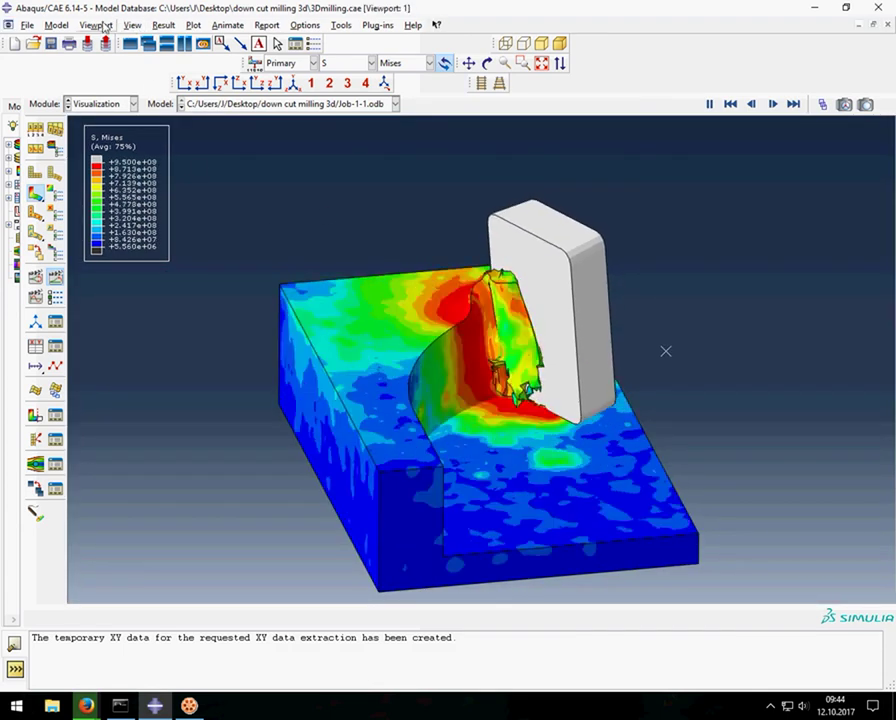
# - Display NT11 nodal temperature as the contoured field output variable
pyautogui.click(105, 25)
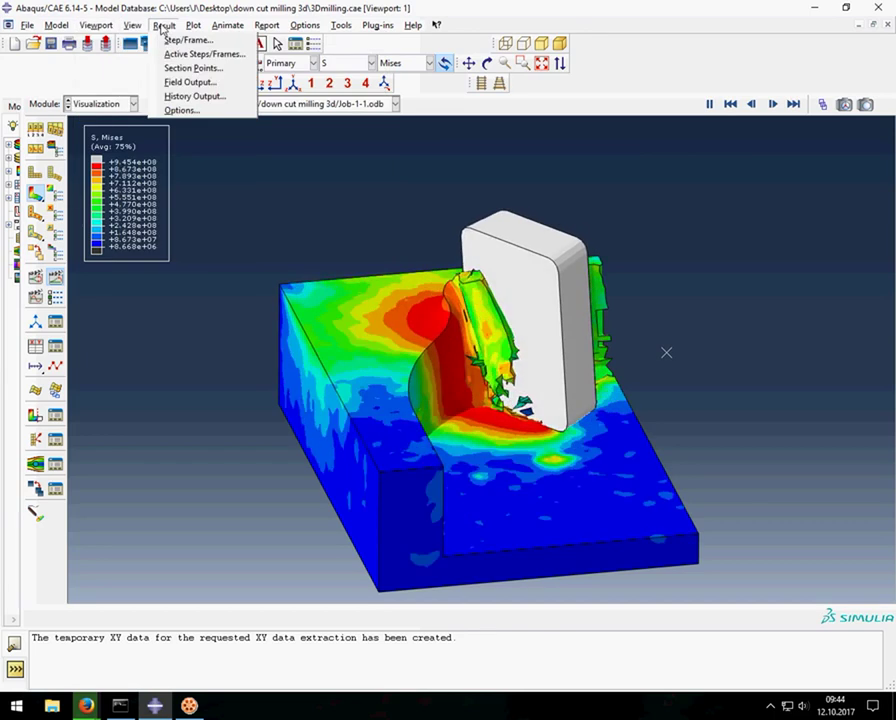
pyautogui.click(190, 82)
pyautogui.click(62, 236)
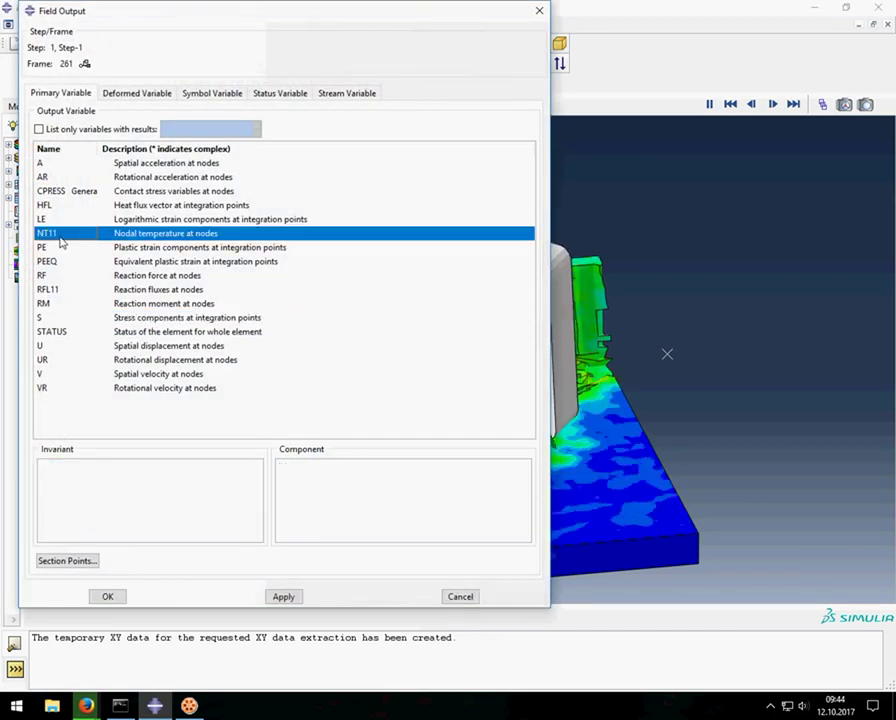
pyautogui.click(283, 596)
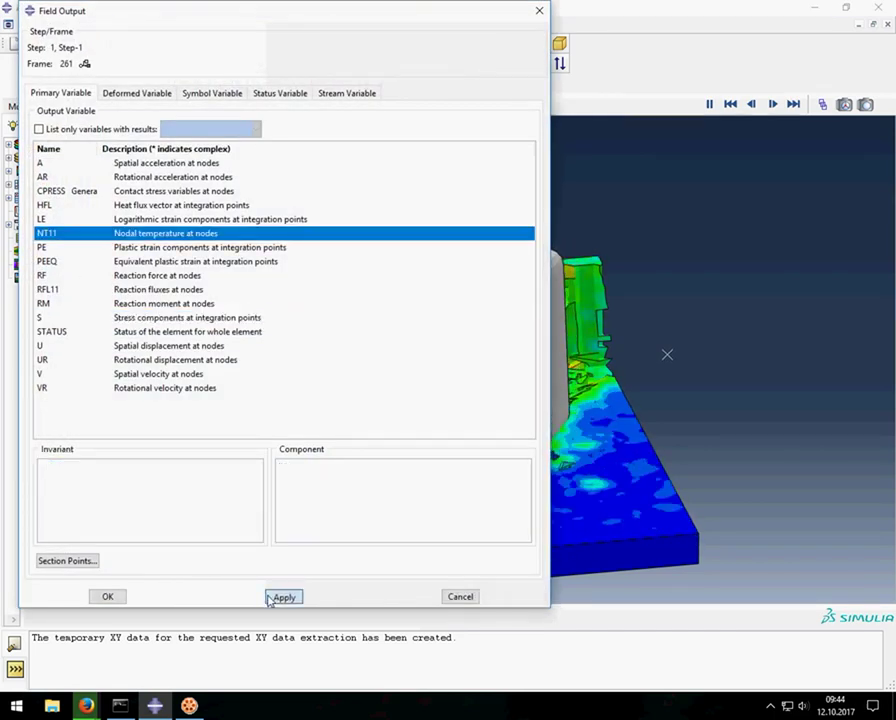
pyautogui.click(108, 597)
# - Fix the contour limits at 1520 maximum and 25 minimum, using current frame limits for animation
pyautogui.click(56, 194)
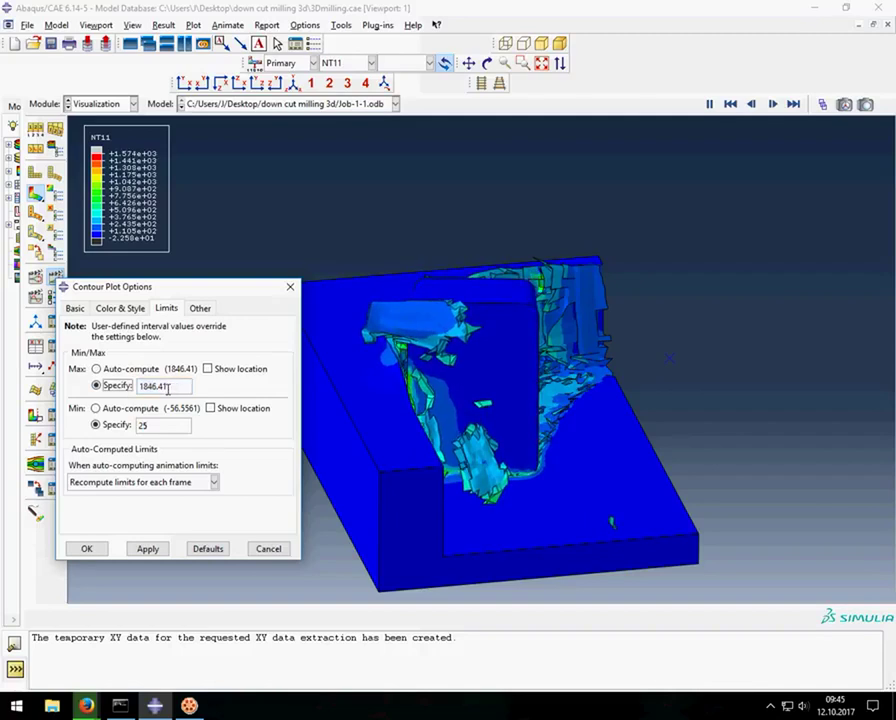
pyautogui.write('1520')
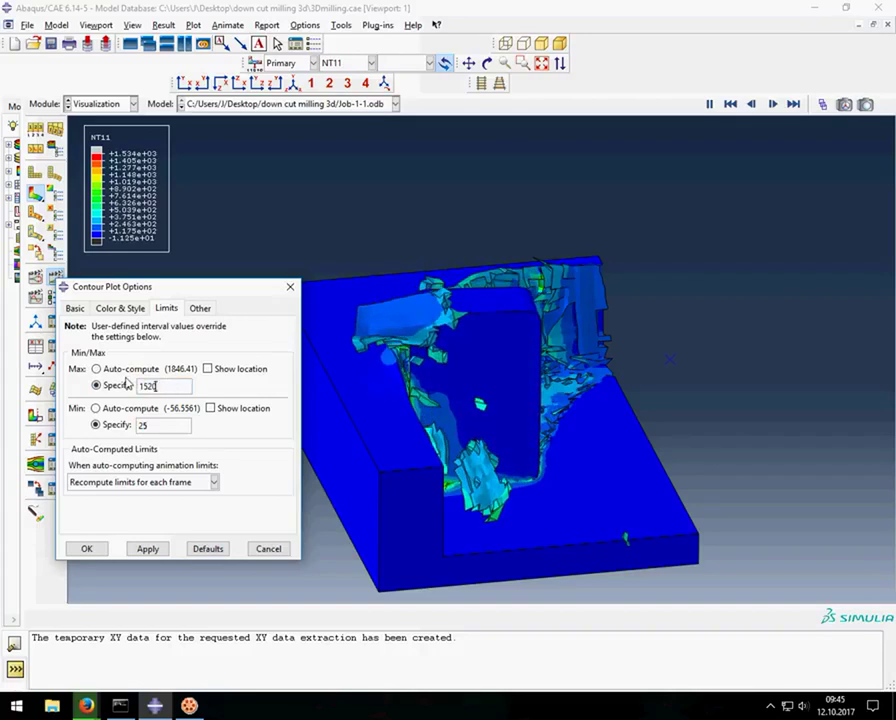
pyautogui.click(148, 549)
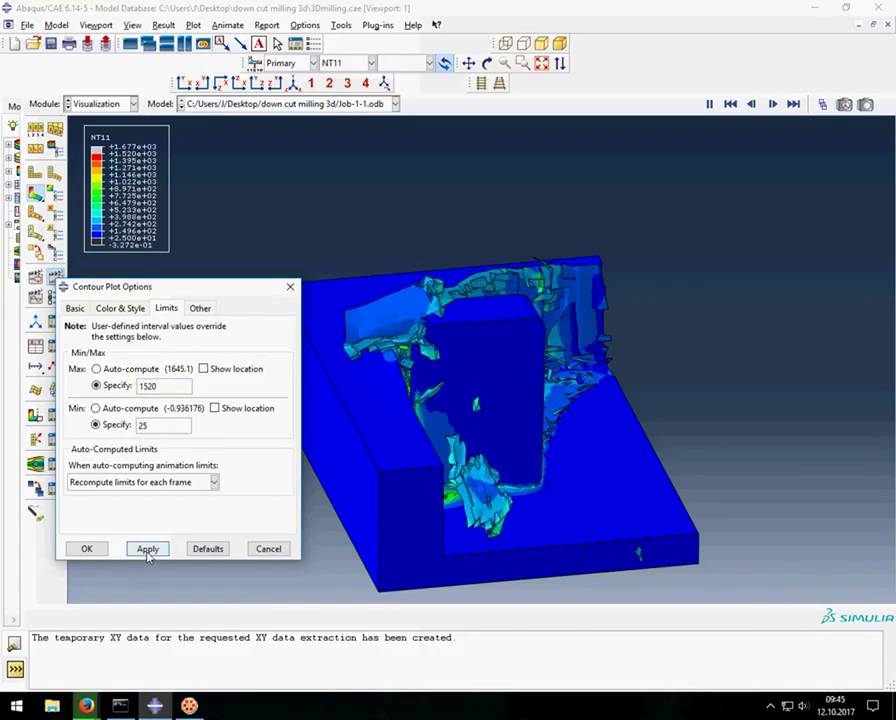
pyautogui.click(142, 482)
pyautogui.click(140, 510)
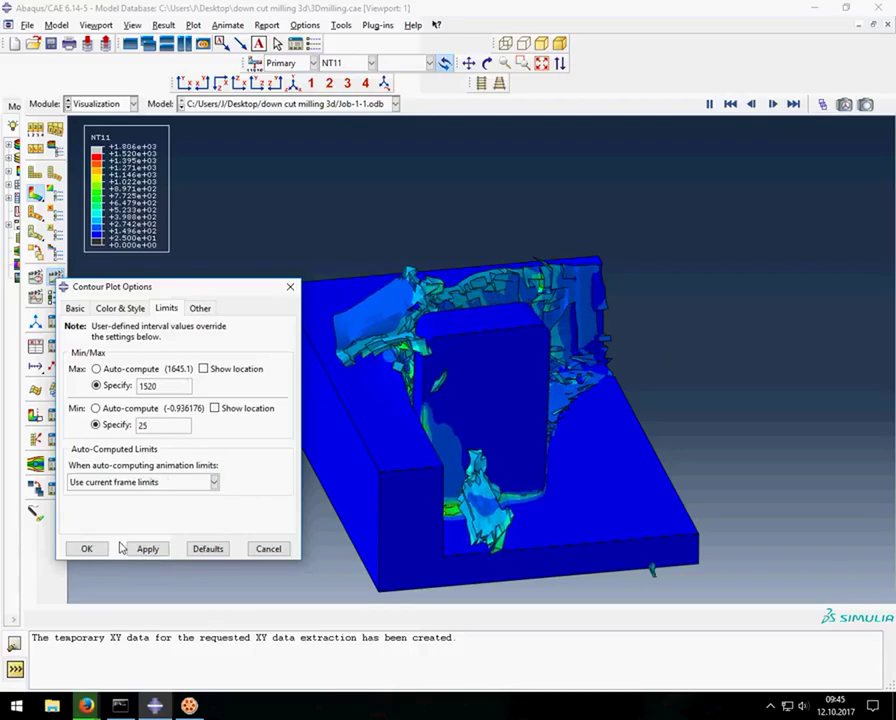
pyautogui.click(145, 550)
pyautogui.click(88, 550)
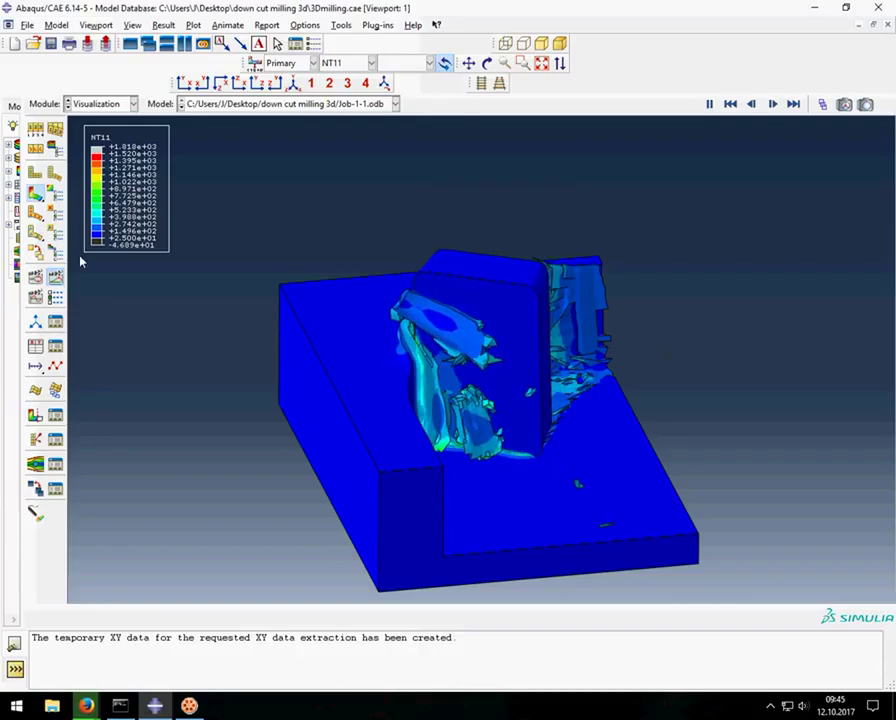
# - Change the animation contour limits to recompute for each frame
pyautogui.click(57, 195)
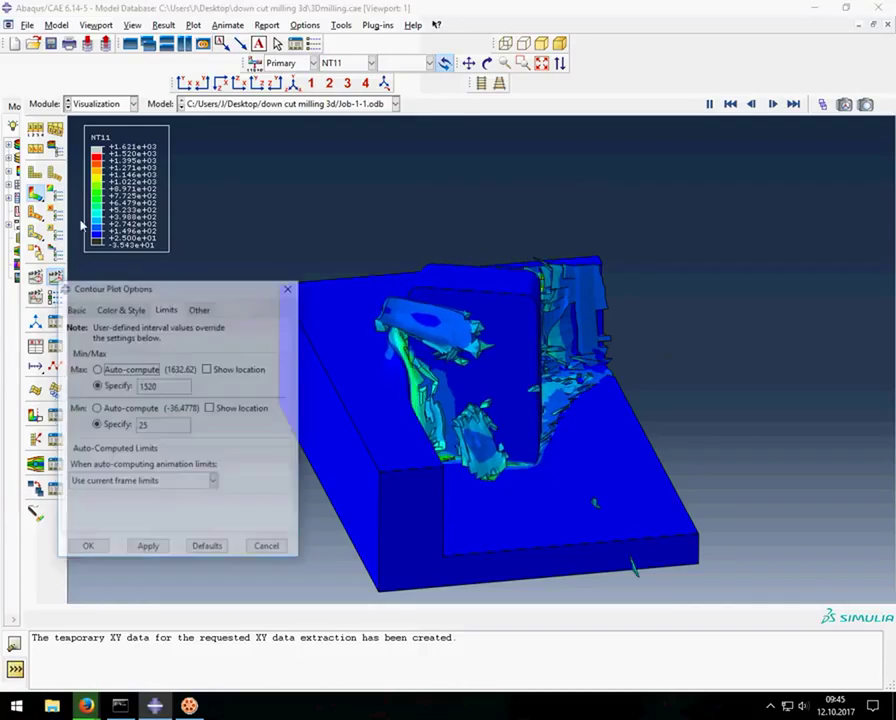
pyautogui.click(133, 483)
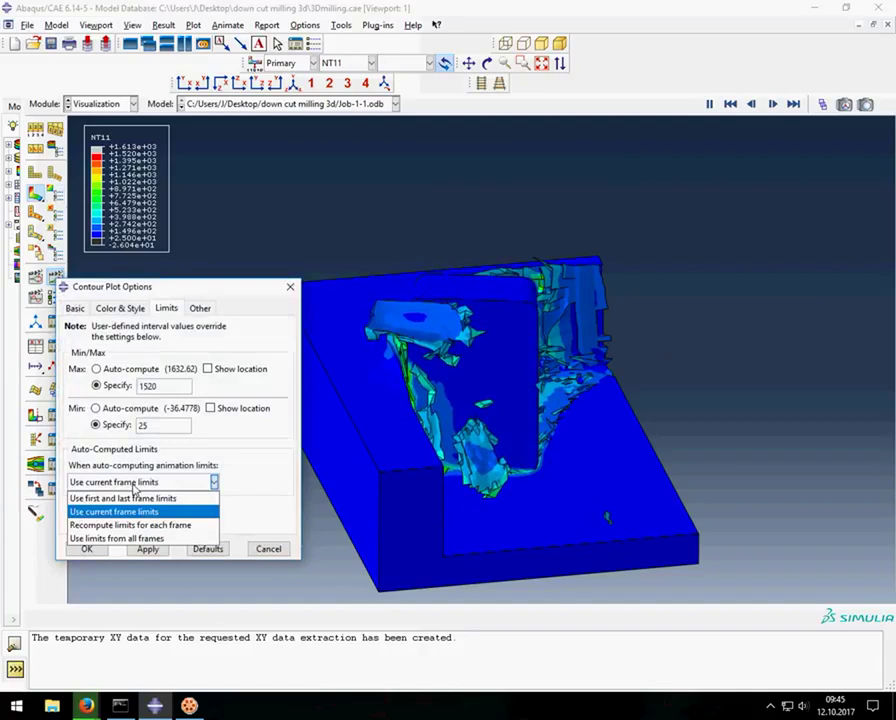
pyautogui.click(133, 524)
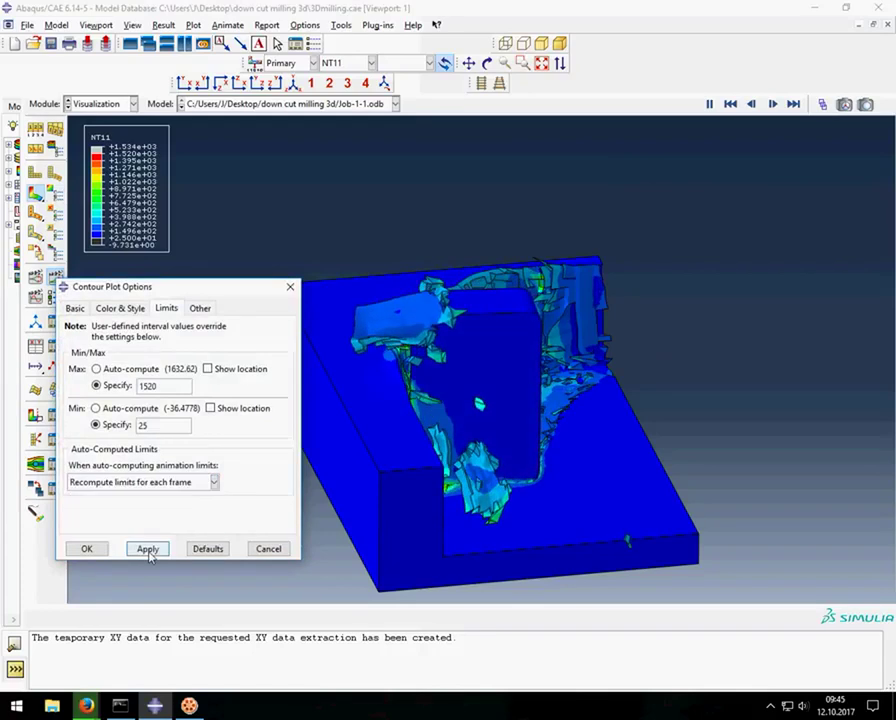
pyautogui.click(149, 551)
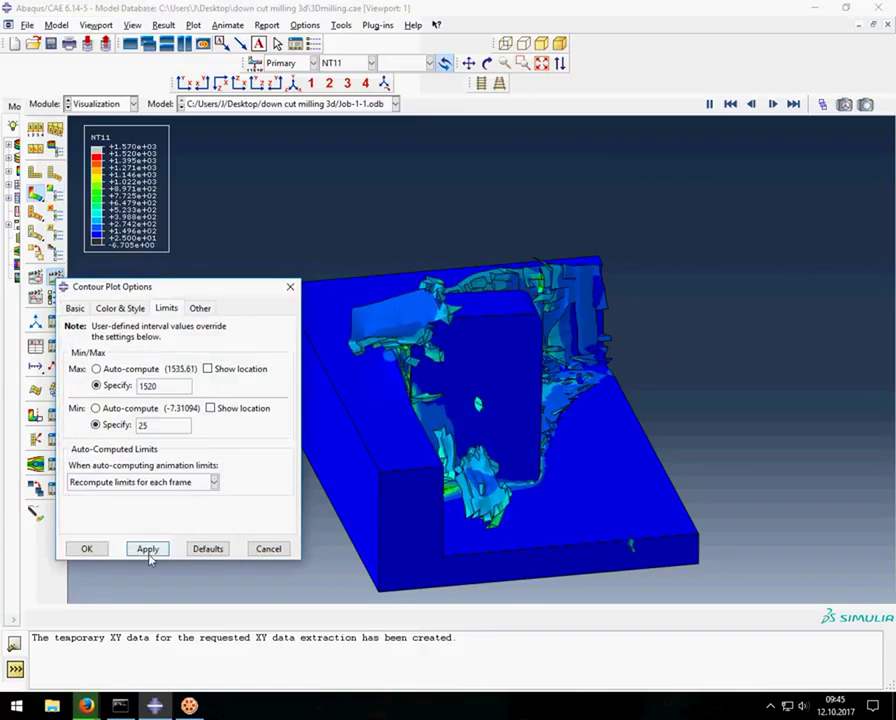
pyautogui.click(92, 549)
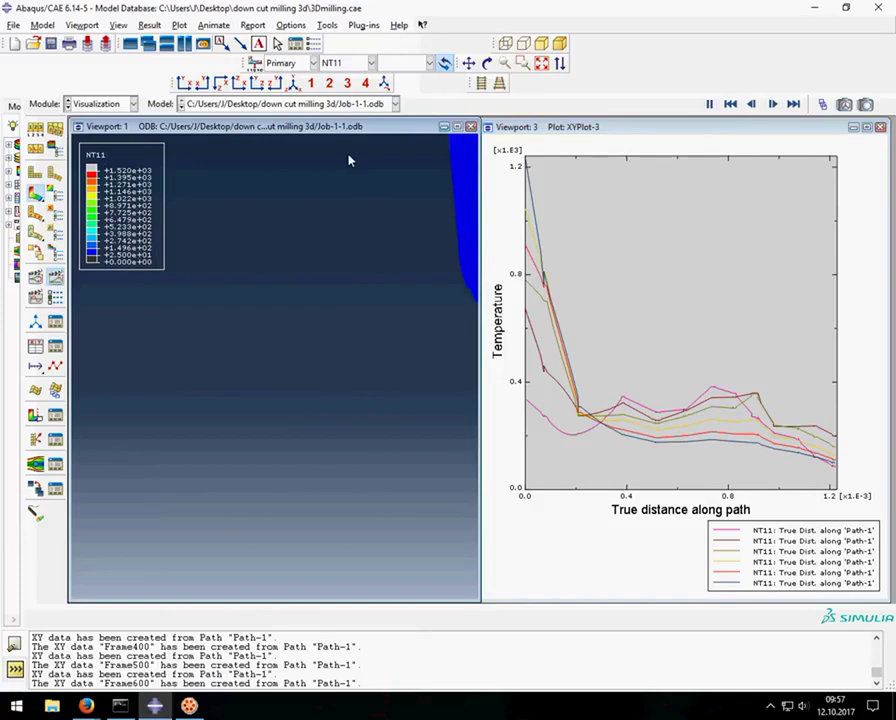
# - Auto-fit the whole tool model in Viewport 1, then open the View menu
pyautogui.click(541, 63)
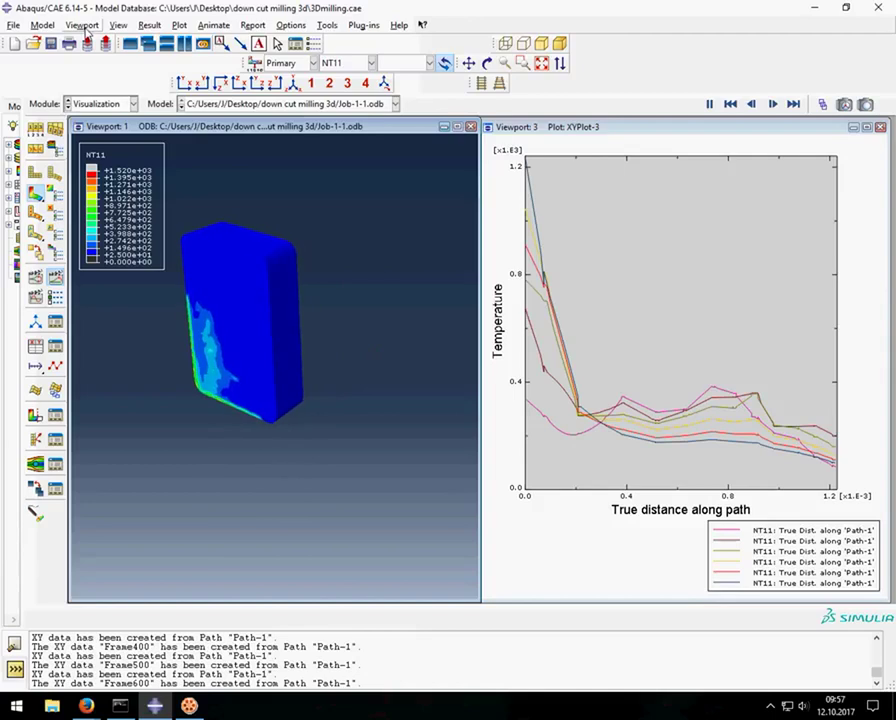
pyautogui.click(84, 27)
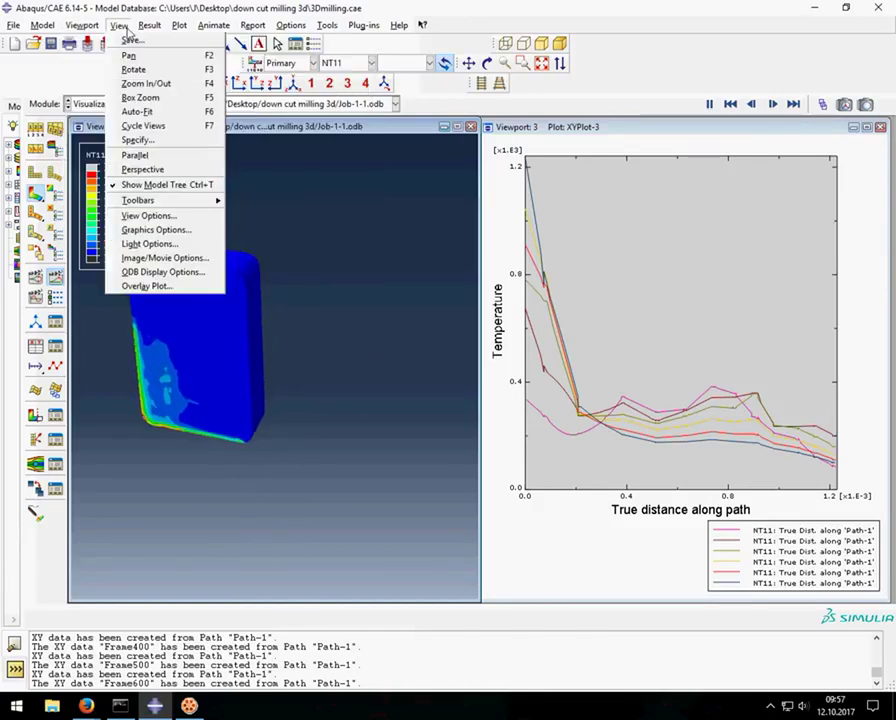
# - Make the camera follow a tool node on the _TOOL-1_50 coordinate system
pyautogui.click(148, 215)
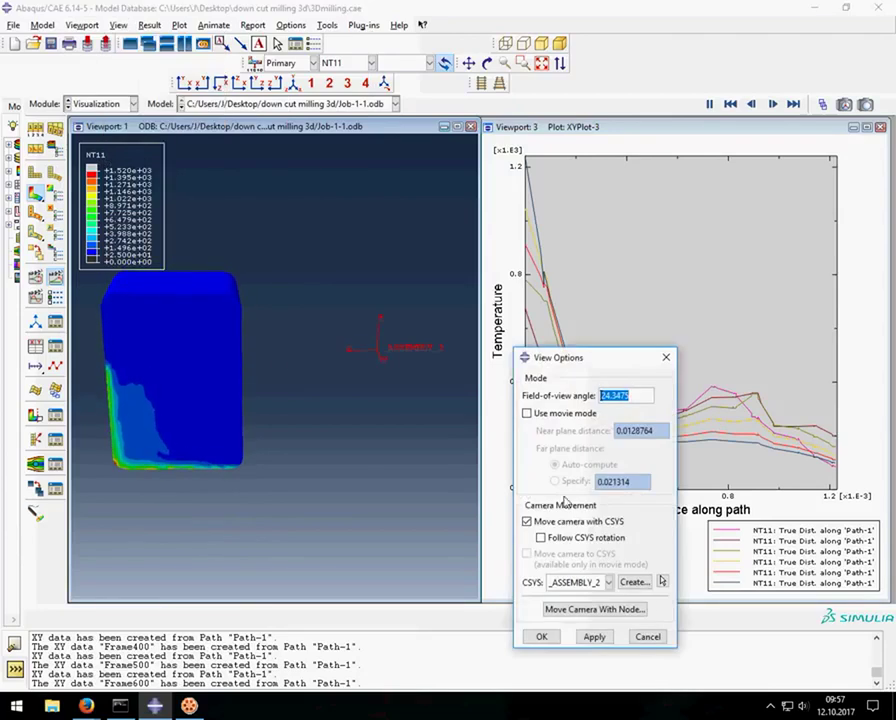
pyautogui.click(615, 609)
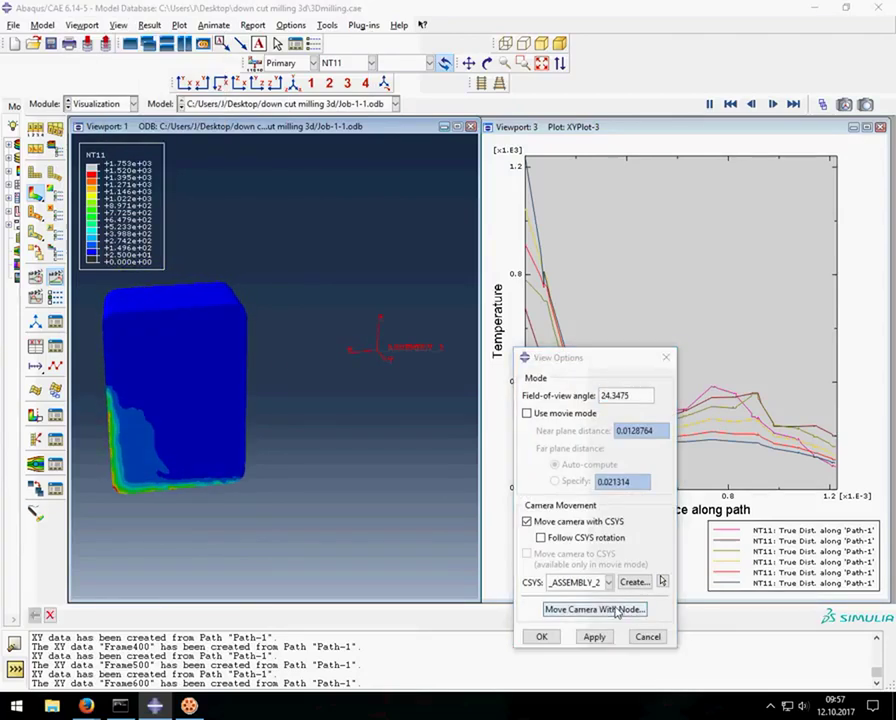
pyautogui.click(168, 315)
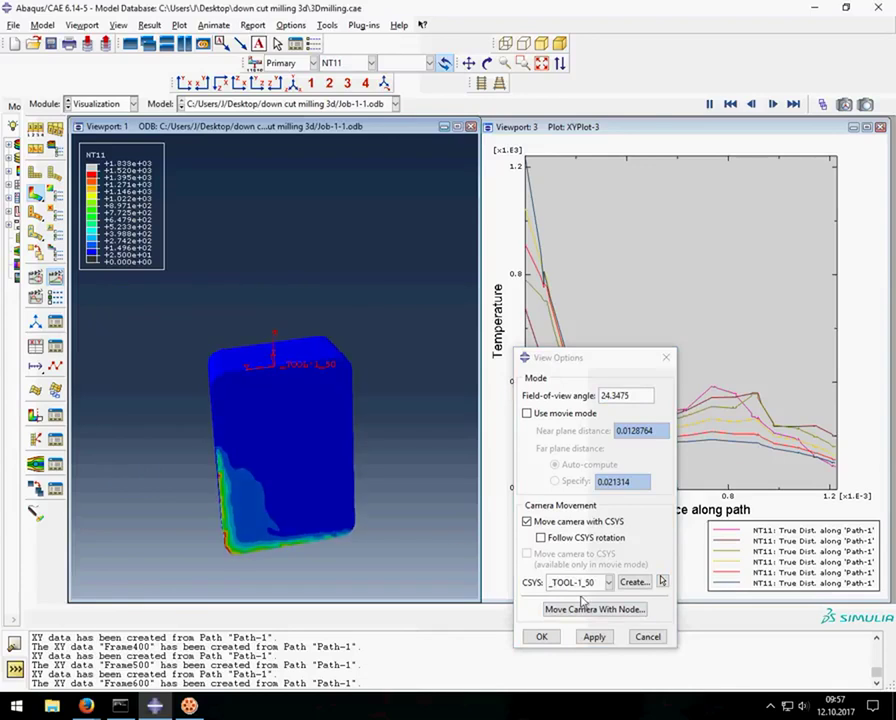
pyautogui.click(592, 637)
pyautogui.click(542, 637)
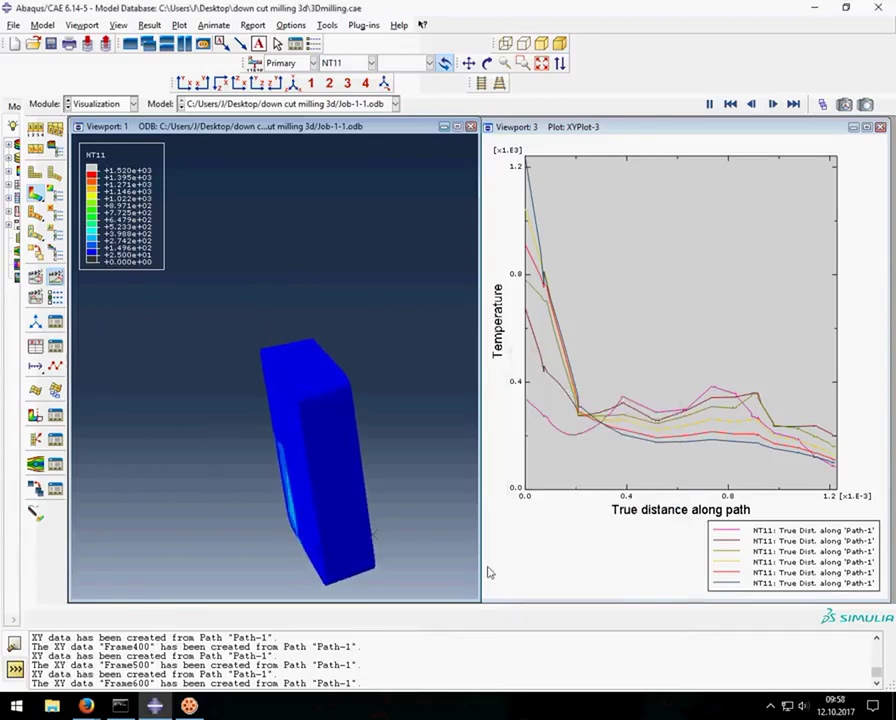
# - Pan the view to reposition the tool within Viewport 1
pyautogui.click(469, 64)
pyautogui.moveTo(306, 420)
pyautogui.mouseDown()
pyautogui.moveTo(323, 341)
pyautogui.moveTo(300, 345)
pyautogui.mouseUp()
pyautogui.click(469, 63)
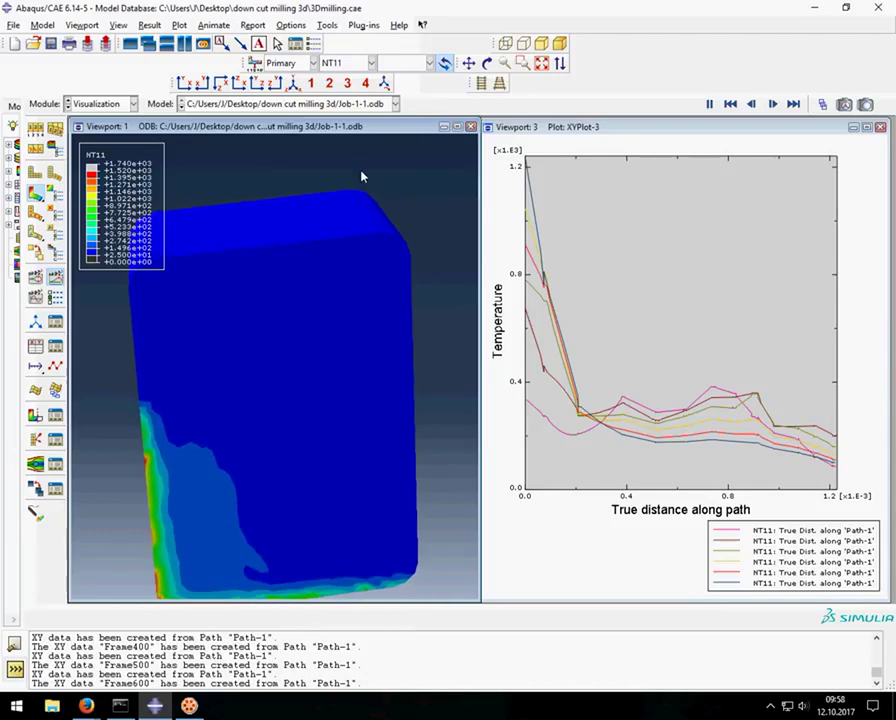
pyautogui.click(469, 63)
# - Shift the tool higher and rotate Viewport 1 to a more frontal view of its cutting face
pyautogui.moveTo(358, 328); pyautogui.dragTo(346, 254)
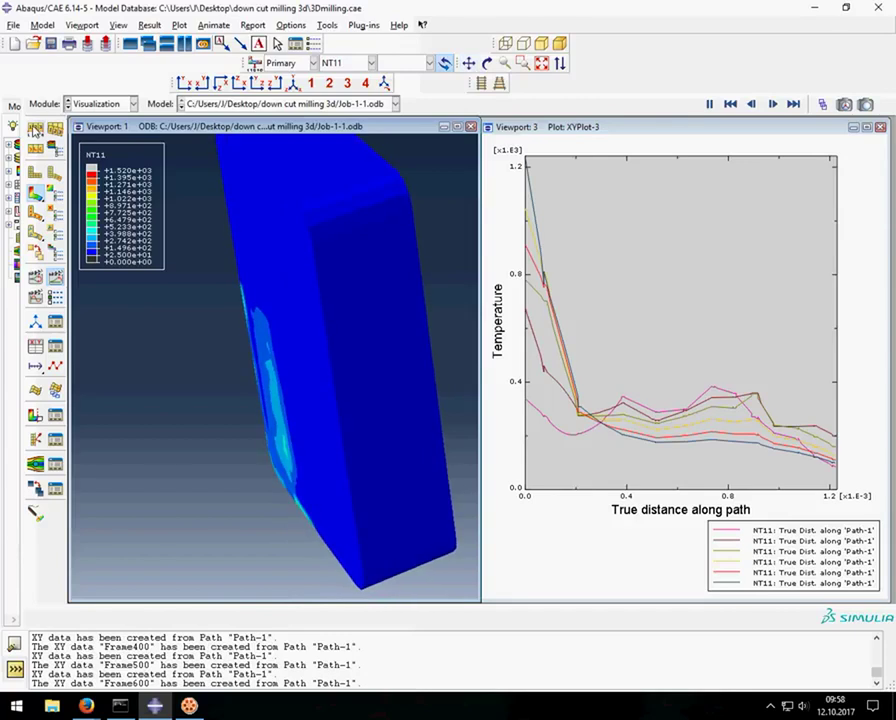
pyautogui.click(35, 277)
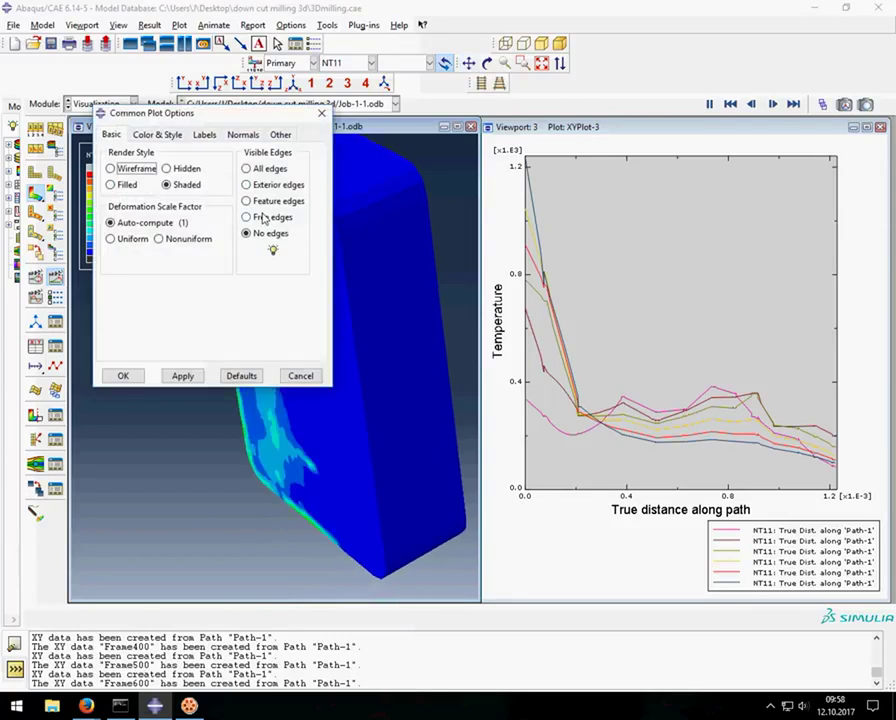
pyautogui.click(122, 376)
pyautogui.keyDown('ctrl'); pyautogui.keyDown('alt'); pyautogui.moveTo(226, 305); pyautogui.dragTo(328, 244); pyautogui.keyUp('alt'); pyautogui.keyUp('ctrl')
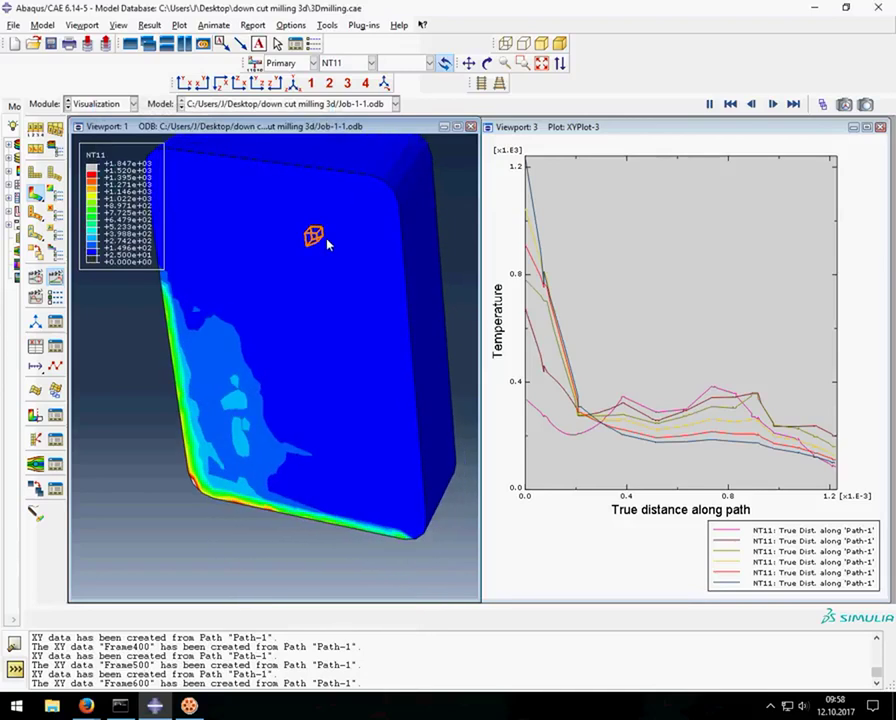
pyautogui.keyDown('ctrl'); pyautogui.keyDown('alt'); pyautogui.moveTo(398, 212); pyautogui.dragTo(406, 225); pyautogui.keyUp('alt'); pyautogui.keyUp('ctrl')
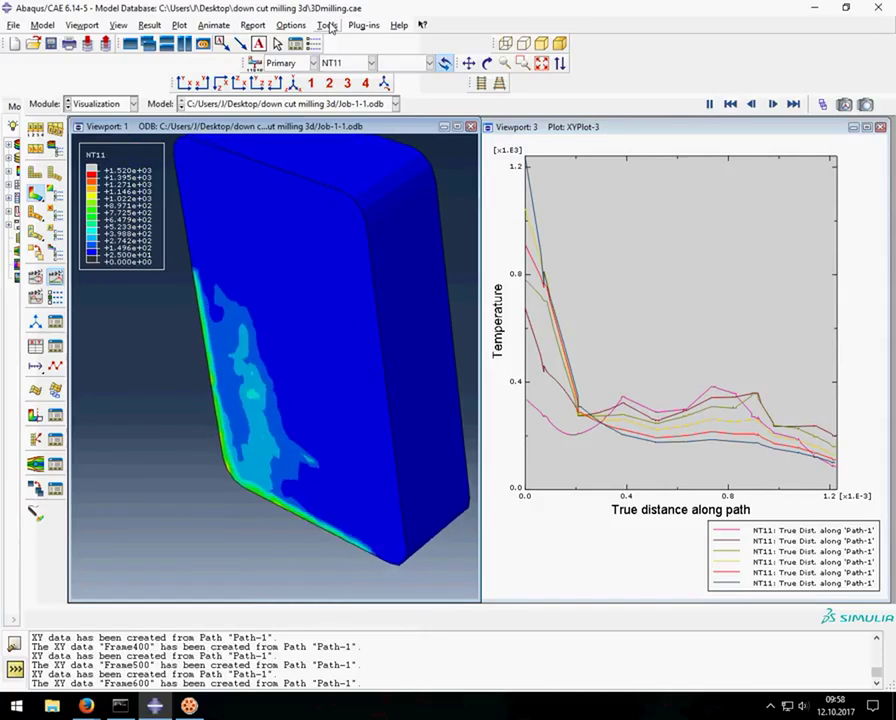
# - Create a display group adding the WORKPIECE-1 instance alongside the tool
pyautogui.click(328, 26)
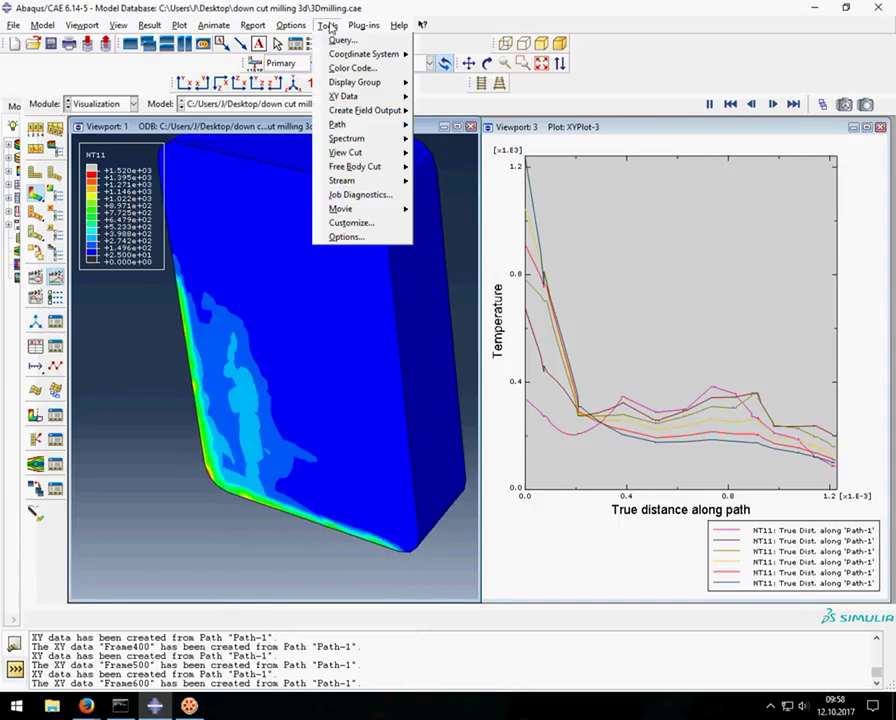
pyautogui.moveTo(356, 82)
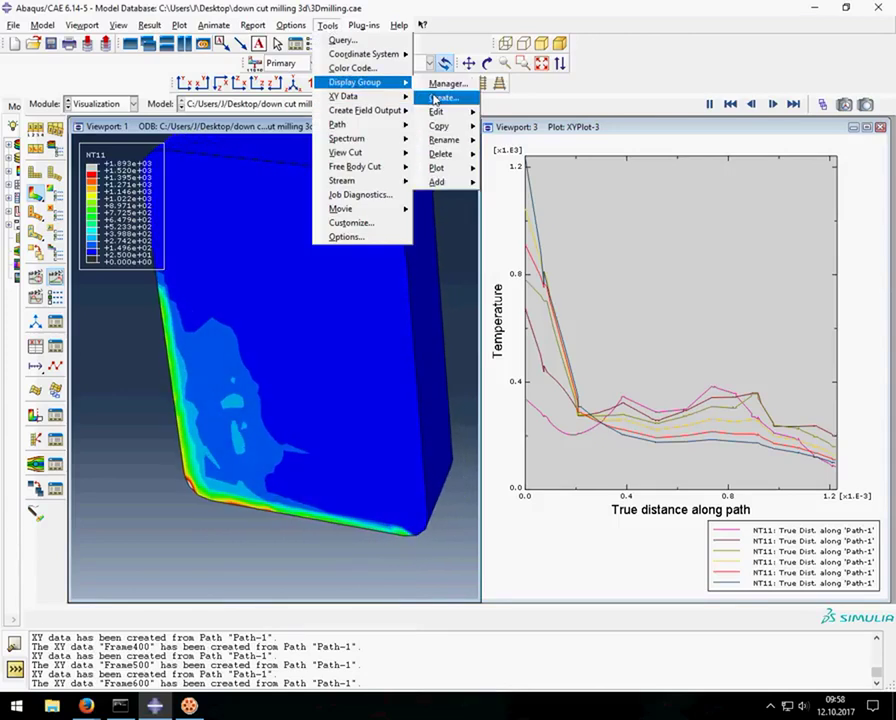
pyautogui.click(444, 96)
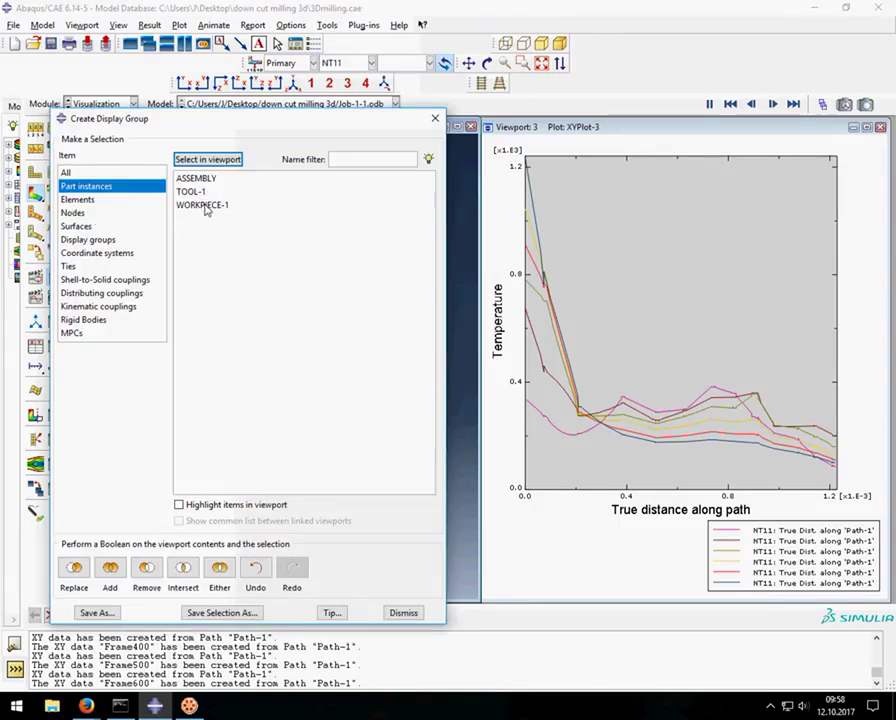
pyautogui.click(206, 207)
pyautogui.click(112, 572)
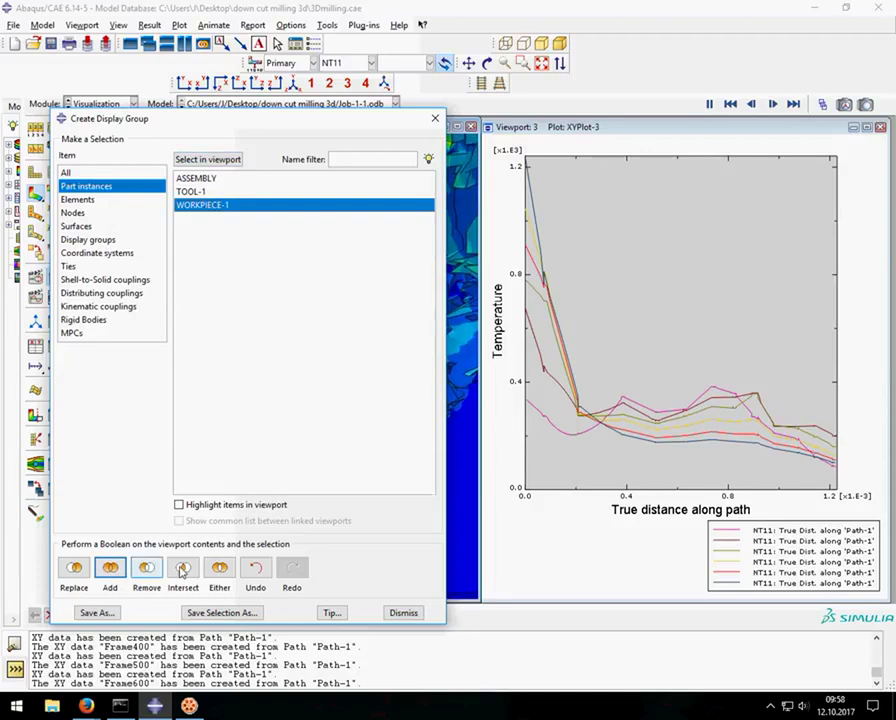
pyautogui.click(403, 612)
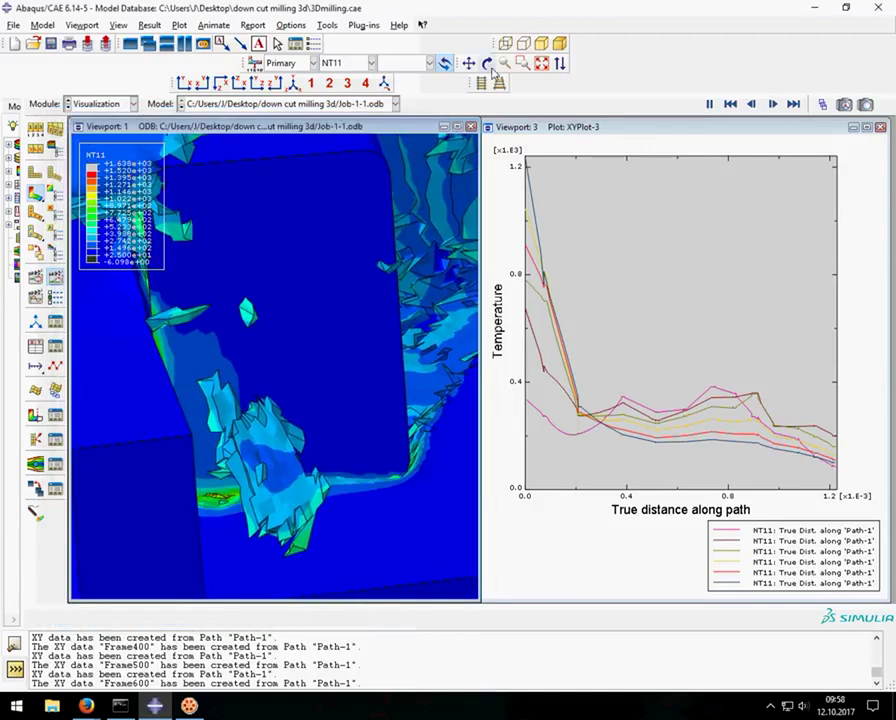
# - Frame the milled block and fix the NT11 contour limits at 25 minimum and 1000 maximum
pyautogui.scroll(-3, 248, 312)
pyautogui.scroll(-3, 252, 313)
pyautogui.scroll(-2, 255, 314)
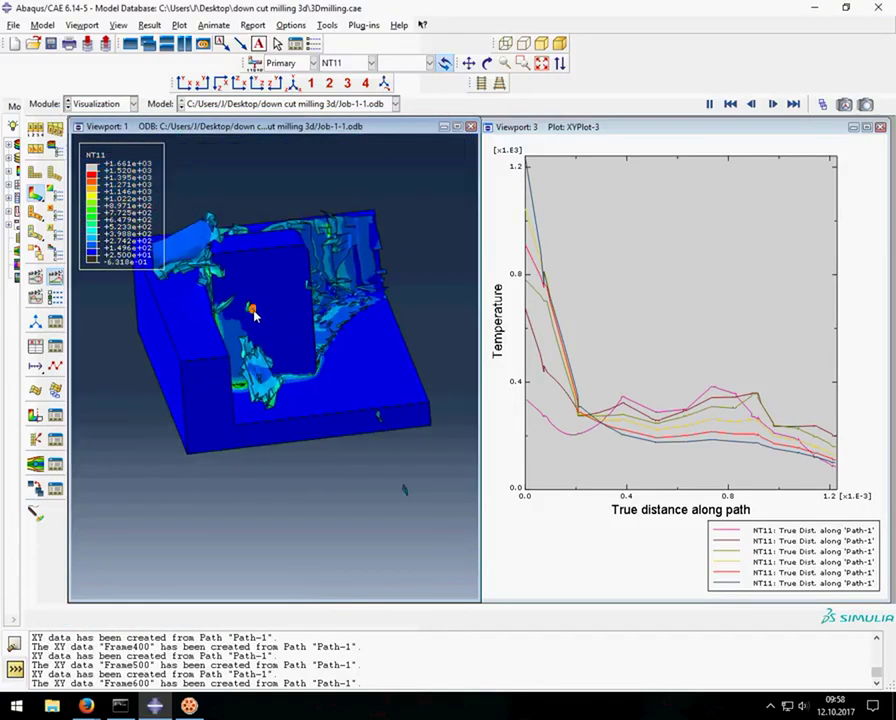
pyautogui.click(466, 63)
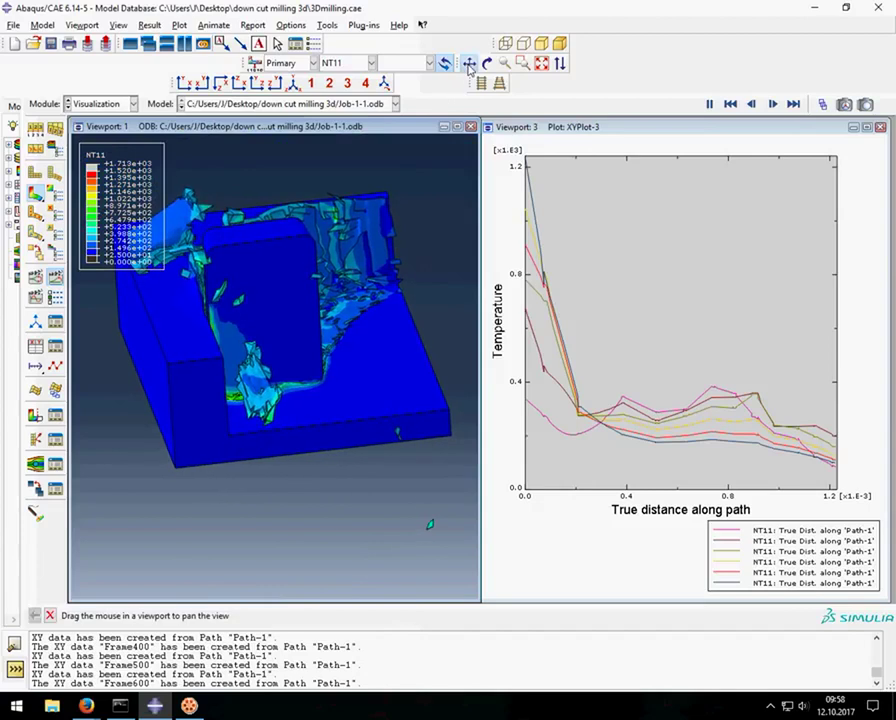
pyautogui.moveTo(200, 316)
pyautogui.mouseDown()
pyautogui.moveTo(200, 392)
pyautogui.moveTo(238, 346)
pyautogui.mouseUp()
pyautogui.scroll(2, 238, 346)
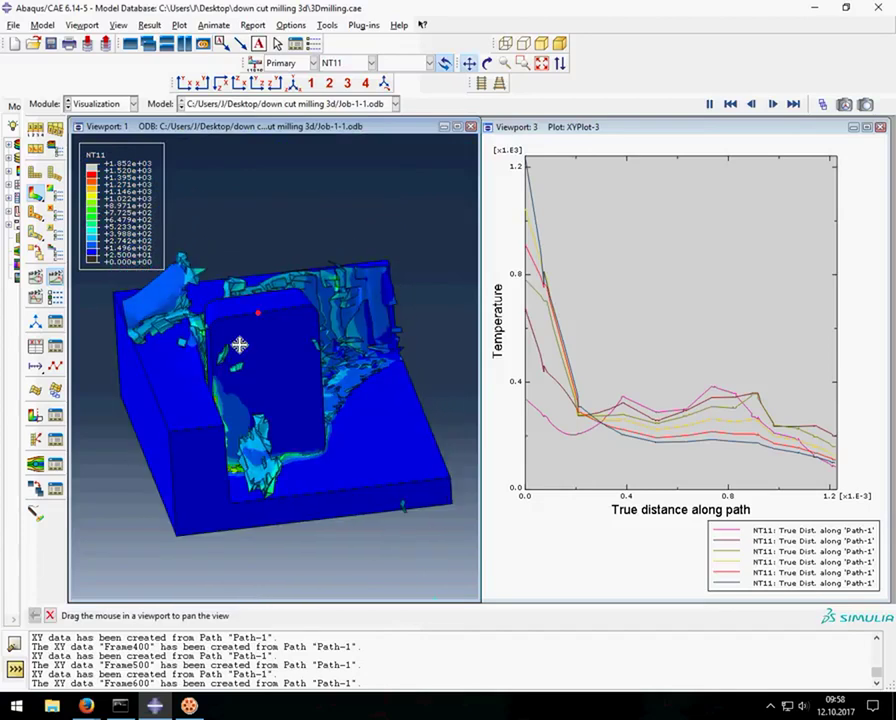
pyautogui.scroll(3, 237, 348)
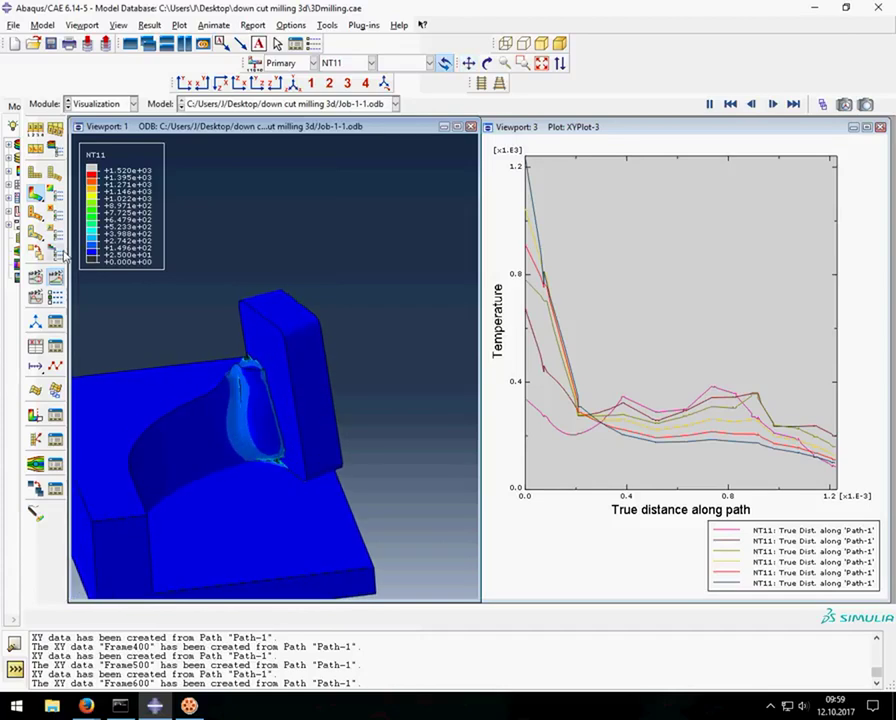
pyautogui.click(55, 205)
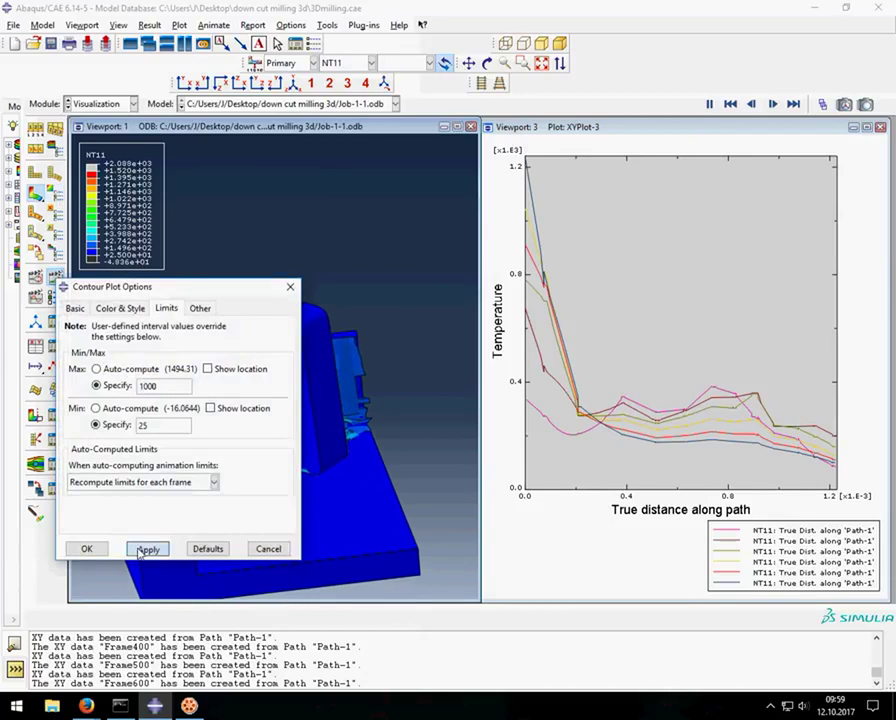
pyautogui.click(96, 550)
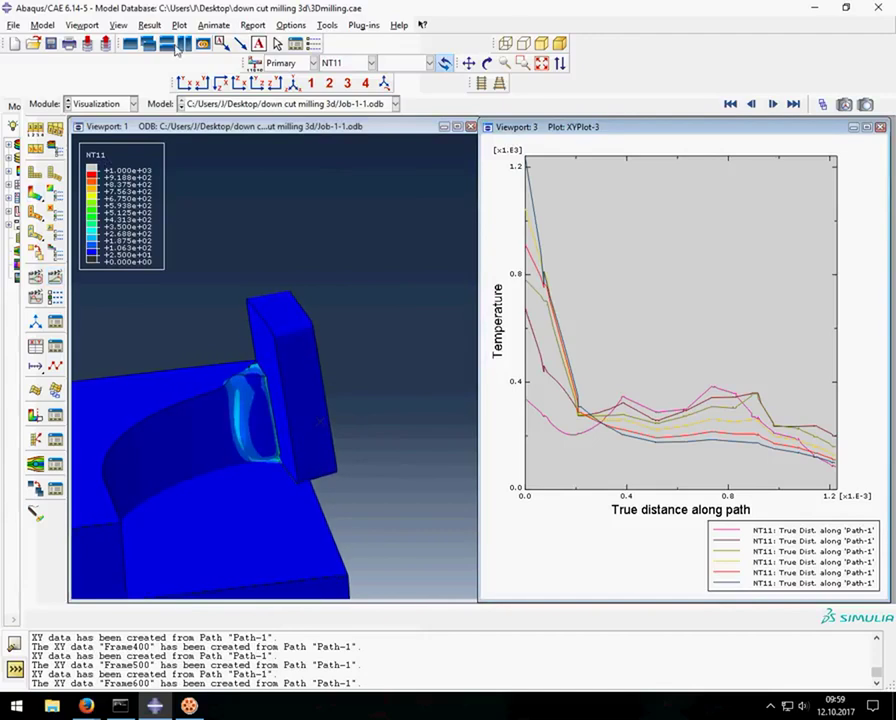
# - Plot NT11 contours in Viewport 3 with a display group of TOOL-1 and WORKPIECE-1
pyautogui.click(35, 192)
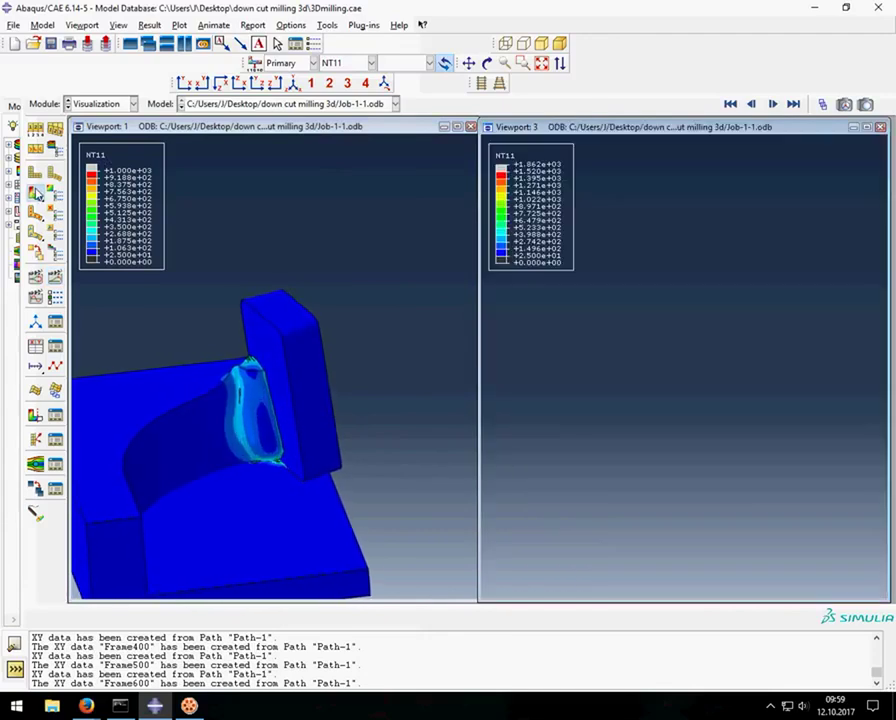
pyautogui.click(541, 64)
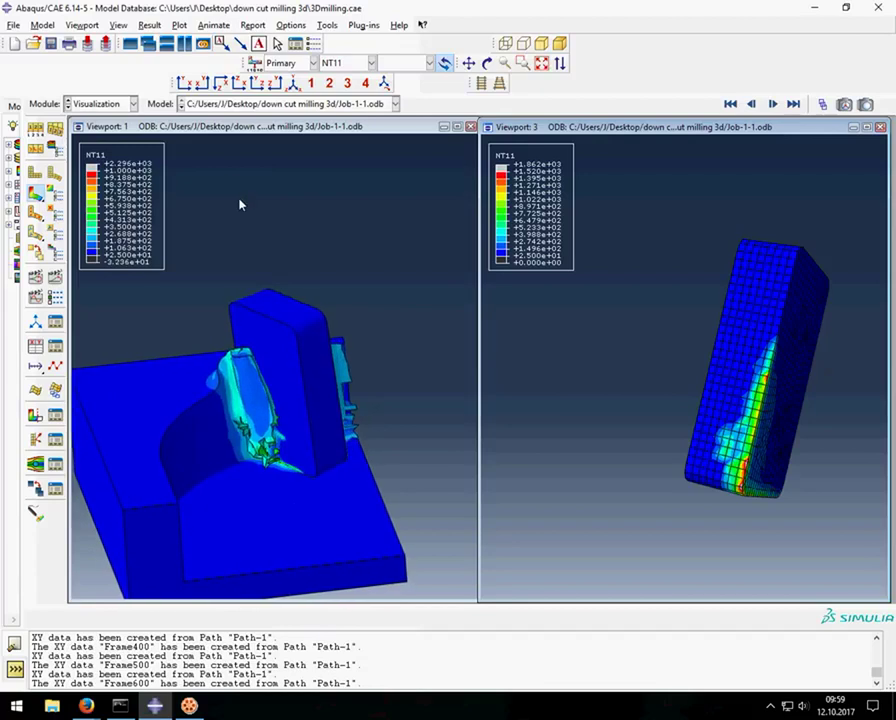
pyautogui.click(336, 27)
pyautogui.moveTo(356, 82)
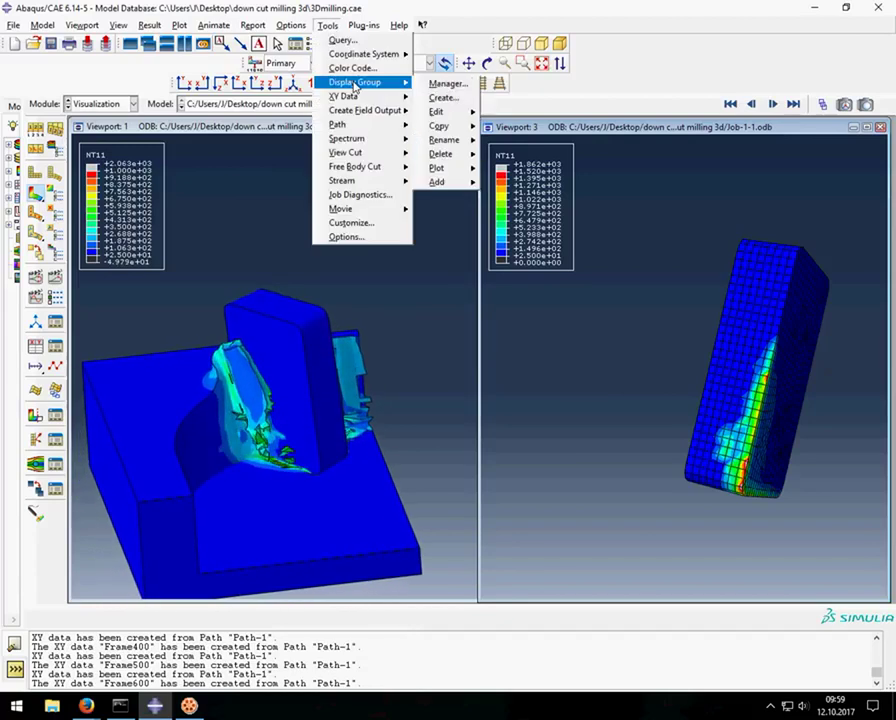
pyautogui.click(440, 99)
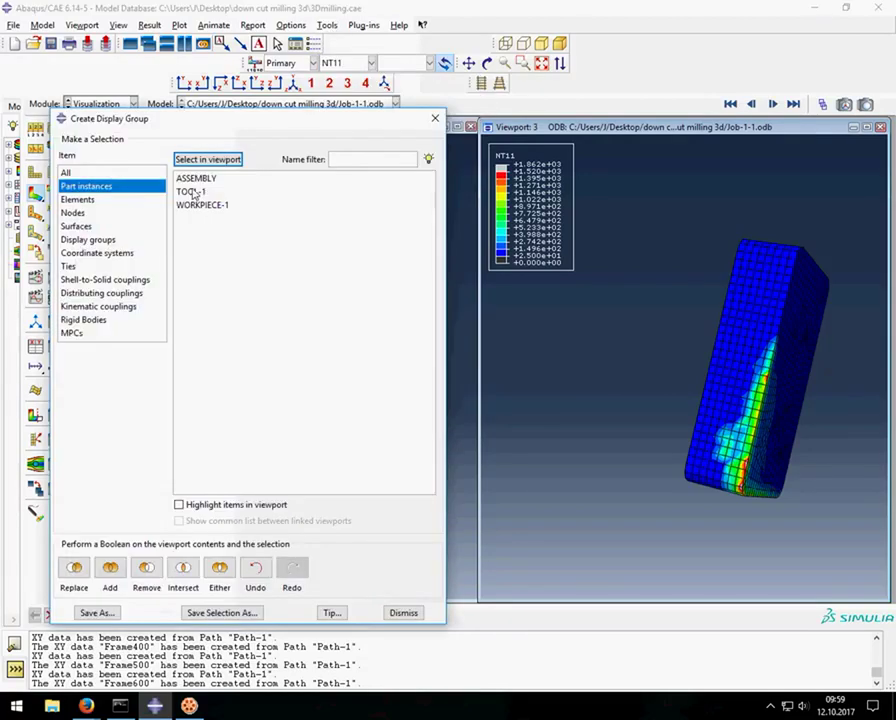
pyautogui.click(191, 193)
pyautogui.click(193, 205)
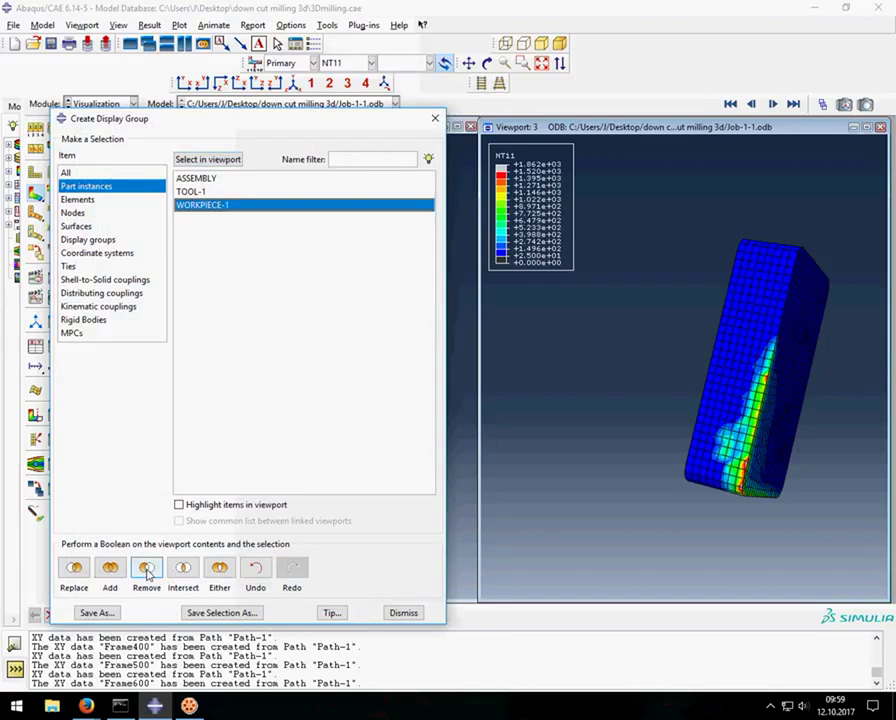
pyautogui.click(412, 613)
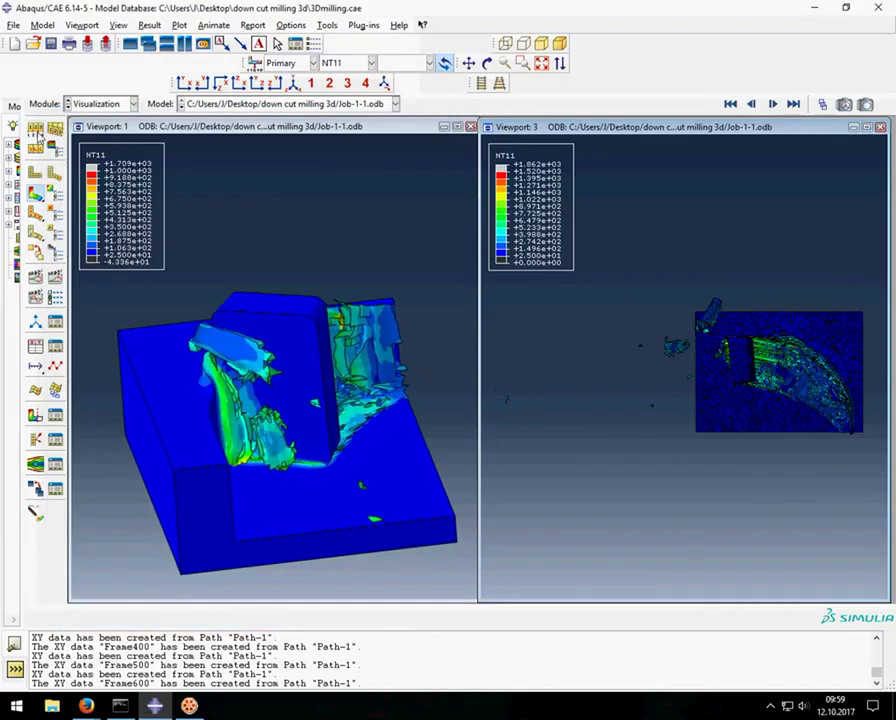
# - Show only free edges and pan the workpiece into full view in Viewport 3
pyautogui.click(254, 62)
pyautogui.click(246, 217)
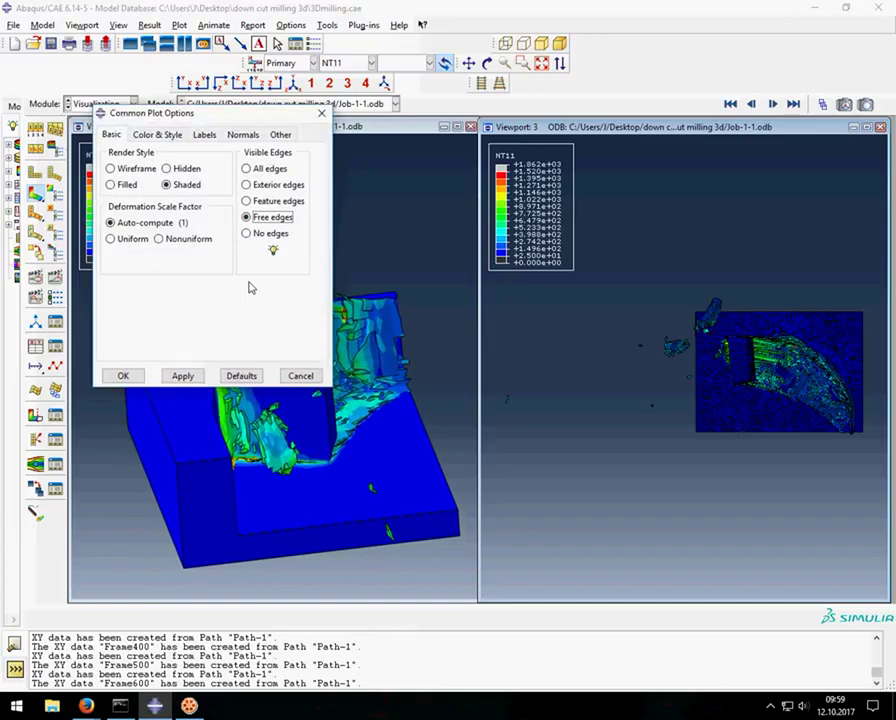
pyautogui.click(183, 376)
pyautogui.click(123, 376)
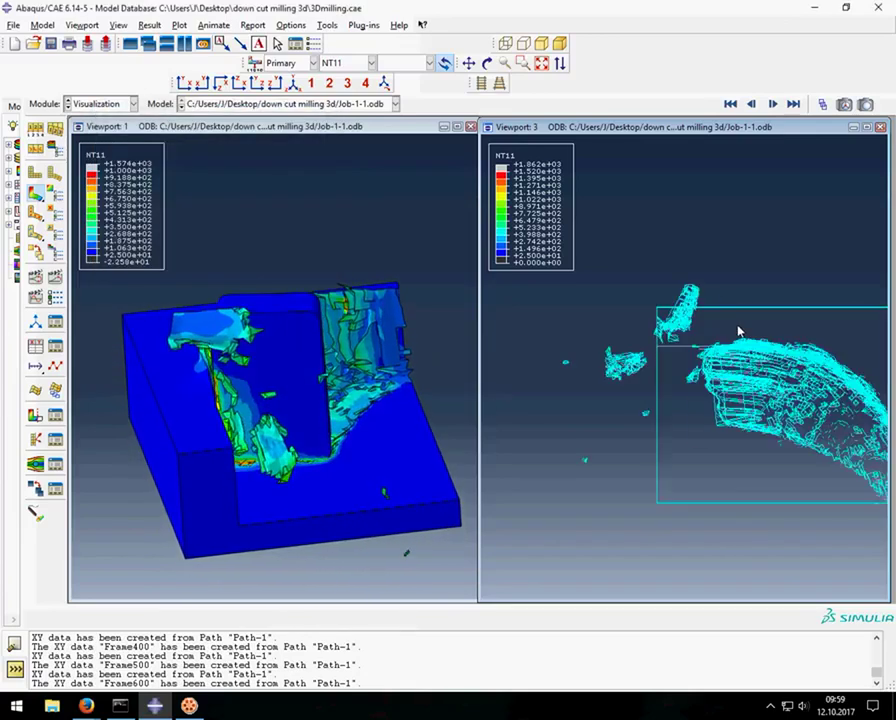
pyautogui.click(468, 63)
pyautogui.moveTo(716, 348)
pyautogui.mouseDown()
pyautogui.moveTo(646, 372)
pyautogui.moveTo(611, 366)
pyautogui.moveTo(586, 380)
pyautogui.mouseUp()
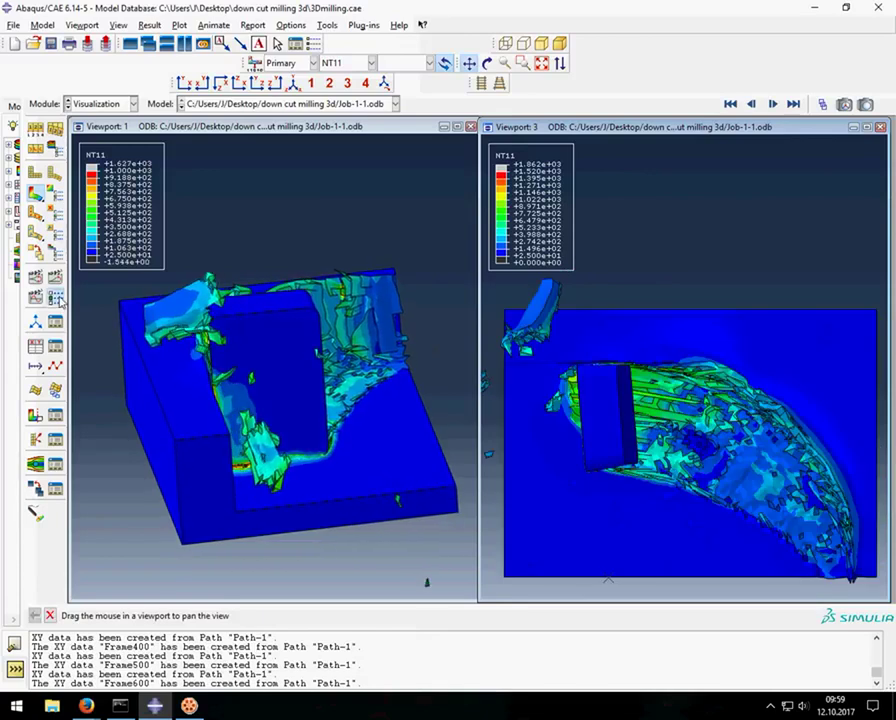
# - Add Viewport 3 to the animated viewports so both animate together
pyautogui.click(55, 465)
pyautogui.click(206, 272)
pyautogui.click(28, 327)
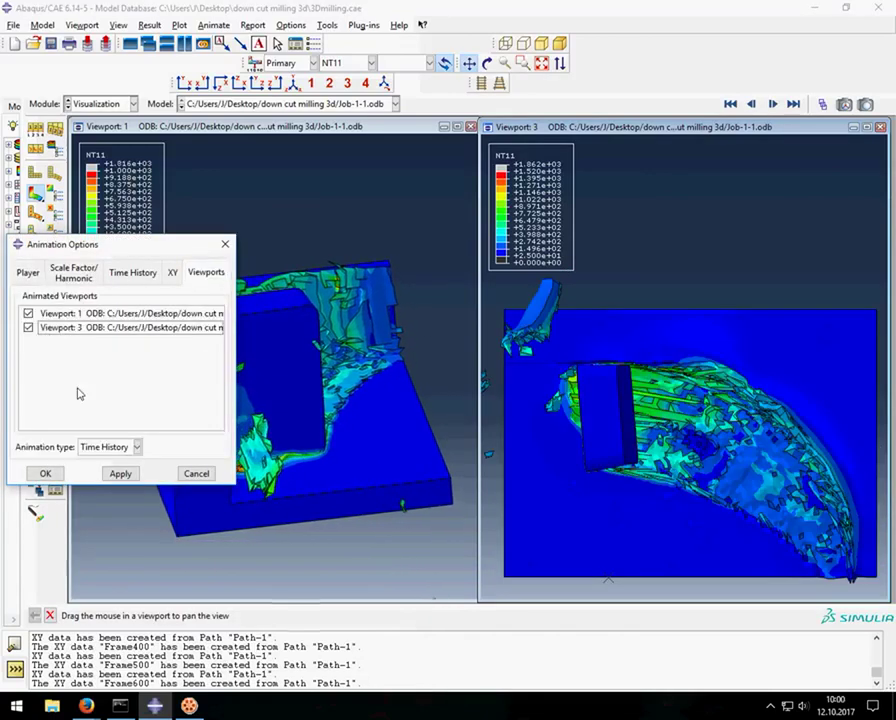
pyautogui.click(120, 475)
pyautogui.click(45, 473)
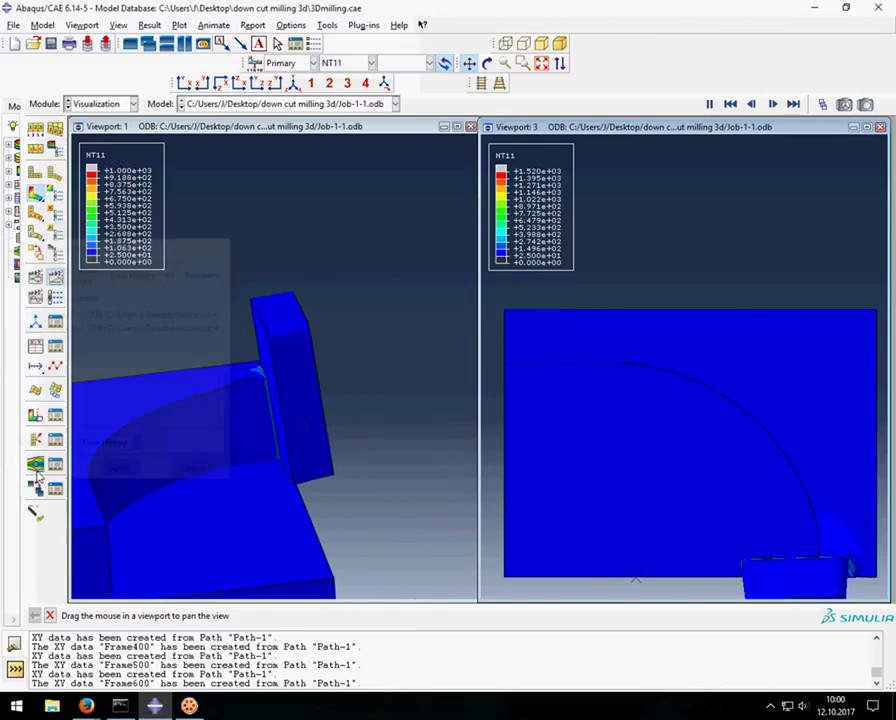